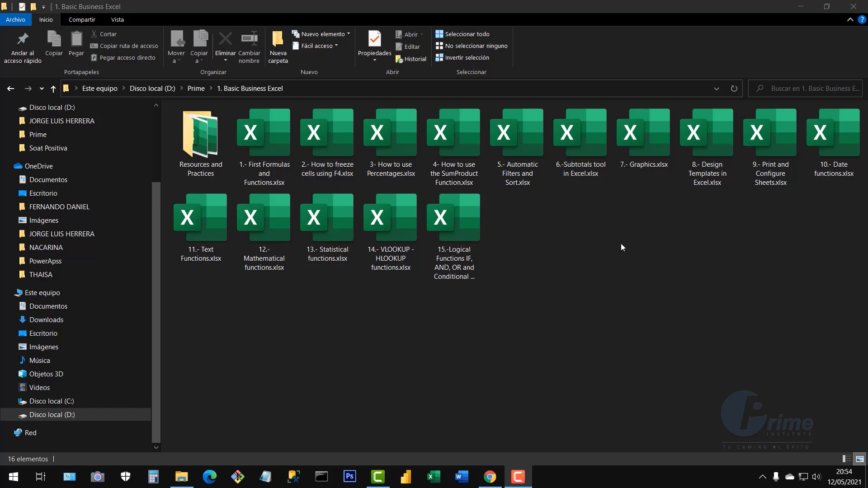
pyautogui.click(831, 166)
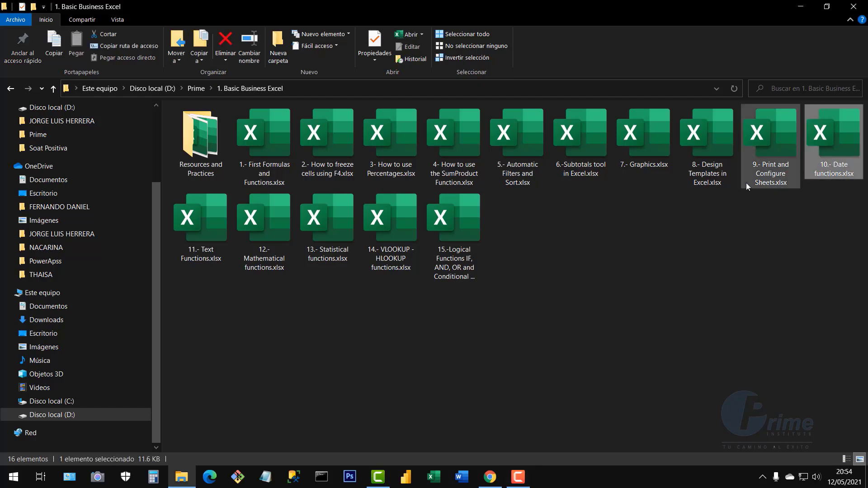
pyautogui.click(363, 230)
pyautogui.click(346, 229)
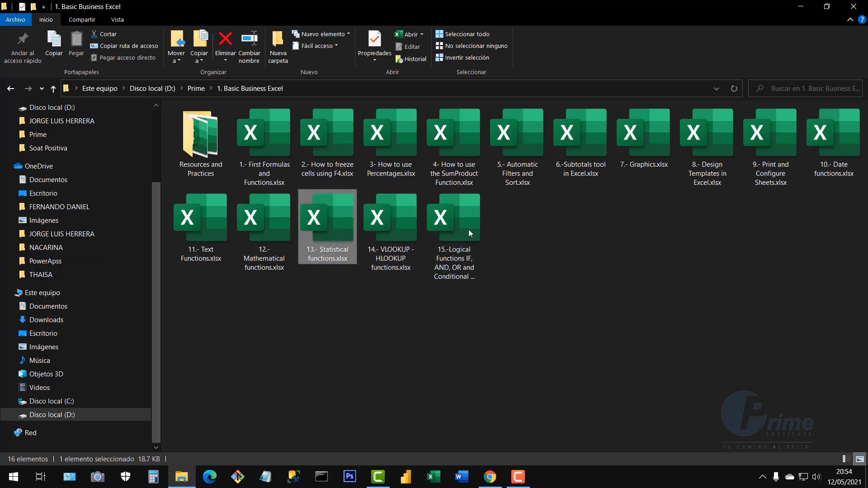
pyautogui.click(828, 163)
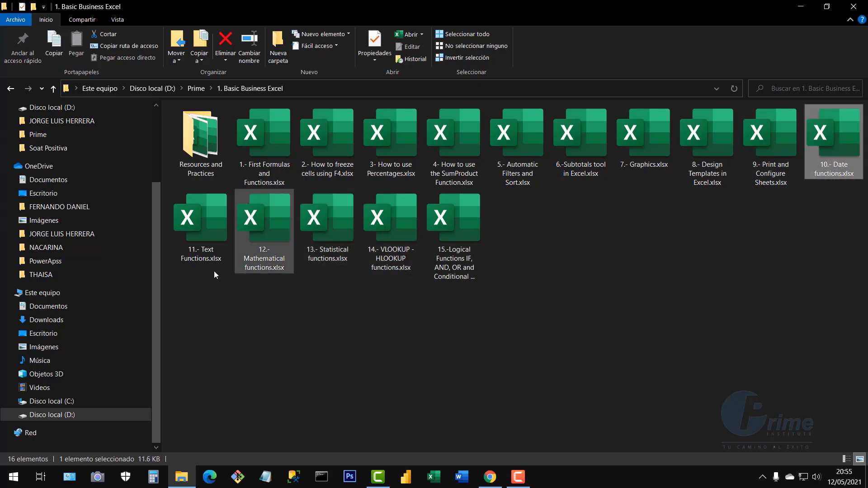
pyautogui.click(202, 235)
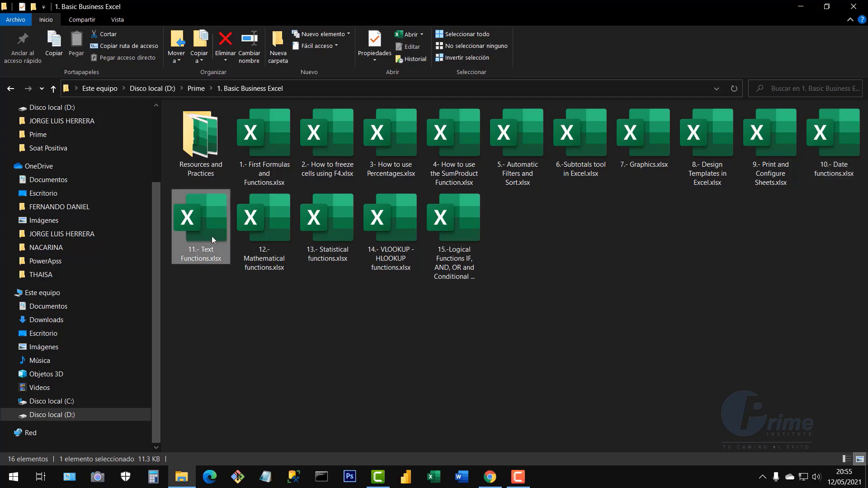
pyautogui.click(275, 229)
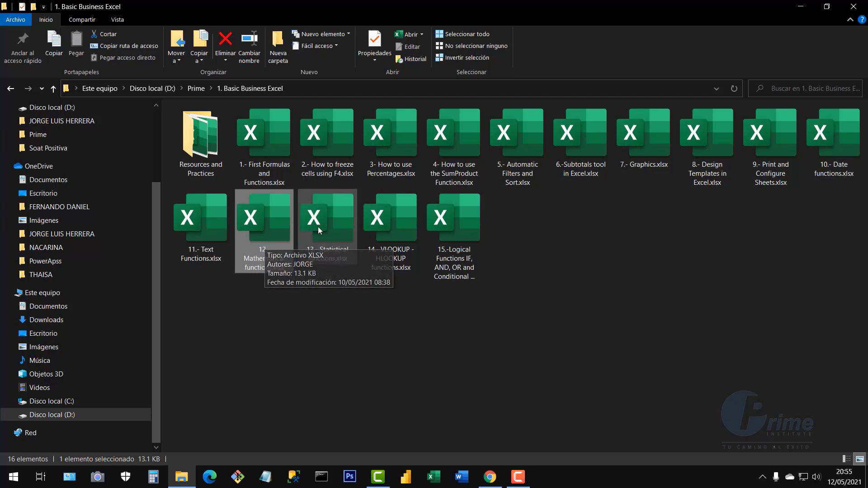
pyautogui.click(328, 238)
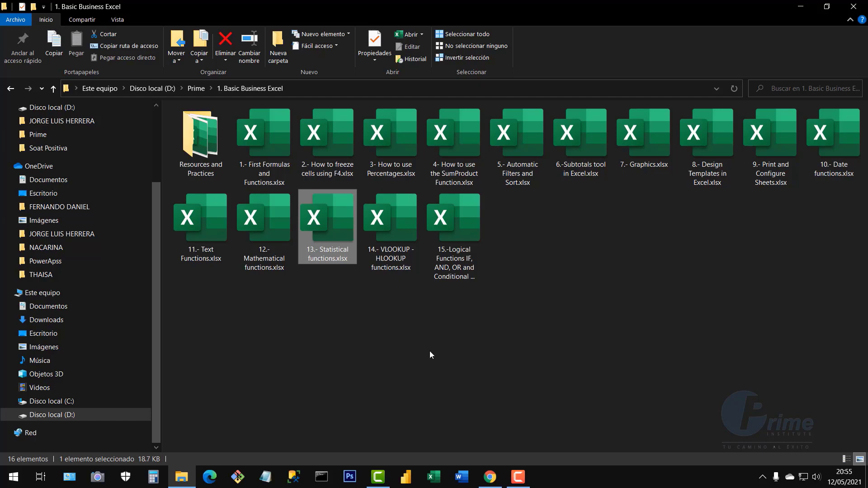
# Step: Open the workbook 10.- Date functions.xlsx from the 1. Basic Business Excel folder
pyautogui.click(664, 333)
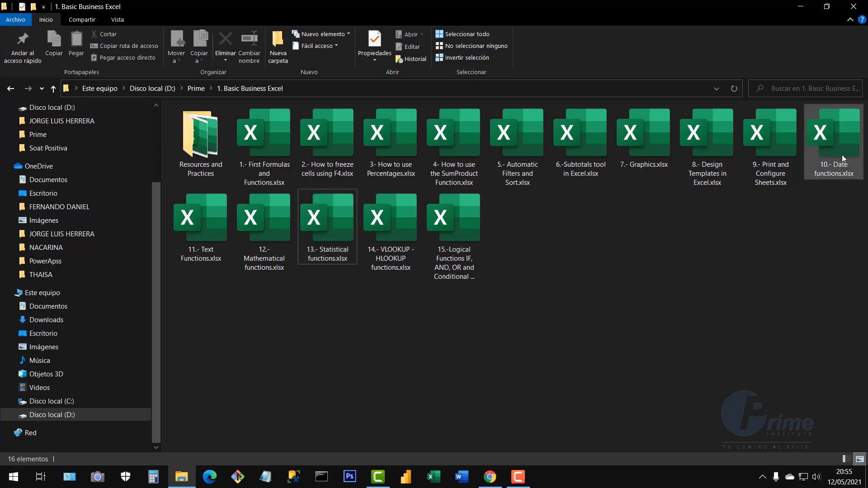
pyautogui.doubleClick(842, 155)
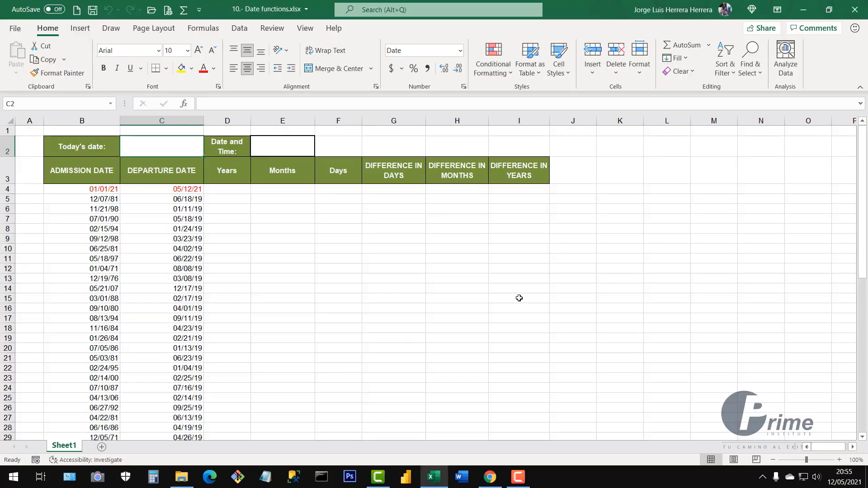
pyautogui.click(773, 460)
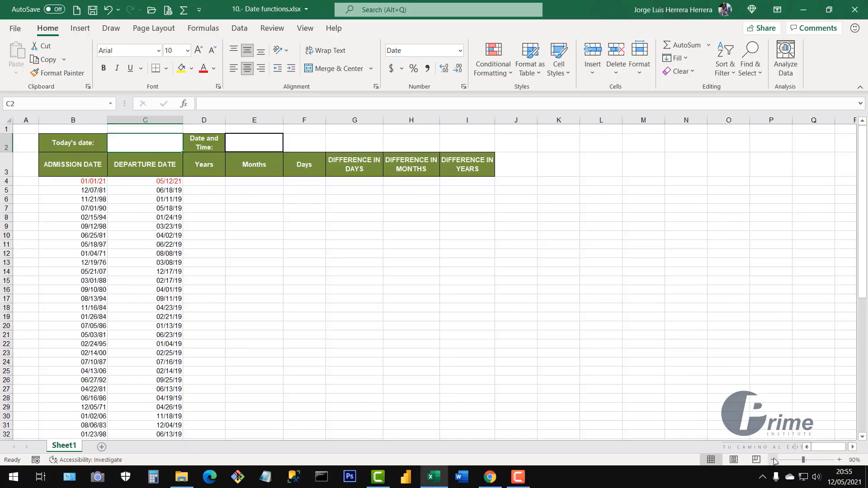
pyautogui.click(839, 460)
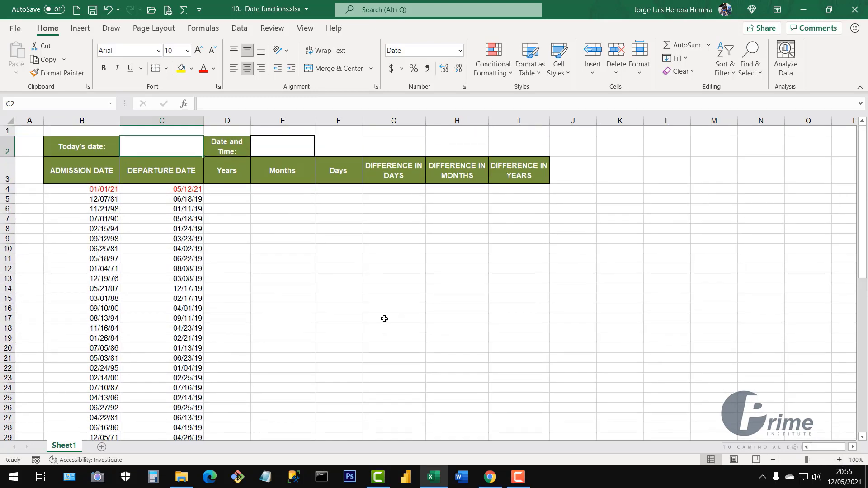
# Step: Examine the dates listed in the ADMISSION DATE and DEPARTURE DATE columns
pyautogui.click(293, 279)
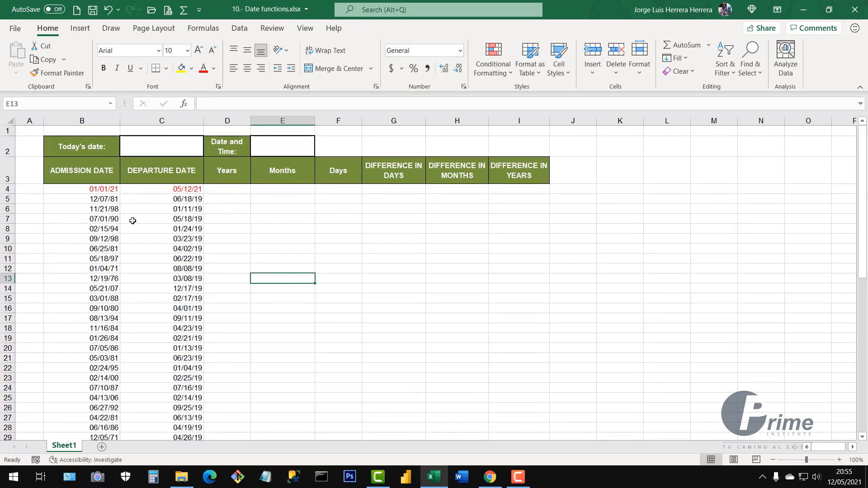
pyautogui.moveTo(105, 190); pyautogui.dragTo(111, 318)
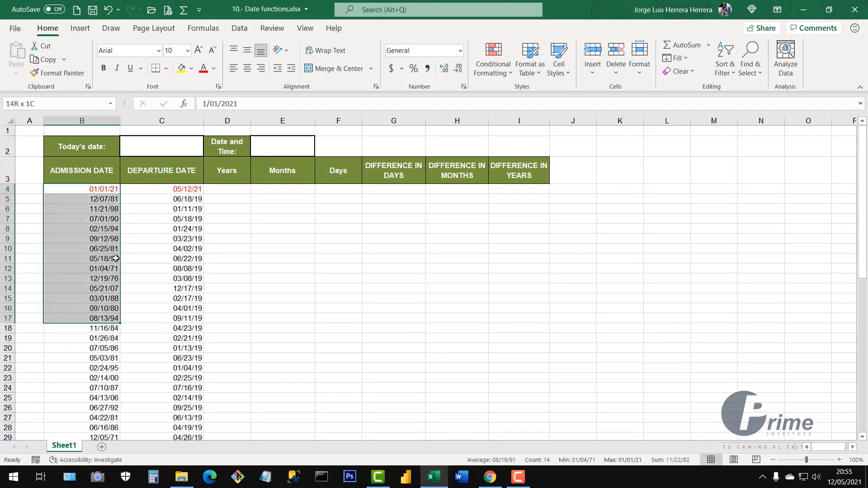
pyautogui.moveTo(116, 258); pyautogui.dragTo(110, 368)
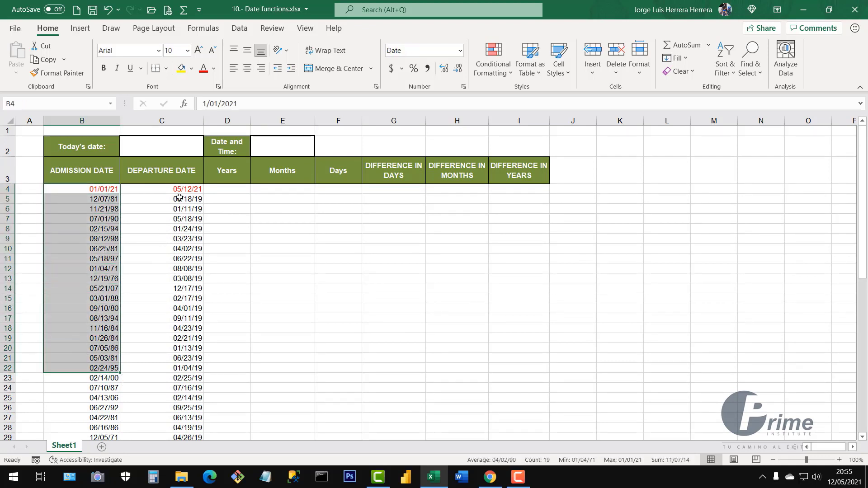
pyautogui.moveTo(180, 188); pyautogui.dragTo(195, 368)
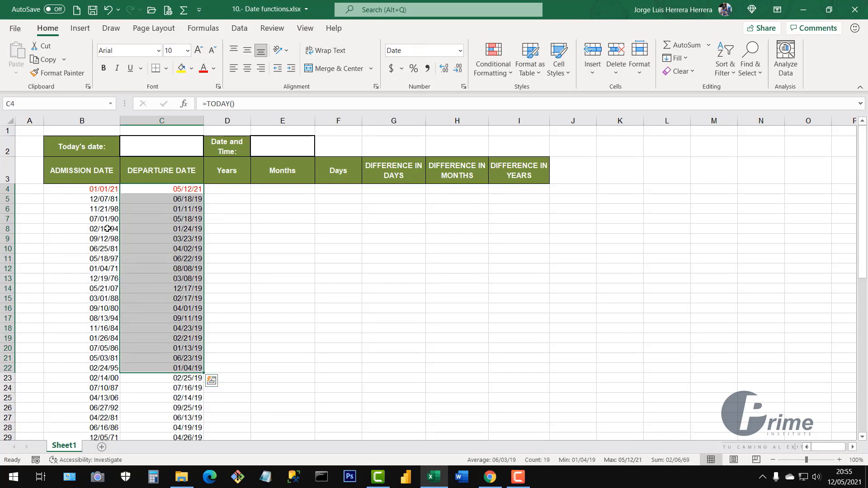
pyautogui.moveTo(88, 190); pyautogui.dragTo(84, 368)
pyautogui.moveTo(178, 189); pyautogui.dragTo(179, 389)
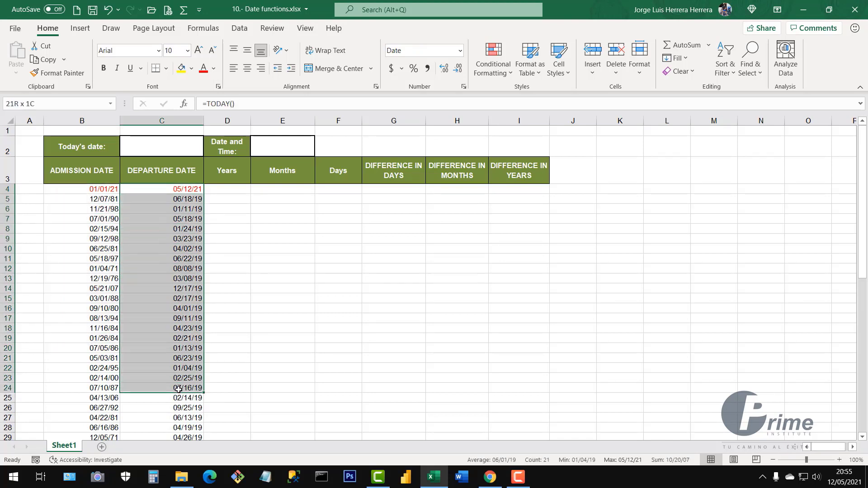
pyautogui.click(172, 297)
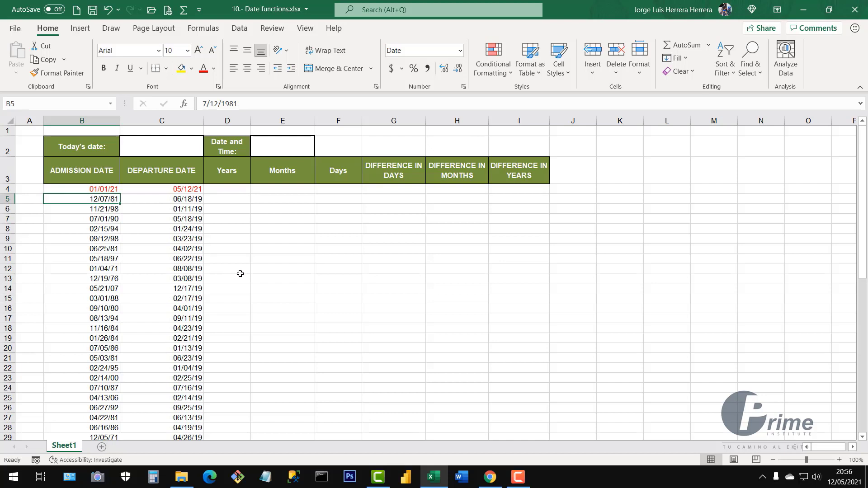
# Step: Enter the formula =TODAY() in cell C2, beside the "Today's date:" label
pyautogui.click(151, 150)
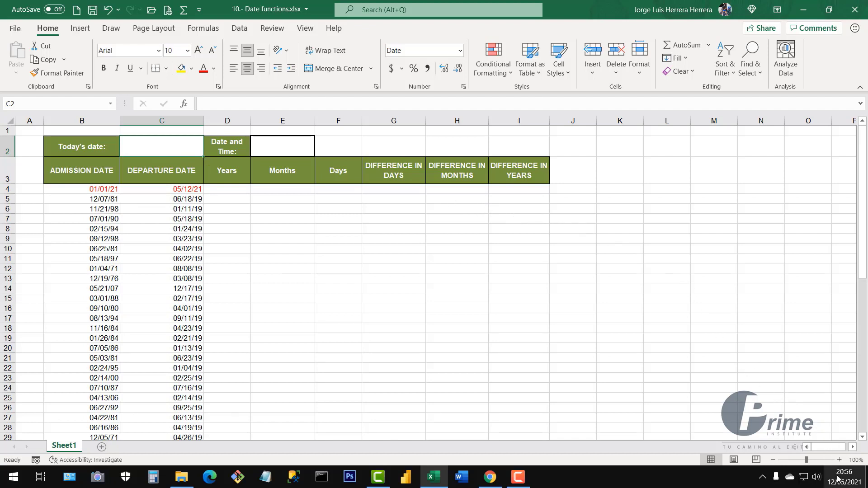
pyautogui.moveTo(840, 481)
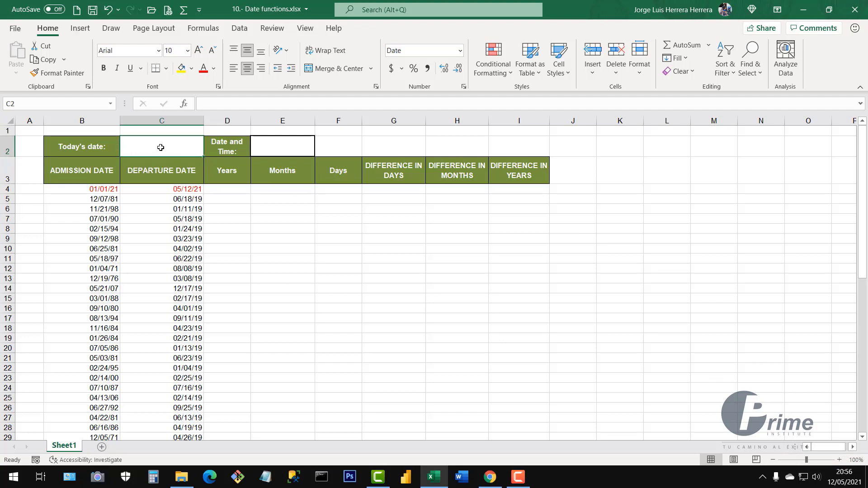
pyautogui.write('=')
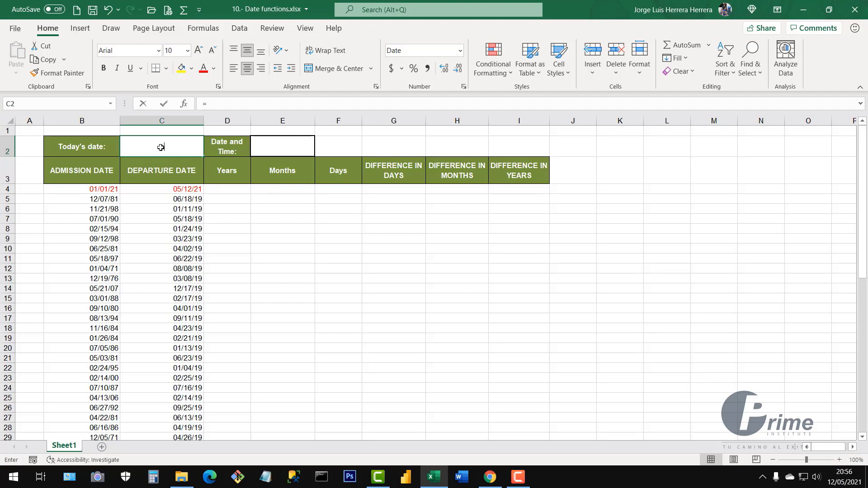
pyautogui.write('toda')
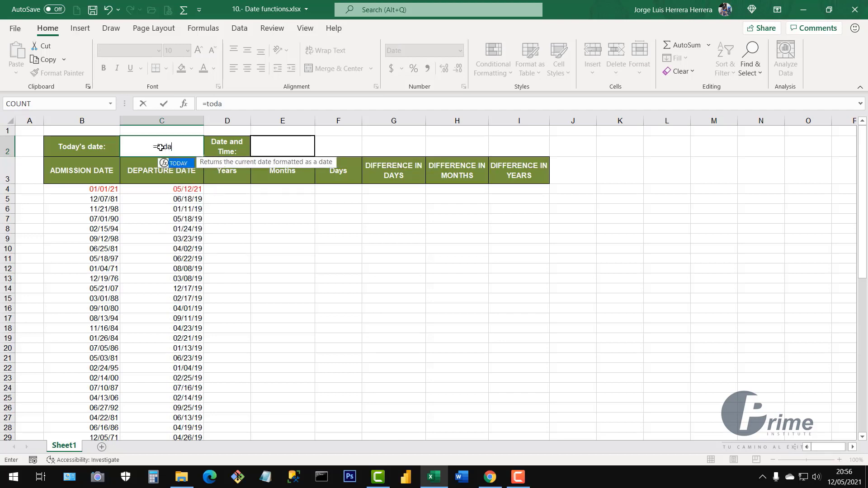
pyautogui.doubleClick(183, 164)
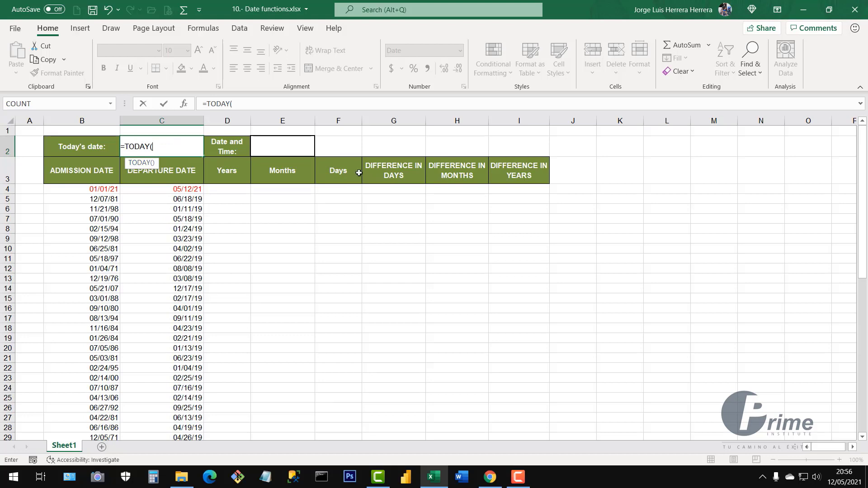
pyautogui.write(')')
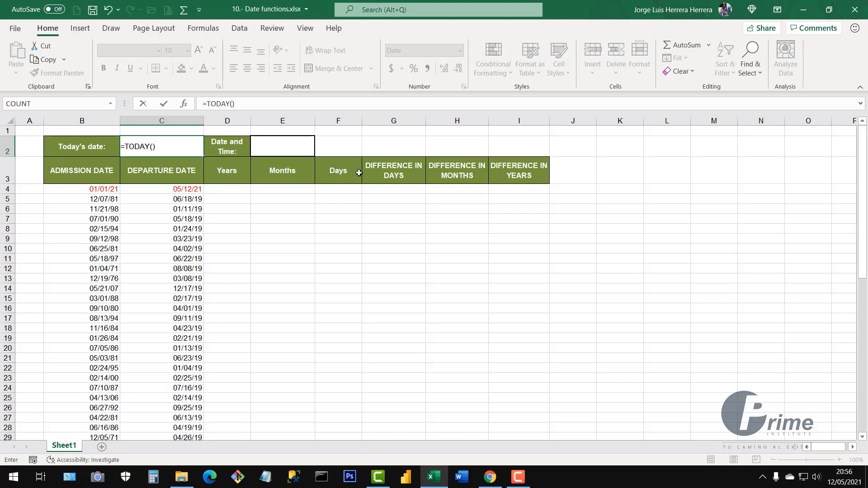
pyautogui.press('Return')
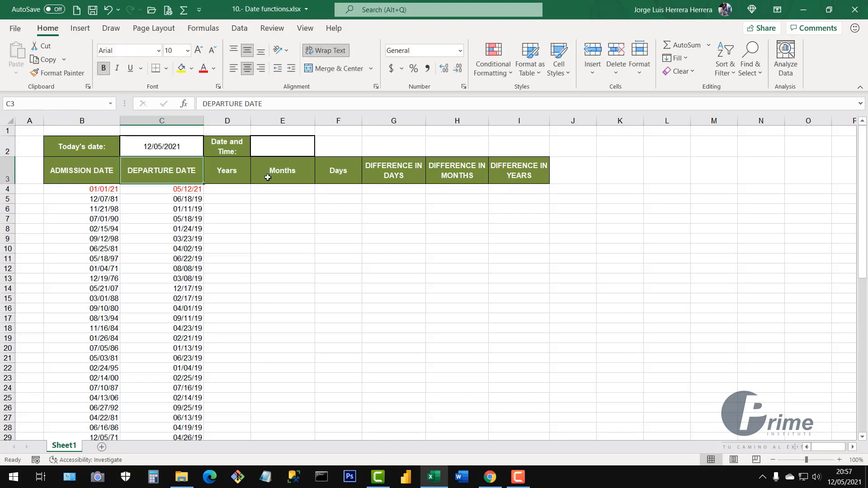
pyautogui.click(171, 145)
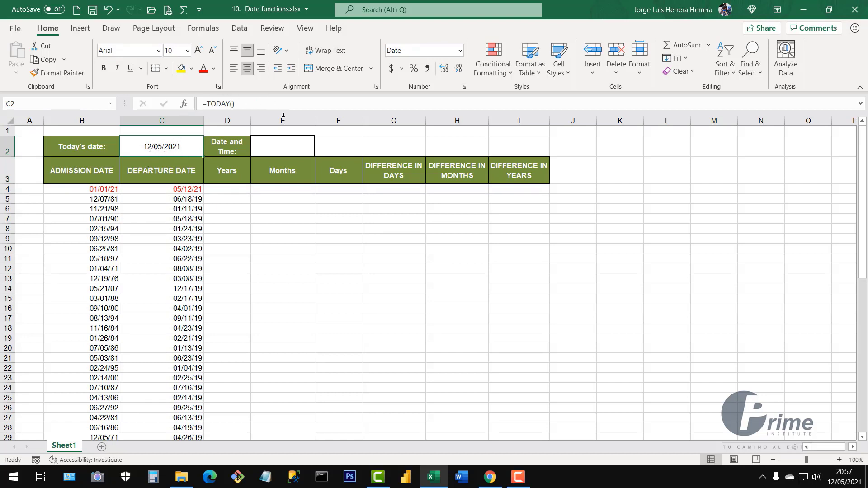
# Step: Enter the formula =NOW() in cell E2, beside the "Date and Time:" label
pyautogui.click(277, 149)
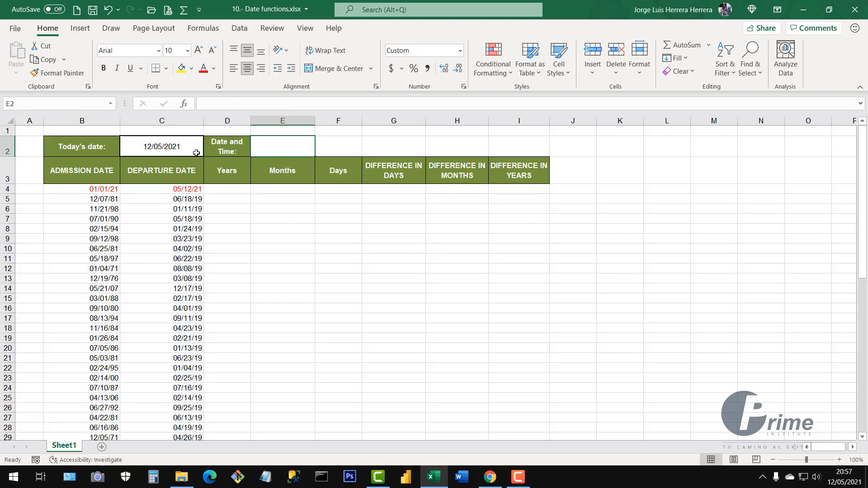
pyautogui.click(156, 154)
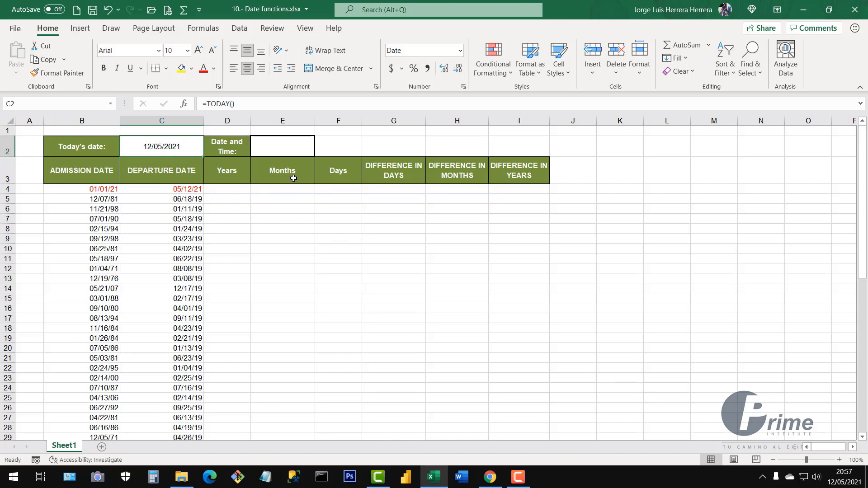
pyautogui.click(278, 151)
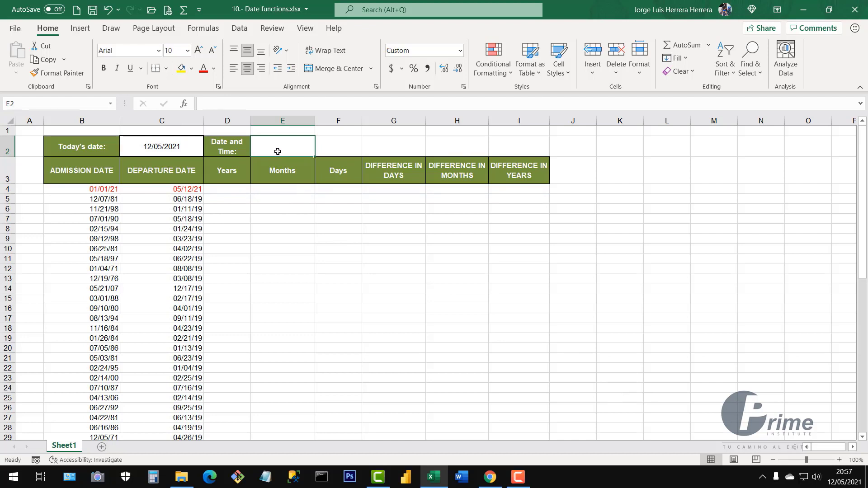
pyautogui.write('=')
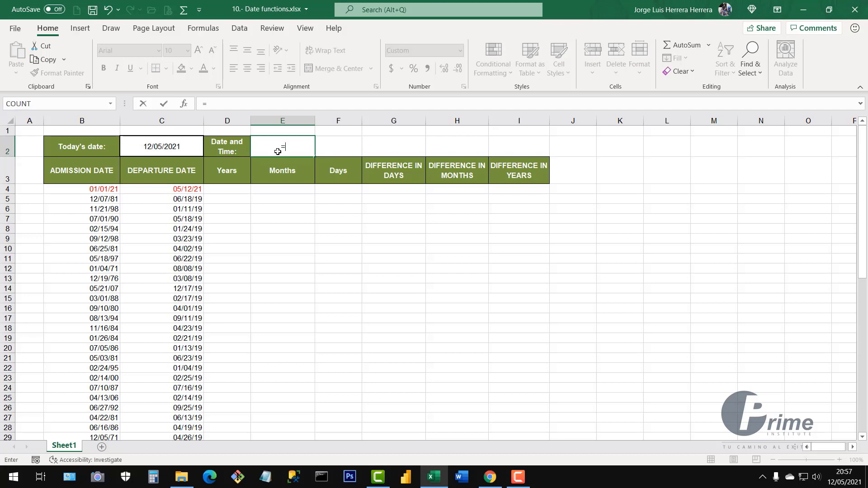
pyautogui.write('now')
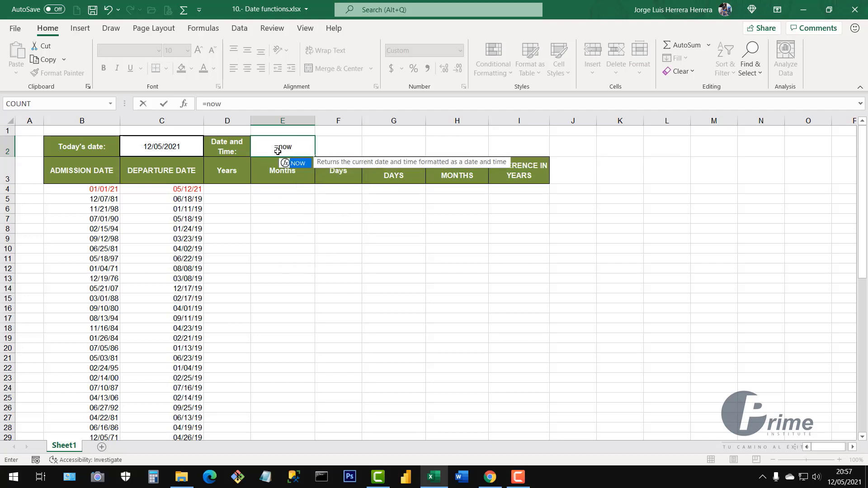
pyautogui.write('(')
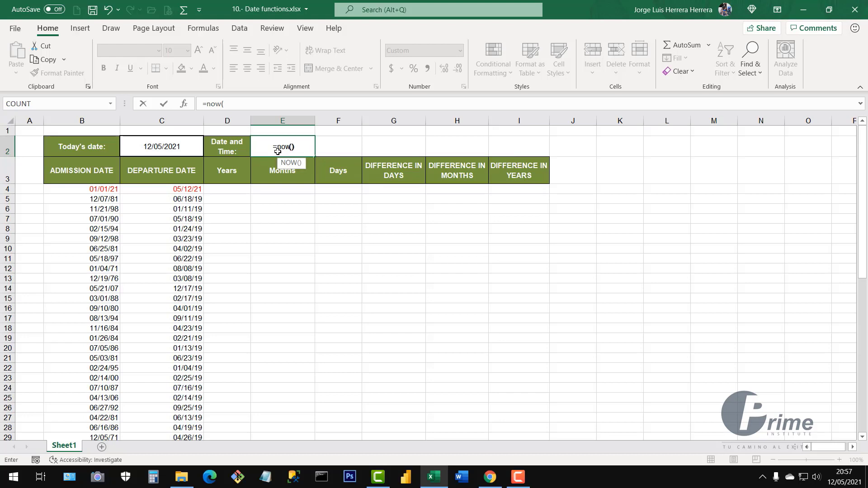
pyautogui.write(')')
pyautogui.press('Return')
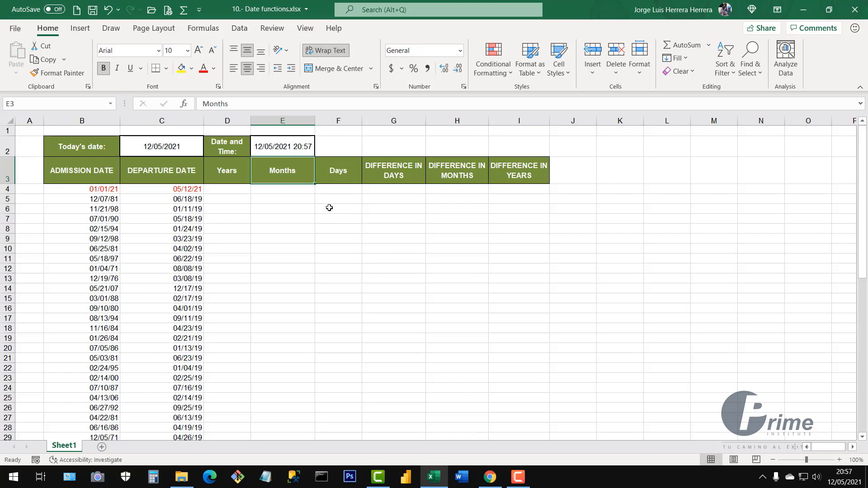
pyautogui.click(264, 148)
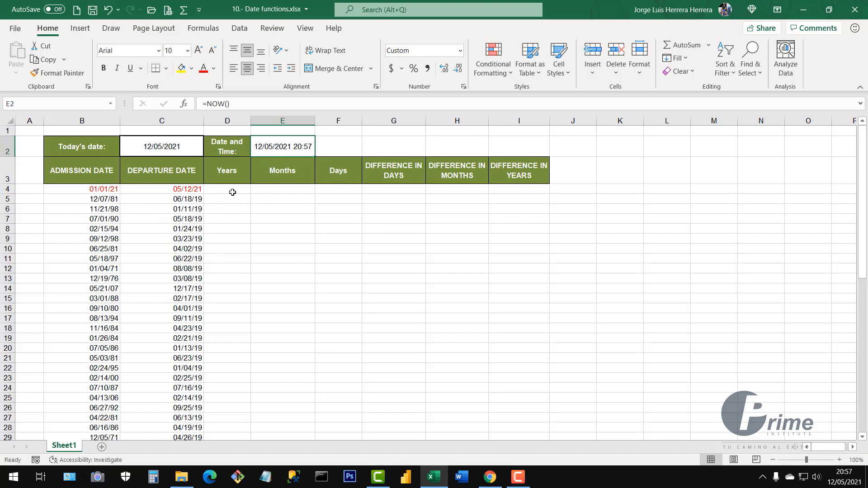
# Step: Look over the cells under the Years, Months and Days headings
pyautogui.moveTo(233, 188); pyautogui.dragTo(233, 306)
pyautogui.moveTo(283, 199); pyautogui.dragTo(282, 348)
pyautogui.moveTo(338, 198); pyautogui.dragTo(337, 278)
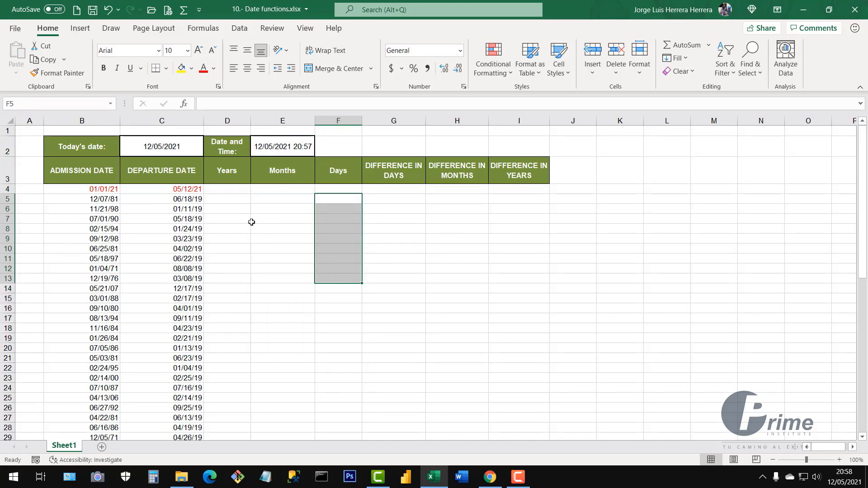
pyautogui.click(229, 188)
pyautogui.moveTo(229, 218); pyautogui.dragTo(229, 300)
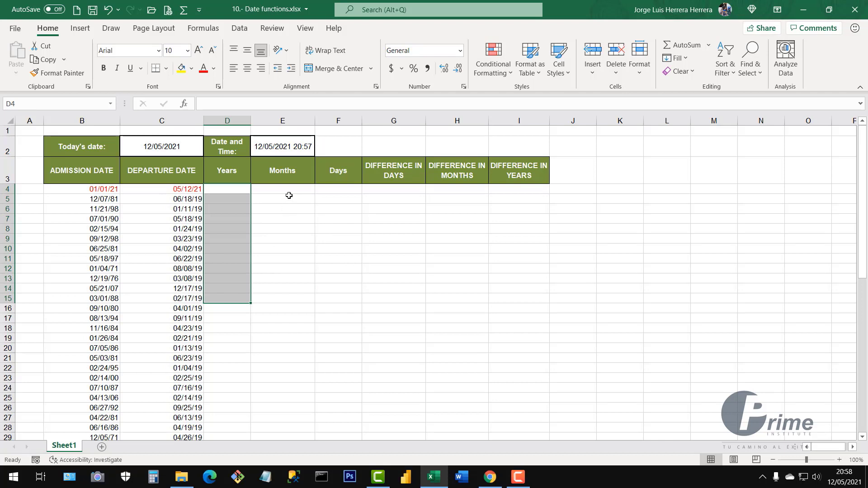
pyautogui.moveTo(290, 197); pyautogui.dragTo(289, 298)
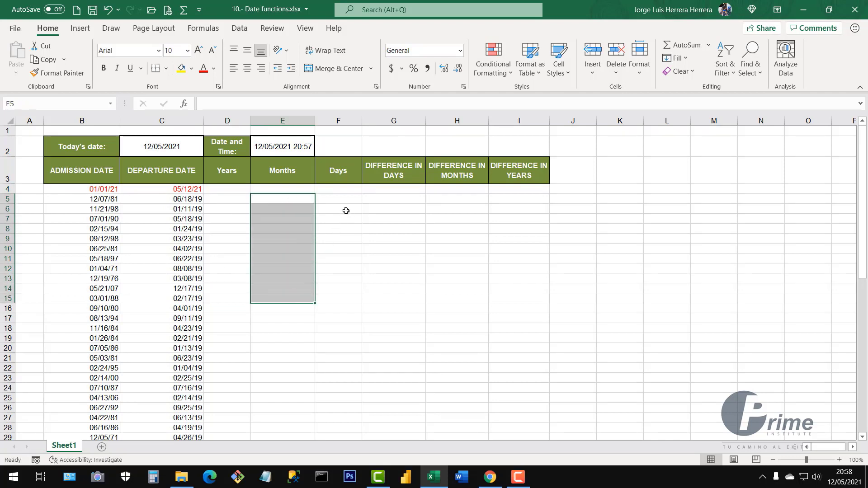
# Step: Look over the empty Days column and the dates in the ADMISSION DATE column
pyautogui.moveTo(348, 187); pyautogui.dragTo(347, 275)
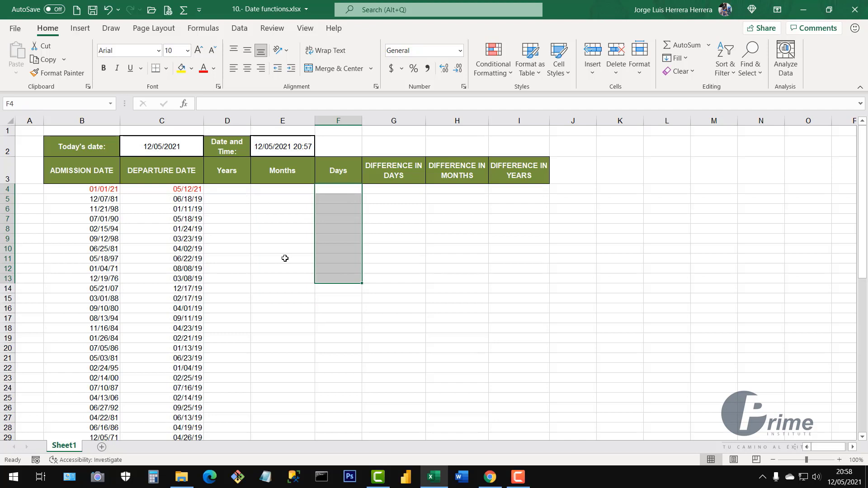
pyautogui.click(228, 189)
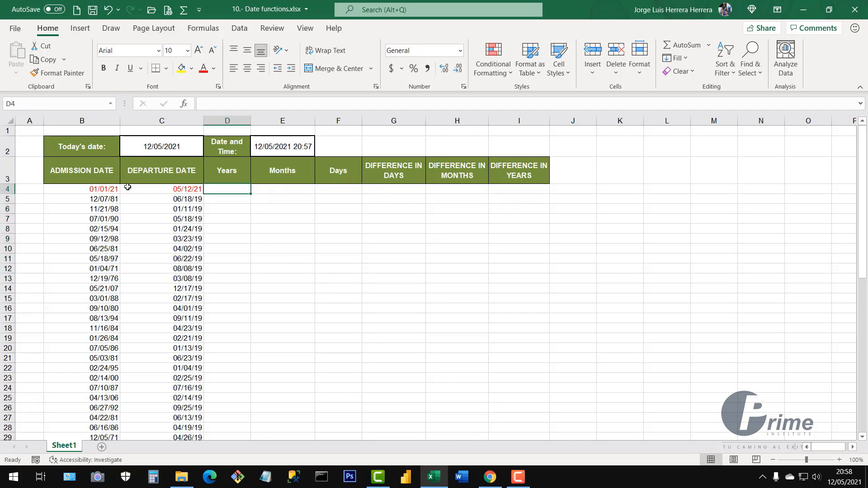
pyautogui.moveTo(107, 188); pyautogui.dragTo(103, 397)
pyautogui.moveTo(104, 347)
pyautogui.mouseDown()
pyautogui.moveTo(102, 375)
pyautogui.moveTo(103, 348)
pyautogui.mouseUp()
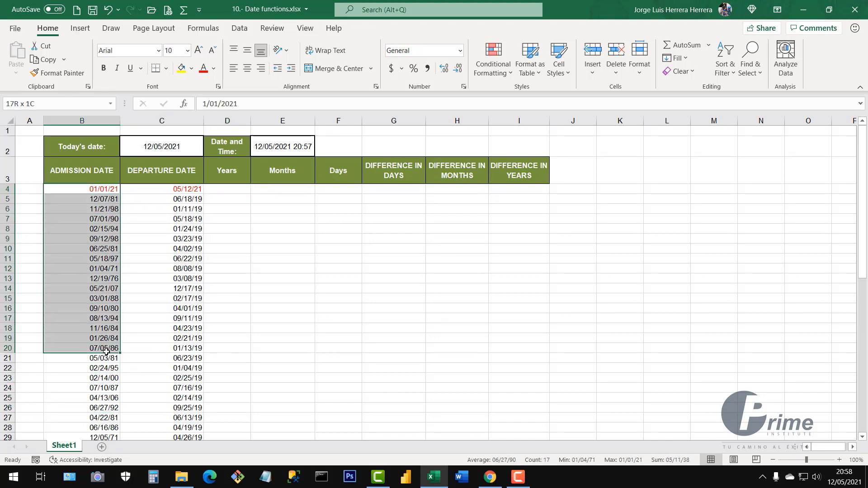
pyautogui.click(232, 188)
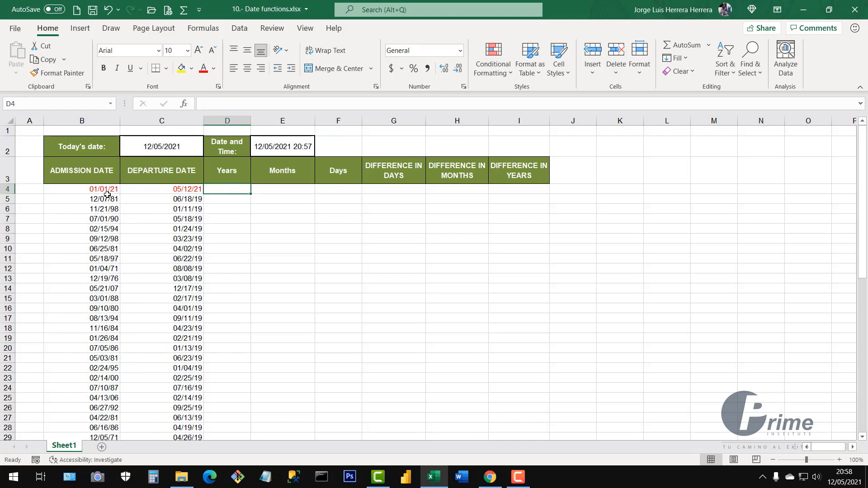
pyautogui.moveTo(109, 189); pyautogui.dragTo(111, 309)
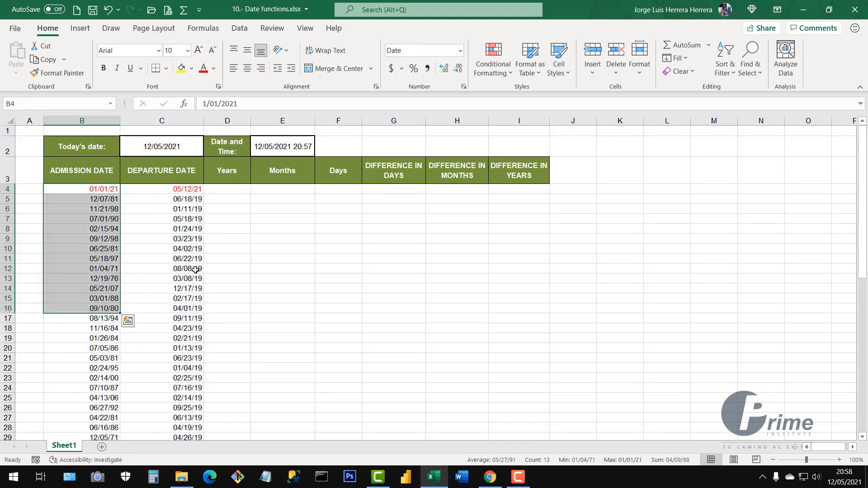
# Step: Enter the formula =YEAR(B4) in cell D4 to extract the year of the first admission date
pyautogui.click(231, 192)
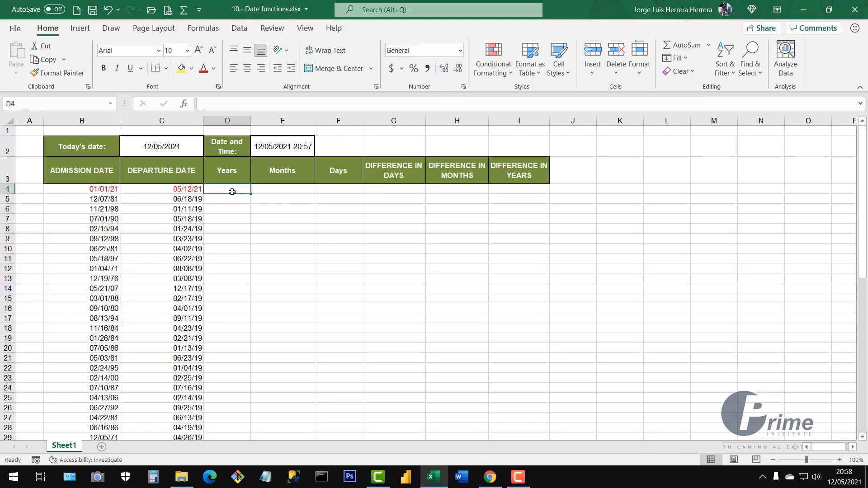
pyautogui.write('=')
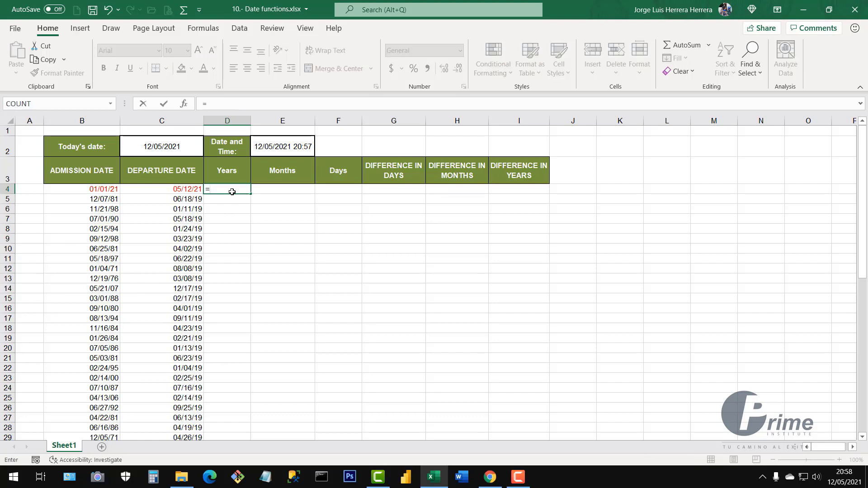
pyautogui.write('y')
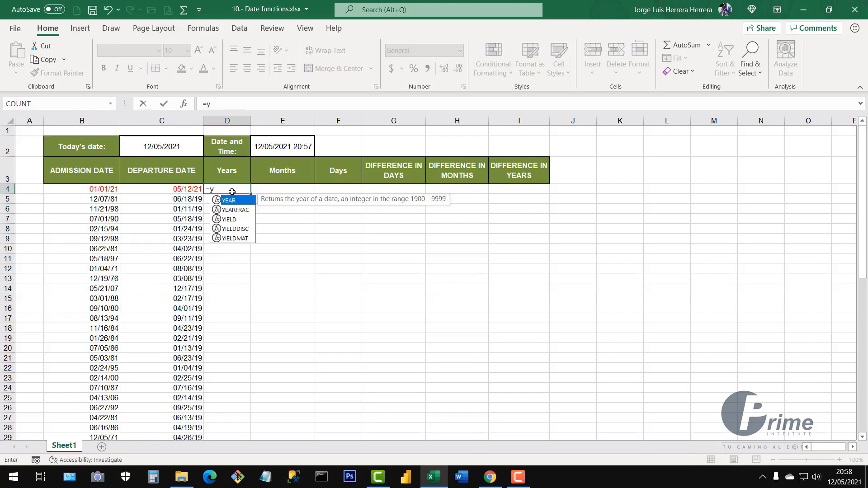
pyautogui.write('ea')
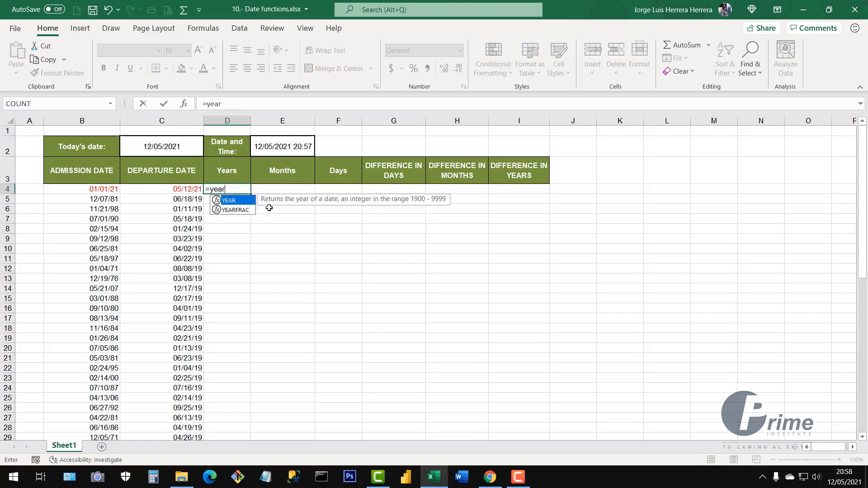
pyautogui.write('r')
pyautogui.doubleClick(236, 200)
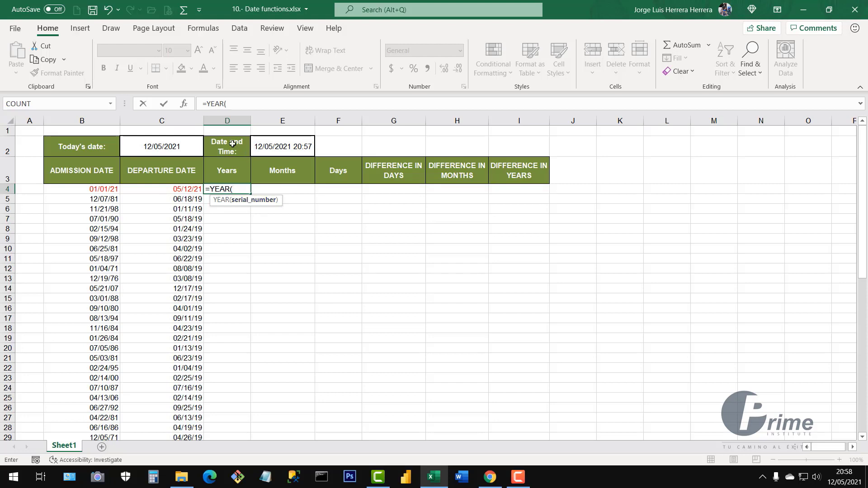
pyautogui.click(97, 191)
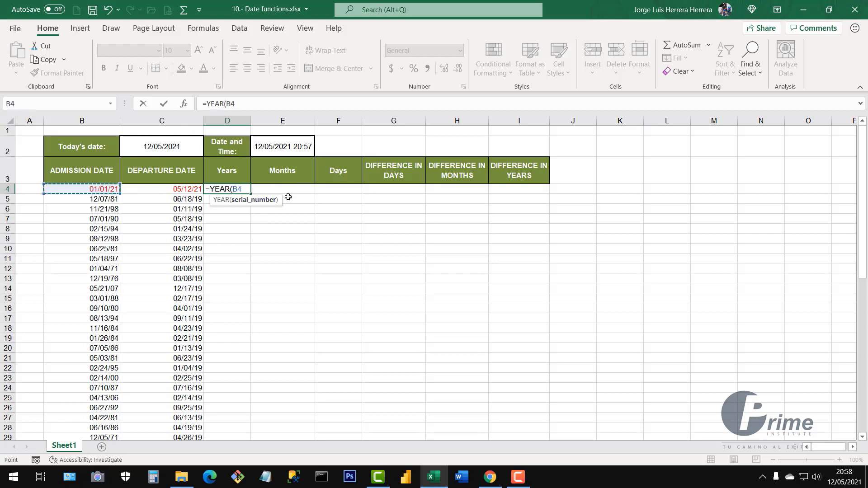
pyautogui.press('Return')
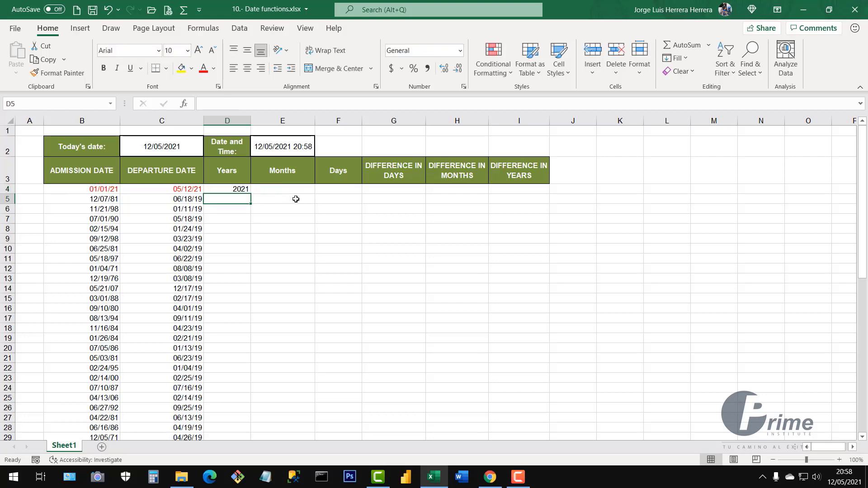
# Step: Fill the YEAR formula from D4 down the Years column to row 62 and check it against the admission dates
pyautogui.click(248, 190)
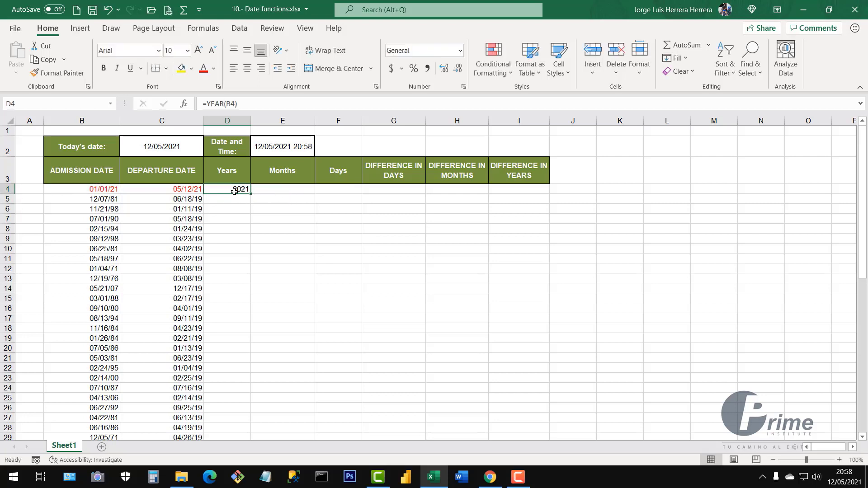
pyautogui.moveTo(97, 189); pyautogui.dragTo(100, 321)
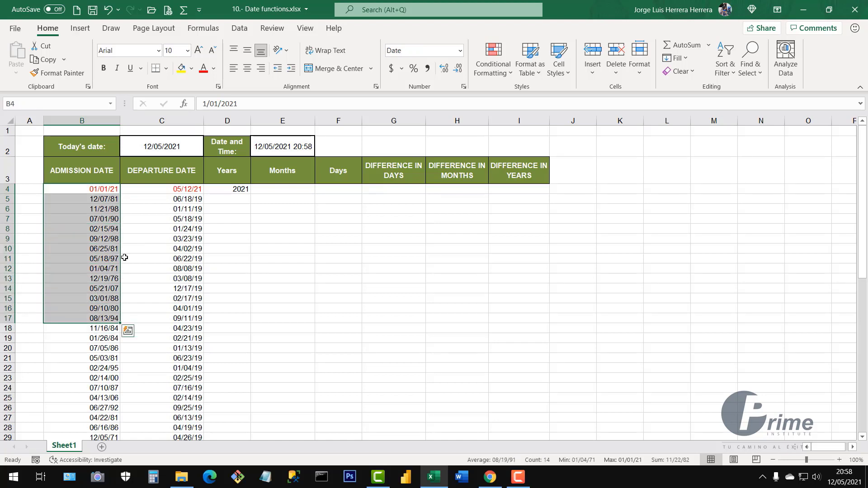
pyautogui.click(240, 188)
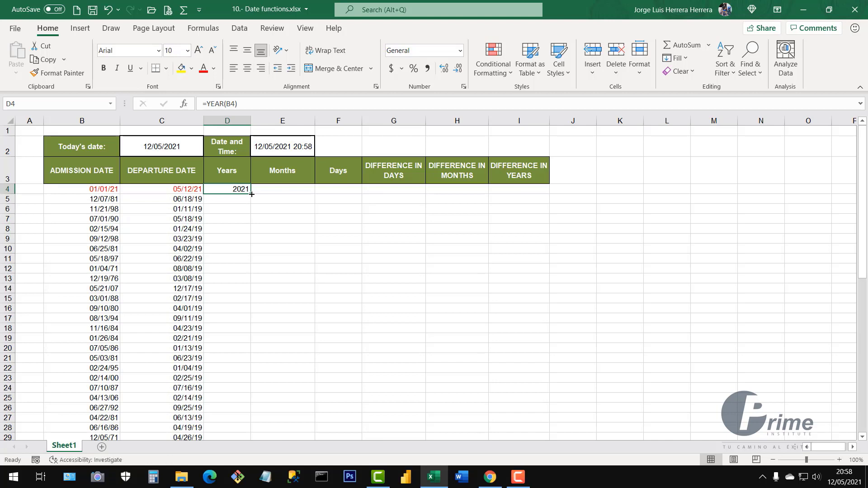
pyautogui.doubleClick(251, 194)
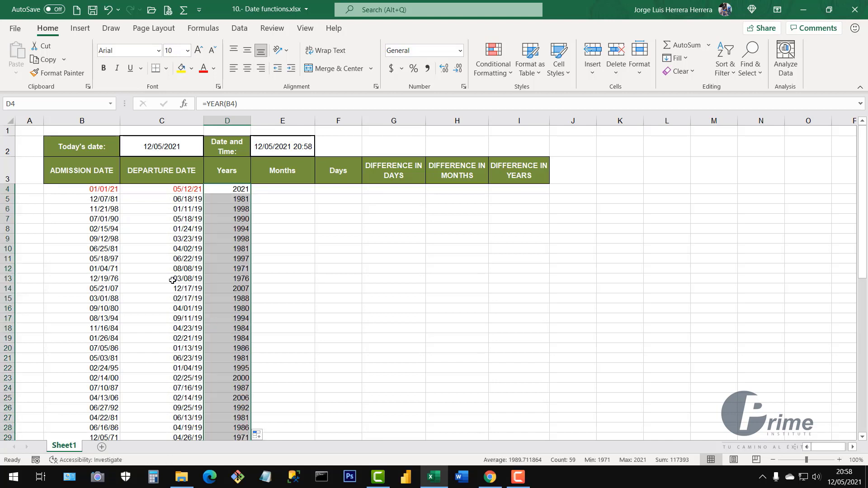
pyautogui.moveTo(99, 189); pyautogui.dragTo(101, 420)
pyautogui.scroll(-15, 102, 393)
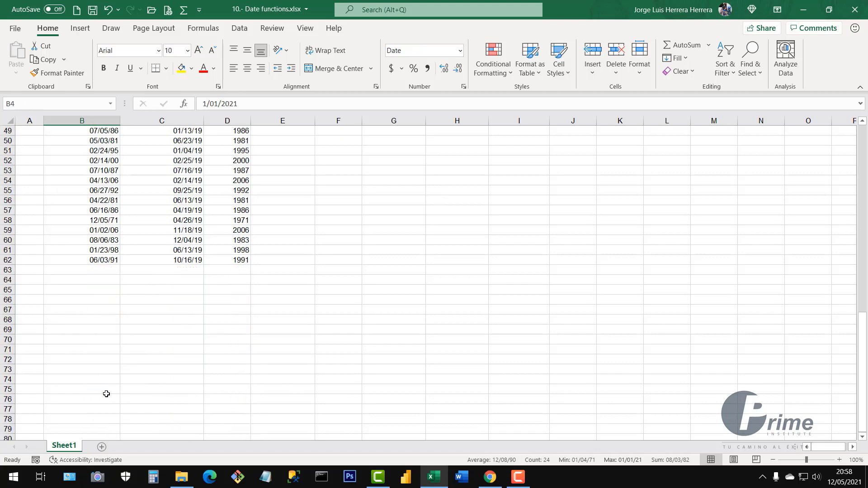
pyautogui.scroll(12, 106, 393)
pyautogui.scroll(-10, 107, 382)
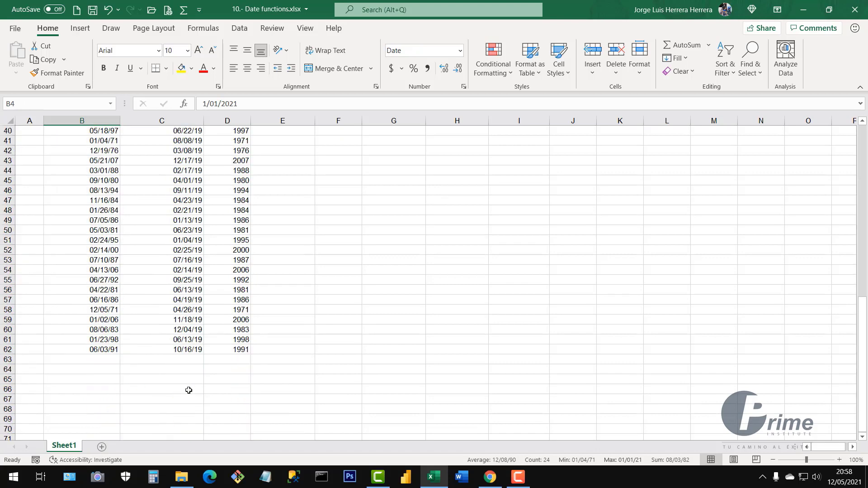
pyautogui.click(245, 351)
pyautogui.scroll(13, 242, 353)
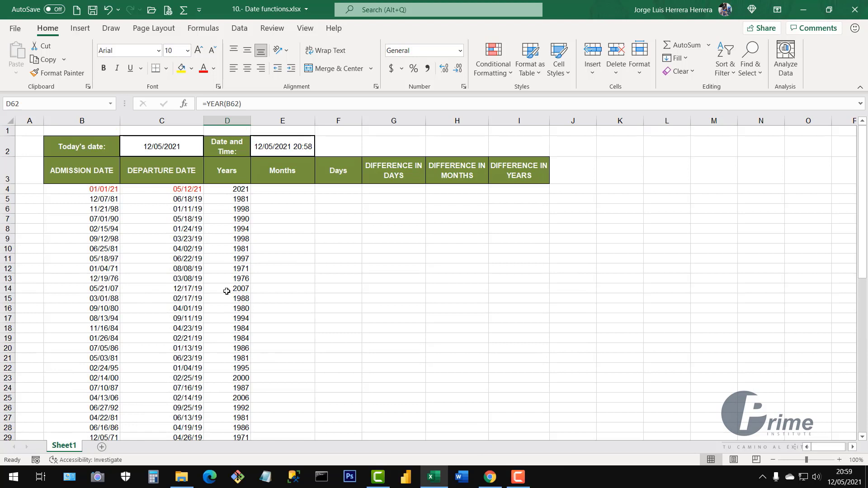
# Step: Enter the formula =MONTH(B4) in cell E4 to extract the month of the first admission date
pyautogui.click(279, 191)
pyautogui.moveTo(280, 192); pyautogui.dragTo(281, 290)
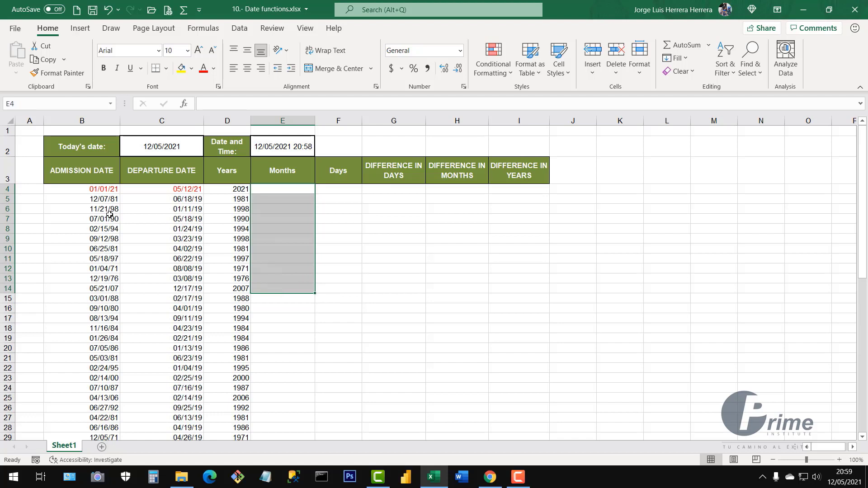
pyautogui.moveTo(100, 192); pyautogui.dragTo(86, 317)
pyautogui.click(273, 193)
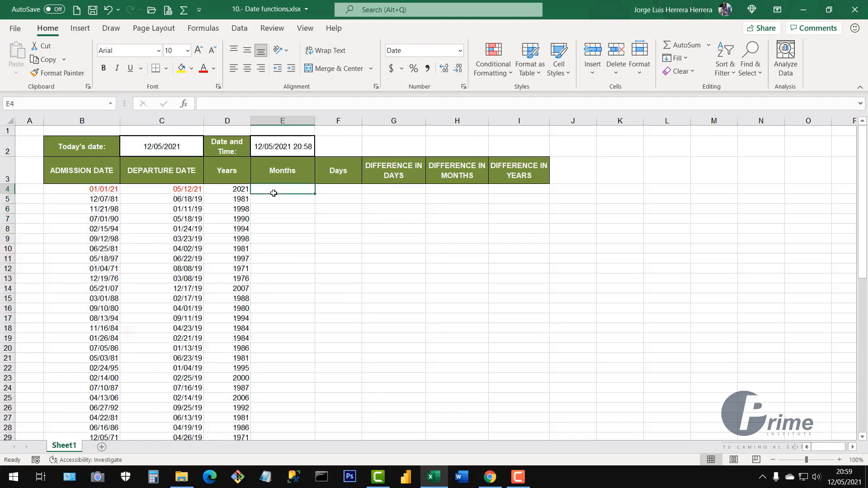
pyautogui.write('=')
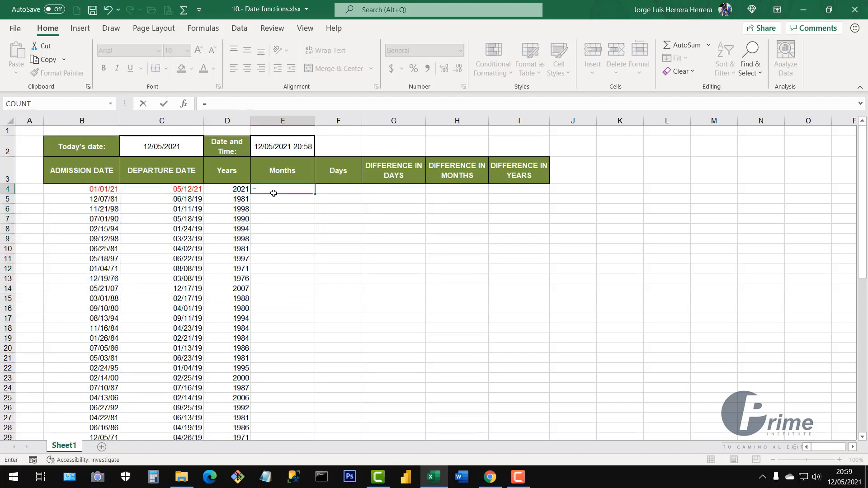
pyautogui.write('mon')
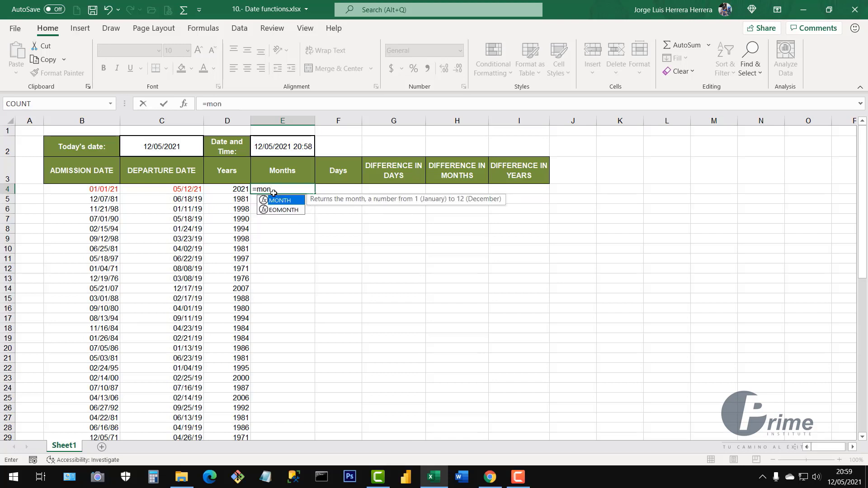
pyautogui.doubleClick(288, 201)
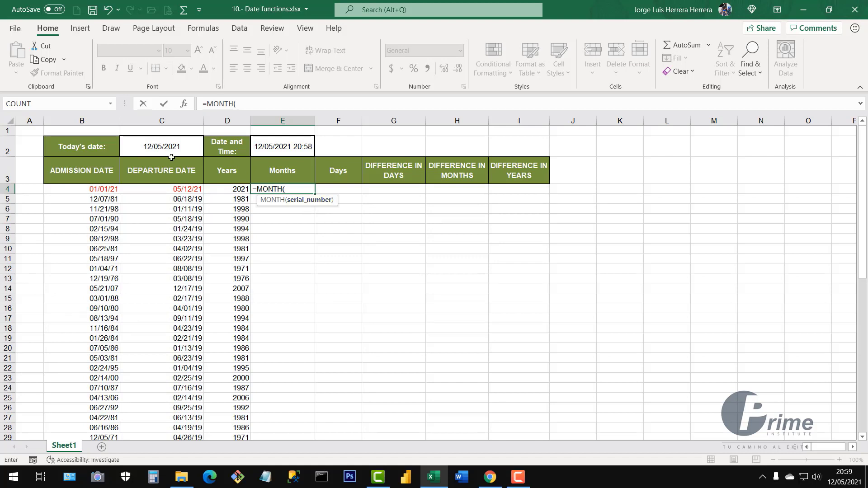
pyautogui.click(101, 189)
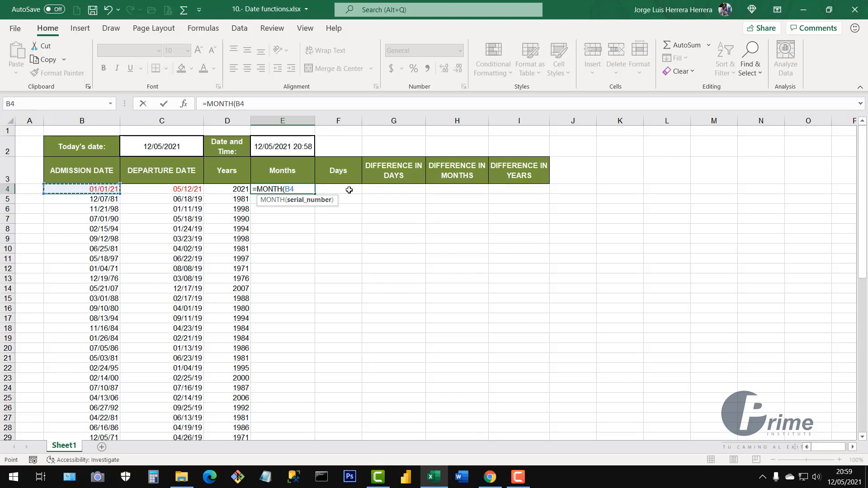
pyautogui.press('Return')
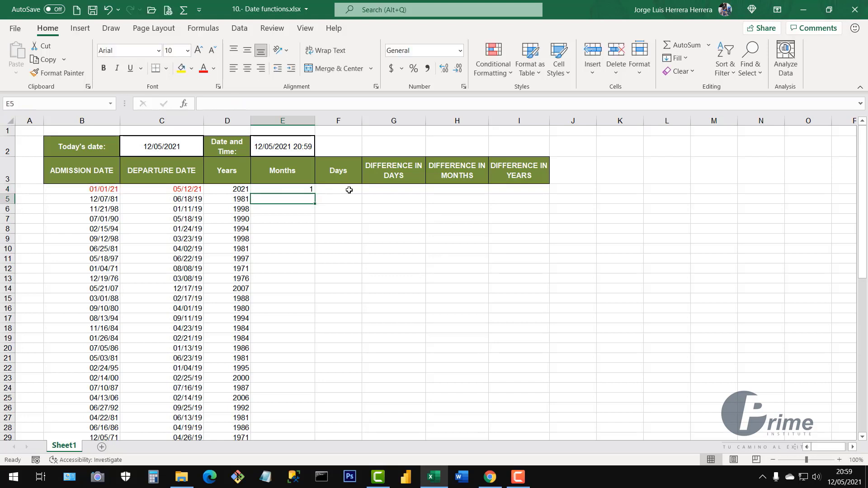
# Step: Fill the MONTH formula from E4 down the Months column to row 62 and check the last rows
pyautogui.click(296, 190)
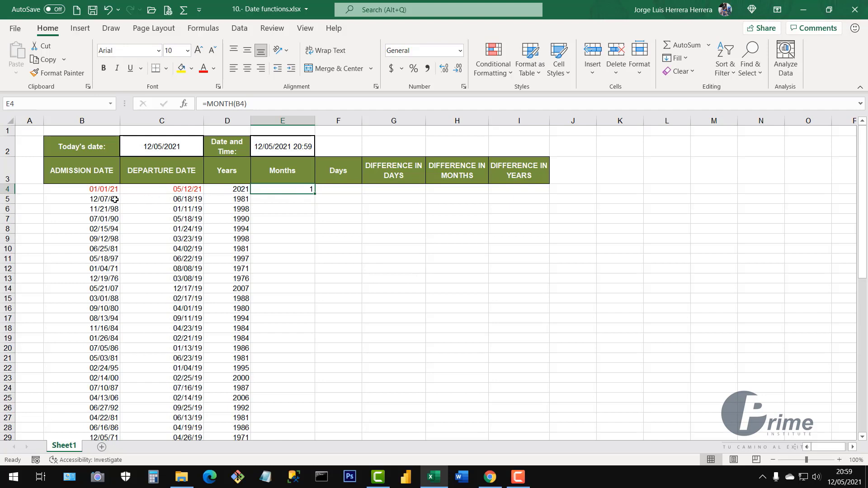
pyautogui.doubleClick(316, 194)
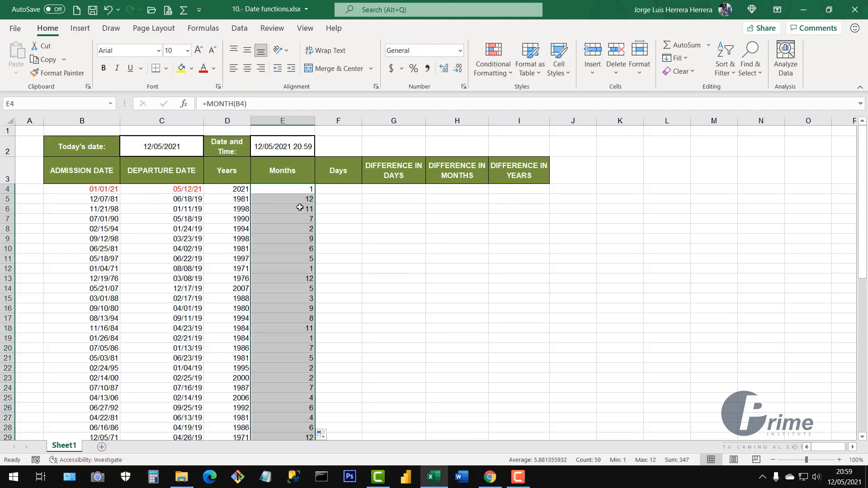
pyautogui.scroll(-11, 306, 401)
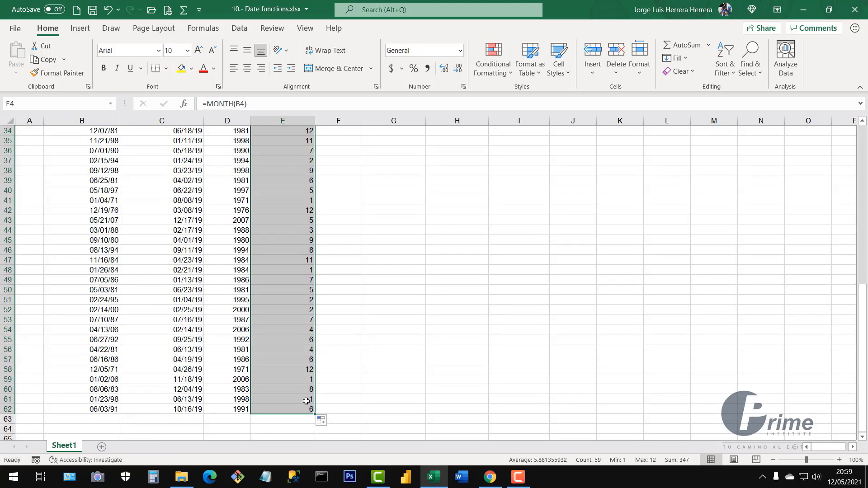
pyautogui.scroll(11, 306, 397)
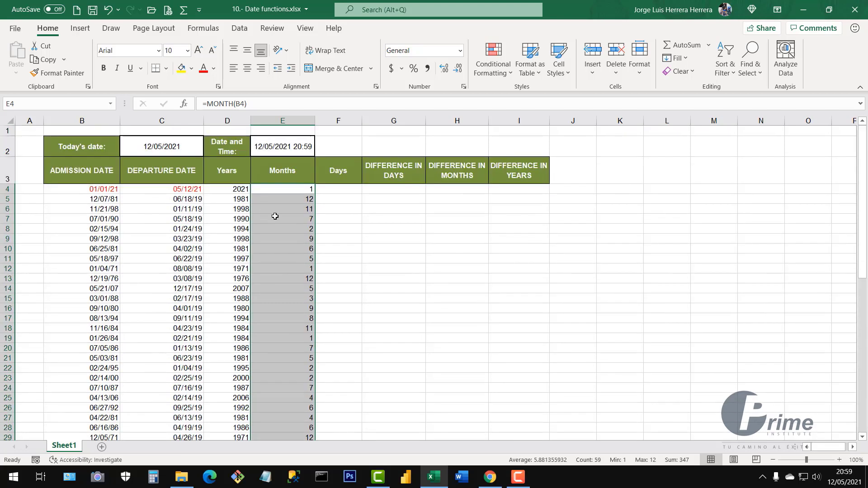
# Step: Center the values horizontally in the Months and Years columns, from row 4 to row 62
pyautogui.click(247, 69)
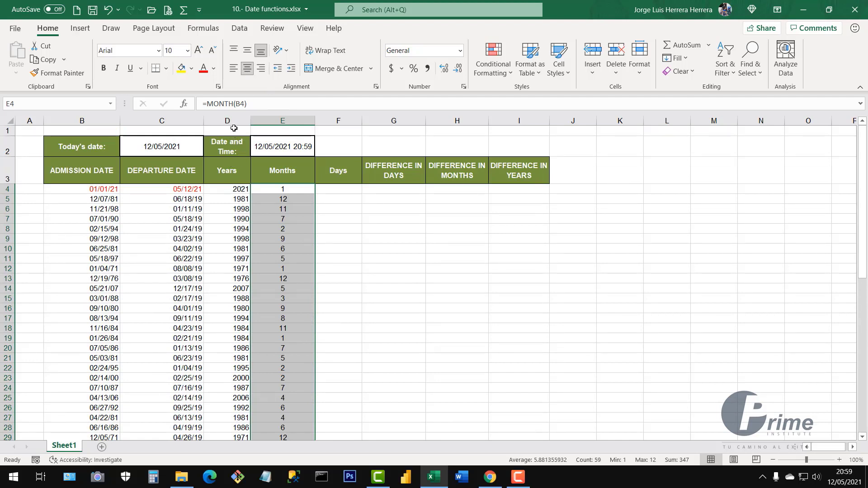
pyautogui.click(231, 175)
pyautogui.click(230, 190)
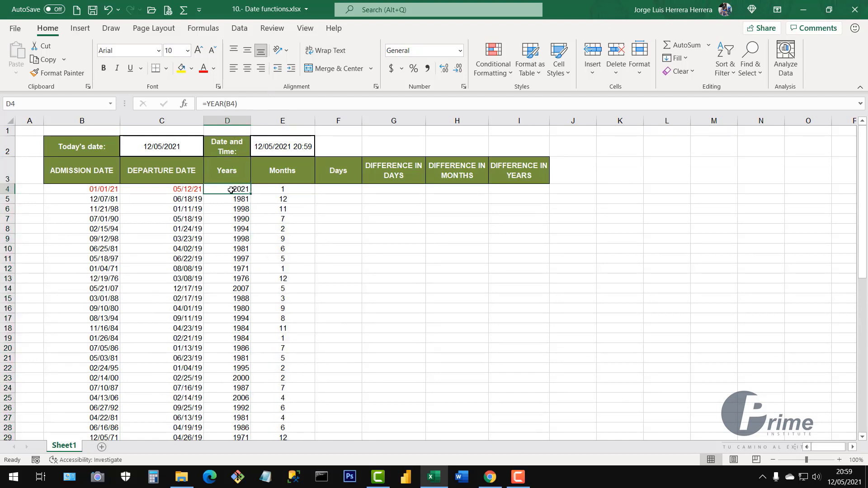
pyautogui.hotkey('ctrl', 'shift', 'Down')
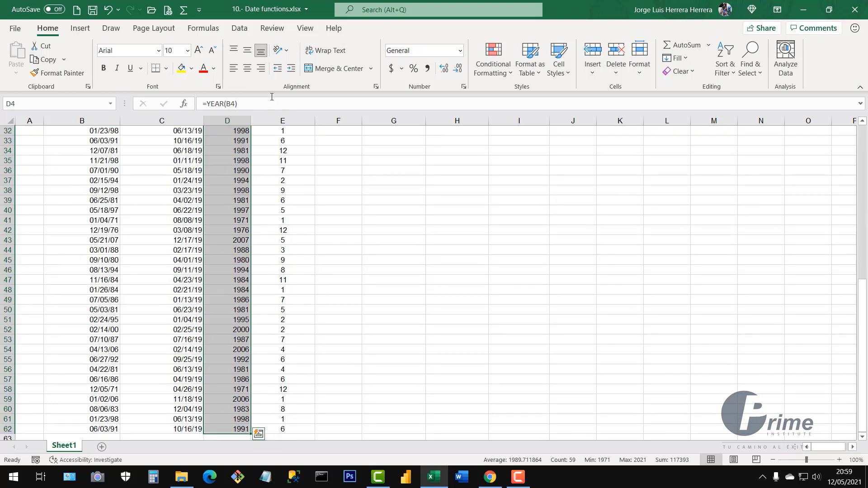
pyautogui.scroll(10, 280, 217)
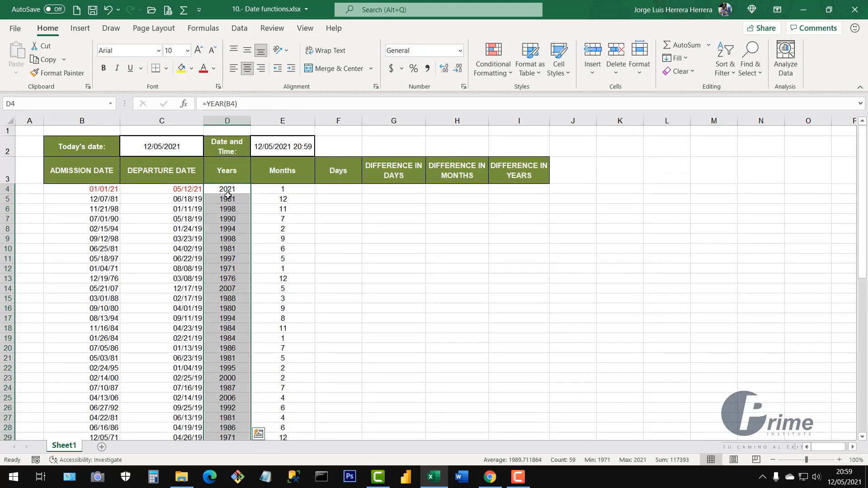
pyautogui.moveTo(229, 191); pyautogui.dragTo(228, 319)
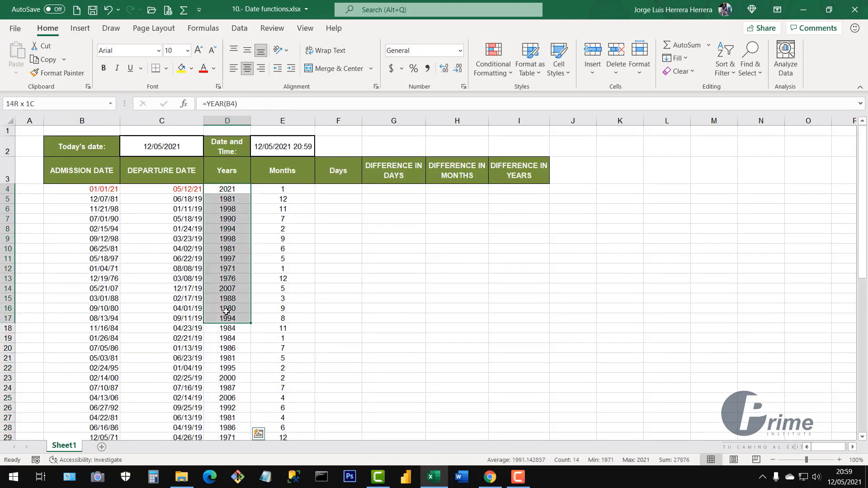
pyautogui.click(290, 199)
pyautogui.moveTo(291, 269); pyautogui.dragTo(284, 258)
pyautogui.moveTo(109, 189); pyautogui.dragTo(109, 309)
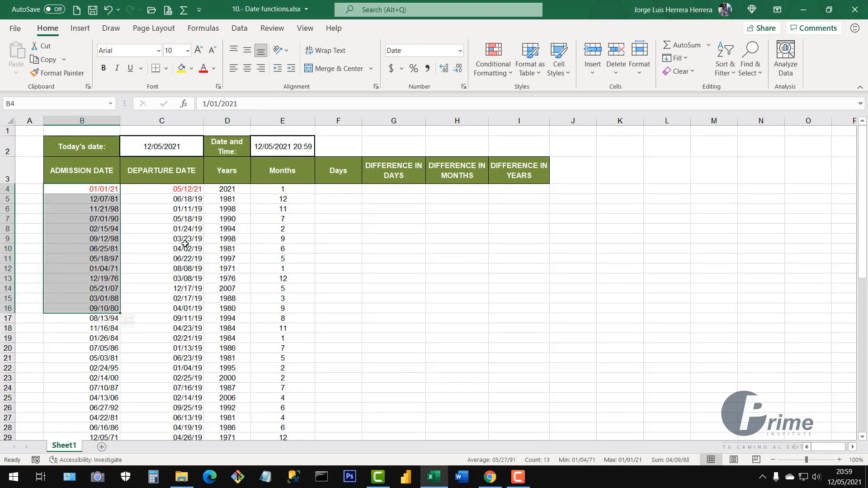
pyautogui.moveTo(185, 189); pyautogui.dragTo(183, 328)
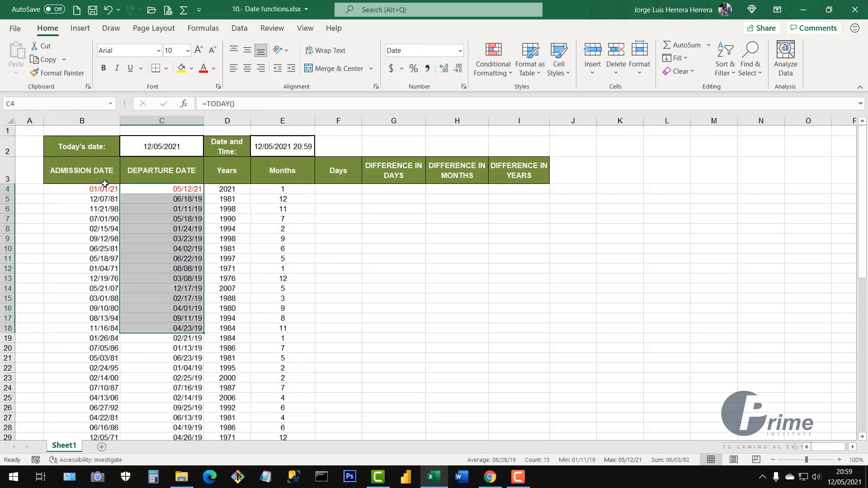
pyautogui.moveTo(105, 184); pyautogui.dragTo(107, 316)
# Step: Enter the formula =DAY(B4) in cell F4 to extract the day of the first admission date
pyautogui.click(351, 195)
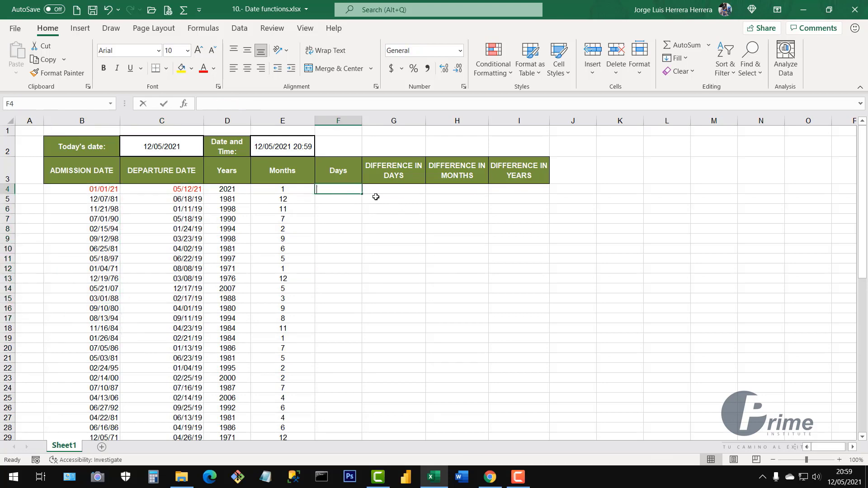
pyautogui.write('=day')
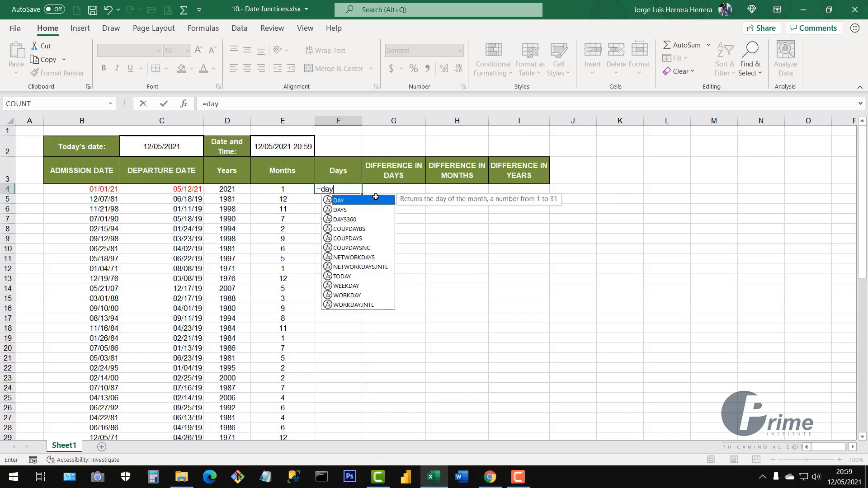
pyautogui.doubleClick(343, 202)
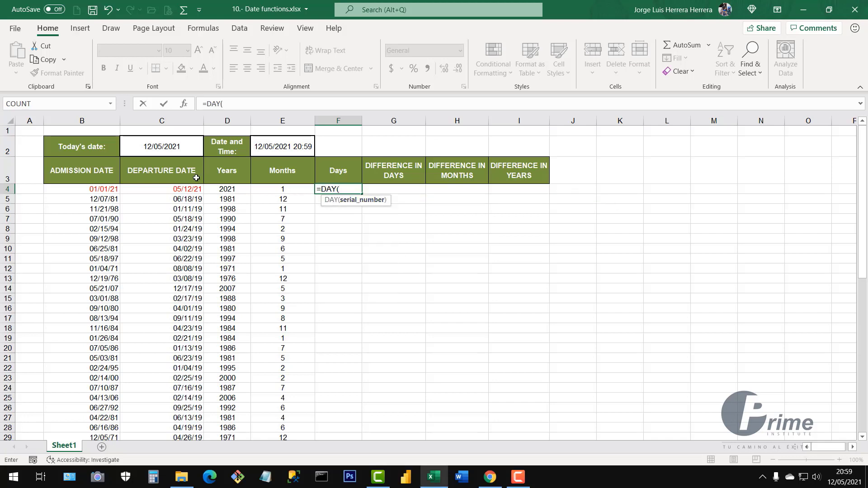
pyautogui.click(118, 188)
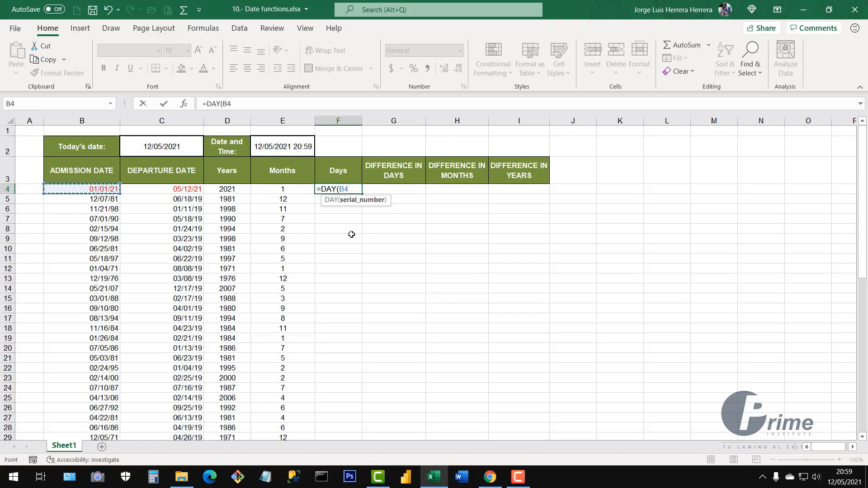
pyautogui.hotkey('ctrl', 'Return')
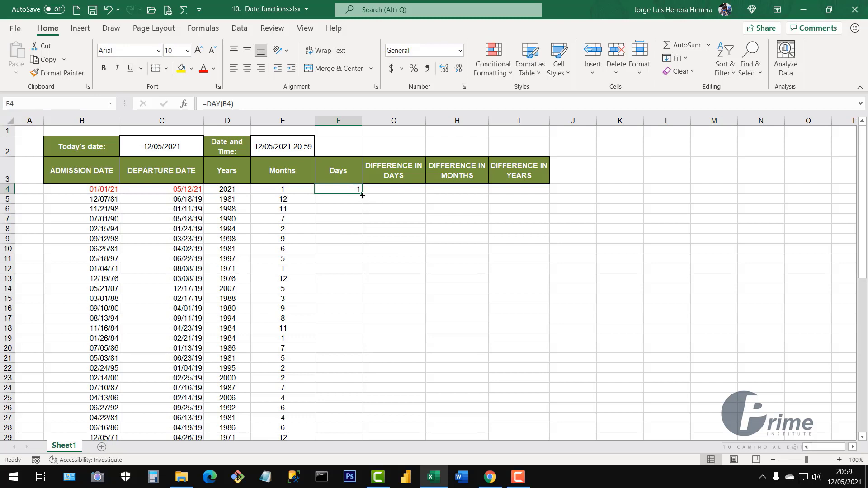
# Step: Fill the DAY formula from F4 down the Days column to row 62 and center its values horizontally
pyautogui.doubleClick(362, 195)
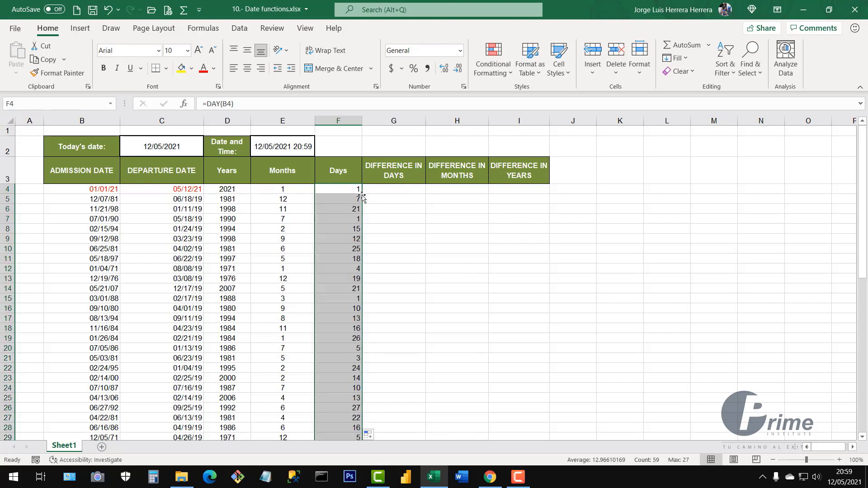
pyautogui.click(247, 69)
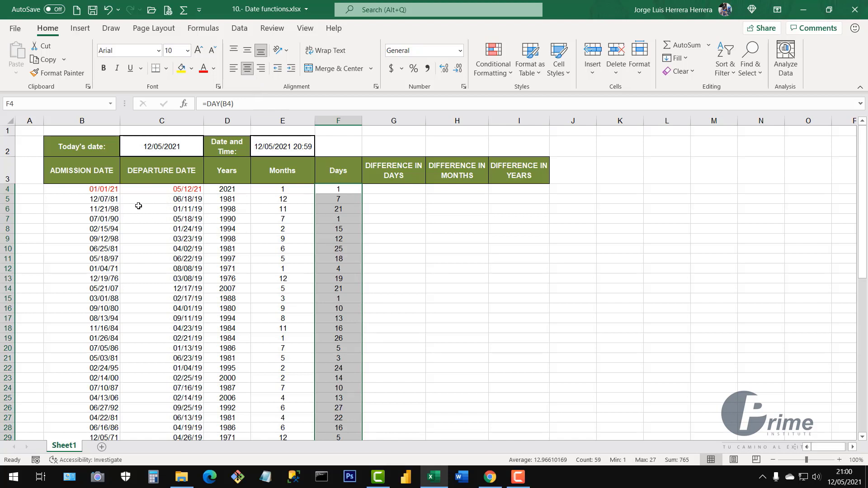
pyautogui.click(110, 202)
pyautogui.click(336, 198)
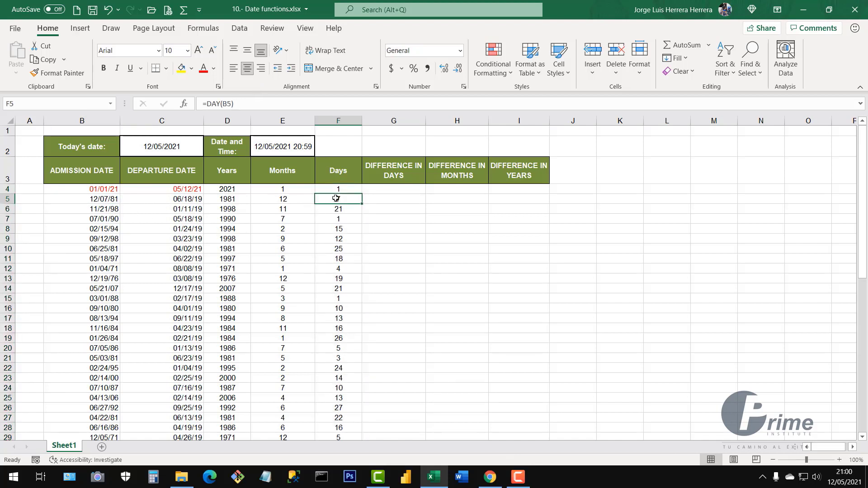
# Step: Review the YEAR, MONTH and DAY formulas at the start of their columns and the TODAY and NOW formulas in C2 and E2
pyautogui.click(232, 191)
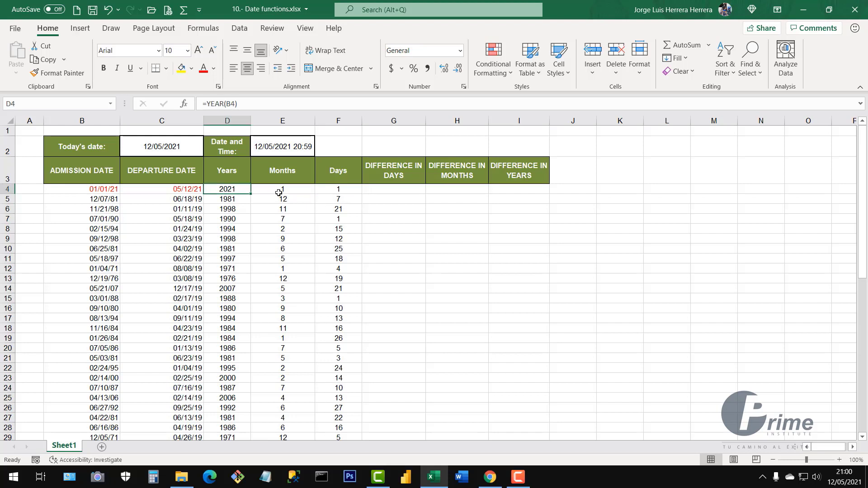
pyautogui.click(278, 193)
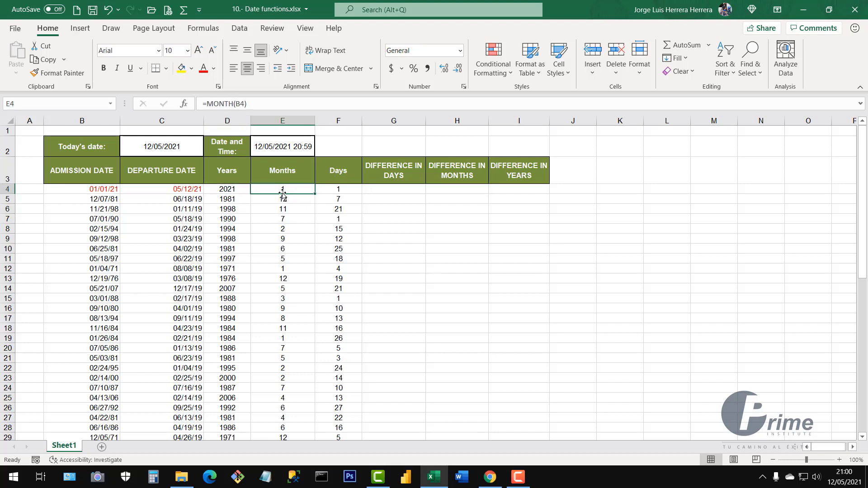
pyautogui.click(235, 200)
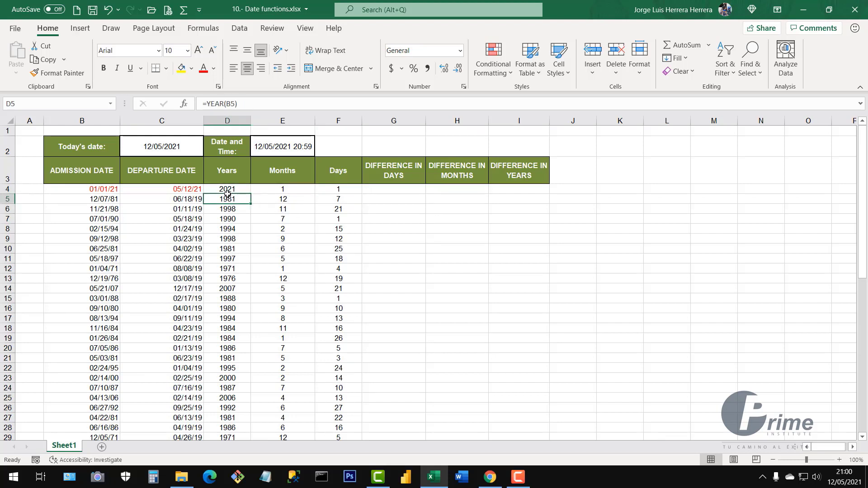
pyautogui.click(293, 191)
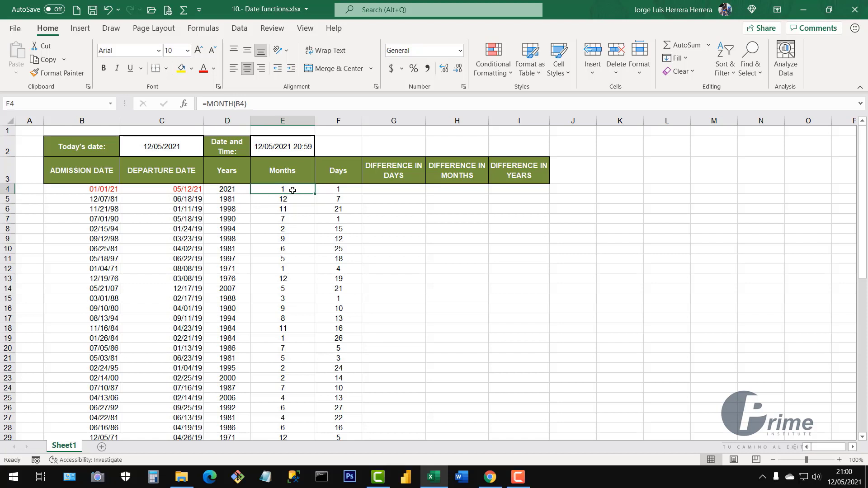
pyautogui.click(341, 190)
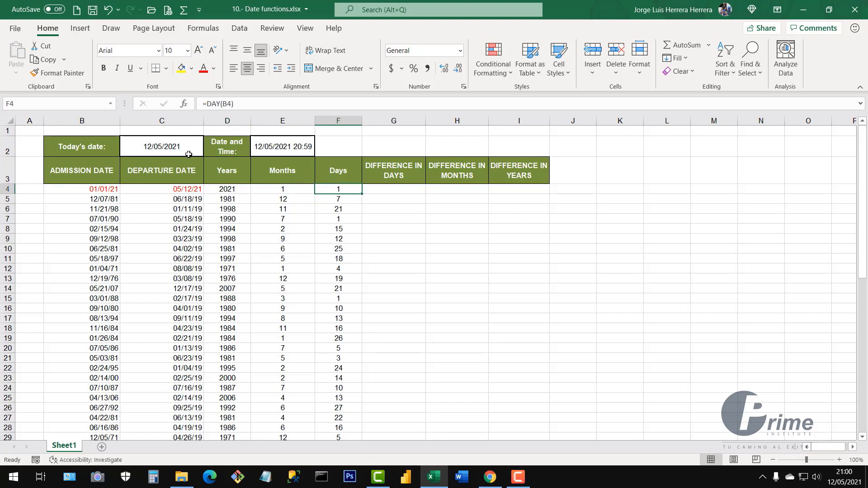
pyautogui.click(171, 150)
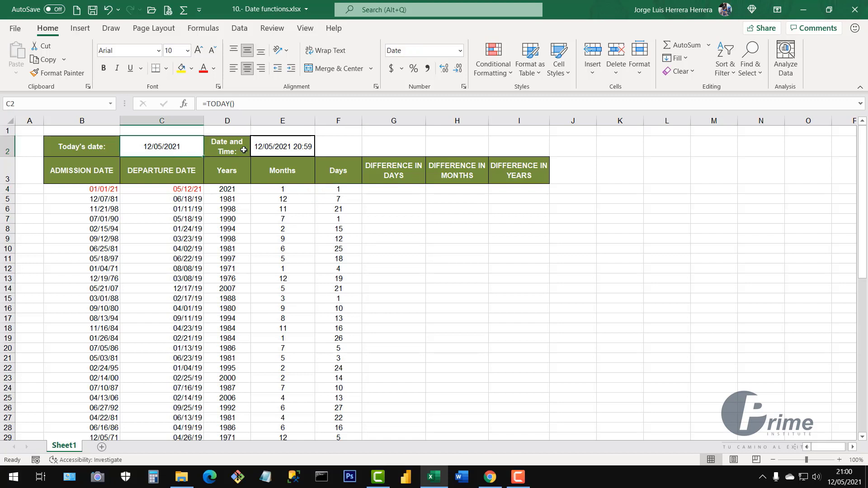
pyautogui.click(278, 148)
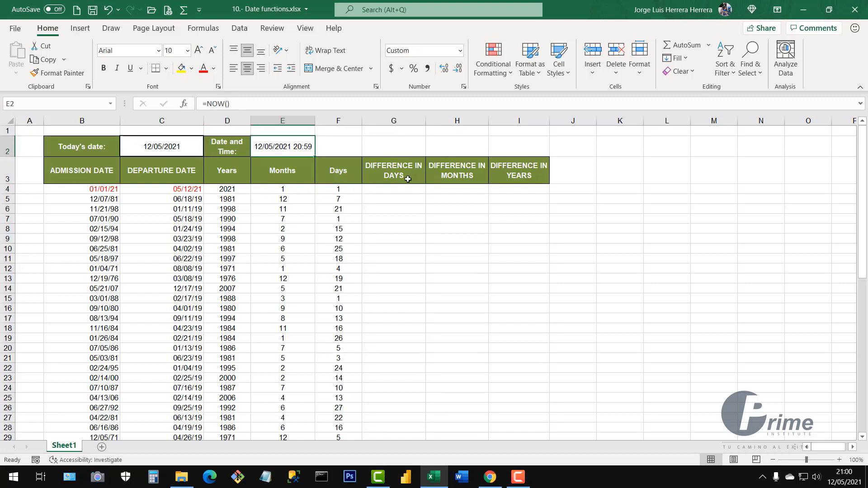
# Step: Look over the empty DIFFERENCE IN DAYS, DIFFERENCE IN MONTHS and DIFFERENCE IN YEARS columns, starting at row 4
pyautogui.click(399, 192)
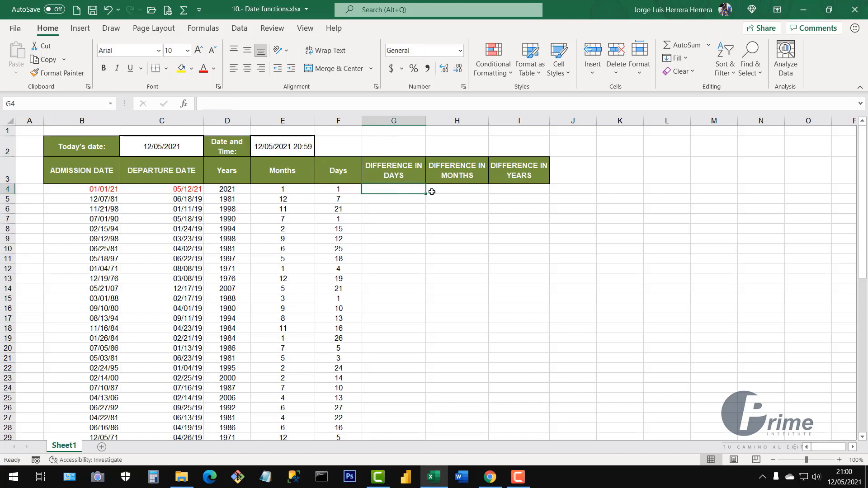
pyautogui.click(455, 189)
pyautogui.click(509, 187)
pyautogui.click(399, 185)
pyautogui.click(466, 190)
pyautogui.click(514, 190)
pyautogui.click(409, 191)
pyautogui.moveTo(393, 190); pyautogui.dragTo(391, 340)
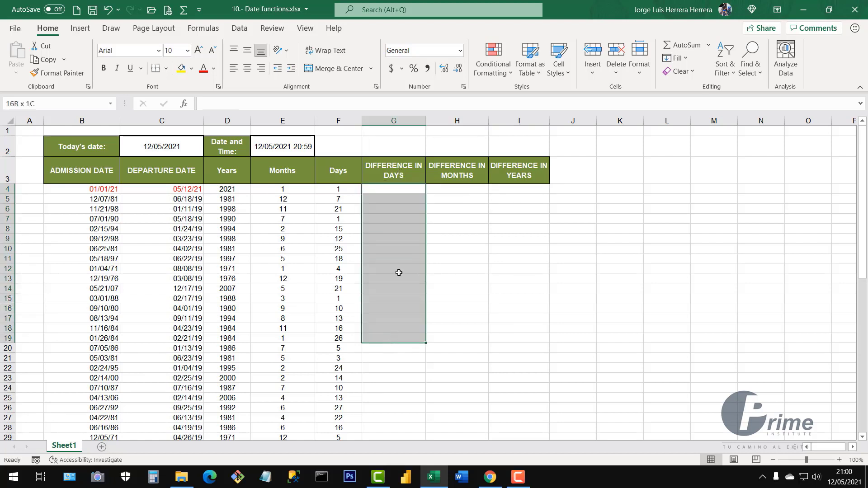
pyautogui.click(386, 190)
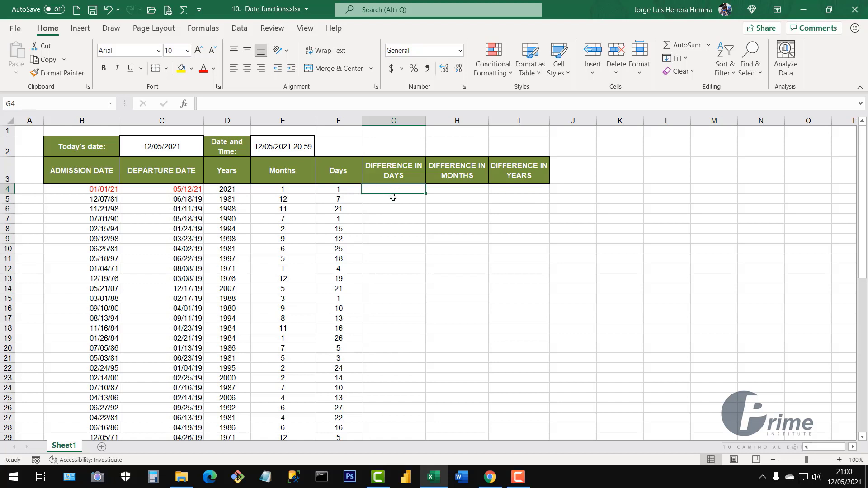
# Step: Compare the admission date in B4 with the departure date in C4 and look over the admission dates below
pyautogui.click(97, 191)
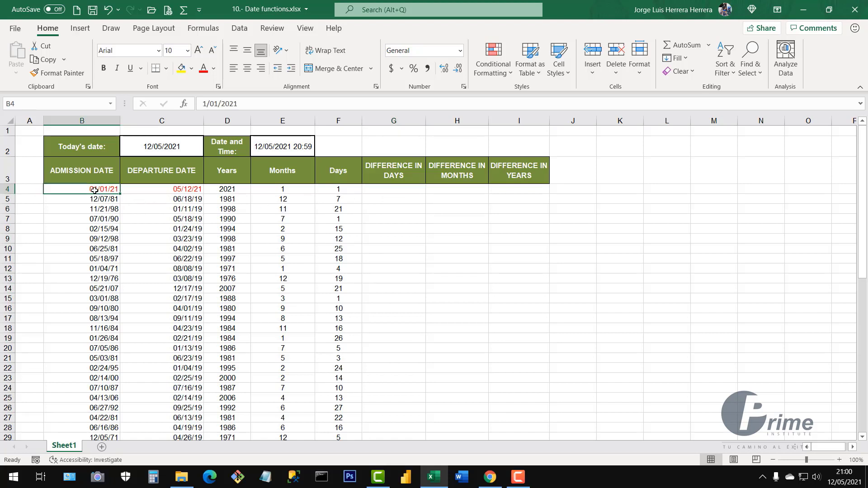
pyautogui.click(183, 190)
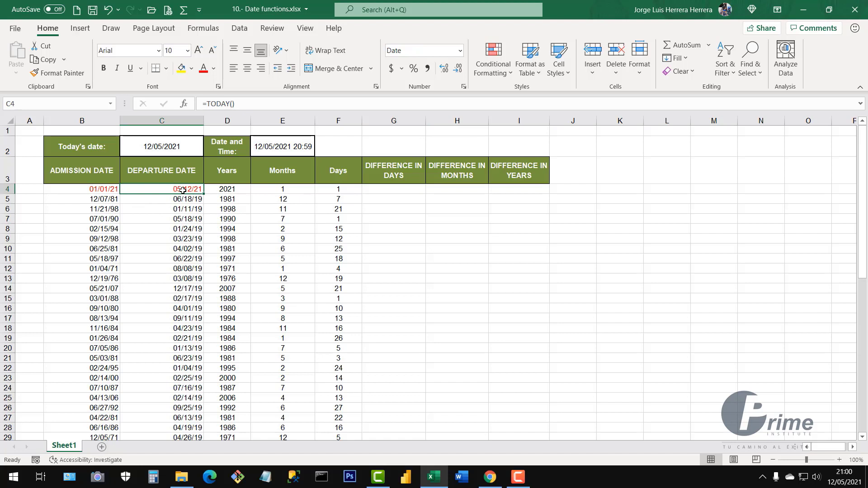
pyautogui.click(108, 189)
pyautogui.click(170, 190)
pyautogui.click(109, 186)
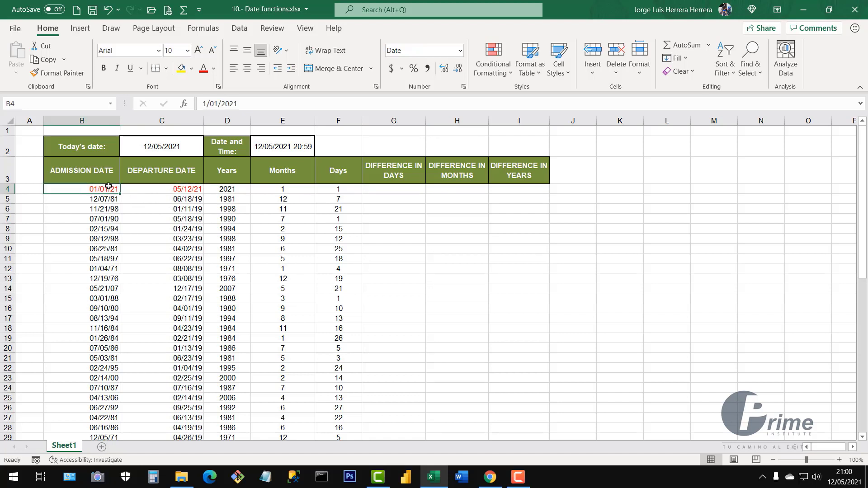
pyautogui.click(157, 189)
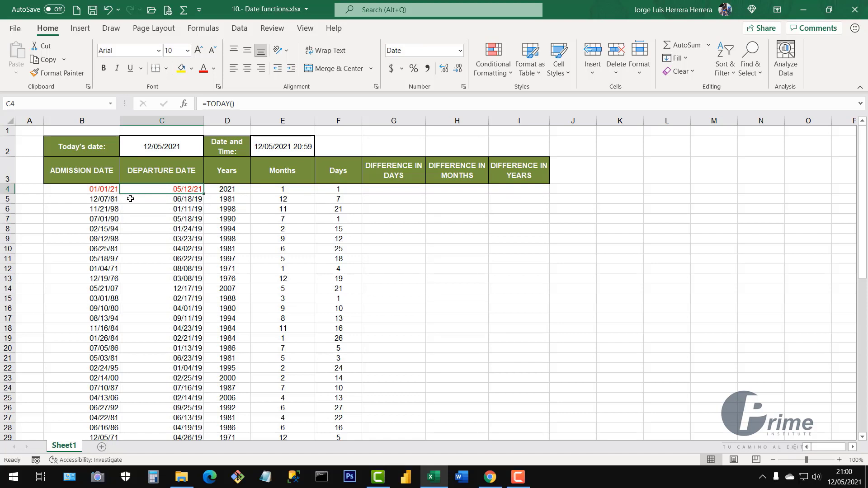
pyautogui.moveTo(107, 192); pyautogui.dragTo(105, 336)
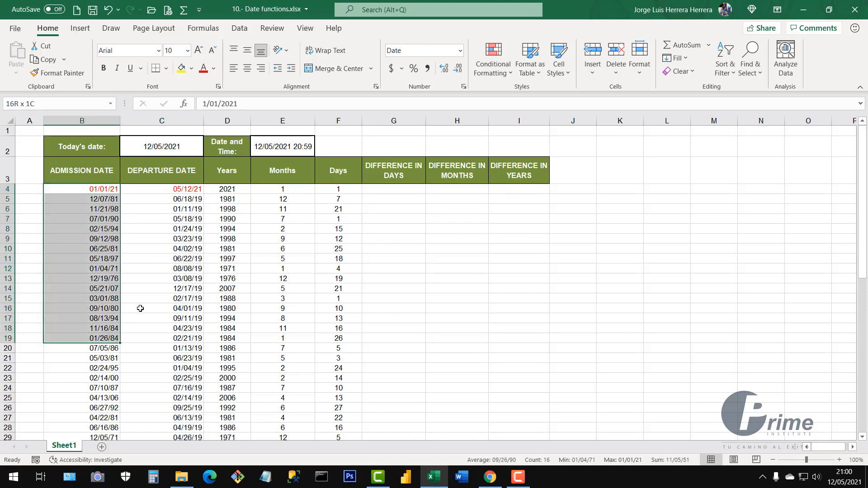
# Step: Switch the admission dates in B4:B62 to General format to inspect their serial numbers, and undo the format change
pyautogui.click(87, 190)
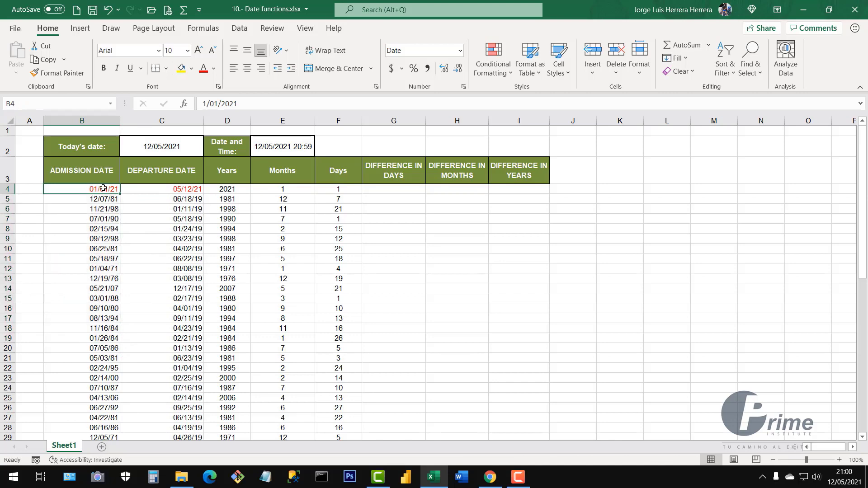
pyautogui.hotkey('ctrl', 'shift', 'Down')
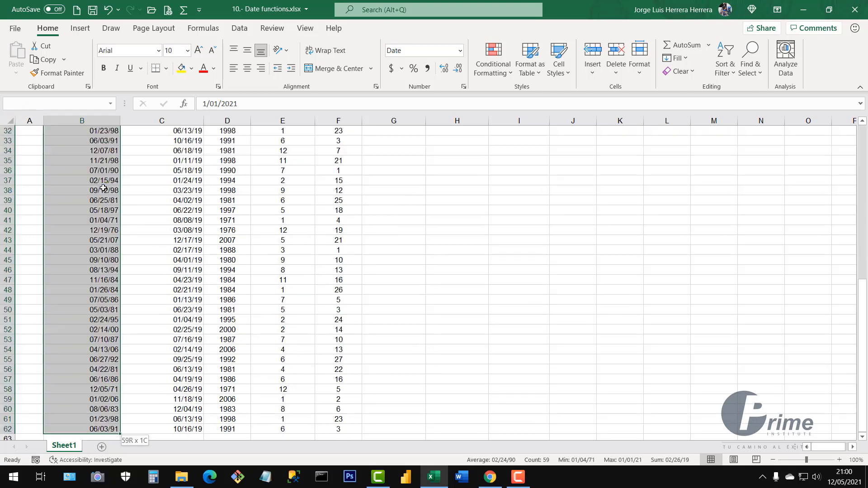
pyautogui.scroll(10, 108, 238)
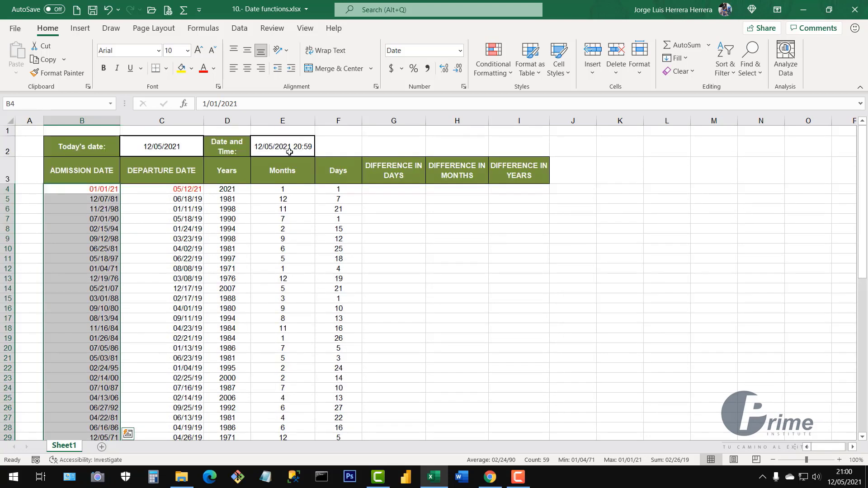
pyautogui.click(461, 53)
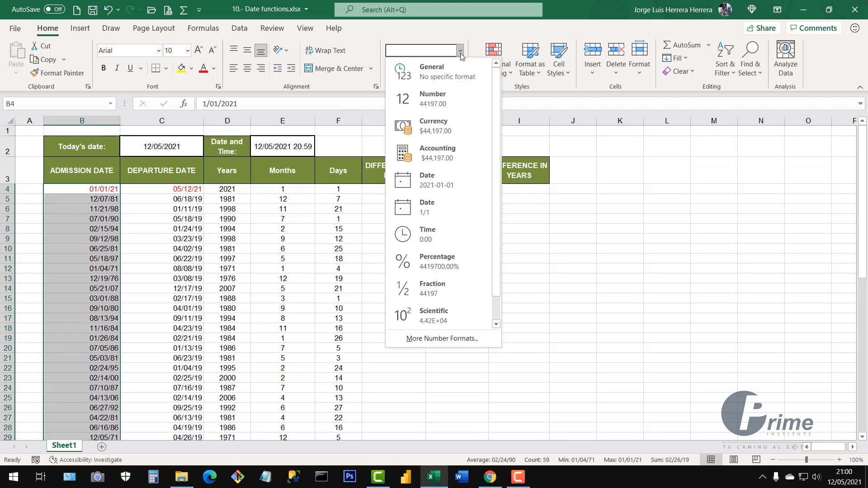
pyautogui.click(424, 71)
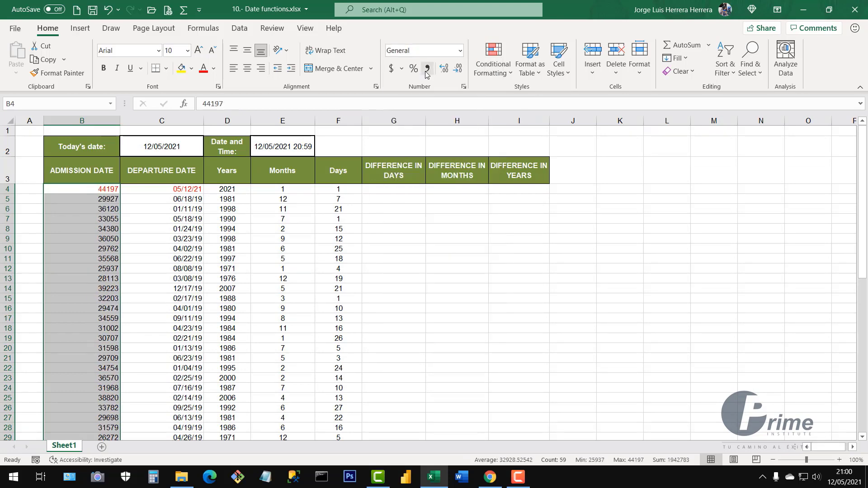
pyautogui.moveTo(108, 218); pyautogui.dragTo(81, 361)
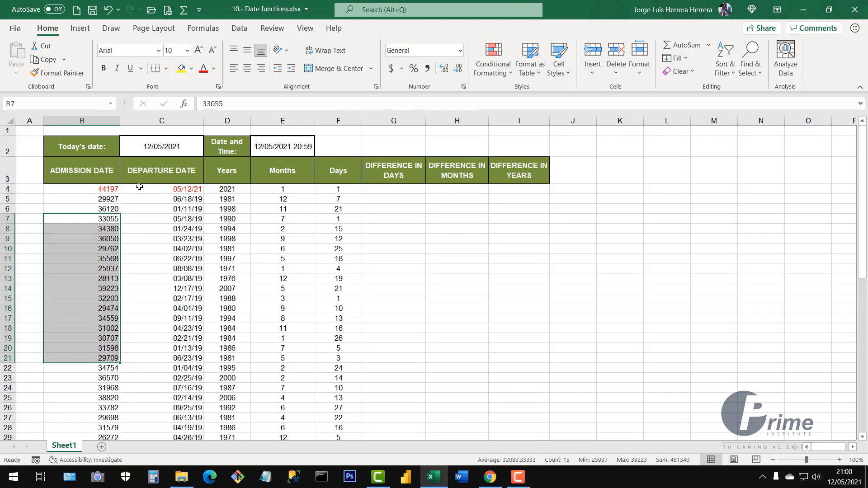
pyautogui.hotkey('ctrl', 'z')
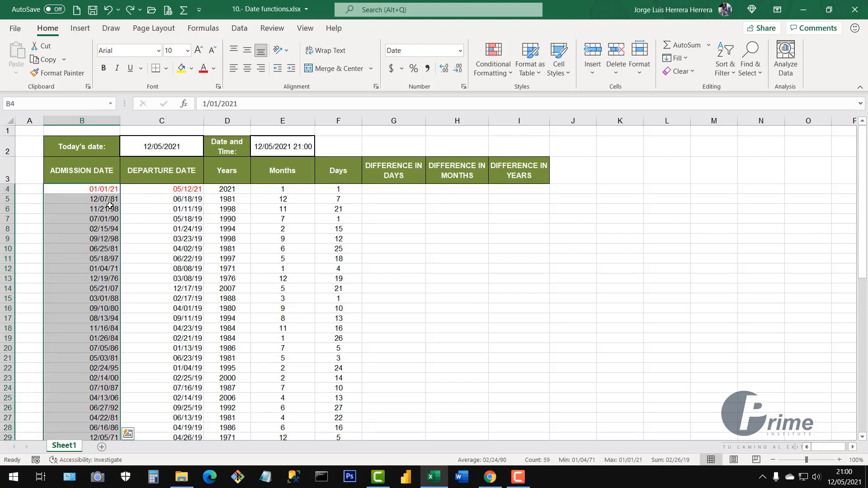
pyautogui.click(109, 248)
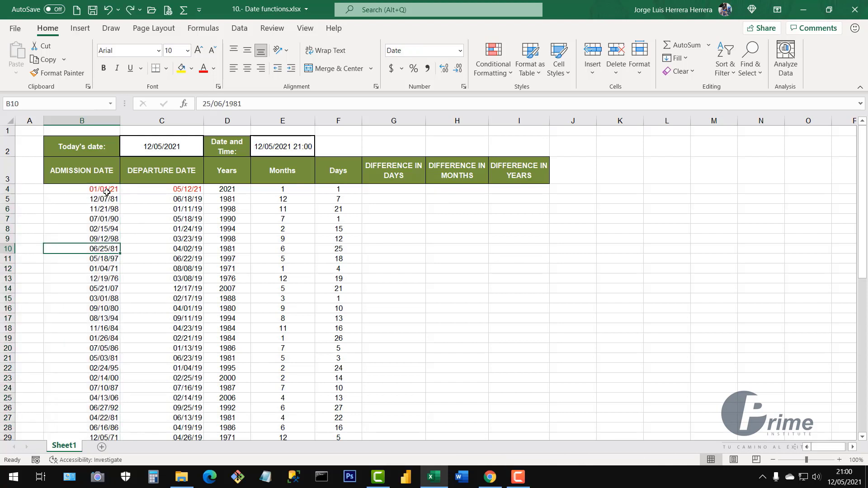
pyautogui.click(459, 50)
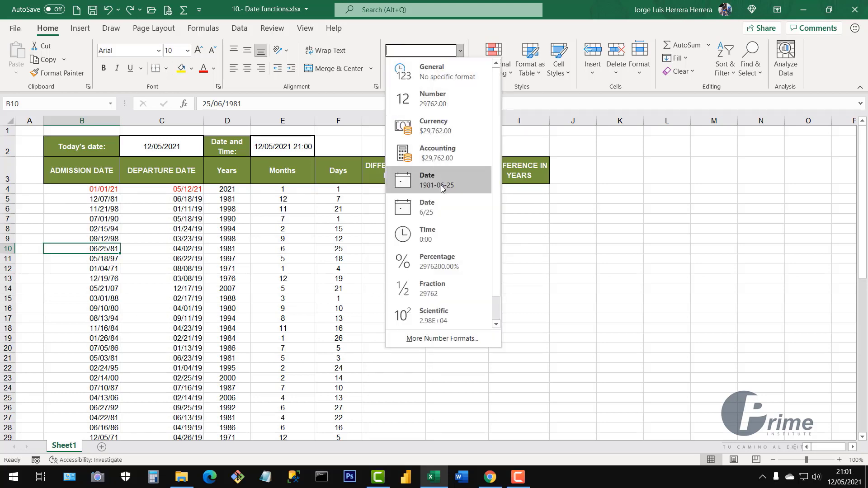
pyautogui.click(185, 214)
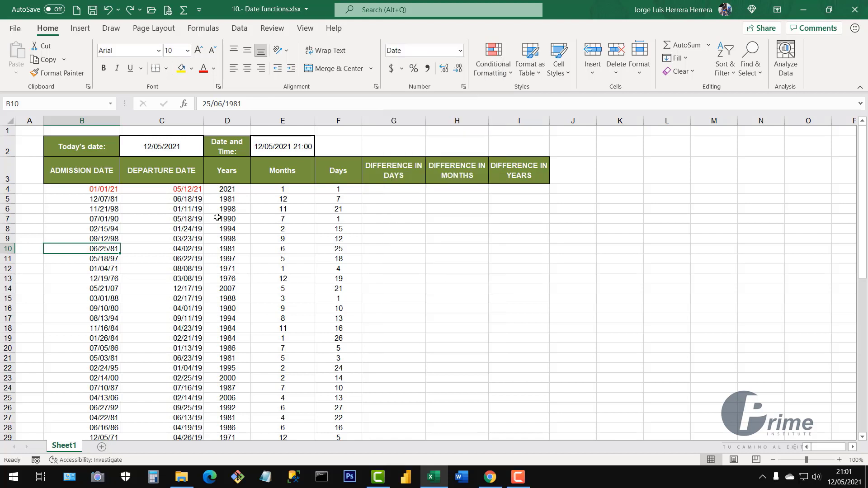
# Step: Compare the admission date in B4 with the departure date in C4 and its TODAY formula
pyautogui.click(382, 189)
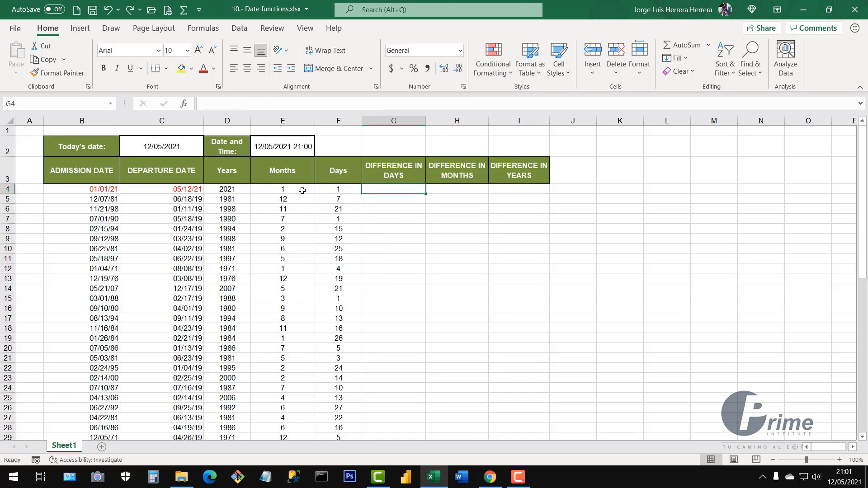
pyautogui.click(94, 188)
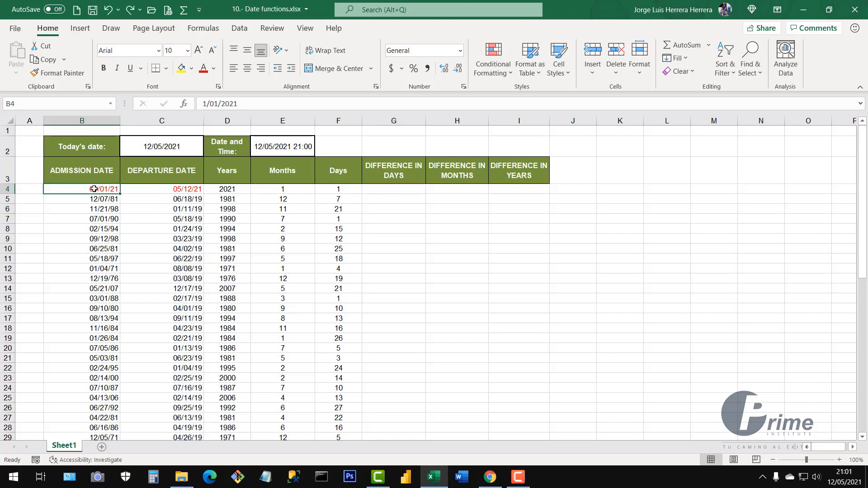
pyautogui.click(179, 190)
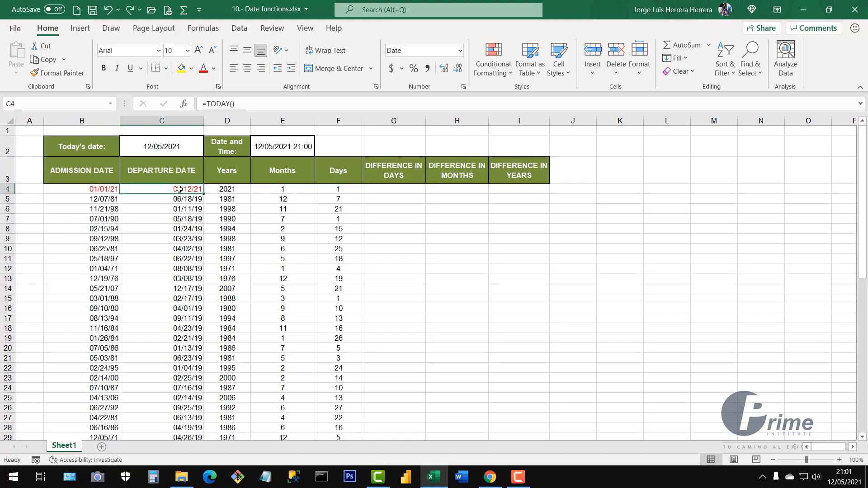
pyautogui.click(101, 187)
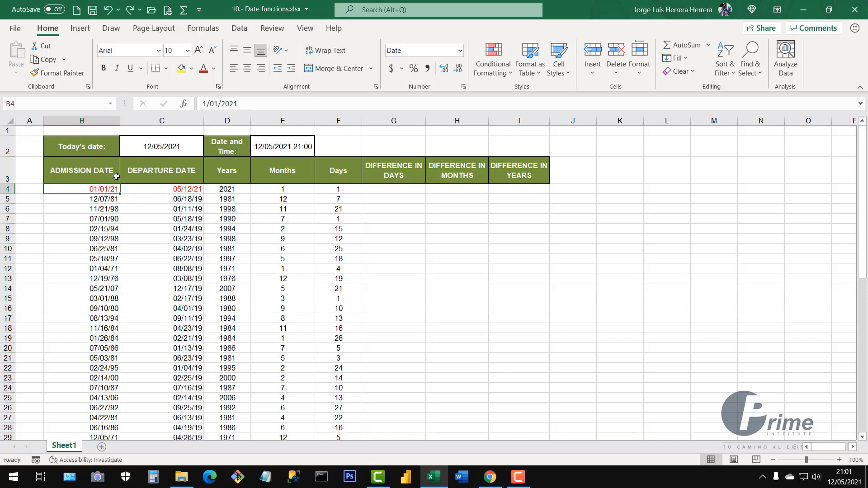
pyautogui.click(181, 189)
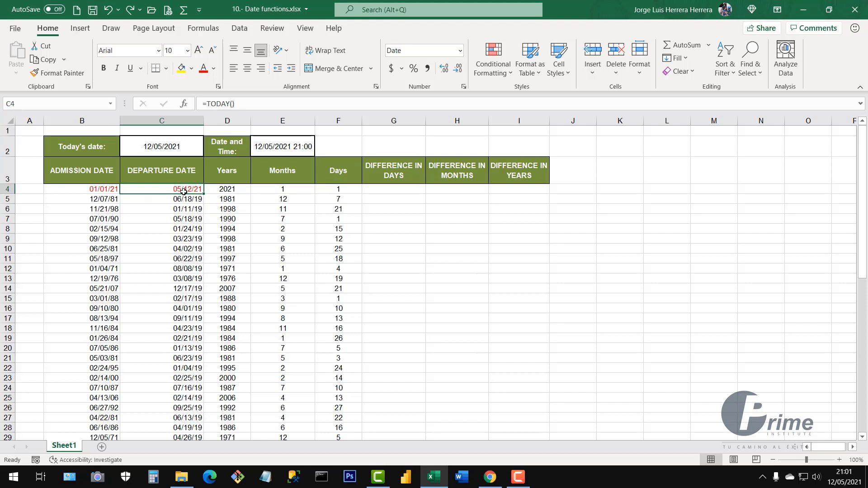
pyautogui.click(98, 190)
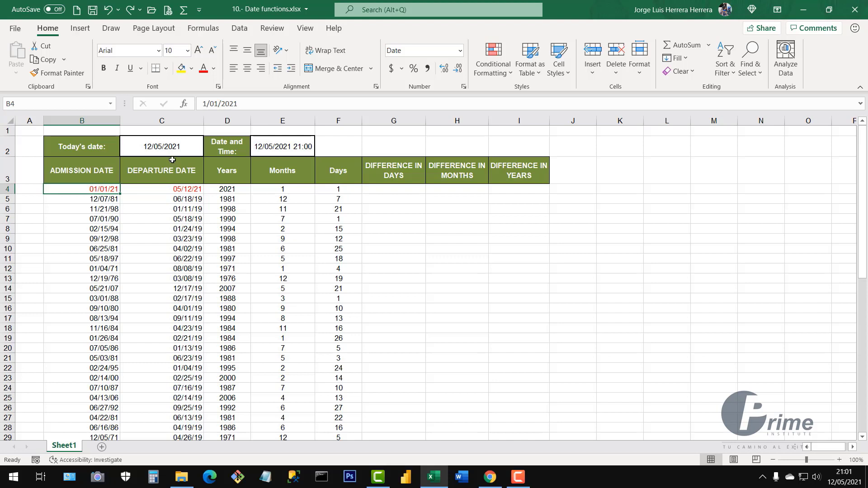
pyautogui.click(192, 189)
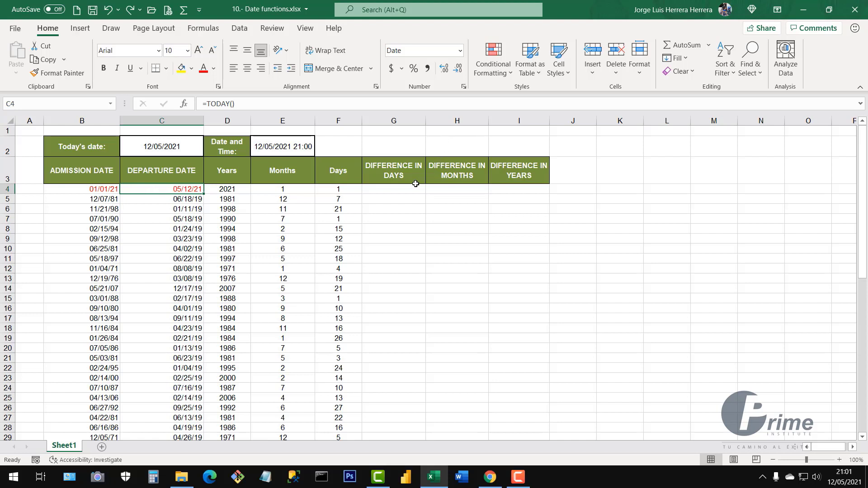
# Step: Enter the formula =C4-B4 in G4 to calculate the difference in days between departure and admission
pyautogui.click(389, 186)
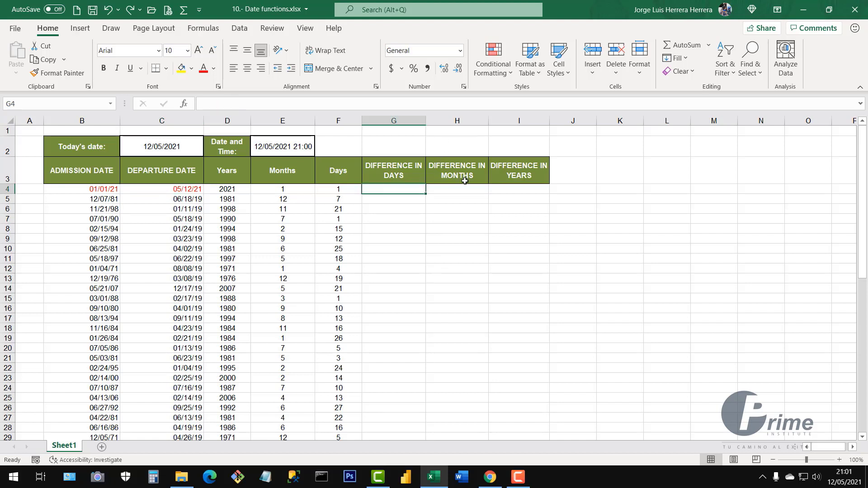
pyautogui.write('=')
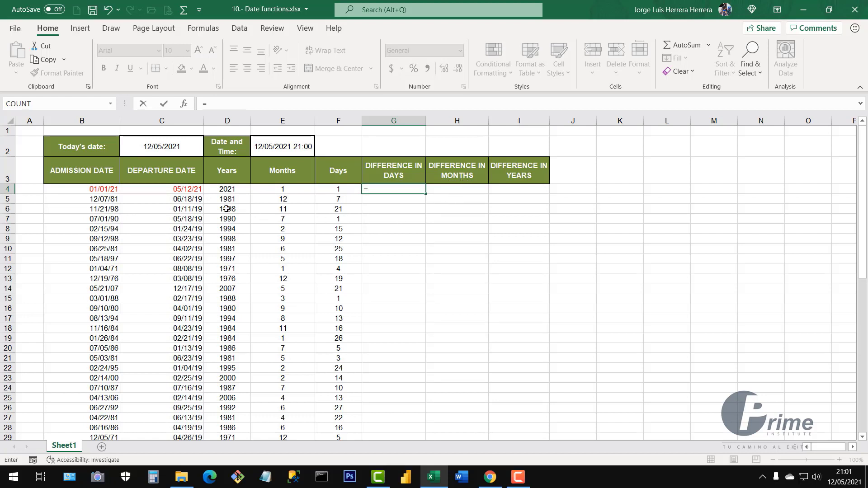
pyautogui.click(181, 189)
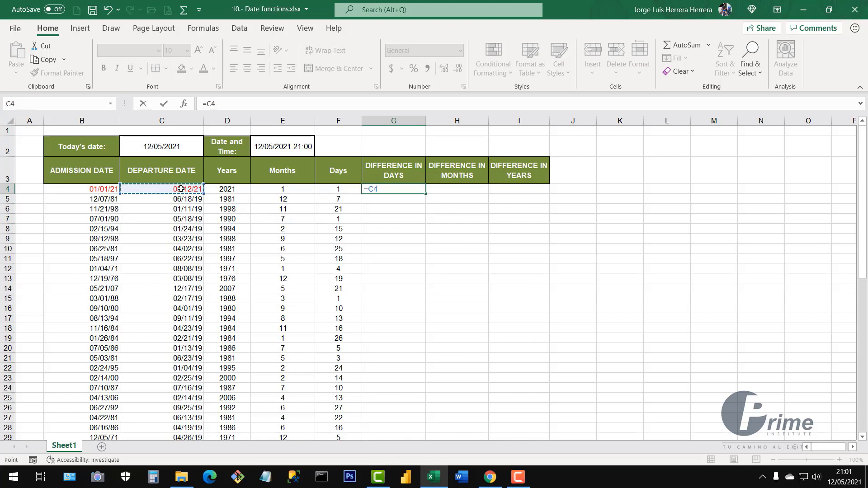
pyautogui.write('-')
pyautogui.click(105, 191)
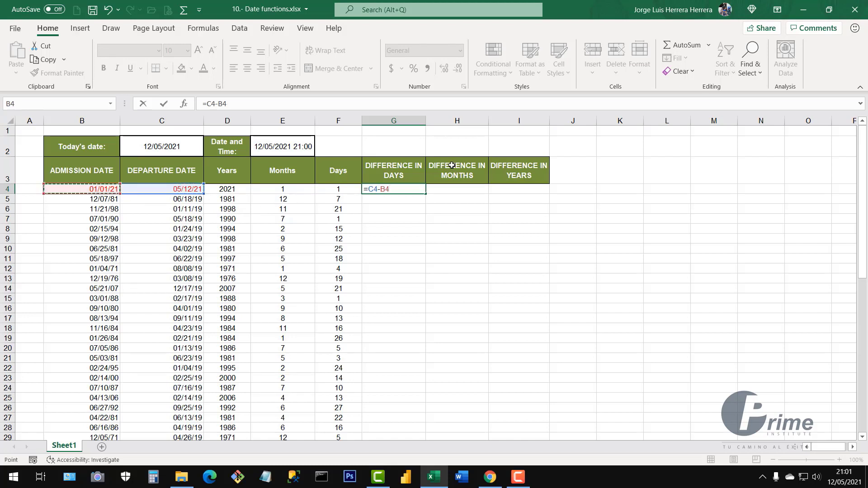
pyautogui.press('Return')
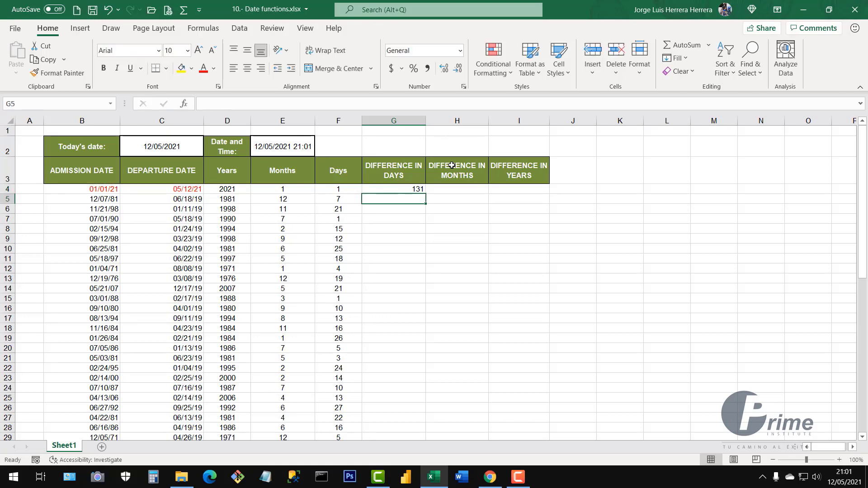
# Step: Recheck the dates in B4 and C4, and fill the G4 formula down the DIFFERENCE IN DAYS column to row 62
pyautogui.click(98, 192)
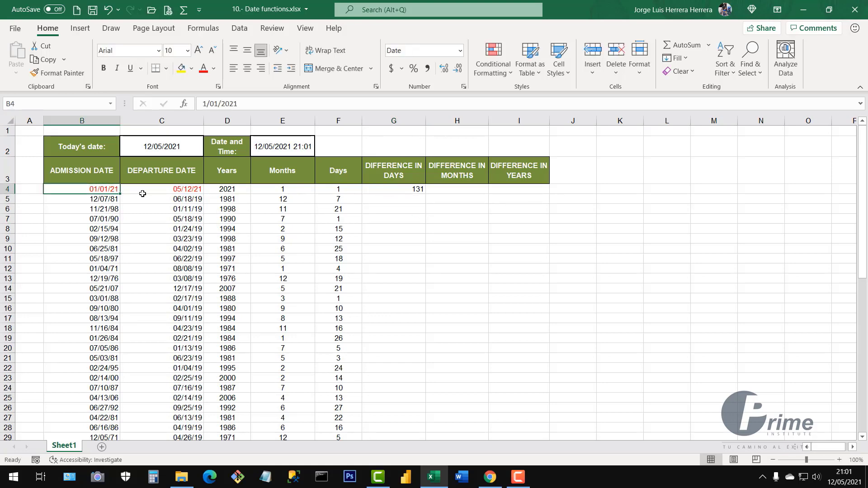
pyautogui.click(180, 193)
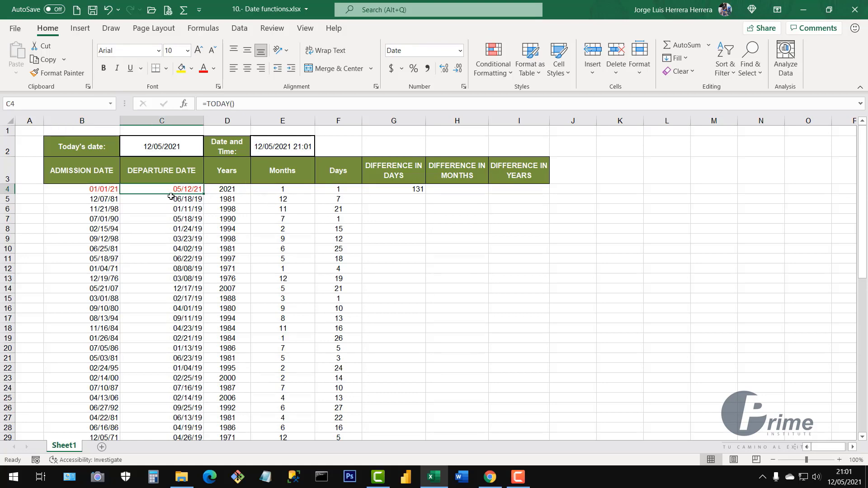
pyautogui.click(408, 188)
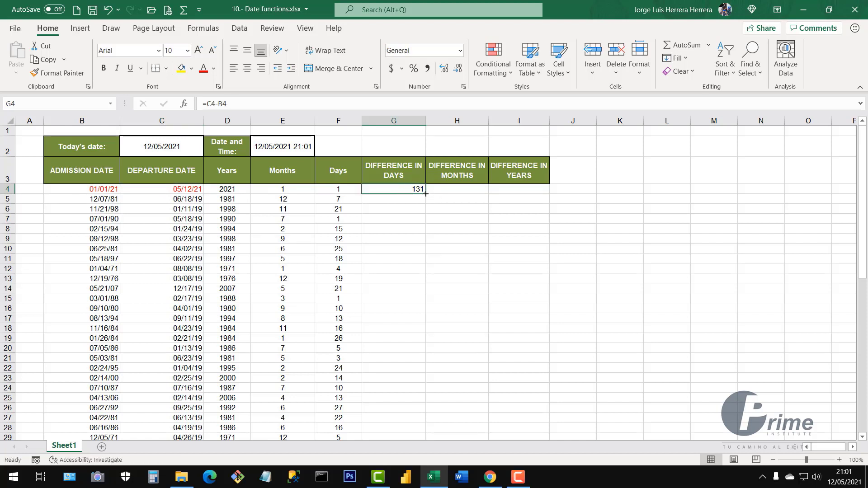
pyautogui.doubleClick(425, 194)
pyautogui.scroll(-11, 417, 221)
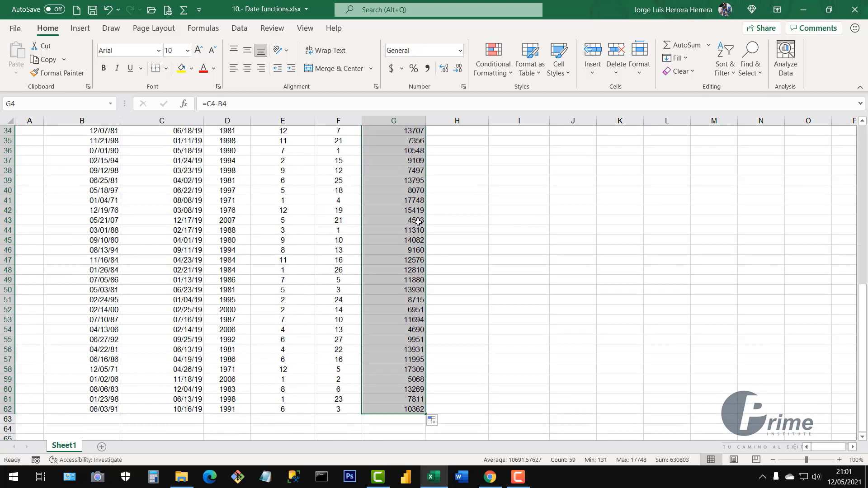
pyautogui.scroll(11, 418, 222)
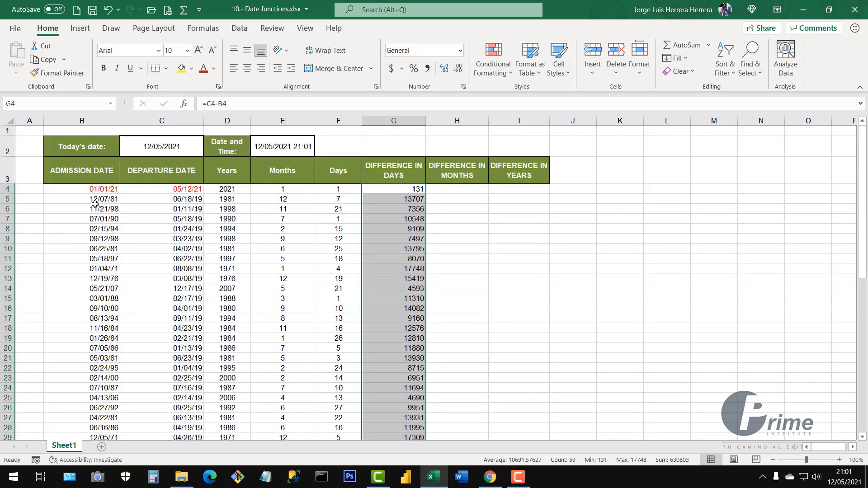
# Step: Examine the admission and departure dates against the G4 subtraction formula, including the date pair in row 5
pyautogui.moveTo(95, 219); pyautogui.dragTo(103, 323)
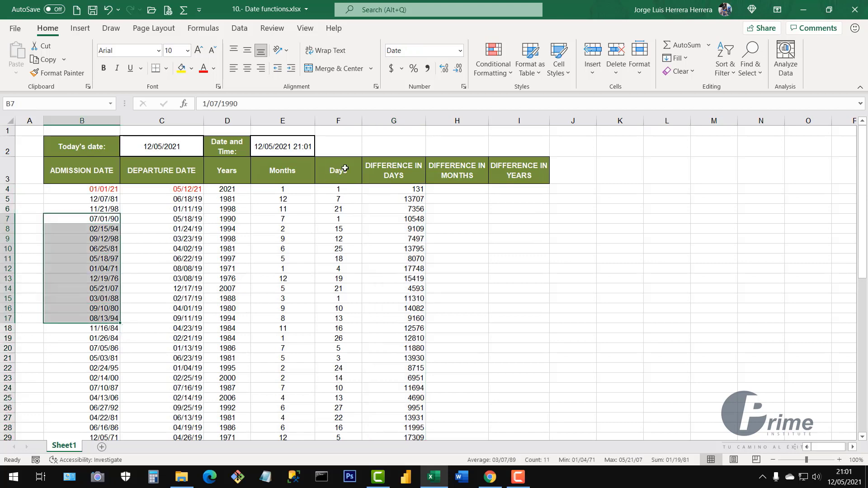
pyautogui.click(414, 190)
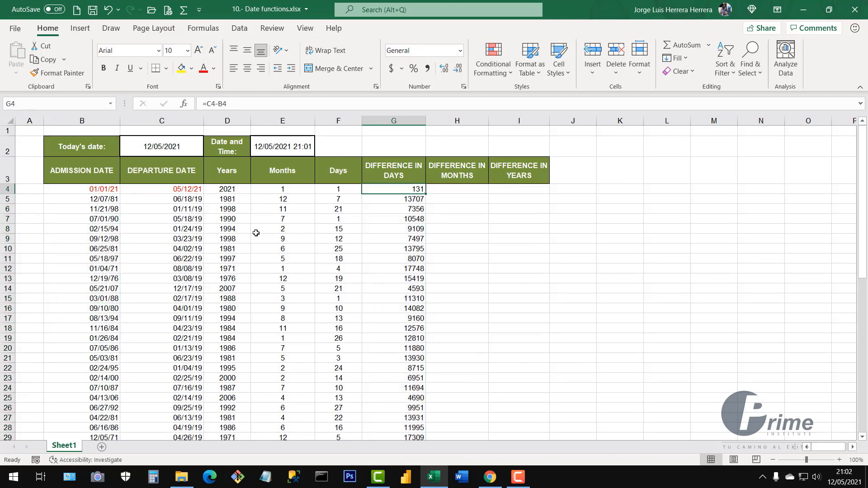
pyautogui.moveTo(97, 190); pyautogui.dragTo(98, 200)
pyautogui.moveTo(102, 296); pyautogui.dragTo(101, 310)
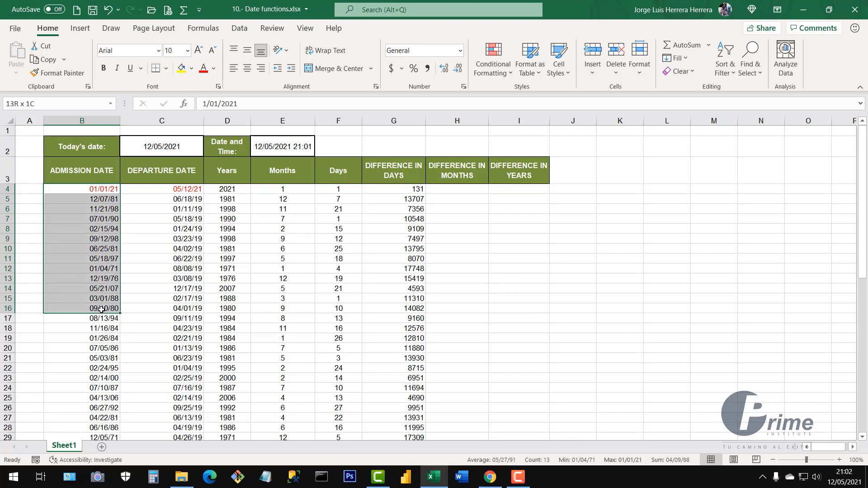
pyautogui.moveTo(179, 190); pyautogui.dragTo(181, 270)
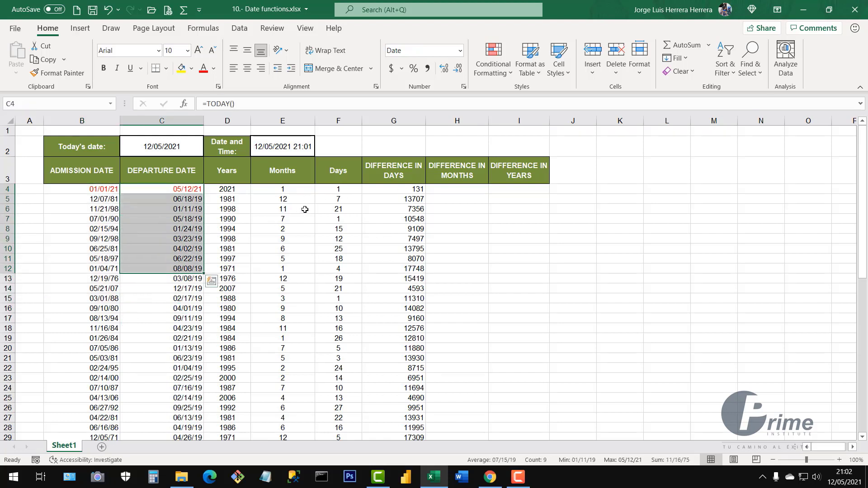
pyautogui.click(161, 271)
pyautogui.click(89, 202)
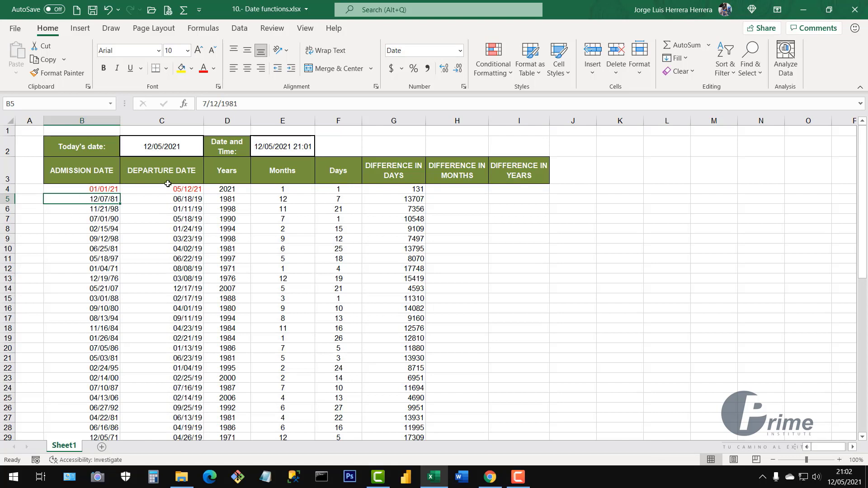
pyautogui.click(178, 199)
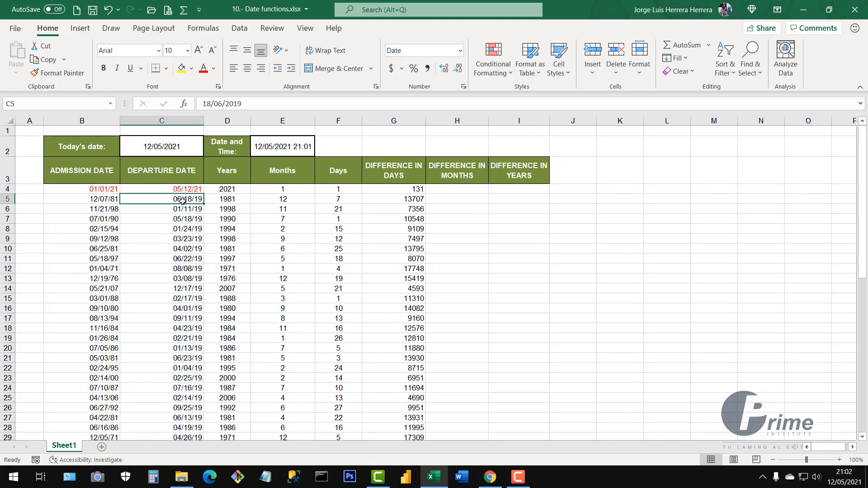
pyautogui.moveTo(100, 189); pyautogui.dragTo(117, 337)
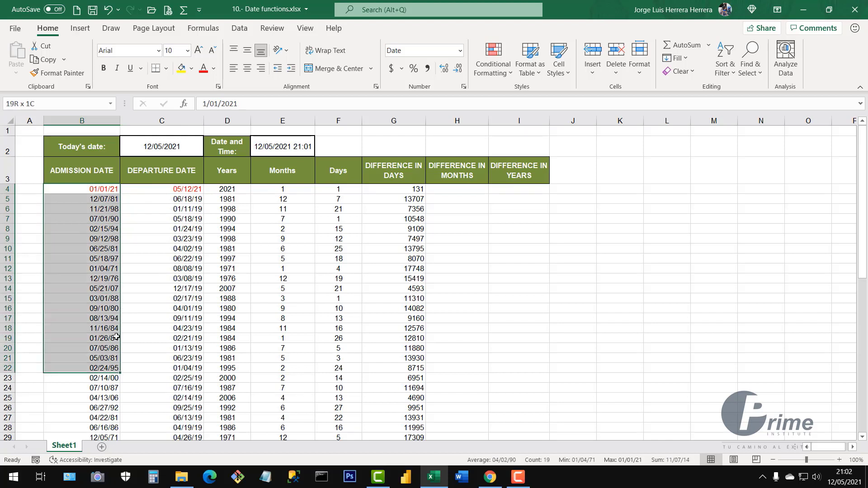
pyautogui.moveTo(168, 188); pyautogui.dragTo(173, 338)
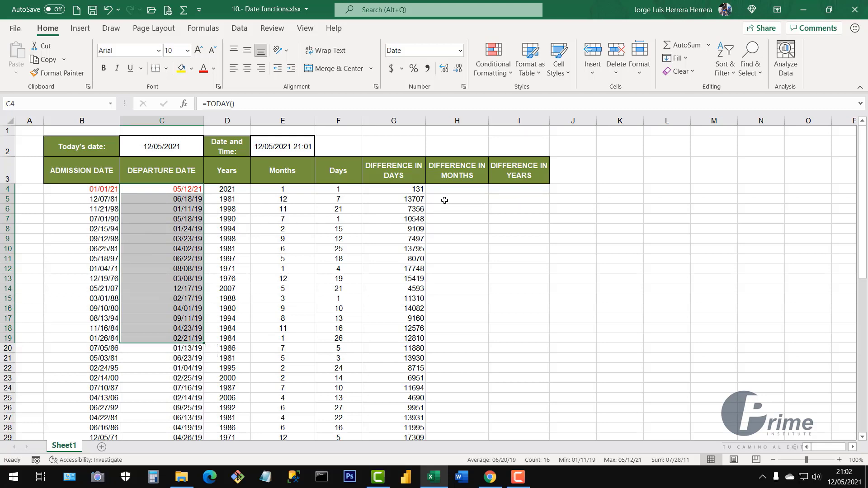
# Step: Start a formula in H4, the first cell of the DIFFERENCE IN MONTHS column
pyautogui.click(446, 189)
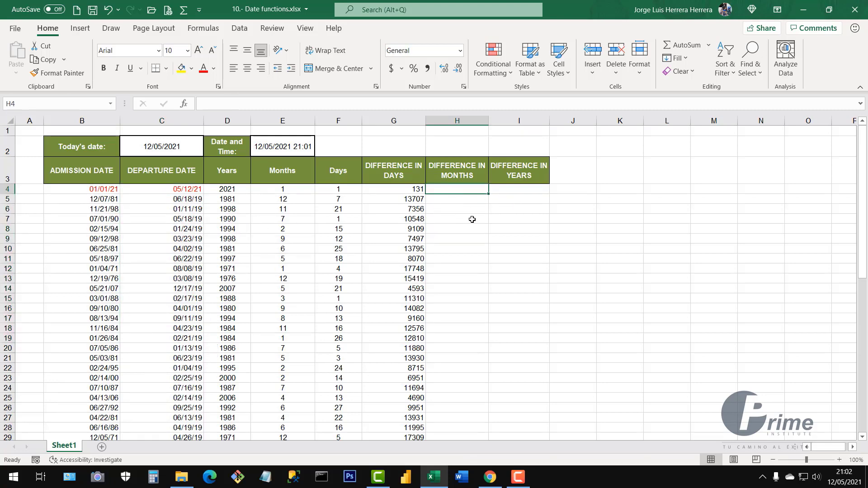
pyautogui.write('=')
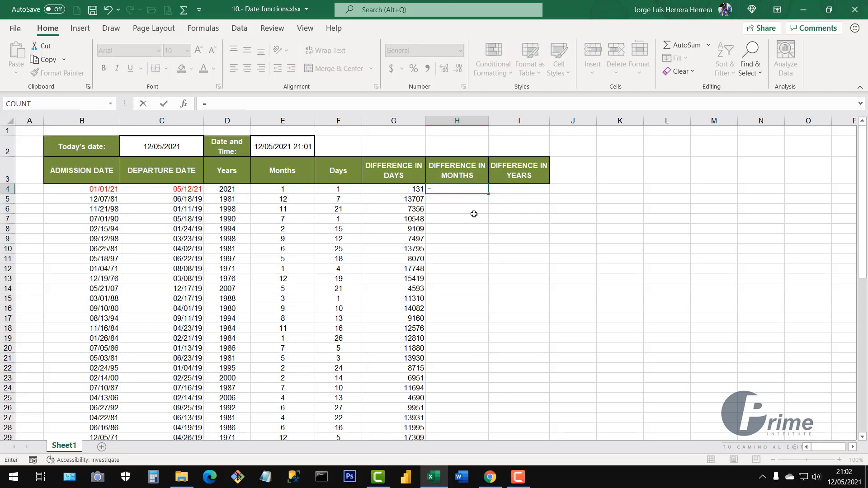
pyautogui.write('datedif')
pyautogui.press('BackSpace')
pyautogui.press('BackSpace')
pyautogui.press('BackSpace')
pyautogui.press('BackSpace')
pyautogui.press('BackSpace')
pyautogui.press('BackSpace')
pyautogui.press('BackSpace')
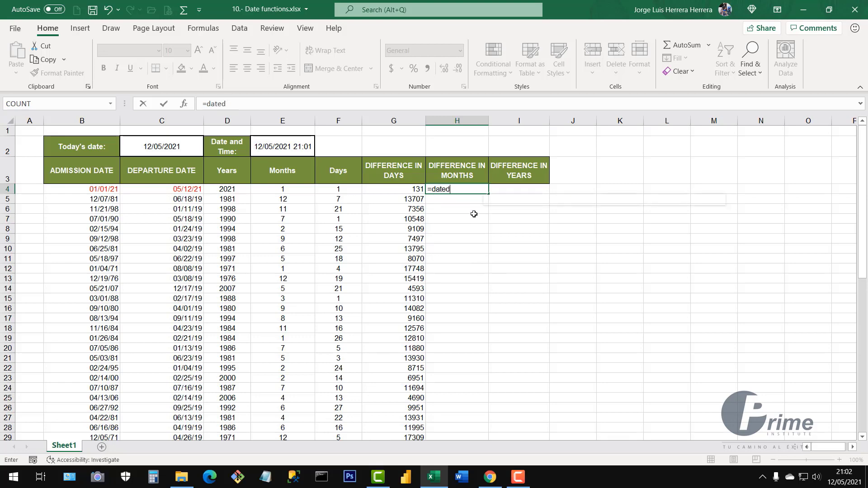
# Step: Write the formula =DATEDIF(B4,C4,"M") in H4 to calculate the difference in months between admission and departure
pyautogui.write('DATE')
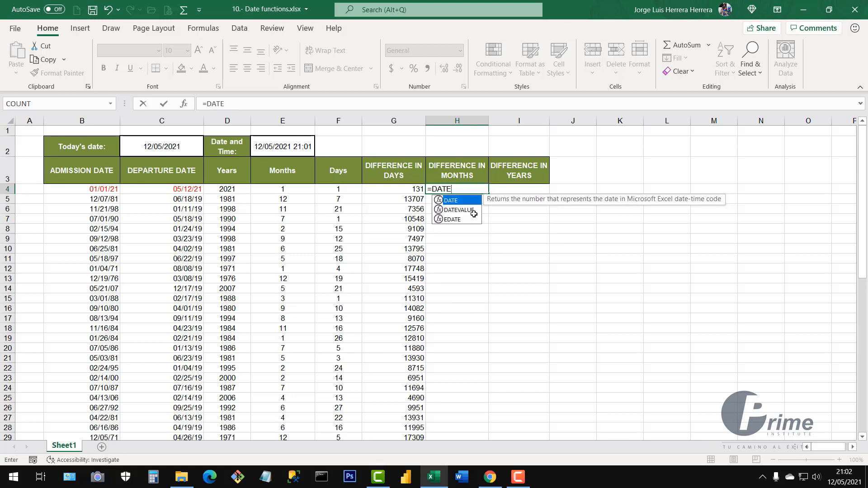
pyautogui.write('D')
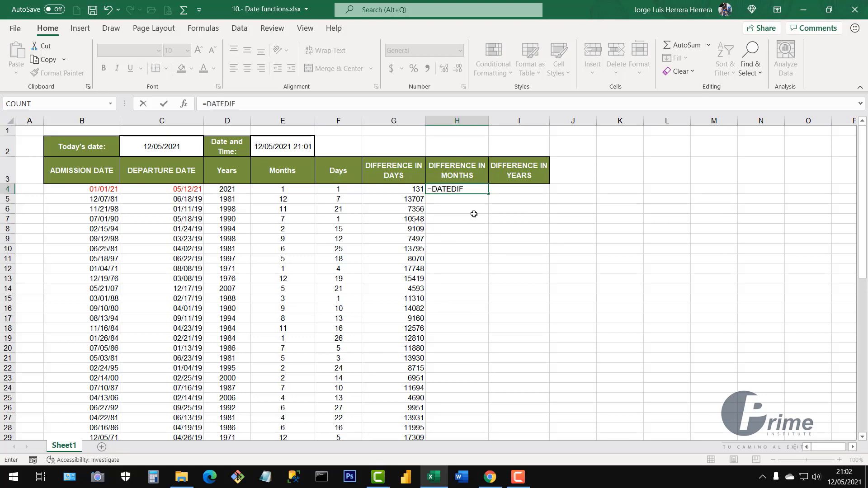
pyautogui.write('IF')
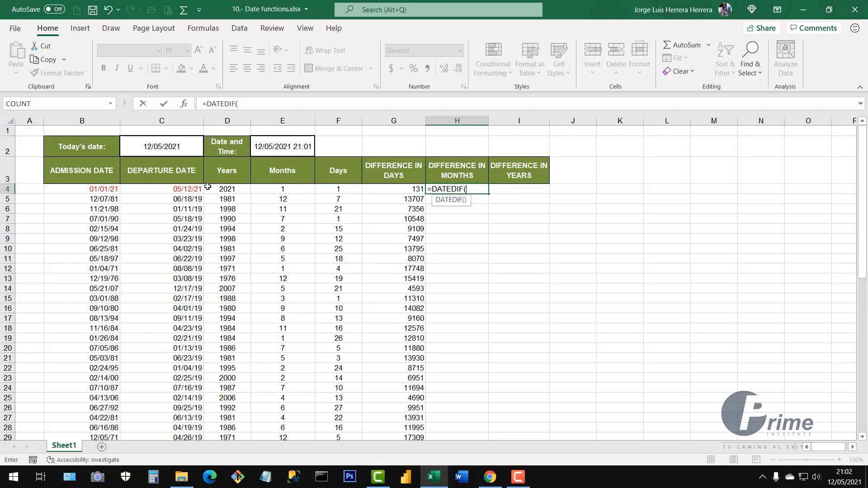
pyautogui.click(97, 191)
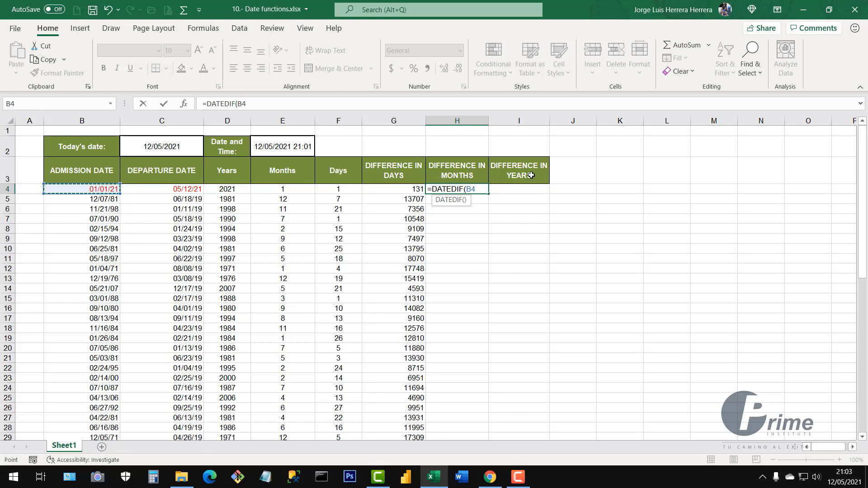
pyautogui.write(',')
pyautogui.click(180, 192)
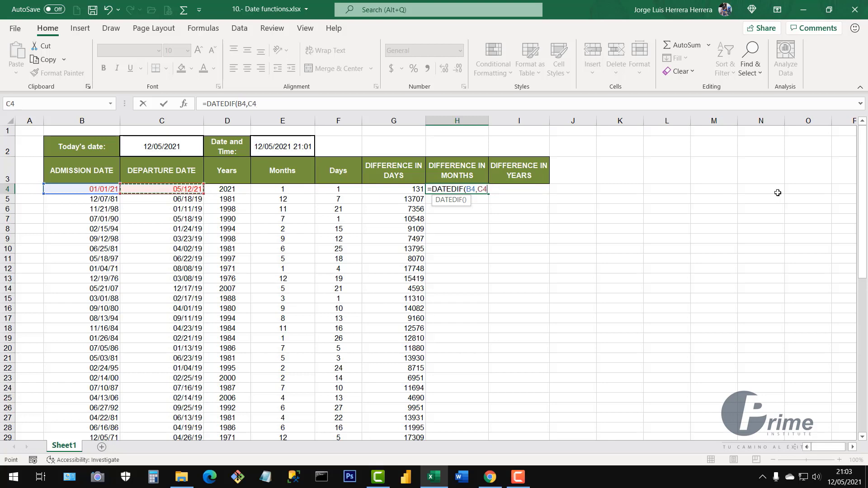
pyautogui.write(',"M')
pyautogui.write('")')
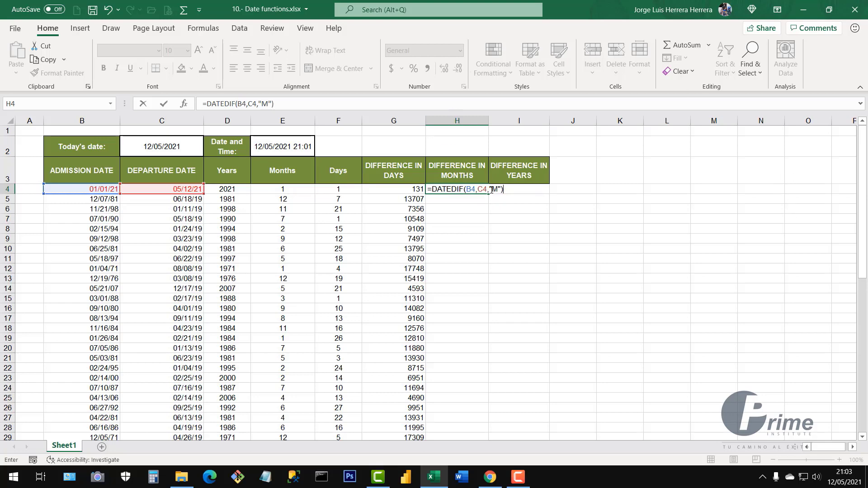
# Step: Review the date references, function name and "M" unit in the H4 formula, and commit it
pyautogui.moveTo(487, 190); pyautogui.dragTo(467, 190)
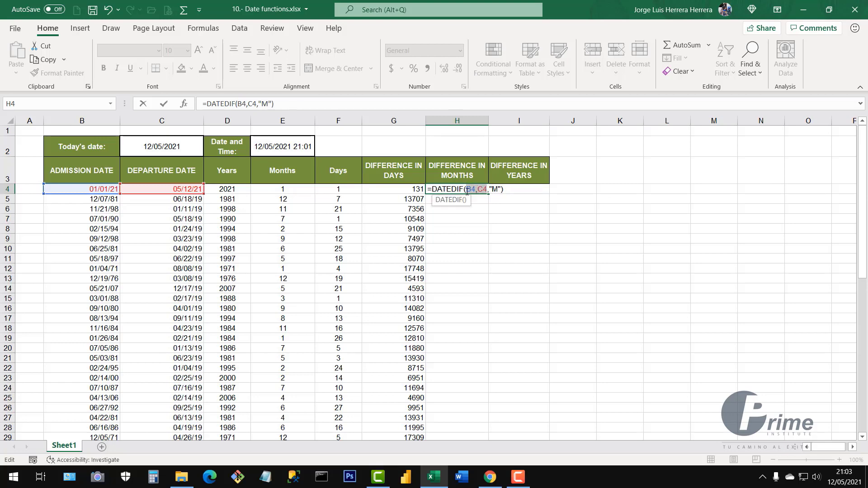
pyautogui.click(493, 189)
pyautogui.moveTo(464, 190); pyautogui.dragTo(434, 190)
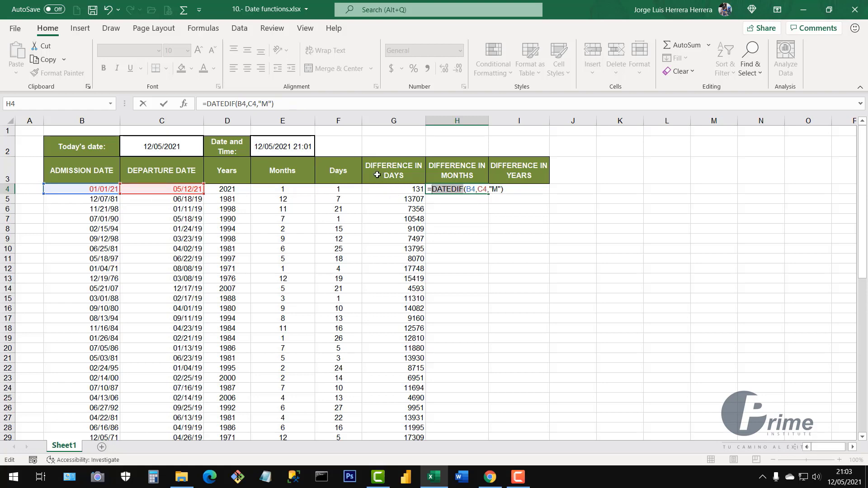
pyautogui.click(500, 189)
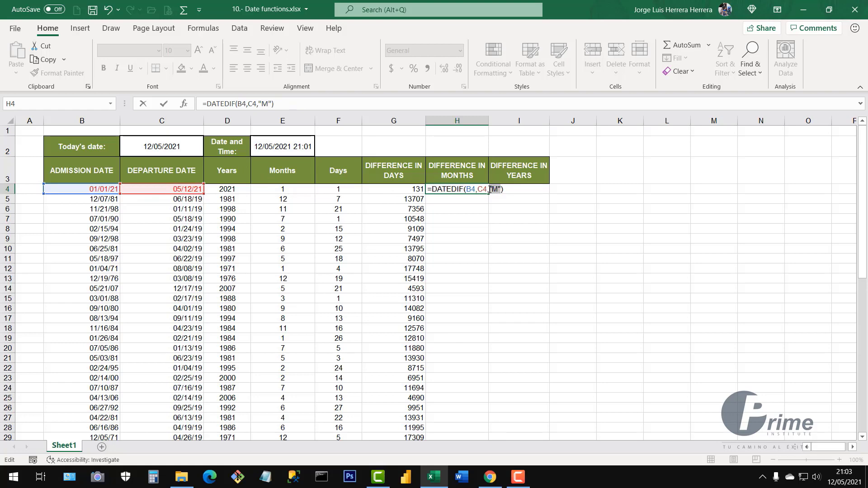
pyautogui.click(491, 189)
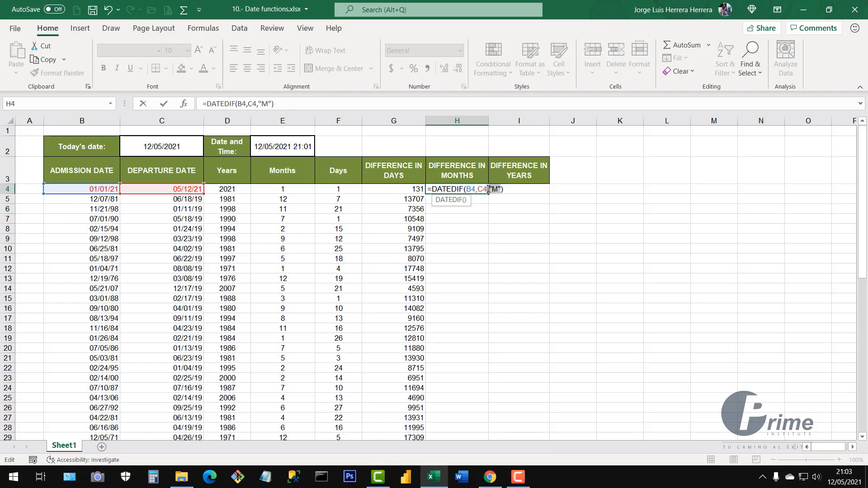
pyautogui.moveTo(490, 189); pyautogui.dragTo(493, 189)
pyautogui.press('Return')
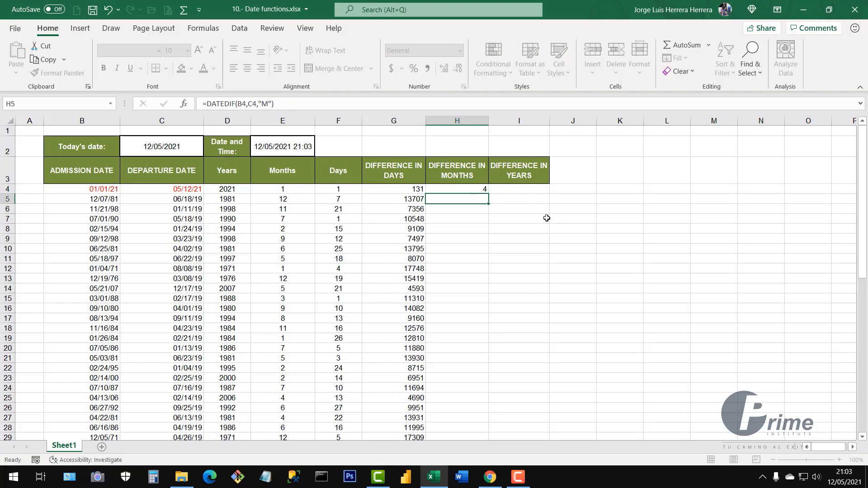
# Step: Recheck the dates in B4 and C4, and fill the H4 formula down the DIFFERENCE IN MONTHS column to row 62
pyautogui.click(476, 189)
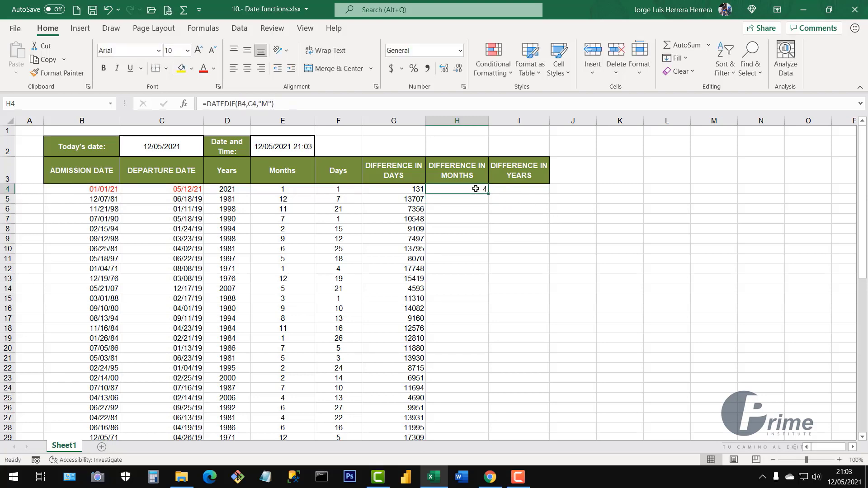
pyautogui.click(99, 190)
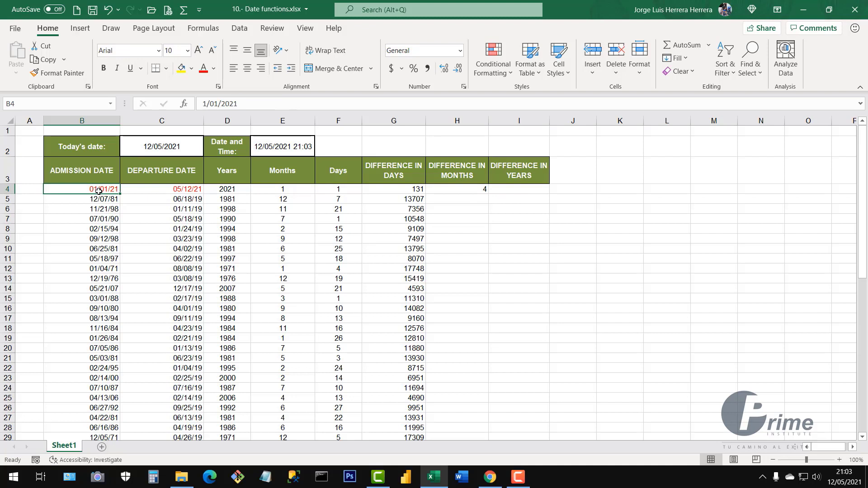
pyautogui.click(164, 189)
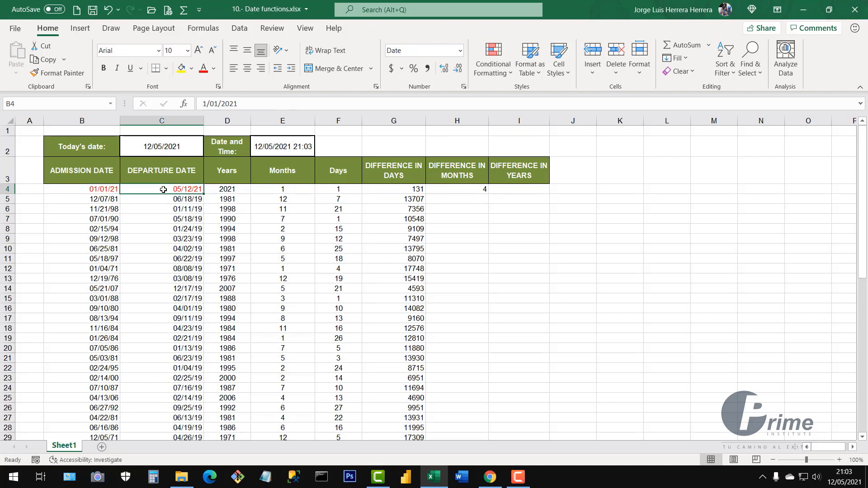
pyautogui.click(460, 188)
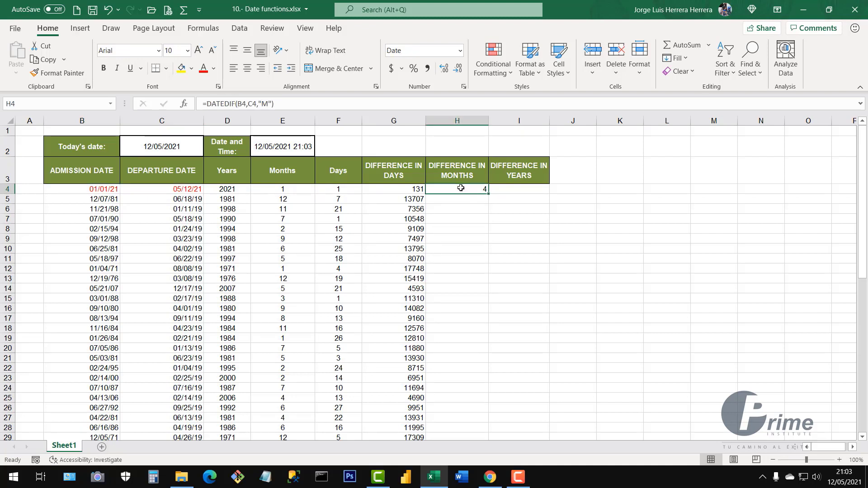
pyautogui.doubleClick(489, 195)
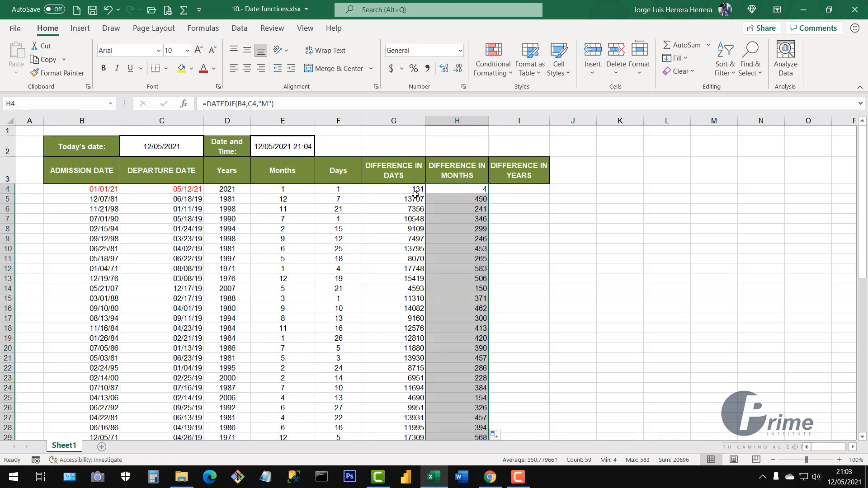
# Step: Center the values in G4:H62, covering the differences in days and months
pyautogui.moveTo(401, 193); pyautogui.dragTo(453, 194)
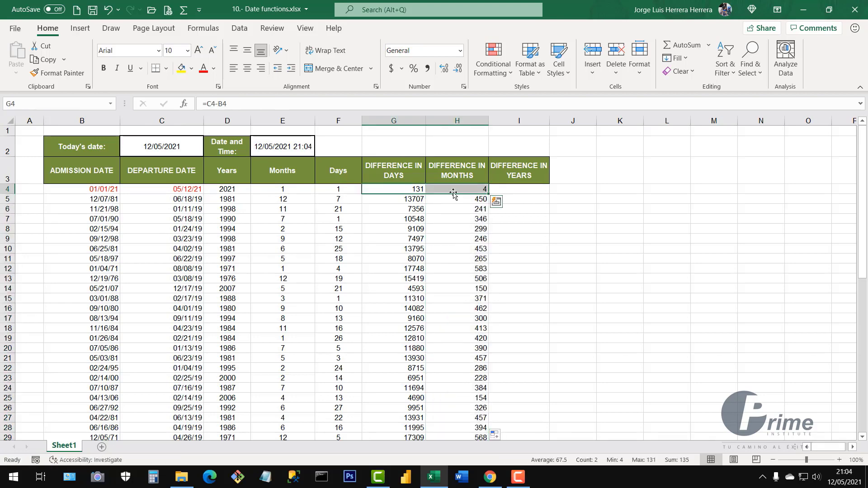
pyautogui.hotkey('ctrl', 'shift', 'Down')
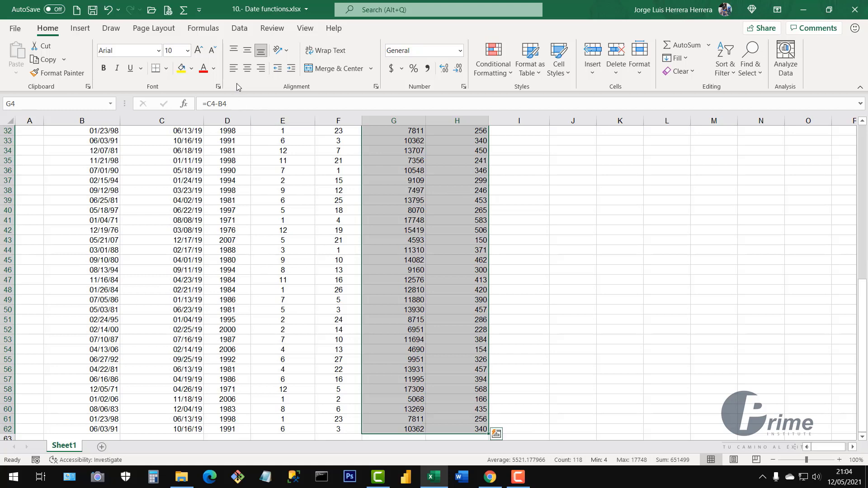
pyautogui.click(244, 71)
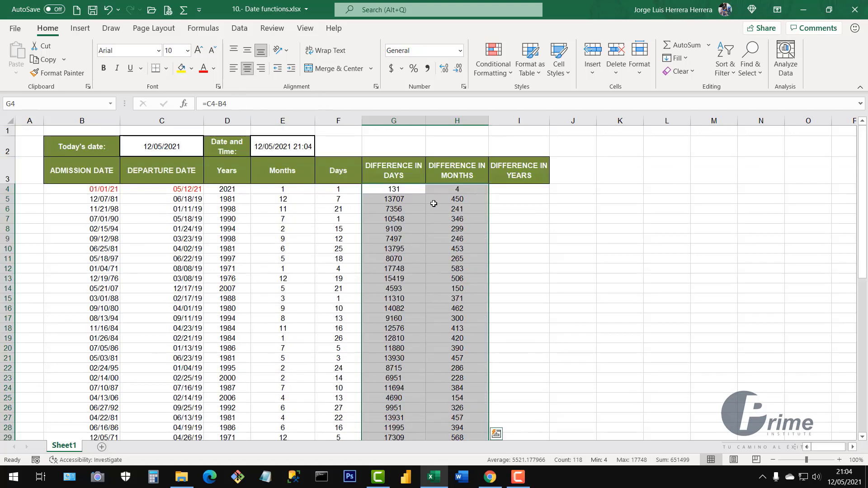
pyautogui.click(469, 192)
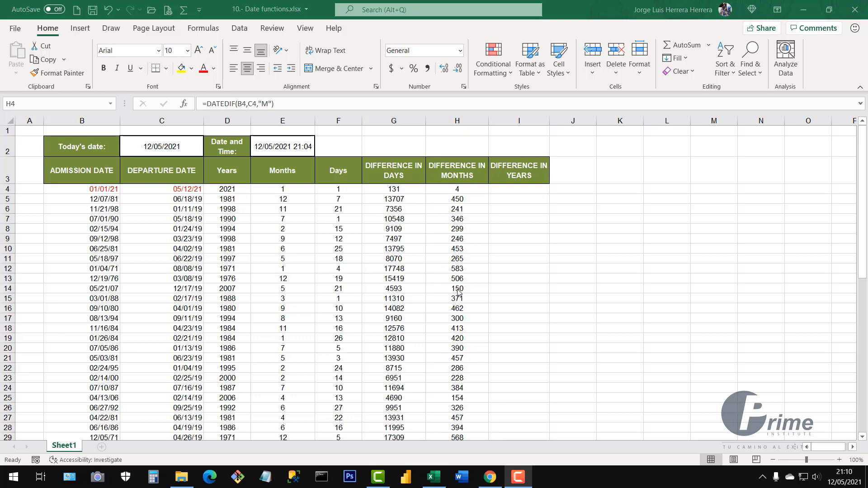
# Step: Enter the formula =DATEDIF(B4,C4,"Y") in I4 to calculate the difference in years between admission and departure
pyautogui.click(448, 188)
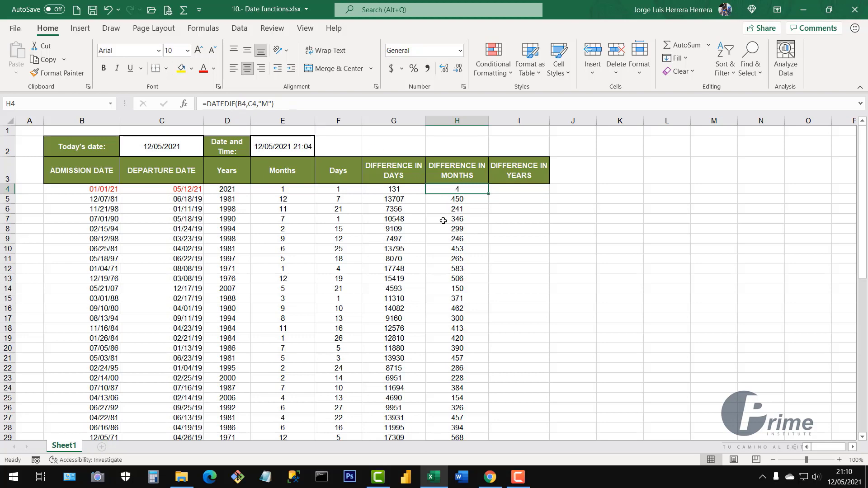
pyautogui.click(516, 192)
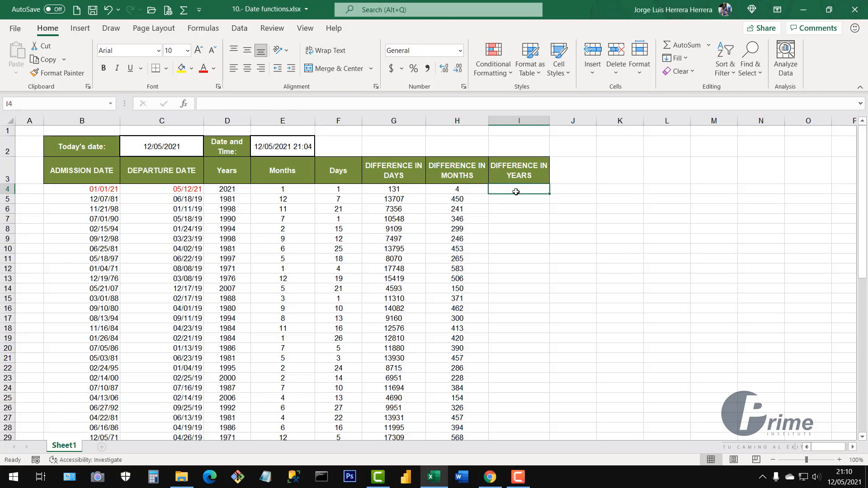
pyautogui.write('=')
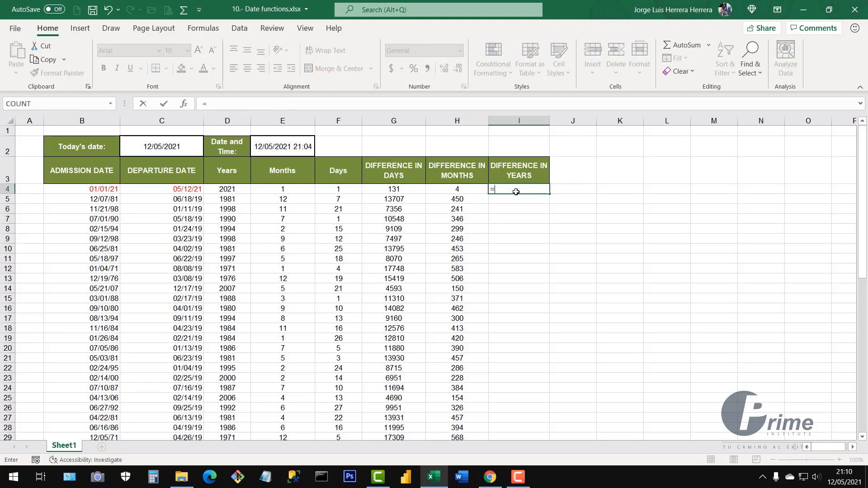
pyautogui.write('DA')
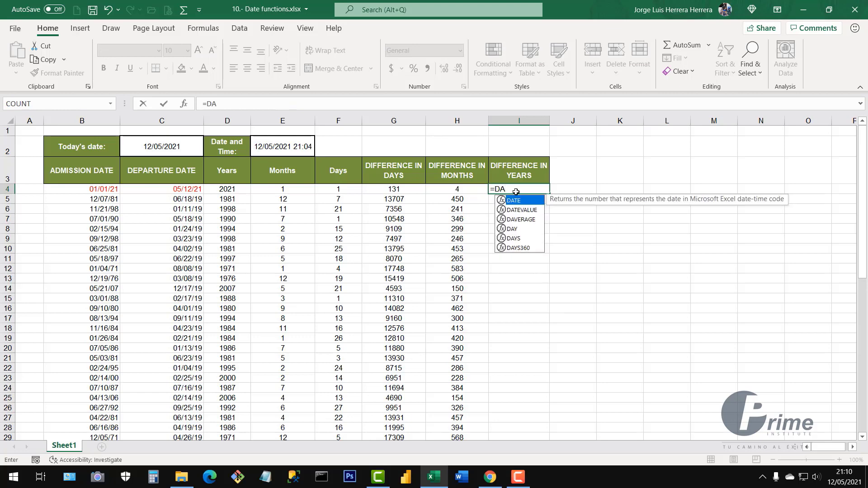
pyautogui.write('TEDI')
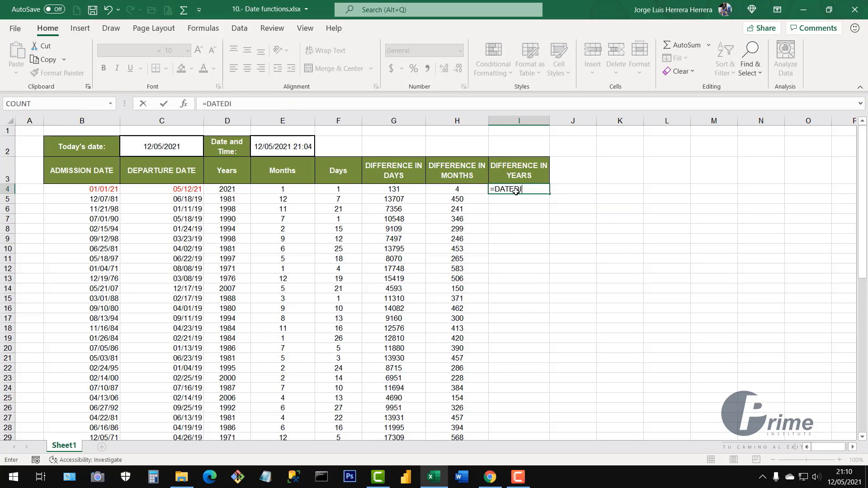
pyautogui.write('F(')
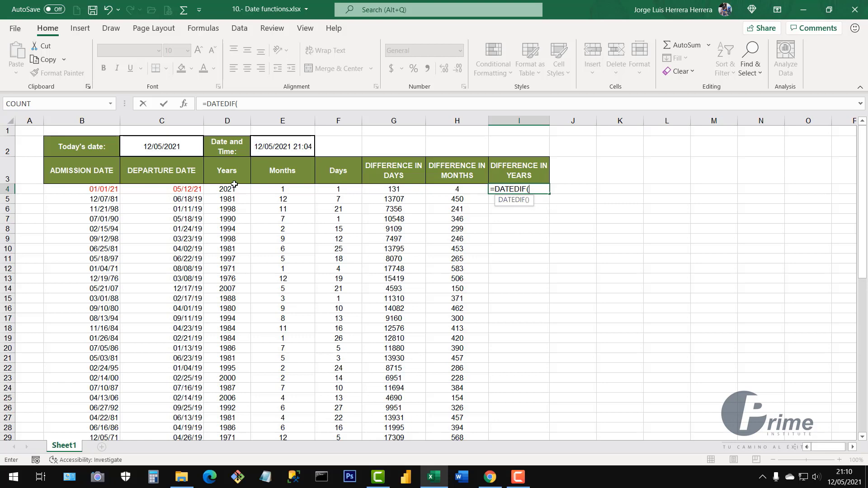
pyautogui.click(111, 190)
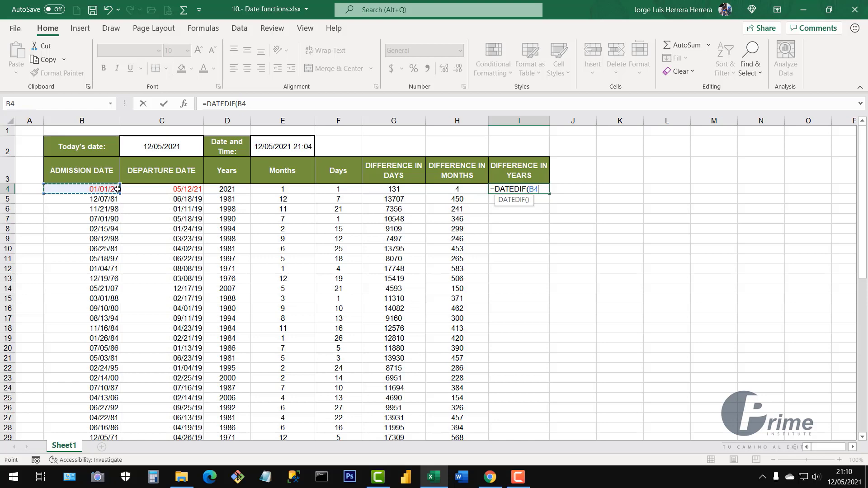
pyautogui.write(',')
pyautogui.click(182, 187)
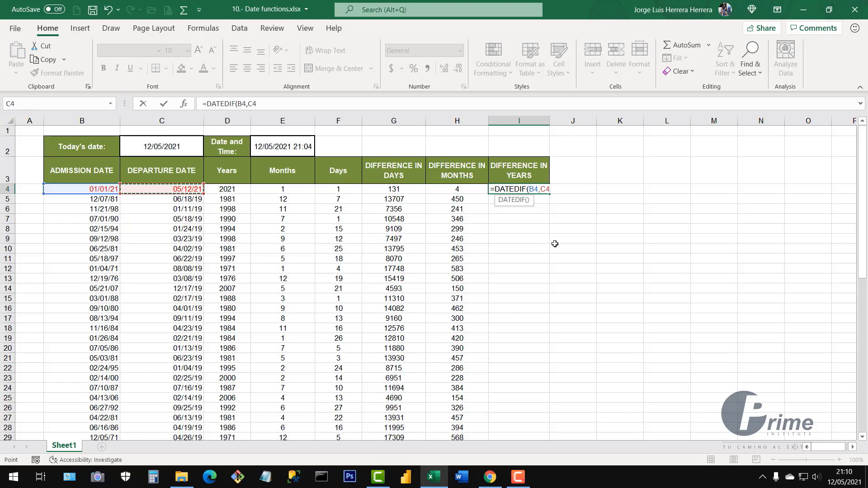
pyautogui.write(',"Y')
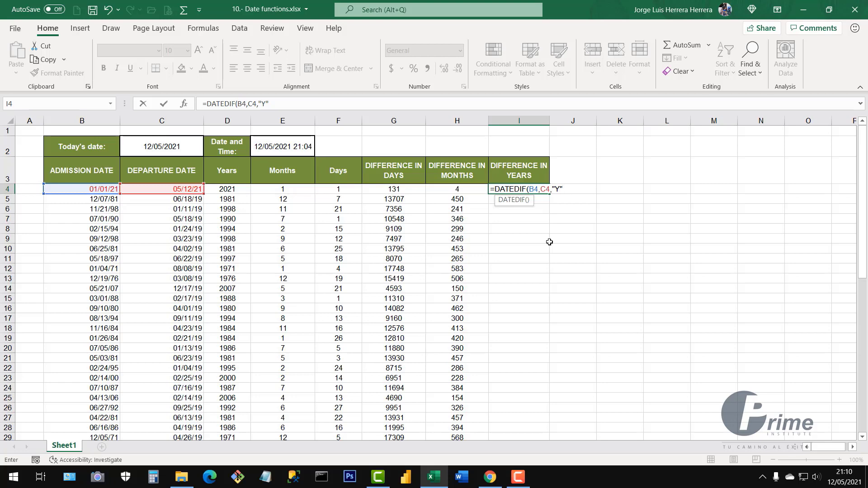
pyautogui.write(')')
pyautogui.press('Return')
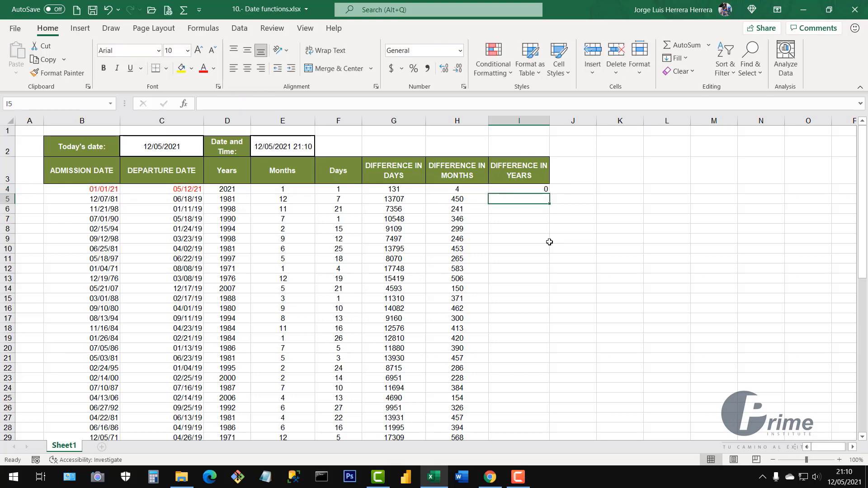
# Step: Fill the I4 formula down the DIFFERENCE IN YEARS column to row 62 and center the filled values
pyautogui.click(523, 186)
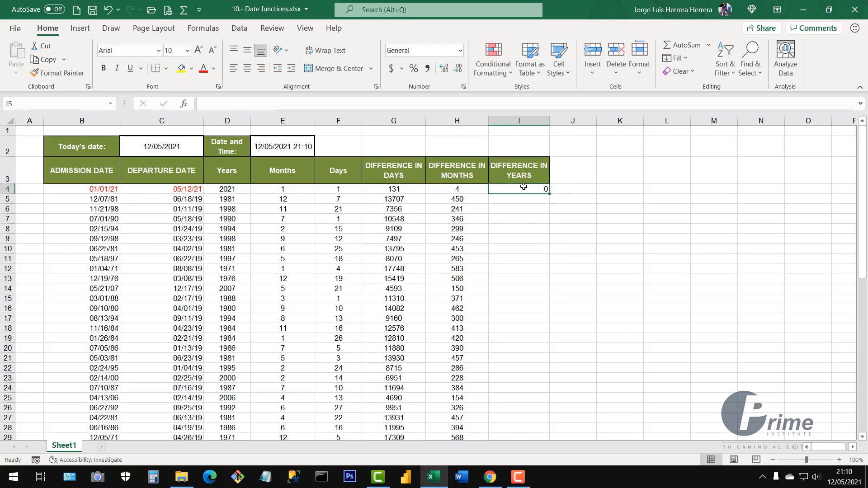
pyautogui.doubleClick(550, 194)
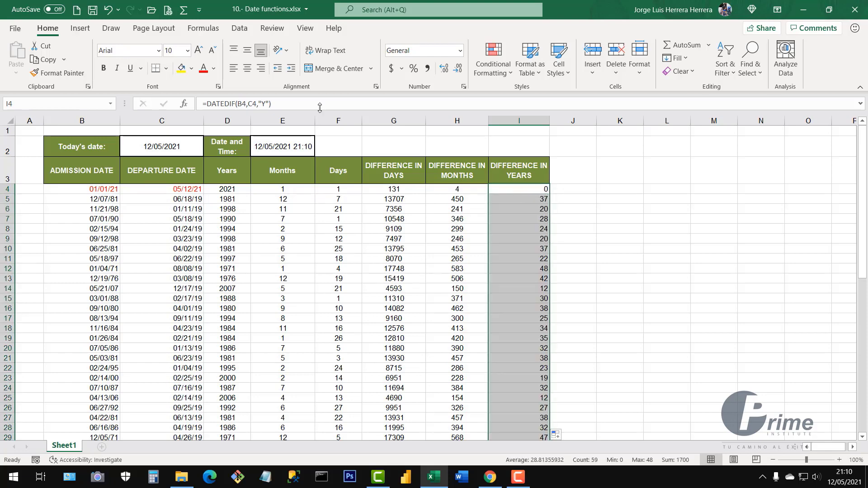
pyautogui.click(248, 68)
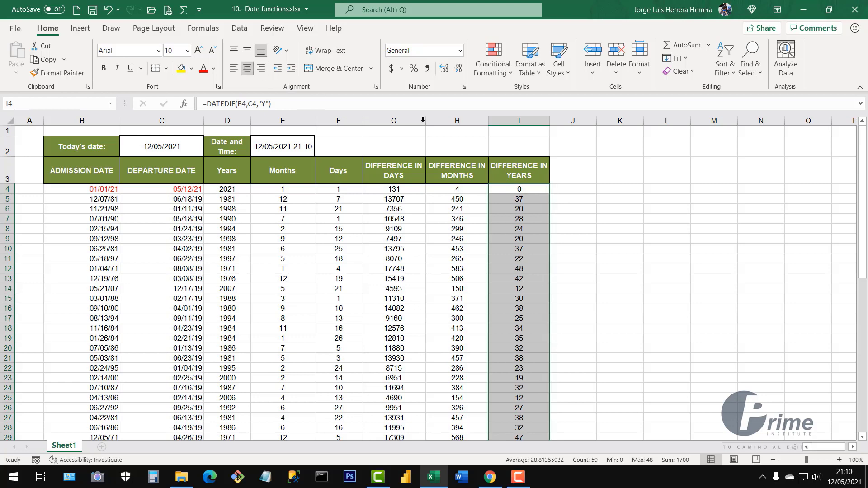
# Step: Compare the admission date in B4 with the departure date in C4 against the year difference in I4
pyautogui.click(107, 190)
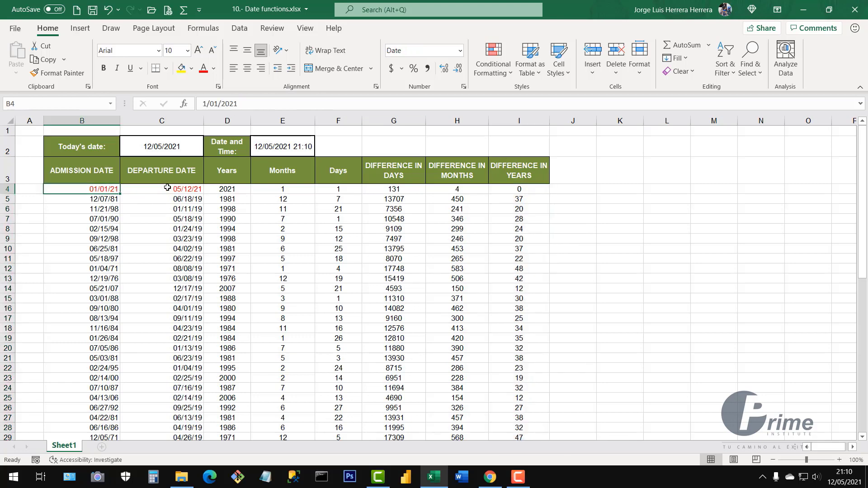
pyautogui.click(185, 189)
pyautogui.click(98, 189)
pyautogui.click(180, 189)
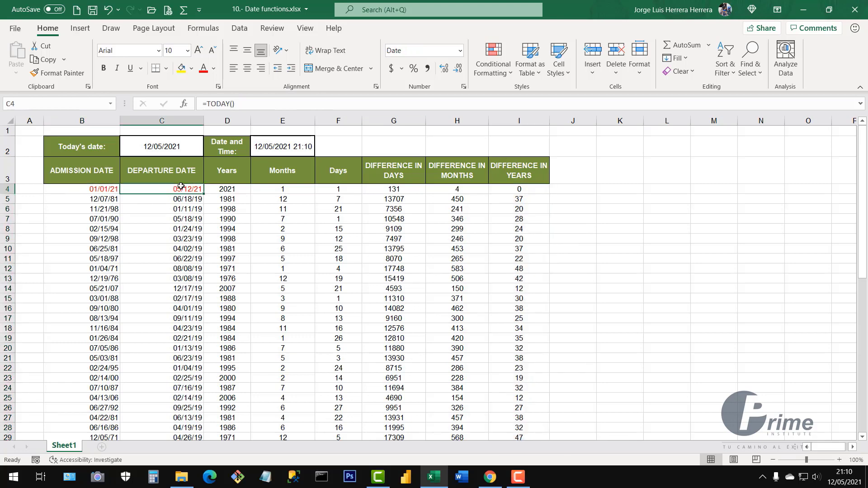
# Step: Compare the admission and departure dates in rows 4 and 5 with row 5's differences in years, months and days
pyautogui.click(109, 189)
pyautogui.click(168, 189)
pyautogui.click(528, 199)
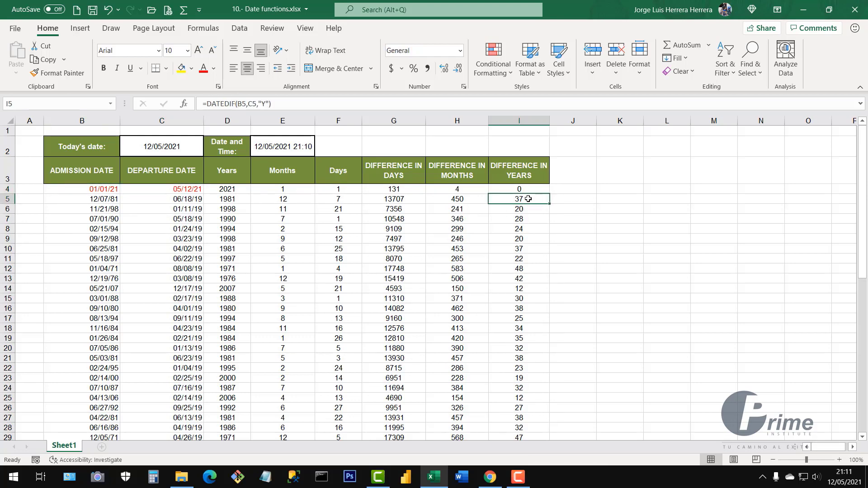
pyautogui.click(109, 201)
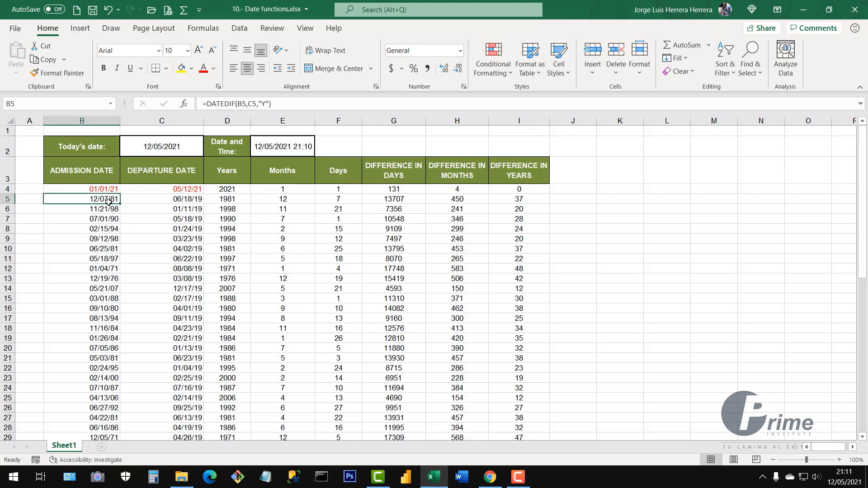
pyautogui.click(198, 201)
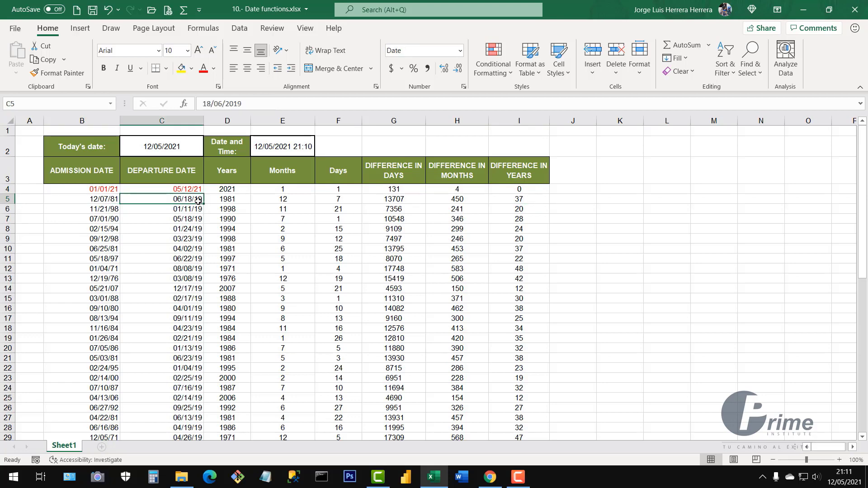
pyautogui.click(107, 199)
pyautogui.click(181, 200)
pyautogui.click(530, 201)
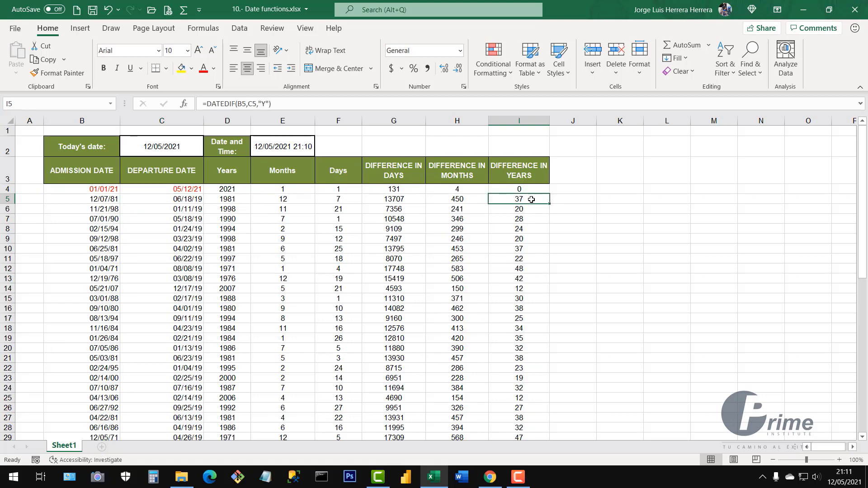
pyautogui.click(473, 200)
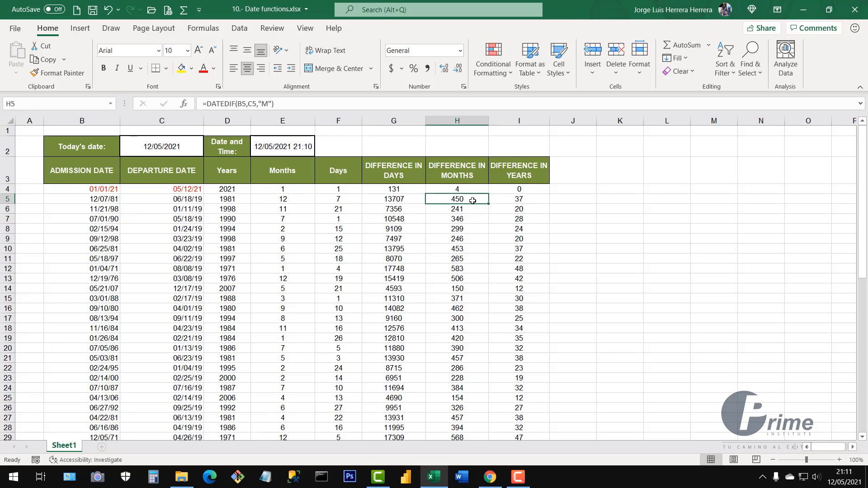
pyautogui.click(410, 197)
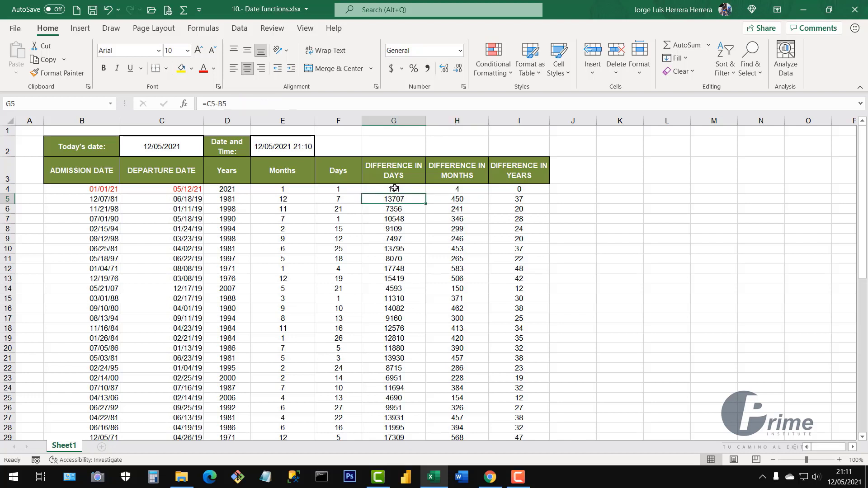
# Step: Examine the calculated values down the DIFFERENCE IN DAYS, DIFFERENCE IN MONTHS and DIFFERENCE IN YEARS columns
pyautogui.click(411, 186)
pyautogui.keyDown('shift'); pyautogui.click(422, 340); pyautogui.keyUp('shift')
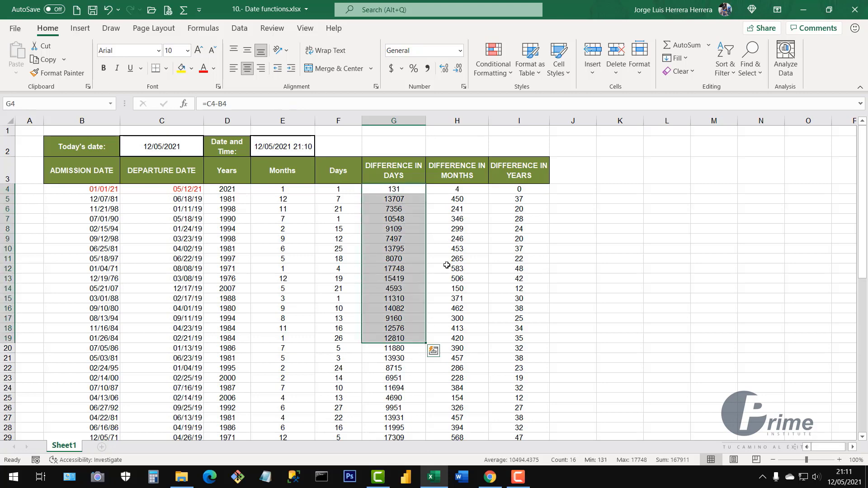
pyautogui.moveTo(469, 190); pyautogui.dragTo(474, 357)
pyautogui.moveTo(533, 192); pyautogui.dragTo(555, 353)
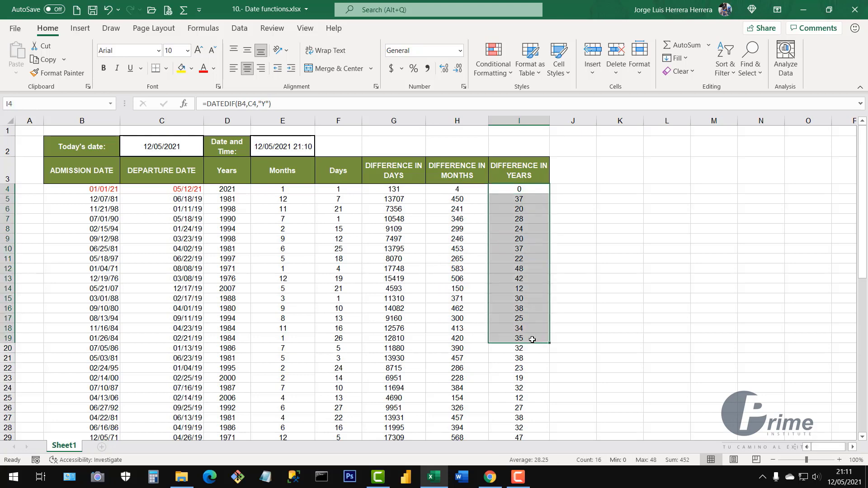
pyautogui.click(390, 189)
pyautogui.moveTo(477, 198); pyautogui.dragTo(532, 189)
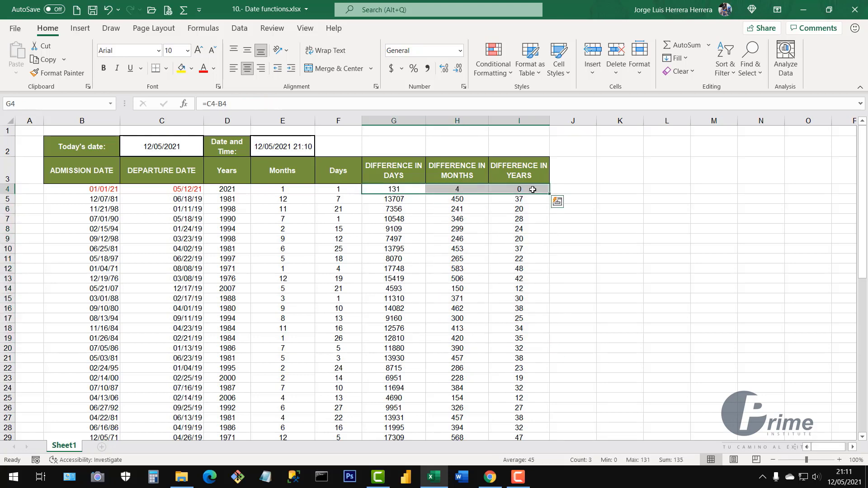
pyautogui.hotkey('ctrl', 'q')
pyautogui.click(384, 257)
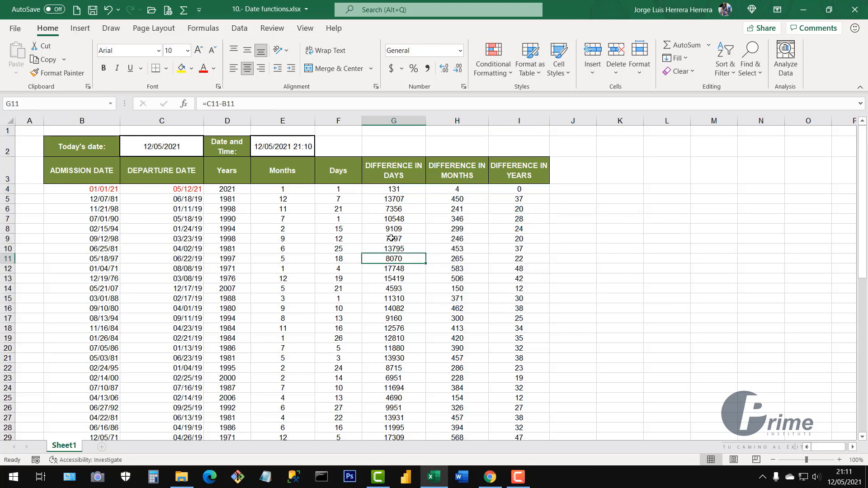
# Step: Format the differences in days in G4:G62 with the comma style and no decimal places
pyautogui.click(395, 189)
pyautogui.hotkey('ctrl', 'shift', 'Down')
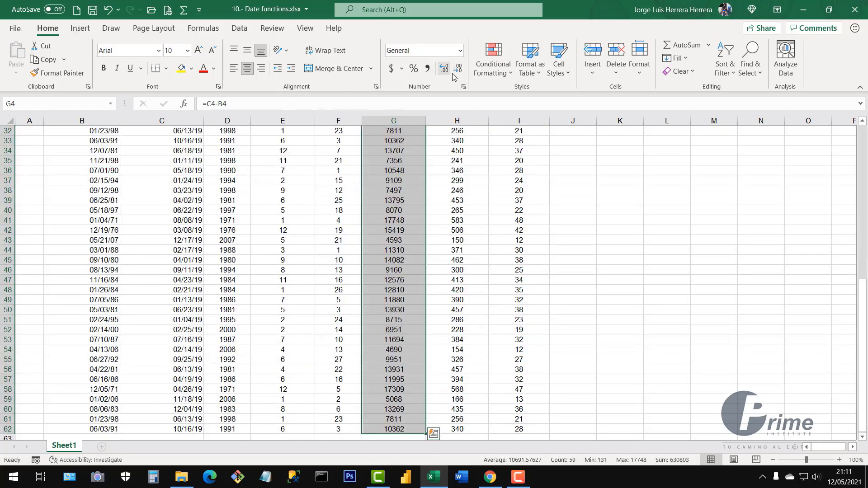
pyautogui.click(427, 70)
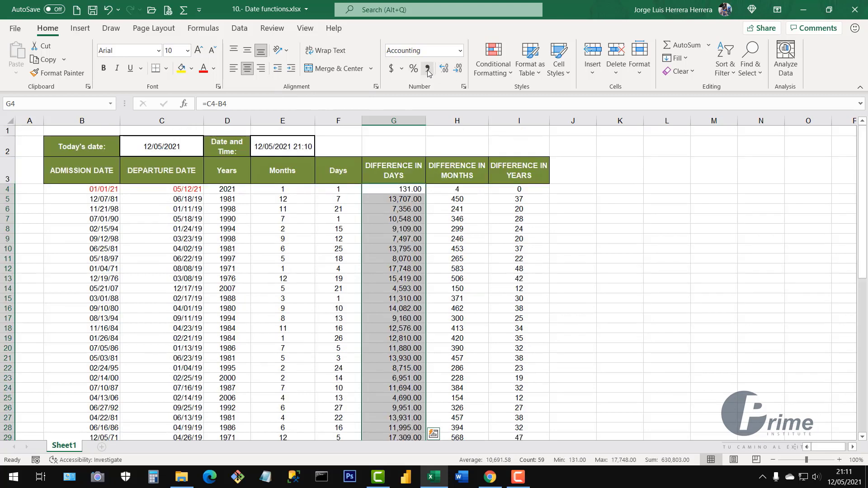
pyautogui.click(458, 69)
pyautogui.click(458, 68)
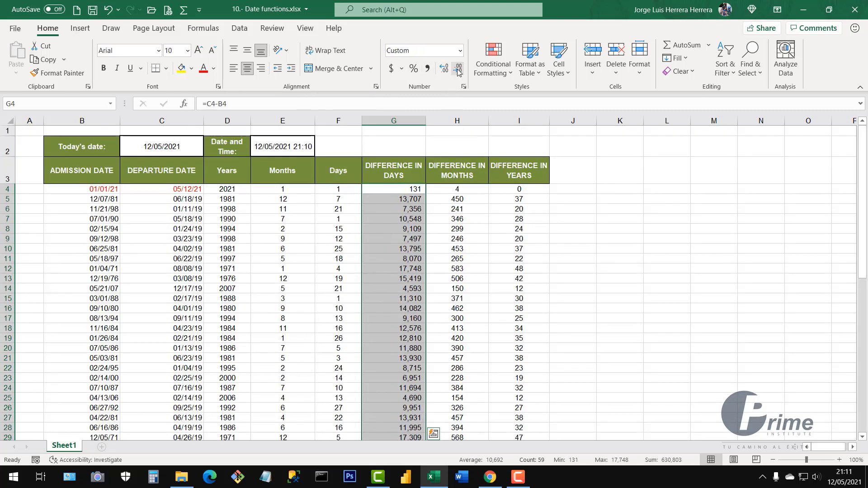
pyautogui.click(406, 298)
pyautogui.click(406, 192)
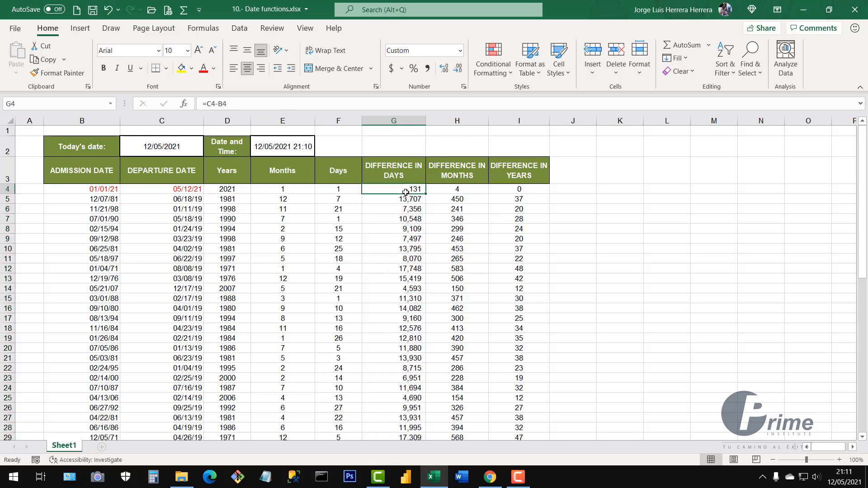
pyautogui.moveTo(405, 192); pyautogui.dragTo(406, 369)
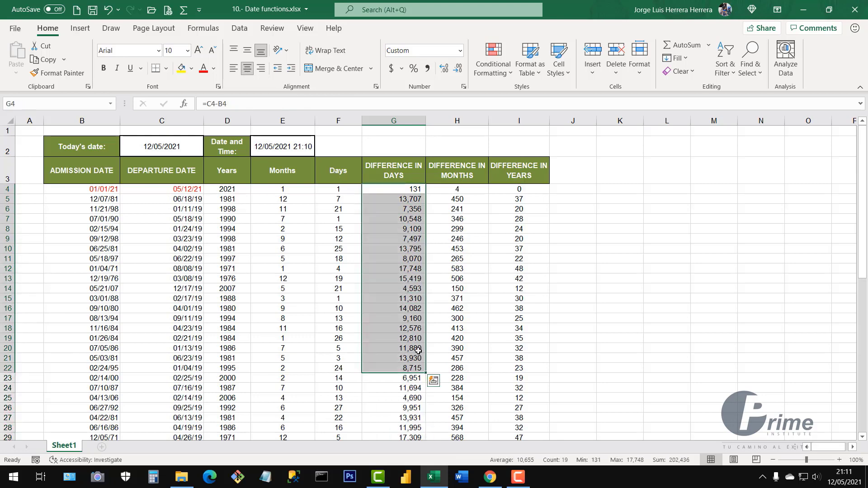
pyautogui.click(410, 351)
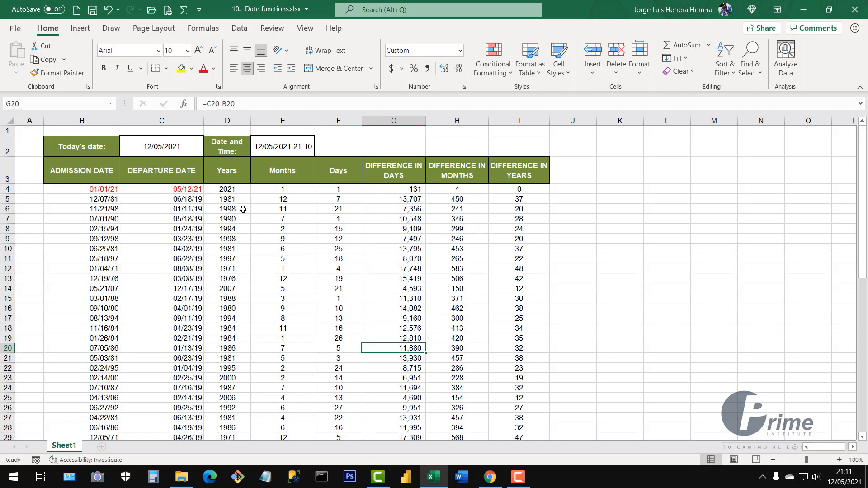
# Step: Review the TODAY, NOW, YEAR, MONTH, DAY, subtraction and DATEDIF formulas in C2, E2 and D4:I4
pyautogui.click(237, 191)
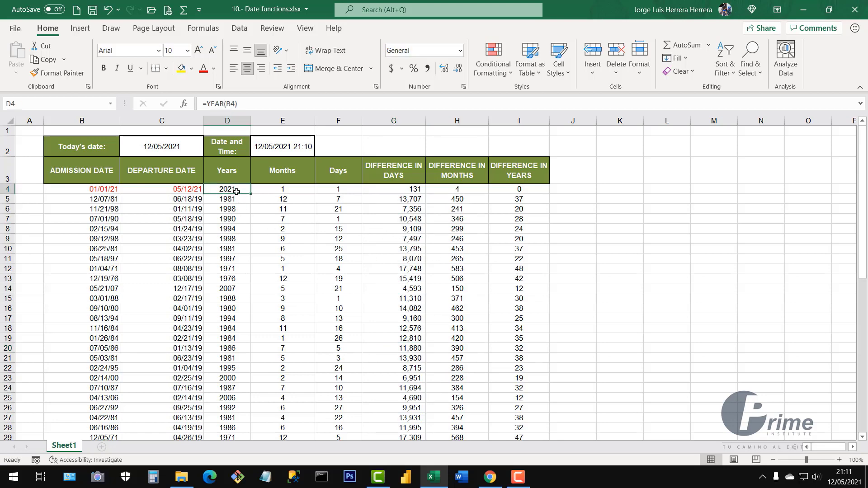
pyautogui.click(162, 147)
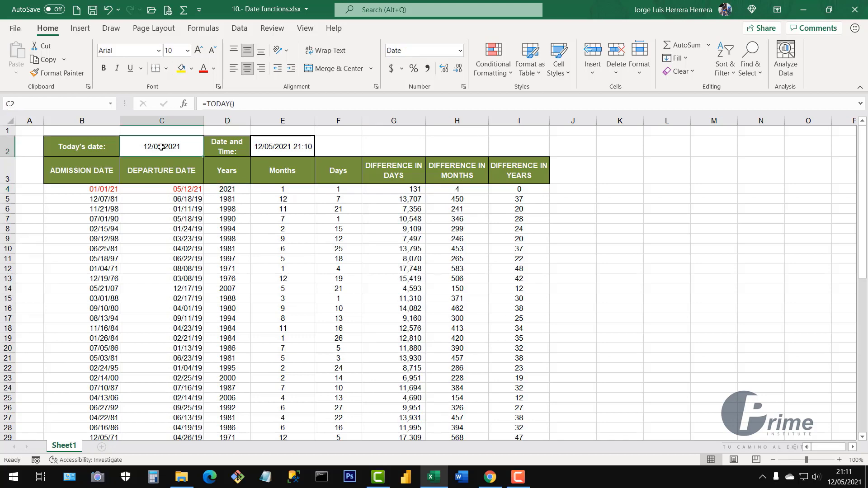
pyautogui.click(275, 151)
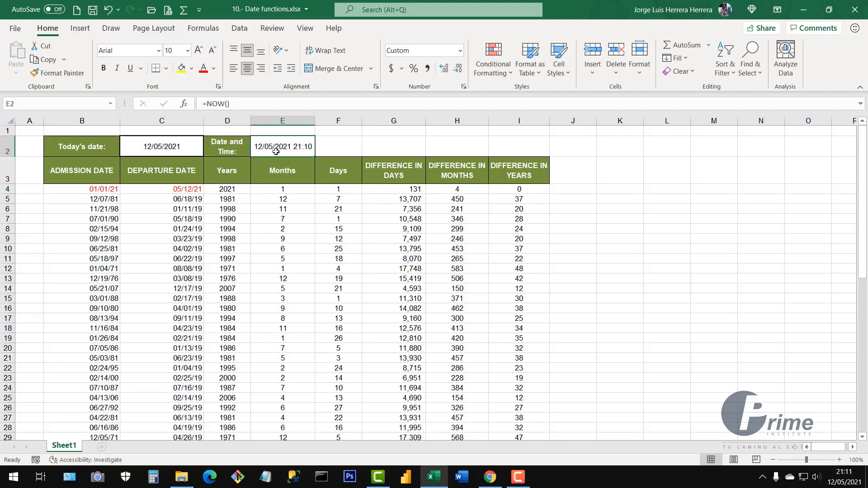
pyautogui.click(230, 189)
pyautogui.click(278, 192)
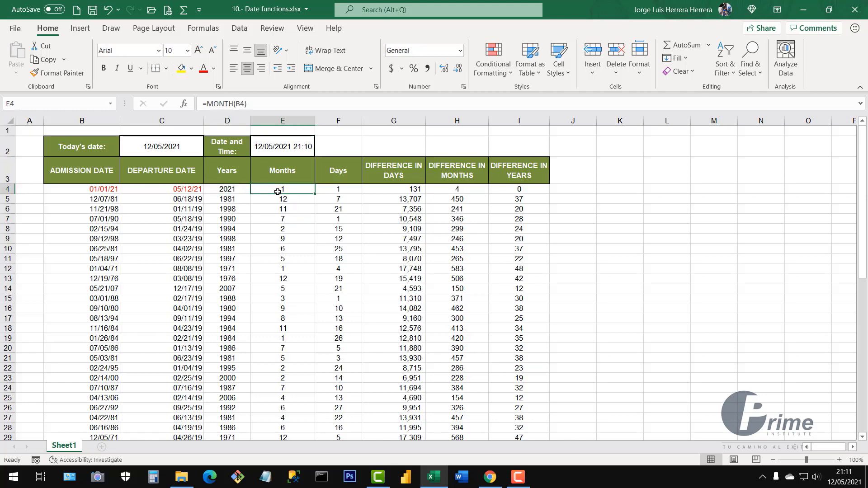
pyautogui.click(342, 192)
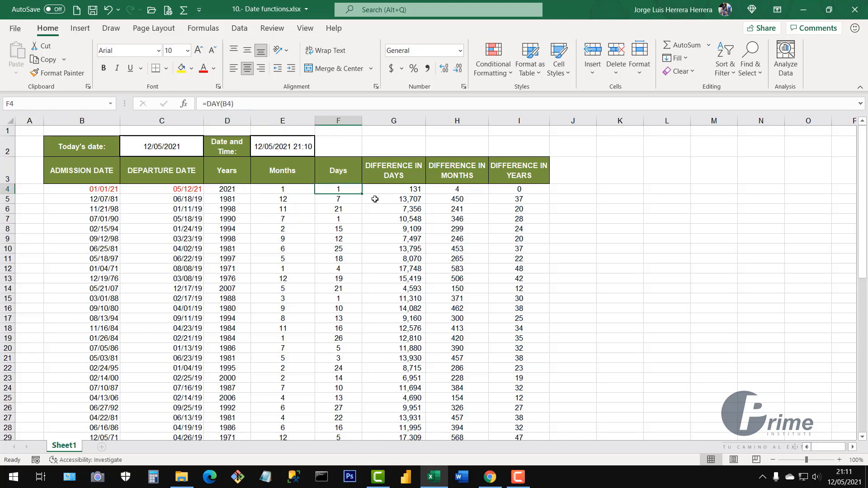
pyautogui.click(402, 189)
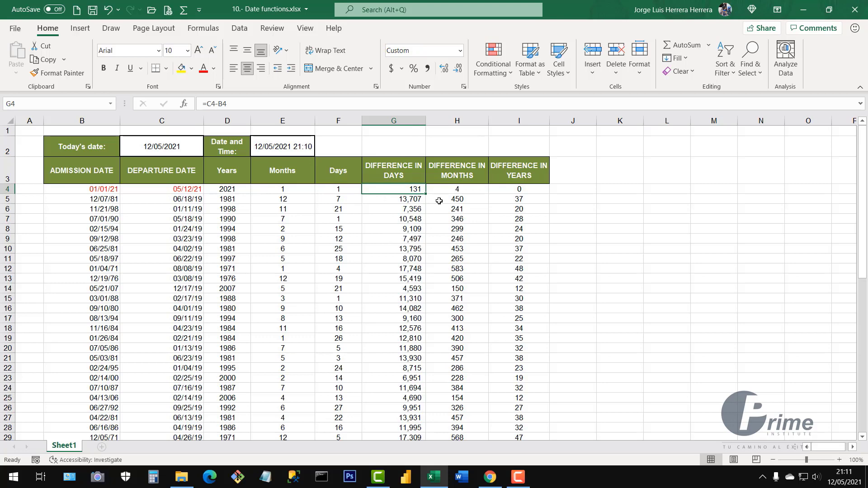
pyautogui.click(460, 193)
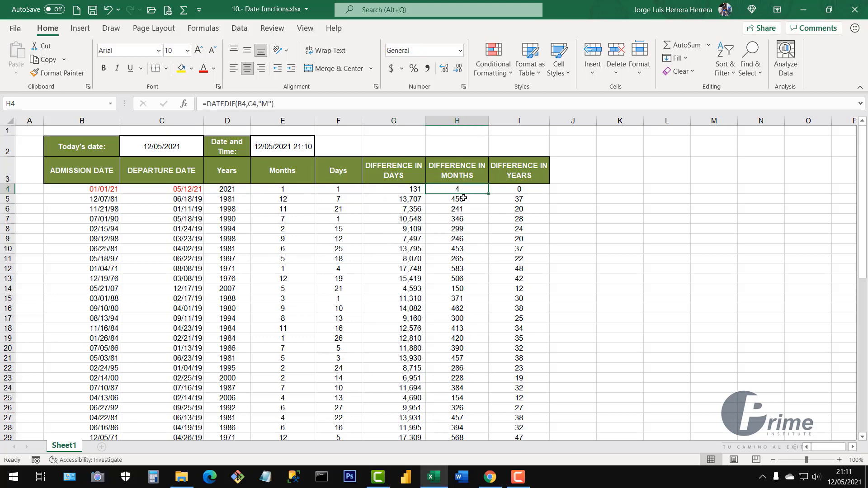
pyautogui.click(531, 193)
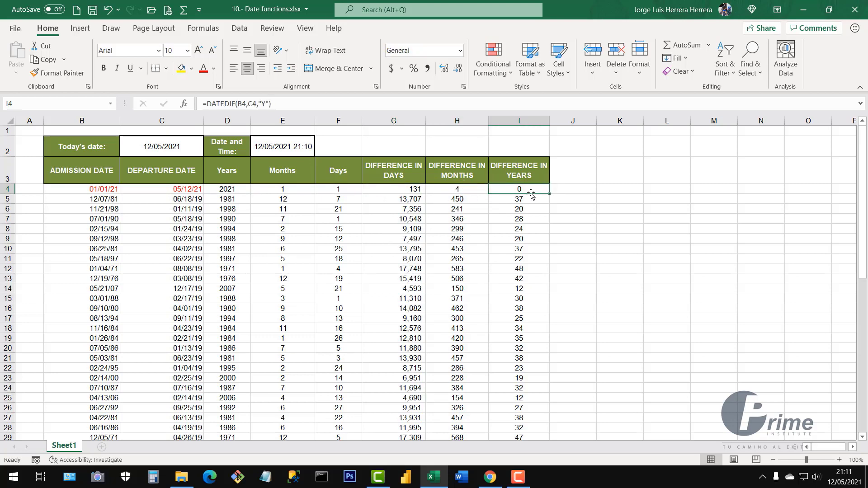
pyautogui.click(460, 193)
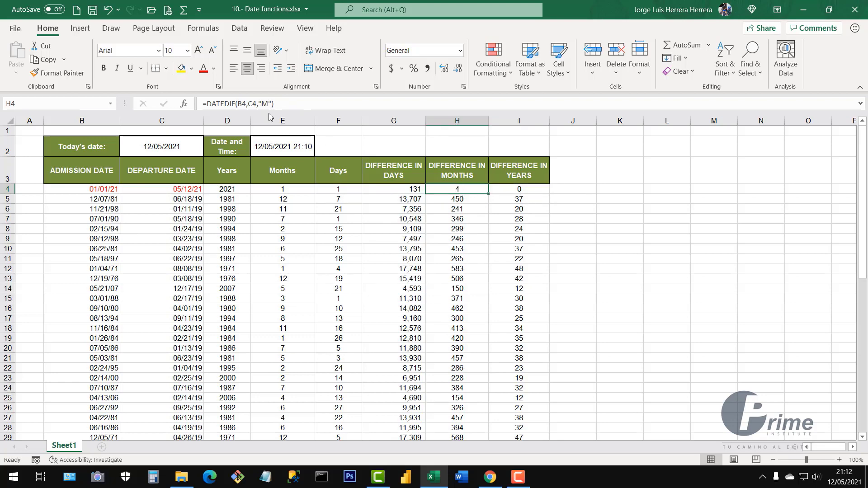
pyautogui.click(519, 188)
pyautogui.click(468, 188)
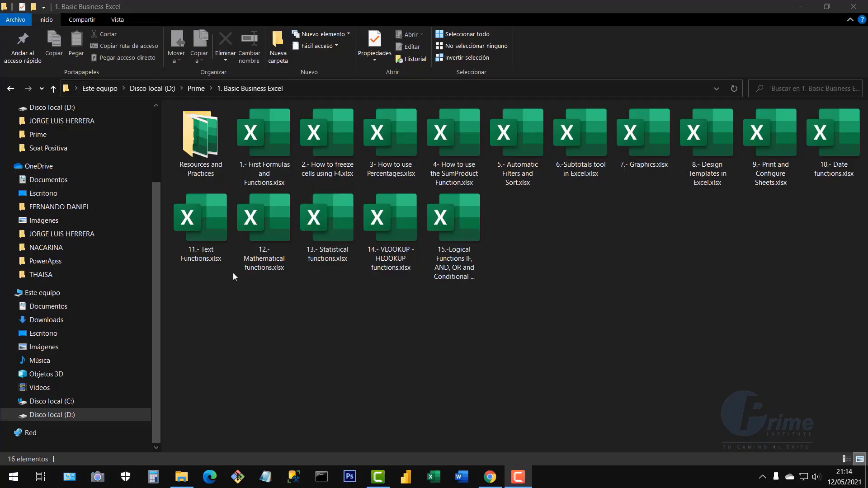
# Step: Switch to File Explorer and open the workbook 11.- Text Functions.xlsx from the 1. Basic Business Excel folder
pyautogui.click(207, 234)
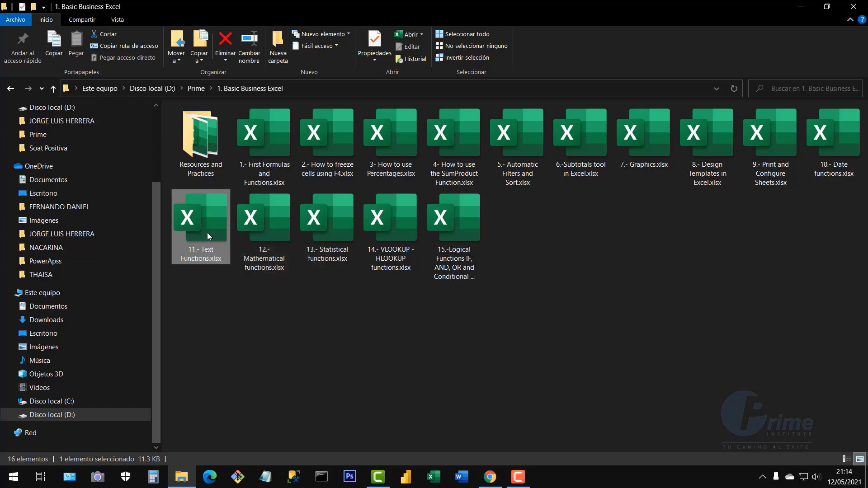
pyautogui.doubleClick(207, 232)
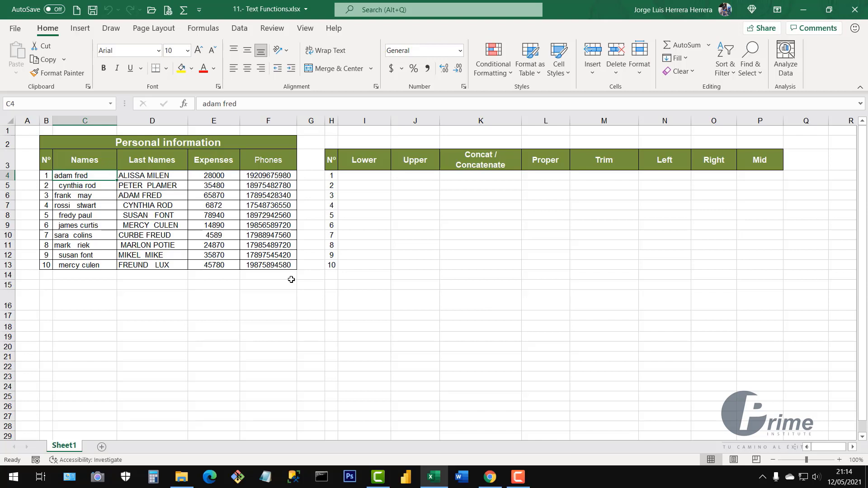
pyautogui.click(344, 317)
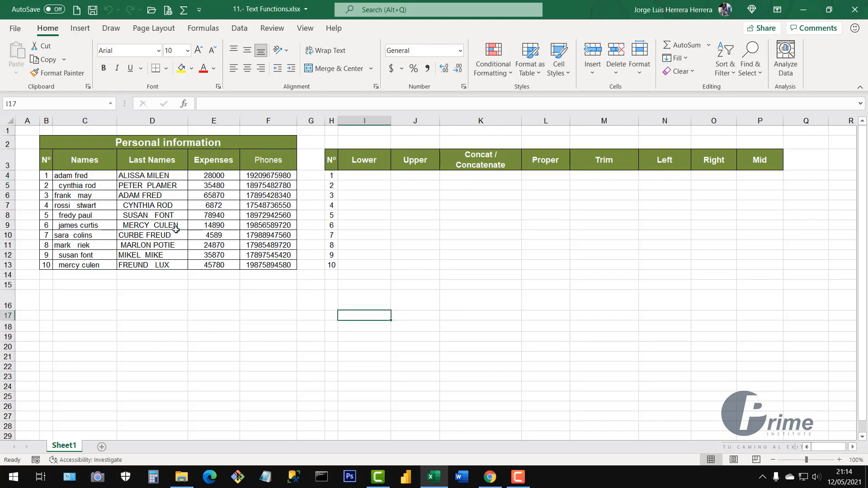
pyautogui.click(230, 313)
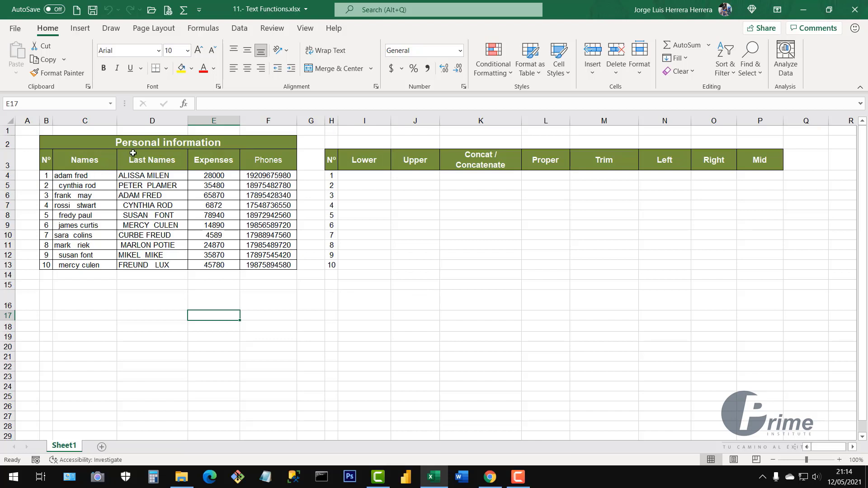
# Step: Examine the Personal information table, especially the letter case and spacing of the entries under Names and Last Names
pyautogui.moveTo(116, 144); pyautogui.dragTo(265, 263)
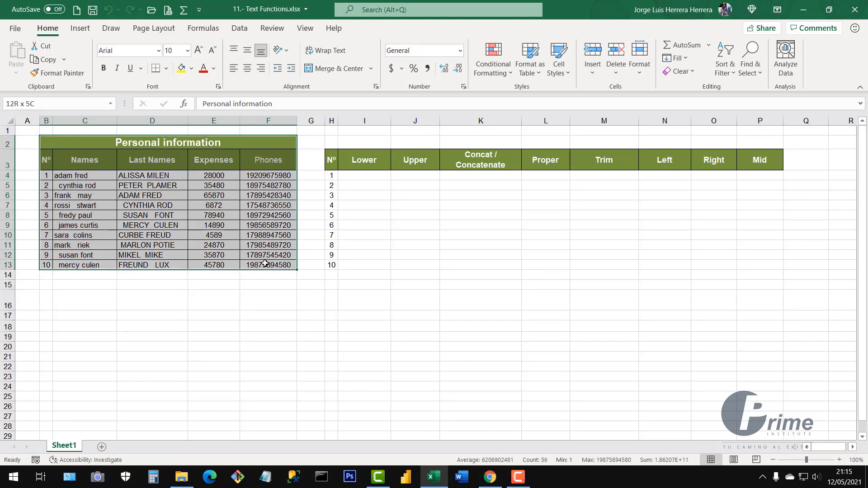
pyautogui.click(214, 225)
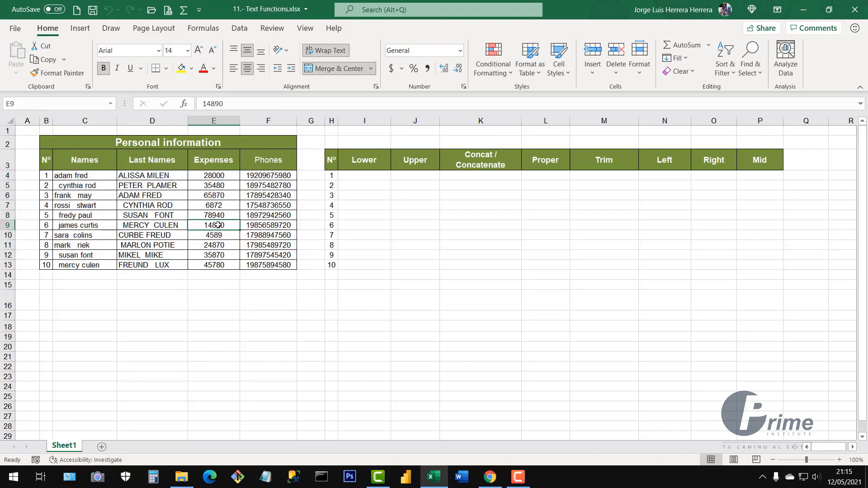
pyautogui.click(99, 177)
pyautogui.moveTo(99, 177); pyautogui.dragTo(160, 267)
pyautogui.click(100, 205)
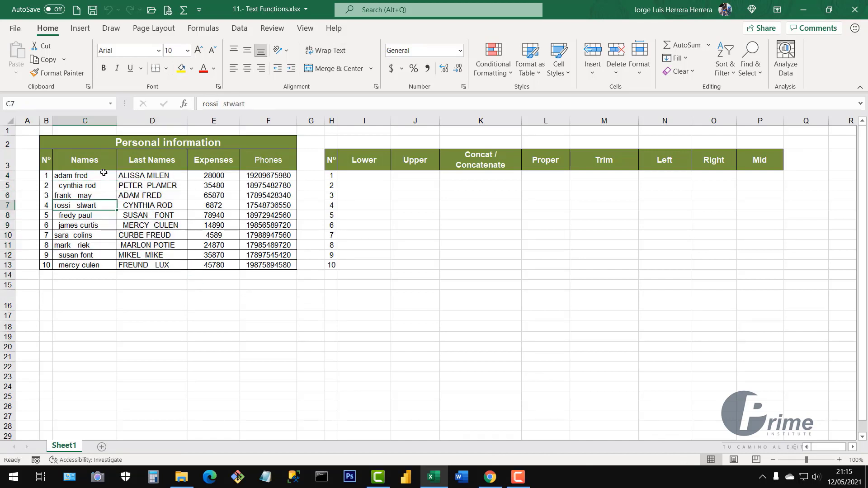
pyautogui.moveTo(100, 176); pyautogui.dragTo(101, 261)
pyautogui.click(96, 197)
pyautogui.moveTo(95, 176); pyautogui.dragTo(152, 265)
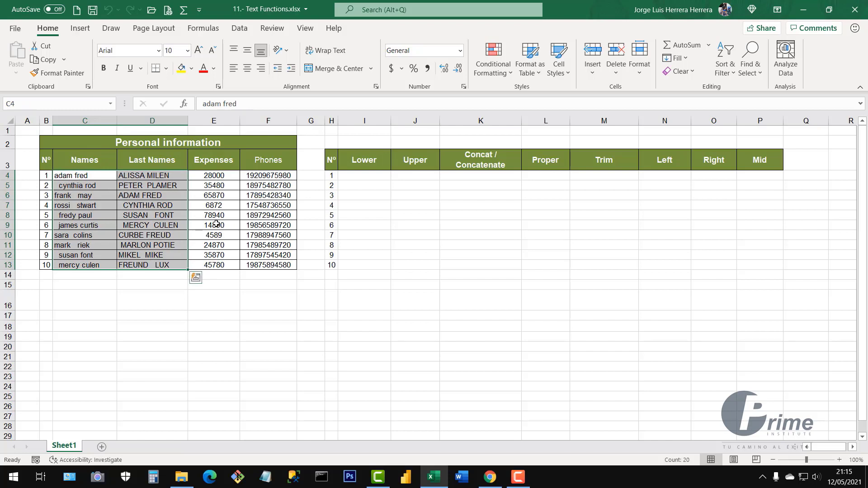
pyautogui.click(110, 197)
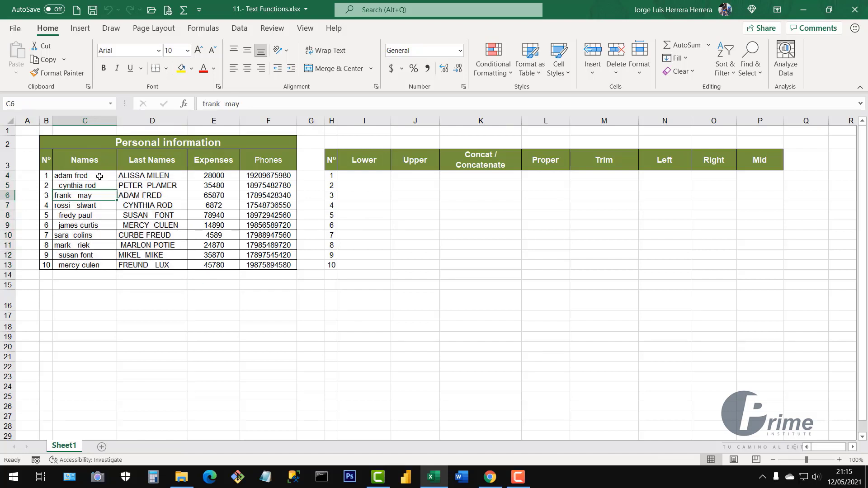
# Step: Examine the lowercase entries under Names and the uppercase entries under Last Names in C4:D13
pyautogui.moveTo(99, 176); pyautogui.dragTo(165, 262)
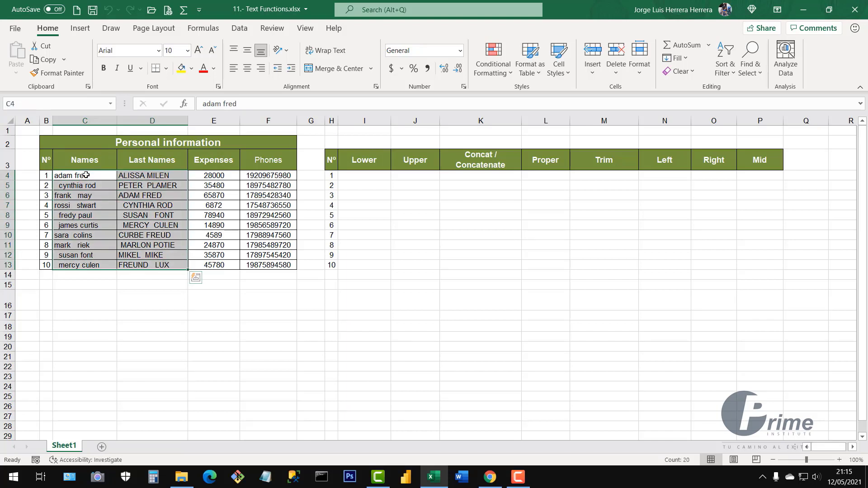
pyautogui.click(109, 212)
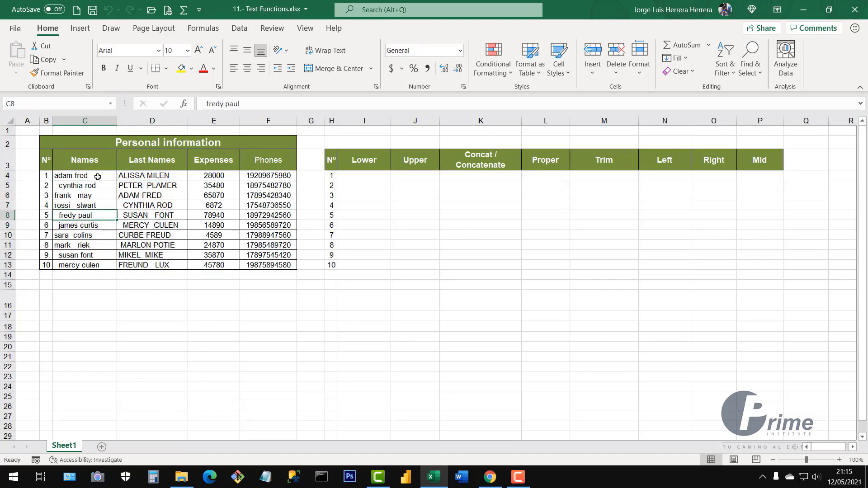
pyautogui.moveTo(97, 175); pyautogui.dragTo(74, 265)
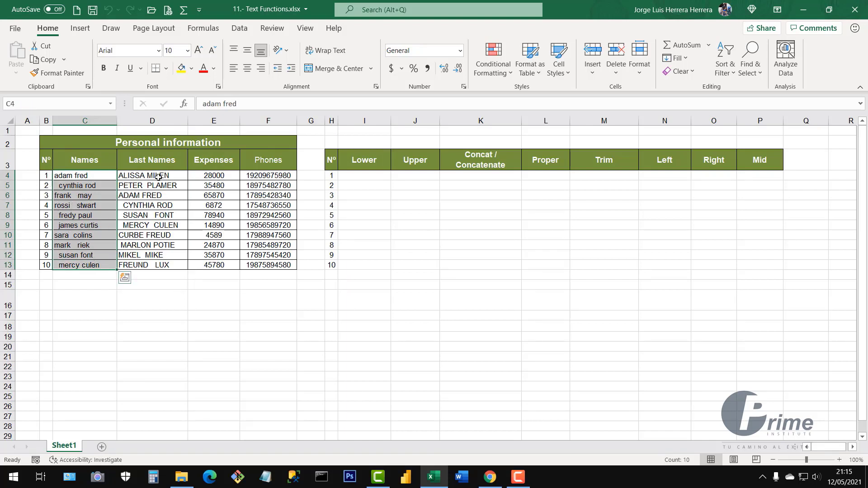
pyautogui.moveTo(158, 176); pyautogui.dragTo(161, 395)
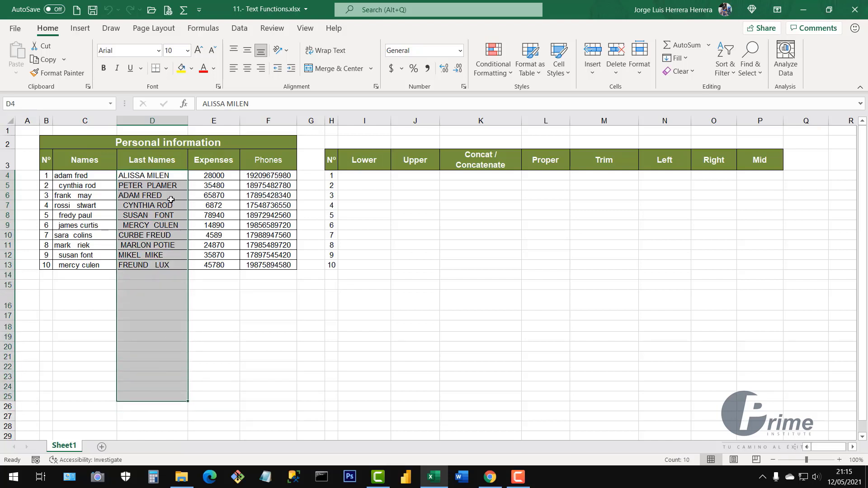
pyautogui.click(120, 206)
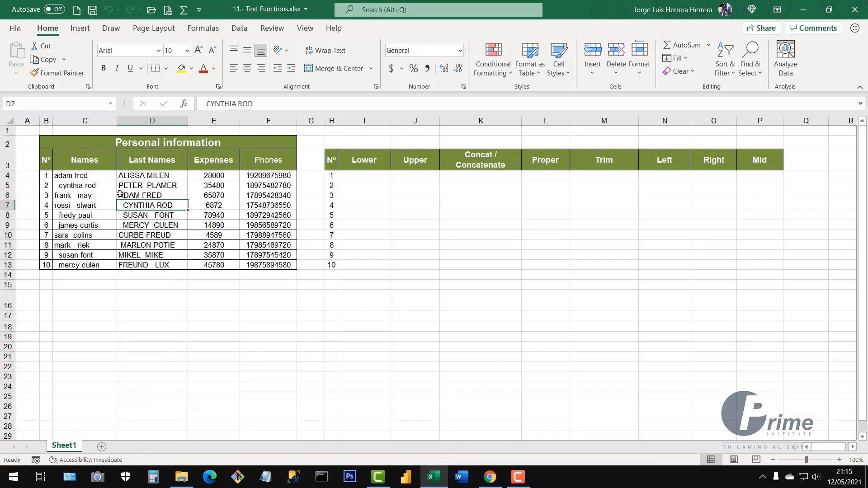
pyautogui.click(68, 177)
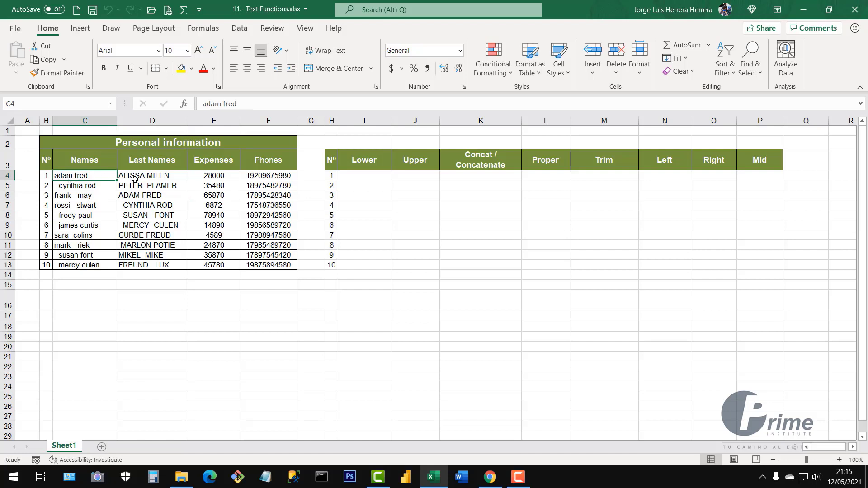
pyautogui.moveTo(135, 179); pyautogui.dragTo(138, 267)
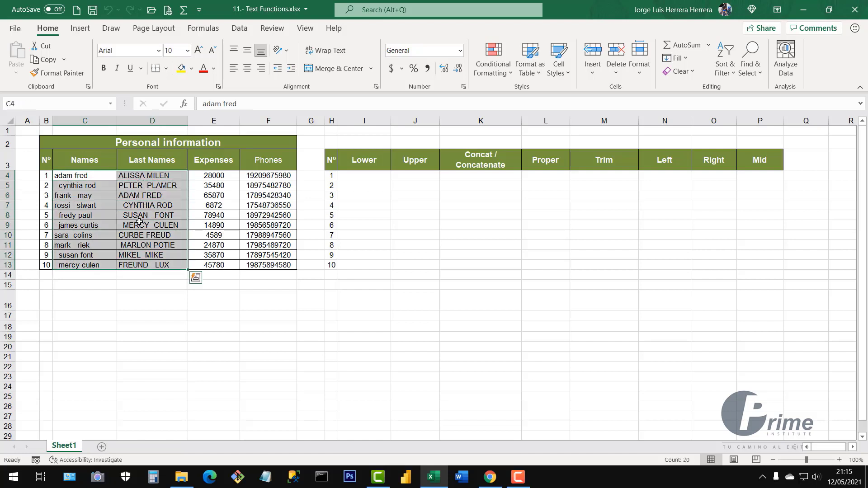
pyautogui.click(139, 221)
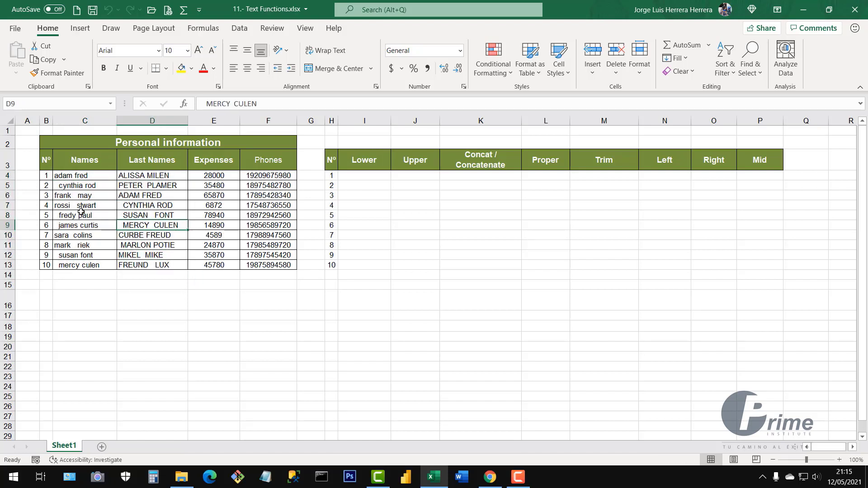
pyautogui.moveTo(75, 175); pyautogui.dragTo(164, 262)
pyautogui.click(141, 229)
# Step: Switch to Word, create a blank document and enter the word "information" on its own line
pyautogui.click(462, 477)
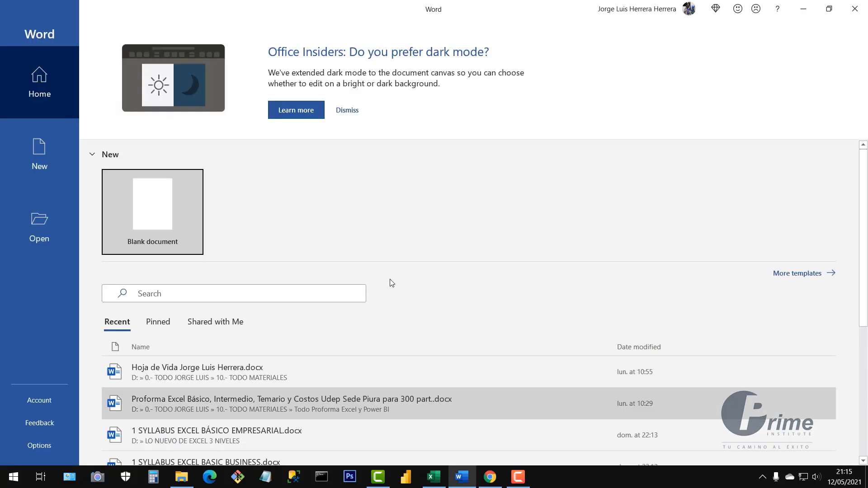
pyautogui.click(172, 229)
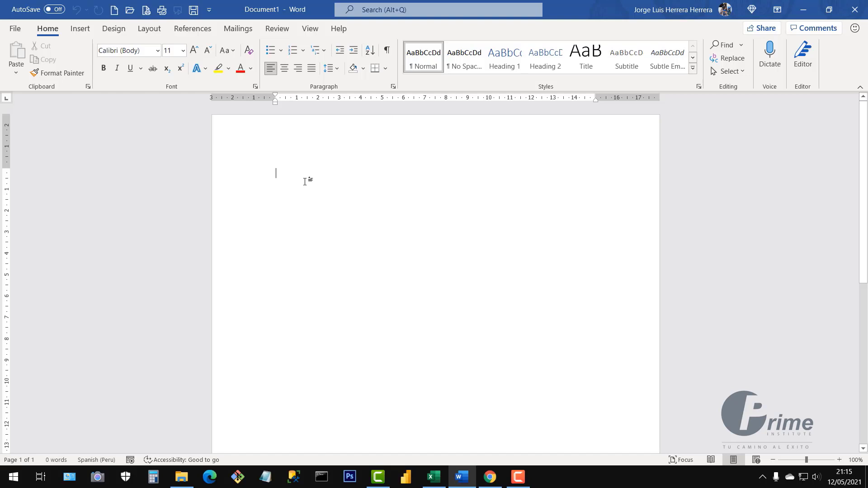
pyautogui.write('information')
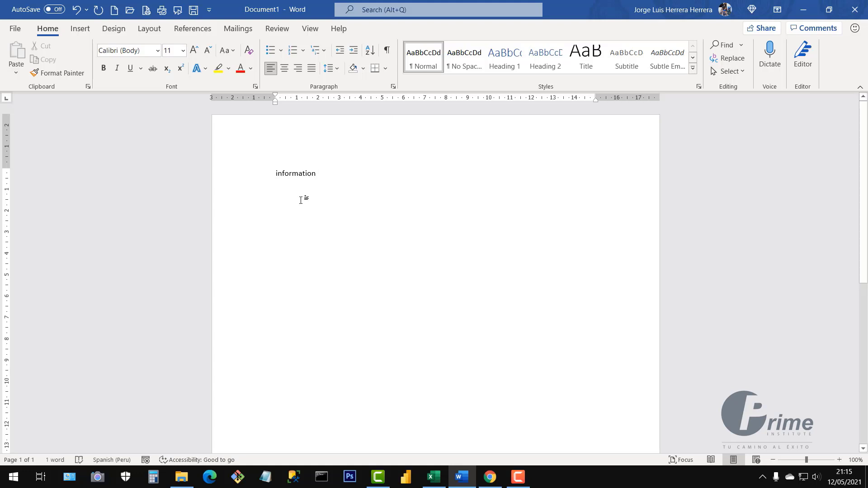
pyautogui.press('Return')
# Step: Change the case of the word in the first line to UPPERCASE, followed by lowercase
pyautogui.moveTo(297, 175); pyautogui.dragTo(267, 175)
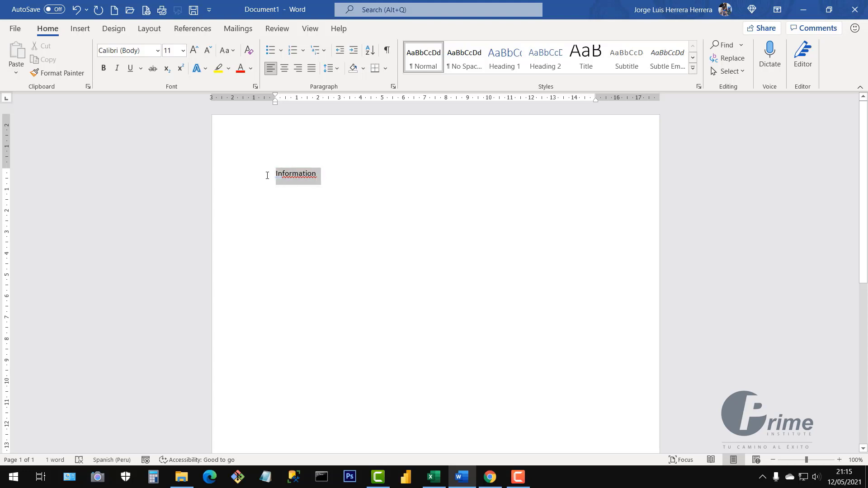
pyautogui.click(233, 51)
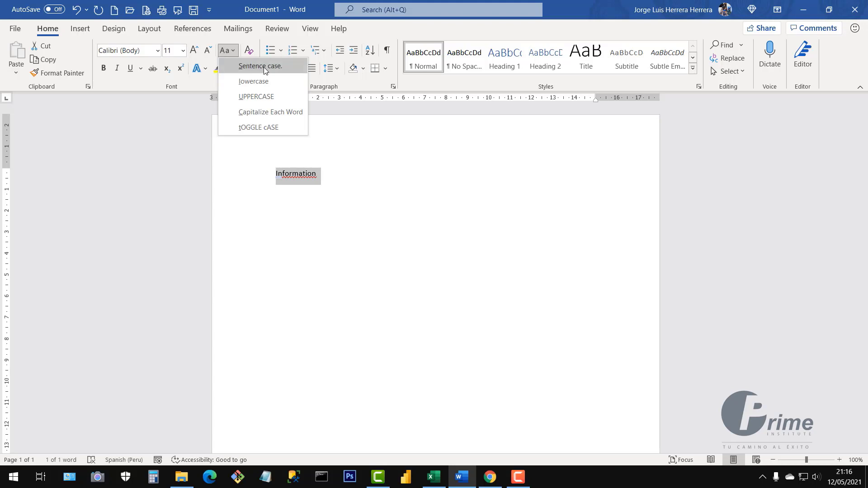
pyautogui.click(269, 96)
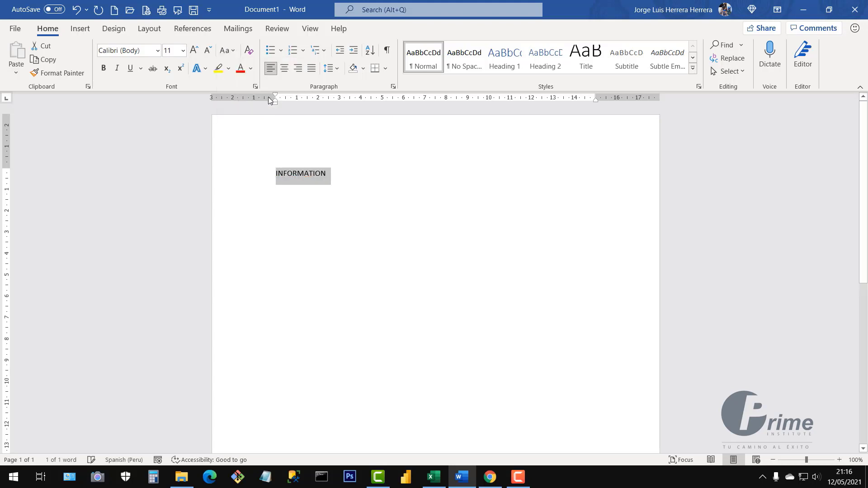
pyautogui.click(233, 52)
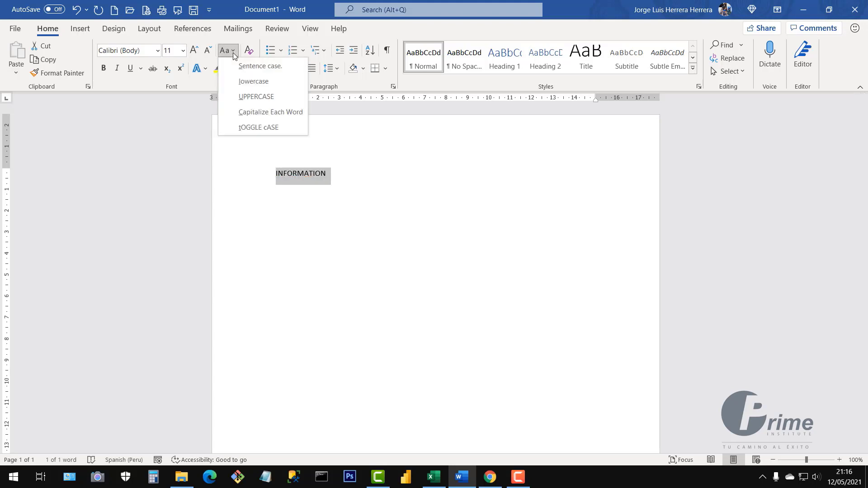
pyautogui.click(265, 81)
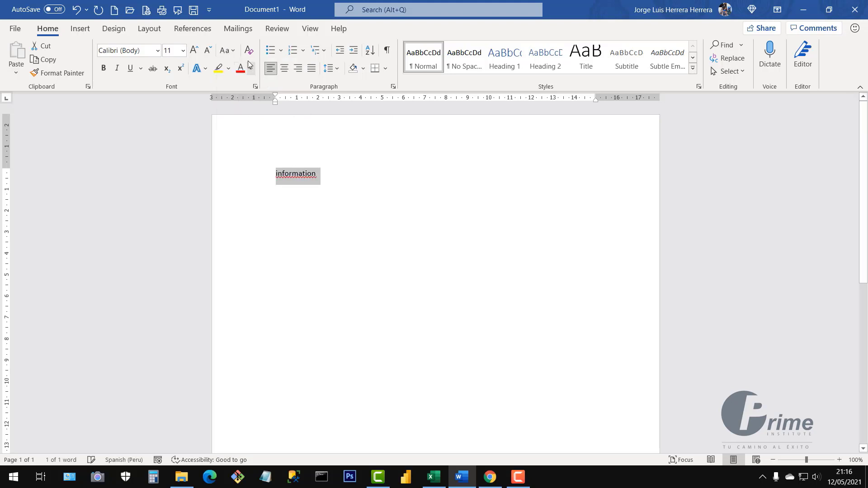
# Step: Apply Capitalize Each Word and tOGGLE cASE in turn to the selected word
pyautogui.click(234, 51)
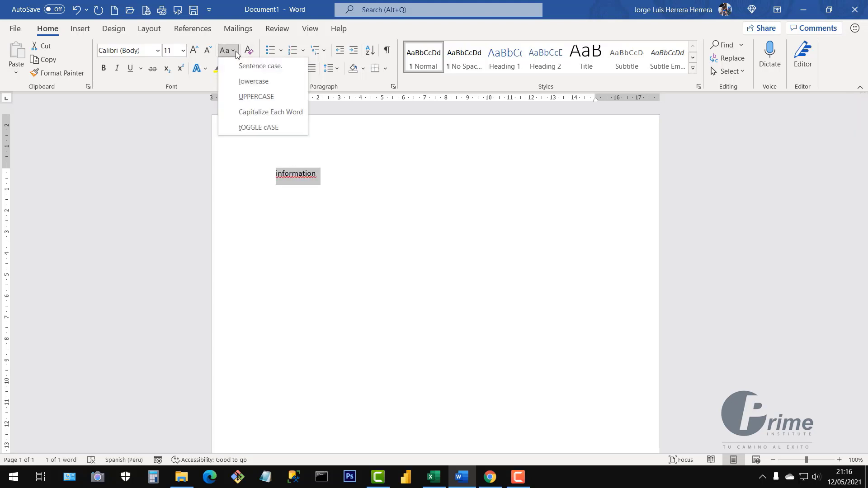
pyautogui.click(280, 111)
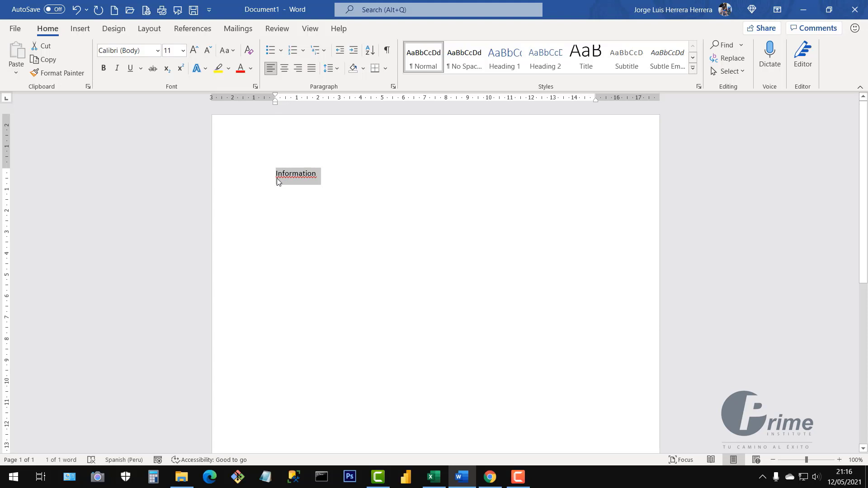
pyautogui.click(229, 50)
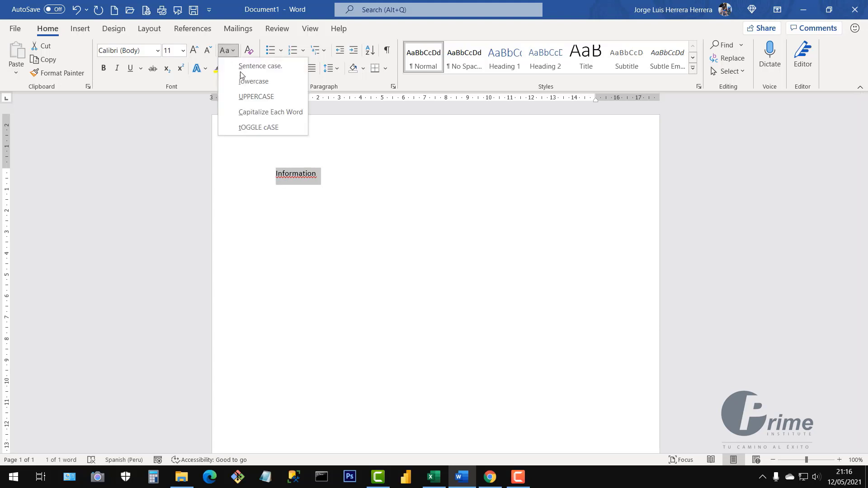
pyautogui.click(259, 127)
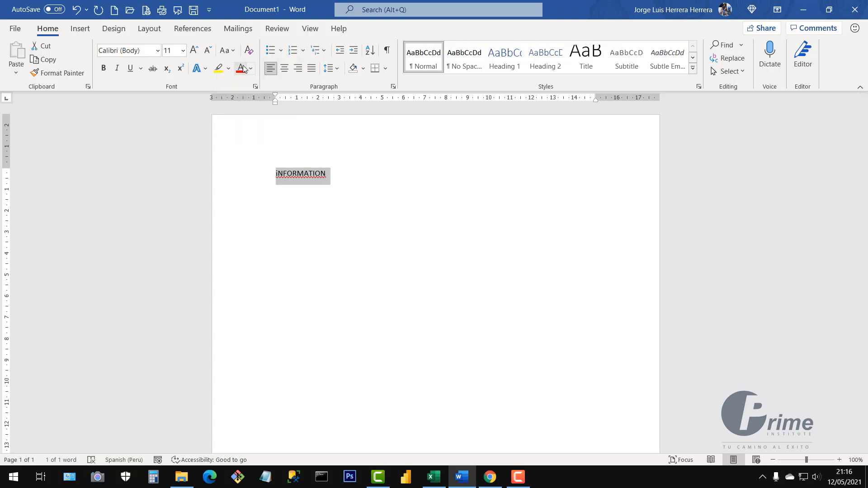
# Step: Set the selected word to Sentence case and deselect it
pyautogui.click(228, 50)
pyautogui.click(249, 64)
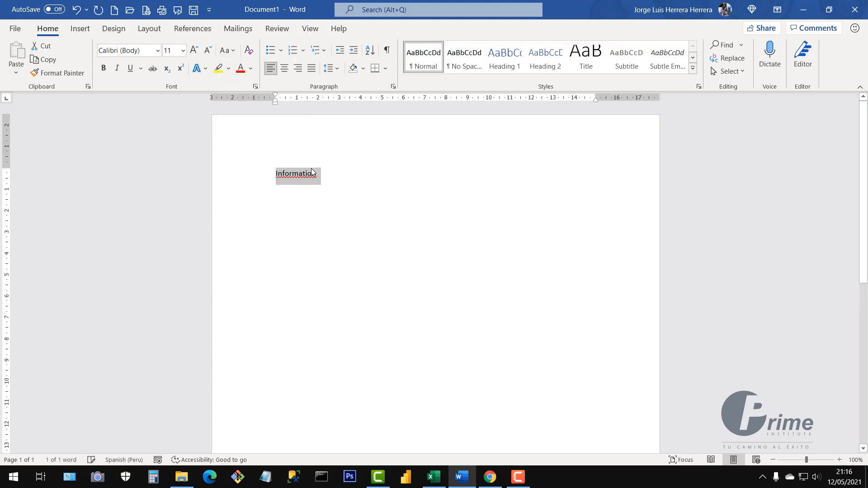
pyautogui.click(347, 188)
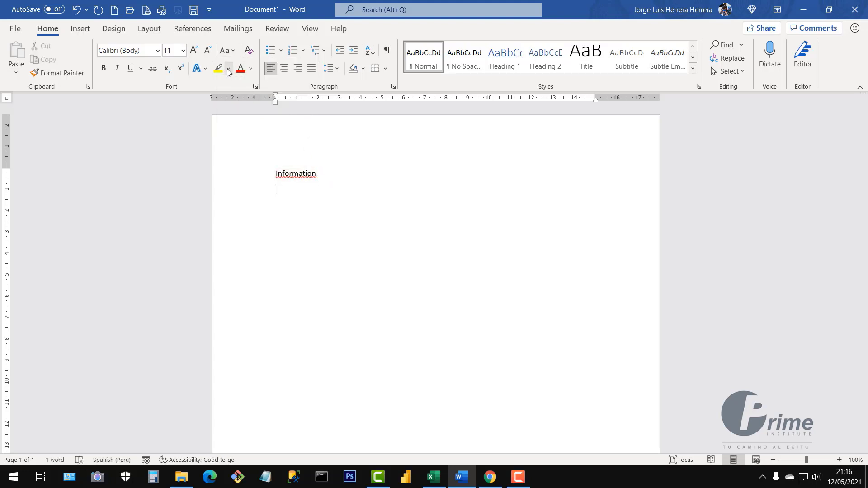
# Step: View the available Change Case options, and close the Word document without saving it
pyautogui.click(227, 51)
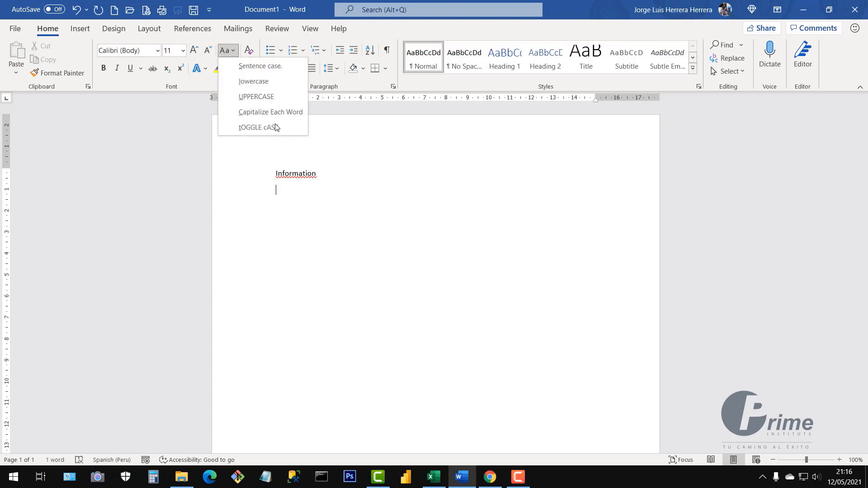
pyautogui.click(428, 230)
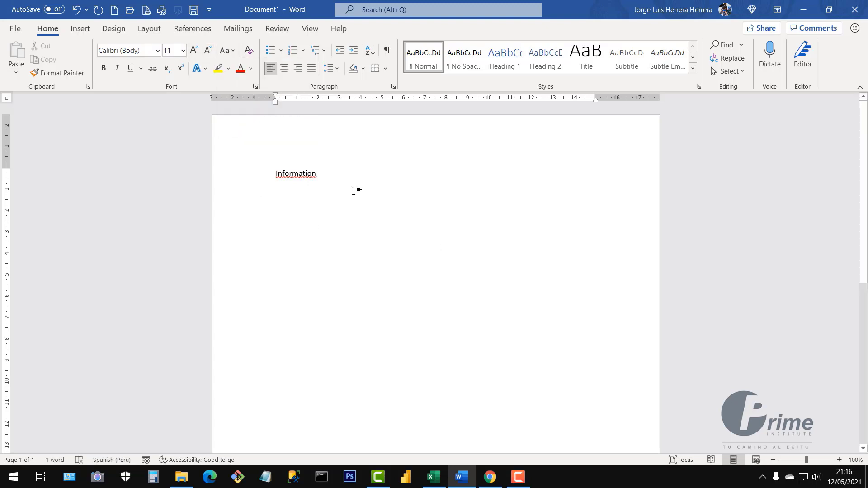
pyautogui.click(860, 14)
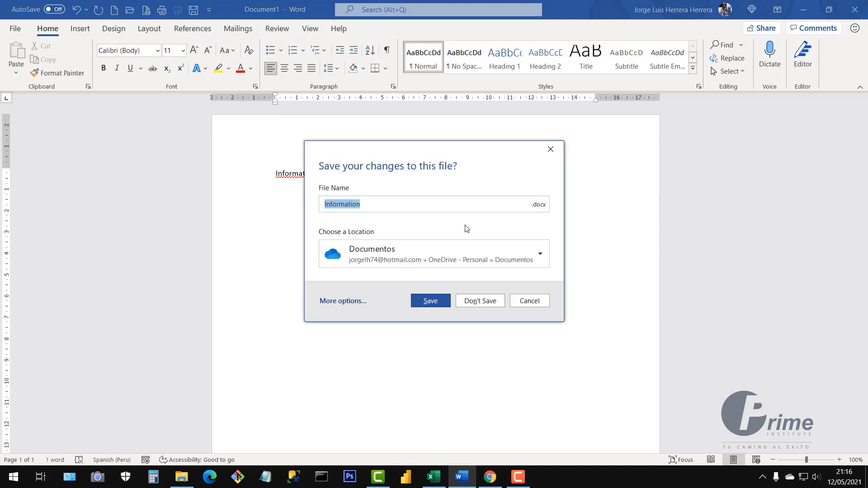
pyautogui.click(479, 300)
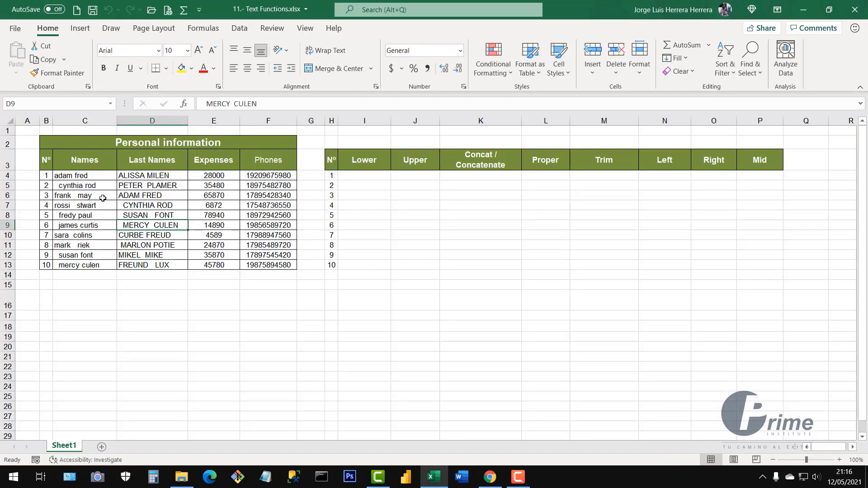
# Step: Review the Names and Last Names in C4:D13 and the empty text-function table in H3:P13
pyautogui.moveTo(99, 175); pyautogui.dragTo(144, 264)
pyautogui.click(145, 213)
pyautogui.click(88, 177)
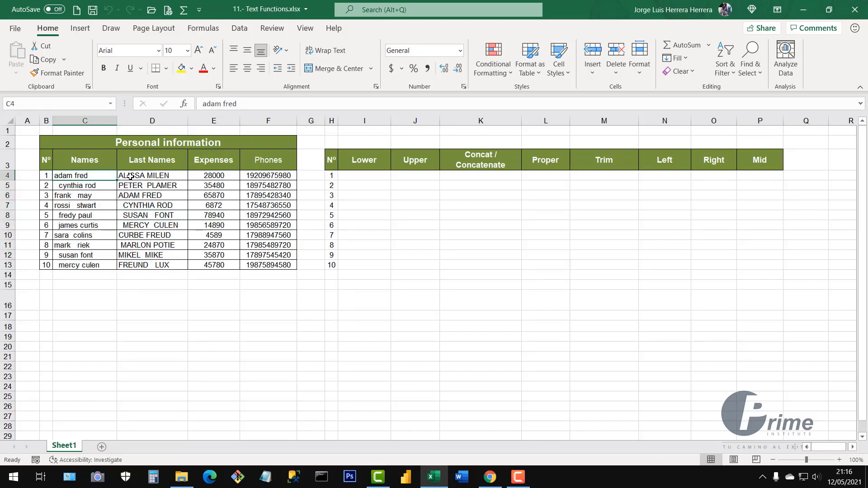
pyautogui.moveTo(130, 177); pyautogui.dragTo(151, 266)
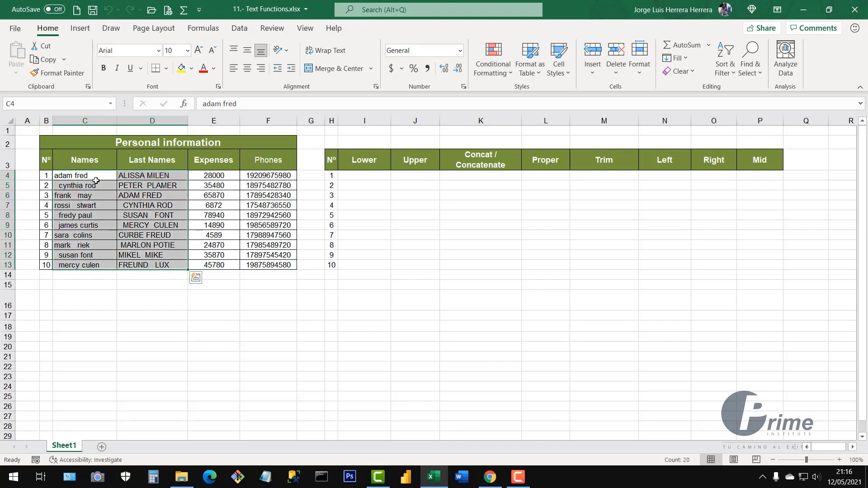
pyautogui.click(104, 215)
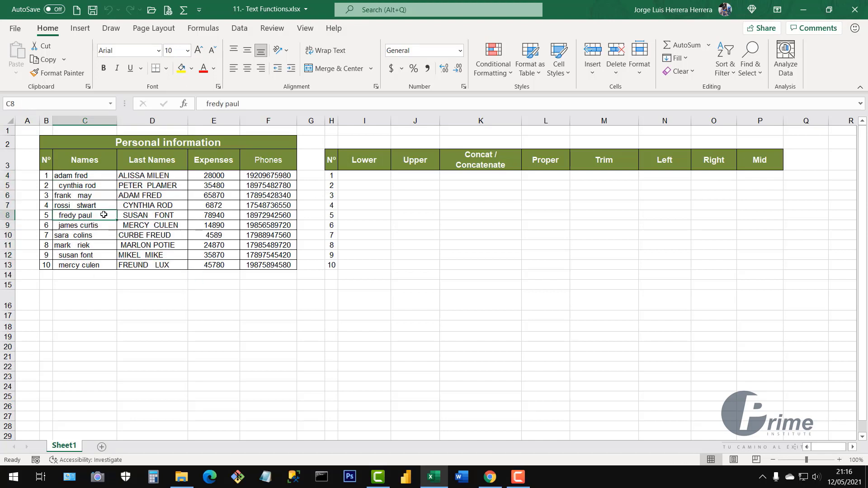
pyautogui.click(358, 176)
pyautogui.moveTo(331, 158); pyautogui.dragTo(764, 262)
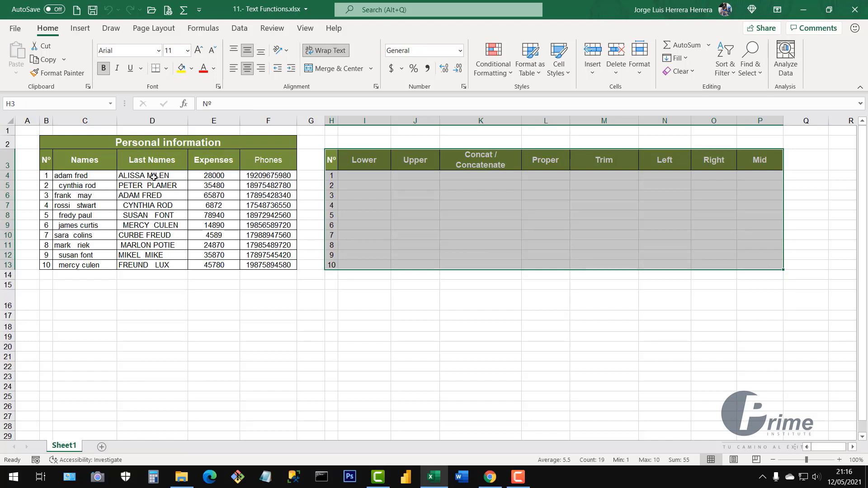
pyautogui.click(215, 215)
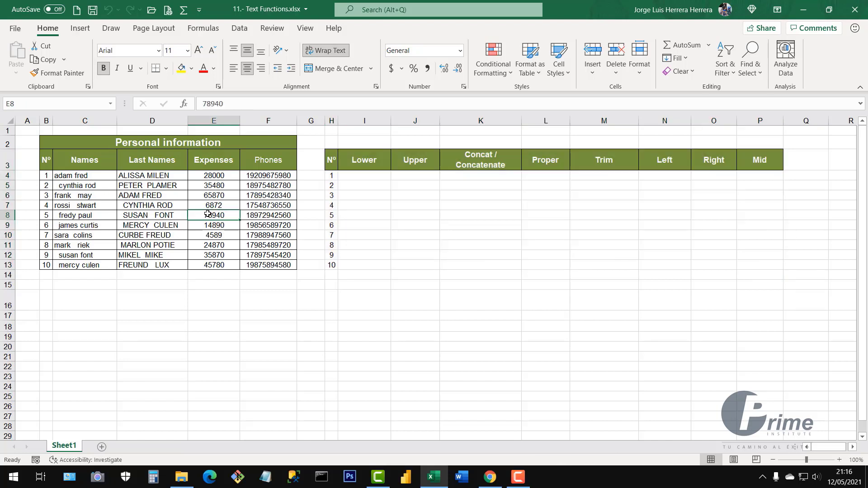
# Step: Examine the Expenses values in E4:E13 and the Phones column in F4:F13
pyautogui.click(225, 178)
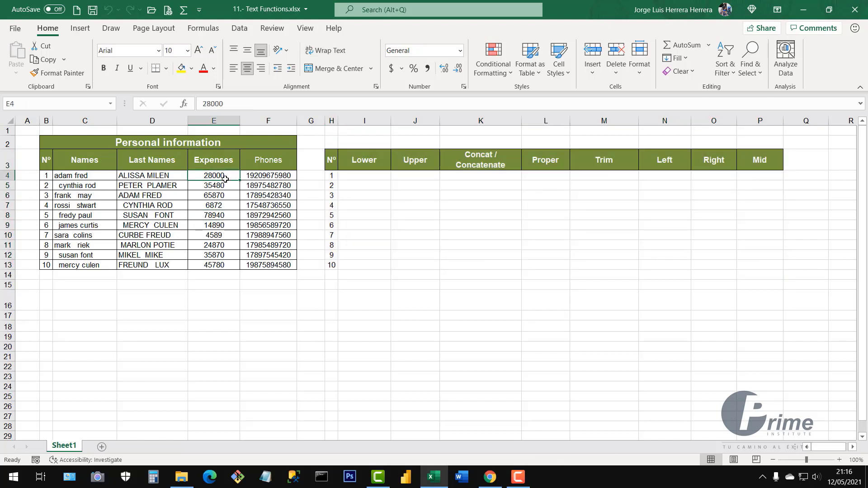
pyautogui.moveTo(226, 179); pyautogui.dragTo(225, 266)
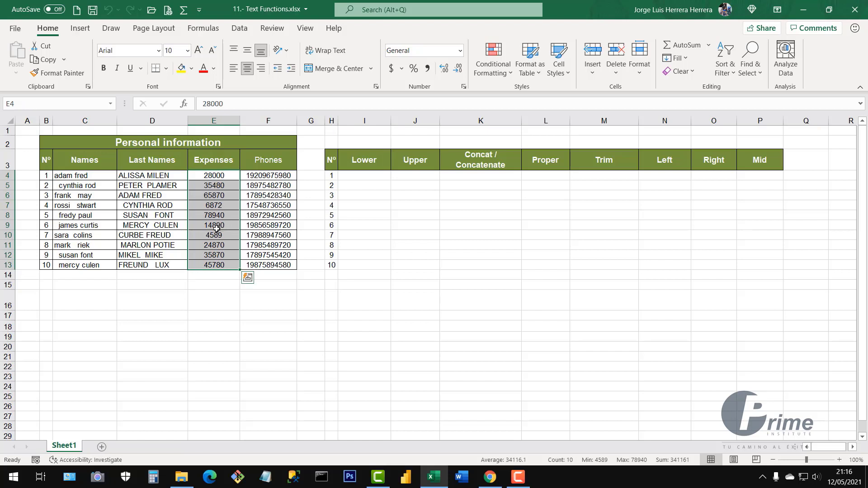
pyautogui.click(213, 175)
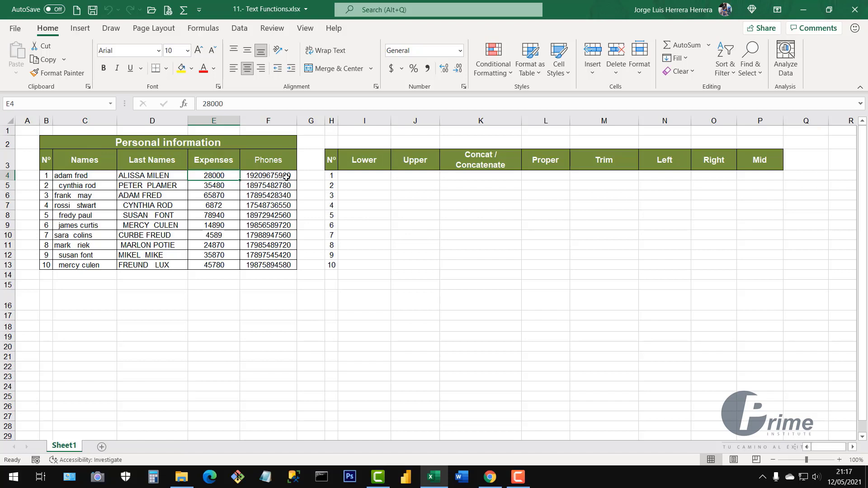
pyautogui.moveTo(283, 175); pyautogui.dragTo(283, 264)
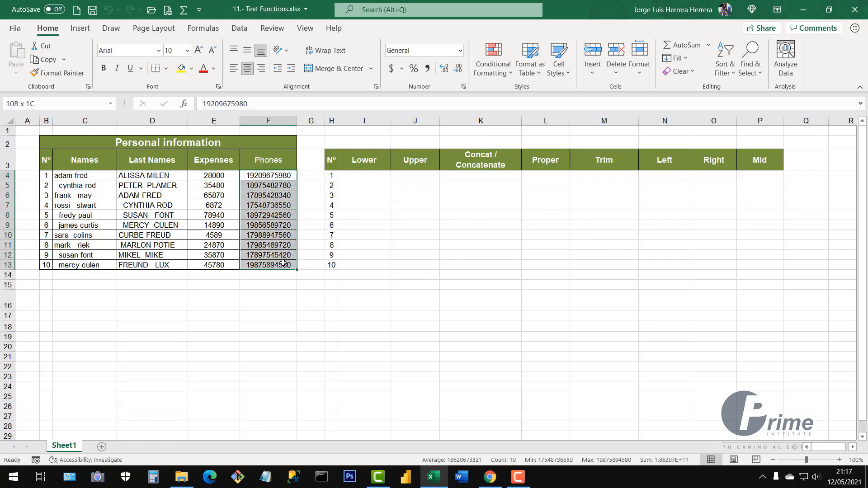
# Step: Review the leading and trailing digits of the phone values in F4:F13 and the whole Personal information table
pyautogui.click(272, 214)
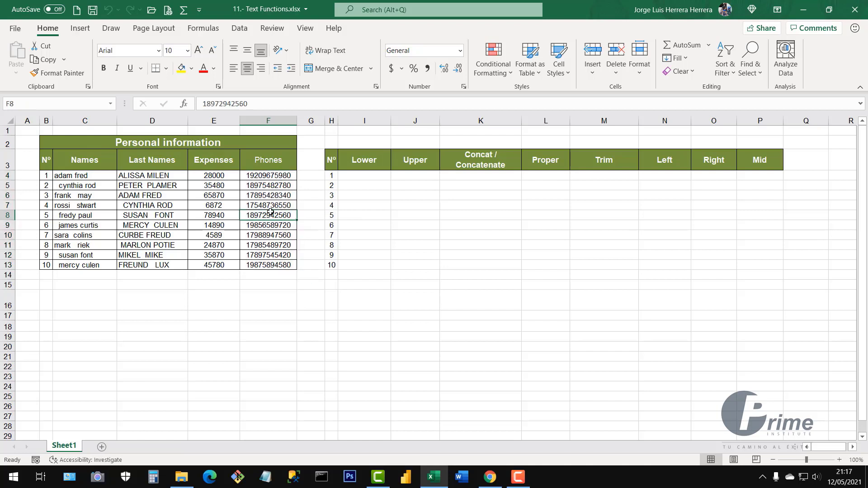
pyautogui.moveTo(246, 175); pyautogui.dragTo(251, 267)
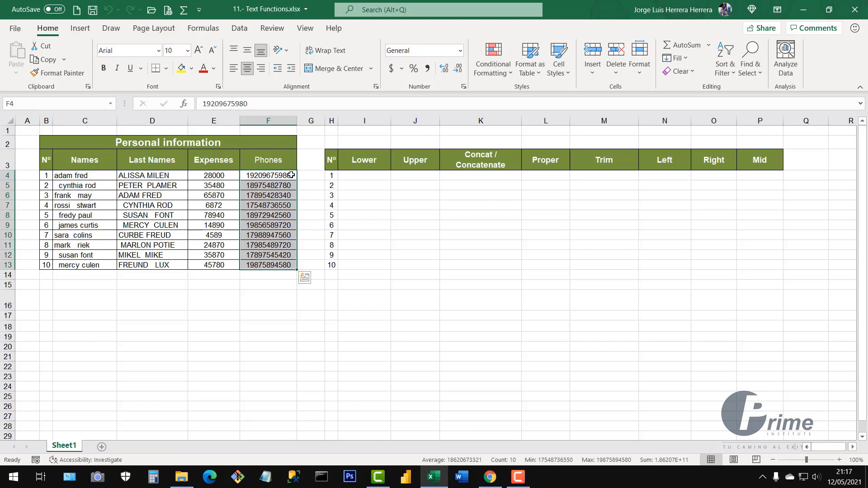
pyautogui.moveTo(292, 177); pyautogui.dragTo(292, 266)
pyautogui.click(267, 204)
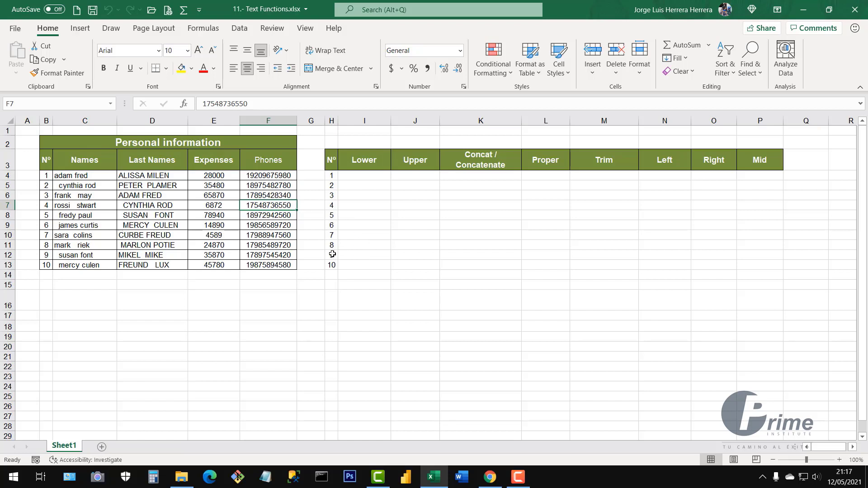
pyautogui.moveTo(68, 142); pyautogui.dragTo(286, 254)
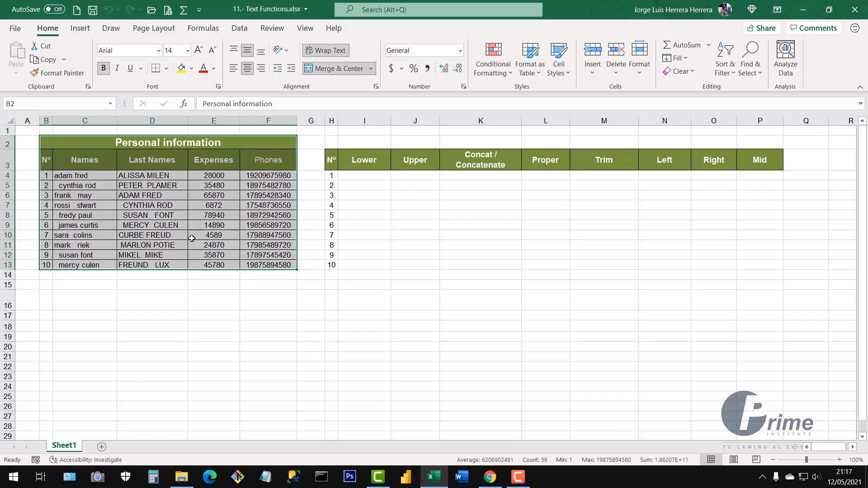
pyautogui.click(226, 243)
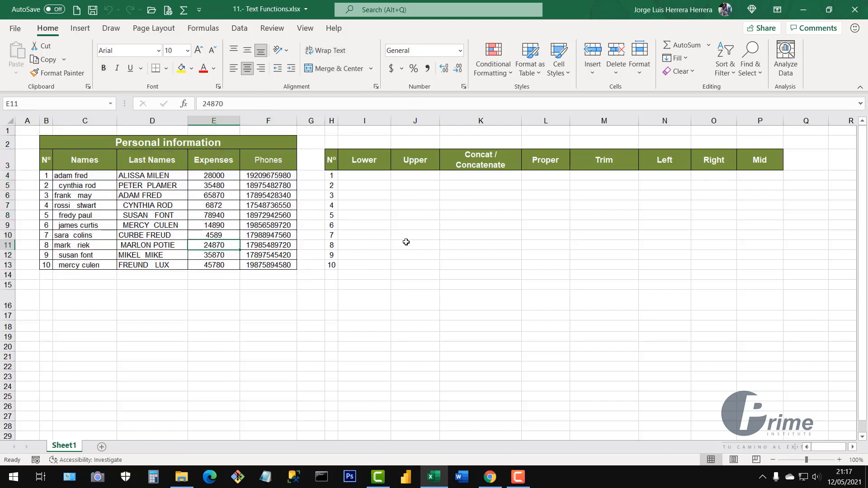
# Step: Enter the formula =LOWER(D4) in cell I4 to convert the first Last Names entry to lowercase
pyautogui.click(370, 177)
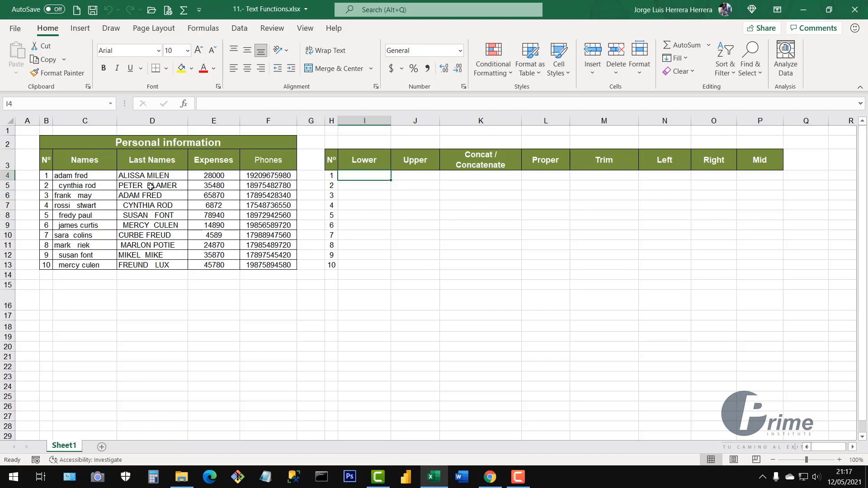
pyautogui.moveTo(151, 176); pyautogui.dragTo(152, 264)
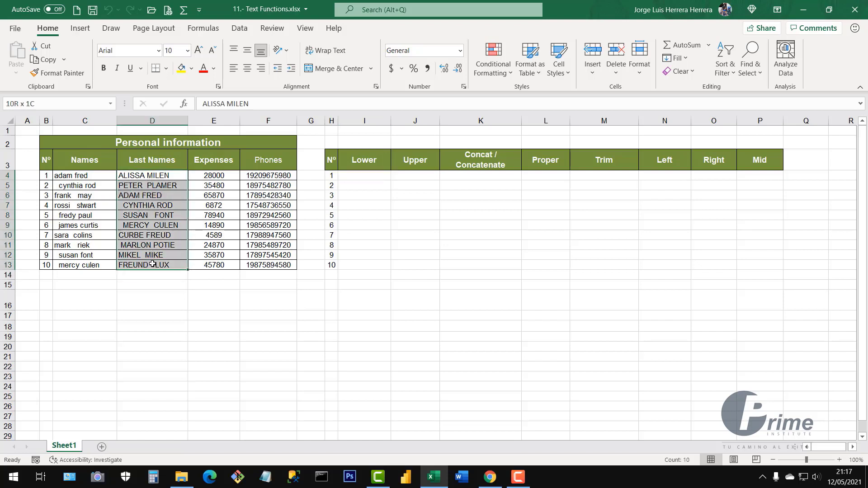
pyautogui.click(368, 176)
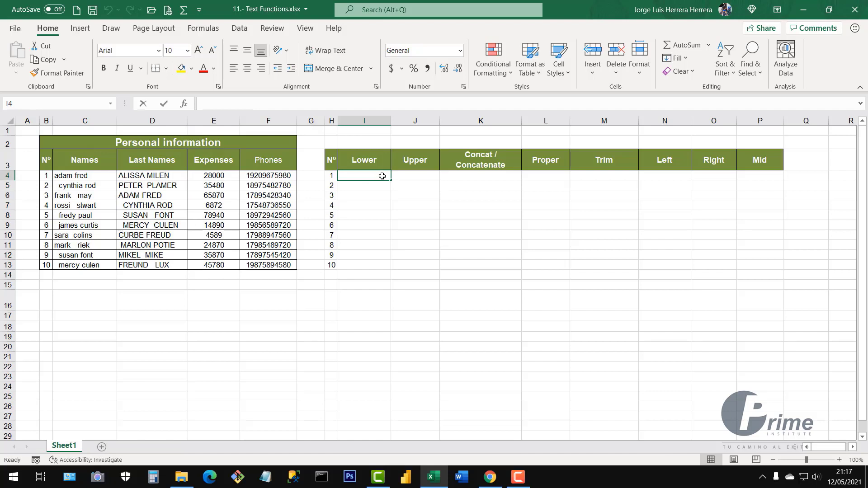
pyautogui.write('=')
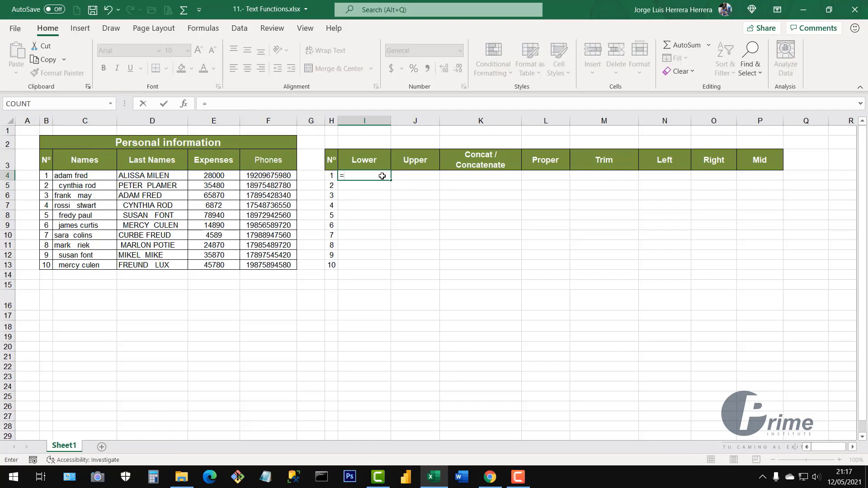
pyautogui.write('lowe')
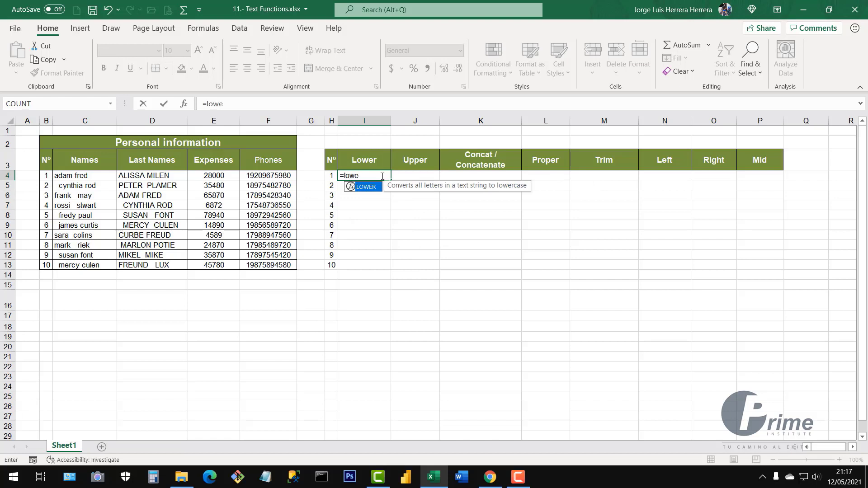
pyautogui.doubleClick(372, 189)
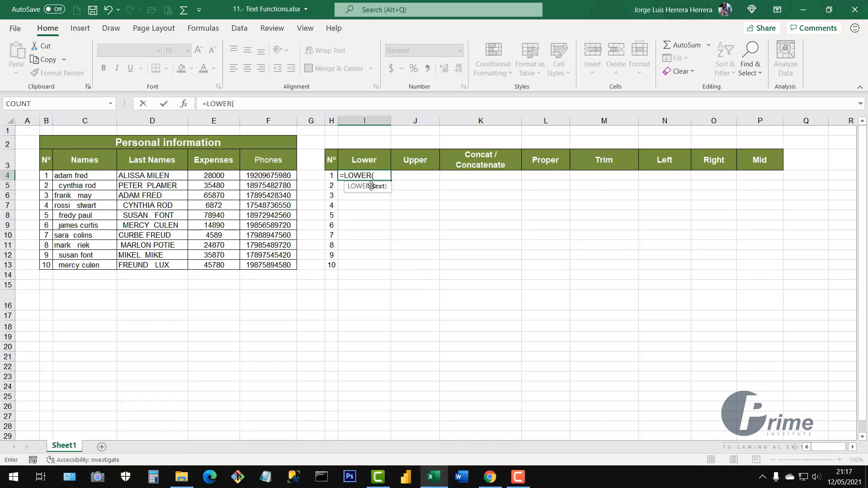
pyautogui.click(144, 176)
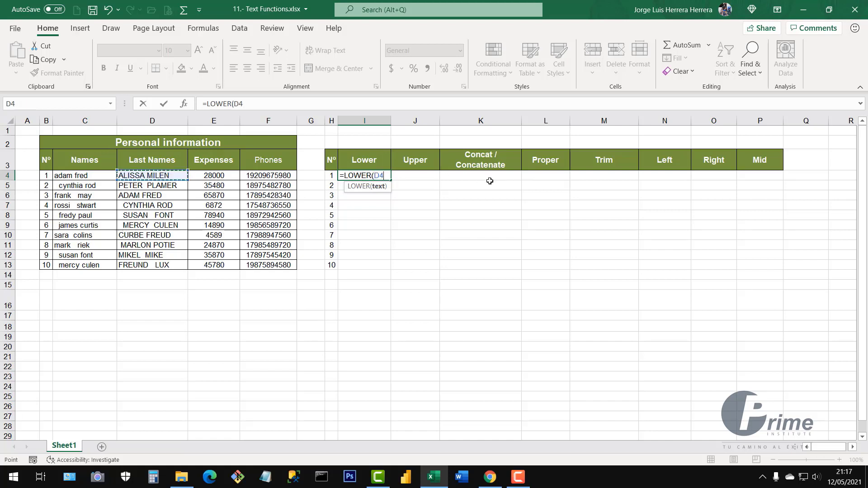
pyautogui.press('Return')
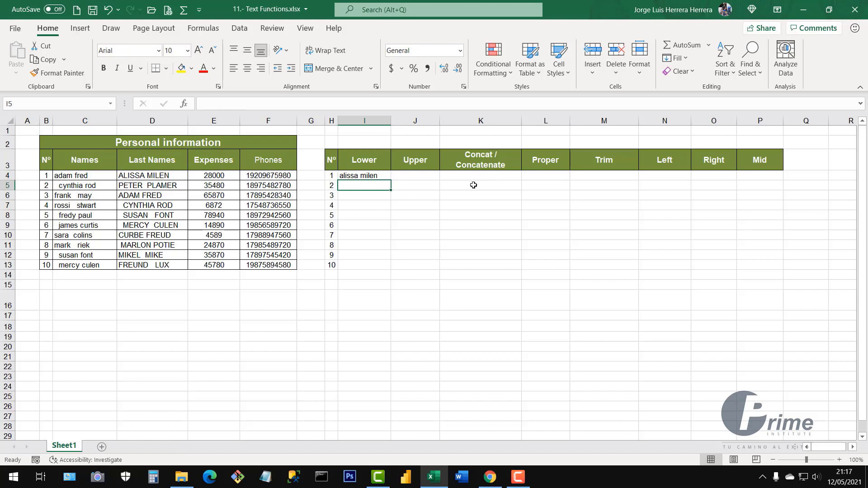
# Step: Fill the LOWER formula from I4 down to I13 and compare the column with the Last Names in D4:D13
pyautogui.click(381, 177)
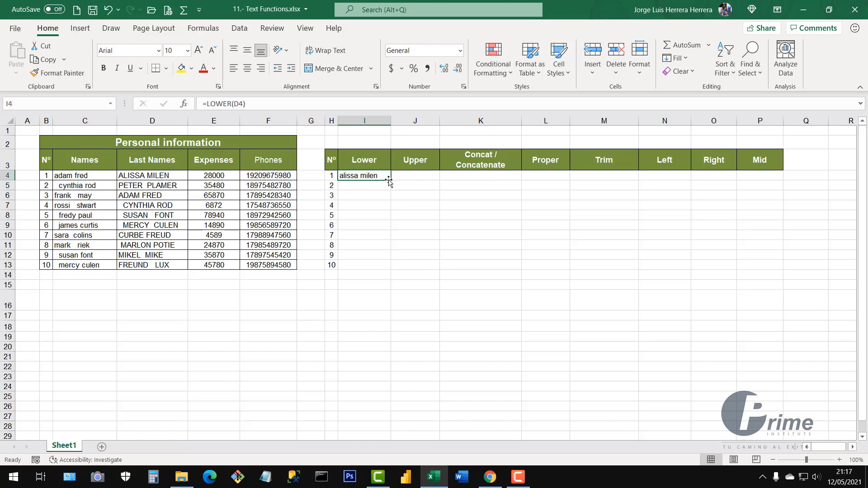
pyautogui.moveTo(391, 180); pyautogui.dragTo(392, 269)
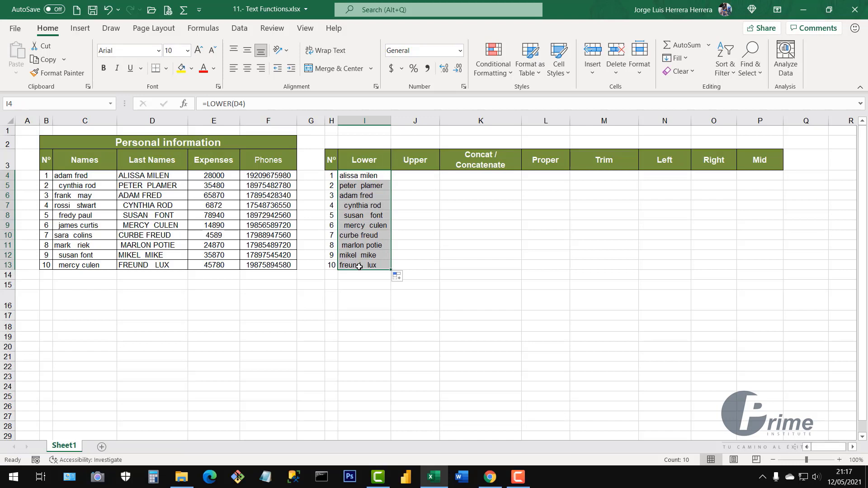
pyautogui.moveTo(170, 177); pyautogui.dragTo(174, 264)
pyautogui.moveTo(359, 176); pyautogui.dragTo(368, 268)
# Step: Enter the formula =UPPER(C4) in cell J4 to convert the first Names entry to uppercase
pyautogui.click(414, 175)
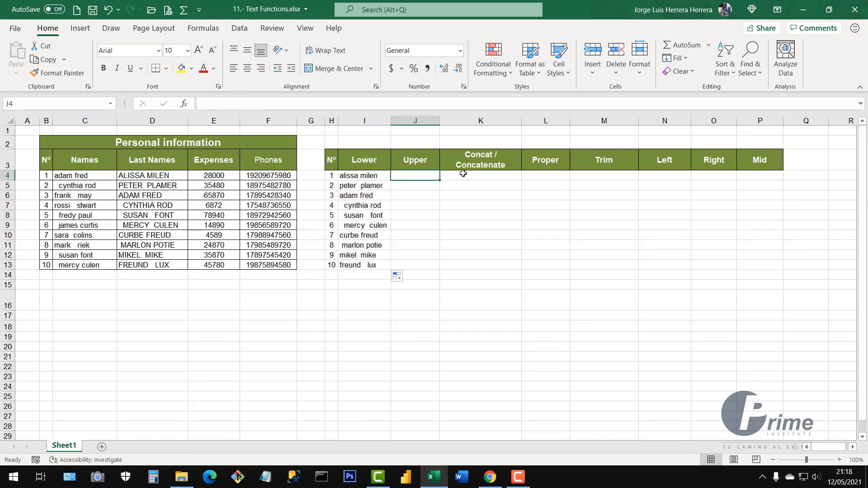
pyautogui.write('=')
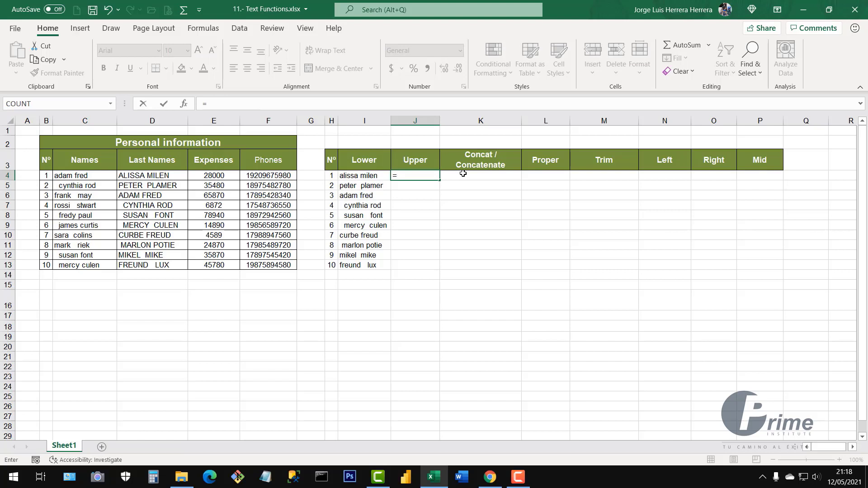
pyautogui.write('up')
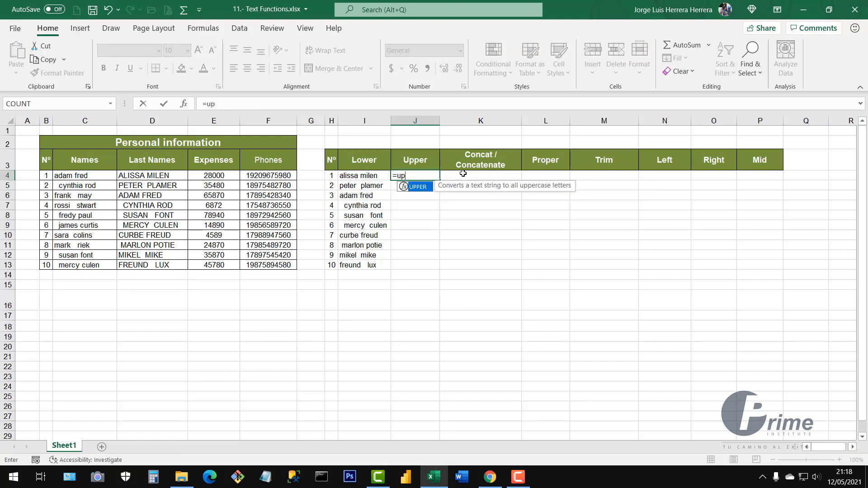
pyautogui.doubleClick(425, 187)
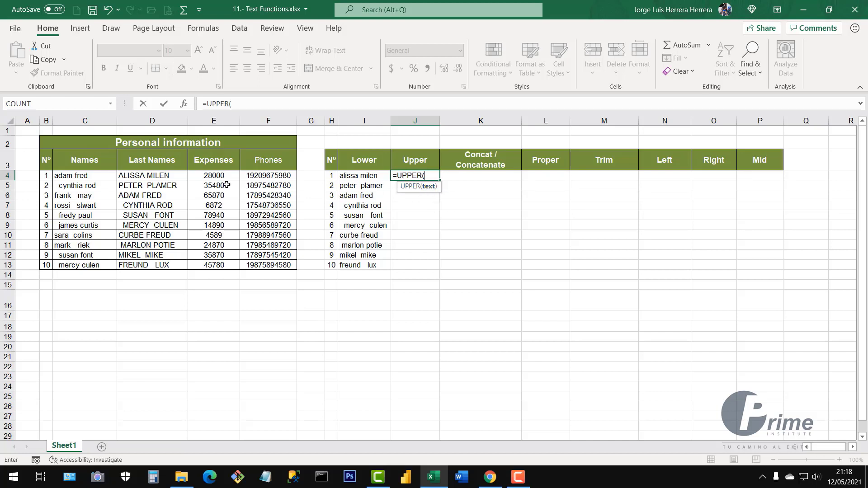
pyautogui.click(83, 176)
pyautogui.press('Return')
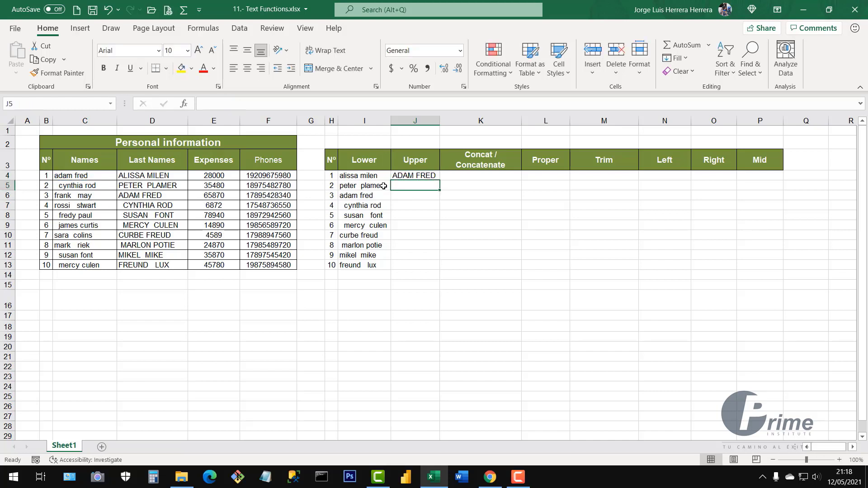
# Step: Fill the UPPER formula from J4 down to J13 and widen column J to fit the uppercase text
pyautogui.click(413, 177)
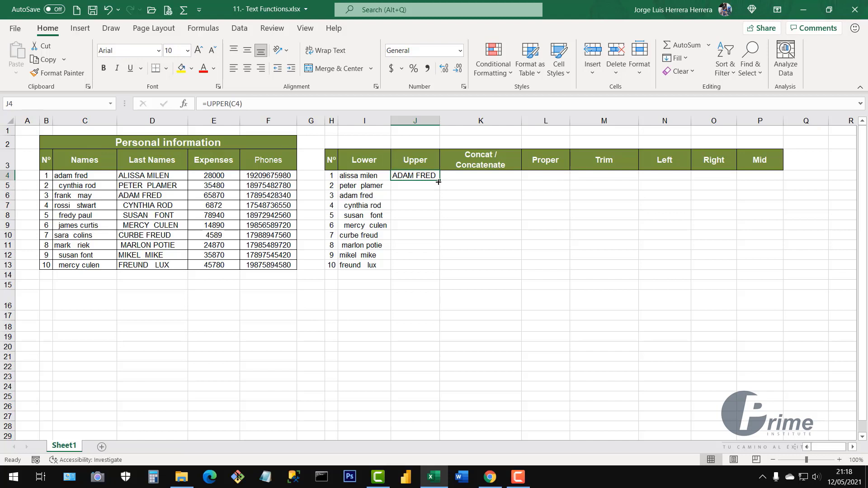
pyautogui.moveTo(439, 181); pyautogui.dragTo(440, 270)
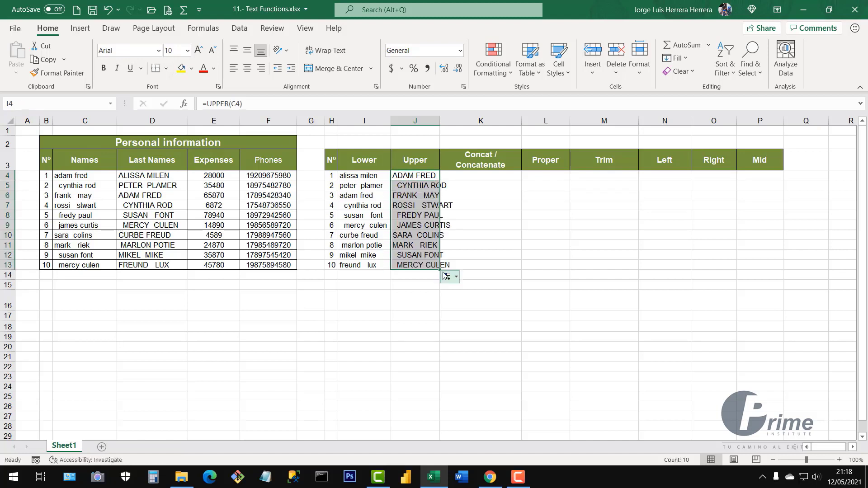
pyautogui.moveTo(439, 120); pyautogui.dragTo(458, 119)
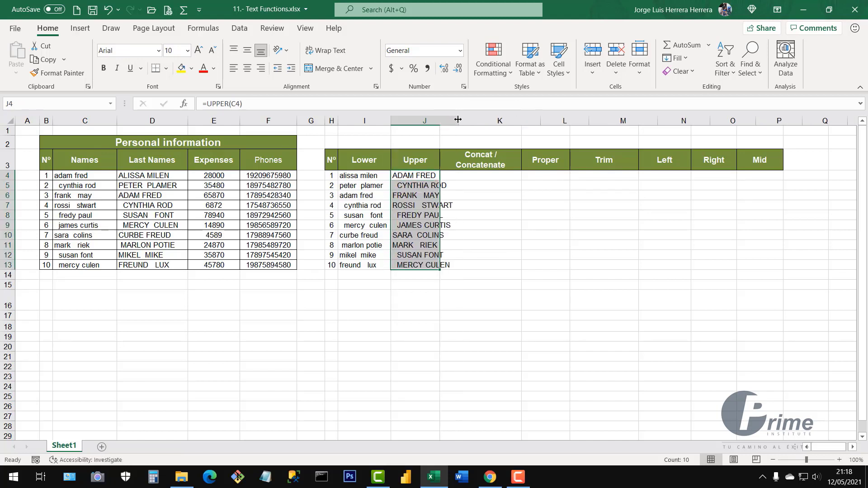
pyautogui.click(420, 235)
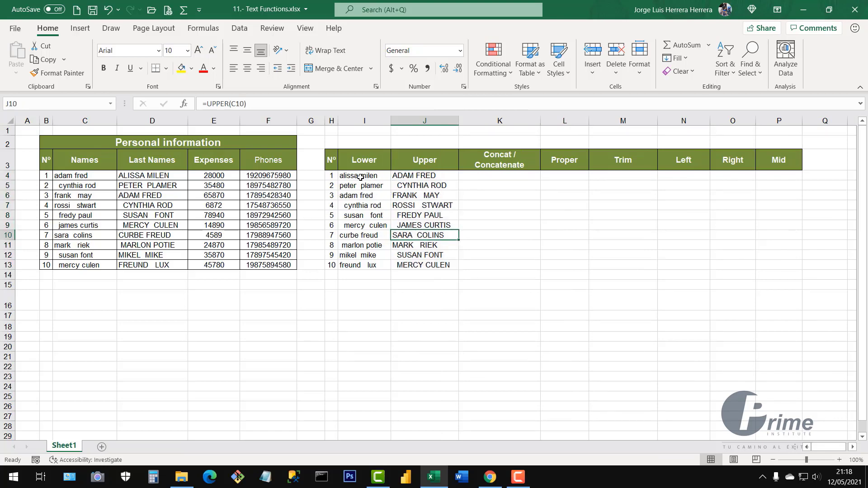
# Step: Examine the Lower and Upper columns and the empty Concat / Concatenate column
pyautogui.moveTo(360, 177); pyautogui.dragTo(358, 235)
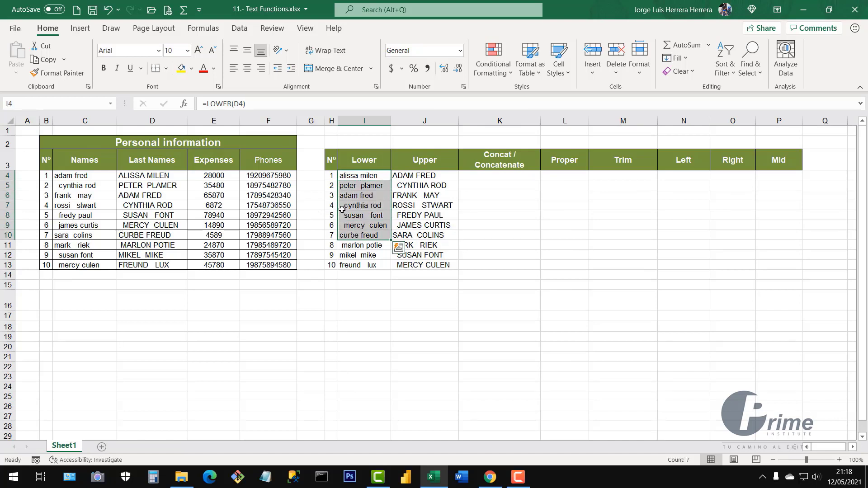
pyautogui.click(410, 203)
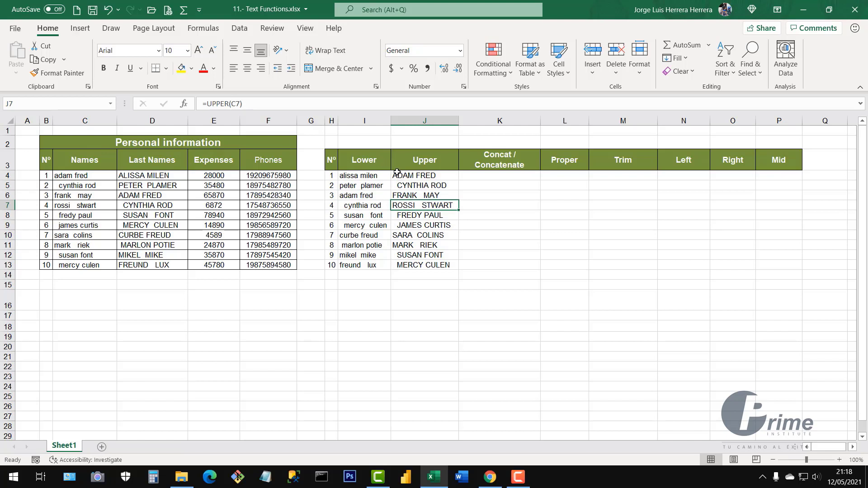
pyautogui.click(386, 207)
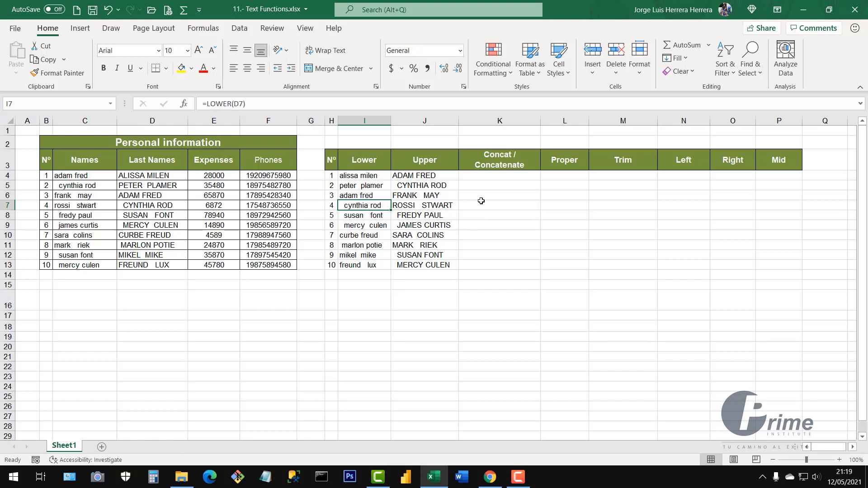
pyautogui.click(485, 177)
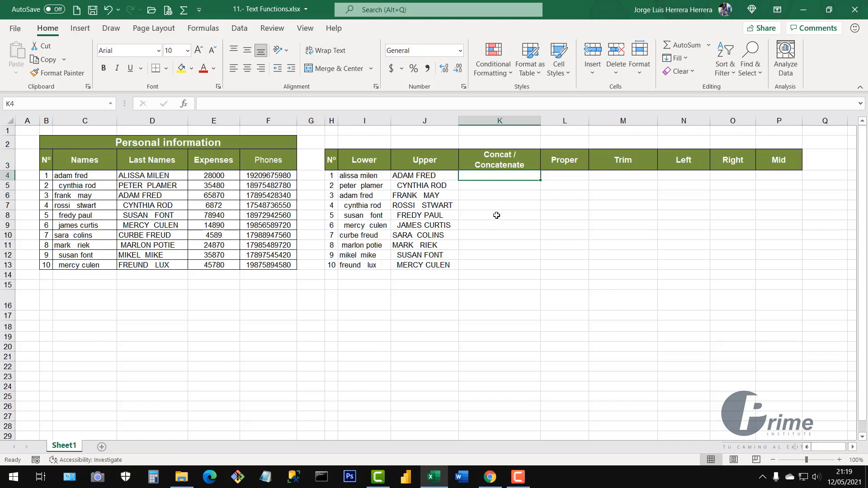
pyautogui.click(499, 167)
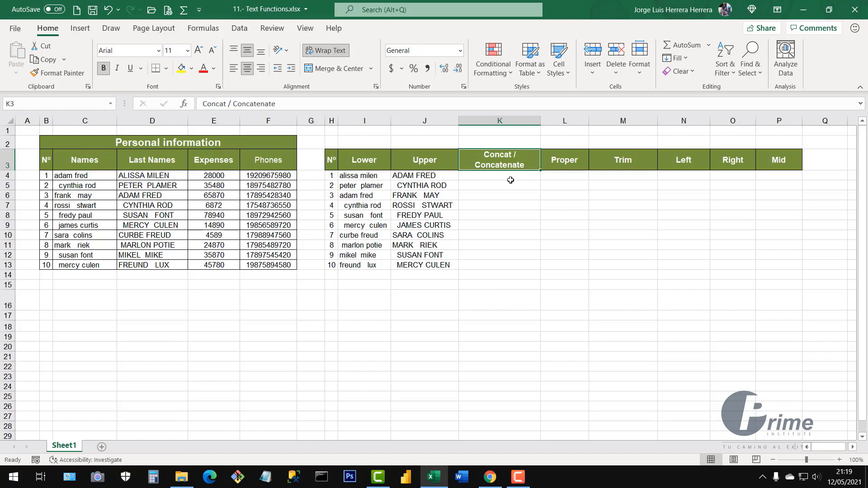
# Step: Enter the formula =CONCAT(I4," ",J4) in cell K4 to join the first Lower and Upper entries with a space
pyautogui.click(492, 178)
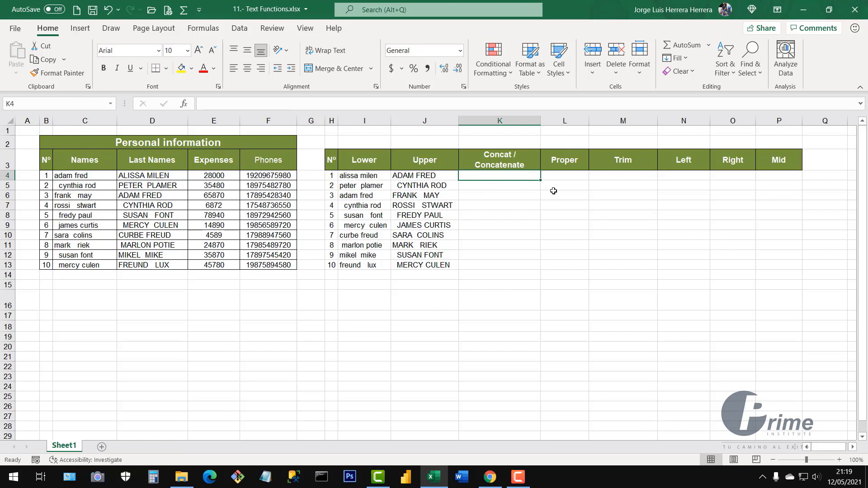
pyautogui.write('=conca')
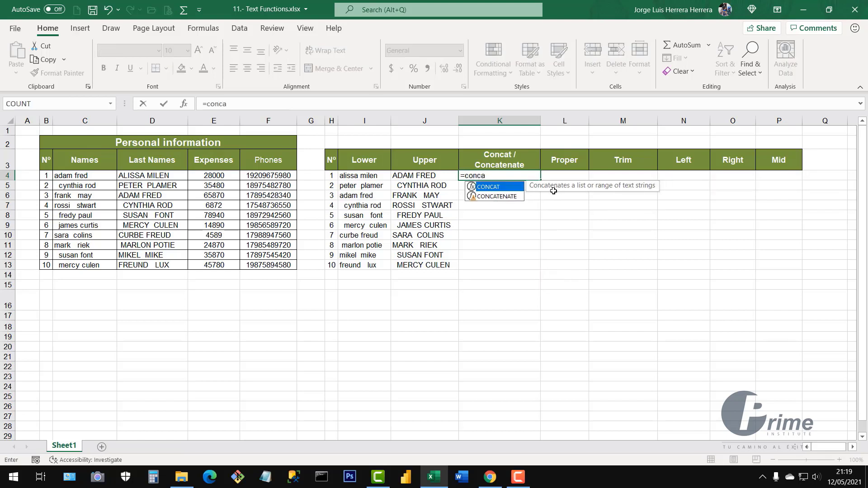
pyautogui.doubleClick(488, 186)
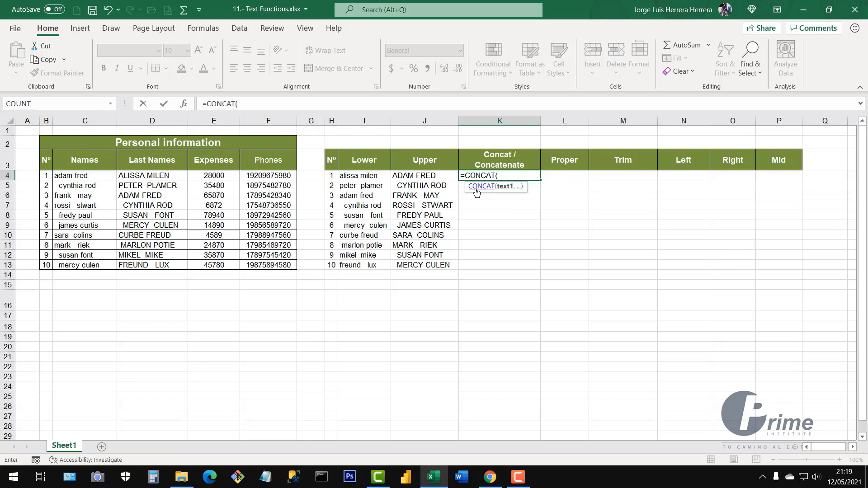
pyautogui.click(364, 176)
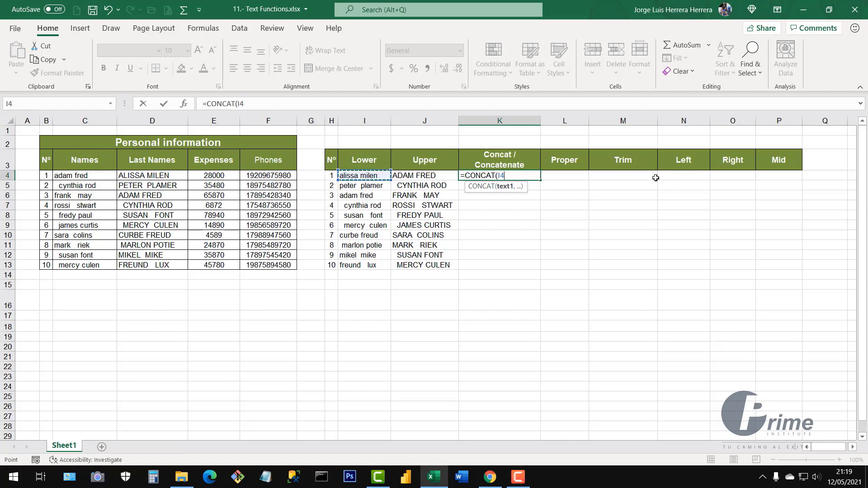
pyautogui.write('," ",')
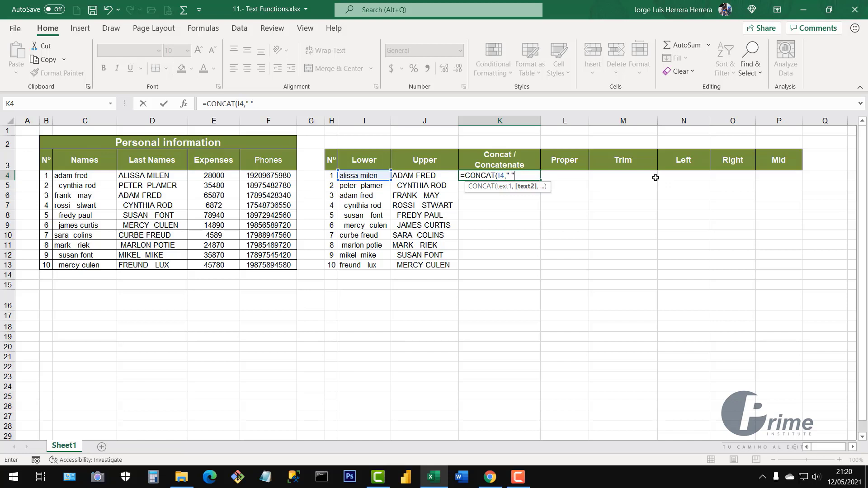
pyautogui.write(',')
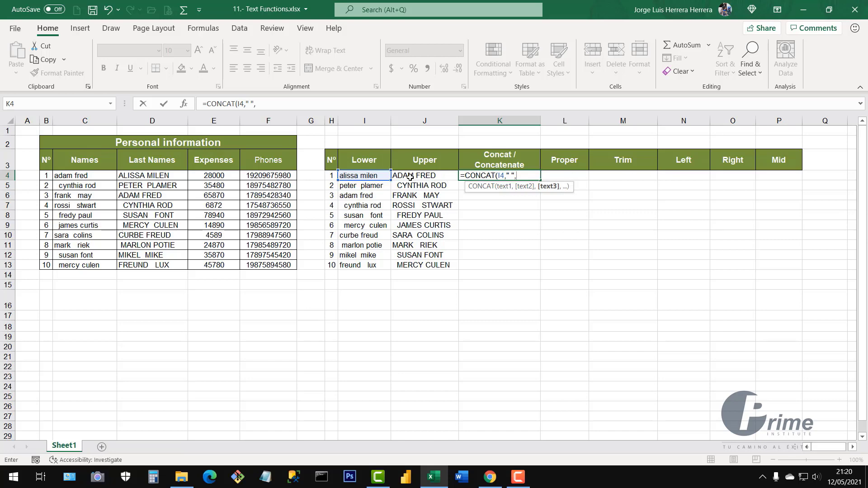
pyautogui.click(435, 176)
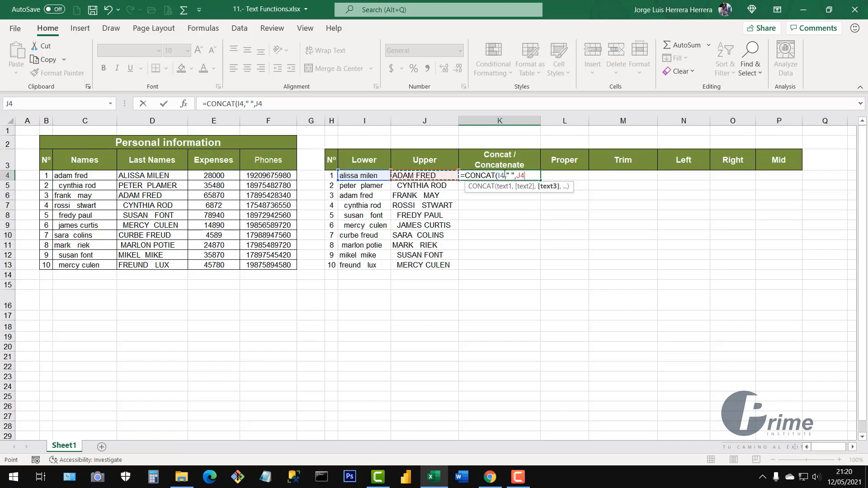
pyautogui.doubleClick(499, 175)
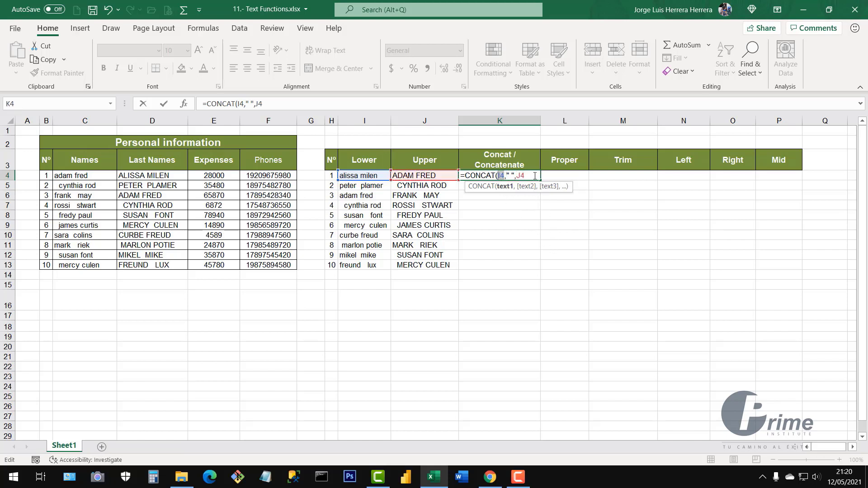
pyautogui.doubleClick(521, 175)
pyautogui.write(')')
pyautogui.press('Return')
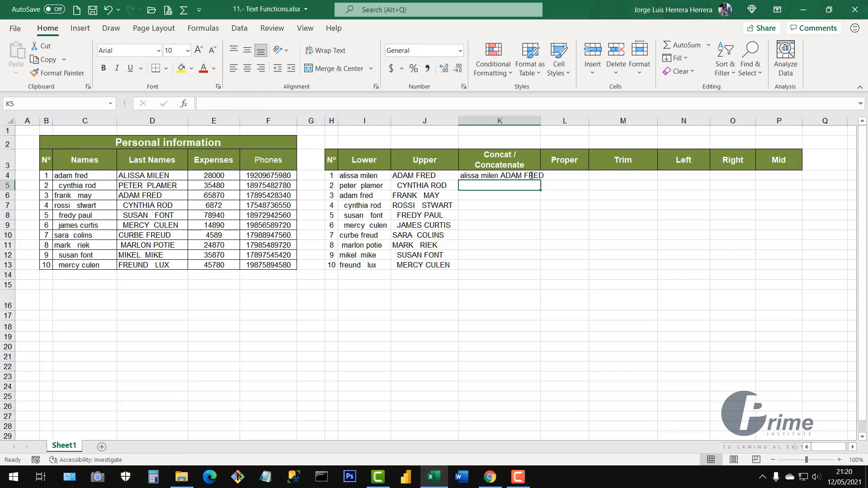
# Step: Fill the CONCAT formula from K4 down to K13 and widen column K to fit the combined text
pyautogui.moveTo(540, 123); pyautogui.dragTo(550, 123)
pyautogui.click(511, 173)
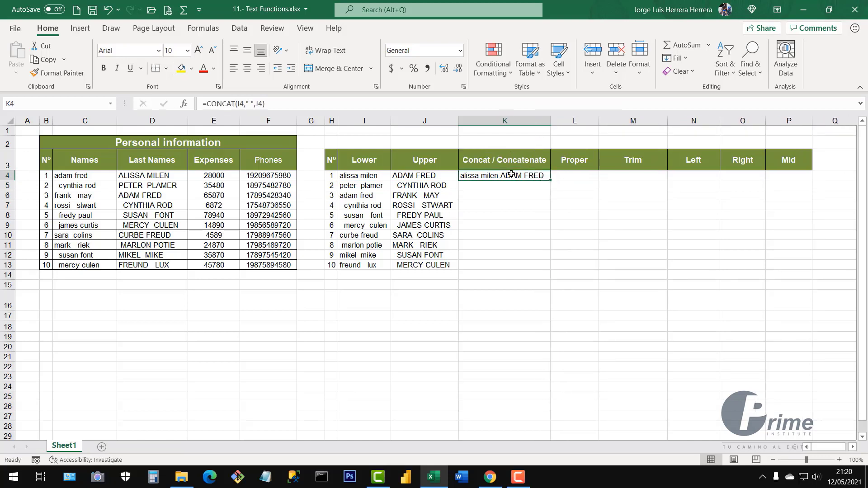
pyautogui.doubleClick(551, 179)
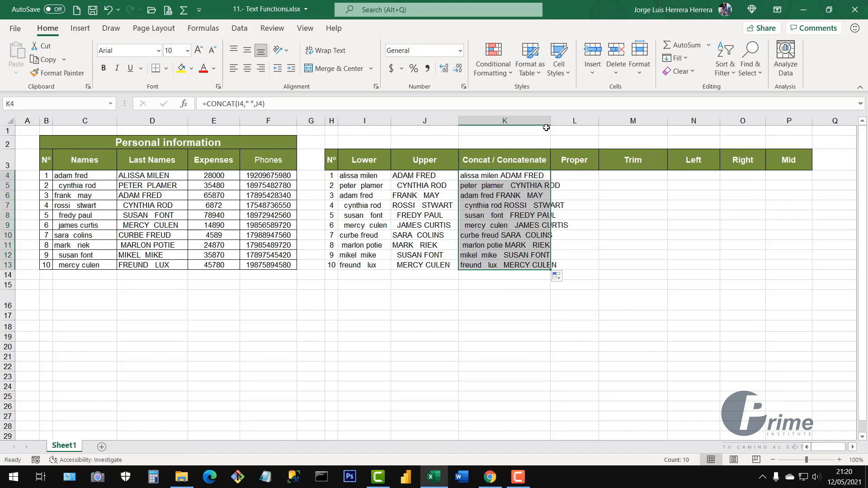
pyautogui.moveTo(550, 121); pyautogui.dragTo(572, 121)
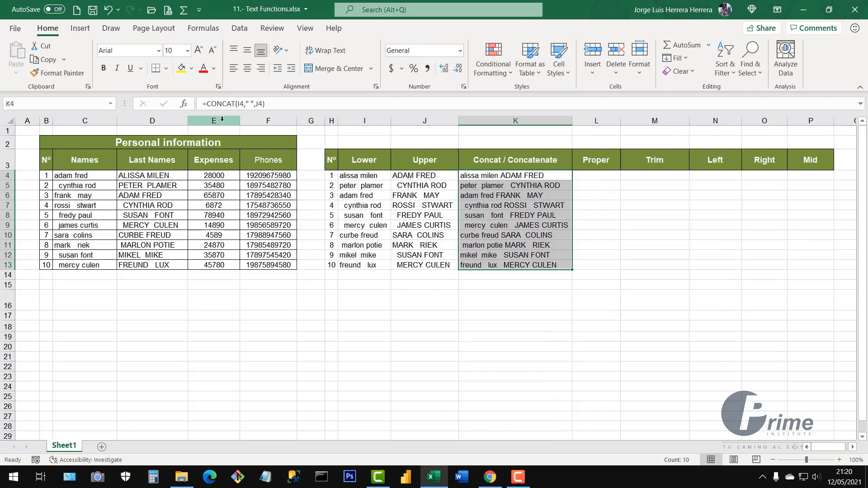
# Step: Clear the CONCAT formulas from cells K4:K13
pyautogui.moveTo(514, 175); pyautogui.dragTo(516, 263)
pyautogui.press('Delete')
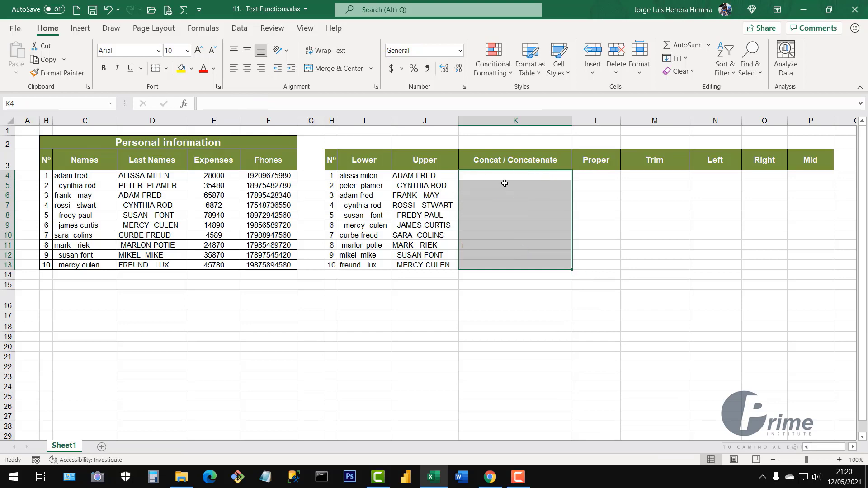
# Step: Begin a CONCATENATE formula in cell K4 with the first Lower entry, I4, as its first text argument
pyautogui.click(496, 179)
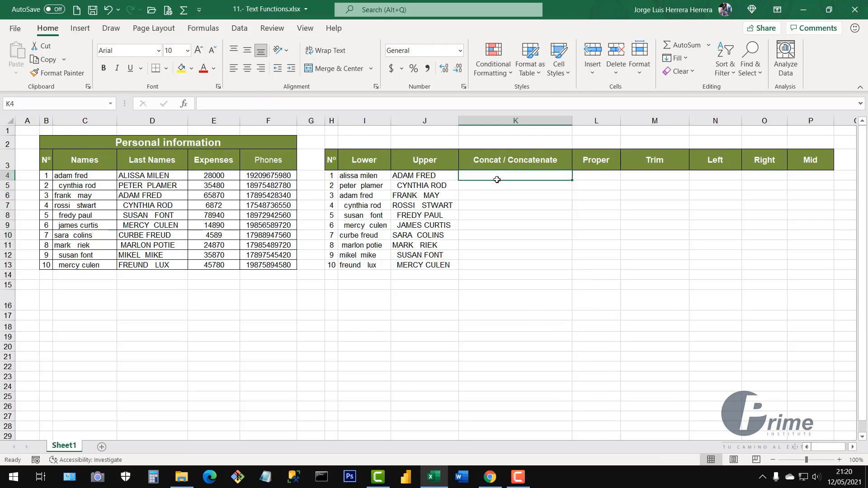
pyautogui.write('=con')
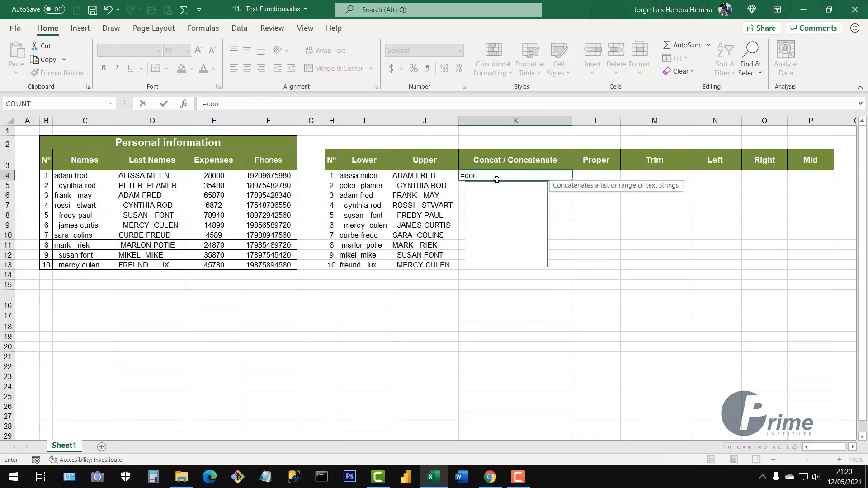
pyautogui.write('ca')
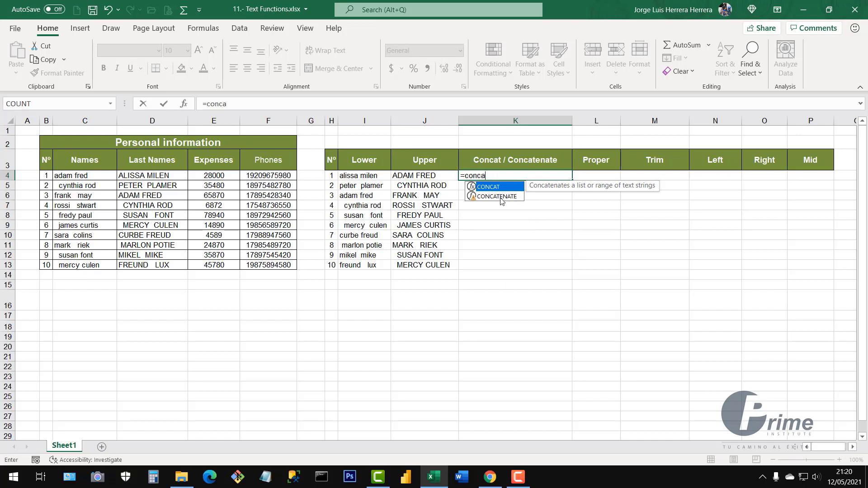
pyautogui.doubleClick(501, 199)
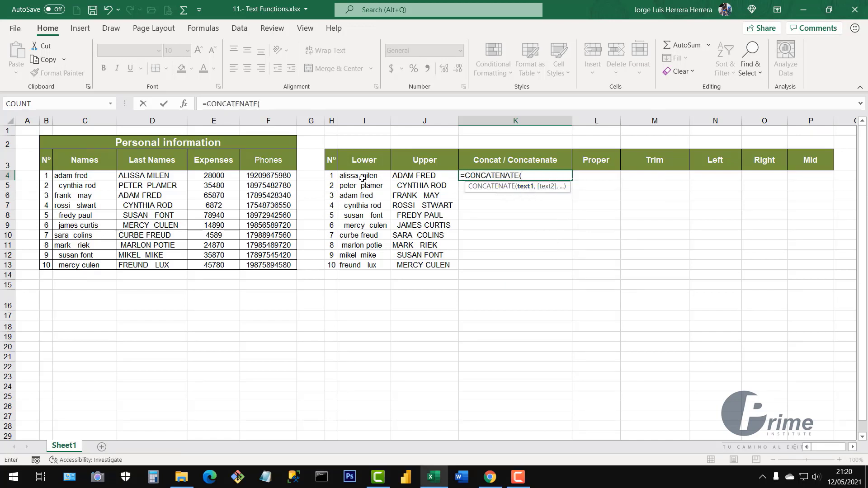
pyautogui.click(379, 177)
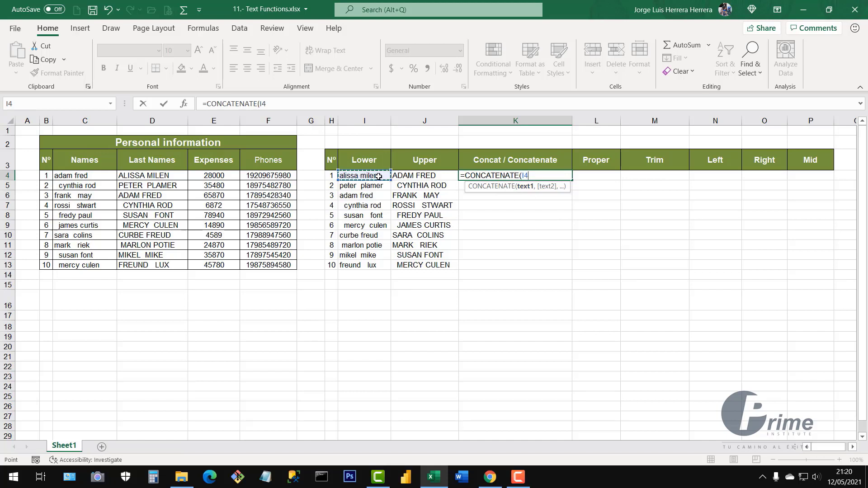
# Step: Complete the CONCATENATE formula in K4 as =CONCATENATE(I4,J4), joining the Lower and Upper values of the first row
pyautogui.write(',')
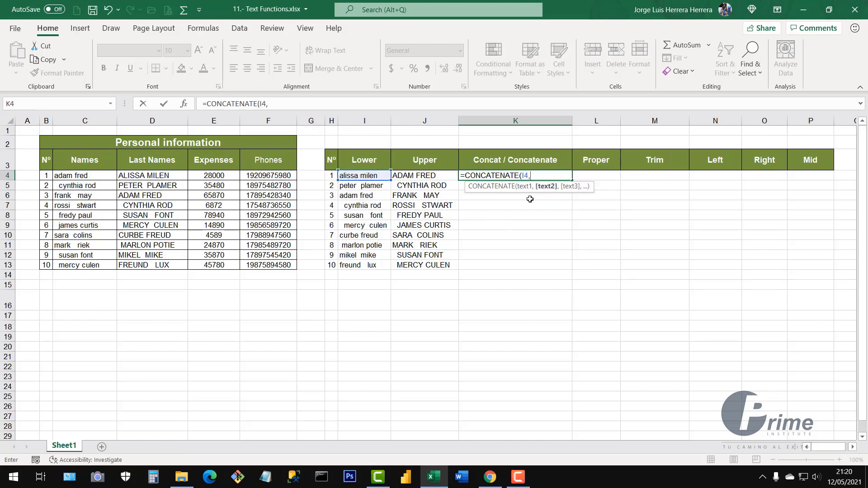
pyautogui.click(417, 177)
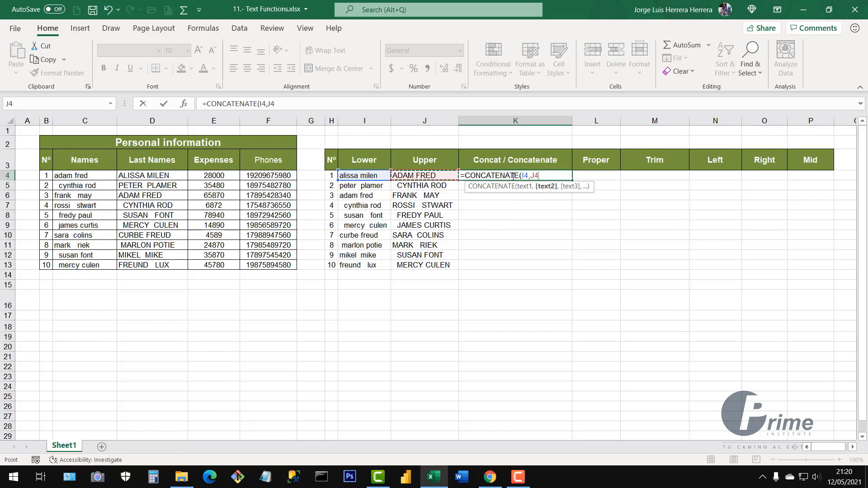
pyautogui.write(')')
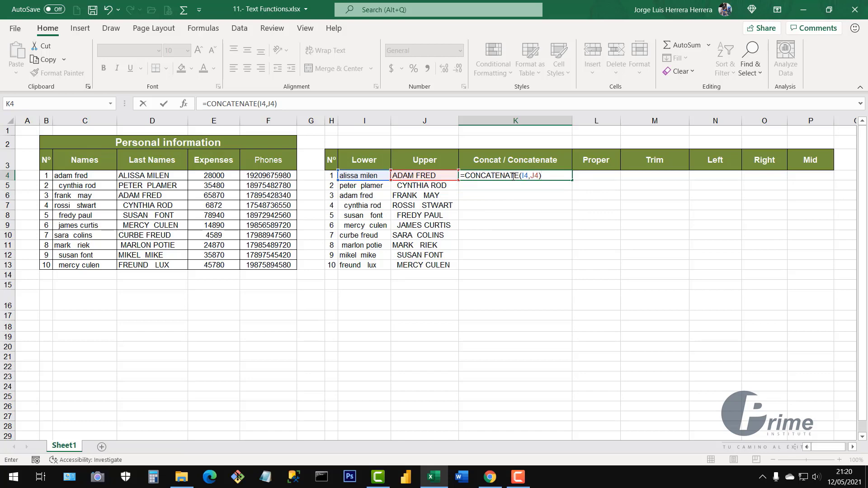
pyautogui.press('Return')
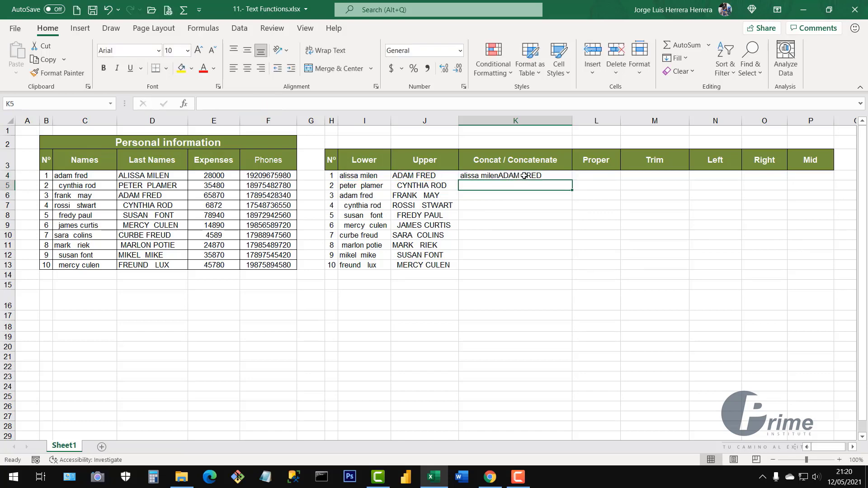
# Step: Try filling the K4 formula down to K13, check a copied cell, and undo the fill
pyautogui.click(523, 176)
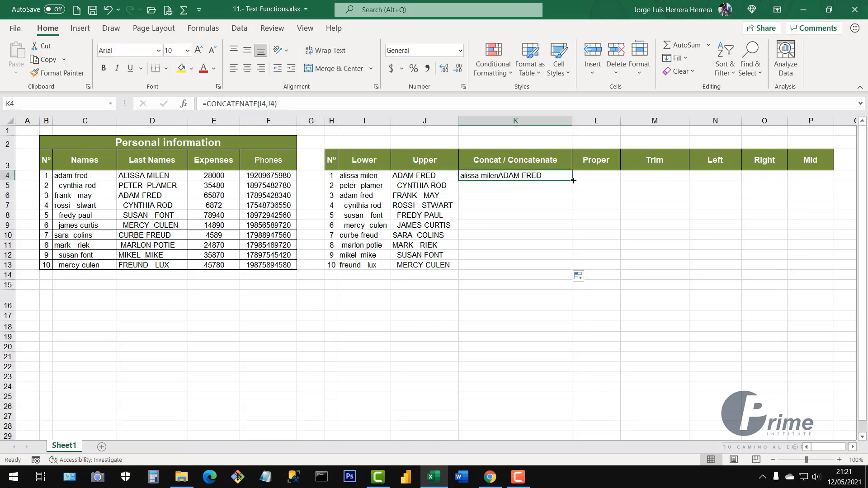
pyautogui.doubleClick(573, 181)
pyautogui.click(514, 254)
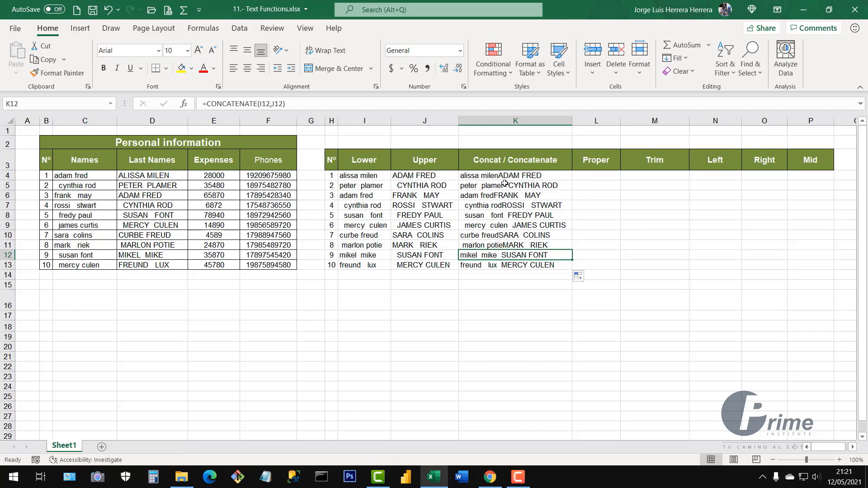
pyautogui.hotkey('ctrl', 'z')
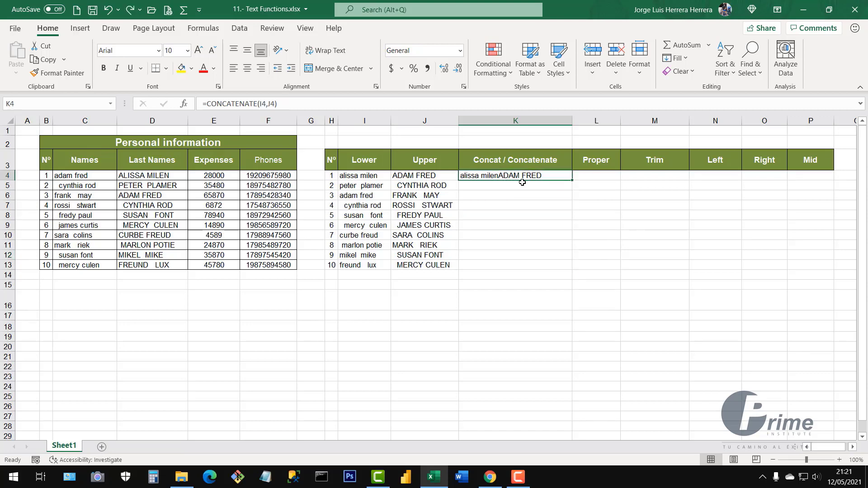
# Step: Insert a quoted space as a separator argument in K4 so the formula reads =CONCATENATE(I4," ",J4)
pyautogui.doubleClick(519, 177)
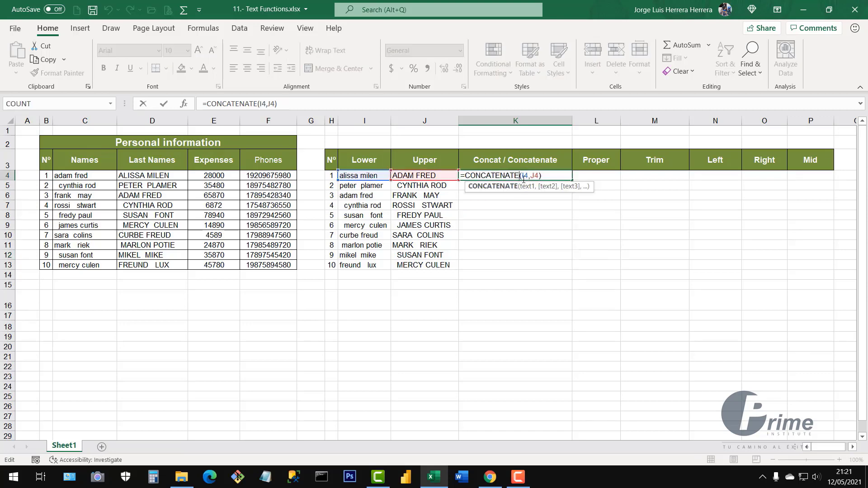
pyautogui.click(531, 176)
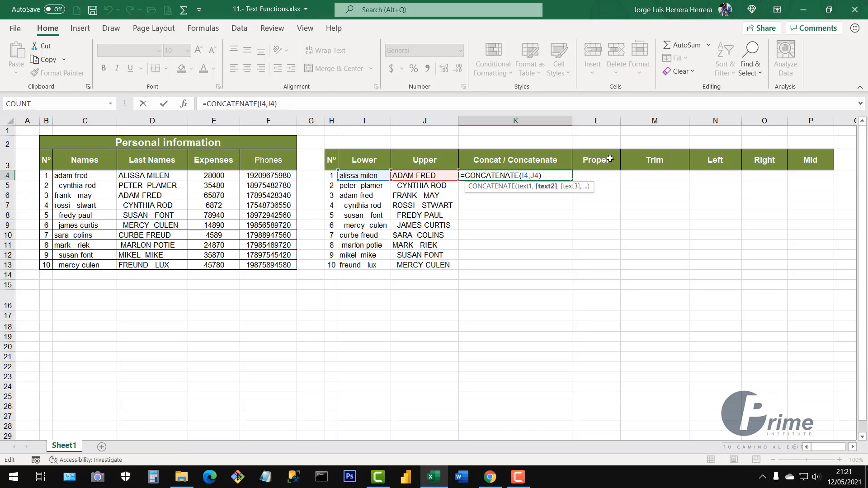
pyautogui.write('" "')
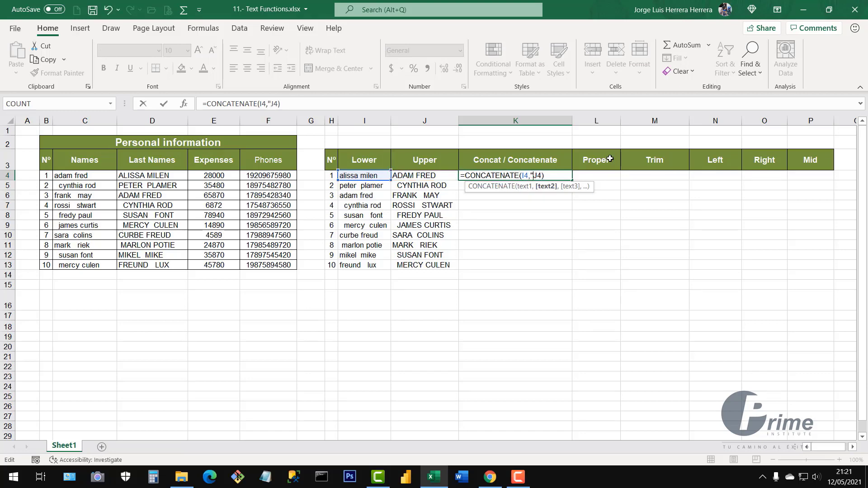
pyautogui.write(',')
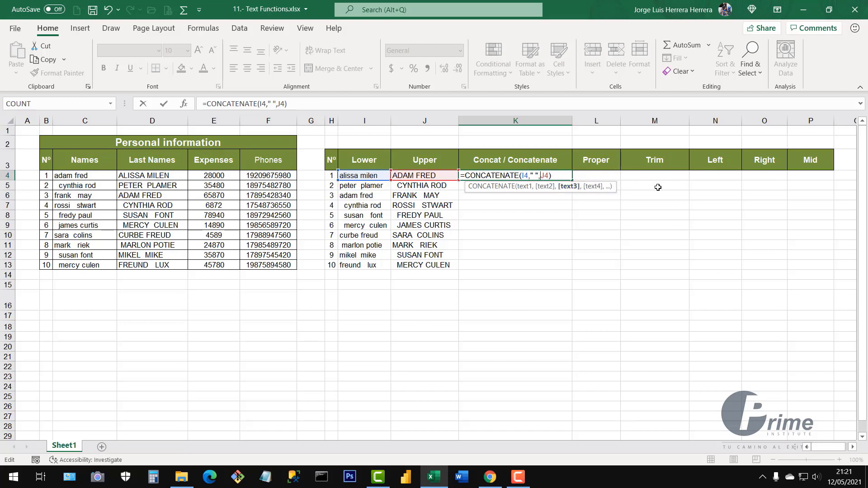
pyautogui.press('Return')
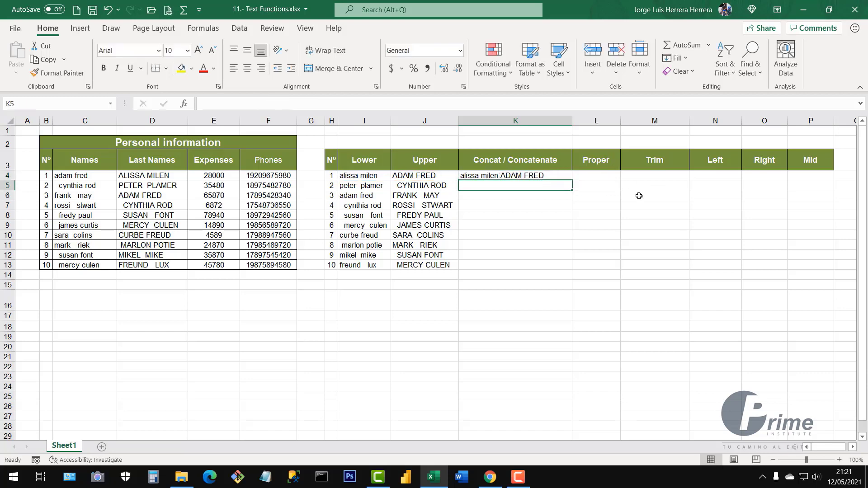
# Step: Fill the K4 formula down the Concat / Concatenate column to K13 and select the filled range K4:K13
pyautogui.click(522, 176)
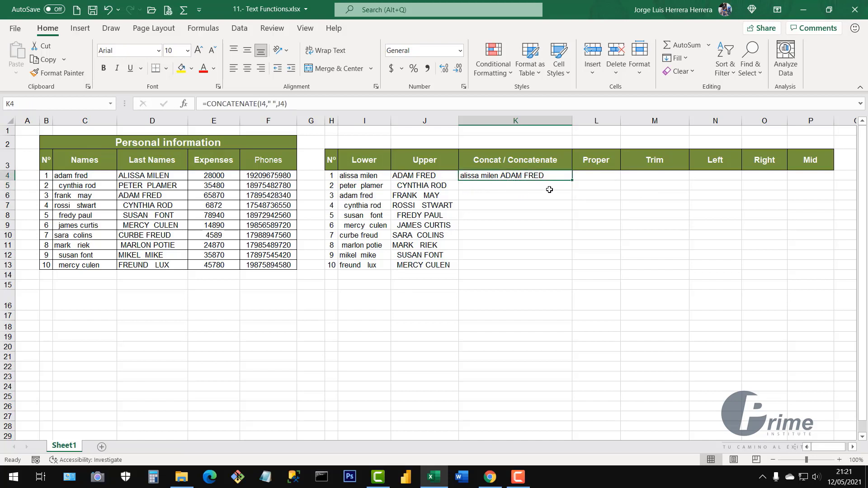
pyautogui.doubleClick(573, 181)
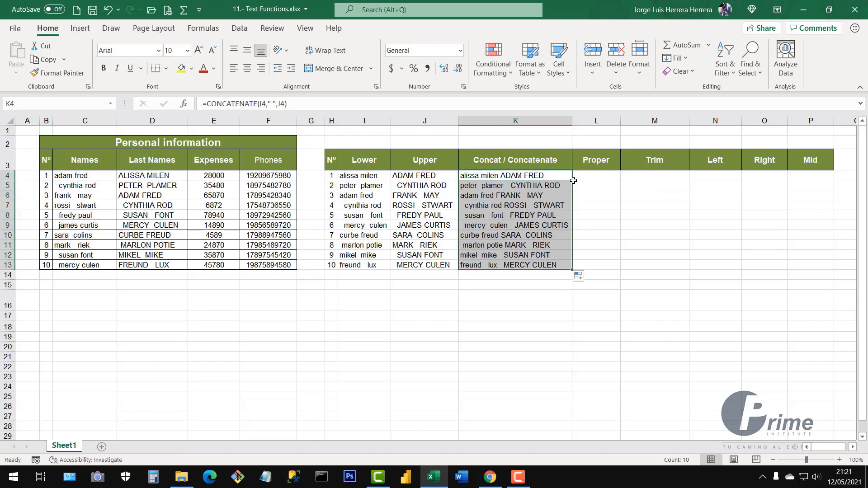
pyautogui.click(489, 177)
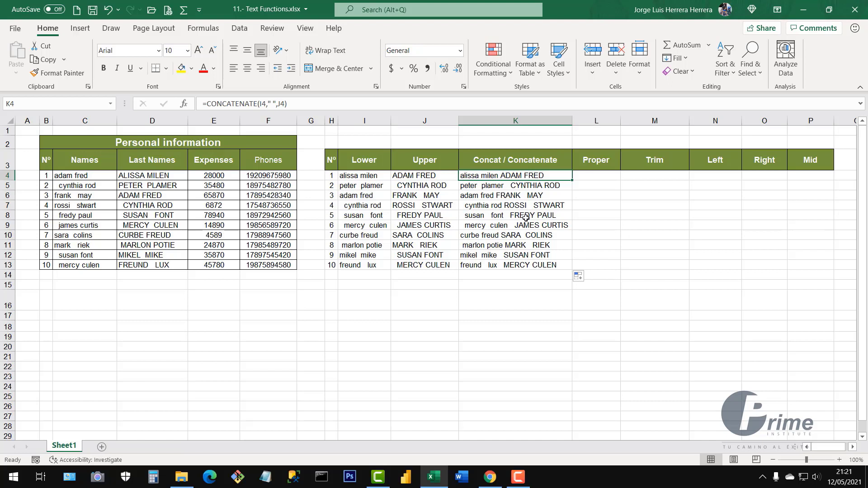
pyautogui.moveTo(548, 178); pyautogui.dragTo(548, 264)
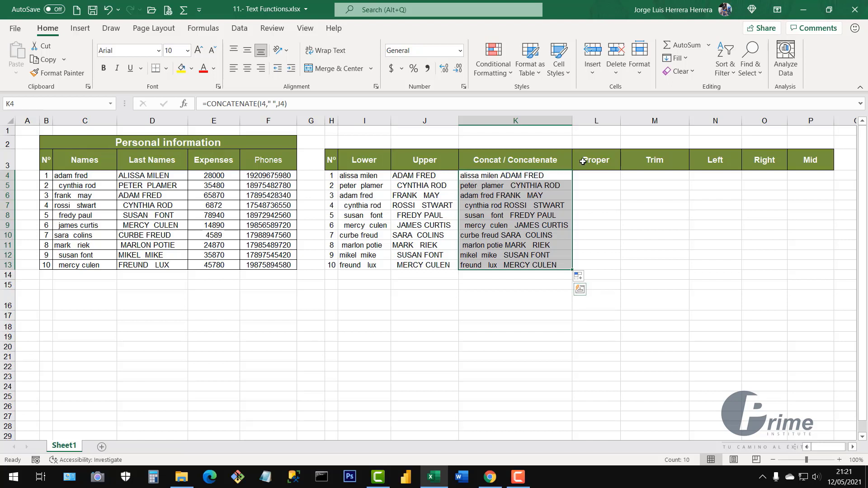
# Step: Widen the Proper column and enter =PROPER(K4) in L4 to capitalize the first row's joined text
pyautogui.click(589, 175)
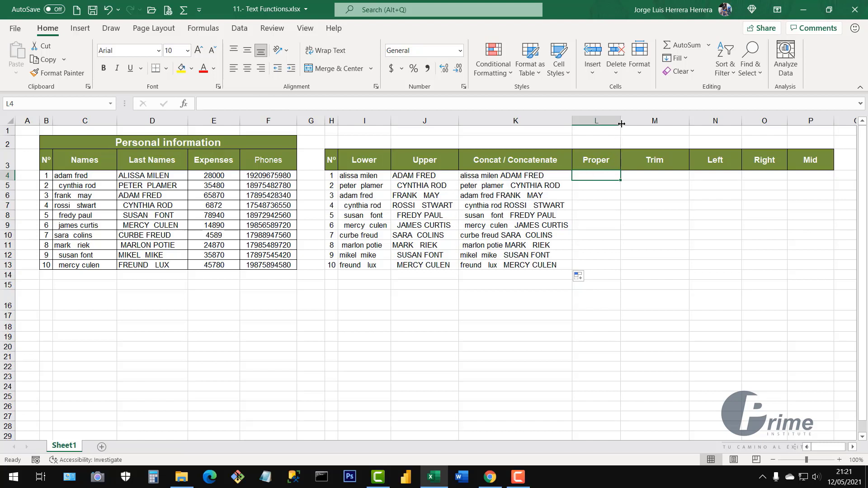
pyautogui.moveTo(621, 124); pyautogui.dragTo(652, 123)
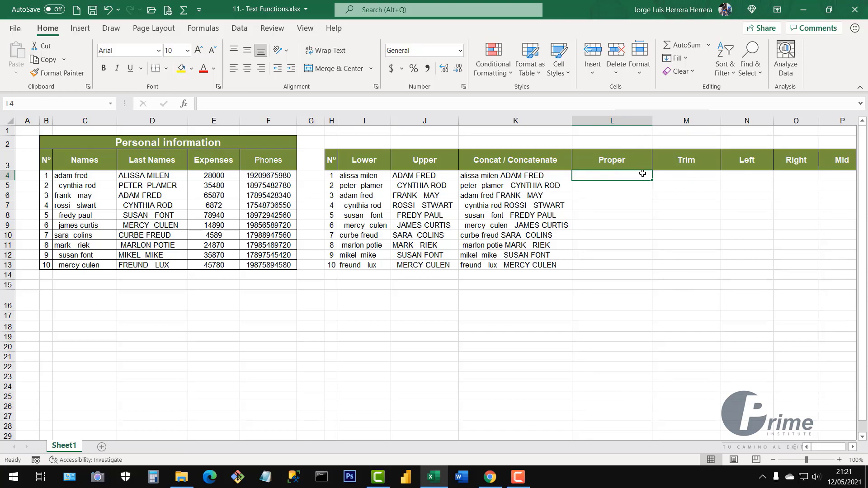
pyautogui.write('=')
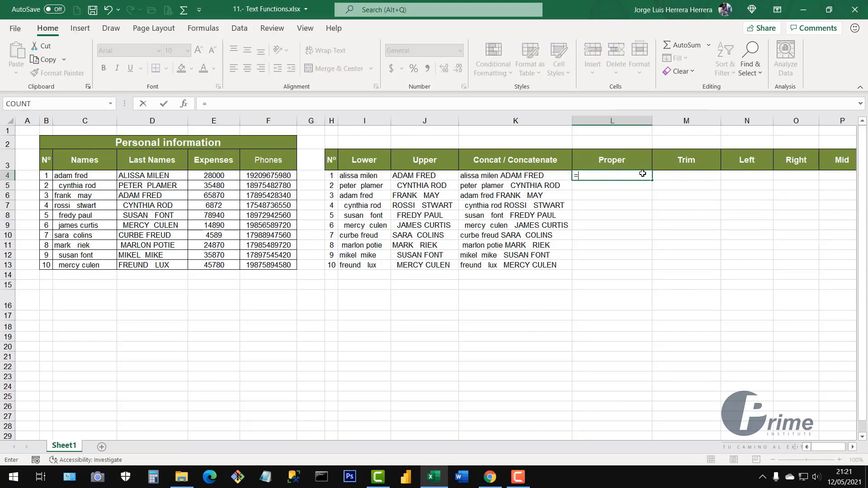
pyautogui.write('pro')
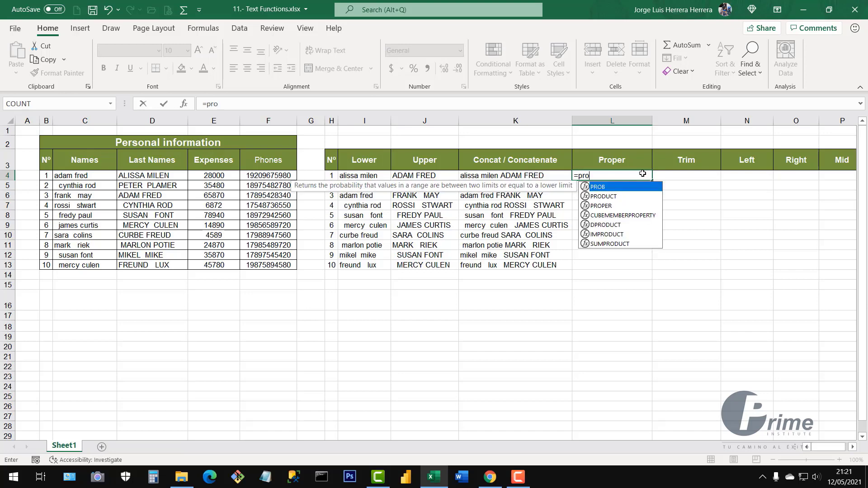
pyautogui.doubleClick(604, 206)
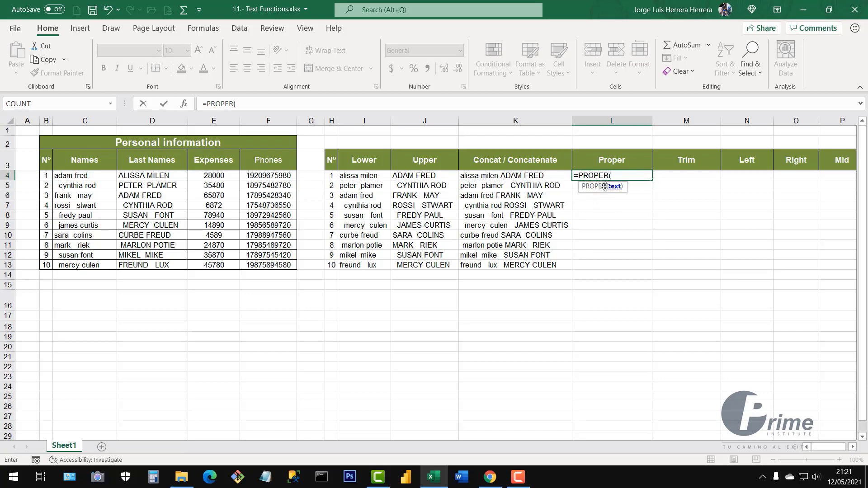
pyautogui.click(518, 177)
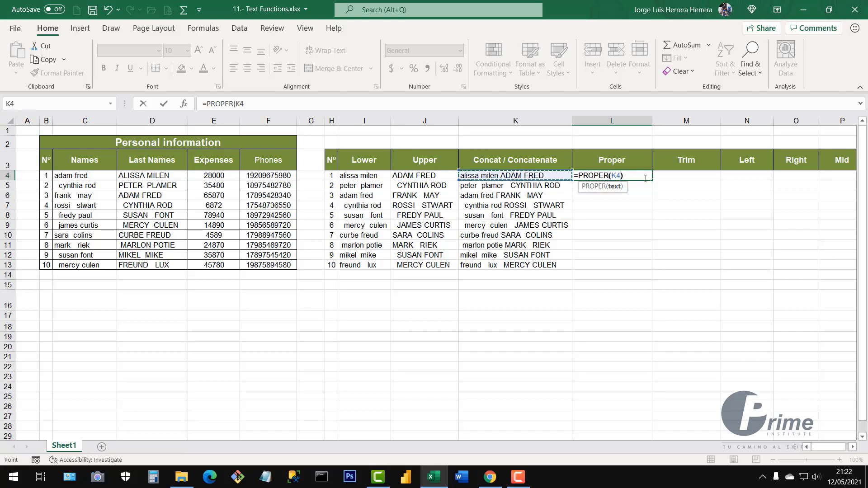
pyautogui.write(')')
pyautogui.press('Return')
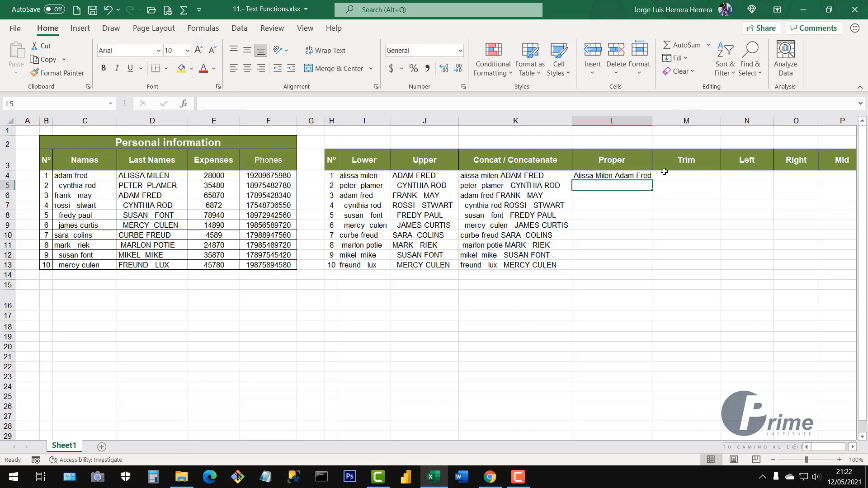
# Step: Fill the L4 formula down to L13 and widen the Proper column further to fit the full names
pyautogui.moveTo(653, 124); pyautogui.dragTo(660, 123)
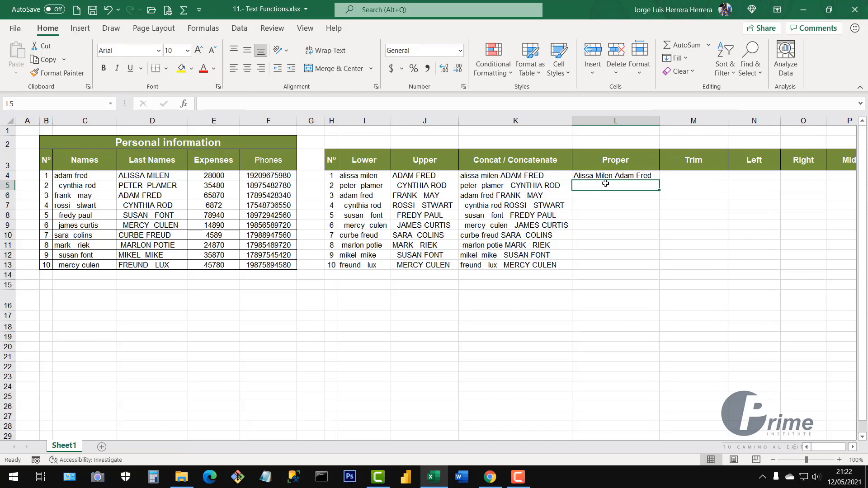
pyautogui.click(587, 178)
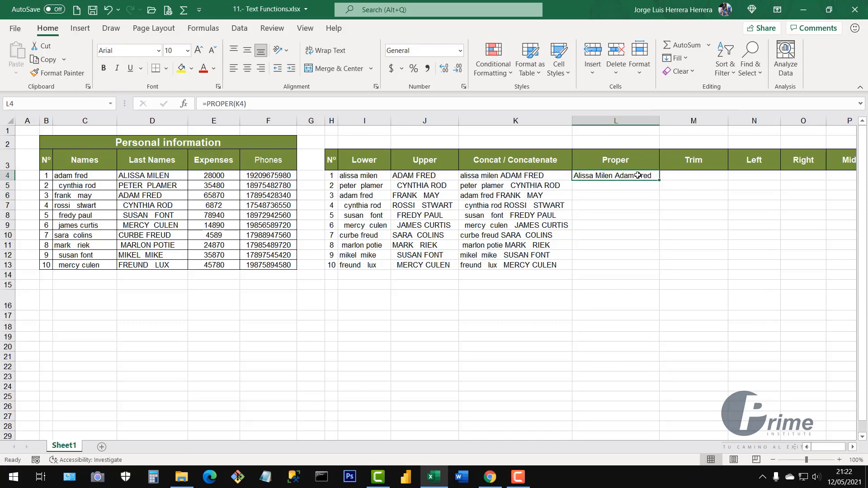
pyautogui.doubleClick(660, 181)
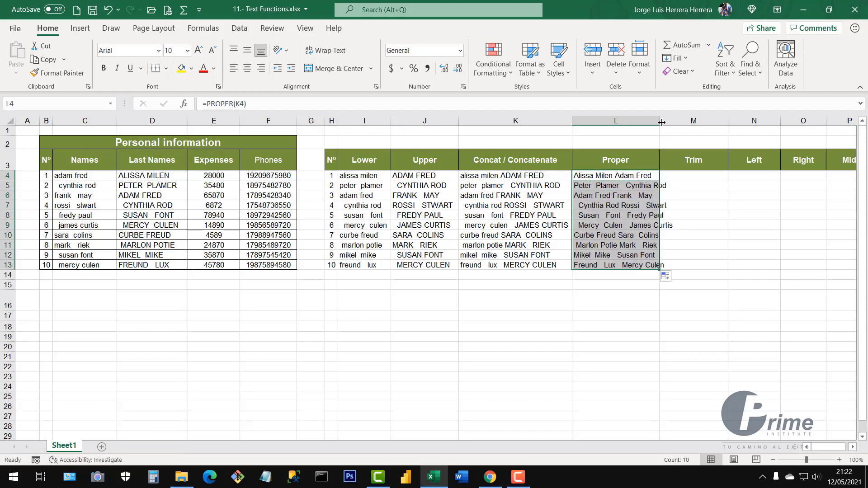
pyautogui.moveTo(659, 120); pyautogui.dragTo(679, 121)
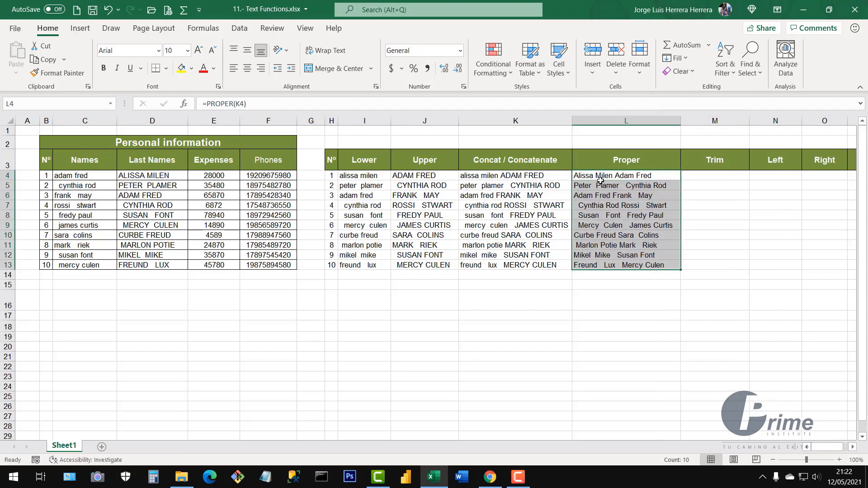
# Step: Examine the spacing before and between the words in the Proper column's cells
pyautogui.click(619, 233)
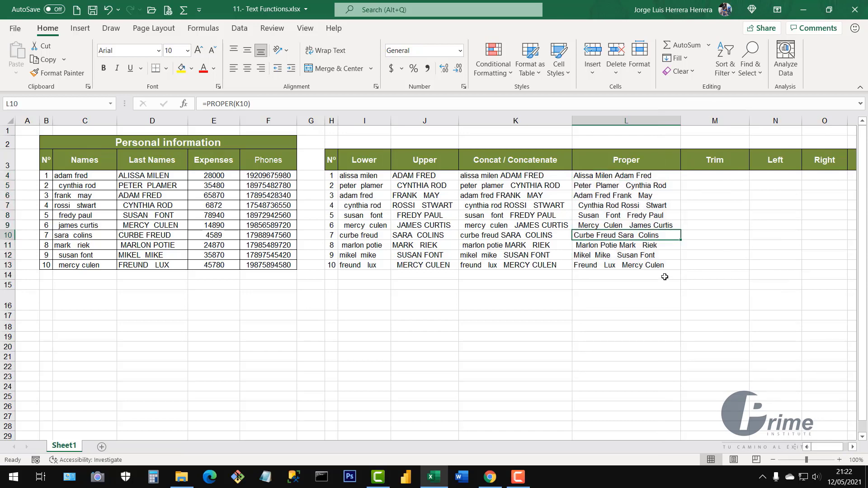
pyautogui.click(635, 195)
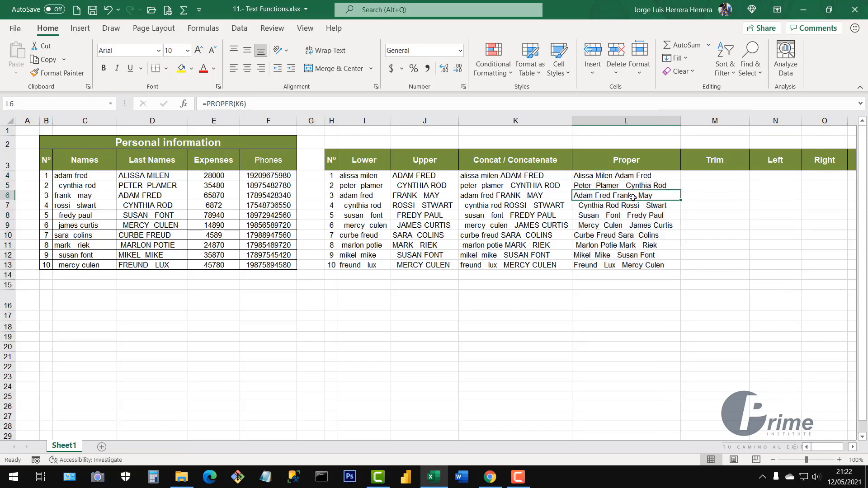
pyautogui.click(577, 208)
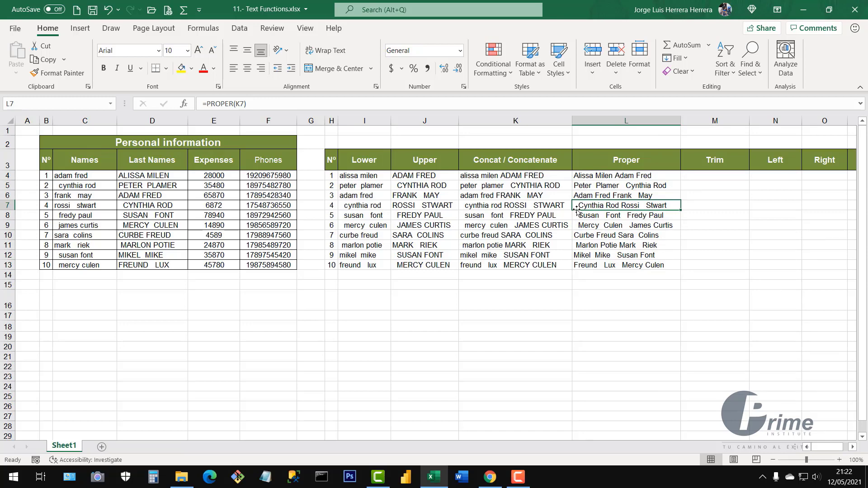
pyautogui.click(576, 217)
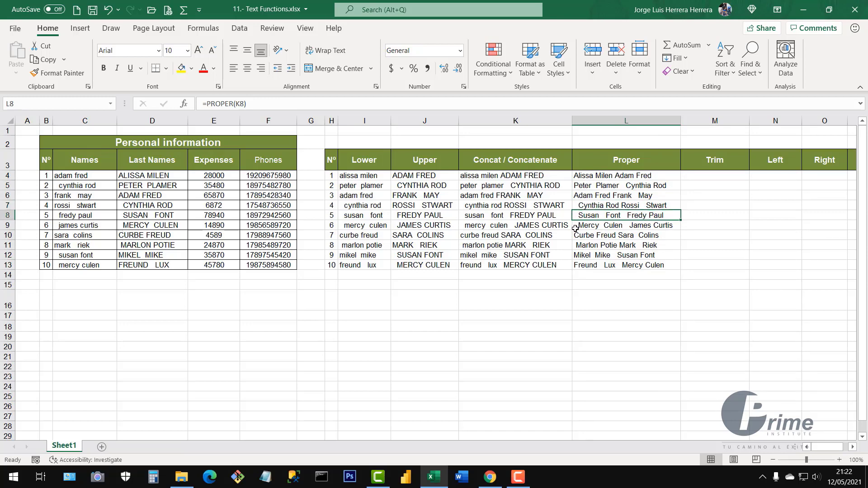
pyautogui.click(576, 228)
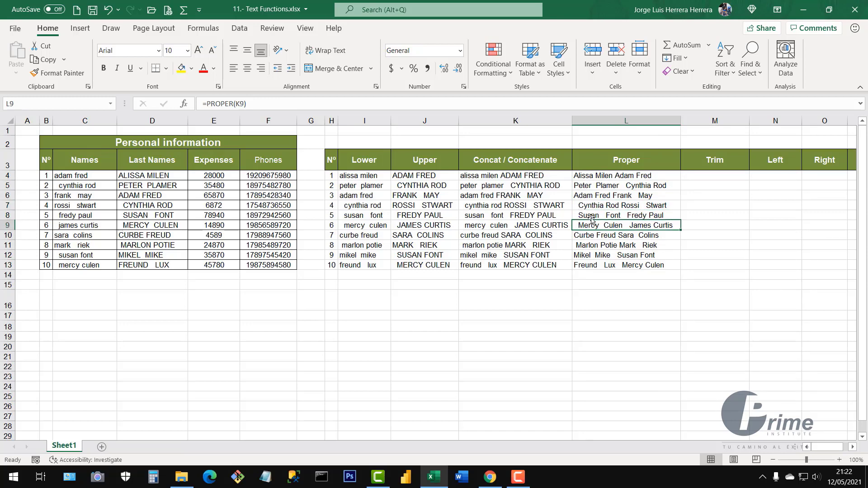
pyautogui.click(623, 185)
pyautogui.click(634, 196)
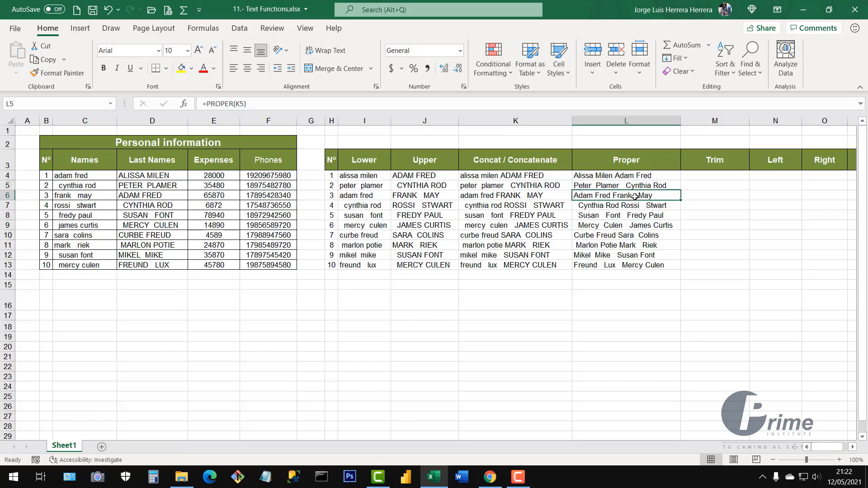
pyautogui.click(623, 214)
pyautogui.click(628, 226)
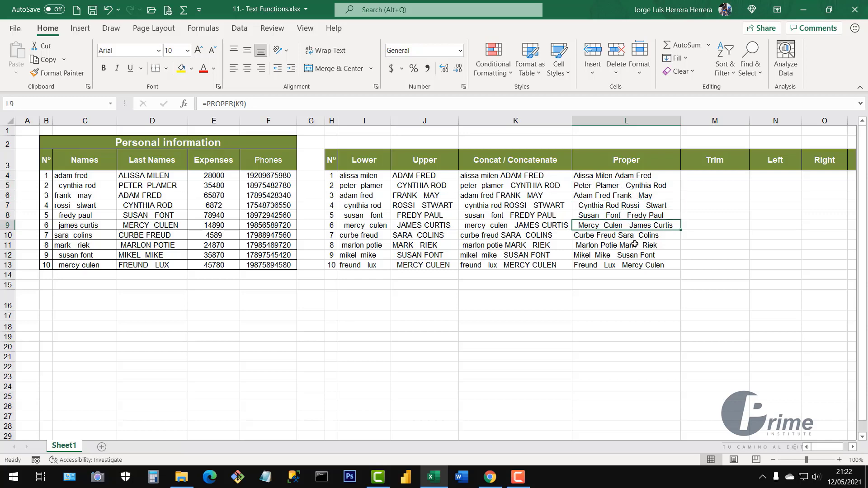
pyautogui.click(637, 244)
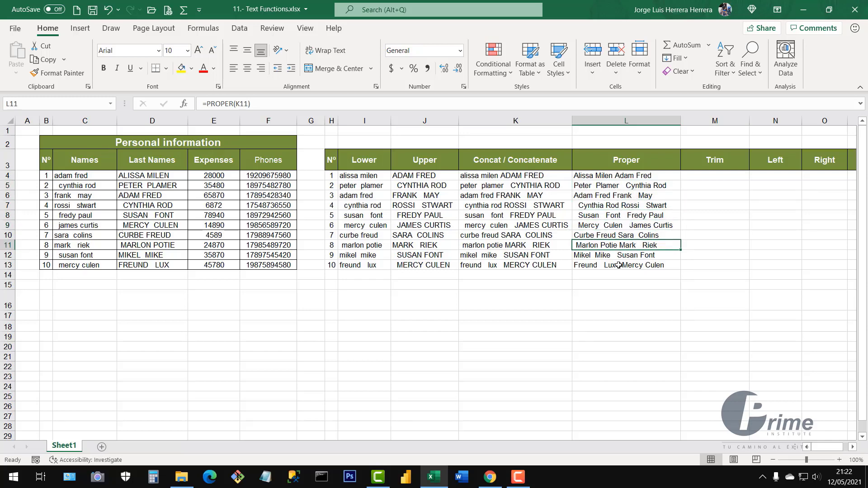
# Step: Enter =TRIM(L4) in M4 to remove the extra spaces from the first row's Proper text
pyautogui.moveTo(610, 180); pyautogui.dragTo(619, 265)
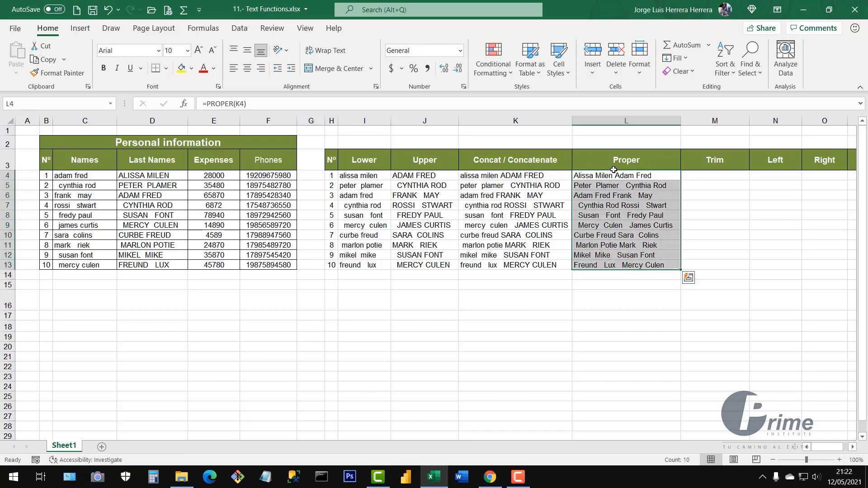
pyautogui.click(706, 176)
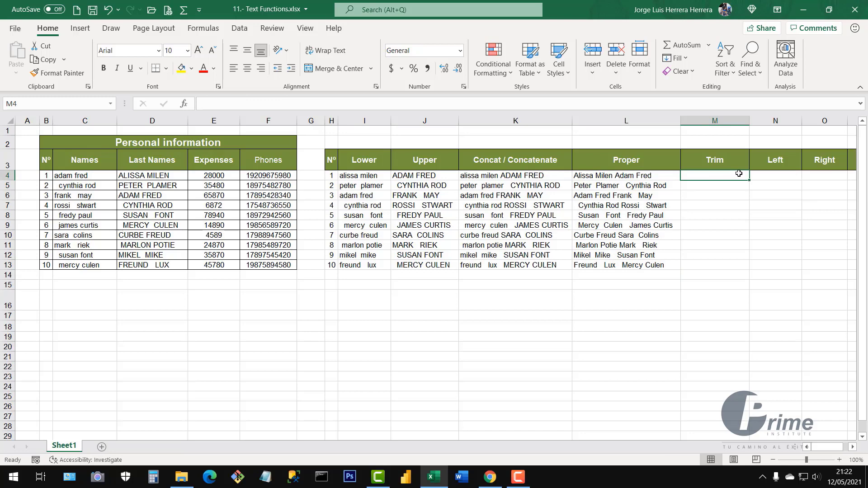
pyautogui.write('=trim')
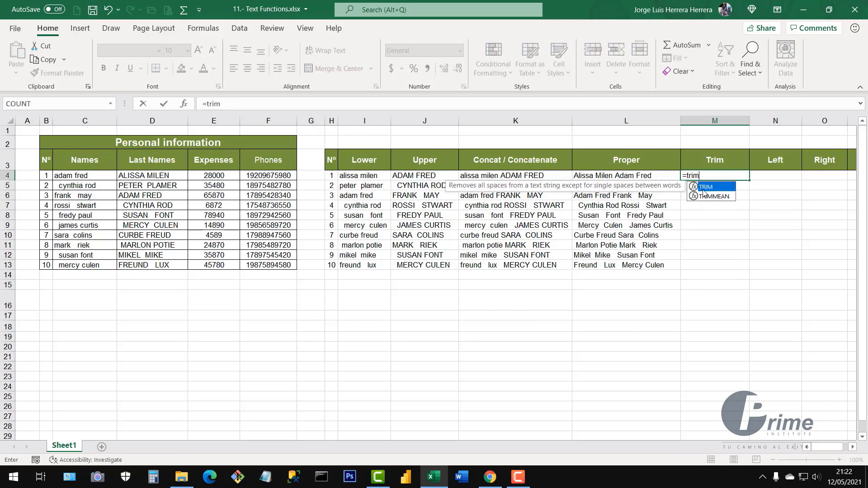
pyautogui.doubleClick(704, 186)
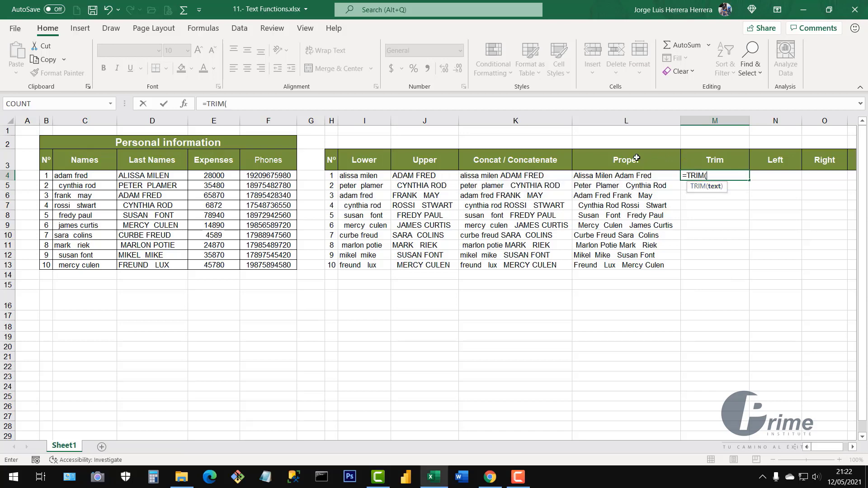
pyautogui.click(611, 175)
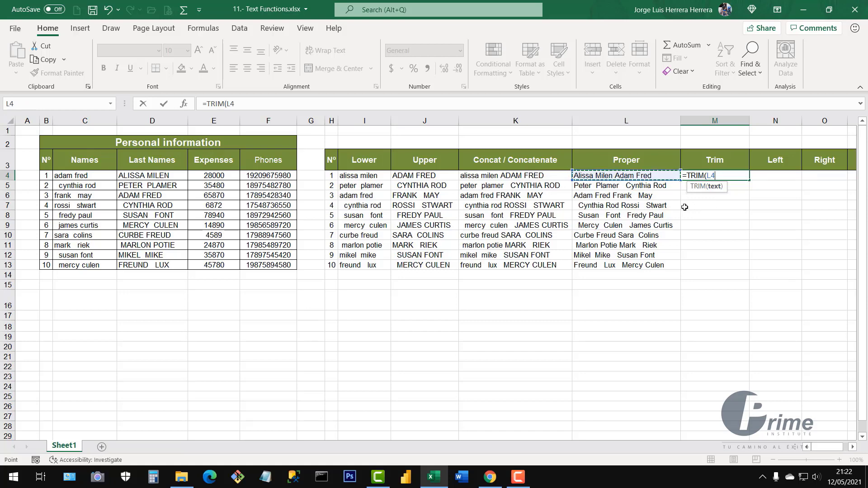
pyautogui.write(')')
pyautogui.press('Return')
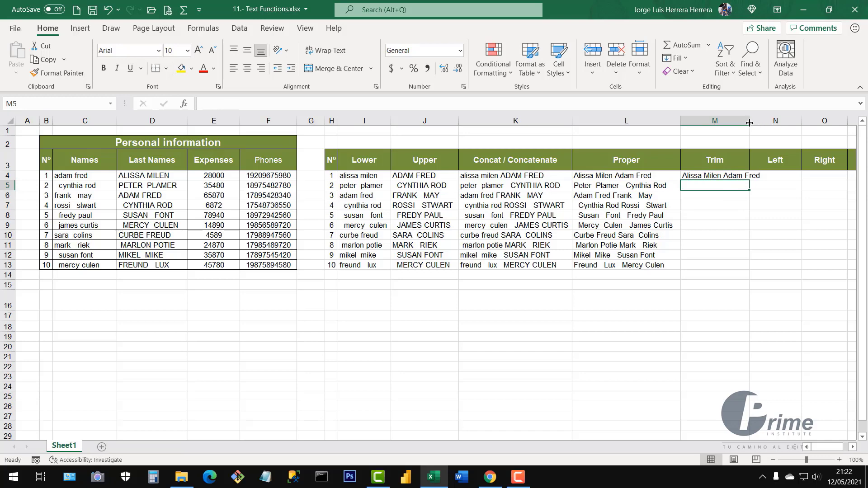
# Step: Fill the M4 formula down to M13 and widen the Trim column to fit the full names
pyautogui.moveTo(749, 123); pyautogui.dragTo(768, 122)
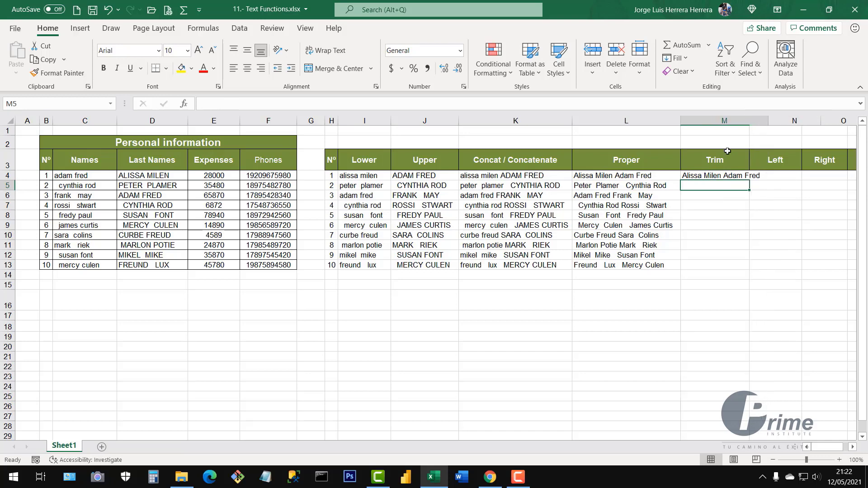
pyautogui.click(601, 179)
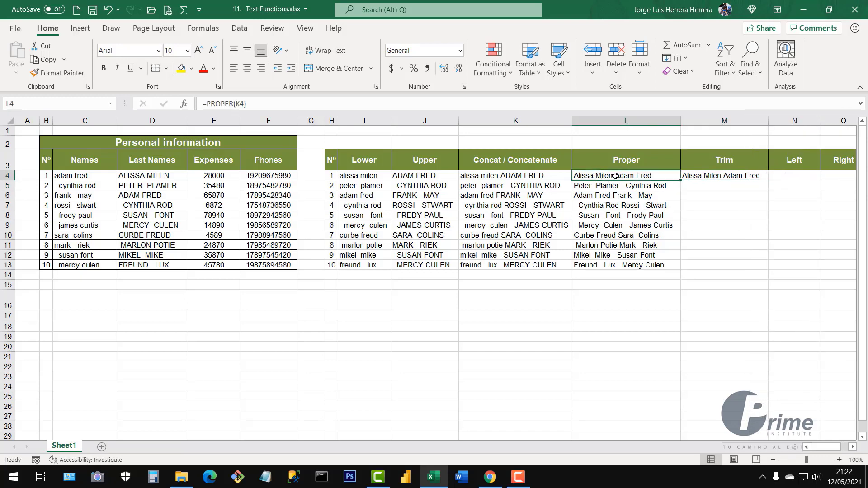
pyautogui.click(759, 176)
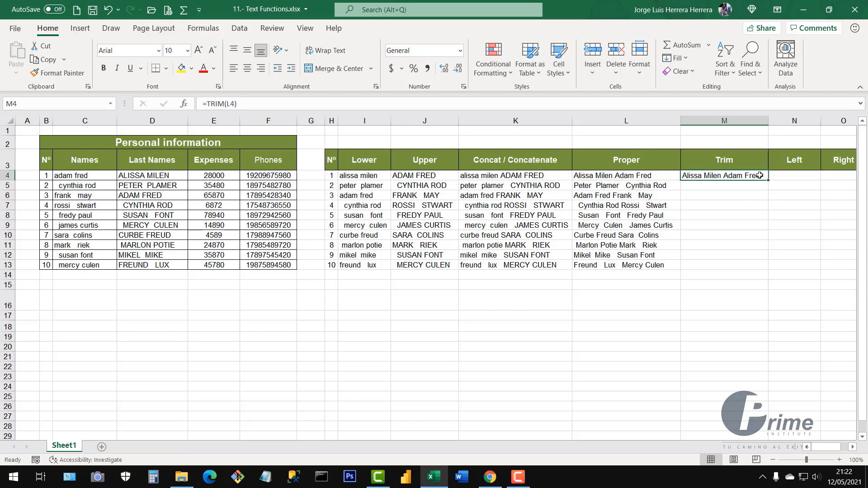
pyautogui.moveTo(769, 180); pyautogui.dragTo(773, 276)
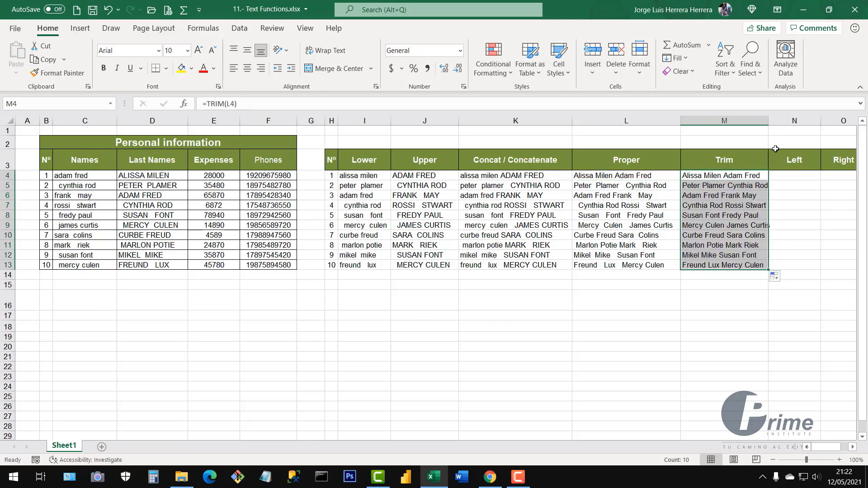
pyautogui.moveTo(770, 121); pyautogui.dragTo(776, 121)
# Step: Compare the Trim column's spacing with the Proper column, and review the Left and Right columns and the first Expenses value
pyautogui.moveTo(698, 176); pyautogui.dragTo(703, 262)
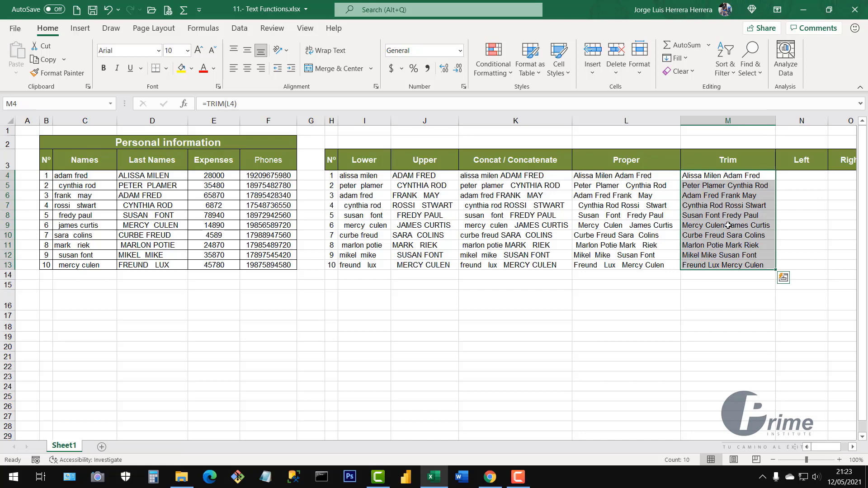
pyautogui.click(729, 234)
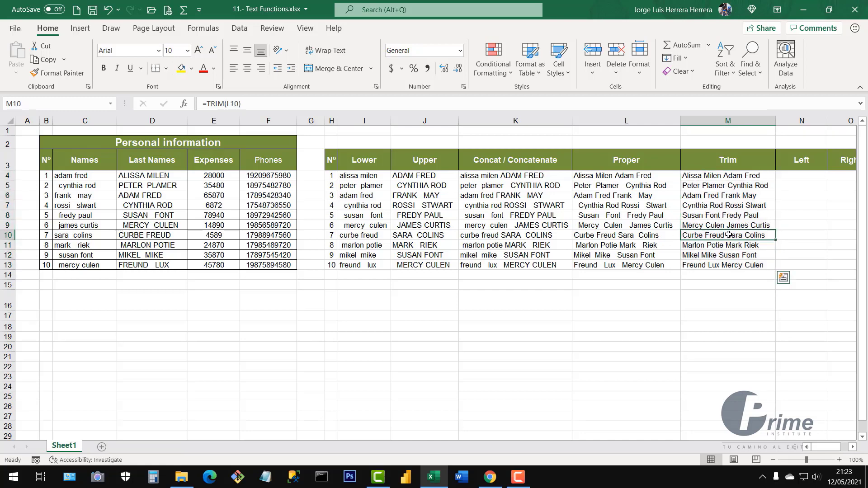
pyautogui.click(728, 175)
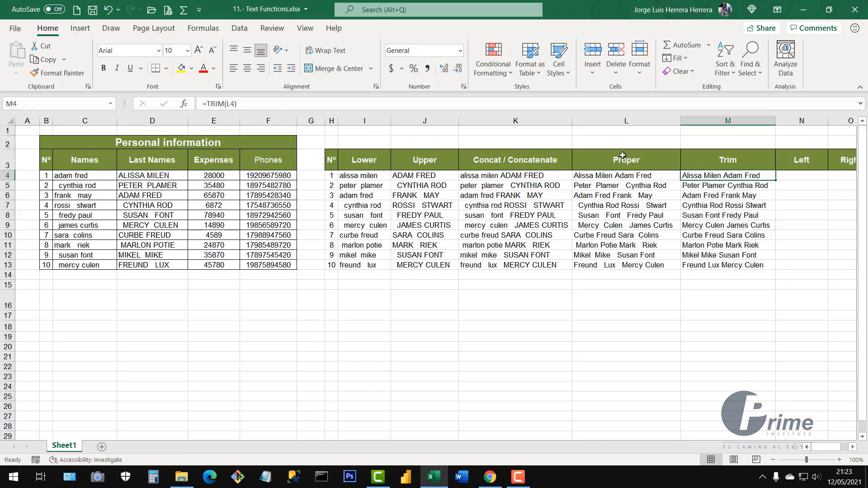
pyautogui.click(609, 179)
pyautogui.click(853, 447)
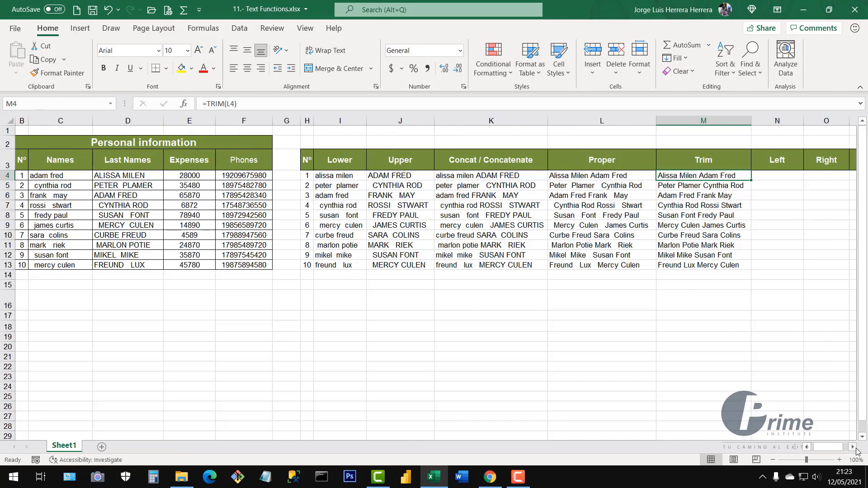
pyautogui.click(780, 173)
pyautogui.click(827, 177)
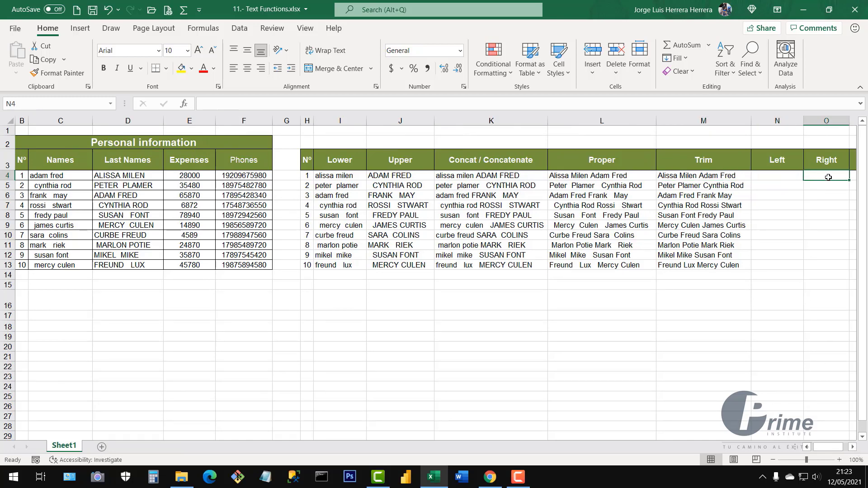
pyautogui.click(820, 163)
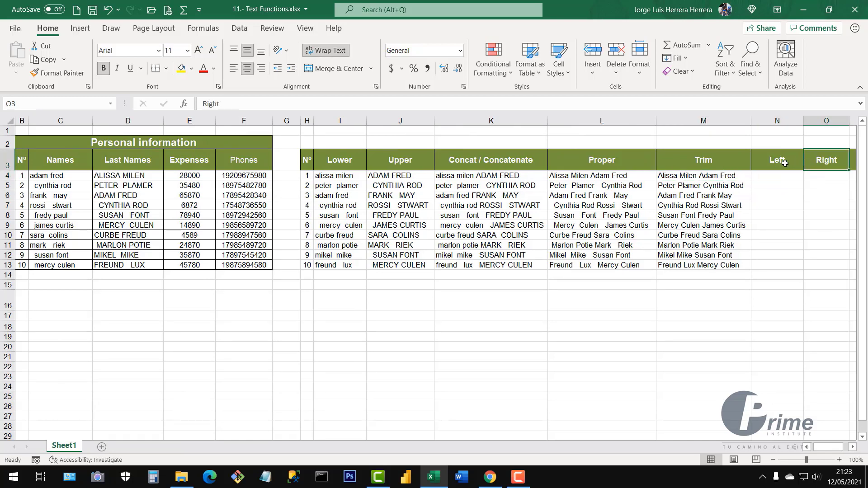
pyautogui.click(778, 164)
pyautogui.click(781, 174)
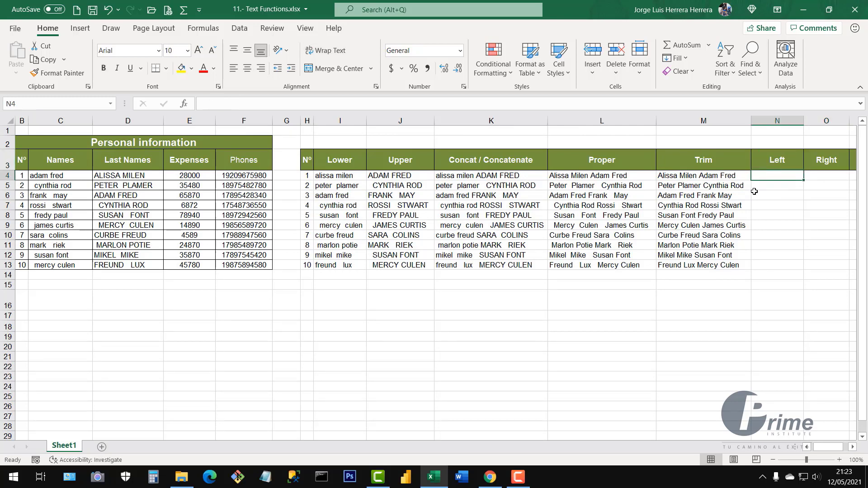
pyautogui.click(195, 176)
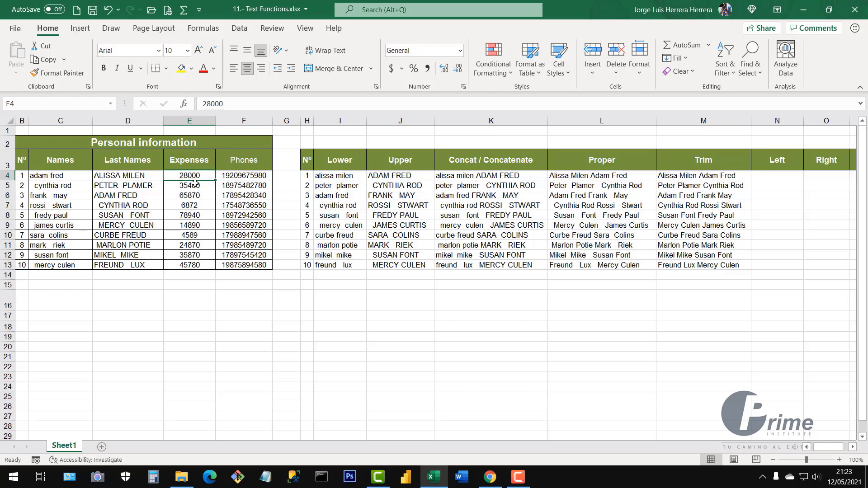
# Step: Enter =LEFT(E4,3) in N4 to extract the first three characters of the first row's Expenses value
pyautogui.click(774, 179)
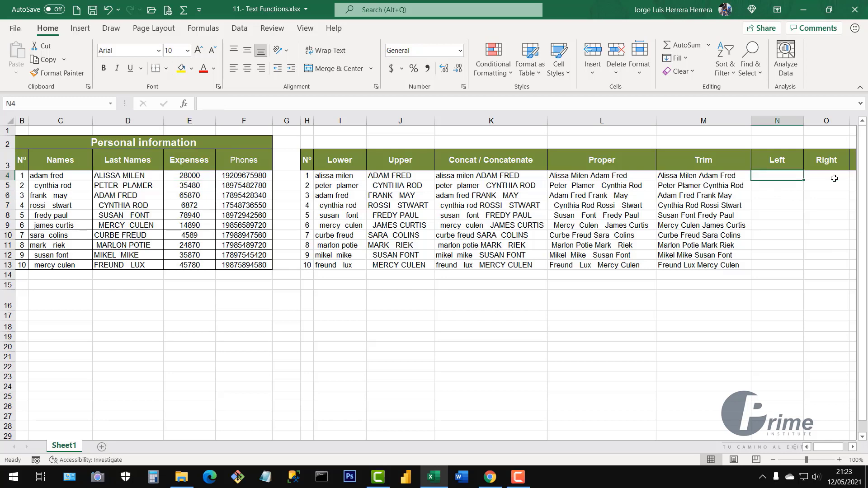
pyautogui.write('=l')
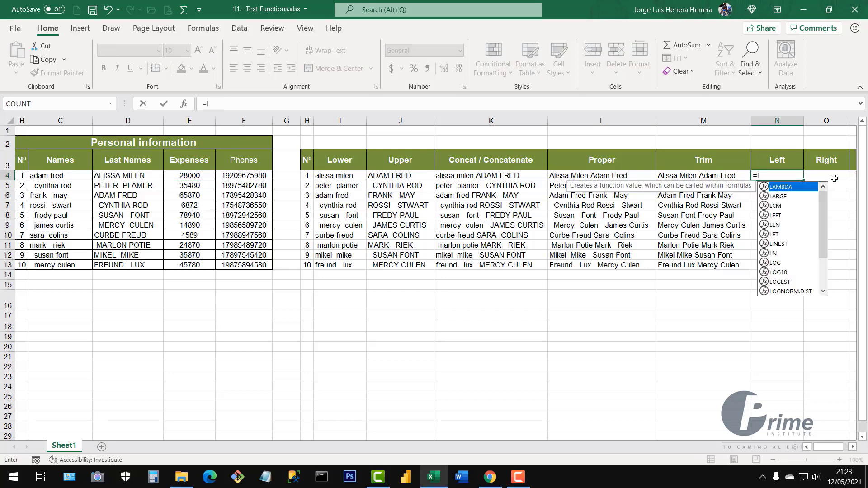
pyautogui.write('eft')
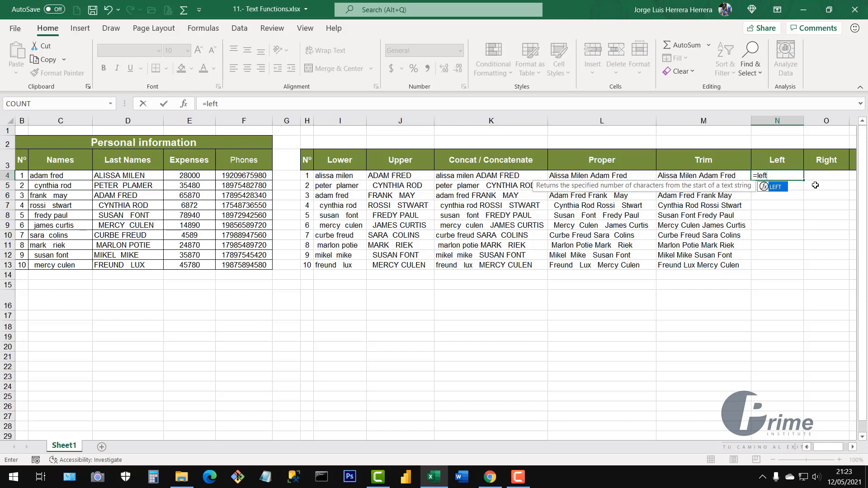
pyautogui.press('Tab')
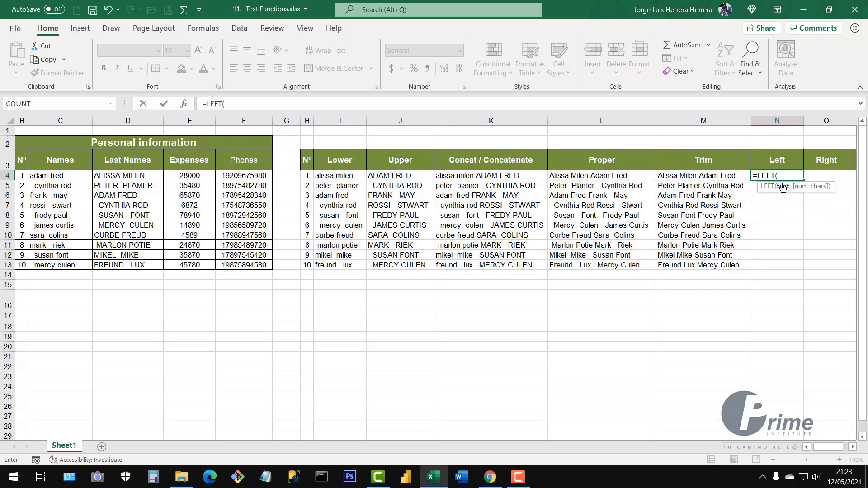
pyautogui.click(191, 176)
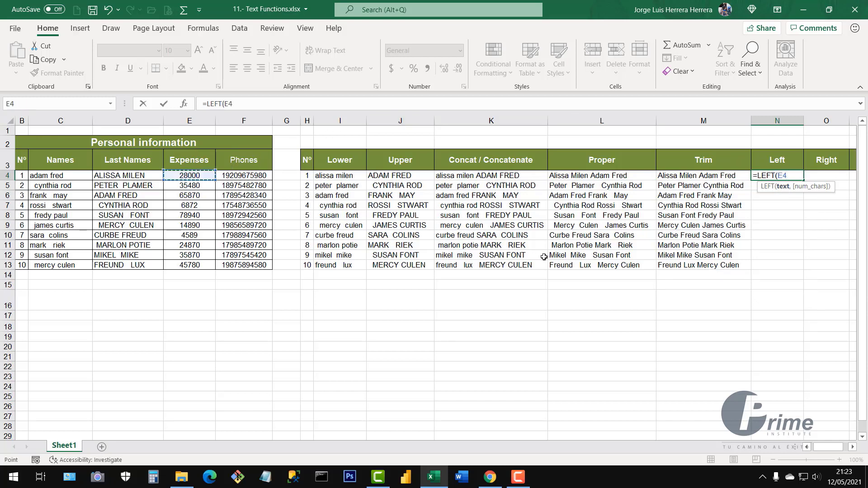
pyautogui.write(',3')
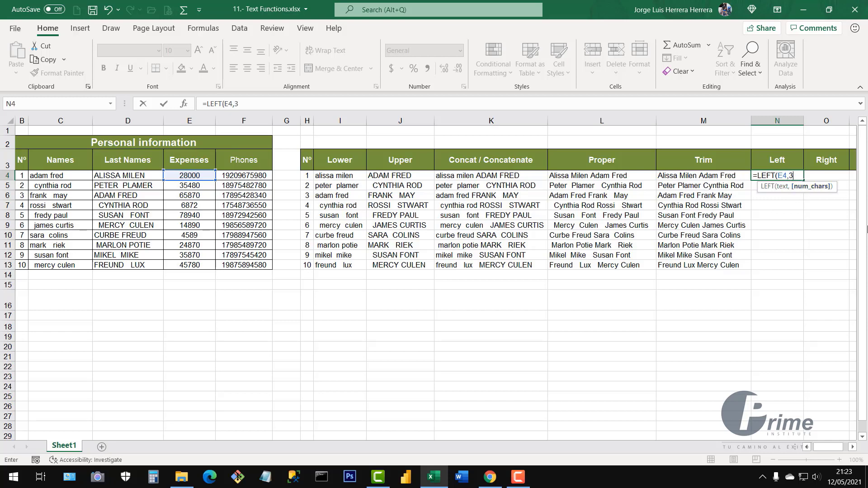
pyautogui.write(')')
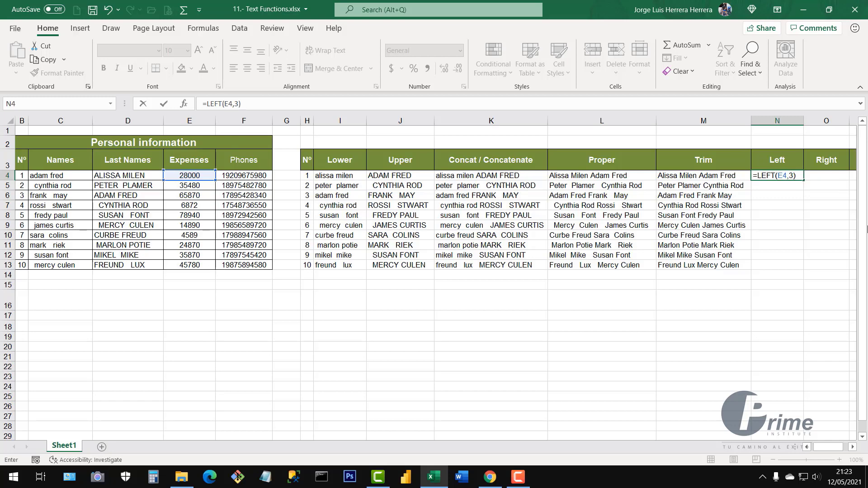
pyautogui.press('Return')
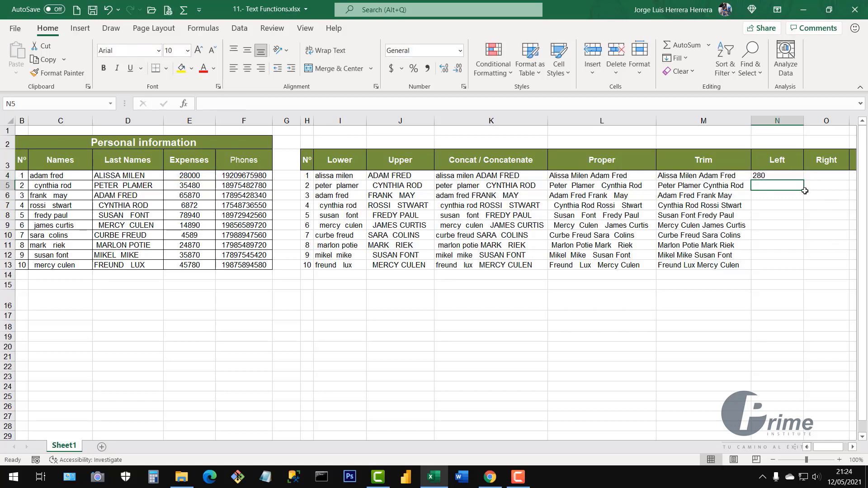
# Step: Fill the N4 formula down the Left column to N13 and center the filled cells horizontally
pyautogui.click(782, 175)
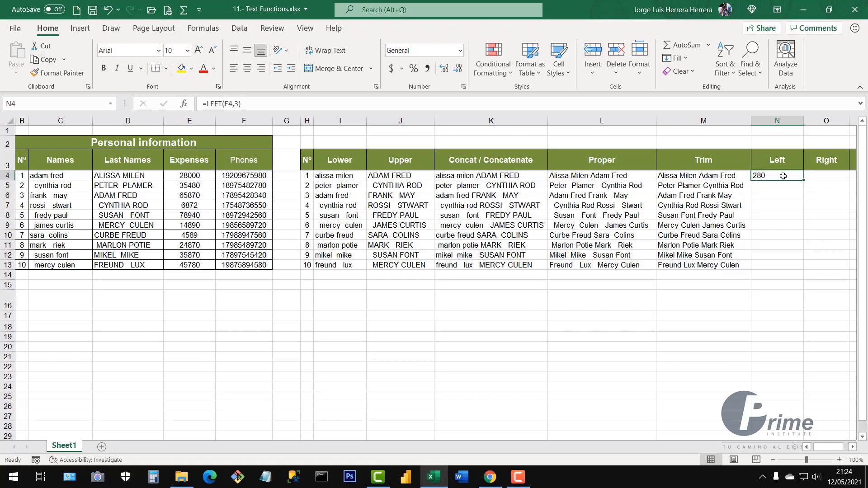
pyautogui.click(204, 177)
pyautogui.click(777, 174)
pyautogui.doubleClick(801, 180)
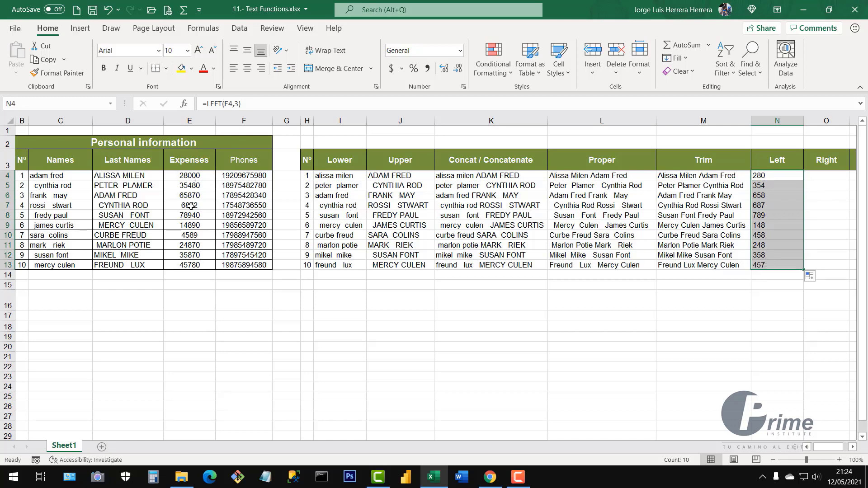
pyautogui.click(247, 69)
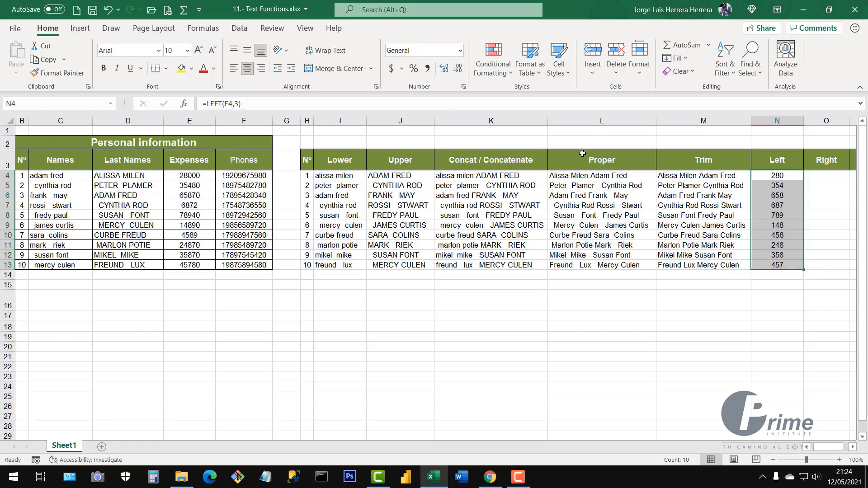
# Step: Enter =RIGHT(E4,4) in O4 to extract the last four characters of the first row's Expenses value
pyautogui.click(852, 447)
pyautogui.click(851, 447)
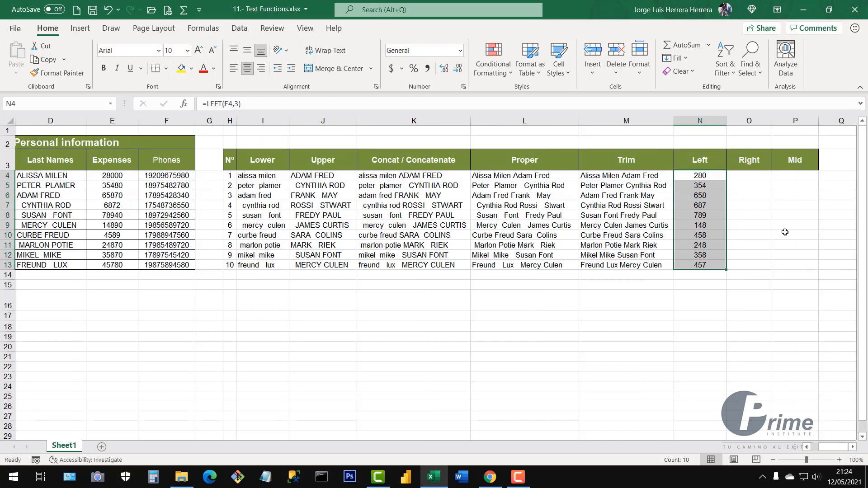
pyautogui.click(741, 178)
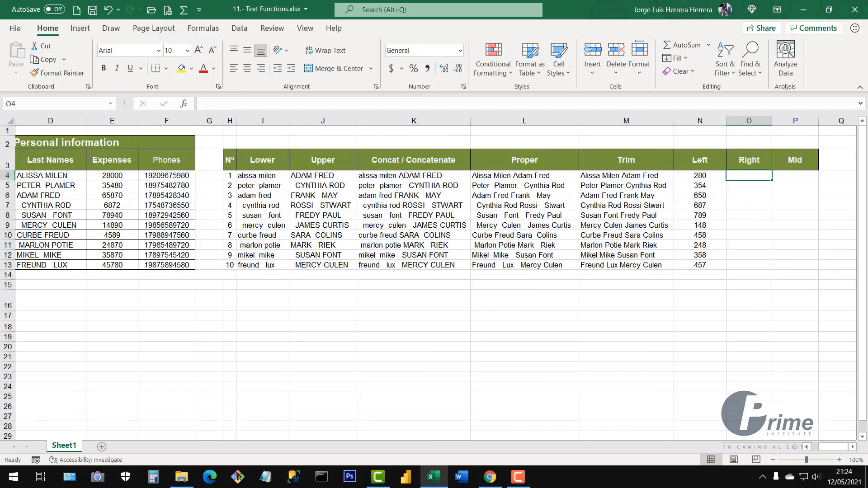
pyautogui.write('=')
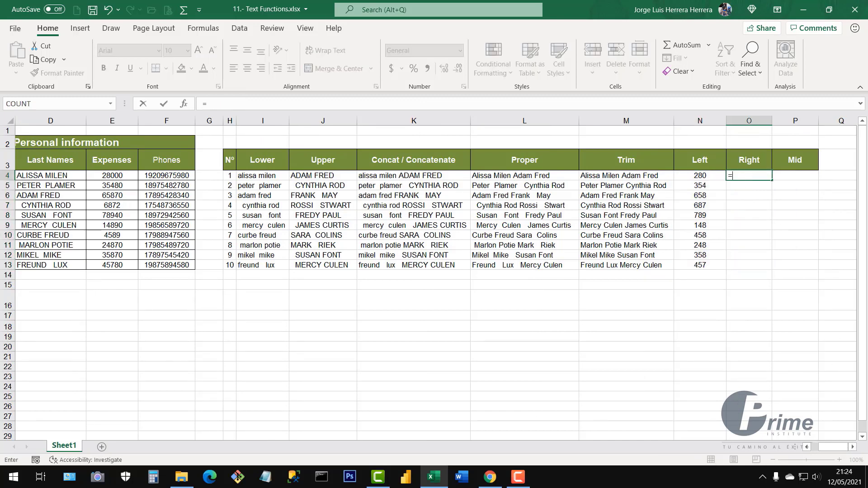
pyautogui.write('rit')
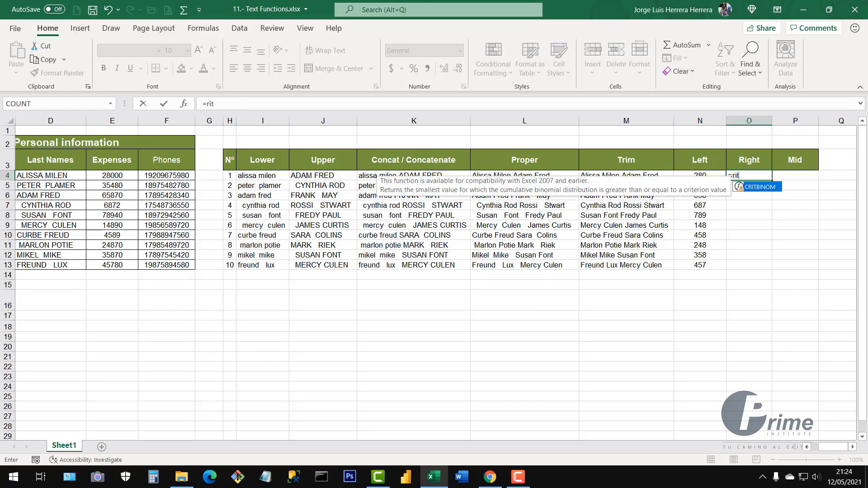
pyautogui.press('BackSpace')
pyautogui.write('g')
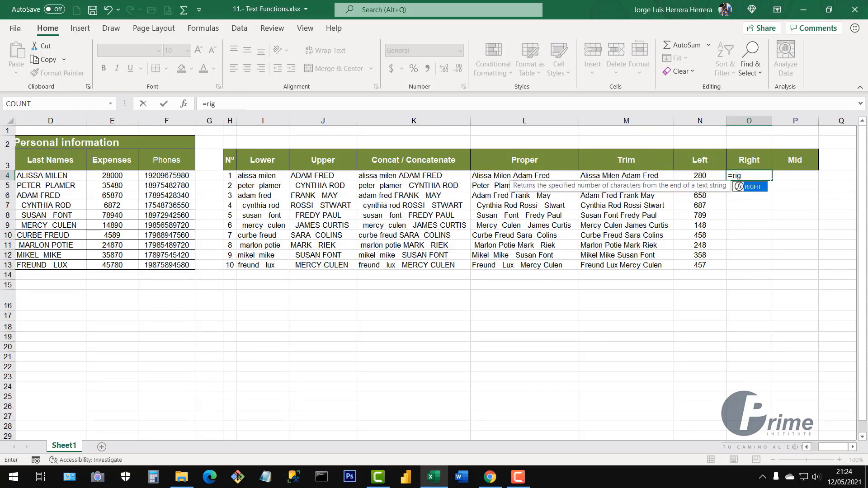
pyautogui.write('ht')
pyautogui.doubleClick(752, 187)
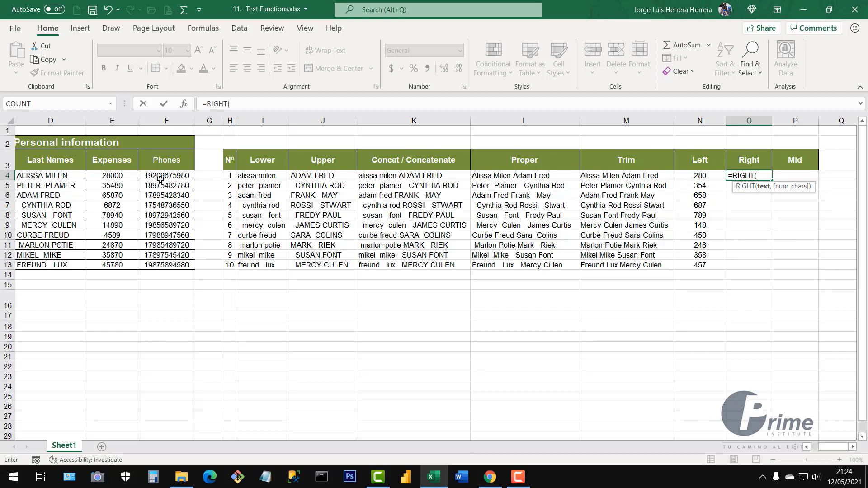
pyautogui.click(117, 177)
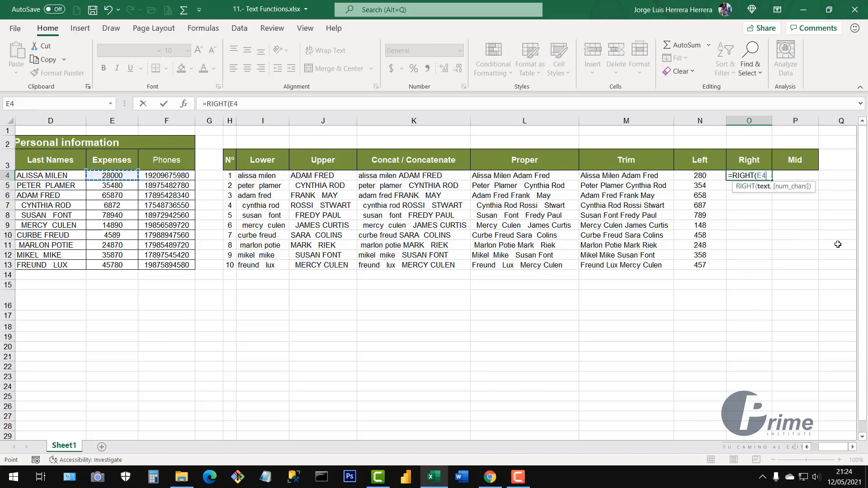
pyautogui.write(',4')
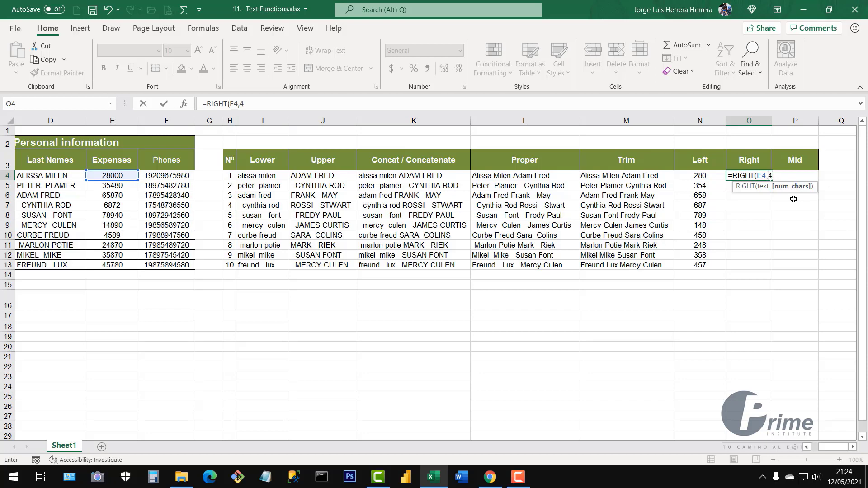
pyautogui.press('Return')
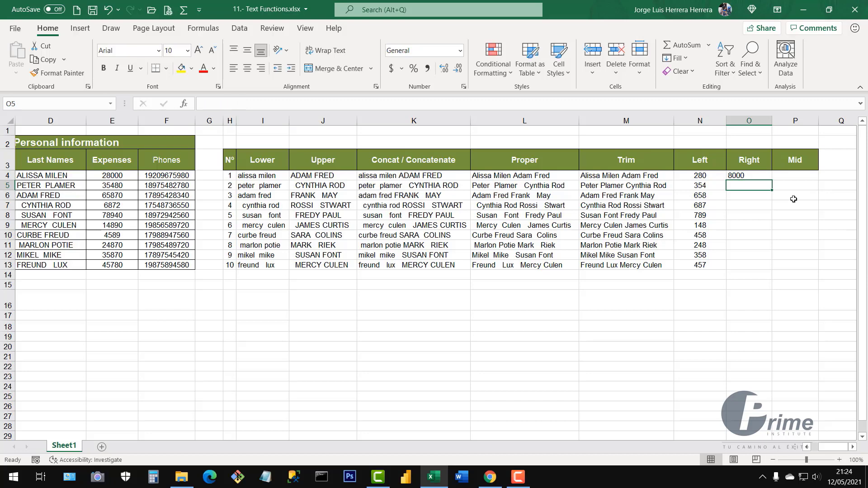
# Step: Fill the O4 formula down the Right column to O13 and center the filled cells horizontally
pyautogui.click(752, 178)
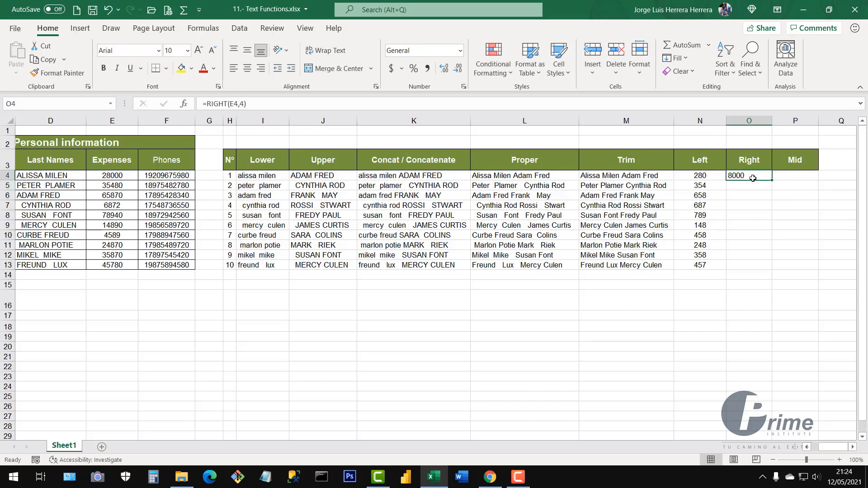
pyautogui.click(107, 179)
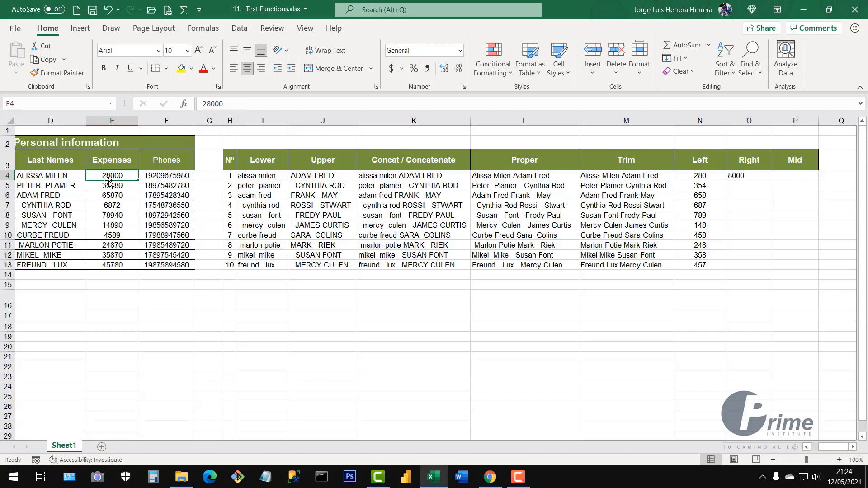
pyautogui.click(759, 175)
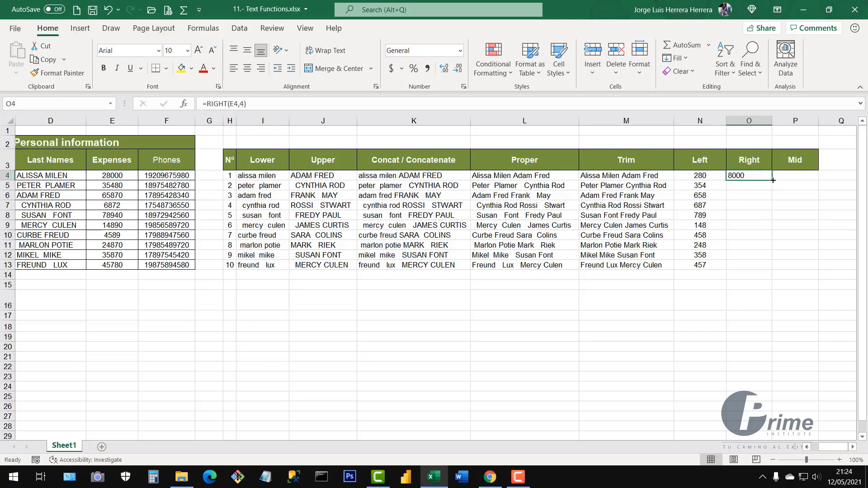
pyautogui.doubleClick(772, 180)
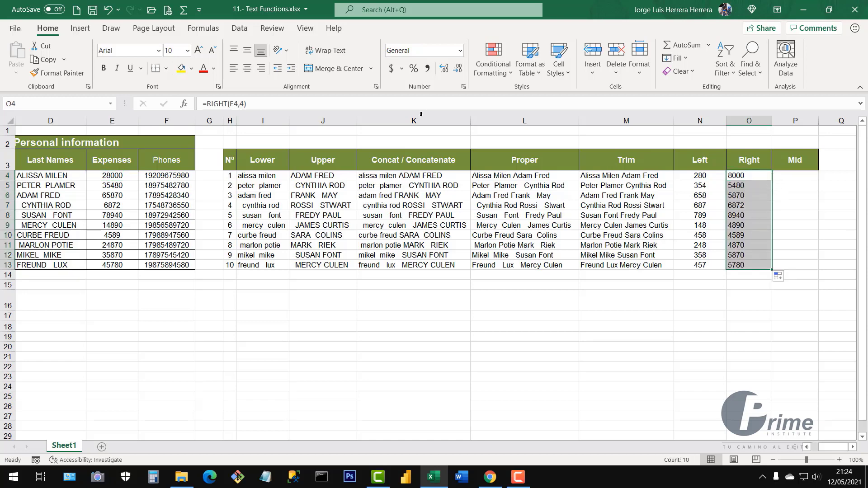
pyautogui.click(247, 68)
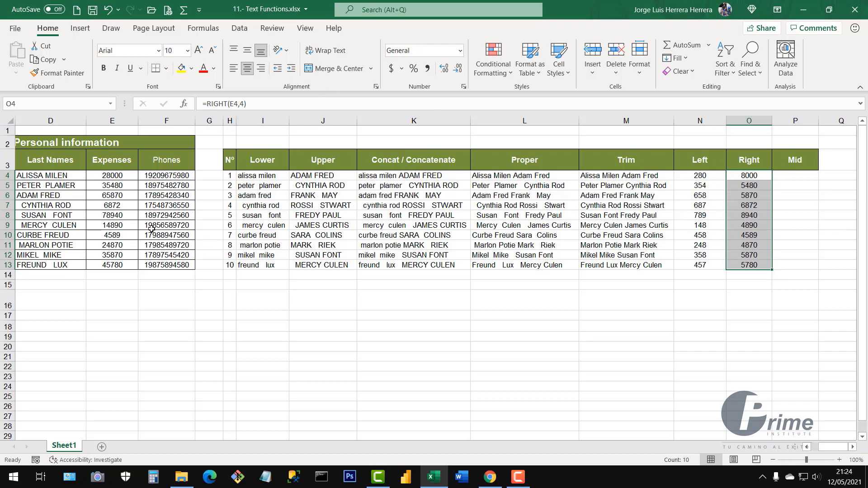
# Step: Compare the Right column's results with the four-digit Expenses values, and review the Left and Right columns side by side
pyautogui.click(110, 206)
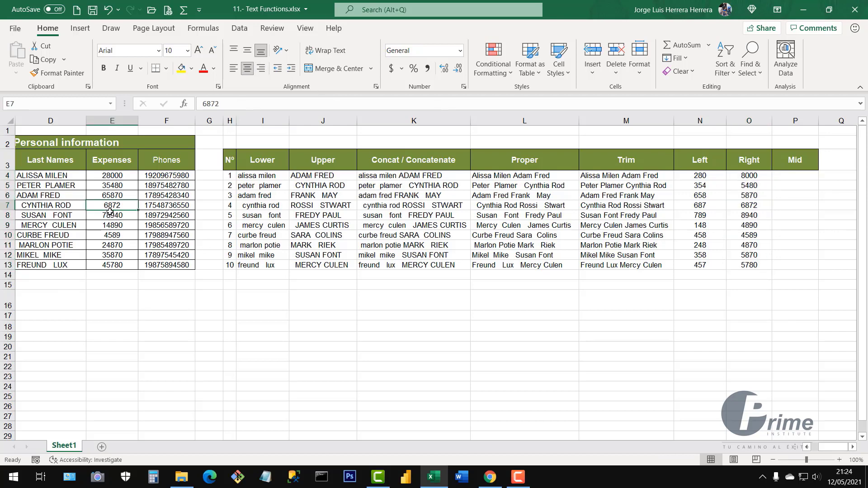
pyautogui.click(753, 206)
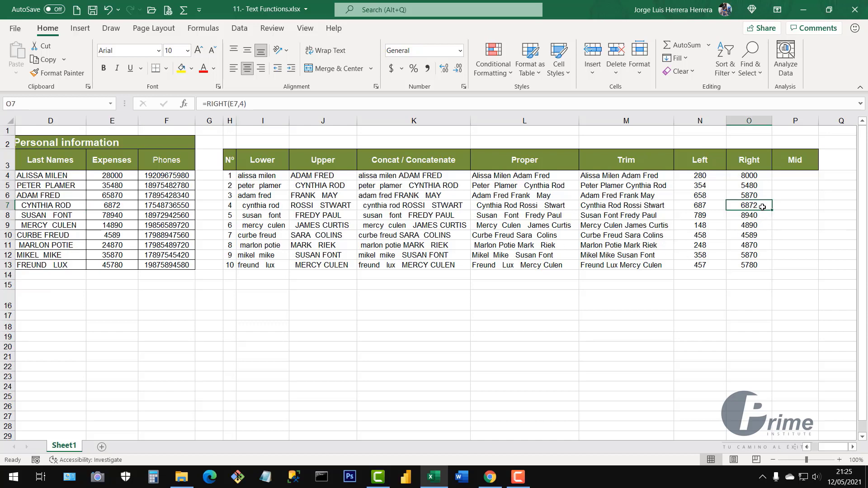
pyautogui.click(760, 237)
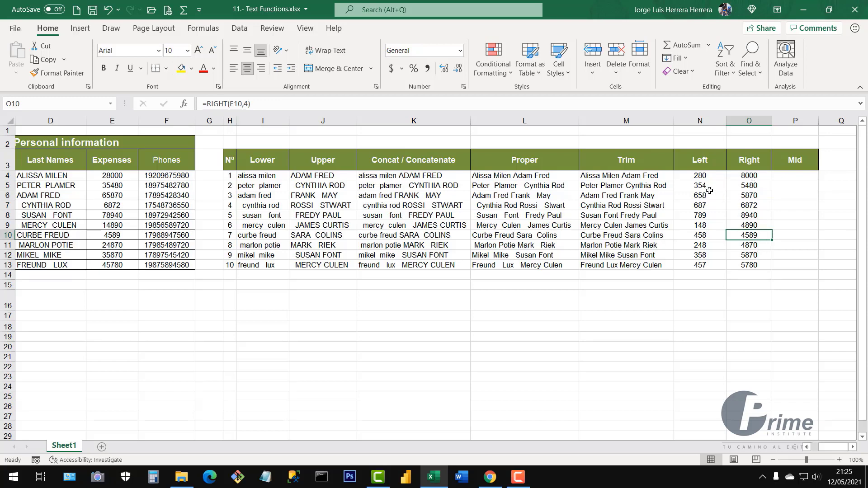
pyautogui.moveTo(700, 175); pyautogui.dragTo(700, 265)
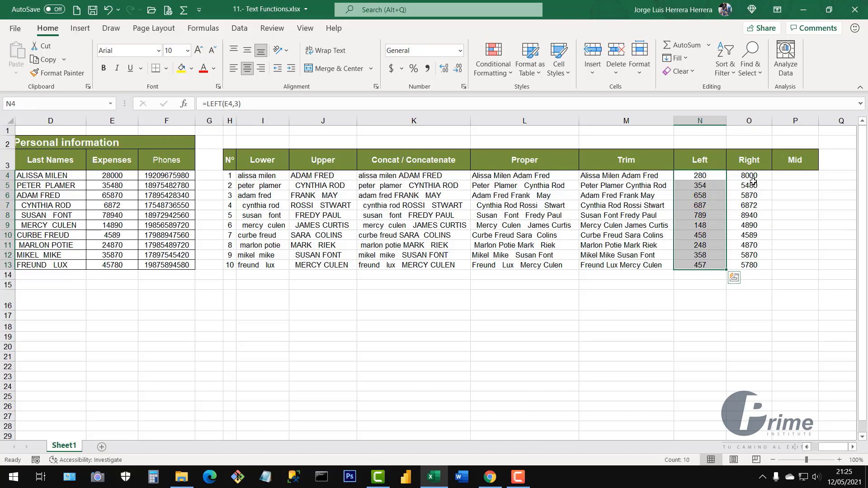
pyautogui.moveTo(753, 184); pyautogui.dragTo(753, 266)
pyautogui.click(700, 205)
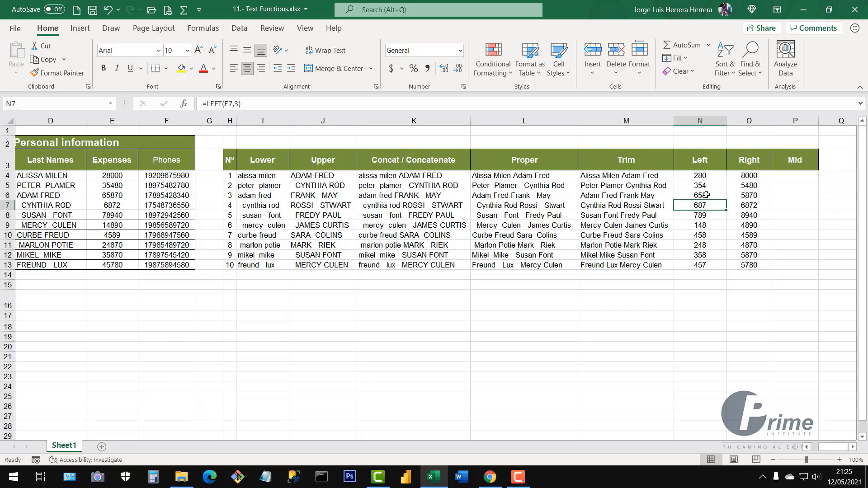
pyautogui.moveTo(719, 178); pyautogui.dragTo(720, 263)
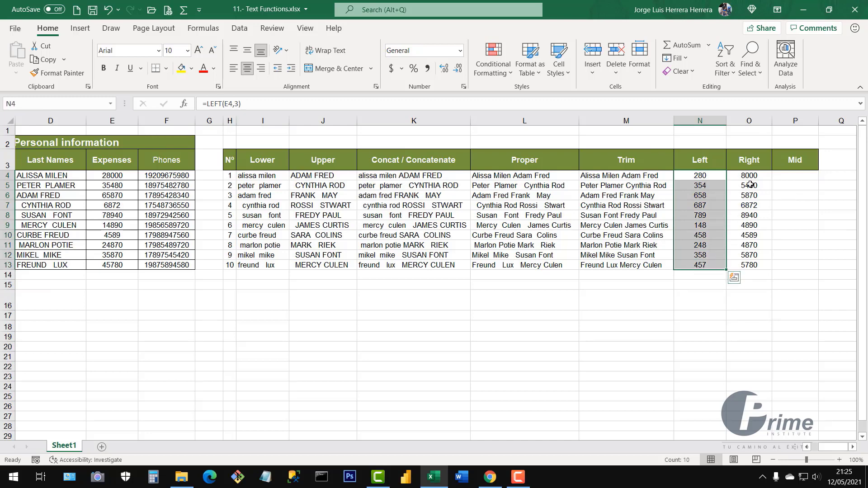
pyautogui.moveTo(749, 185); pyautogui.dragTo(750, 280)
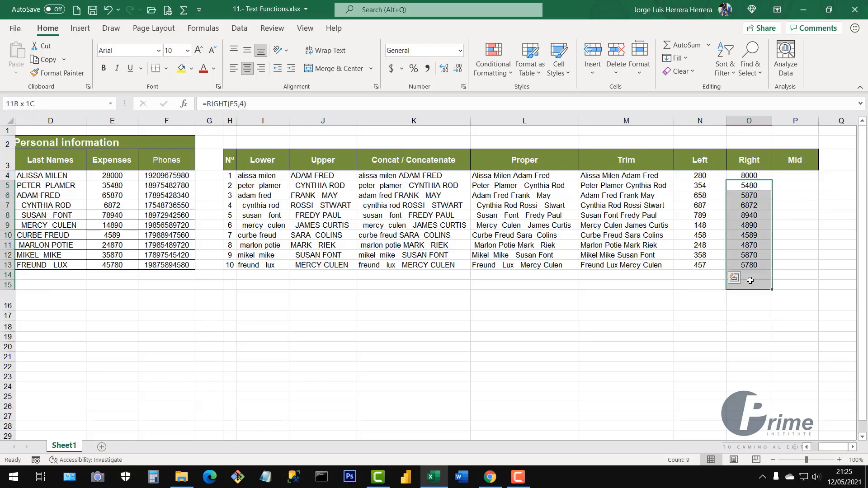
pyautogui.click(730, 215)
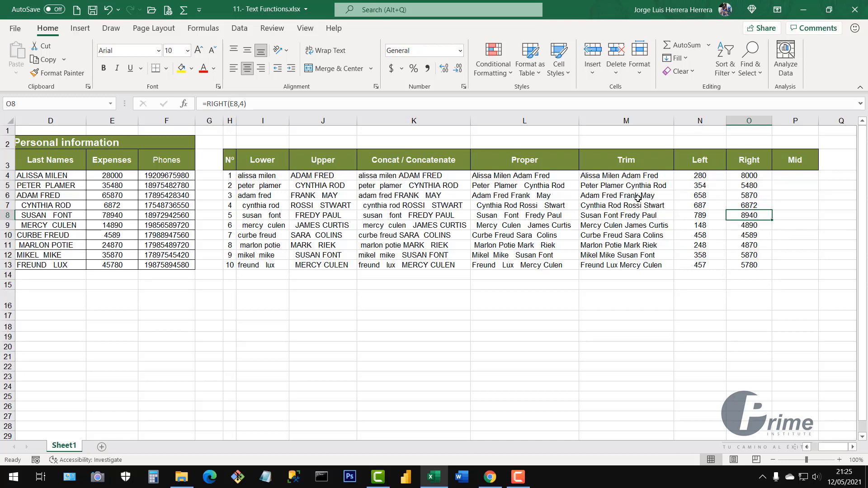
# Step: Enter =MID(F4,2,9) in P4 to extract nine characters of the first row's phone value, starting at the second character
pyautogui.click(797, 175)
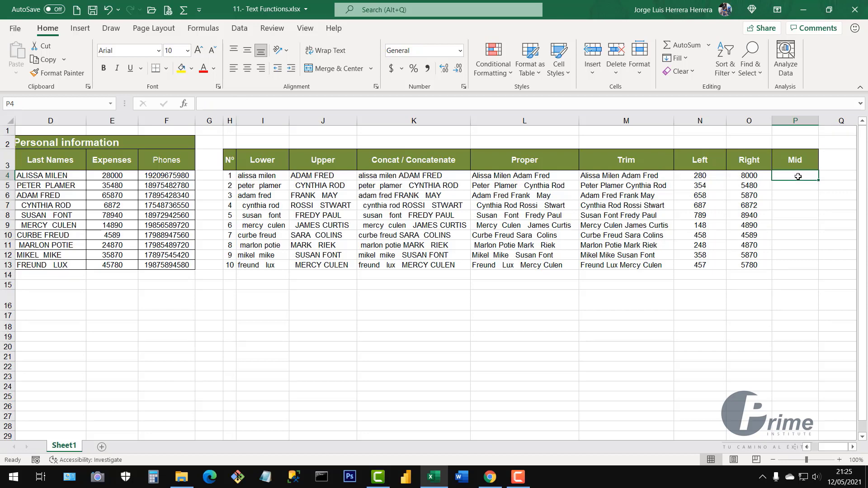
pyautogui.write('=mid')
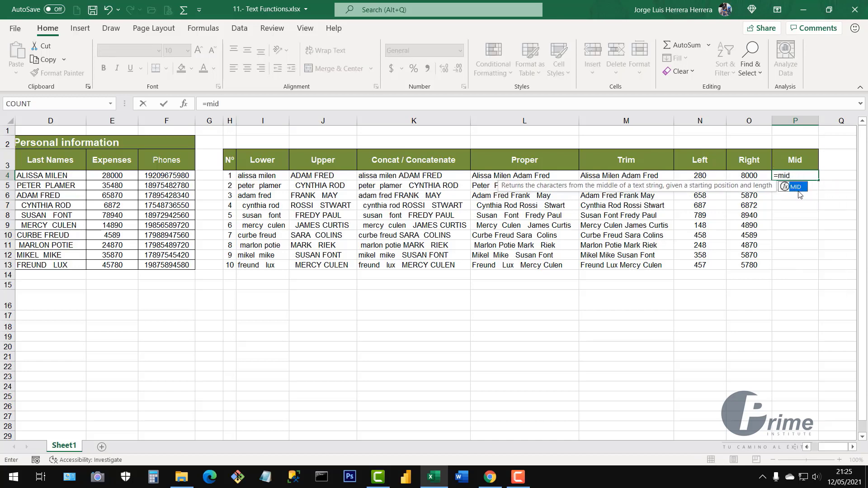
pyautogui.doubleClick(796, 187)
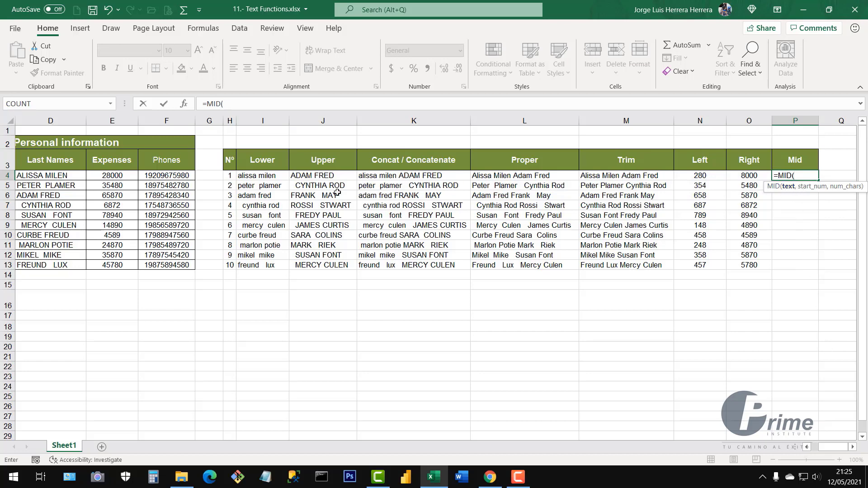
pyautogui.click(170, 177)
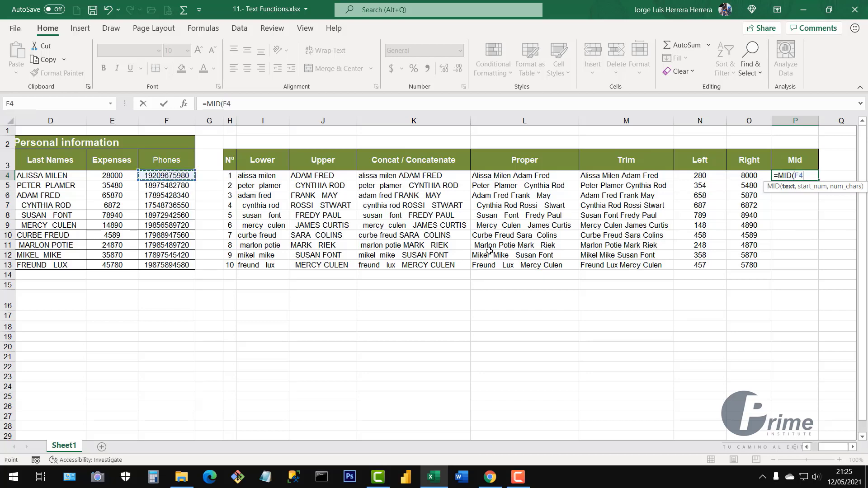
pyautogui.write(',2')
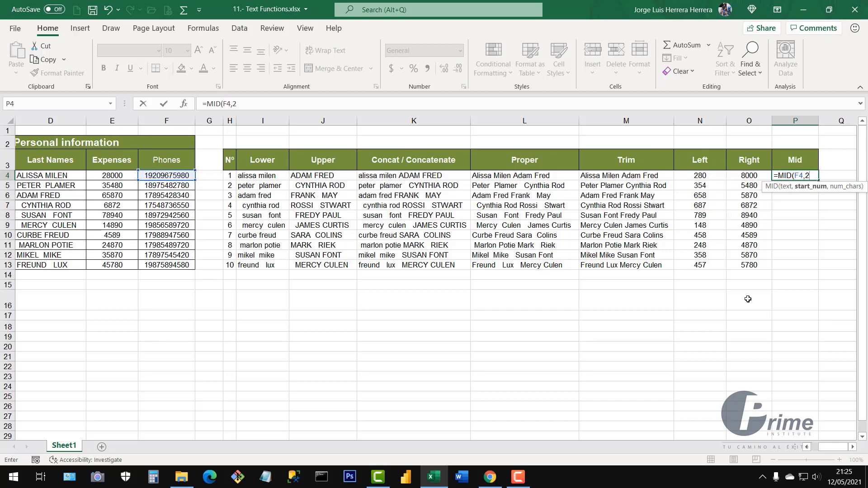
pyautogui.write(',9')
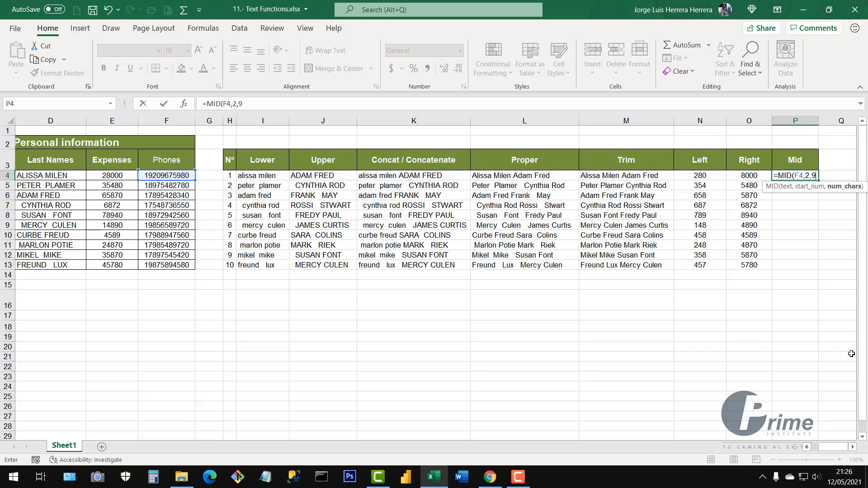
pyautogui.write(')')
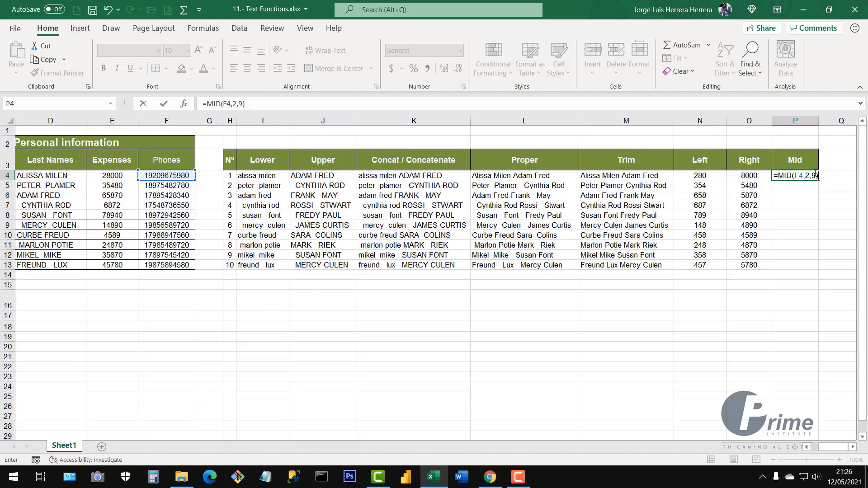
pyautogui.press('Return')
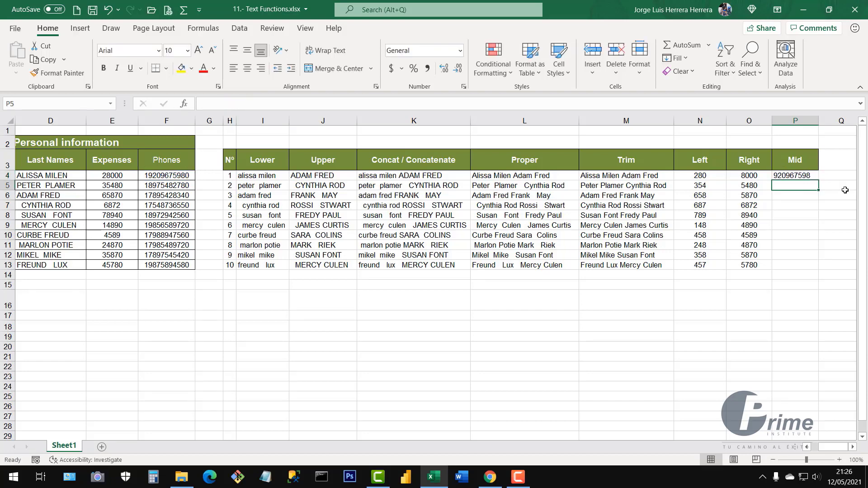
# Step: Fill the P4 formula down the Mid column to P13 and center the filled cells horizontally
pyautogui.click(806, 177)
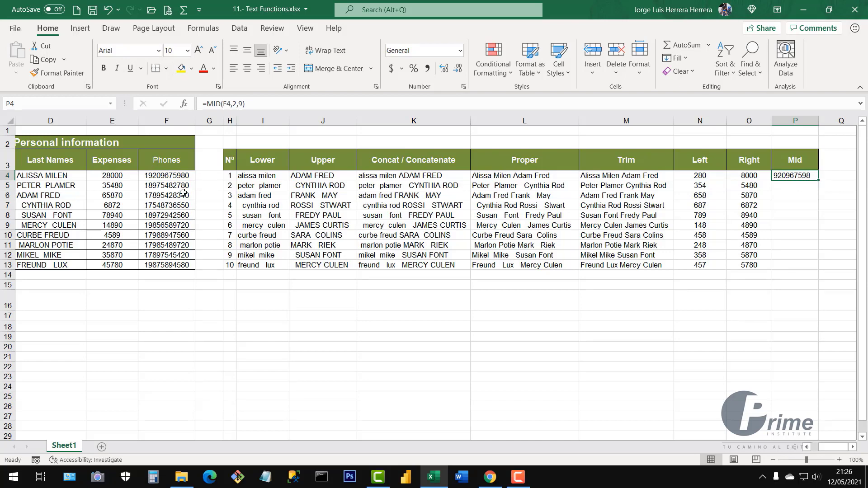
pyautogui.doubleClick(819, 181)
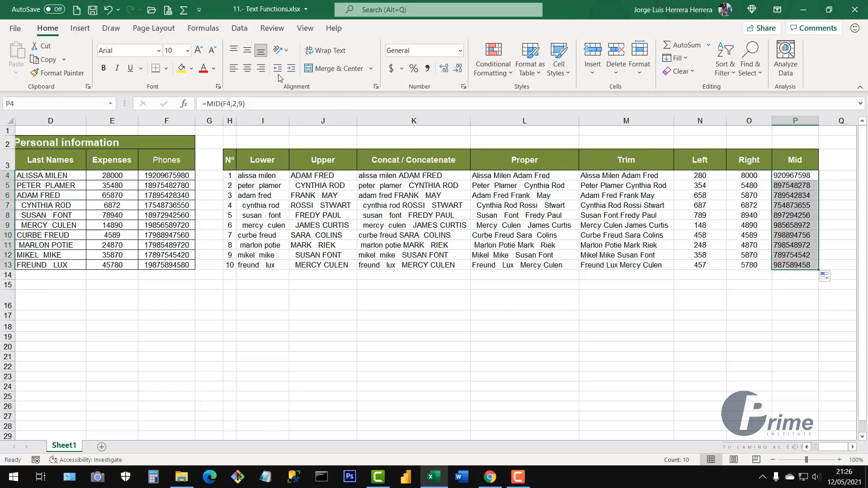
pyautogui.click(247, 68)
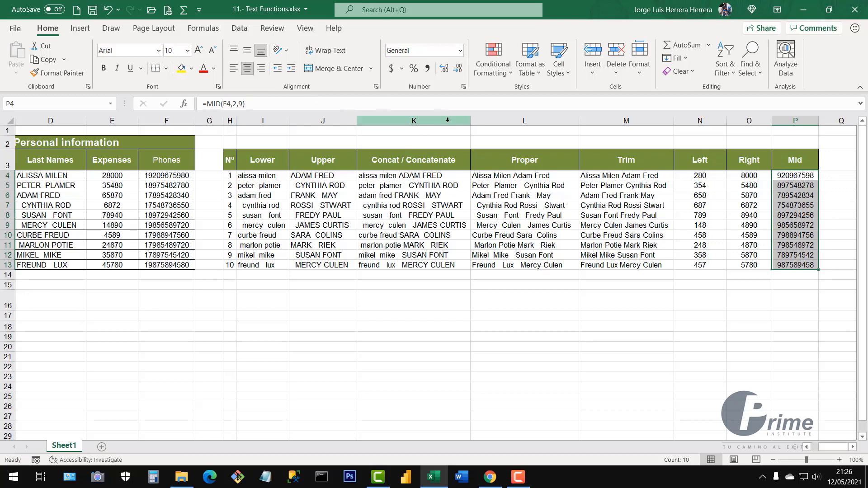
pyautogui.click(736, 349)
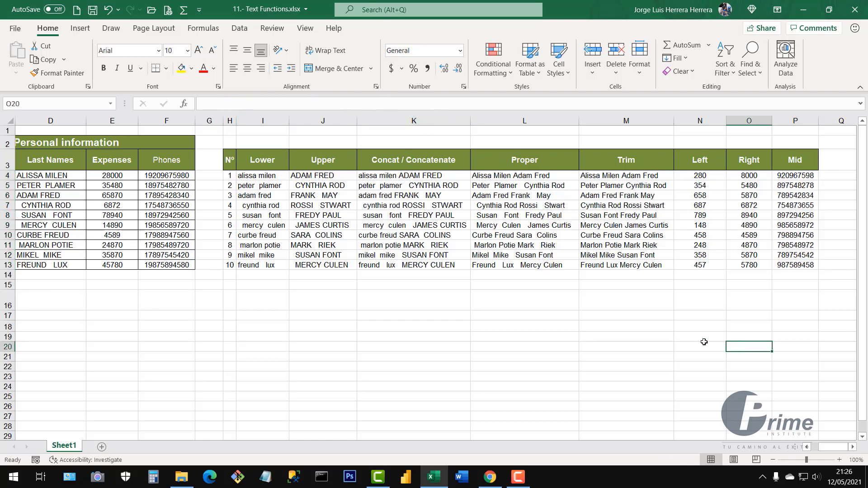
pyautogui.click(622, 299)
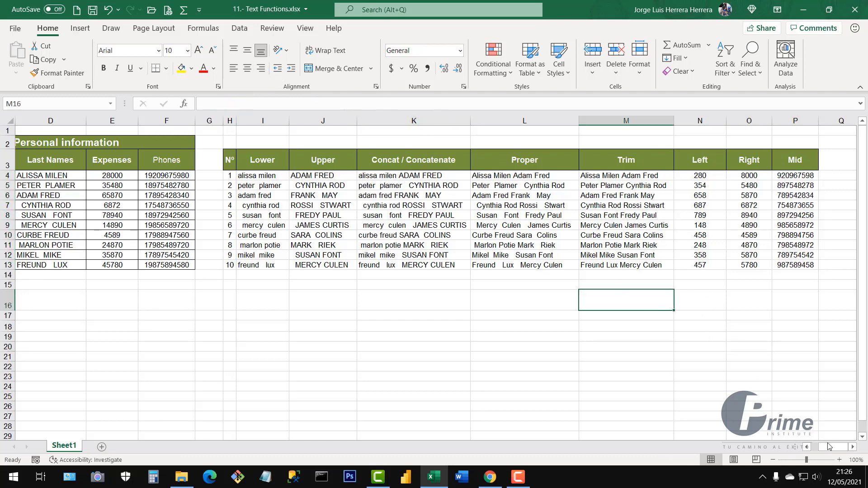
# Step: Review the formulas and results in the Concat / Concatenate, Proper, Trim, Left, Mid, Lower and Upper columns
pyautogui.moveTo(829, 447); pyautogui.dragTo(850, 451)
pyautogui.moveTo(437, 177); pyautogui.dragTo(437, 265)
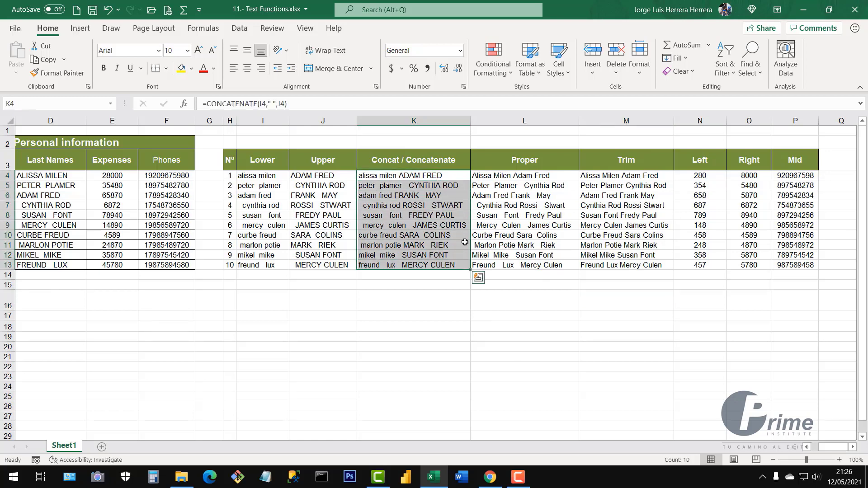
pyautogui.click(545, 175)
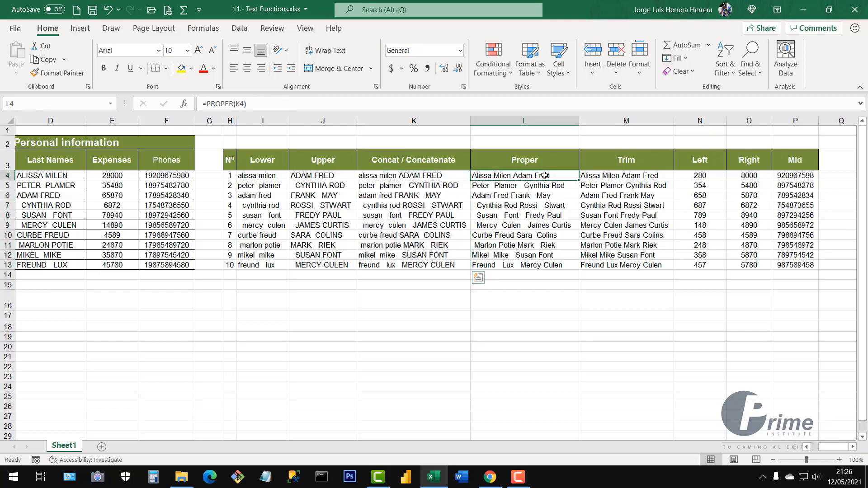
pyautogui.moveTo(545, 175); pyautogui.dragTo(549, 266)
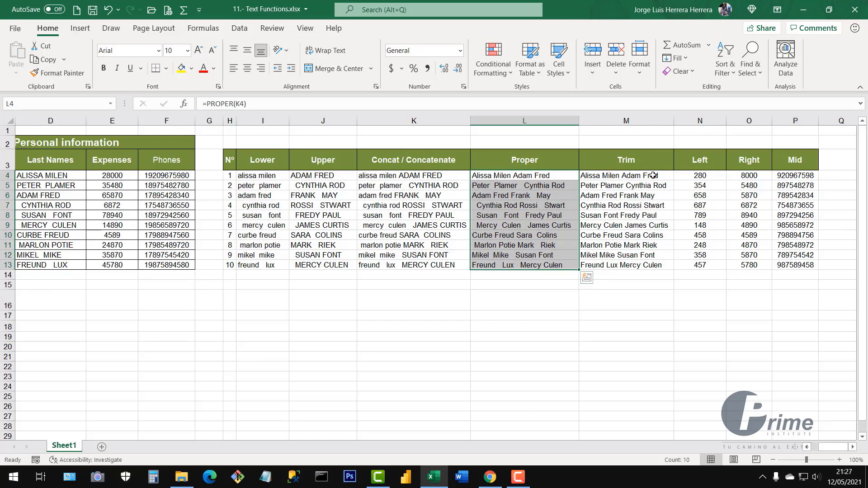
pyautogui.moveTo(652, 175); pyautogui.dragTo(654, 264)
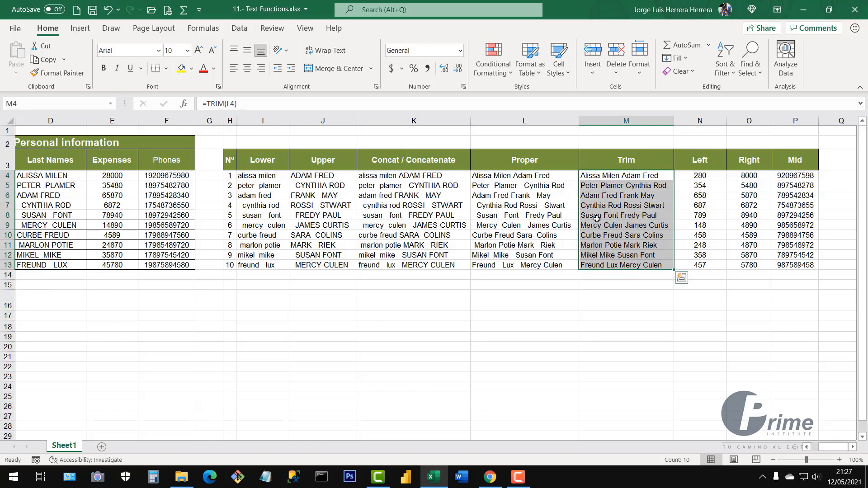
pyautogui.moveTo(748, 206); pyautogui.dragTo(749, 225)
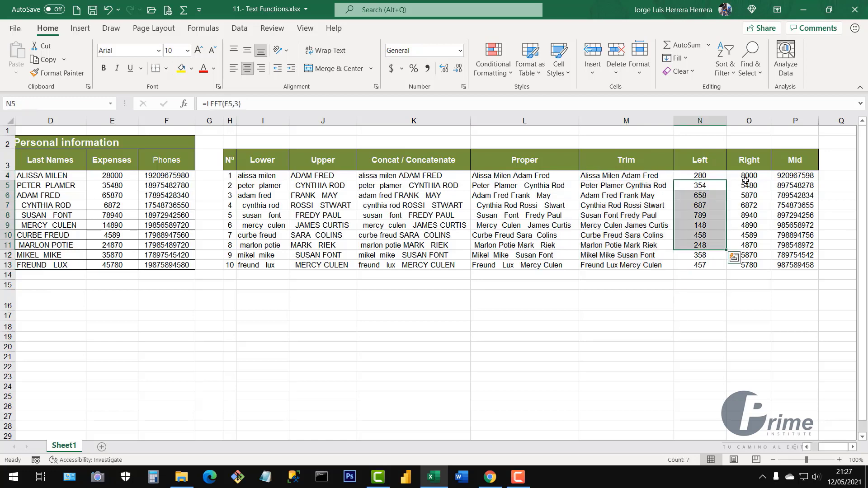
pyautogui.moveTo(795, 176); pyautogui.dragTo(795, 261)
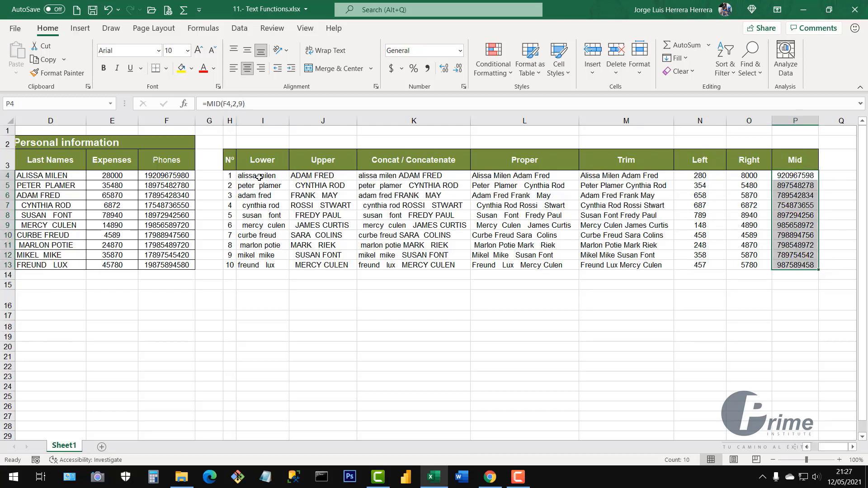
pyautogui.moveTo(259, 177); pyautogui.dragTo(263, 268)
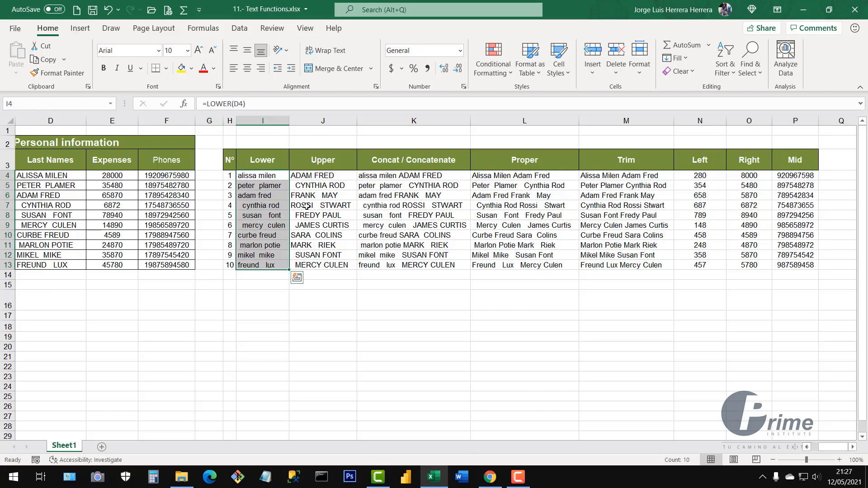
pyautogui.moveTo(340, 179); pyautogui.dragTo(345, 259)
pyautogui.click(322, 225)
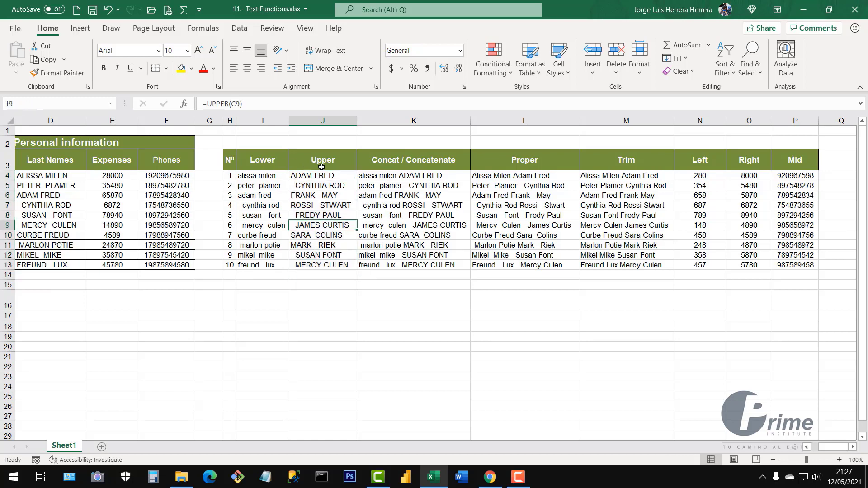
pyautogui.click(361, 208)
# Step: Examine the Personal information table and compare its Names and Last Names columns with the Concat / Concatenate results
pyautogui.moveTo(833, 447); pyautogui.dragTo(815, 451)
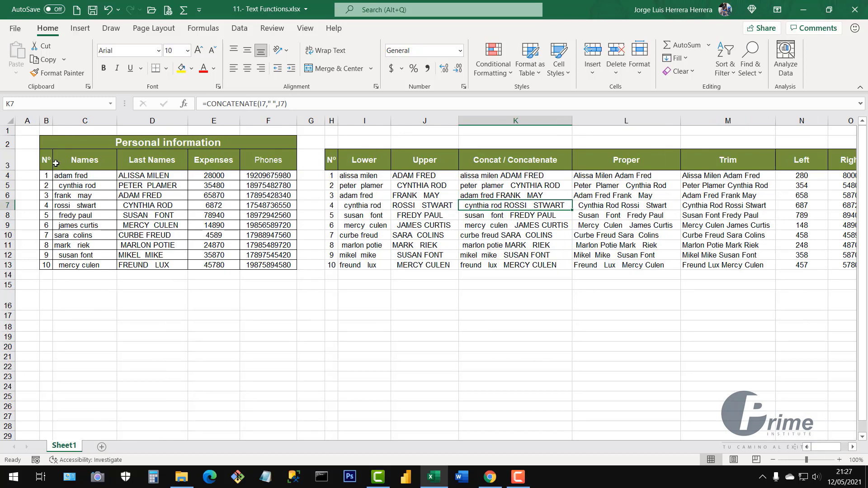
pyautogui.moveTo(45, 159); pyautogui.dragTo(281, 269)
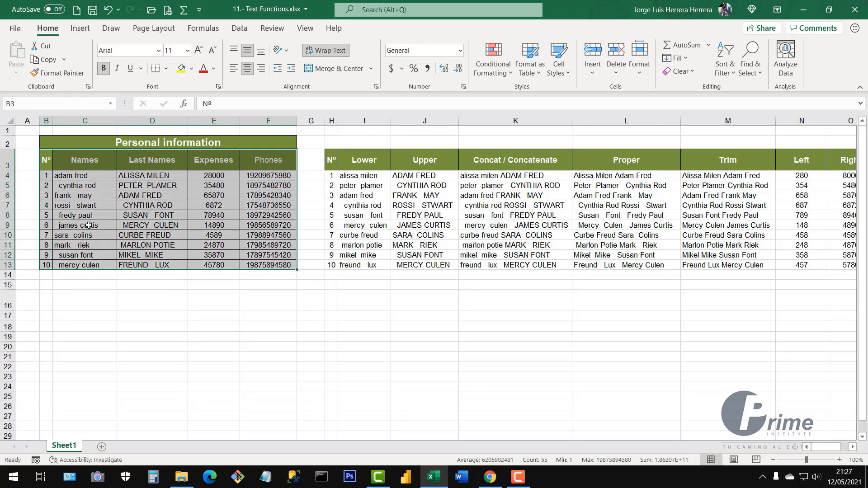
pyautogui.click(133, 226)
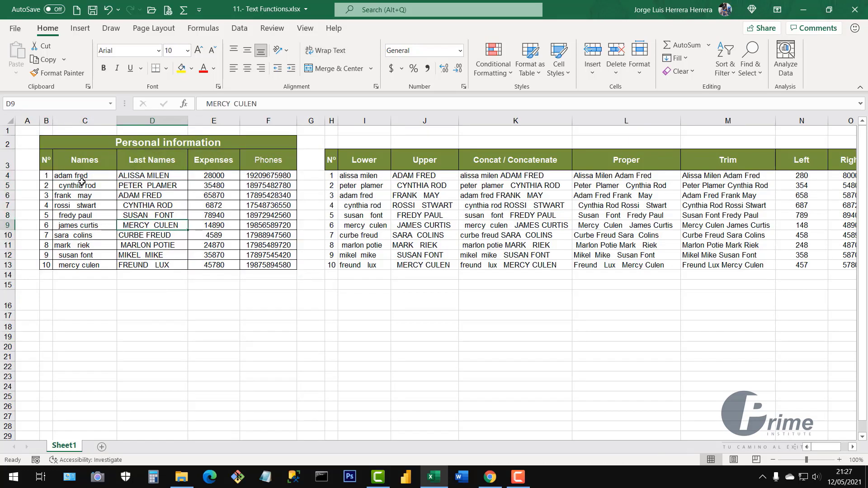
pyautogui.moveTo(82, 181); pyautogui.dragTo(86, 264)
pyautogui.click(149, 235)
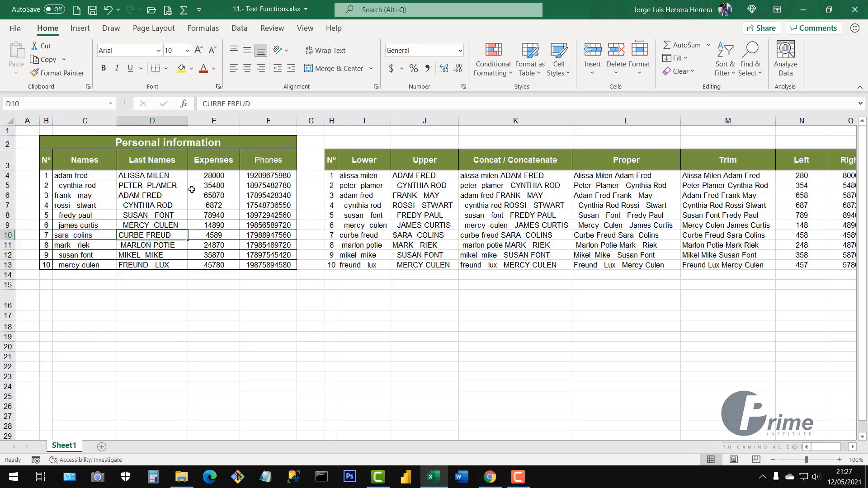
pyautogui.click(141, 227)
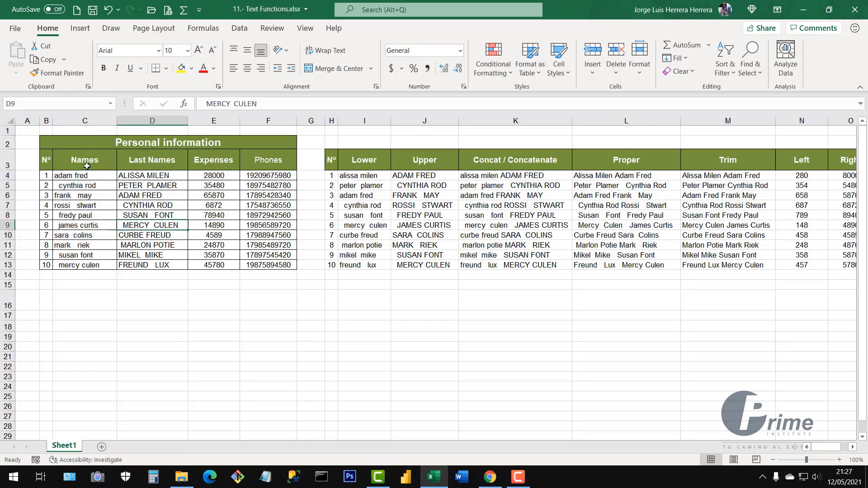
pyautogui.moveTo(87, 166); pyautogui.dragTo(174, 267)
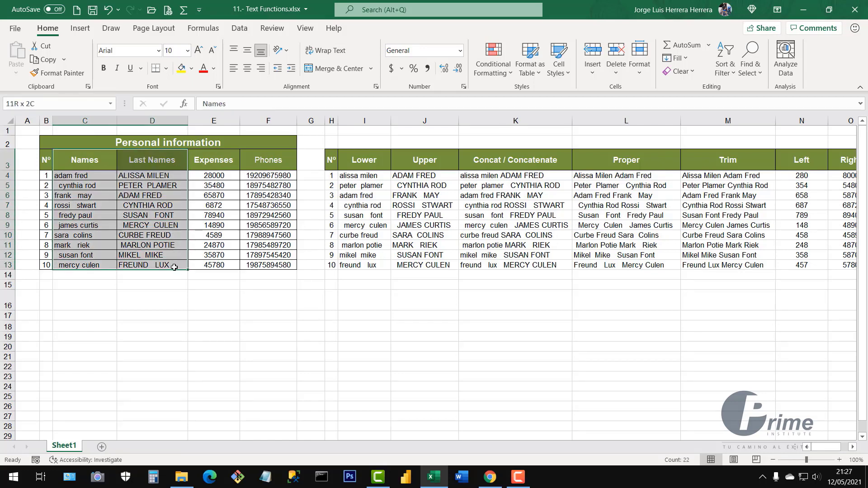
pyautogui.click(143, 226)
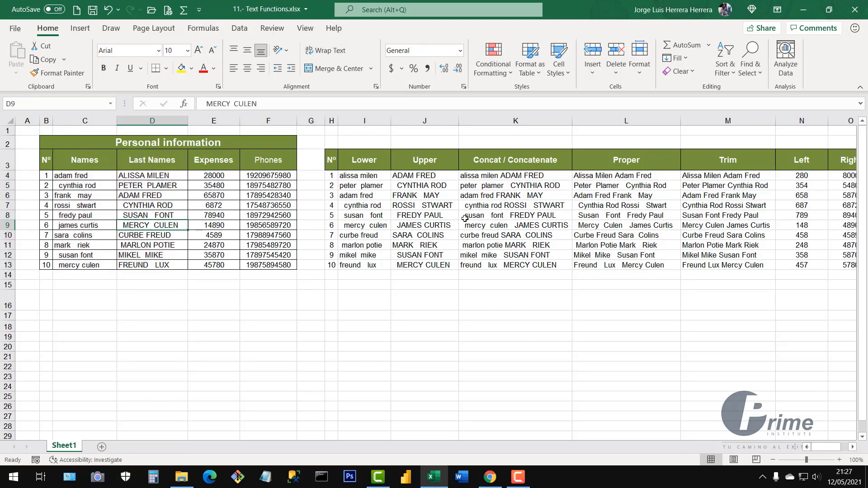
pyautogui.moveTo(500, 177); pyautogui.dragTo(501, 264)
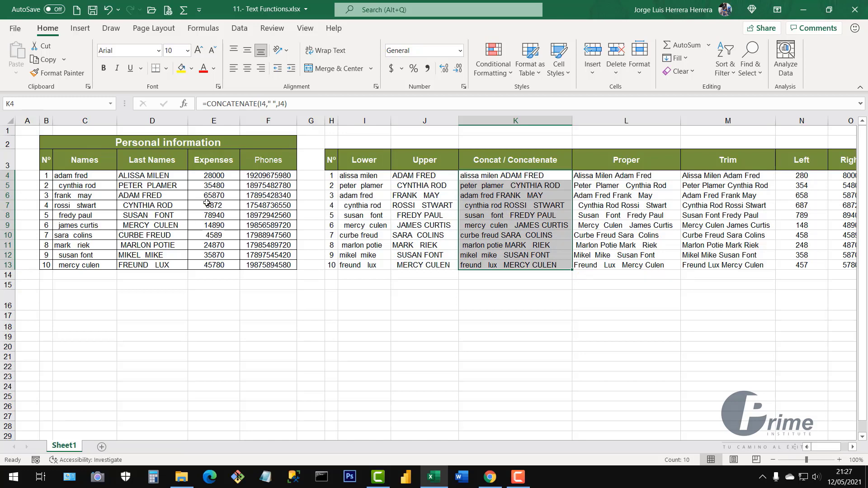
pyautogui.moveTo(153, 176); pyautogui.dragTo(155, 266)
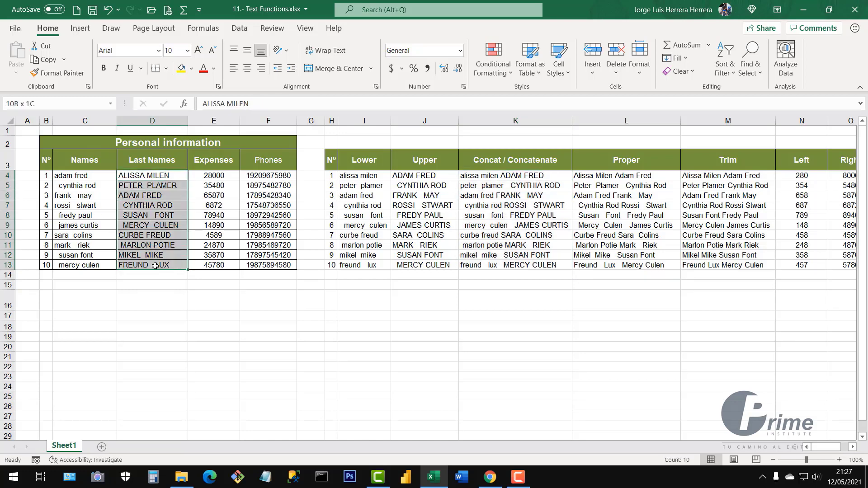
pyautogui.moveTo(80, 175); pyautogui.dragTo(86, 261)
# Step: Copy the Upper results in J4:J13 and paste them as values over the Names column starting at C4
pyautogui.moveTo(435, 177); pyautogui.dragTo(441, 265)
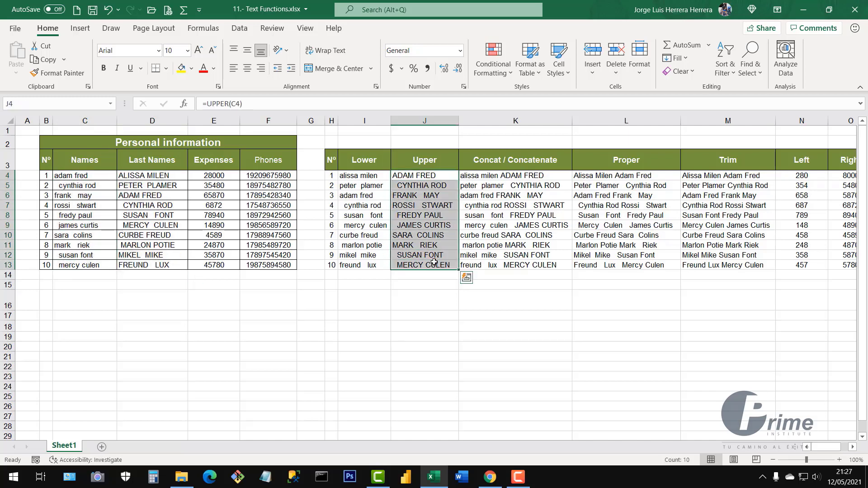
pyautogui.hotkey('ctrl', 'c')
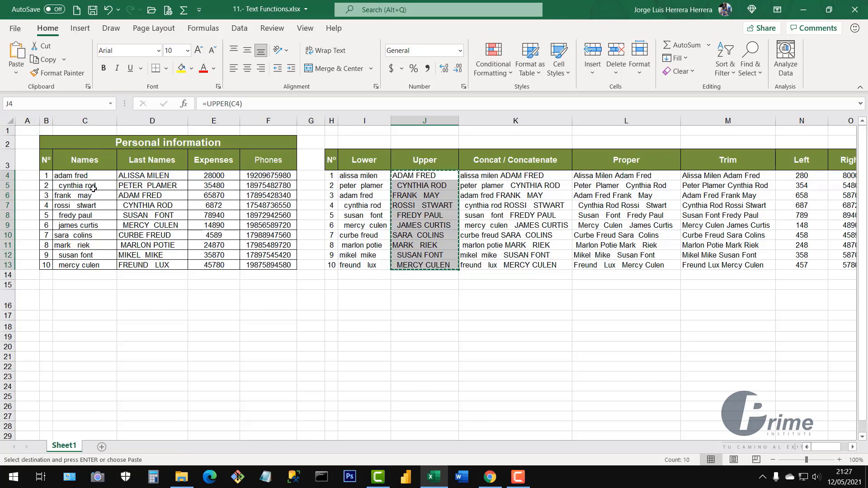
pyautogui.click(83, 174)
pyautogui.rightClick(93, 176)
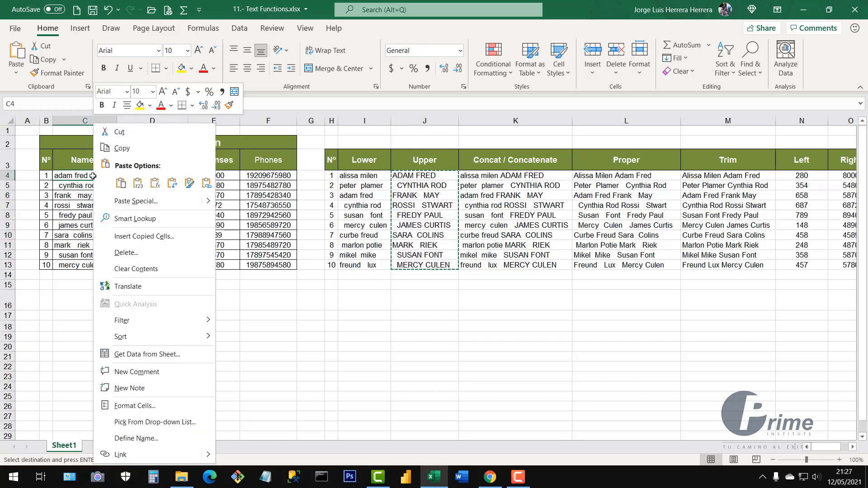
pyautogui.click(138, 183)
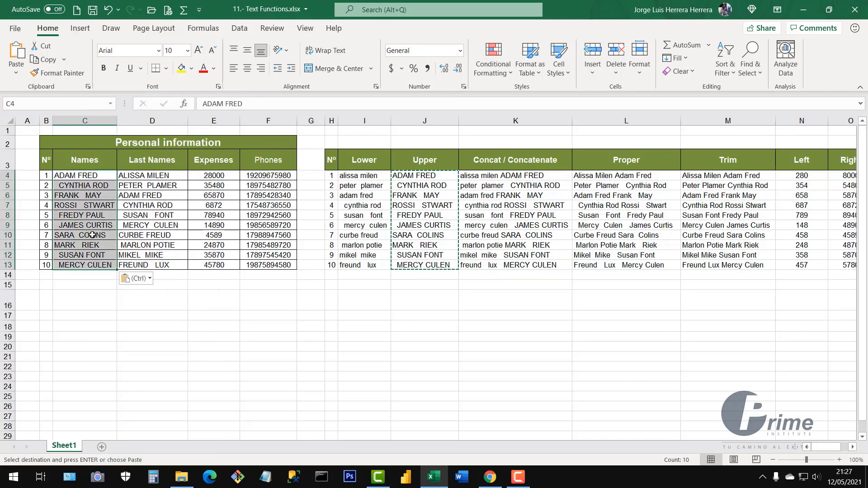
# Step: Undo the values paste in the Names column and clear the copy selection
pyautogui.click(170, 316)
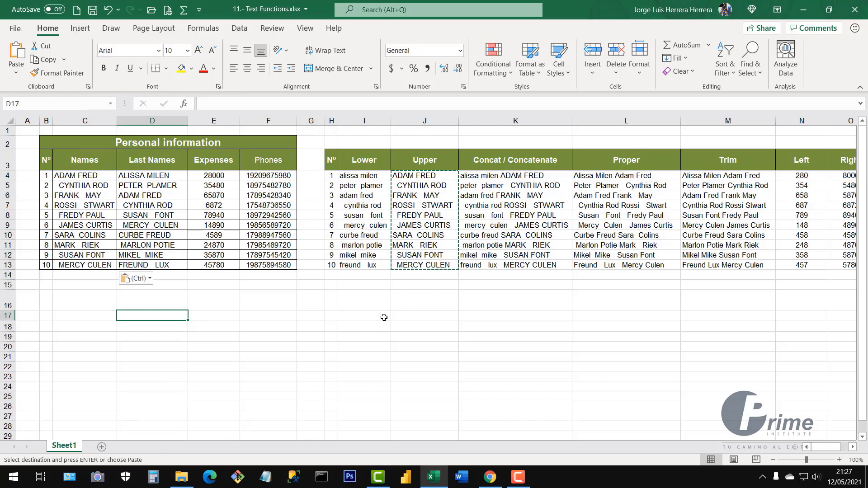
pyautogui.hotkey('ctrl', 'z')
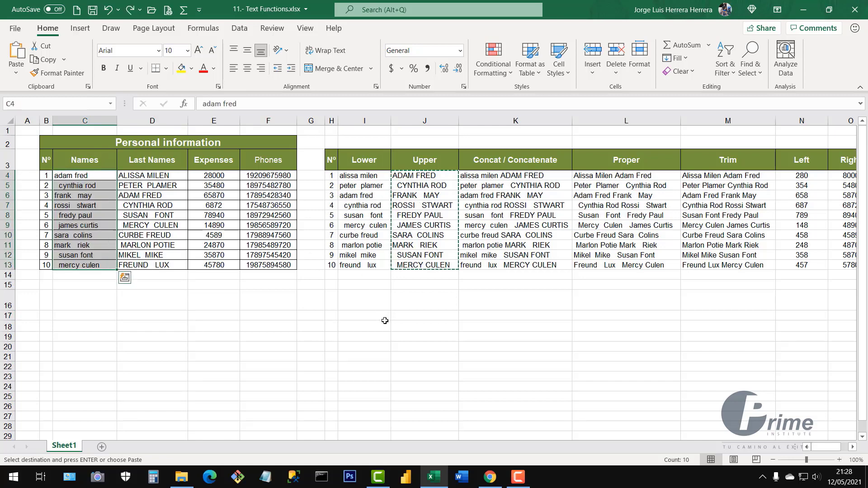
pyautogui.press('Escape')
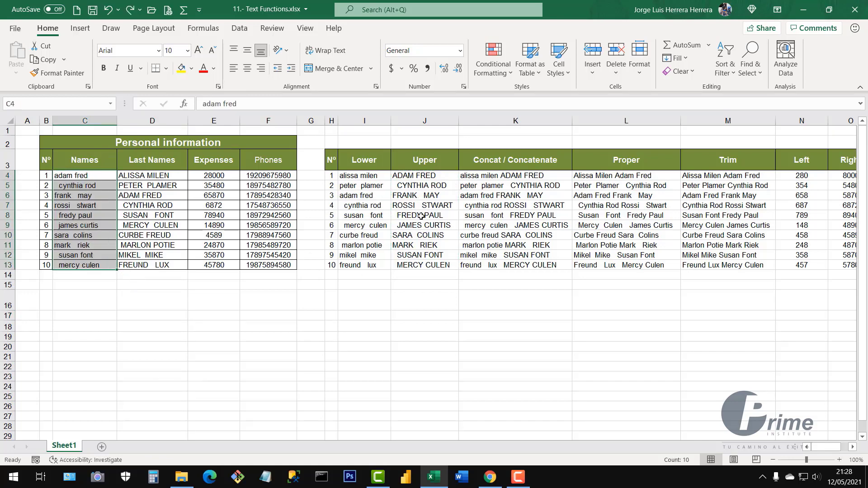
pyautogui.click(426, 205)
pyautogui.click(427, 177)
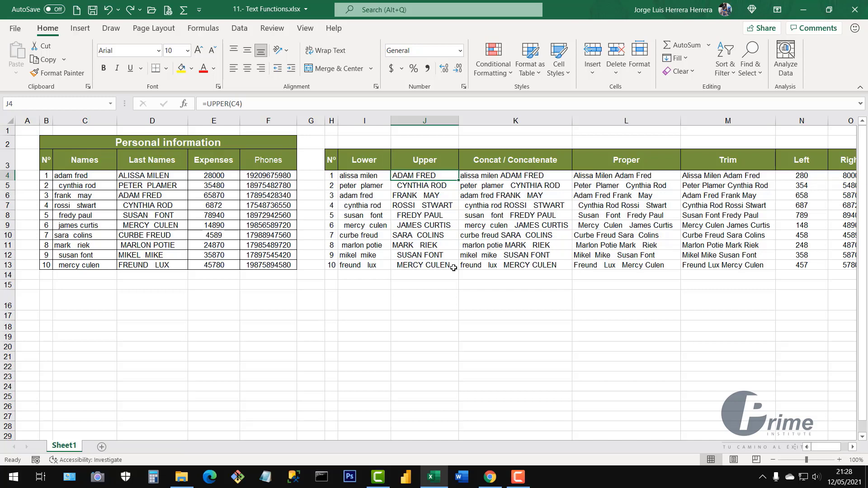
pyautogui.click(480, 236)
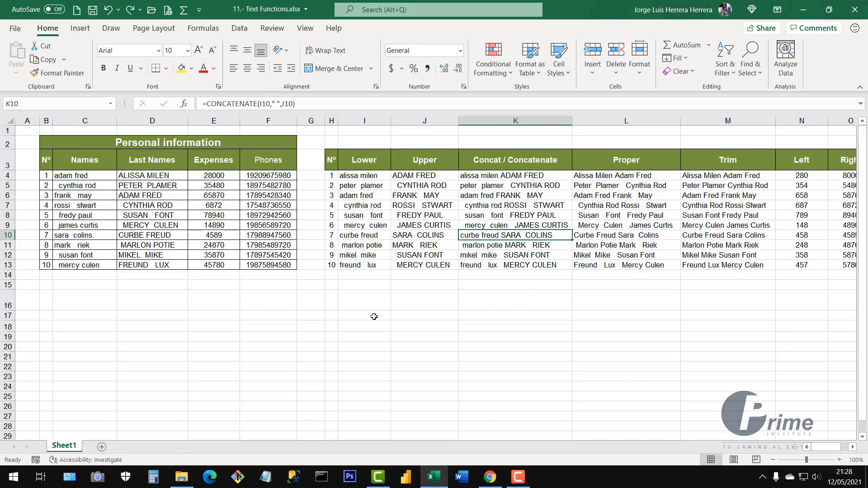
pyautogui.click(405, 291)
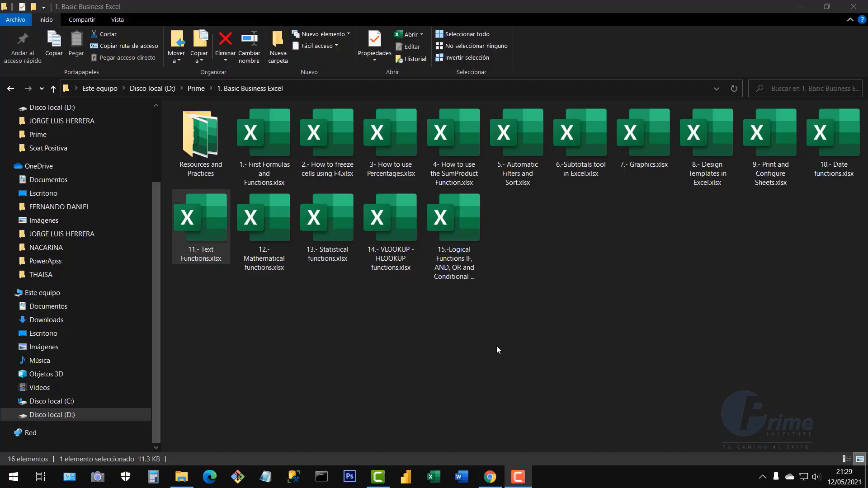
# Step: Open the workbook 12.- Mathematical functions.xlsx from the 1. Basic Business Excel folder
pyautogui.click(277, 236)
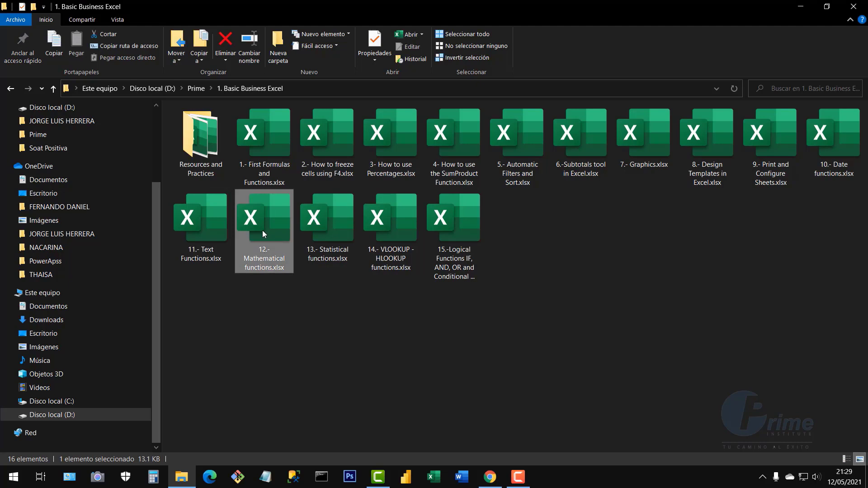
pyautogui.doubleClick(272, 238)
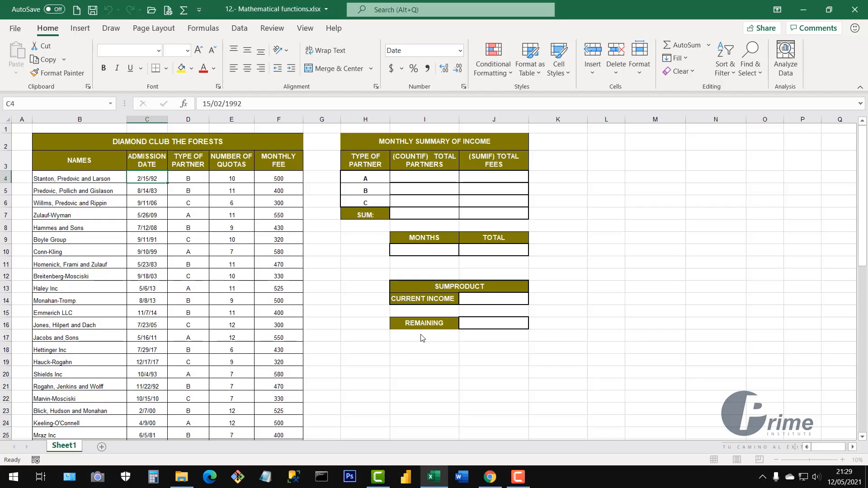
pyautogui.click(369, 327)
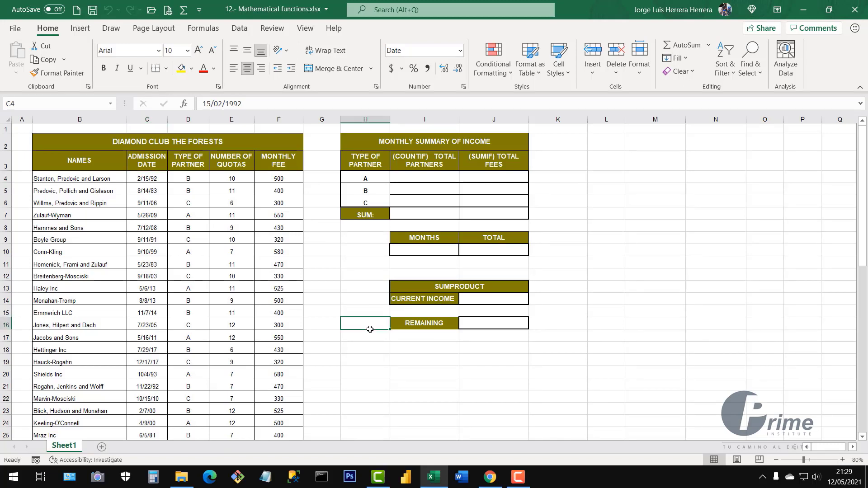
# Step: Examine the Diamond Club The Forests table column by column, from Names and Admission Date through Number of Quotas and Monthly Fee
pyautogui.click(122, 223)
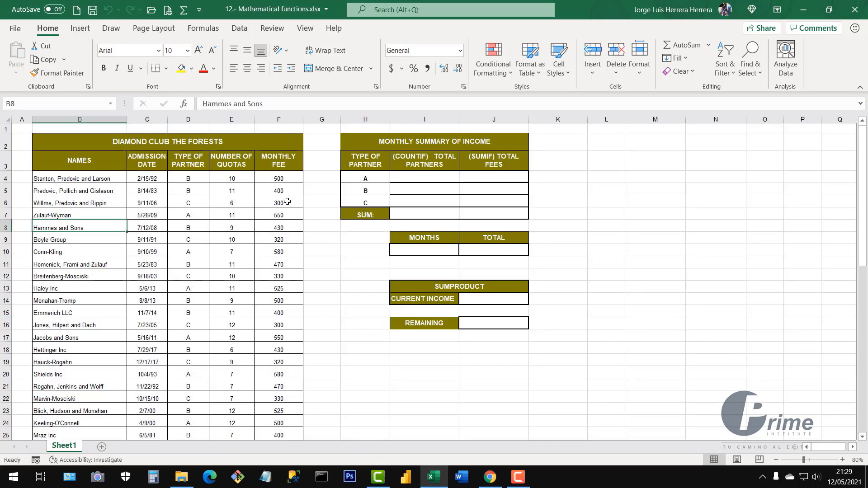
pyautogui.click(243, 295)
pyautogui.click(264, 280)
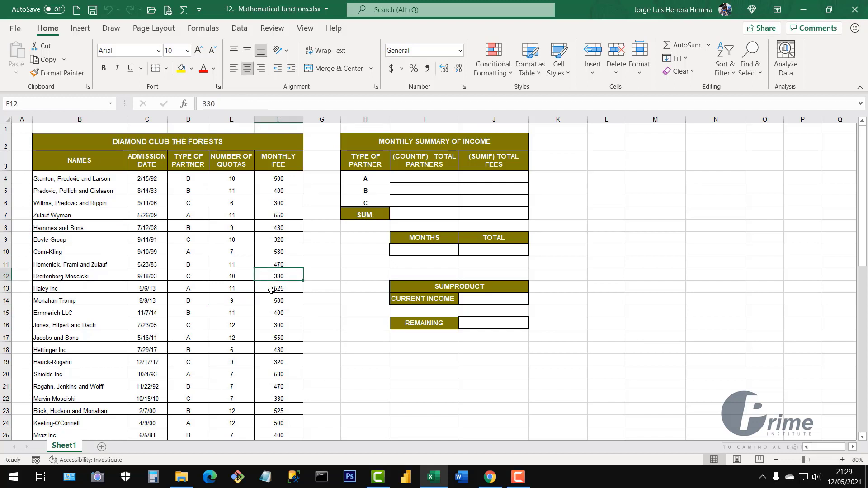
pyautogui.click(104, 142)
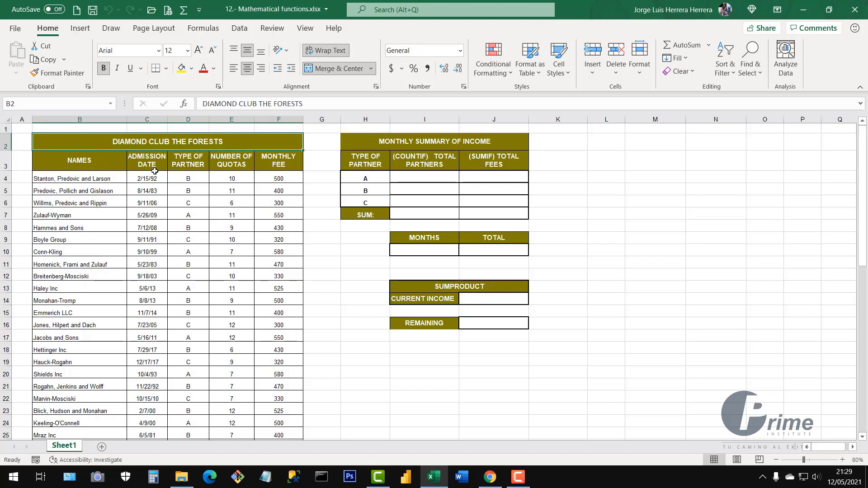
pyautogui.moveTo(89, 166); pyautogui.dragTo(103, 410)
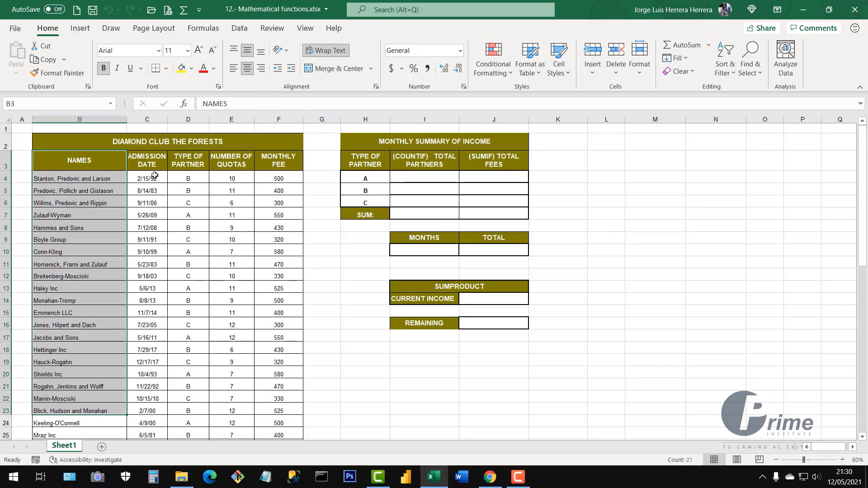
pyautogui.moveTo(154, 161); pyautogui.dragTo(152, 367)
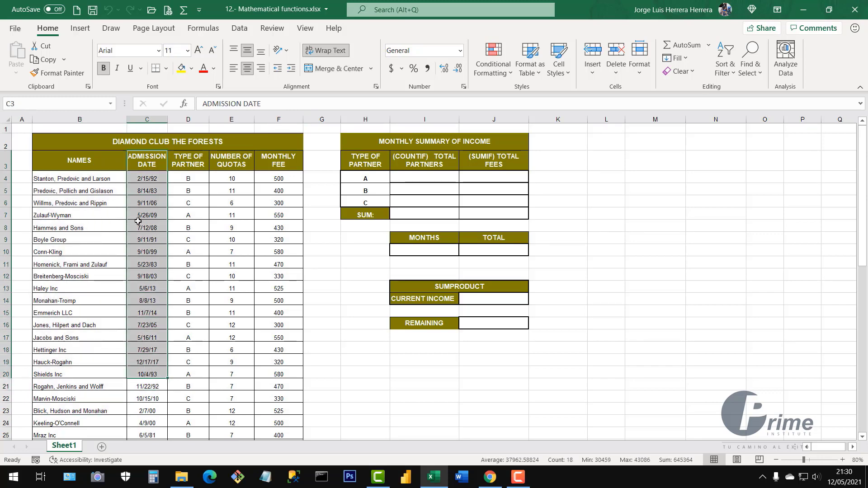
pyautogui.click(141, 226)
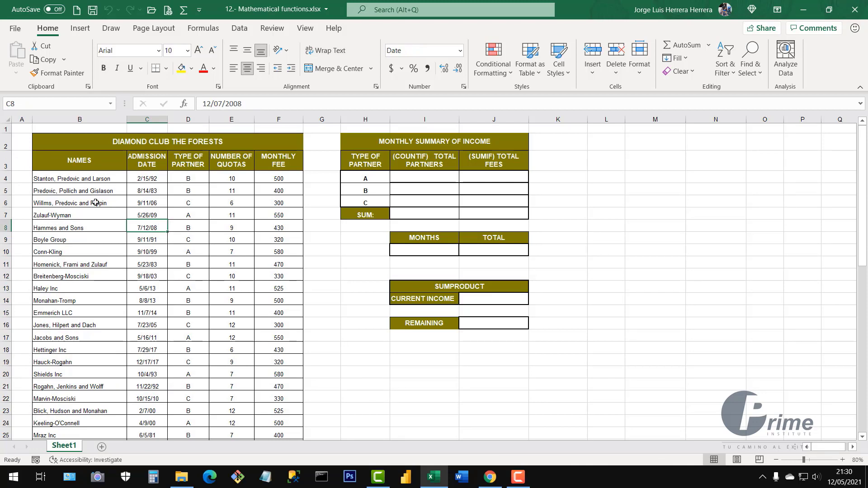
pyautogui.click(191, 161)
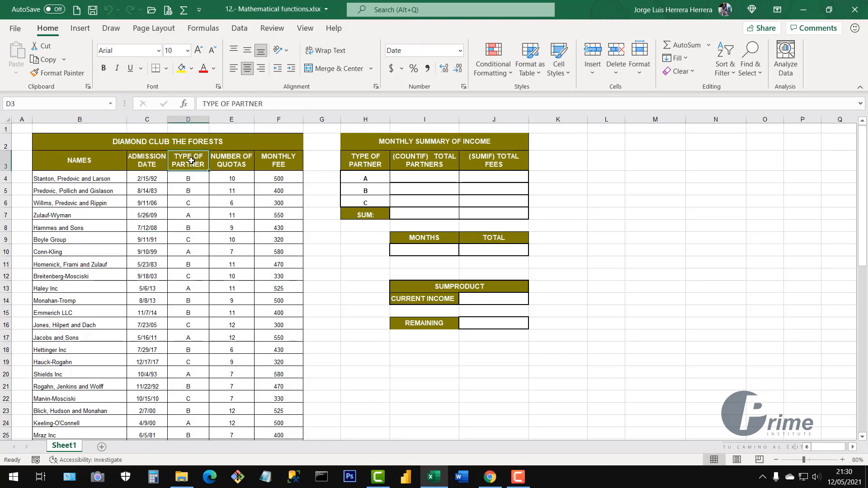
pyautogui.moveTo(191, 163); pyautogui.dragTo(207, 354)
pyautogui.click(231, 250)
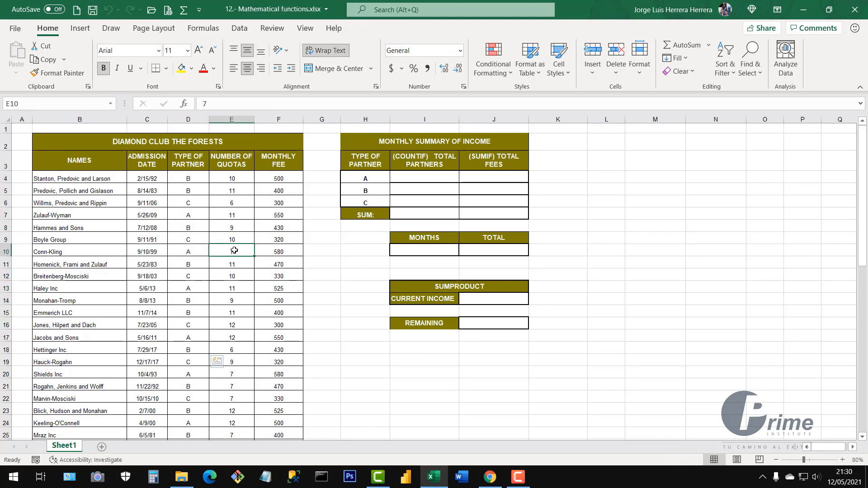
pyautogui.moveTo(231, 160); pyautogui.dragTo(230, 352)
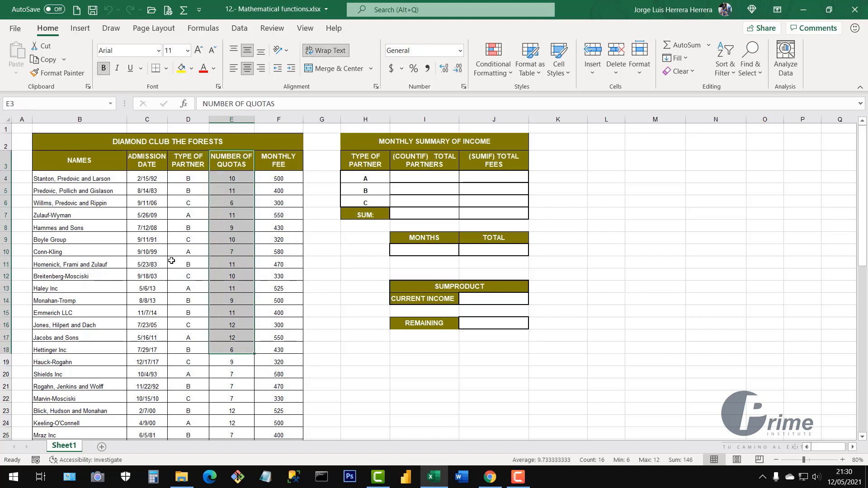
pyautogui.click(206, 251)
pyautogui.moveTo(281, 161); pyautogui.dragTo(281, 336)
pyautogui.click(284, 288)
# Step: Format the Monthly Fee values in F4:F43 as US dollar accounting amounts with no decimal places
pyautogui.click(284, 179)
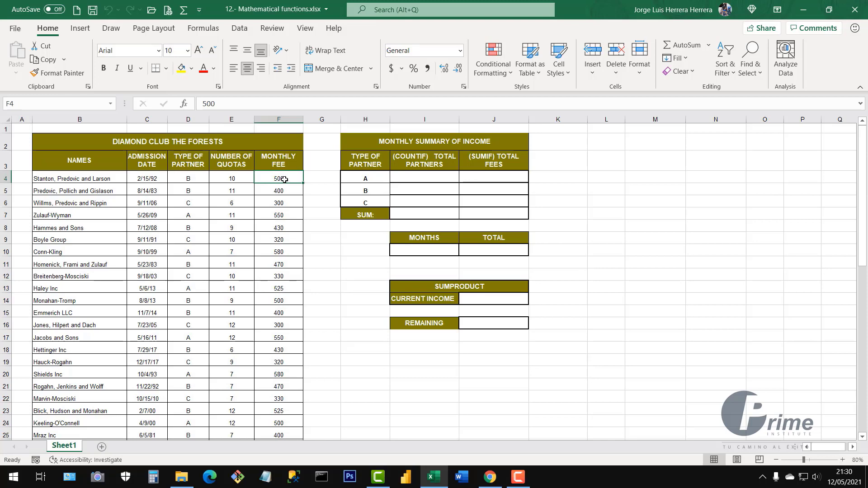
pyautogui.hotkey('ctrl', 'shift', 'Down')
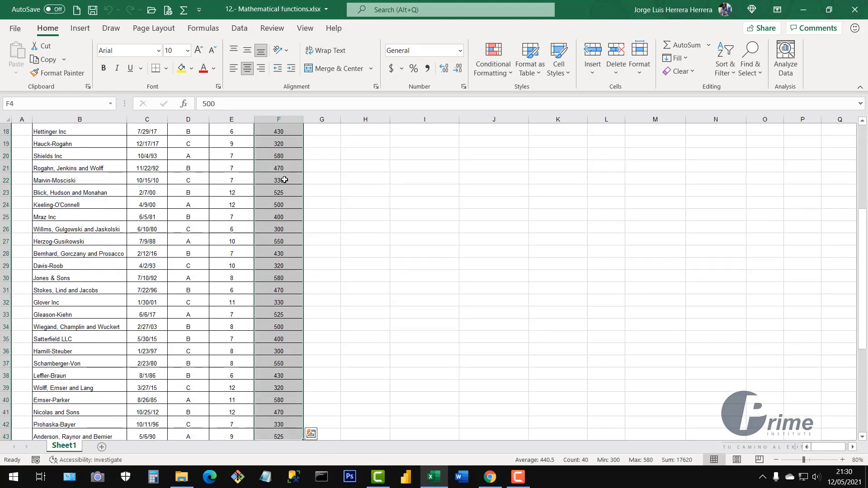
pyautogui.click(401, 69)
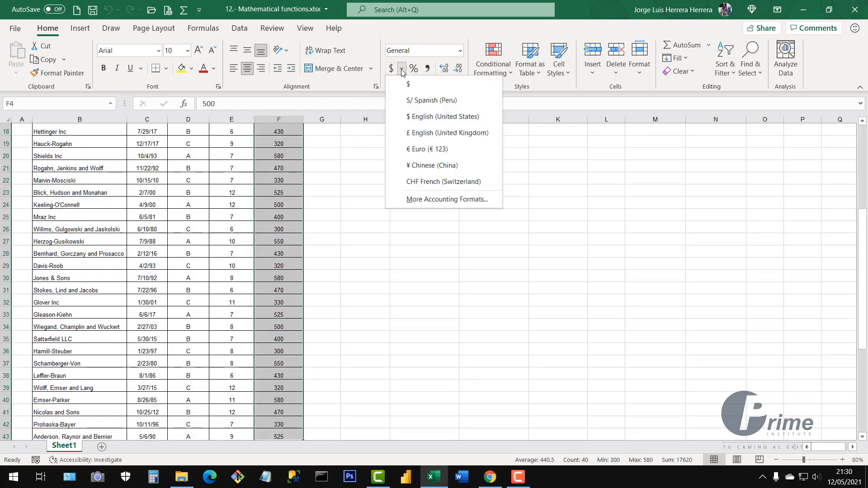
pyautogui.click(422, 118)
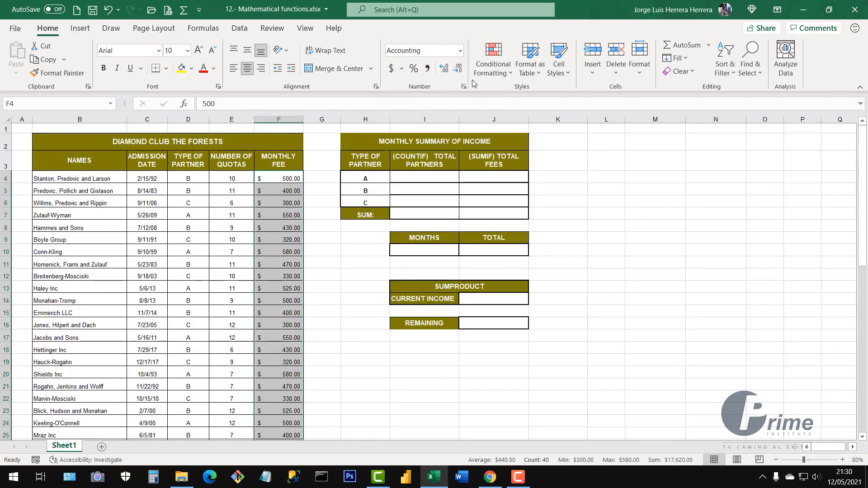
pyautogui.click(457, 69)
pyautogui.click(458, 69)
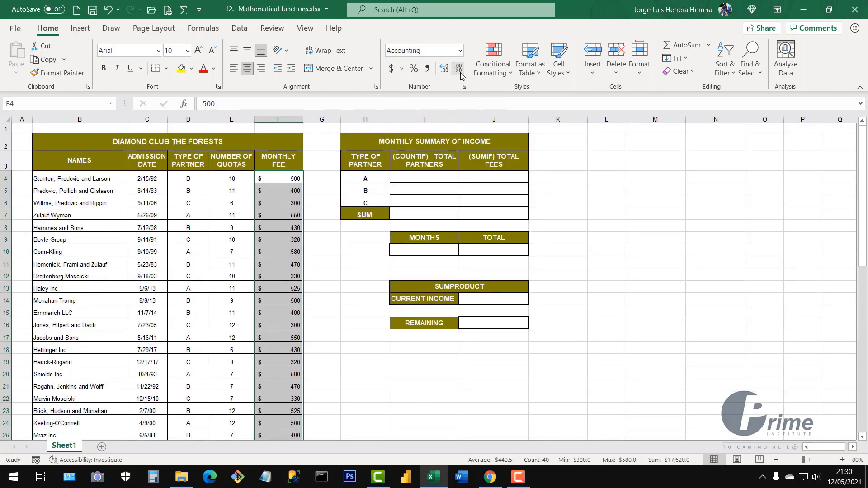
pyautogui.click(284, 194)
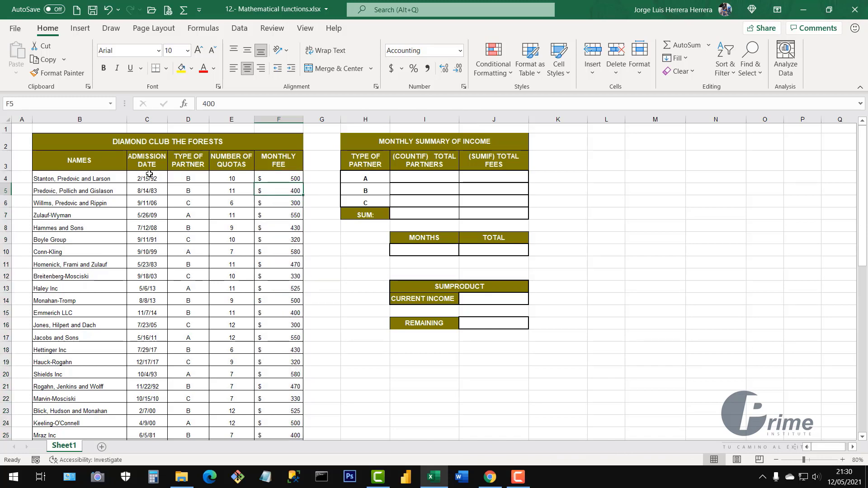
# Step: Review the partner records down to the last row, relating the quotas and monthly fees to the income summary area in columns H:J
pyautogui.moveTo(91, 178); pyautogui.dragTo(300, 271)
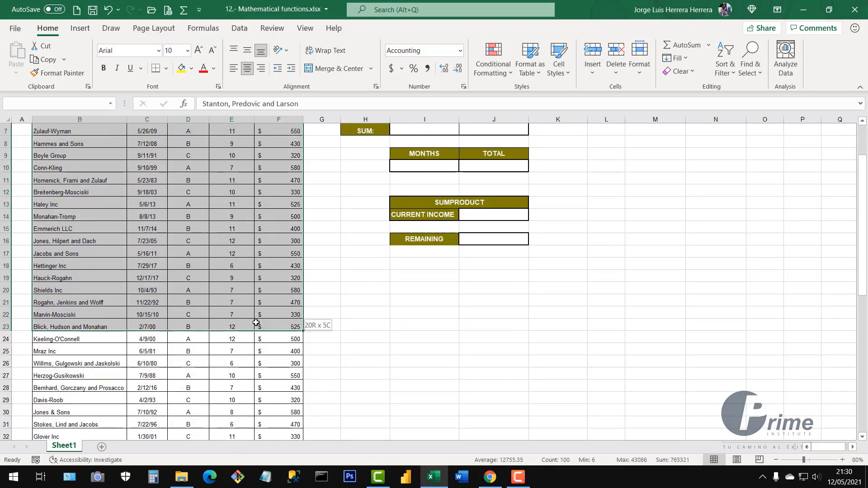
pyautogui.scroll(-10, 259, 318)
pyautogui.scroll(5, 260, 318)
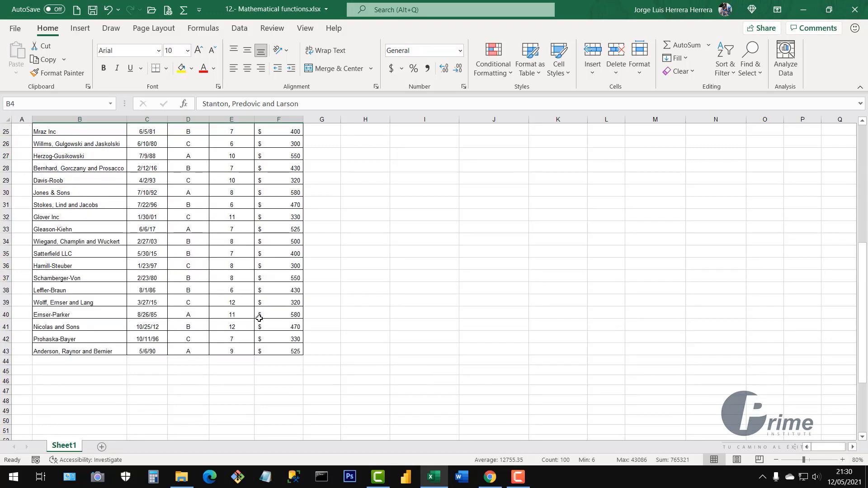
pyautogui.scroll(8, 260, 318)
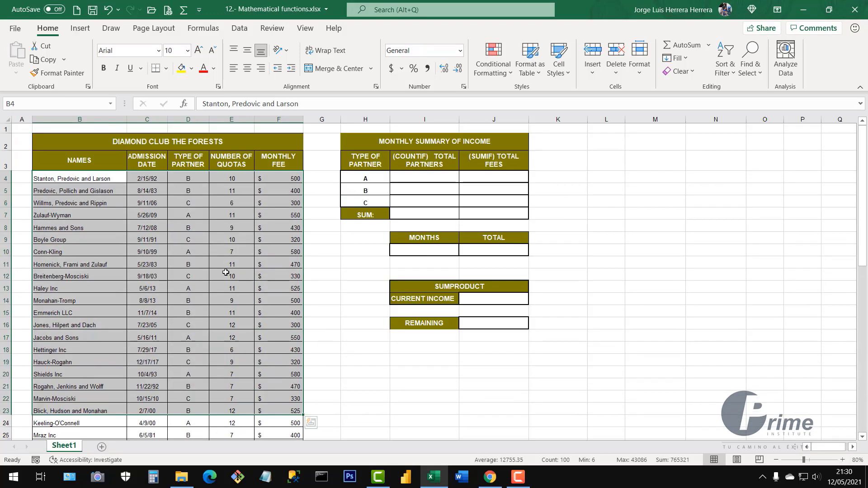
pyautogui.click(158, 241)
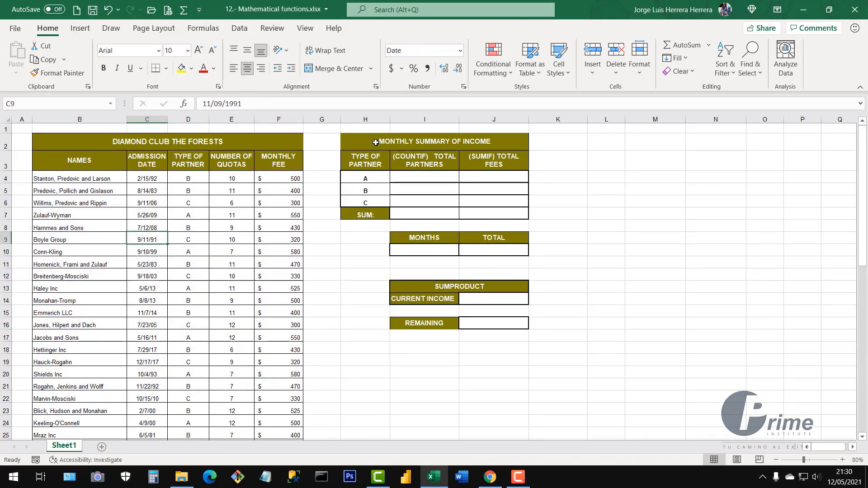
pyautogui.moveTo(346, 140); pyautogui.dragTo(520, 355)
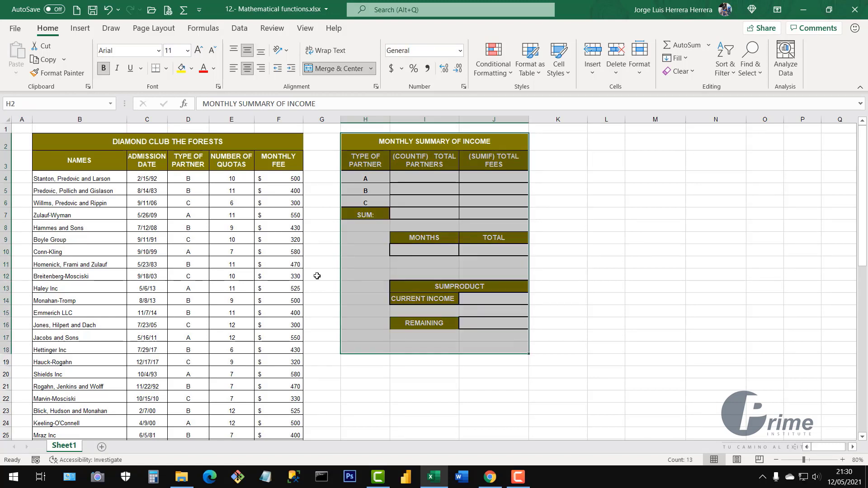
pyautogui.click(188, 248)
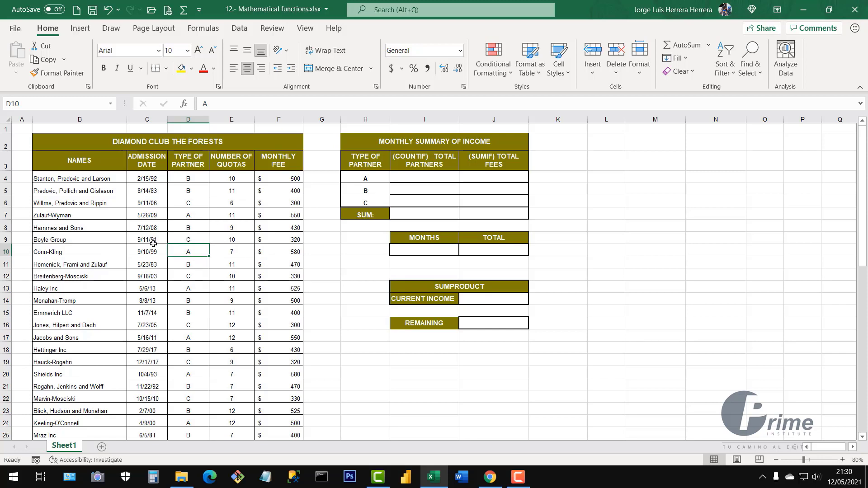
pyautogui.scroll(-3, 147, 248)
pyautogui.scroll(3, 176, 252)
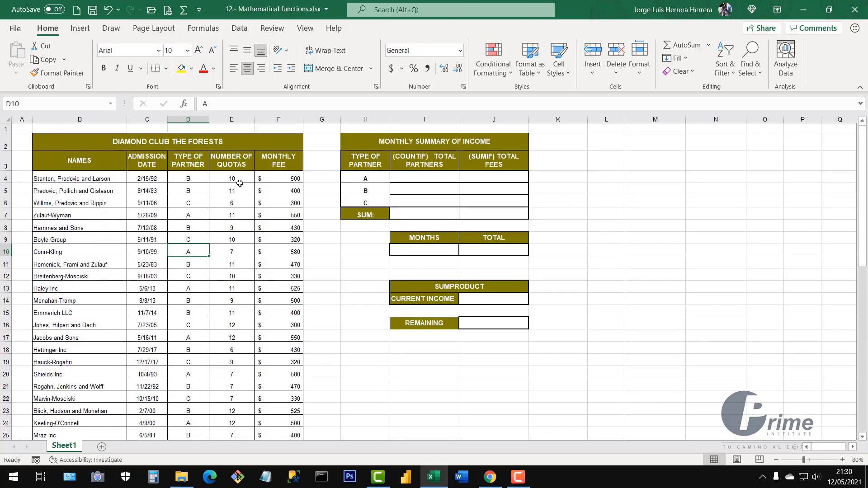
pyautogui.moveTo(240, 183); pyautogui.dragTo(232, 325)
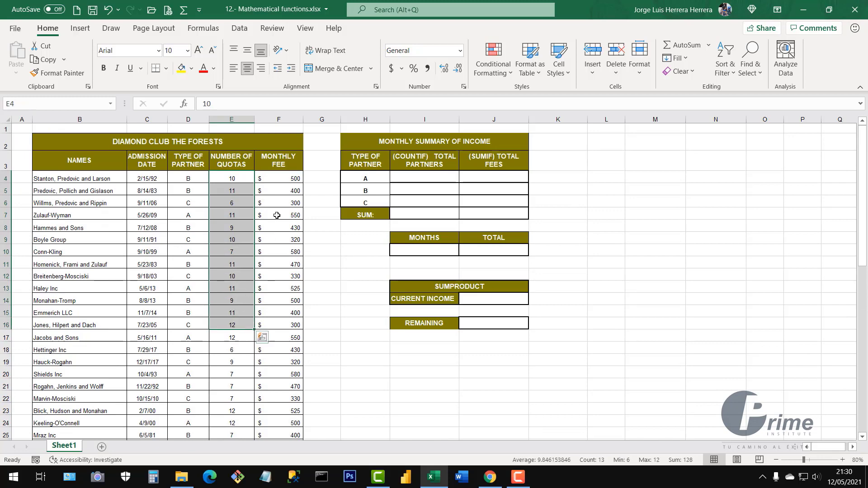
pyautogui.moveTo(276, 179); pyautogui.dragTo(276, 271)
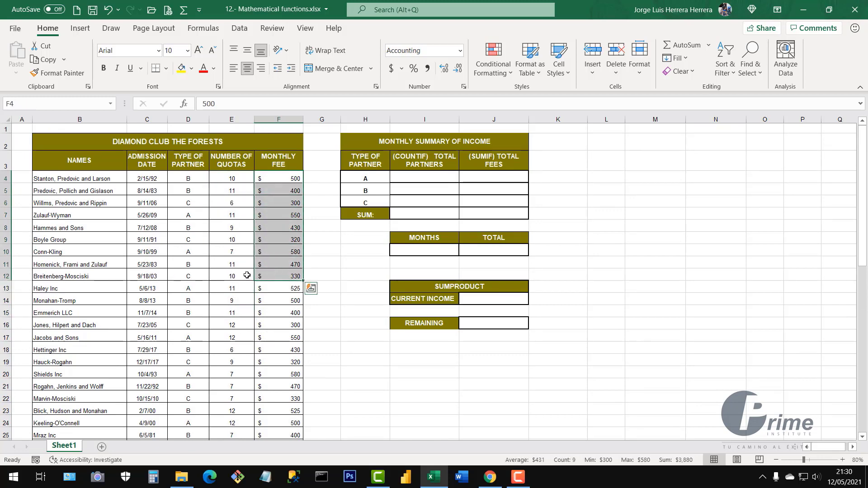
pyautogui.scroll(-13, 247, 276)
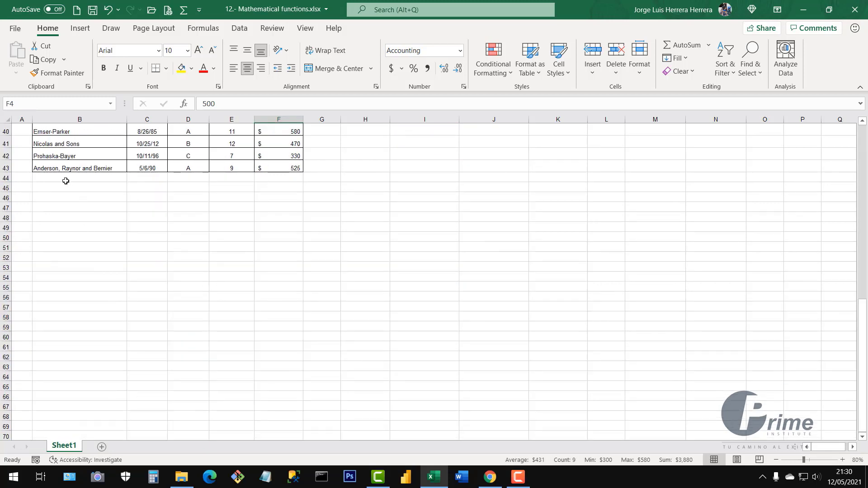
pyautogui.moveTo(66, 181); pyautogui.dragTo(285, 291)
pyautogui.scroll(13, 289, 240)
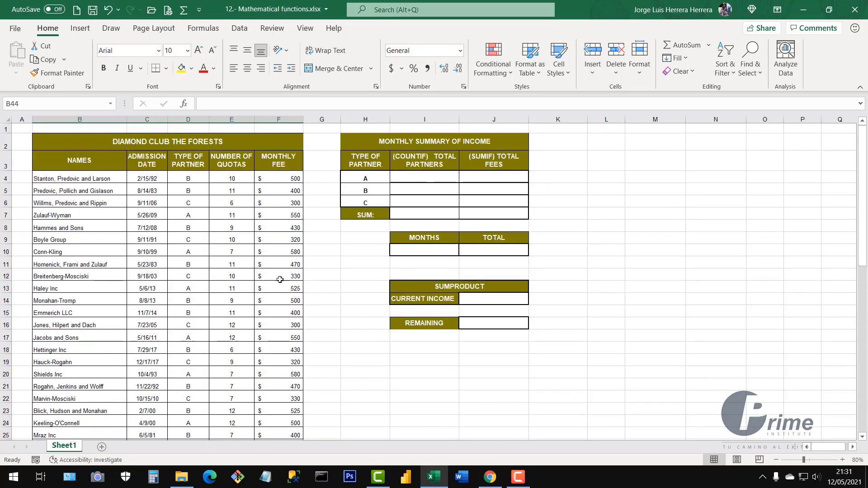
pyautogui.moveTo(375, 141); pyautogui.dragTo(481, 324)
pyautogui.click(189, 275)
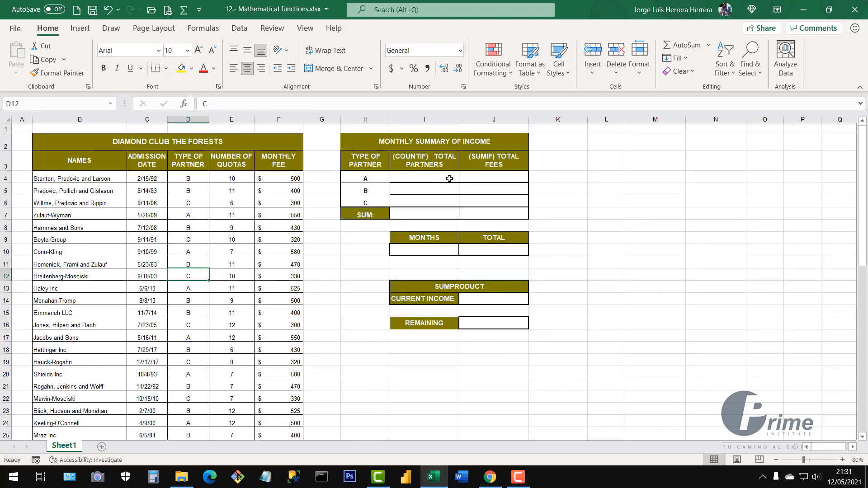
pyautogui.moveTo(213, 238); pyautogui.dragTo(198, 236)
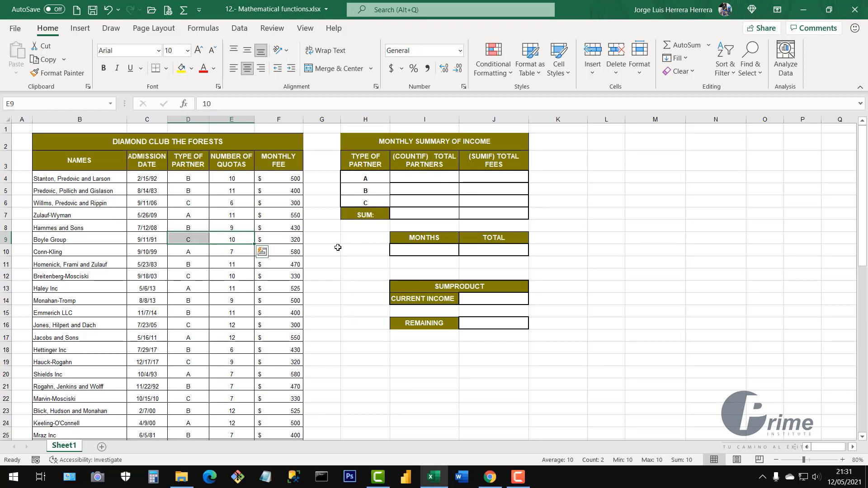
pyautogui.click(219, 204)
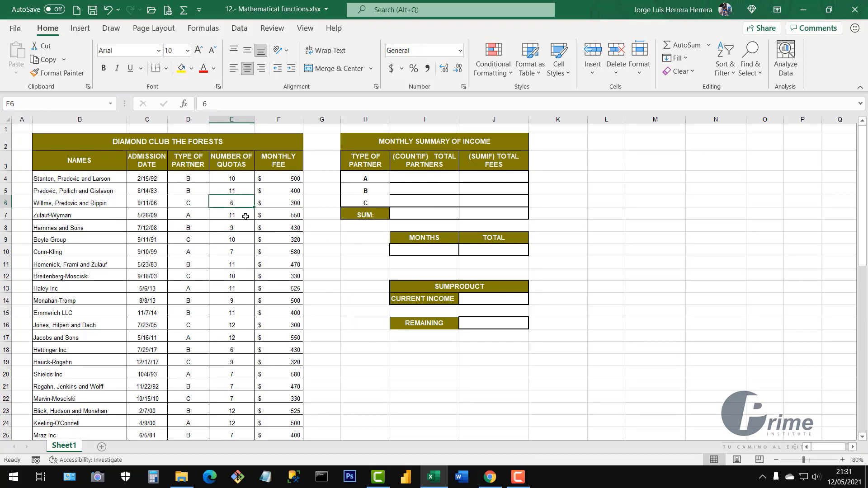
# Step: Examine the COUNTIF Total Partners and SUMIF Total Fees cells for partner types A, B and C alongside the Monthly Fee column
pyautogui.moveTo(376, 144); pyautogui.dragTo(489, 208)
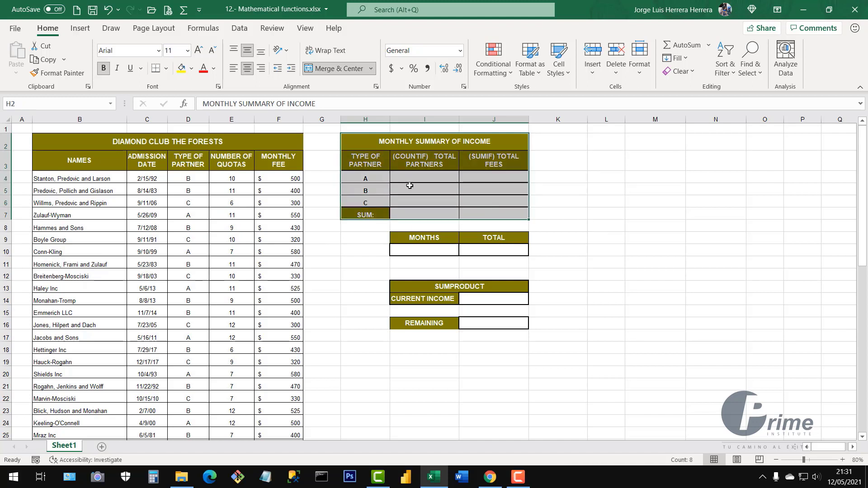
pyautogui.click(409, 186)
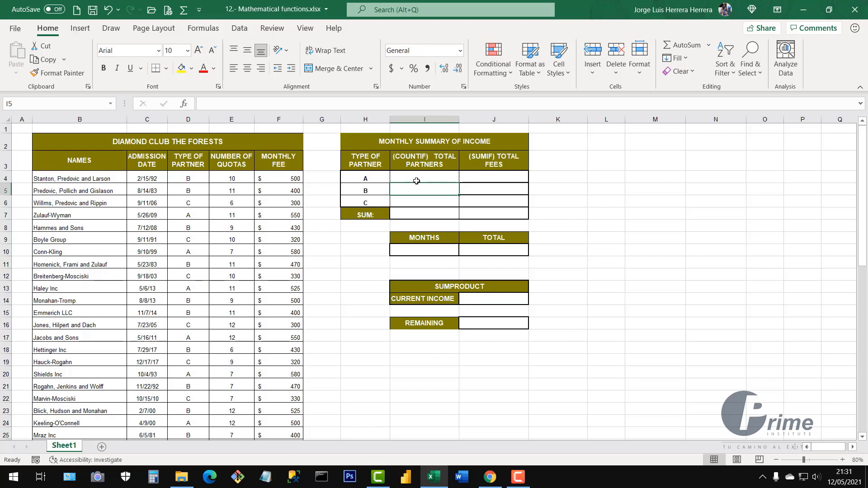
pyautogui.click(417, 181)
pyautogui.click(418, 191)
pyautogui.click(419, 202)
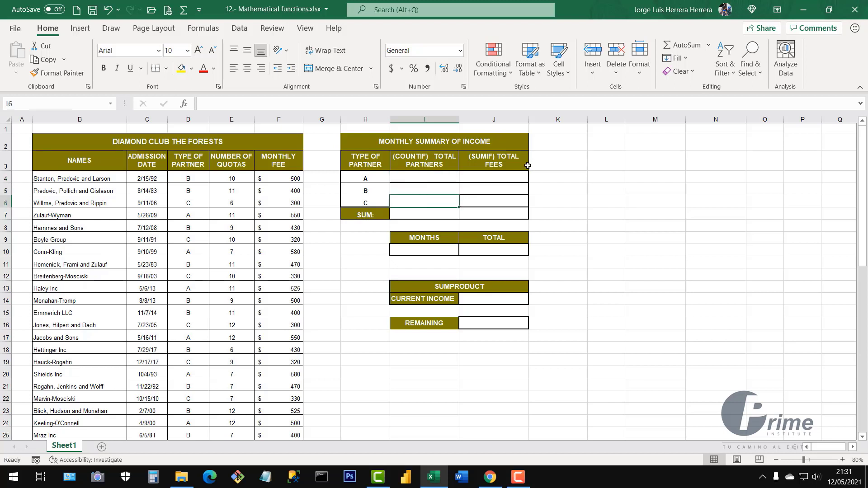
pyautogui.click(481, 177)
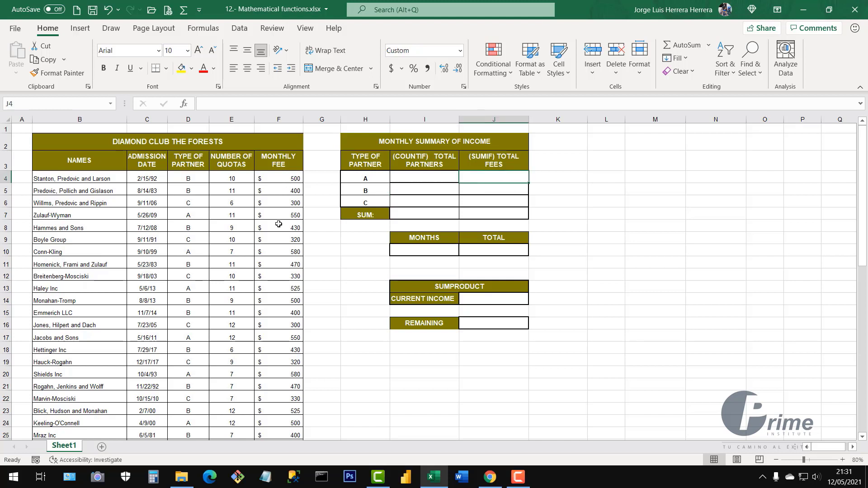
pyautogui.moveTo(278, 178); pyautogui.dragTo(279, 313)
pyautogui.click(465, 178)
pyautogui.click(452, 176)
pyautogui.click(483, 188)
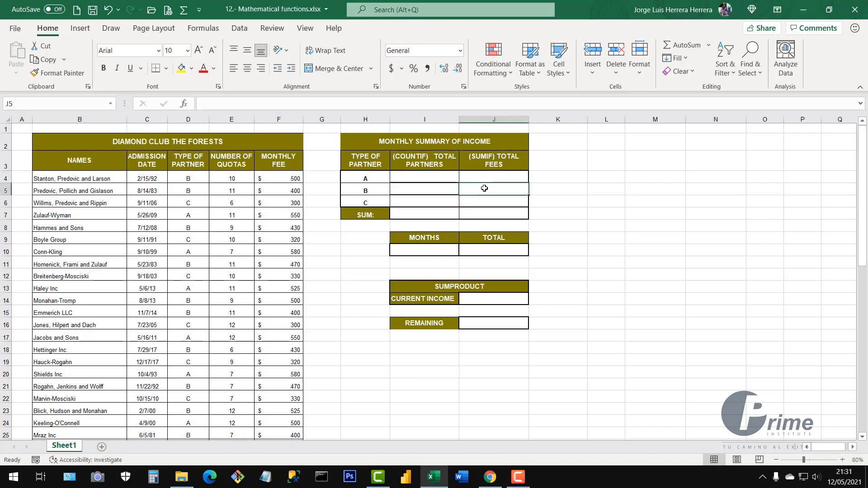
pyautogui.click(426, 187)
pyautogui.click(487, 201)
pyautogui.click(427, 204)
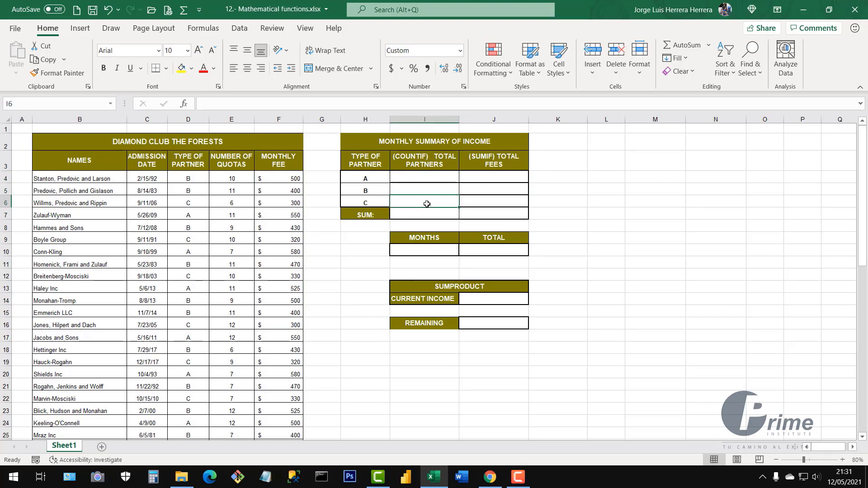
# Step: Examine the Sum row, the Months and Total cells, and the SUMPRODUCT Current Income and Remaining cells alongside the Monthly Fee column
pyautogui.click(416, 215)
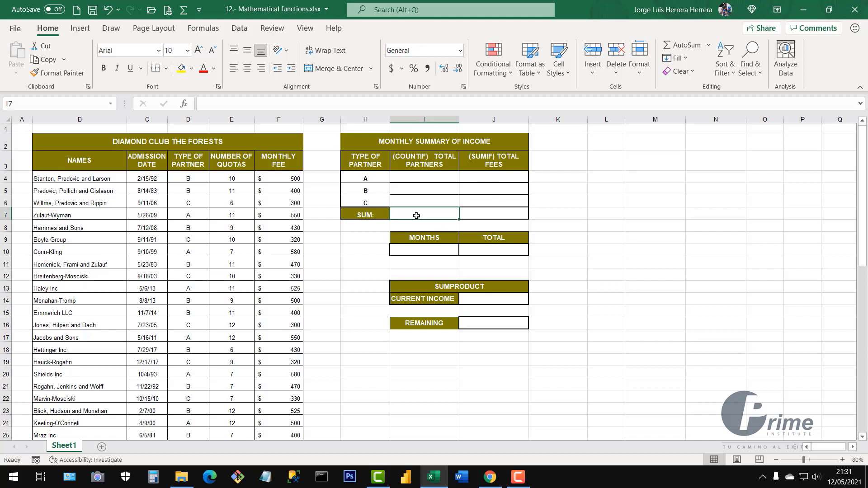
pyautogui.click(478, 213)
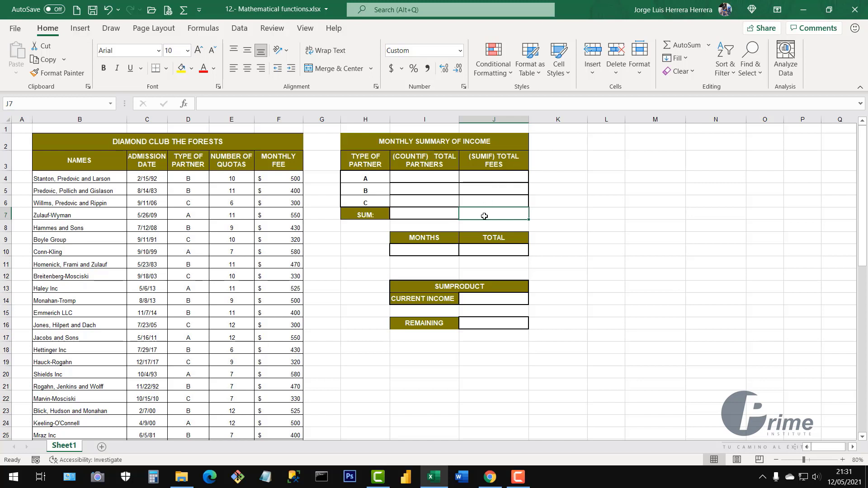
pyautogui.moveTo(380, 146); pyautogui.dragTo(497, 211)
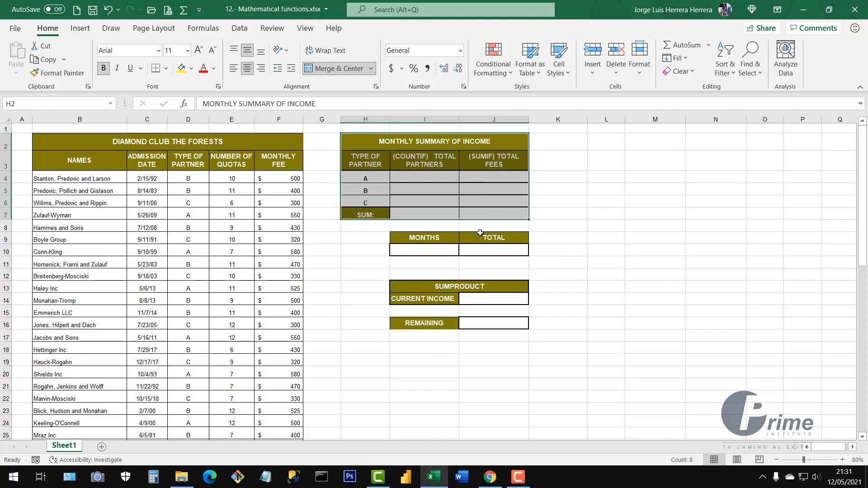
pyautogui.click(424, 249)
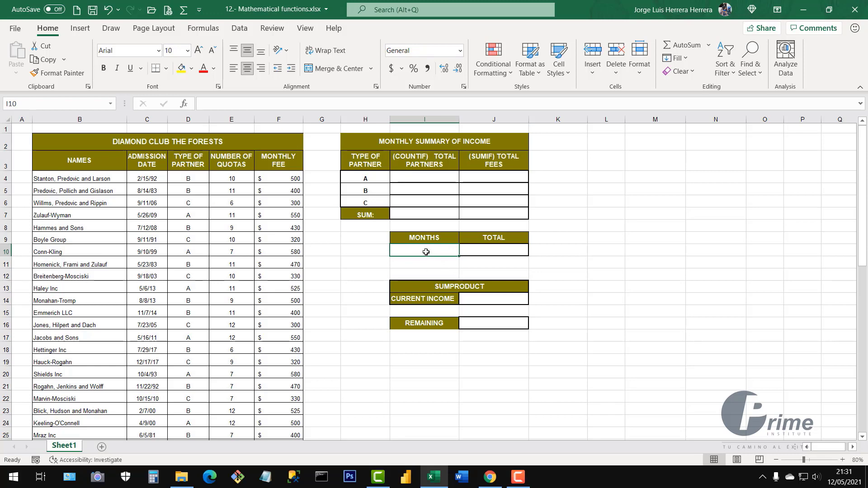
pyautogui.click(495, 253)
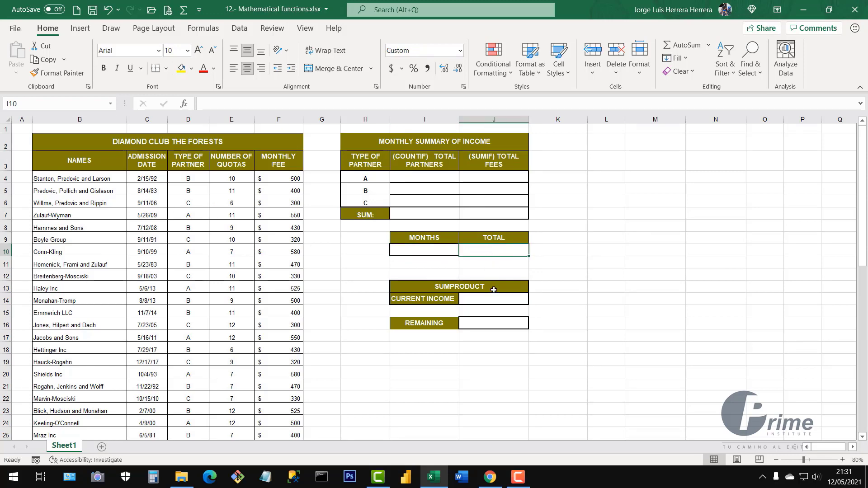
pyautogui.click(489, 299)
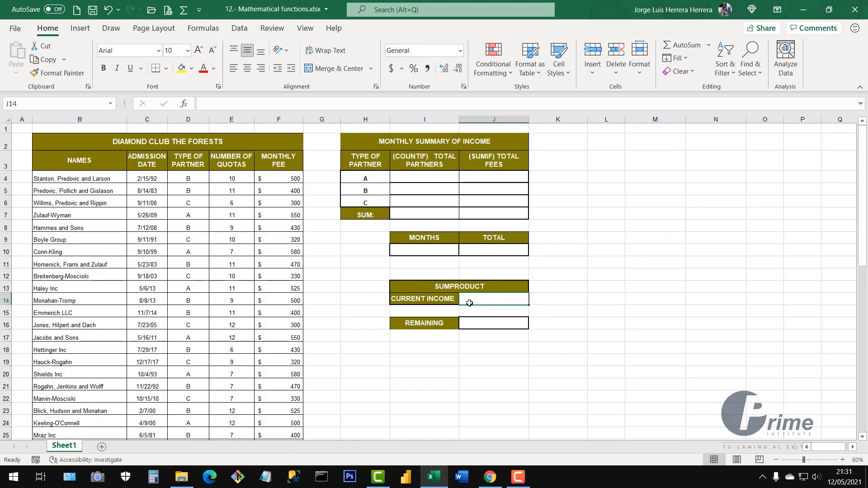
pyautogui.moveTo(289, 180); pyautogui.dragTo(310, 326)
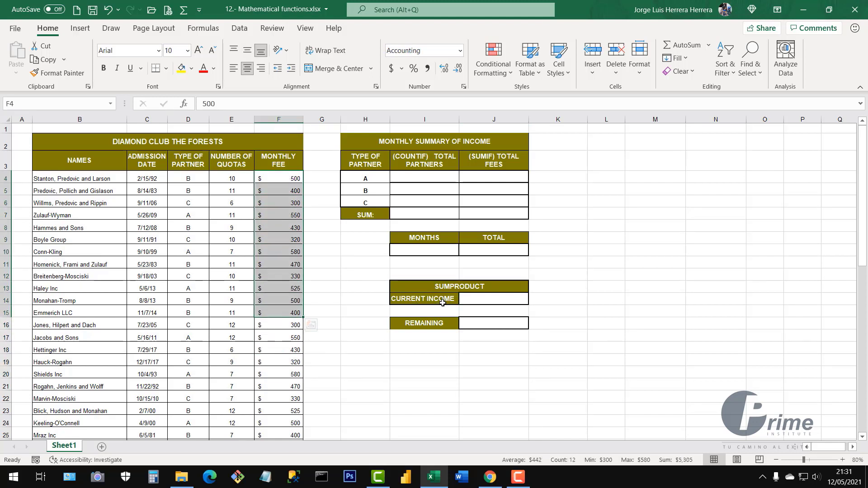
pyautogui.click(470, 298)
pyautogui.click(469, 323)
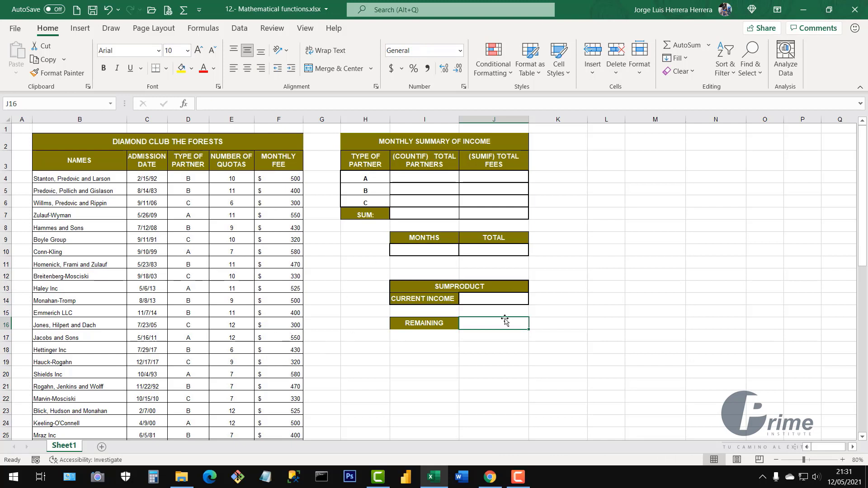
pyautogui.click(286, 275)
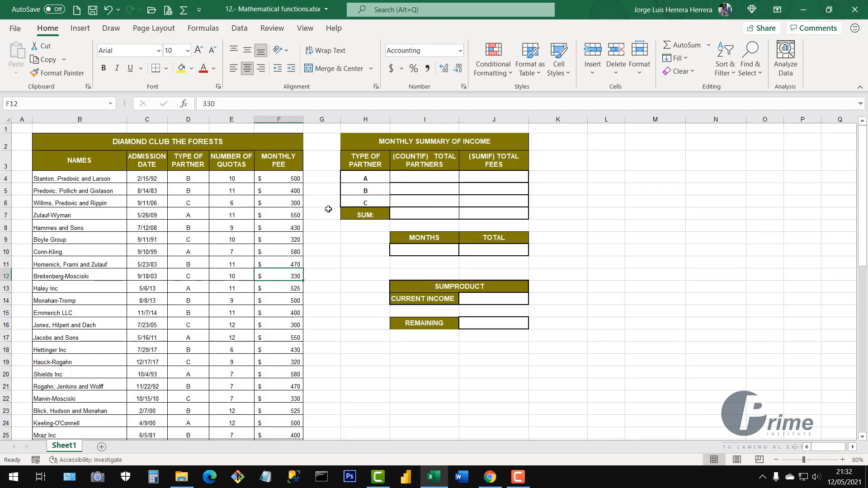
# Step: Count the type A partners in I4 with the formula =COUNTIF(D4:D43,"A")
pyautogui.click(413, 179)
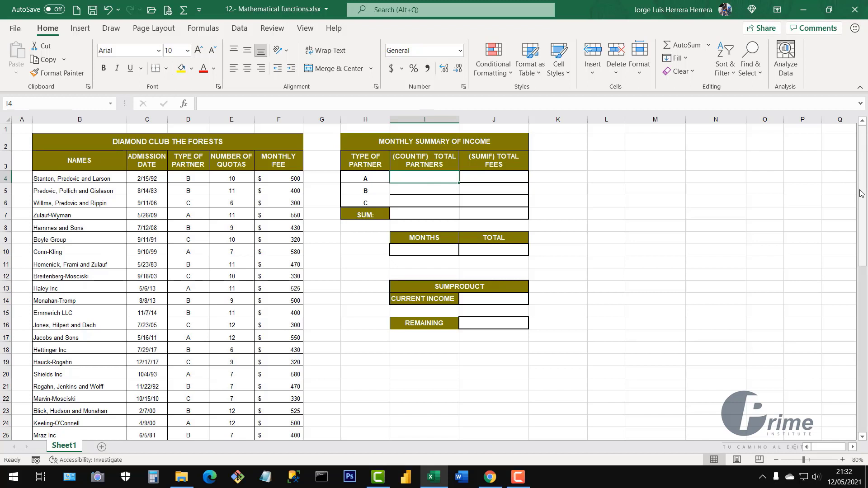
pyautogui.write('=coun')
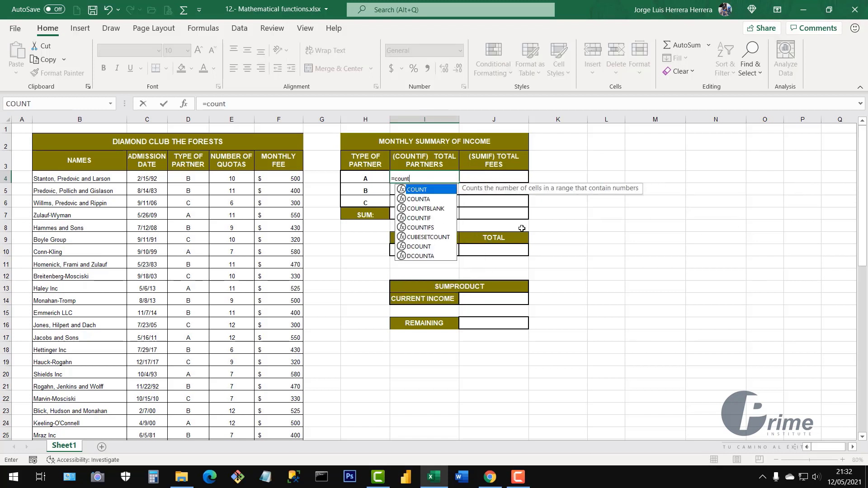
pyautogui.write('t')
pyautogui.doubleClick(419, 217)
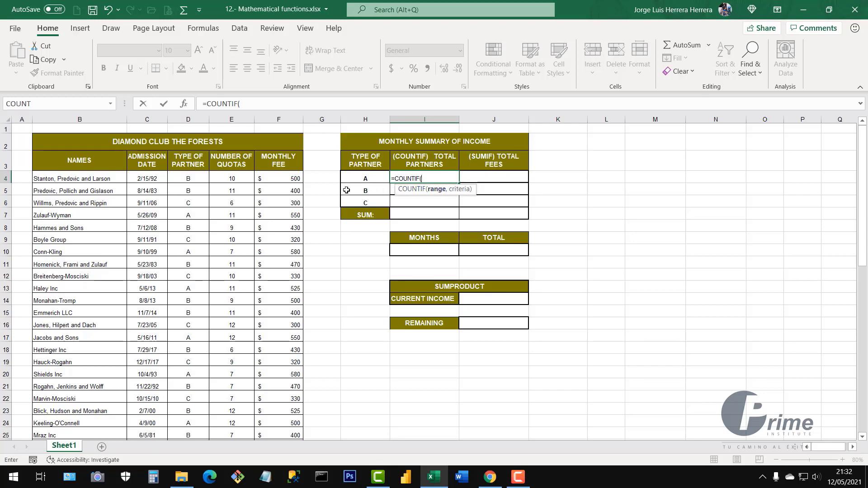
pyautogui.click(188, 178)
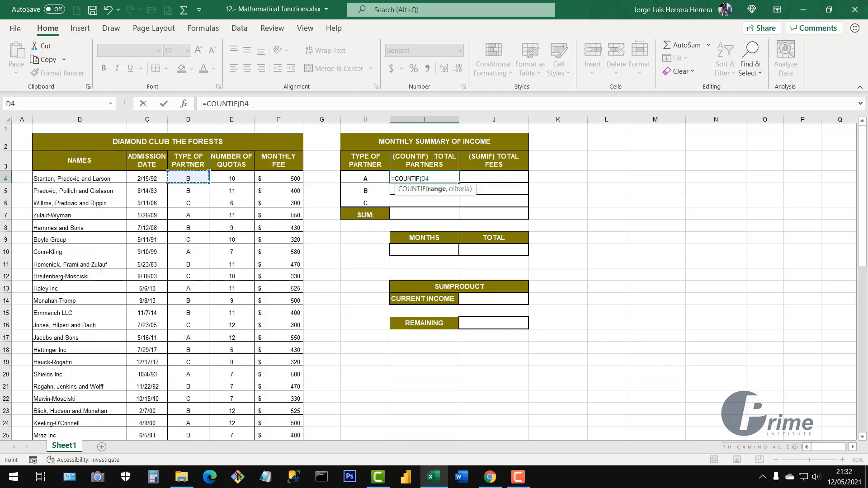
pyautogui.hotkey('ctrl', 'shift', 'Down')
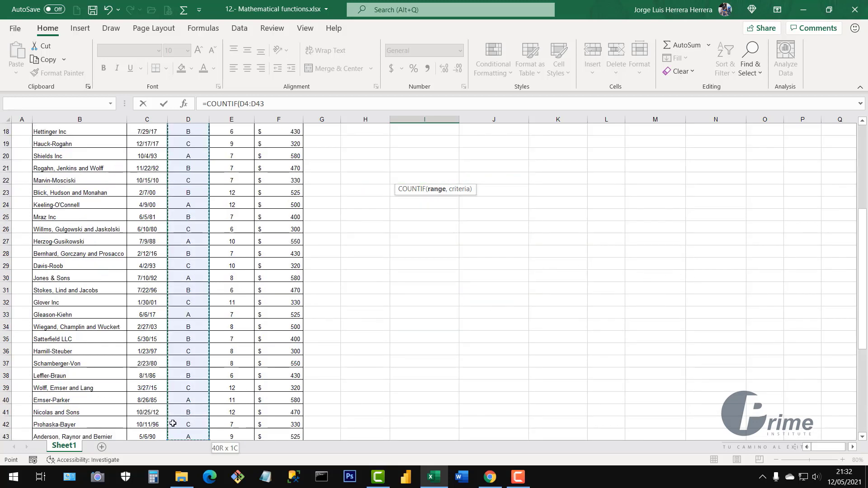
pyautogui.scroll(6, 203, 381)
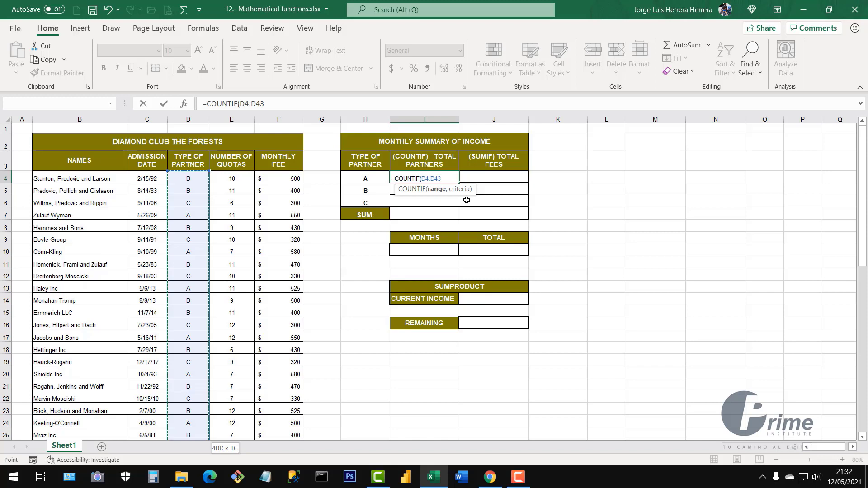
pyautogui.write(',"a')
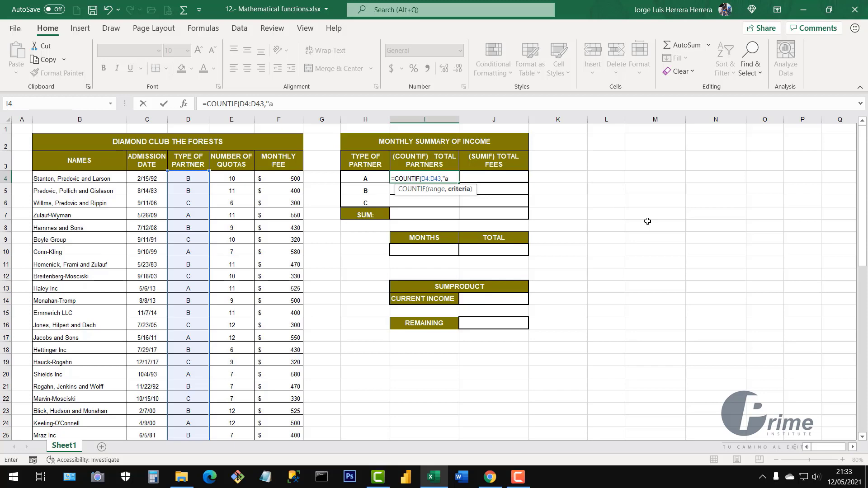
pyautogui.press('BackSpace')
pyautogui.write('A")')
pyautogui.press('Return')
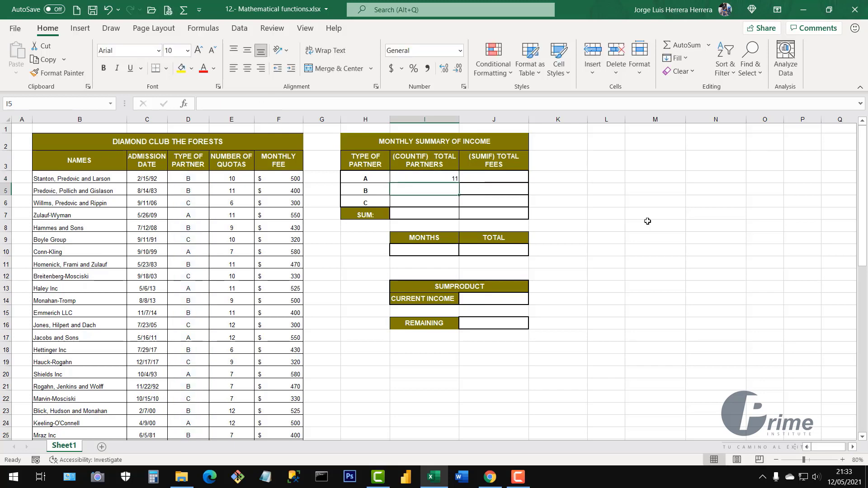
# Step: Center the type A partner count in I4 and review it against the Type of Partner column
pyautogui.click(440, 177)
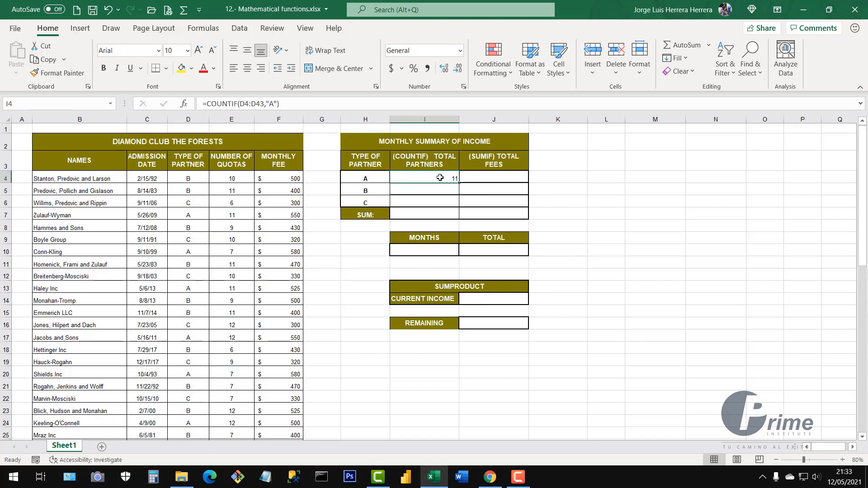
pyautogui.click(247, 69)
pyautogui.moveTo(191, 179); pyautogui.dragTo(188, 346)
pyautogui.click(433, 182)
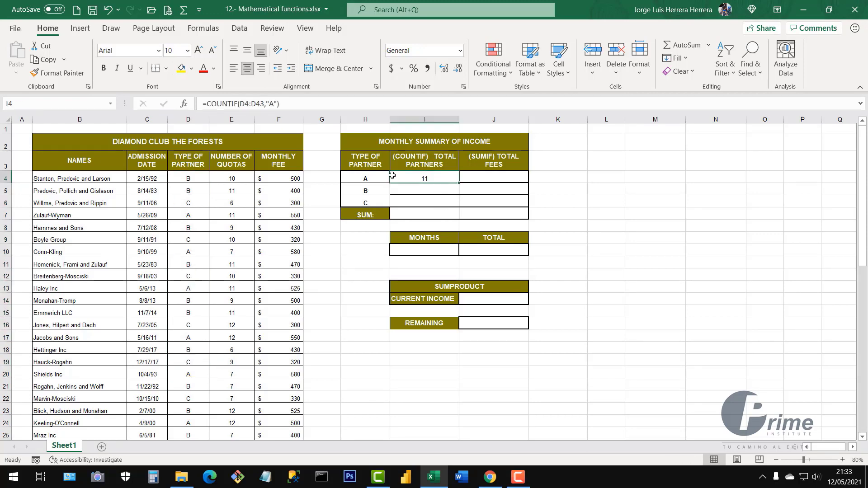
pyautogui.click(363, 177)
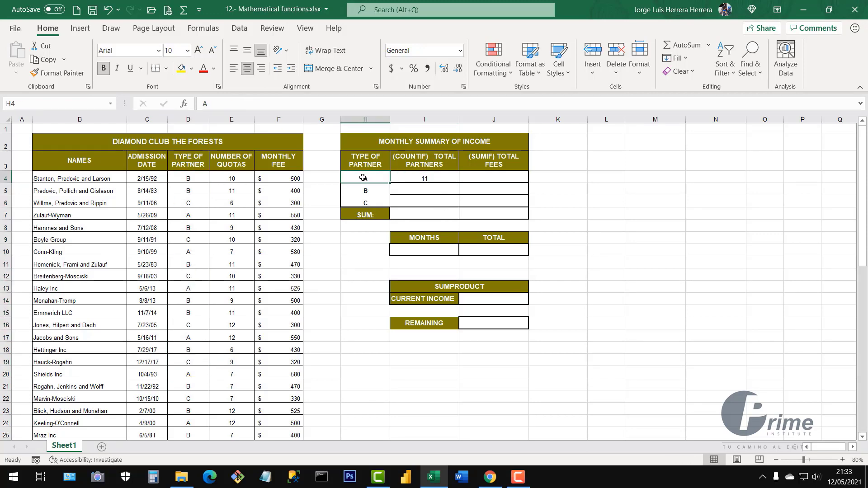
pyautogui.click(418, 179)
# Step: Count the type B partners in I5 with the formula =COUNTIF(D4:D43,"b")
pyautogui.click(429, 188)
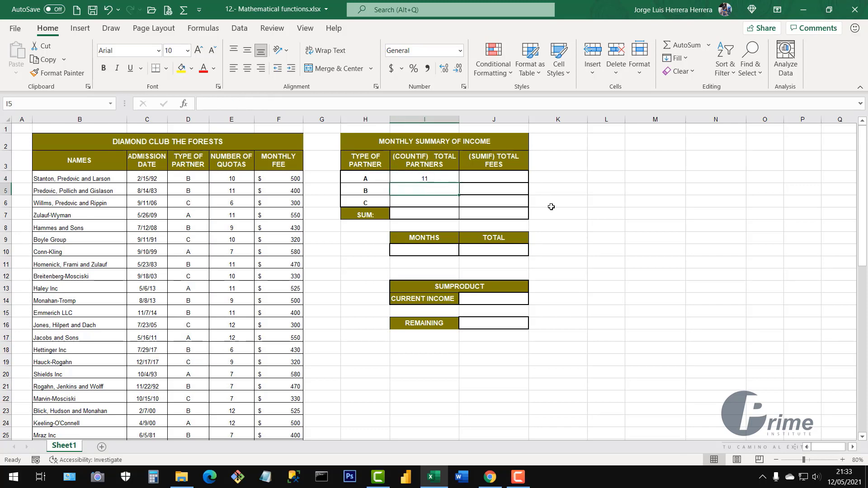
pyautogui.write('=count')
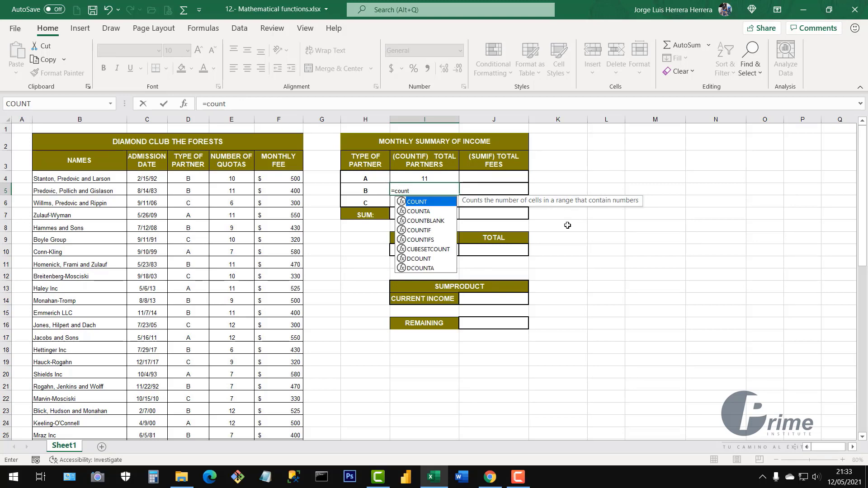
pyautogui.doubleClick(427, 234)
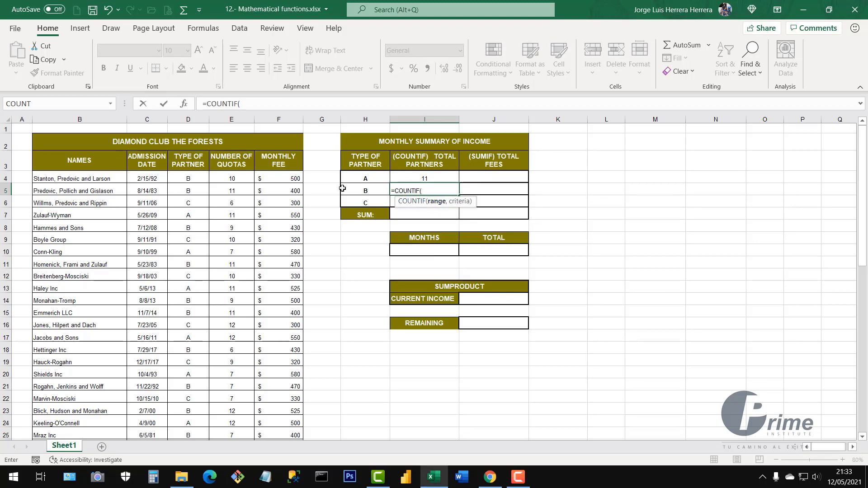
pyautogui.click(193, 177)
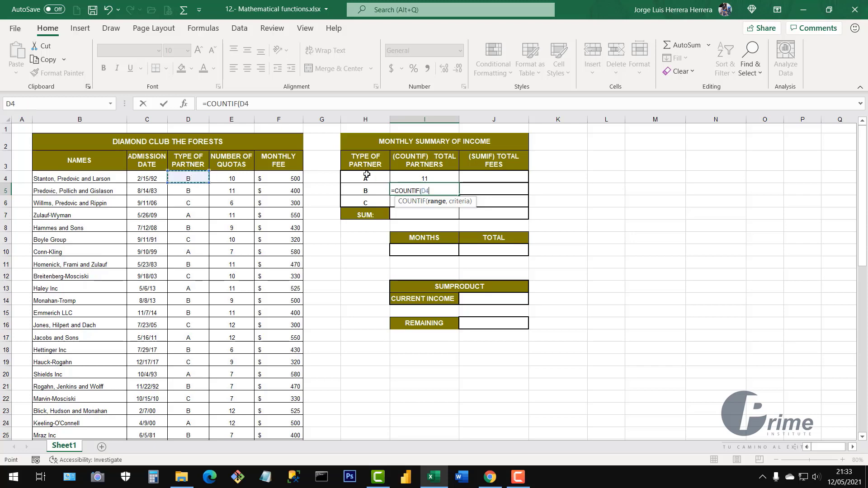
pyautogui.hotkey('ctrl', 'shift', 'Down')
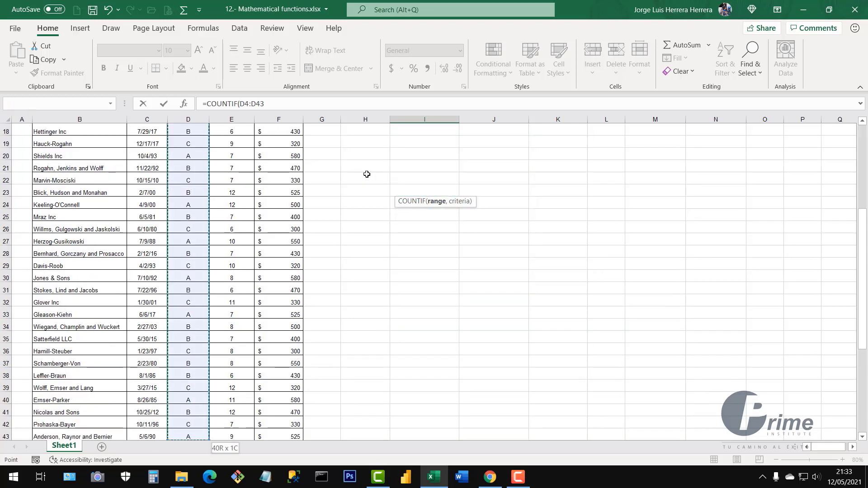
pyautogui.write(',"b')
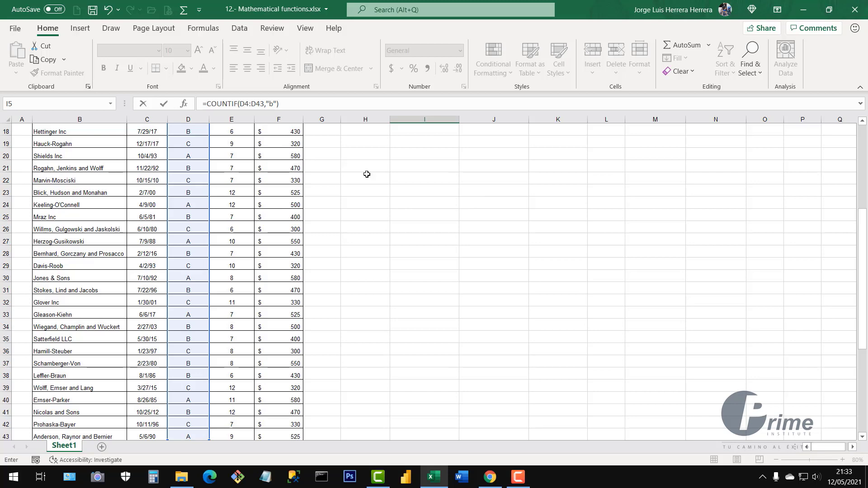
pyautogui.press('Return')
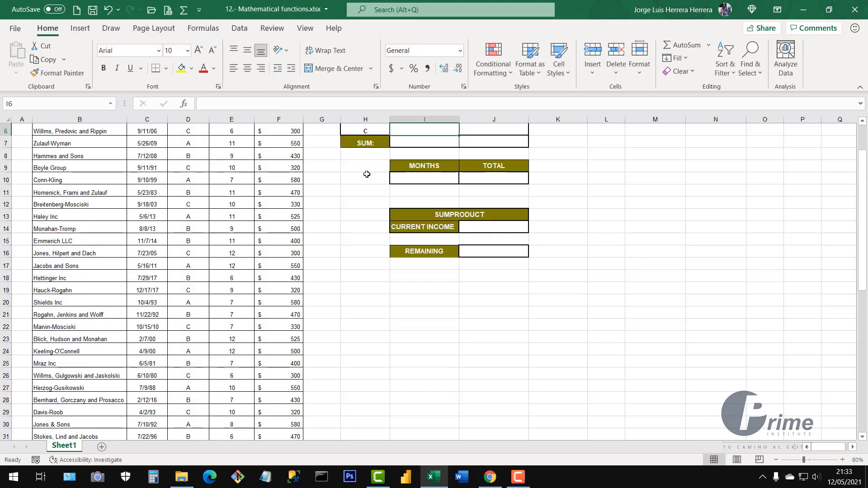
# Step: Center the type B partner count in I5 and review it against the Type of Partner column
pyautogui.scroll(2, 378, 158)
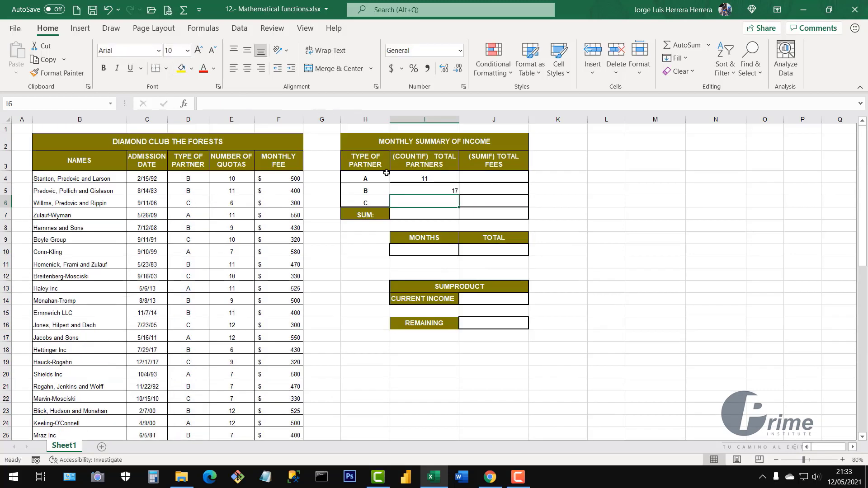
pyautogui.click(442, 193)
pyautogui.click(248, 68)
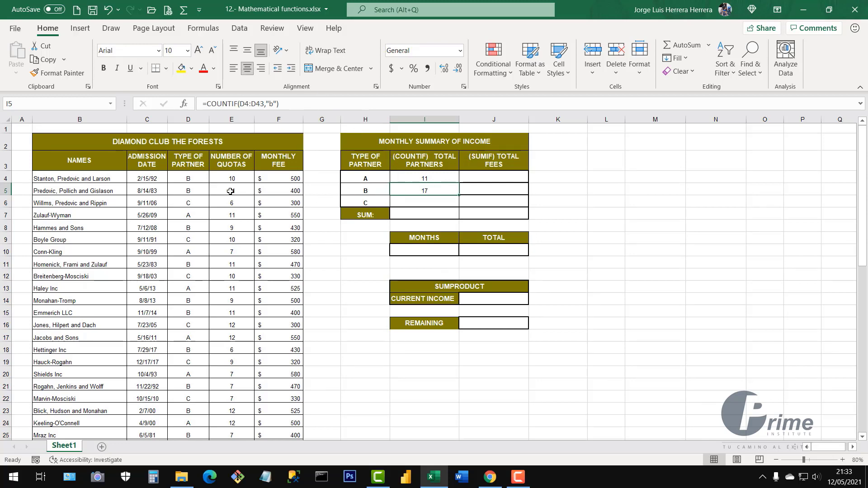
pyautogui.moveTo(195, 182); pyautogui.dragTo(203, 287)
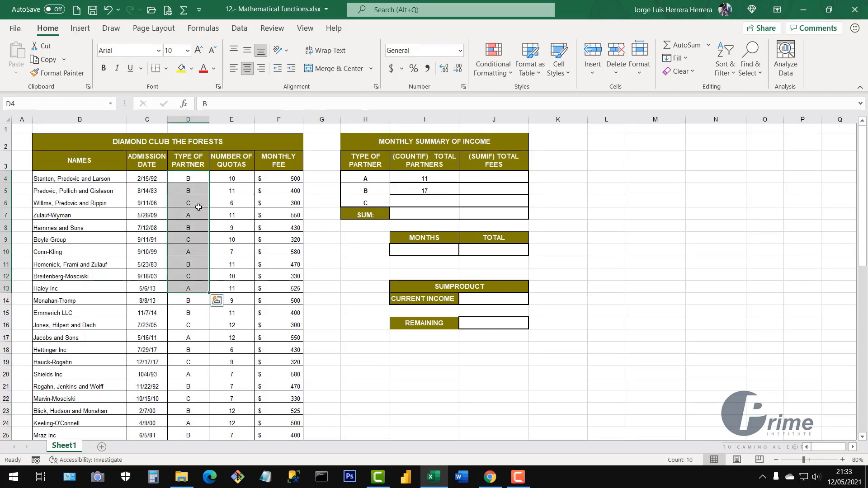
pyautogui.click(426, 193)
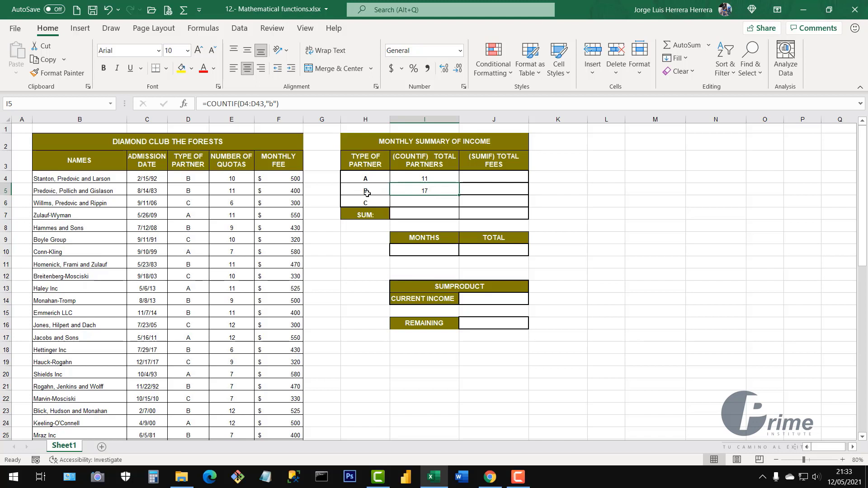
# Step: Count the type C partners in I6 with the formula =COUNTIF(D4:D43,"C")
pyautogui.click(418, 204)
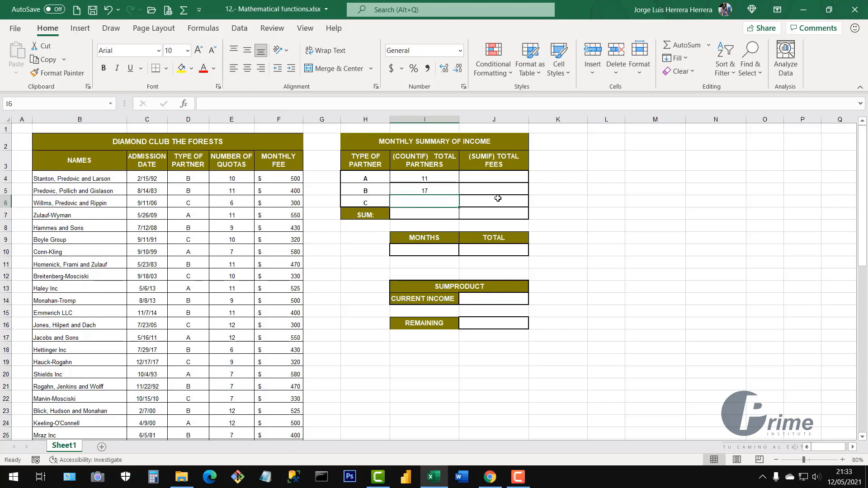
pyautogui.write('=count')
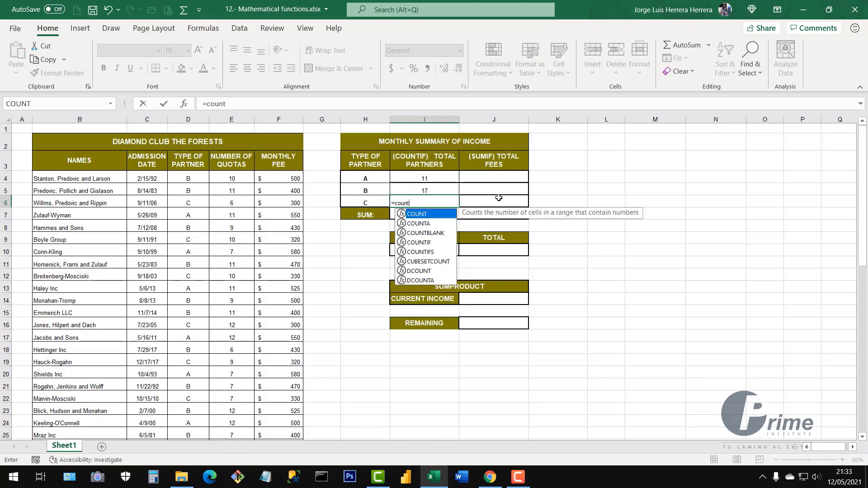
pyautogui.click(429, 242)
pyautogui.press('Tab')
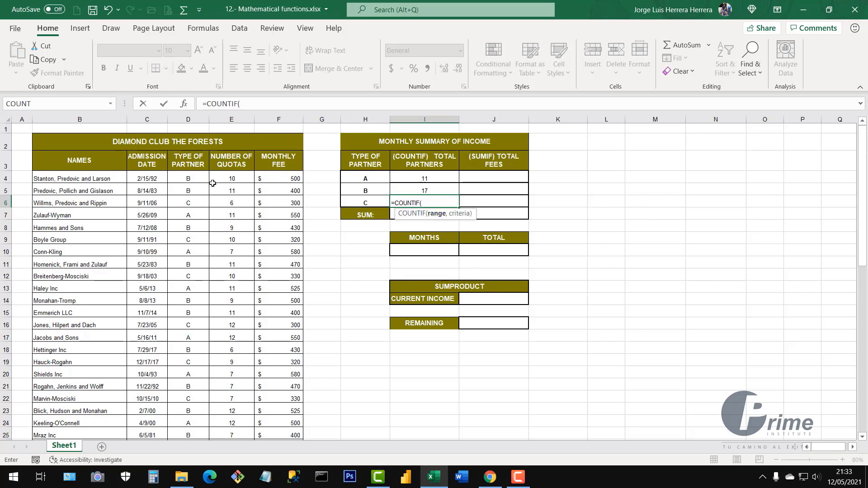
pyautogui.click(195, 180)
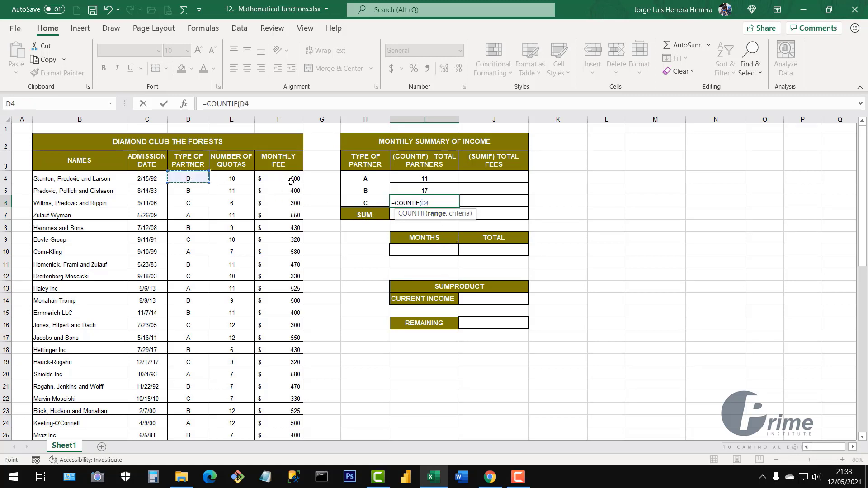
pyautogui.hotkey('ctrl', 'shift', 'Down')
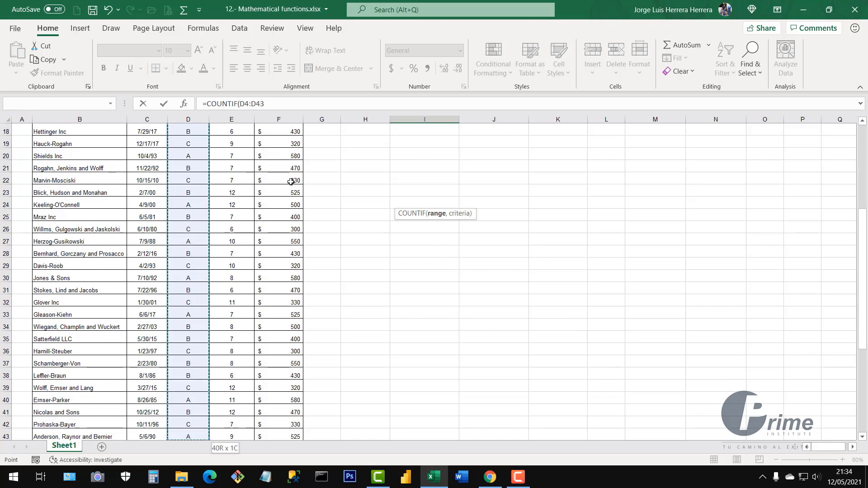
pyautogui.write(',"C')
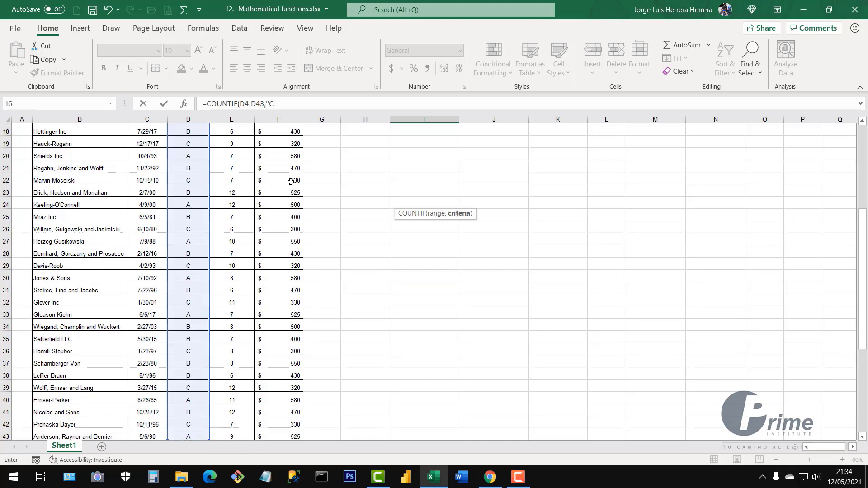
pyautogui.write('"')
pyautogui.press('Return')
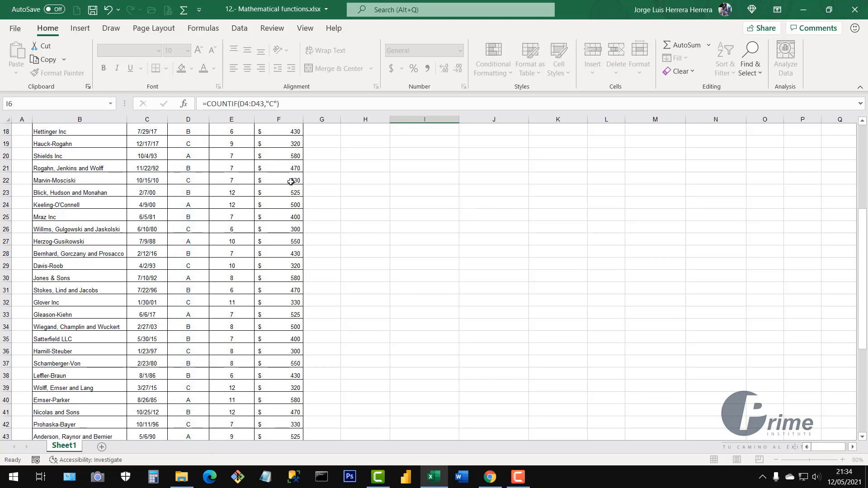
# Step: Center the type C partner count in I6 and review it against its partner type label
pyautogui.scroll(2, 478, 369)
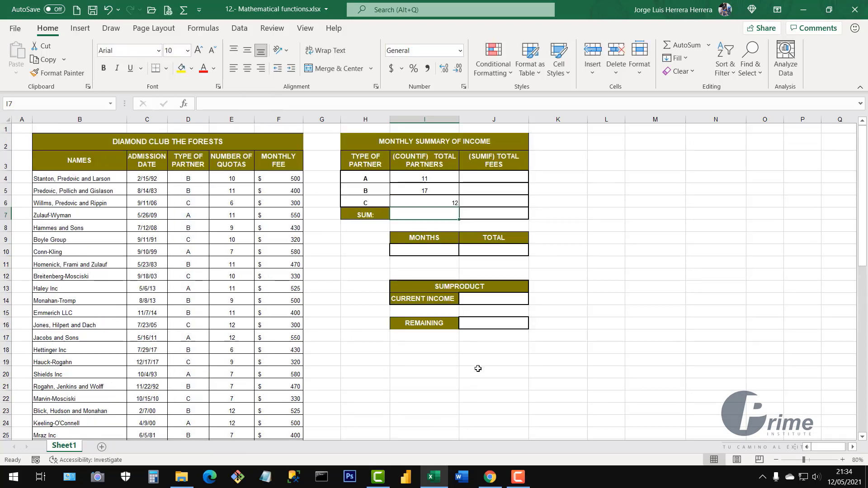
pyautogui.click(442, 206)
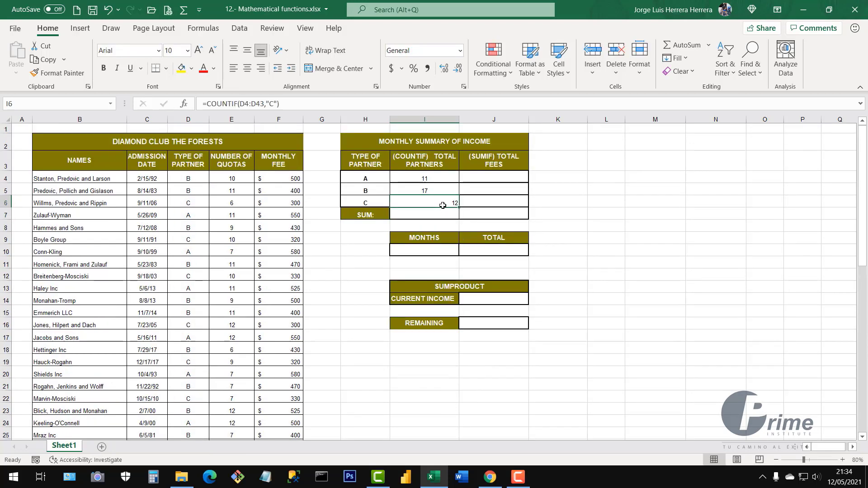
pyautogui.click(247, 70)
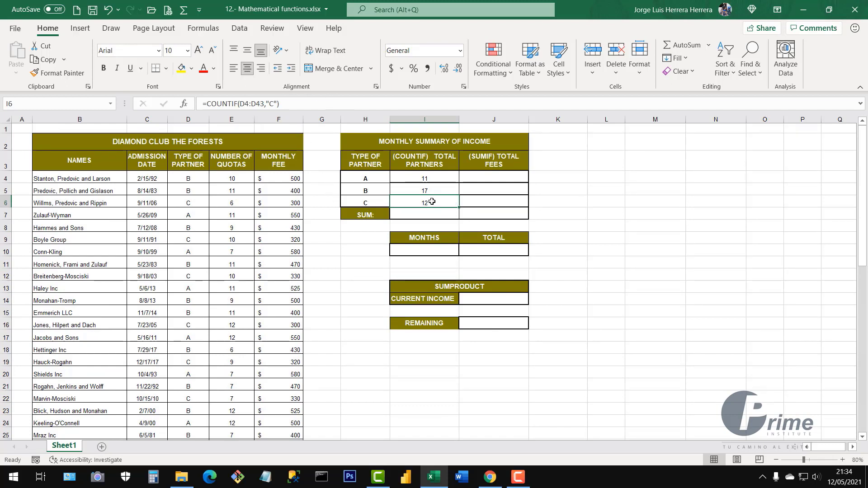
pyautogui.click(370, 201)
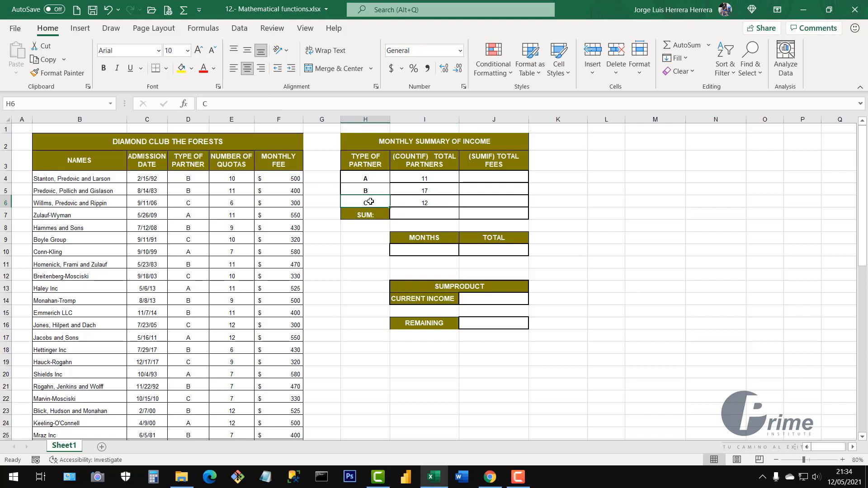
# Step: Total the partner counts I4:I6 in I7 with AutoSum and center the result
pyautogui.moveTo(437, 178); pyautogui.dragTo(436, 202)
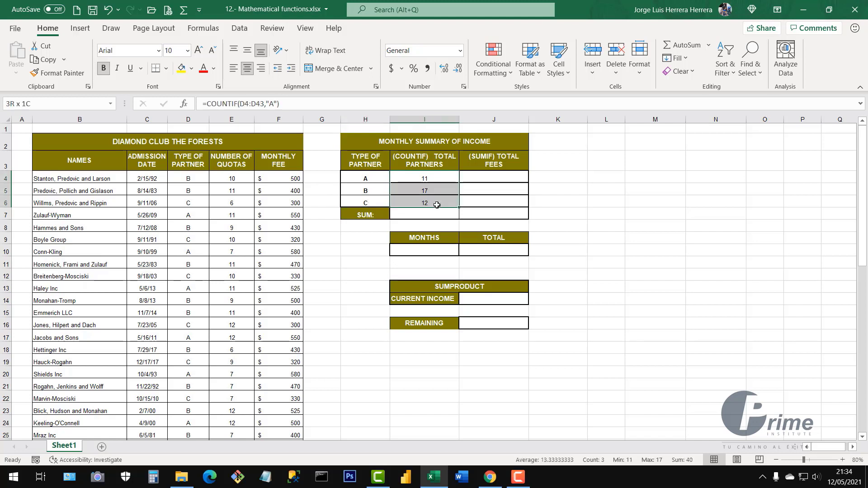
pyautogui.click(683, 45)
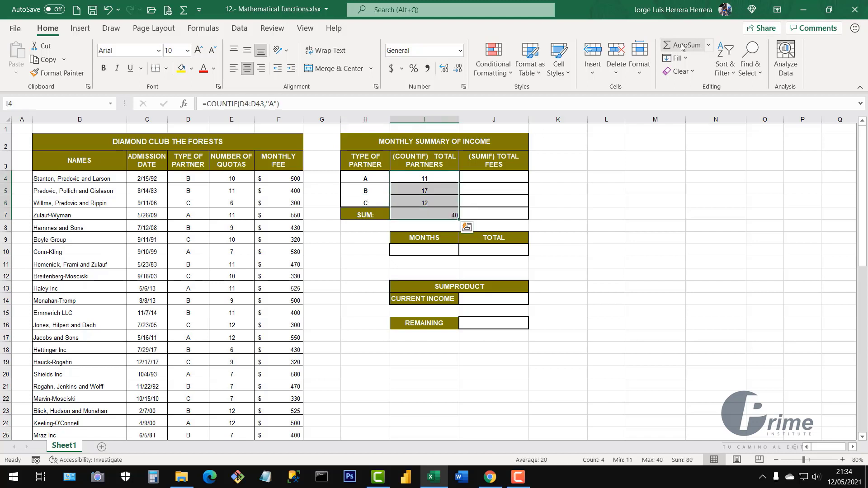
pyautogui.click(442, 215)
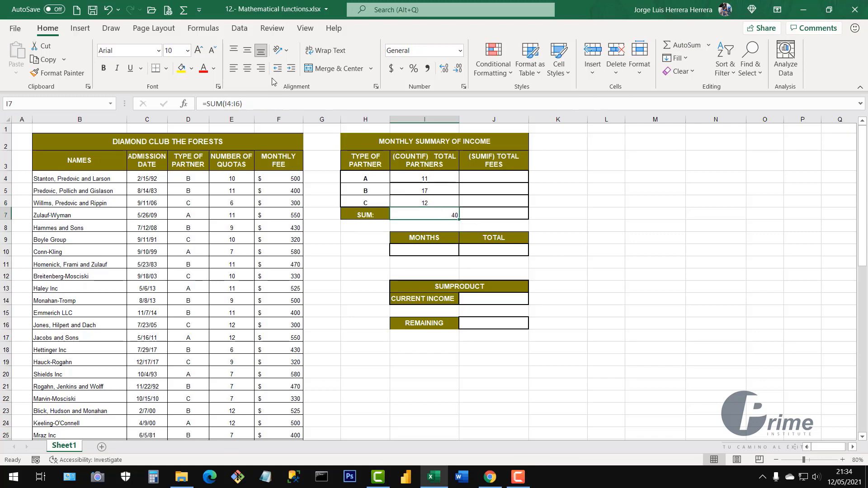
pyautogui.click(248, 69)
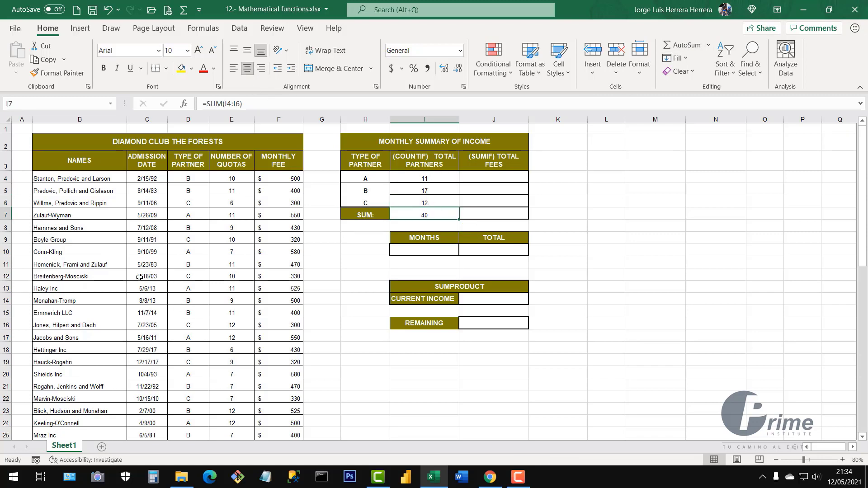
# Step: Check the partner total in I7 against the last row of the partner list and review the counts in I4:I6
pyautogui.scroll(-10, 143, 279)
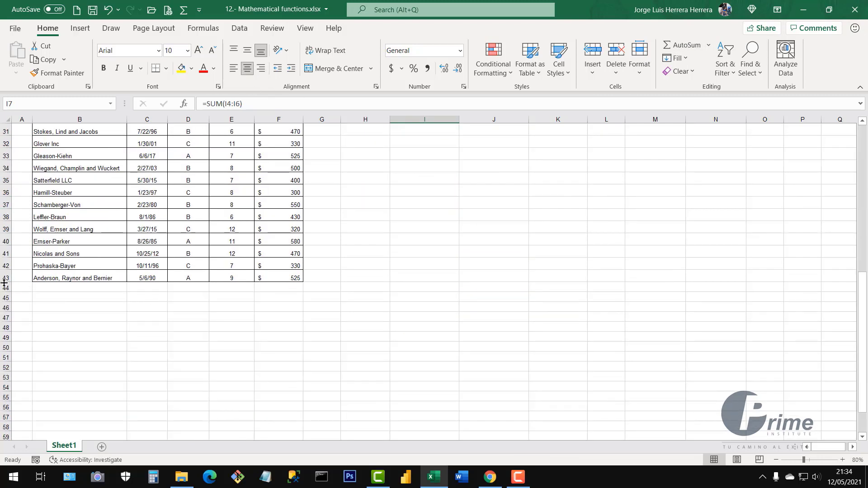
pyautogui.click(5, 277)
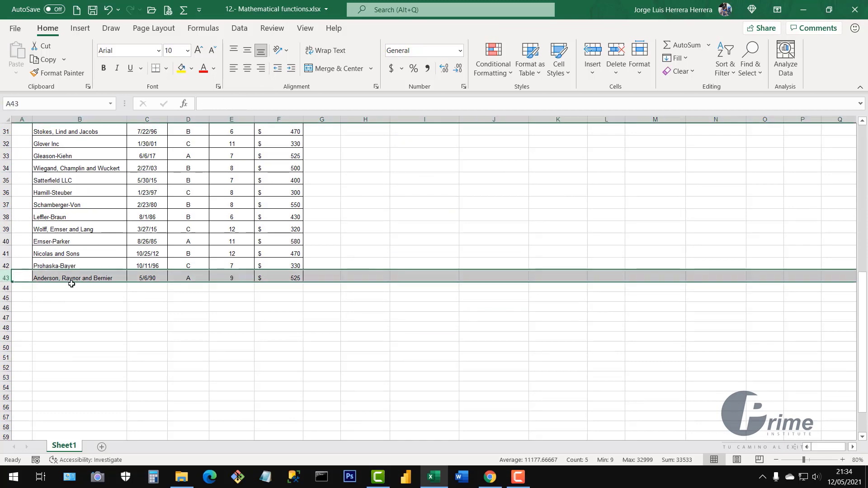
pyautogui.scroll(10, 286, 235)
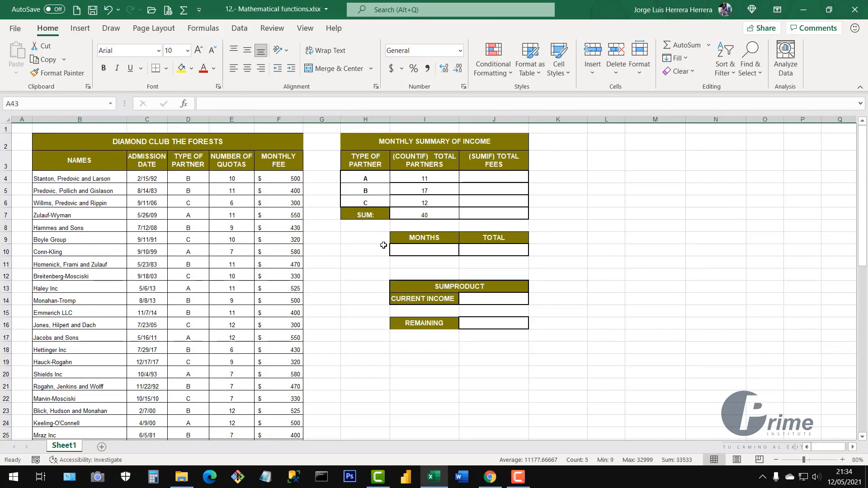
pyautogui.click(425, 216)
pyautogui.click(433, 178)
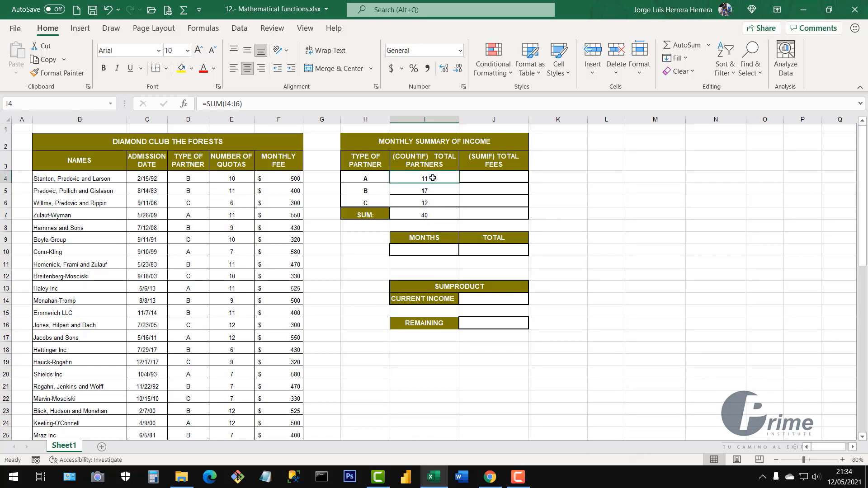
pyautogui.click(433, 190)
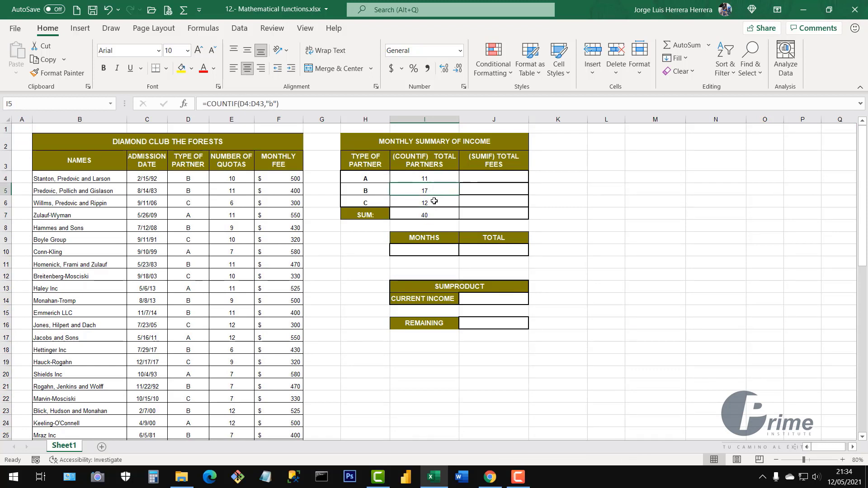
pyautogui.click(434, 202)
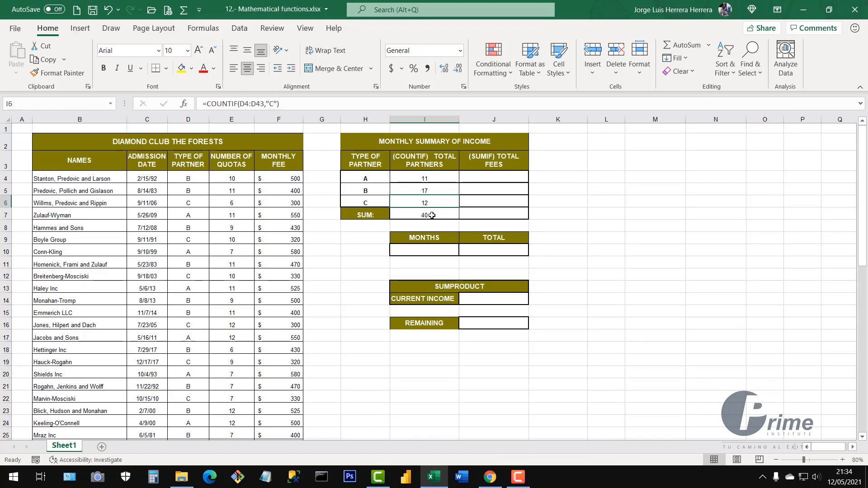
pyautogui.click(433, 214)
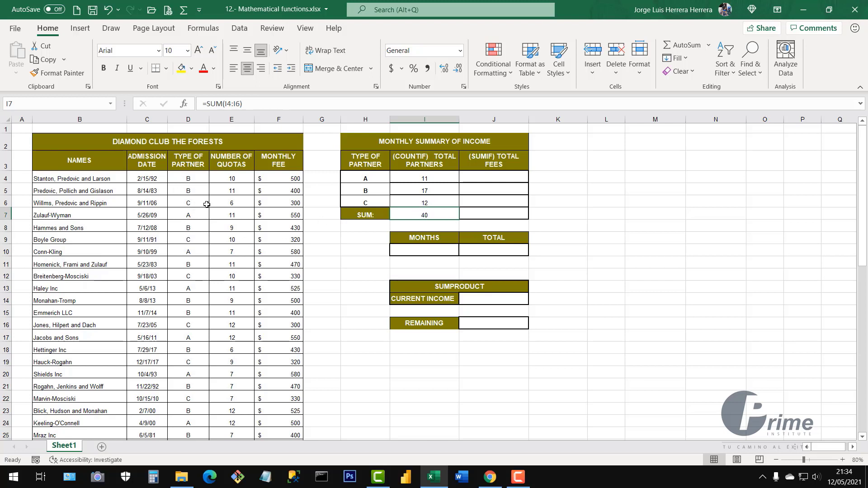
# Step: Change the type of partner in D4 to A
pyautogui.click(189, 178)
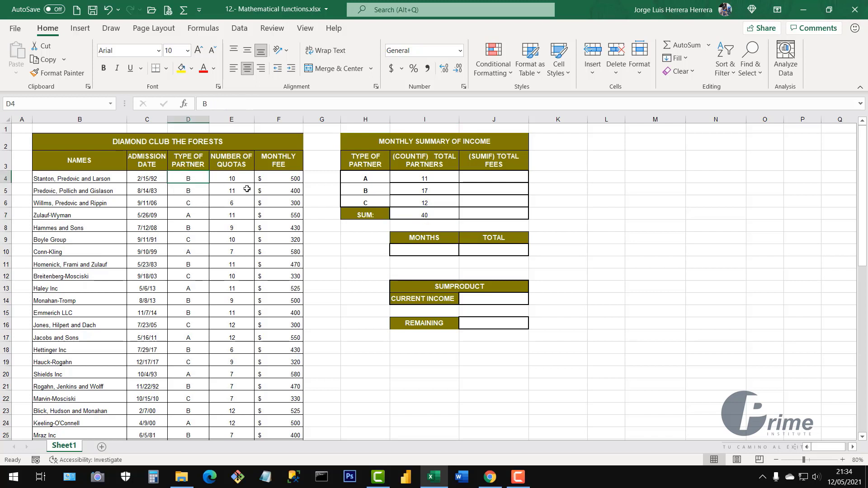
pyautogui.write('A')
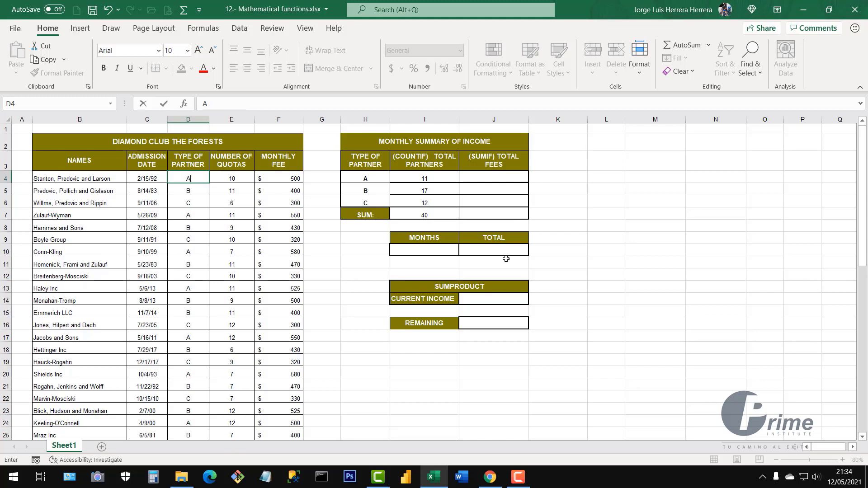
pyautogui.press('Return')
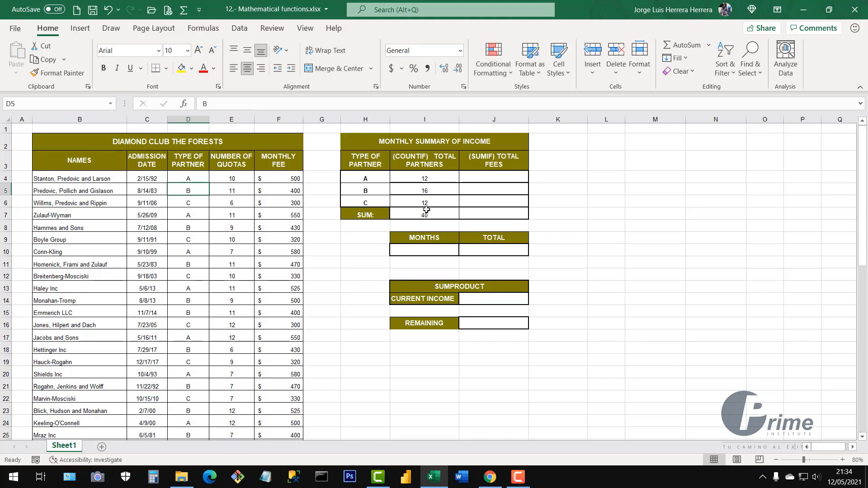
# Step: Review the recalculated partner counts for types A, B and C, comparing the monthly summary with the partner list
pyautogui.click(368, 179)
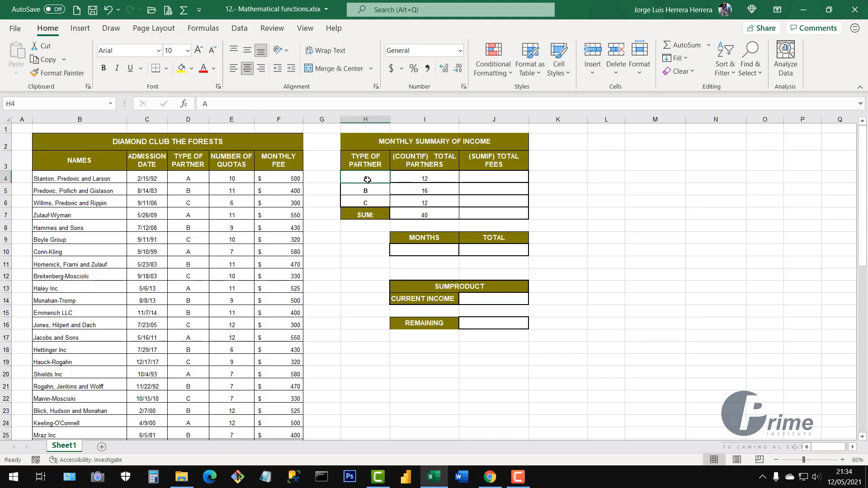
pyautogui.click(444, 179)
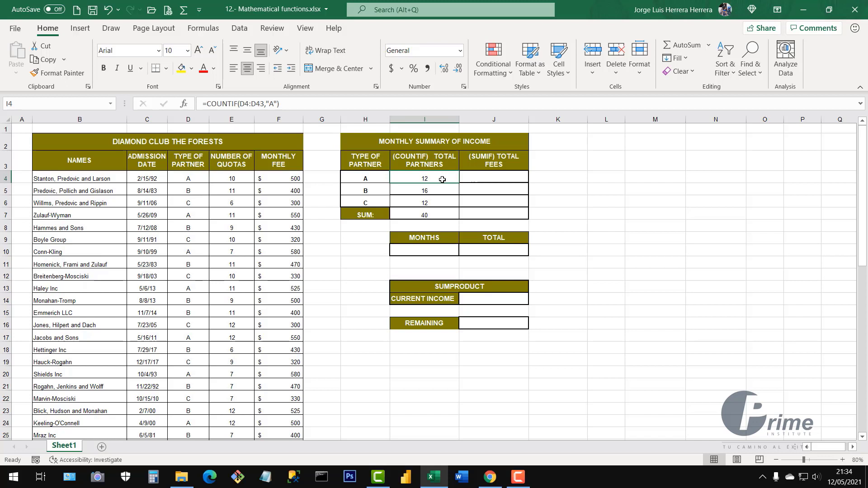
pyautogui.click(365, 190)
pyautogui.click(432, 191)
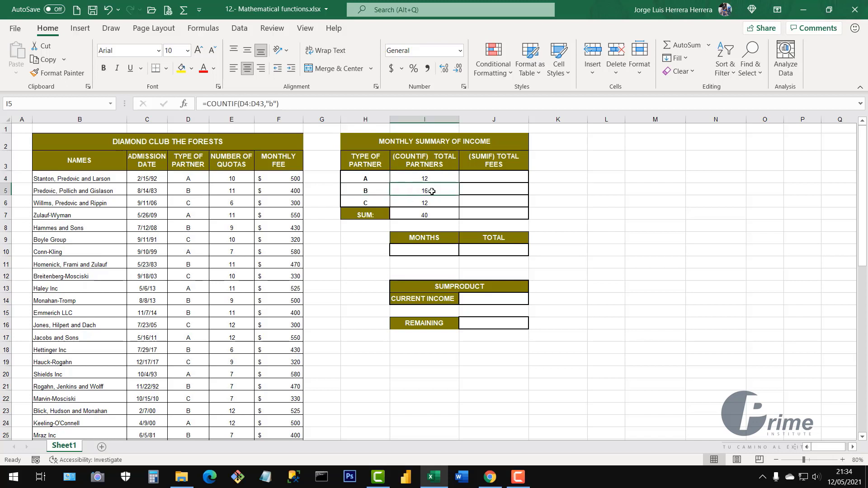
pyautogui.click(368, 203)
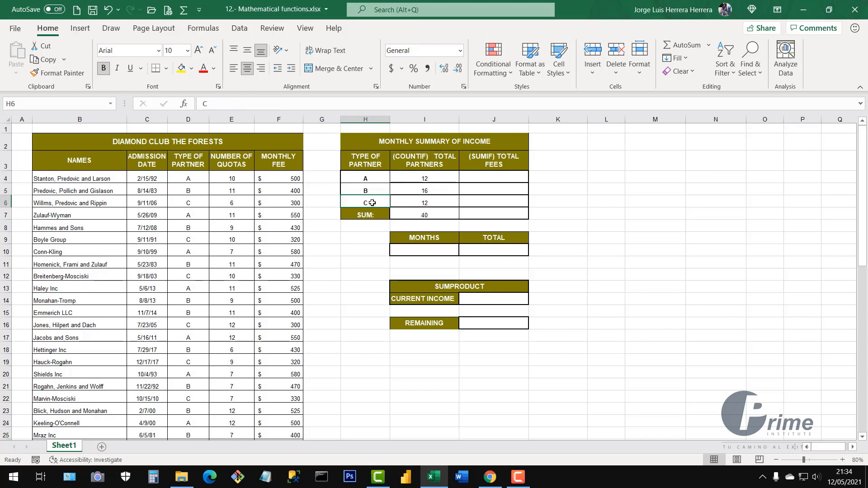
pyautogui.click(431, 204)
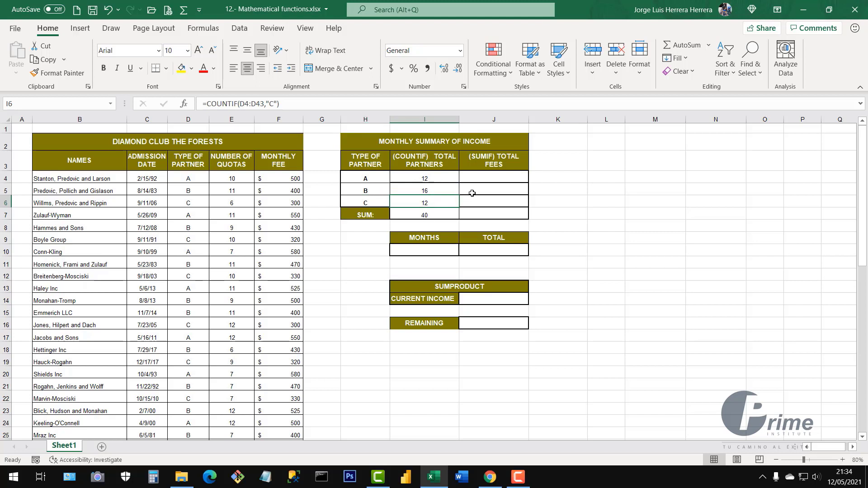
pyautogui.moveTo(188, 178); pyautogui.dragTo(190, 275)
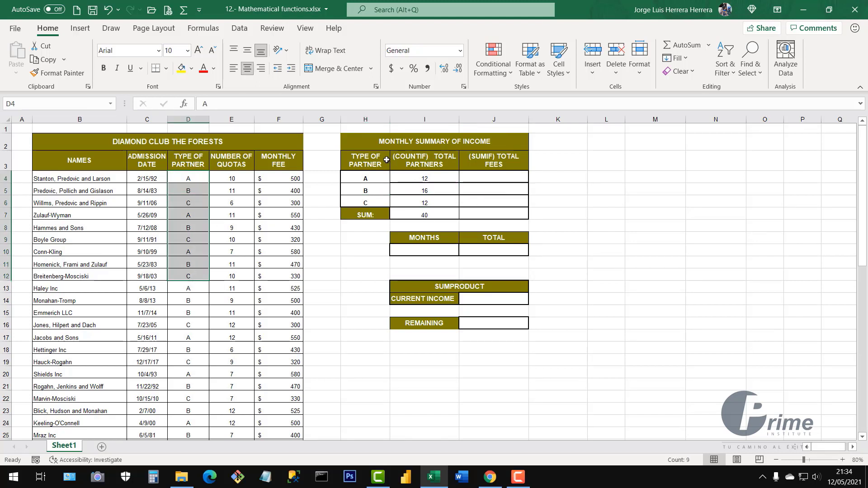
pyautogui.moveTo(371, 139); pyautogui.dragTo(479, 245)
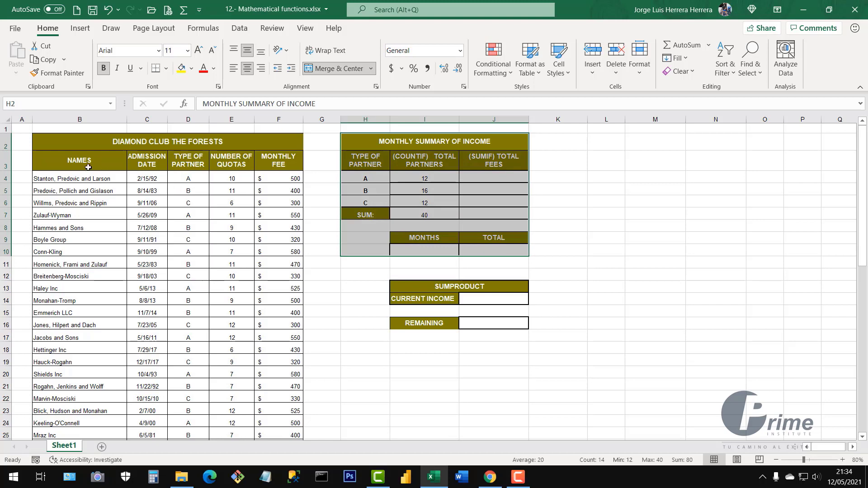
pyautogui.moveTo(68, 179); pyautogui.dragTo(280, 350)
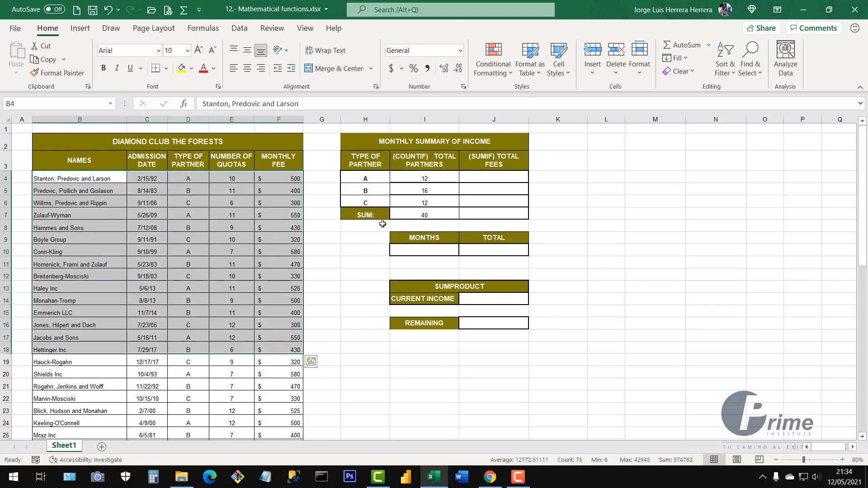
pyautogui.moveTo(363, 141); pyautogui.dragTo(486, 316)
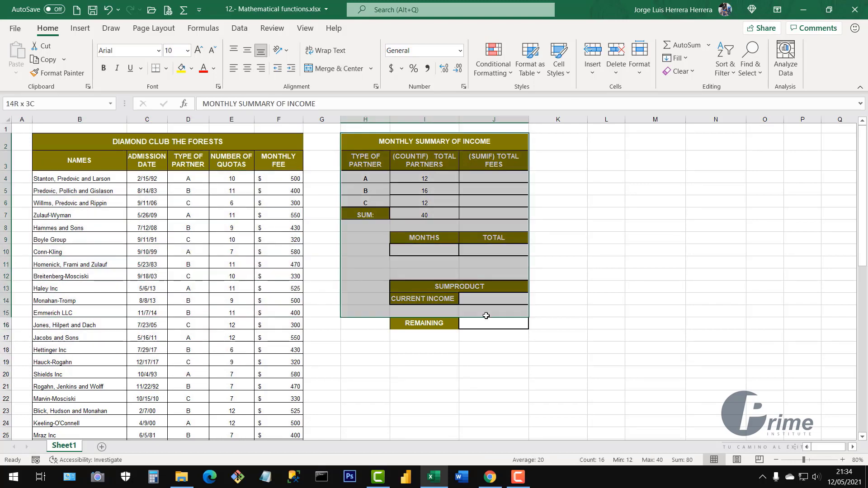
pyautogui.click(592, 165)
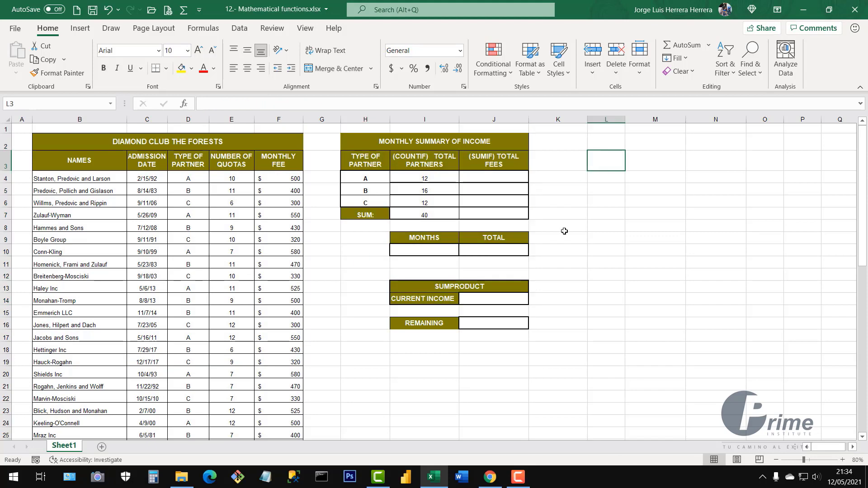
# Step: Examine the type of partner column and the monthly fee column that the type A fee total in J4 depends on
pyautogui.click(483, 179)
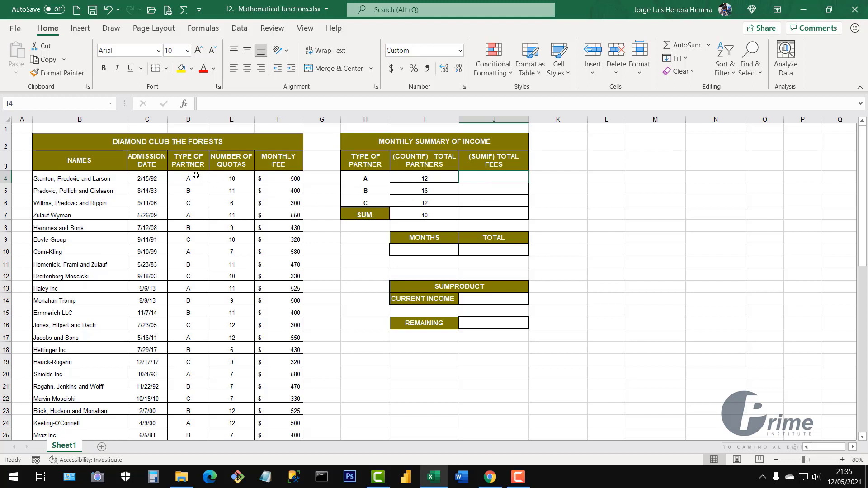
pyautogui.moveTo(195, 177); pyautogui.dragTo(195, 272)
pyautogui.moveTo(176, 376); pyautogui.dragTo(188, 350)
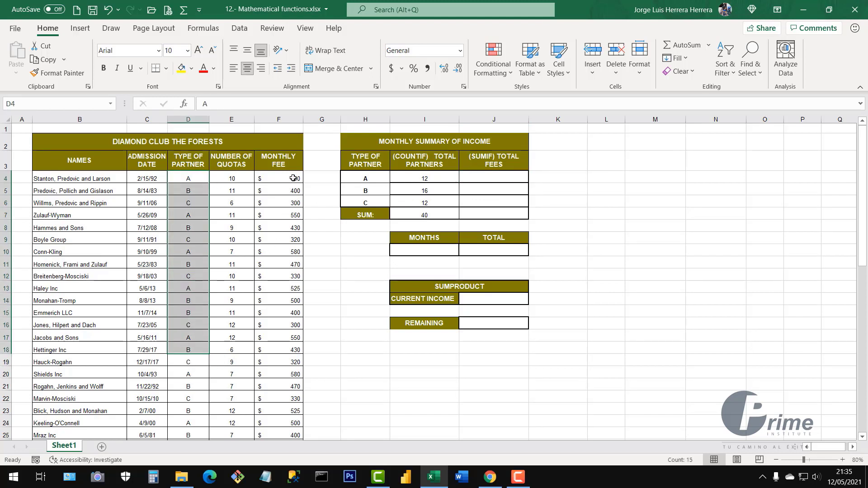
pyautogui.moveTo(292, 178); pyautogui.dragTo(293, 382)
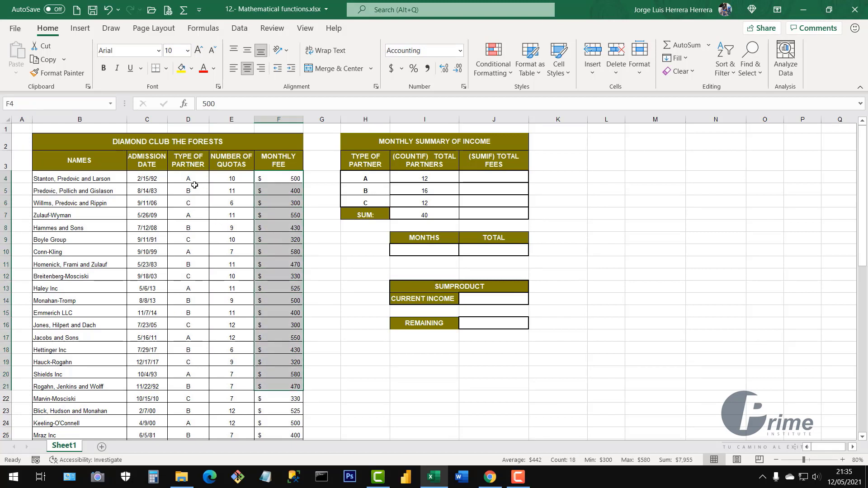
pyautogui.moveTo(193, 179); pyautogui.dragTo(203, 353)
pyautogui.moveTo(290, 167); pyautogui.dragTo(289, 312)
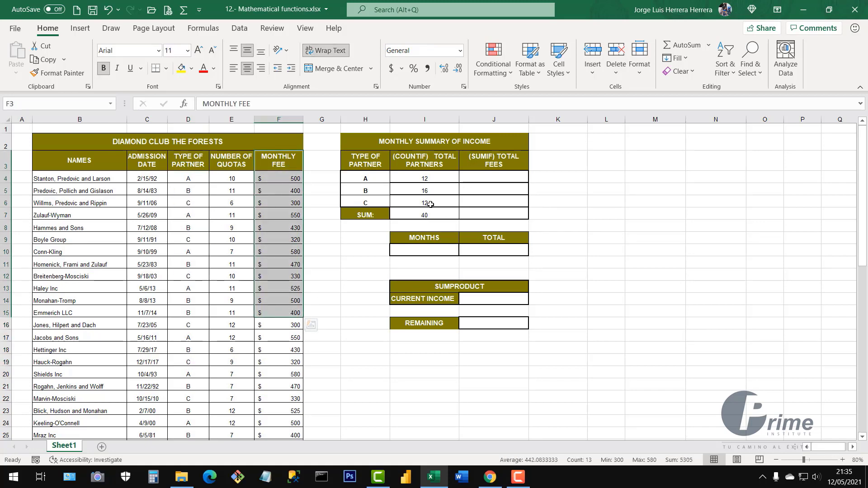
# Step: Start a SUMIF formula in J4 with the partner types $D$4:$D$43 as the absolute criteria range
pyautogui.click(502, 178)
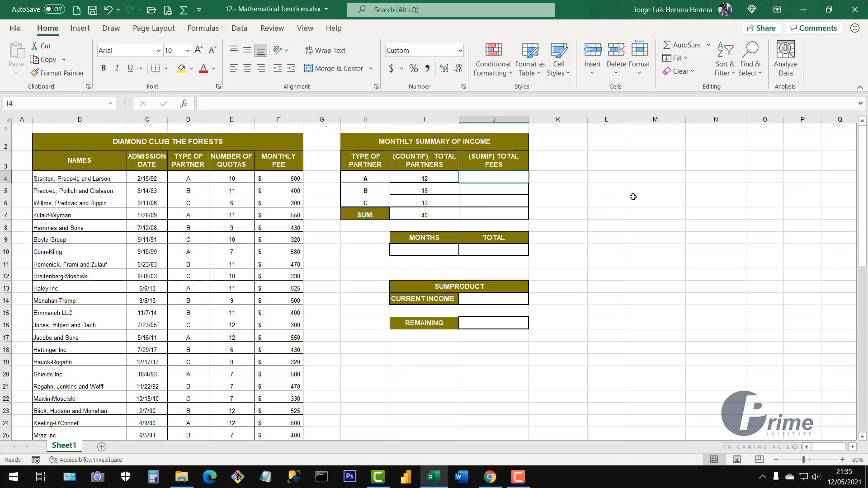
pyautogui.write('=')
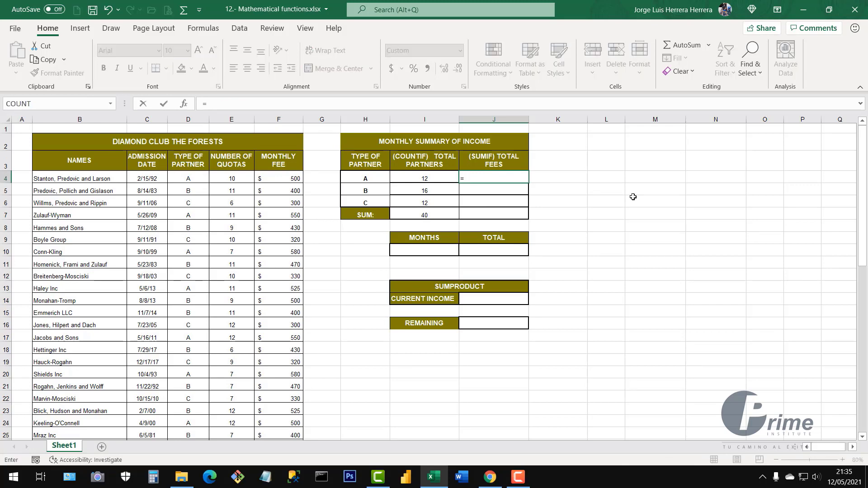
pyautogui.write('sum')
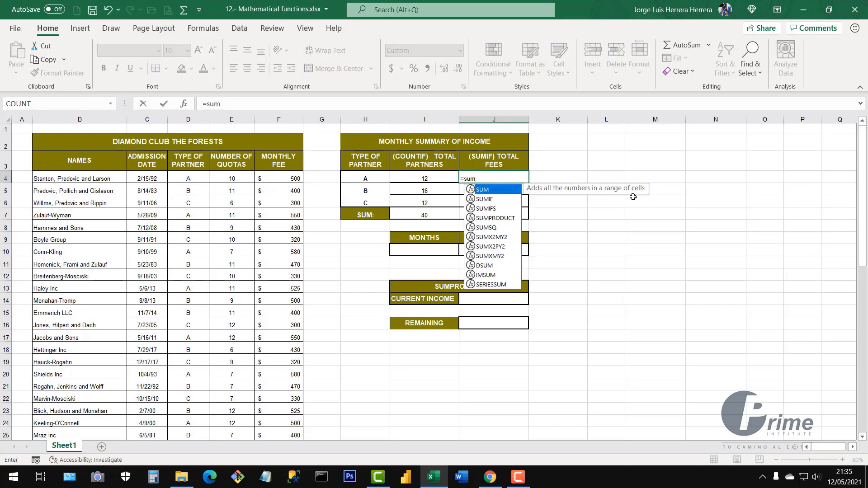
pyautogui.doubleClick(491, 199)
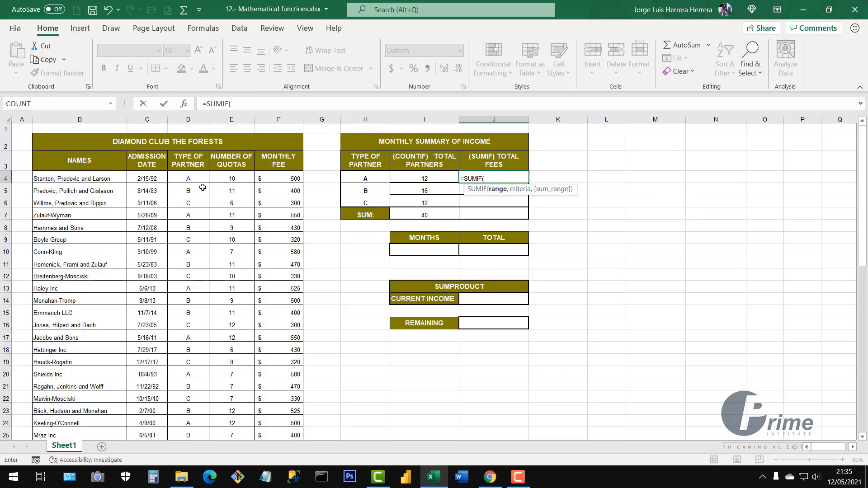
pyautogui.click(184, 179)
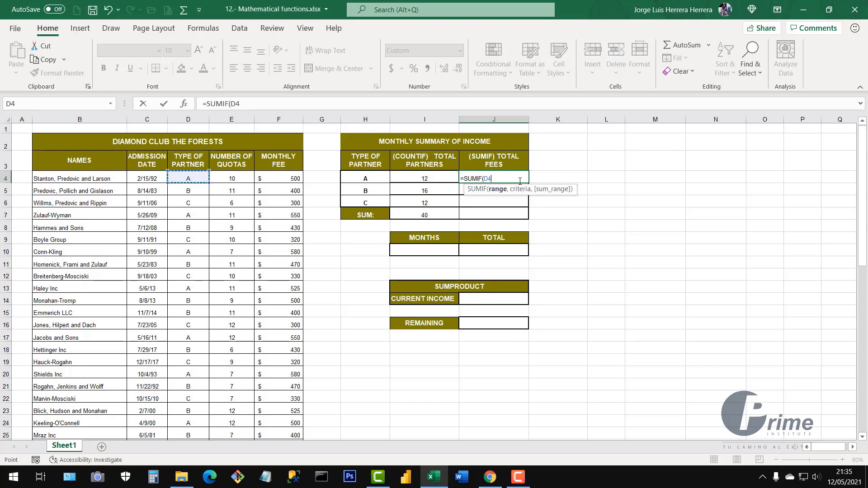
pyautogui.hotkey('ctrl', 'shift', 'Down')
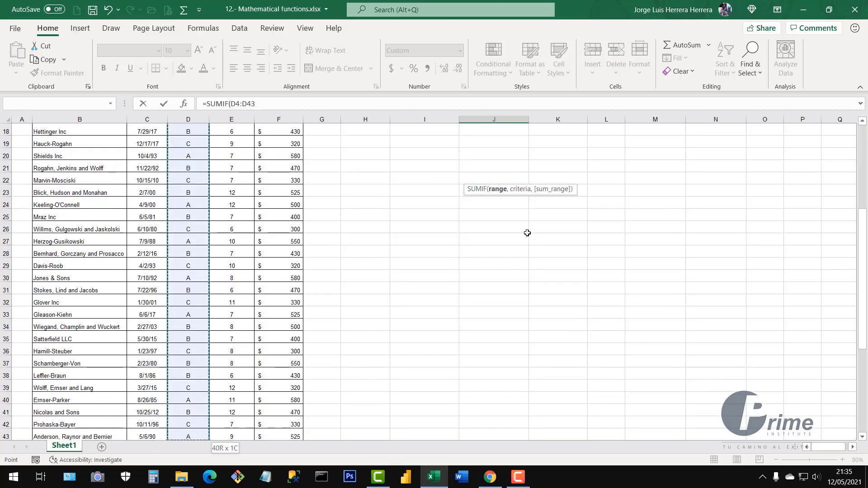
pyautogui.scroll(6, 527, 233)
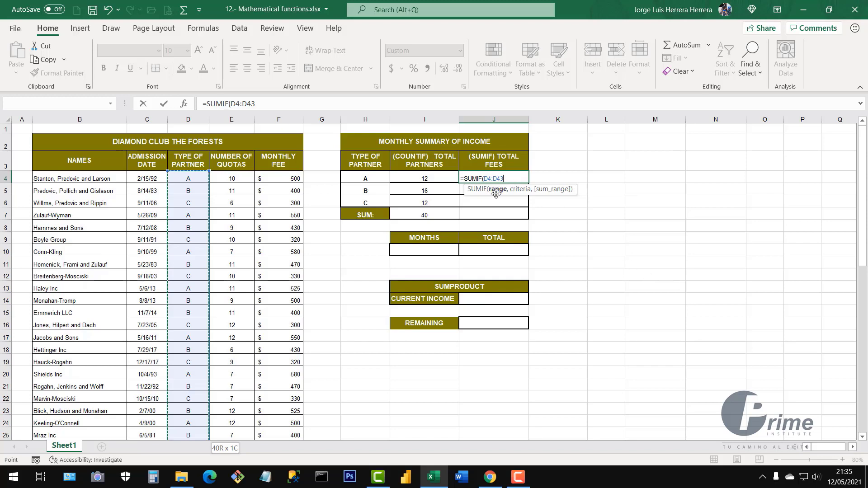
pyautogui.press('F4')
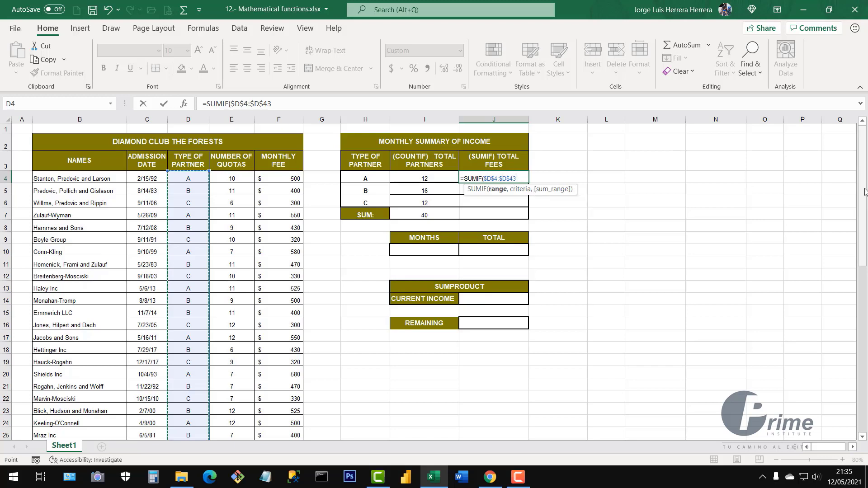
# Step: Complete the SUMIF formula in J4 with the criterion "A" and the absolute sum range $F$4:$F$43
pyautogui.write(',')
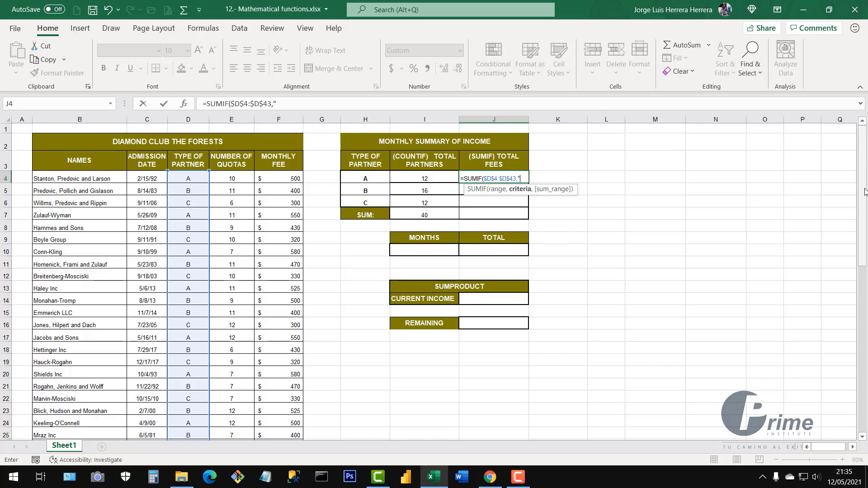
pyautogui.write('A",')
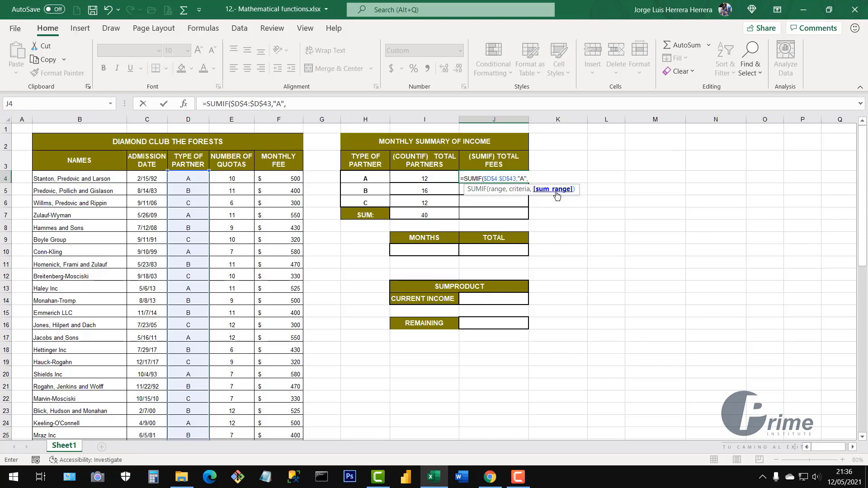
pyautogui.click(283, 178)
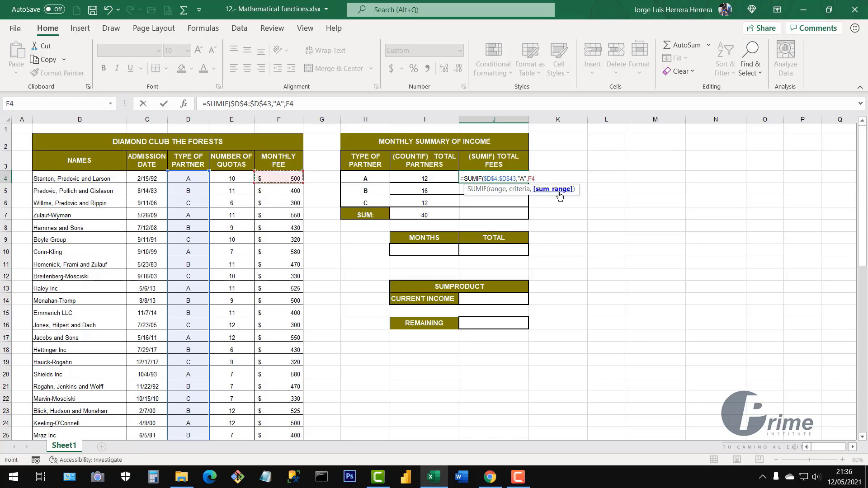
pyautogui.hotkey('ctrl', 'shift', 'Down')
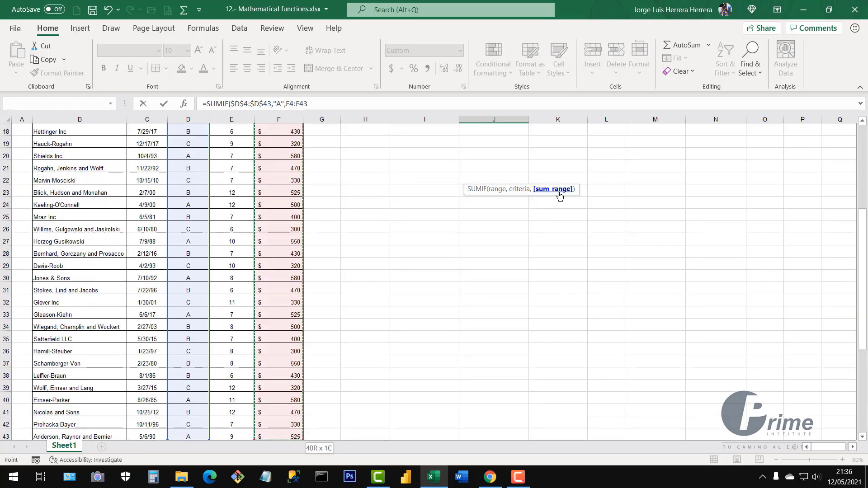
pyautogui.press('F4')
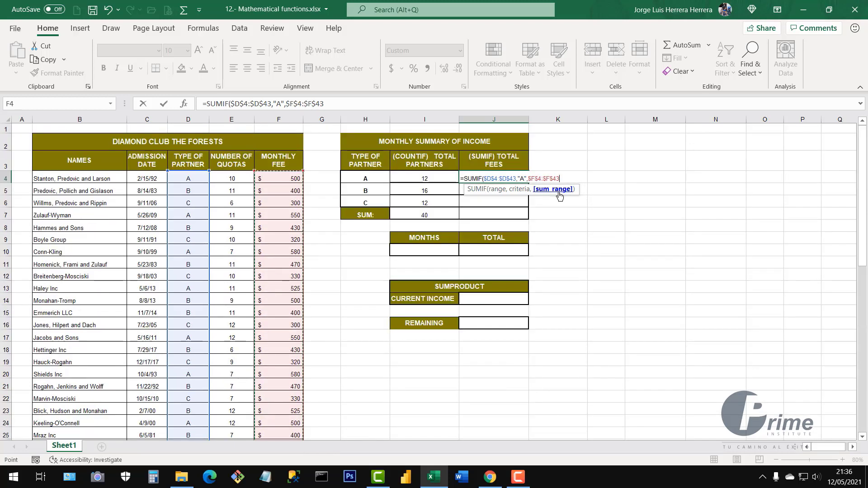
pyautogui.write(')')
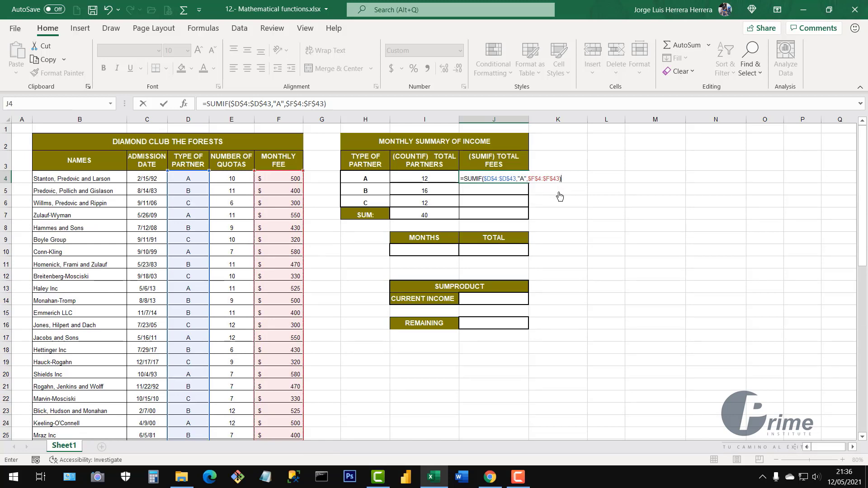
pyautogui.press('Return')
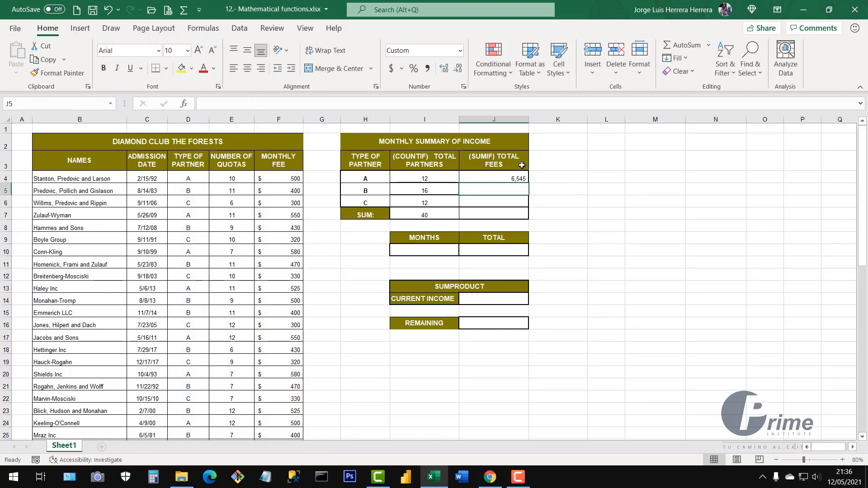
# Step: Format the type A fee total in J4 as $ English (United States) accounting without decimals
pyautogui.click(417, 179)
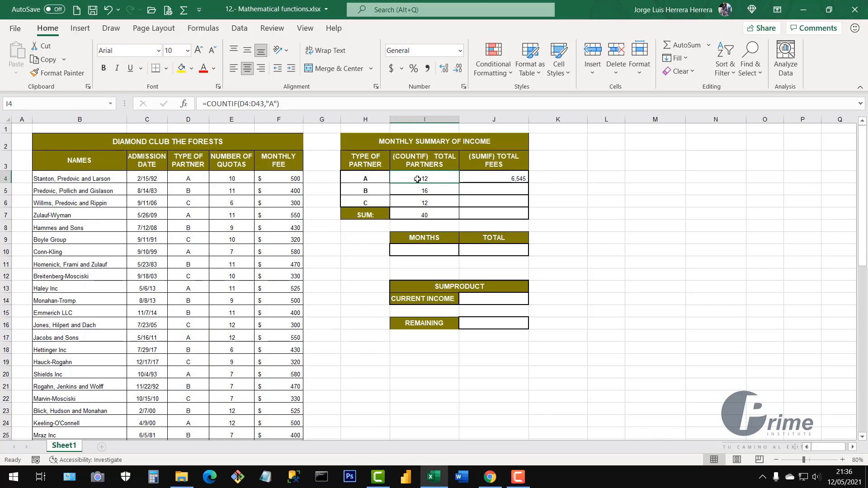
pyautogui.click(359, 178)
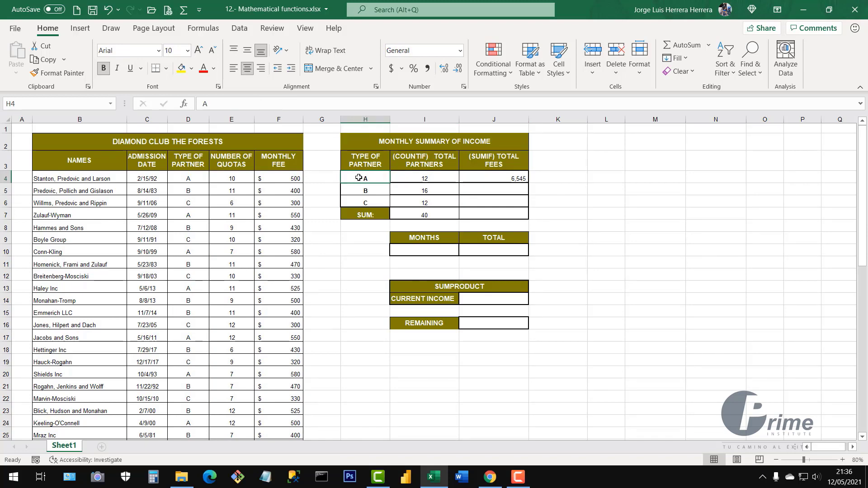
pyautogui.click(504, 177)
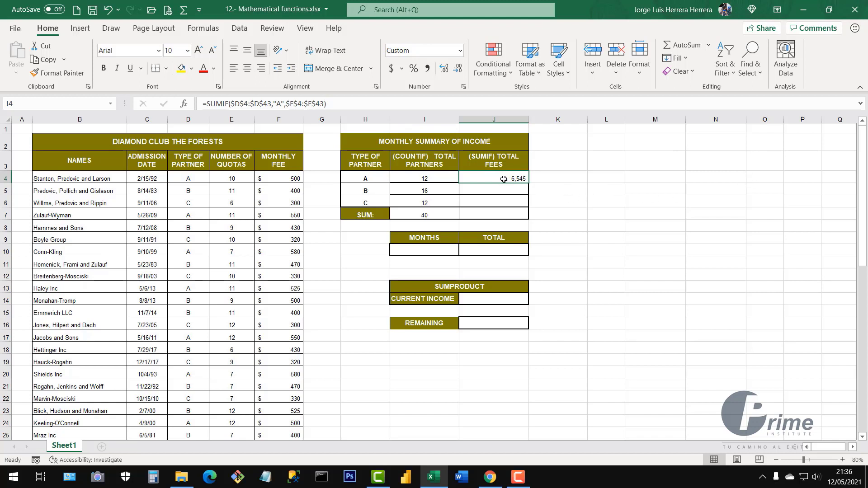
pyautogui.click(402, 70)
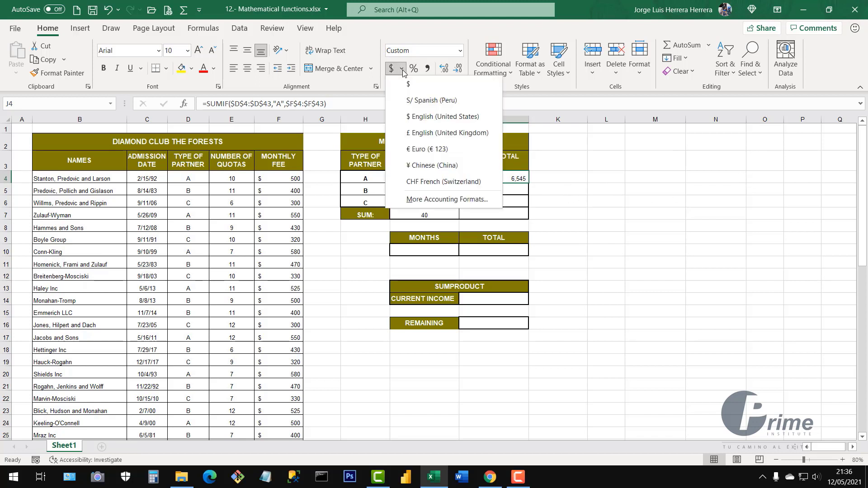
pyautogui.click(427, 117)
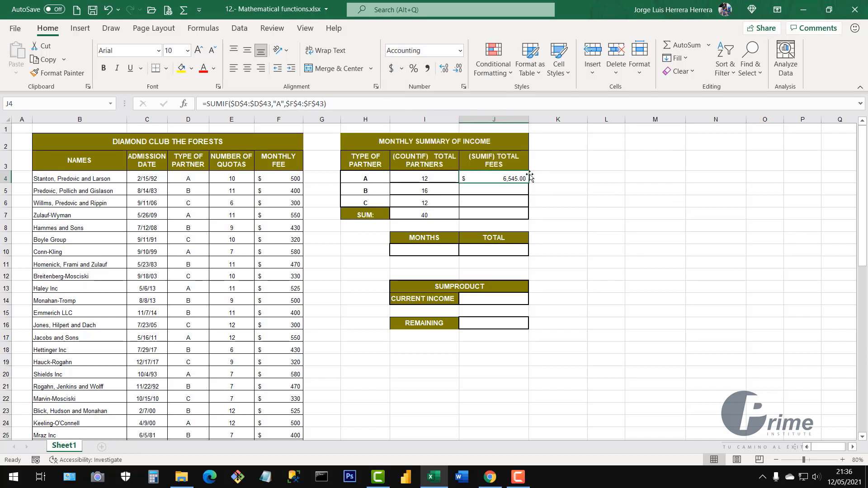
pyautogui.click(458, 68)
pyautogui.click(457, 69)
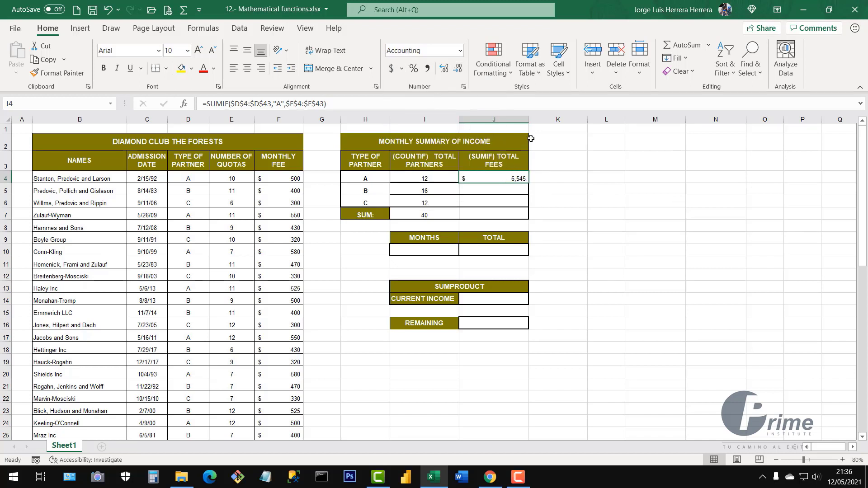
# Step: Review the absolute criteria range and sum range in the SUMIF formula of J4
pyautogui.doubleClick(515, 179)
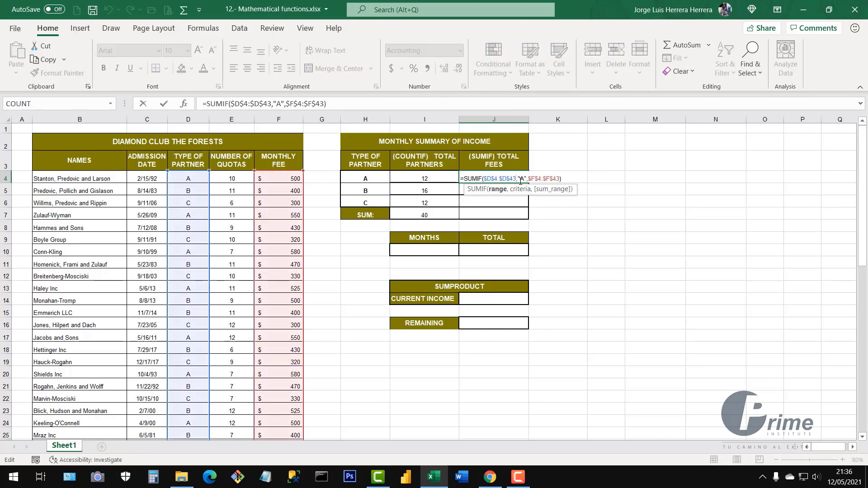
pyautogui.moveTo(516, 179); pyautogui.dragTo(490, 179)
pyautogui.moveTo(559, 179); pyautogui.dragTo(527, 181)
pyautogui.press('Return')
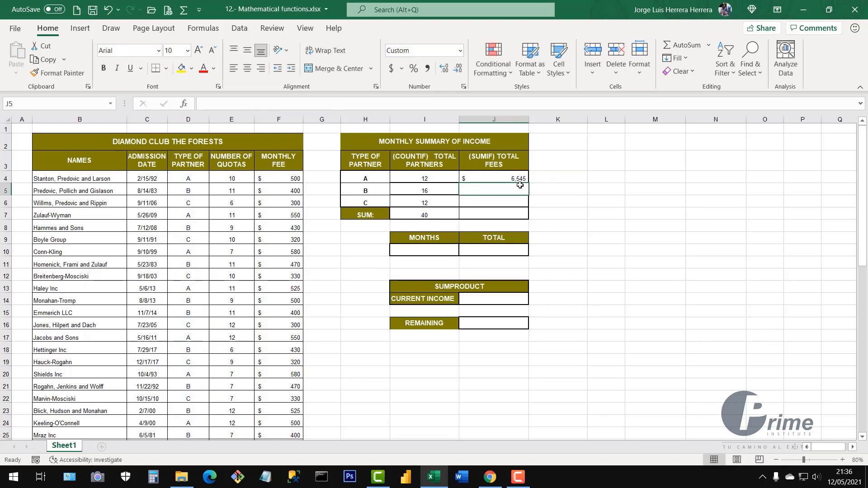
# Step: Fill the SUMIF formula from J4 down to J6 for partner types B and C
pyautogui.click(491, 199)
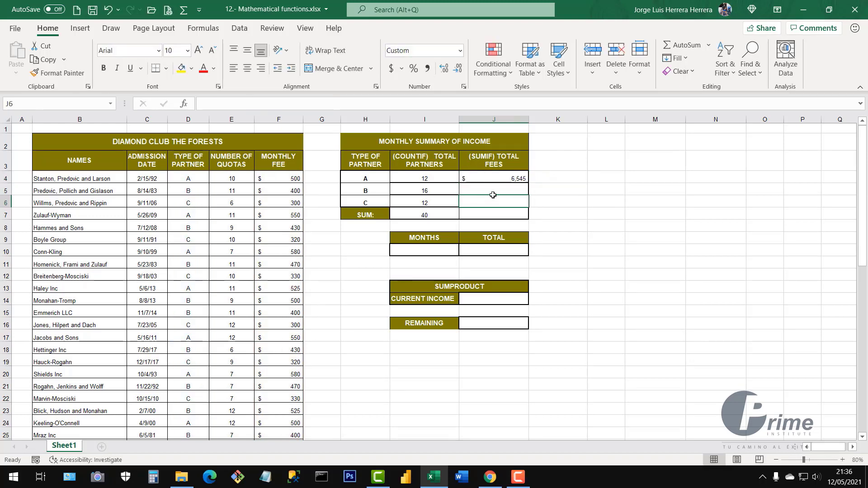
pyautogui.click(520, 178)
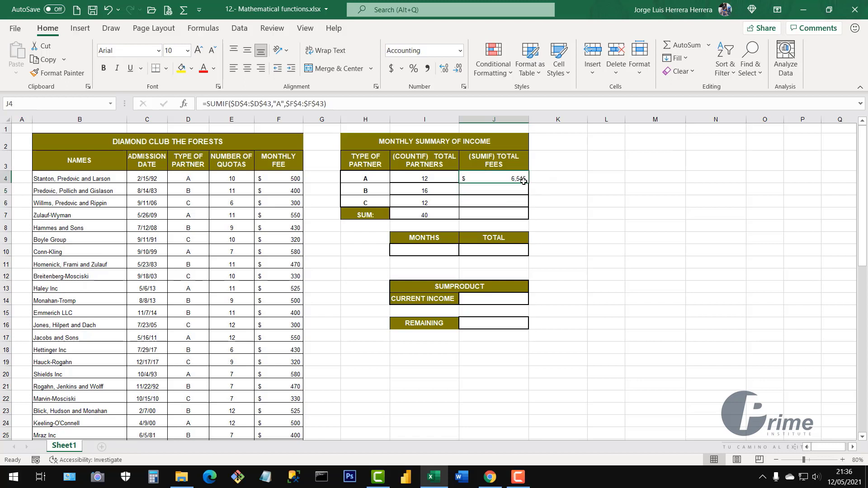
pyautogui.moveTo(529, 182); pyautogui.dragTo(529, 207)
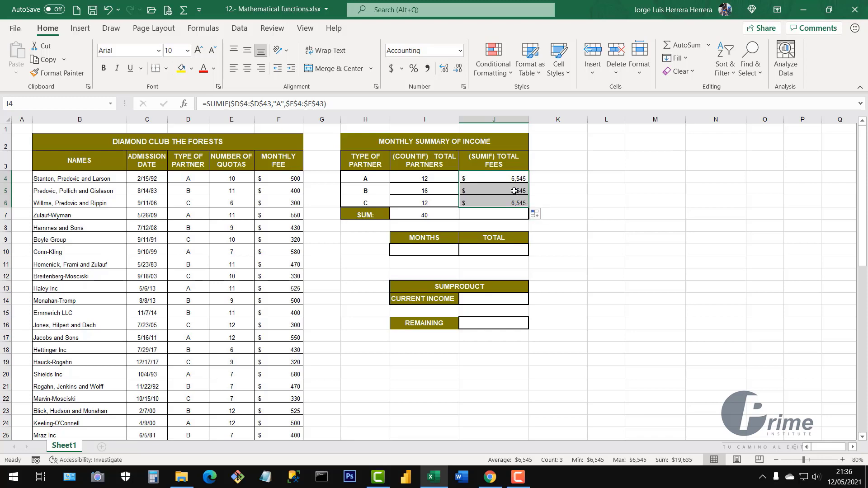
# Step: Change the criterion of the SUMIF formula in J5 to "B"
pyautogui.doubleClick(514, 190)
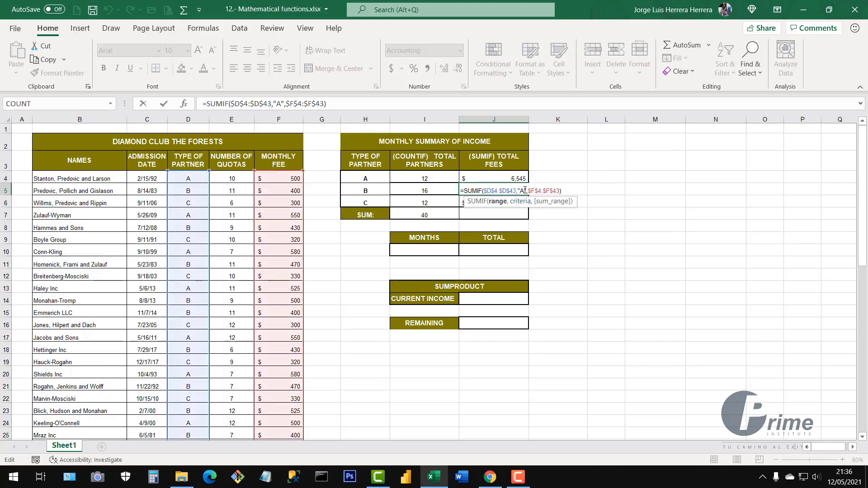
pyautogui.click(526, 190)
pyautogui.press('BackSpace')
pyautogui.write('B')
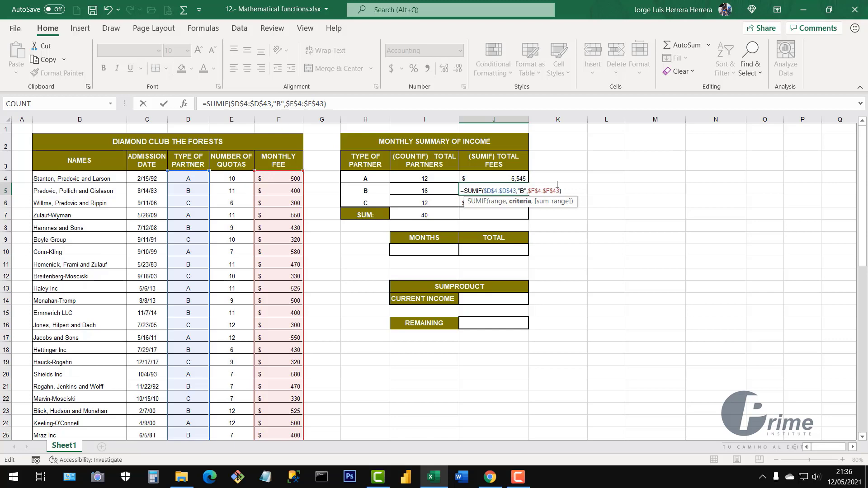
pyautogui.press('Return')
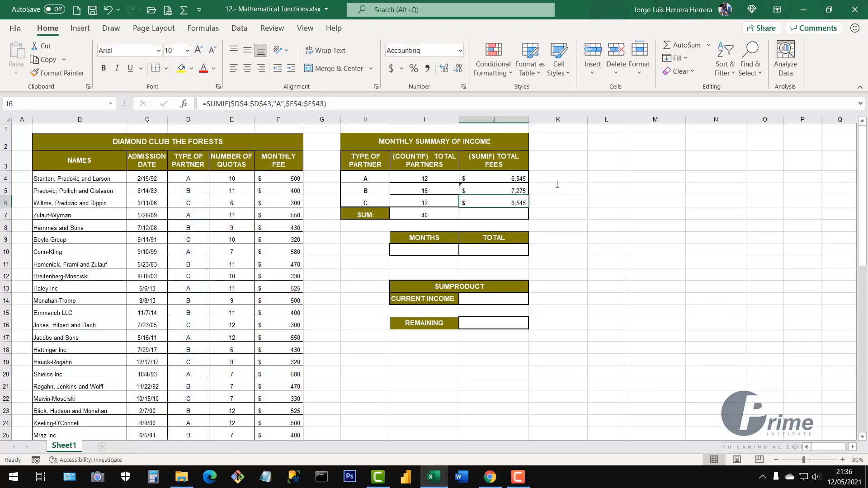
# Step: Change the criterion of the SUMIF formula in J6 to "C"
pyautogui.doubleClick(523, 204)
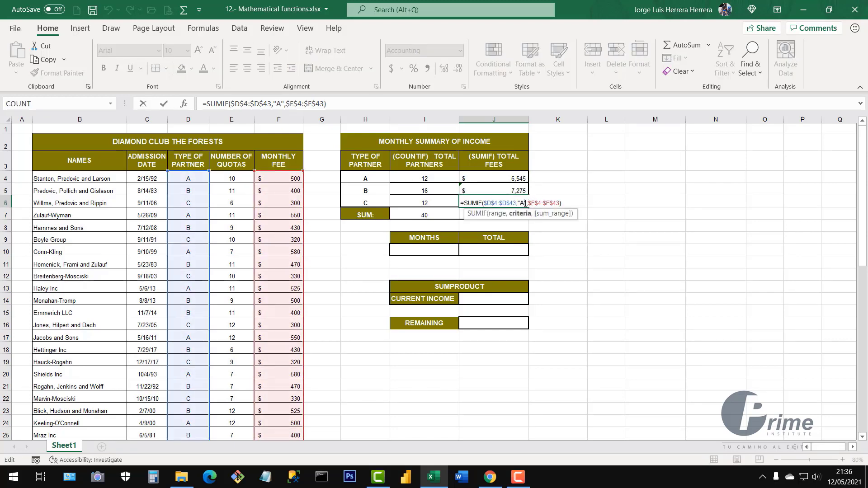
pyautogui.click(526, 203)
pyautogui.press('BackSpace')
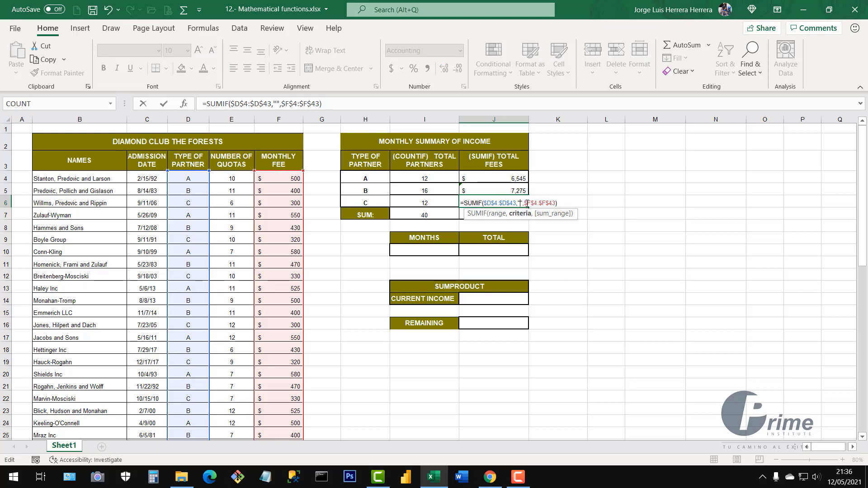
pyautogui.write('C')
pyautogui.press('Return')
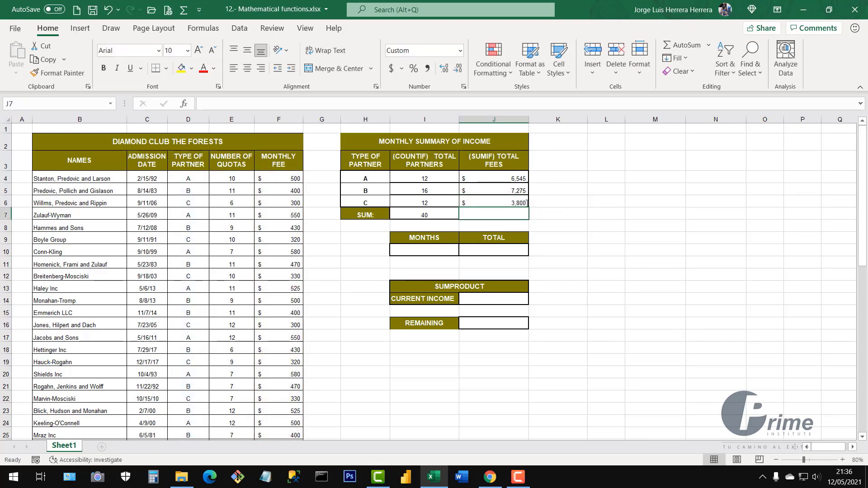
# Step: Compare the SUMIF formulas in J4:J6 with the COUNTIF formulas in I4:I6 for the three partner types
pyautogui.click(508, 176)
pyautogui.click(508, 192)
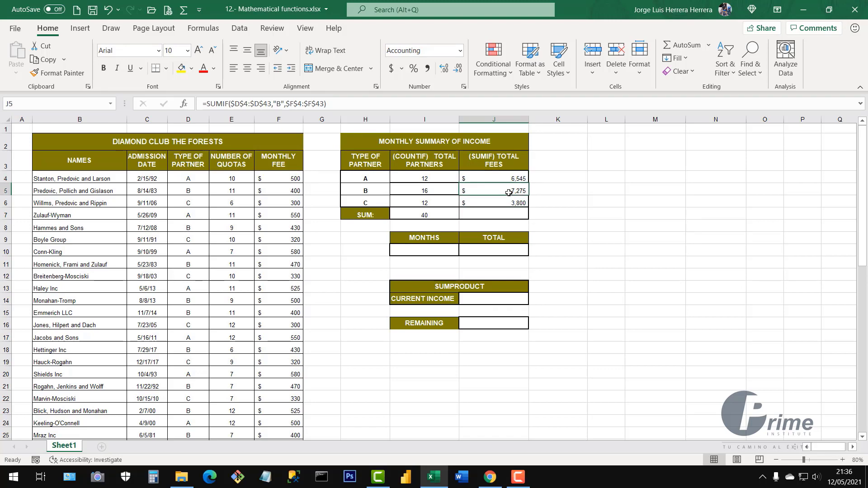
pyautogui.click(506, 203)
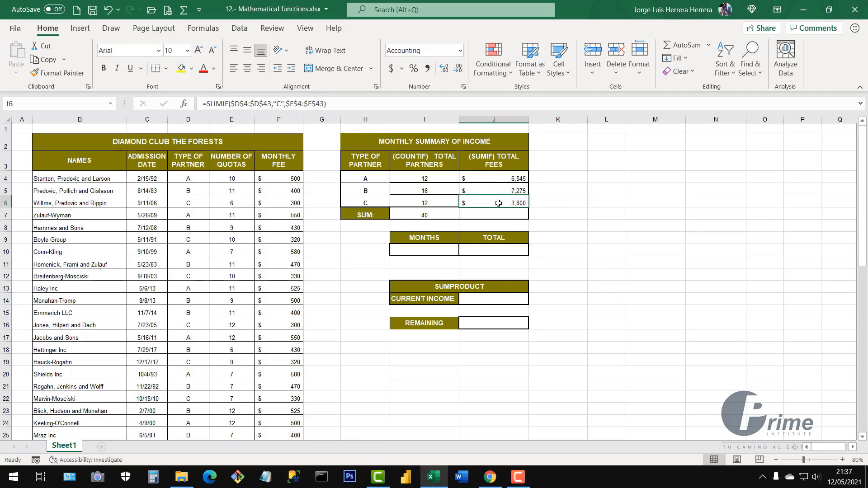
pyautogui.click(497, 192)
pyautogui.click(441, 182)
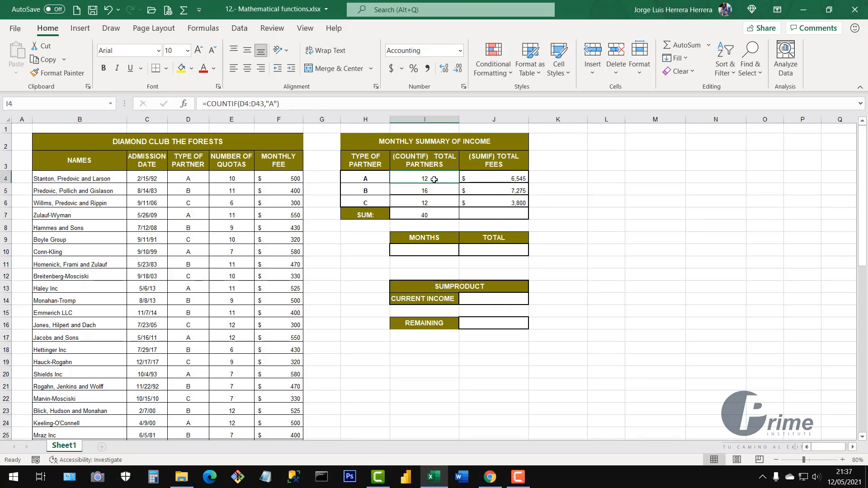
pyautogui.click(435, 190)
pyautogui.press('Down')
pyautogui.moveTo(433, 181); pyautogui.dragTo(431, 193)
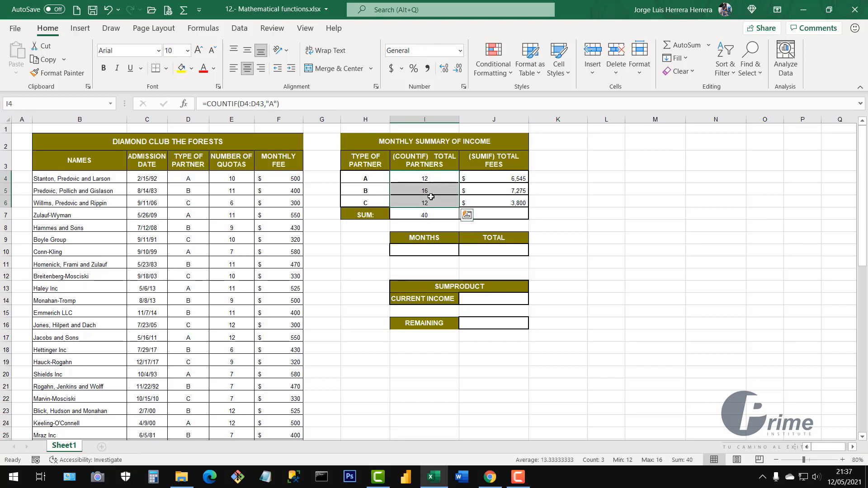
pyautogui.click(504, 205)
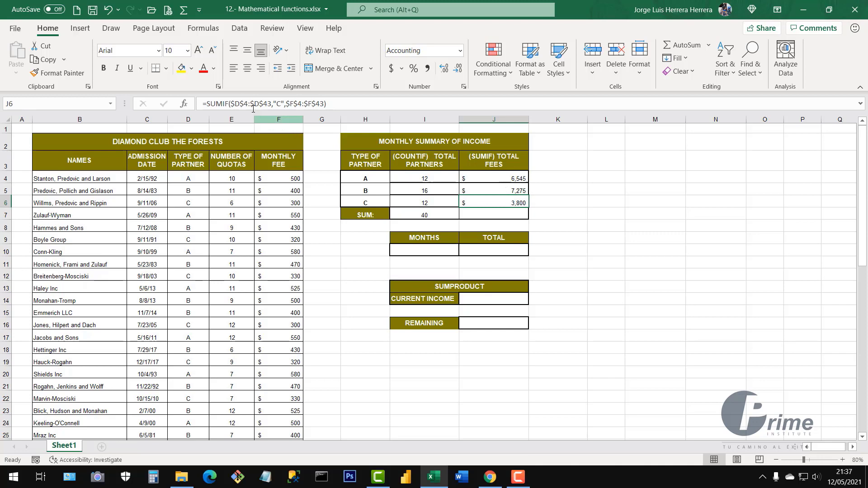
# Step: Fill the SUM formula from I7 across to J7 to total the fees
pyautogui.click(506, 217)
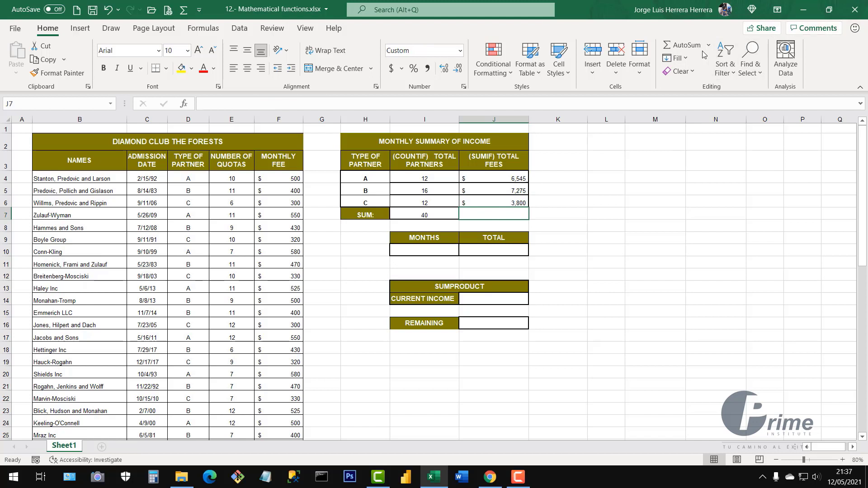
pyautogui.click(436, 217)
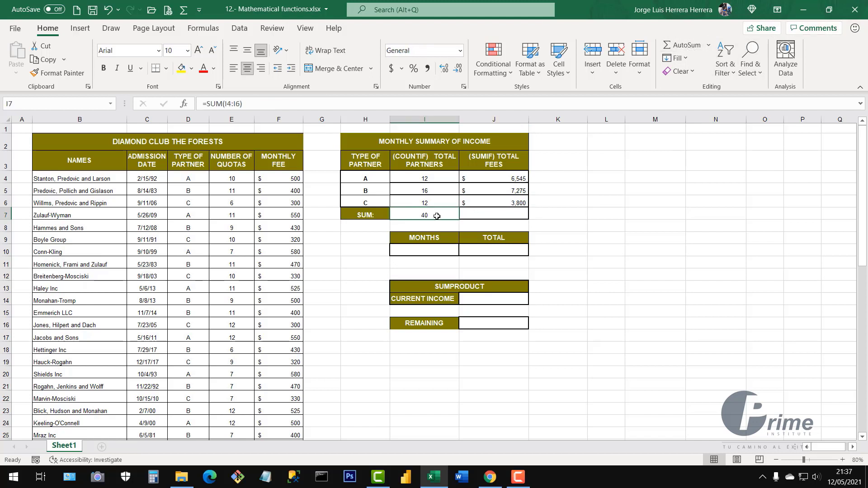
pyautogui.moveTo(459, 219); pyautogui.dragTo(529, 216)
pyautogui.click(492, 216)
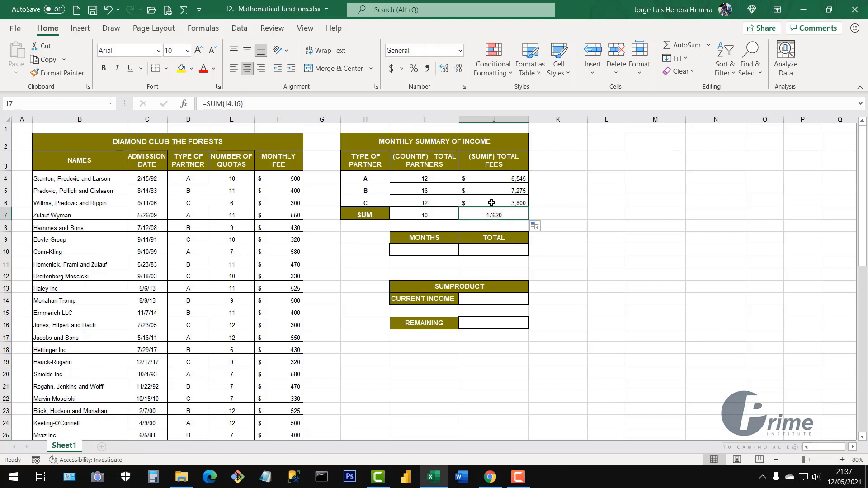
# Step: Format the fee total in J7 as $ English (United States) accounting without decimals
pyautogui.click(401, 68)
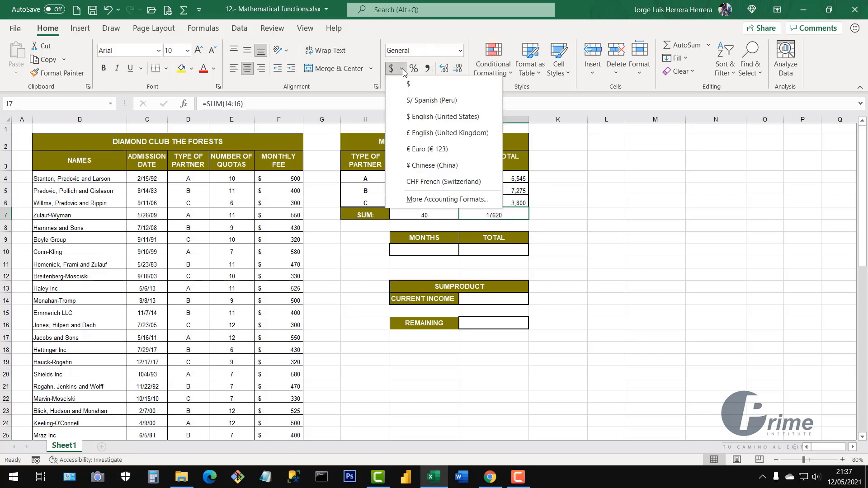
pyautogui.click(420, 117)
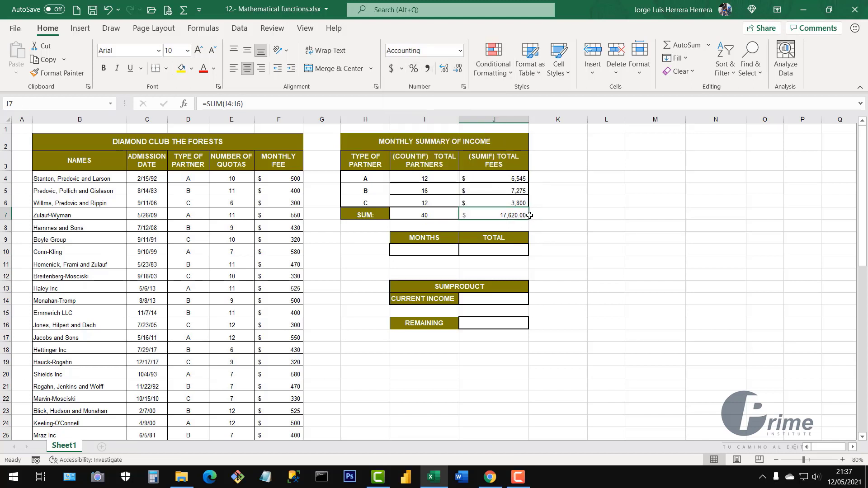
pyautogui.click(457, 68)
pyautogui.click(458, 68)
# Step: Review the partner count and total fees of each partner type, the sums in row 7, and the source data
pyautogui.click(368, 181)
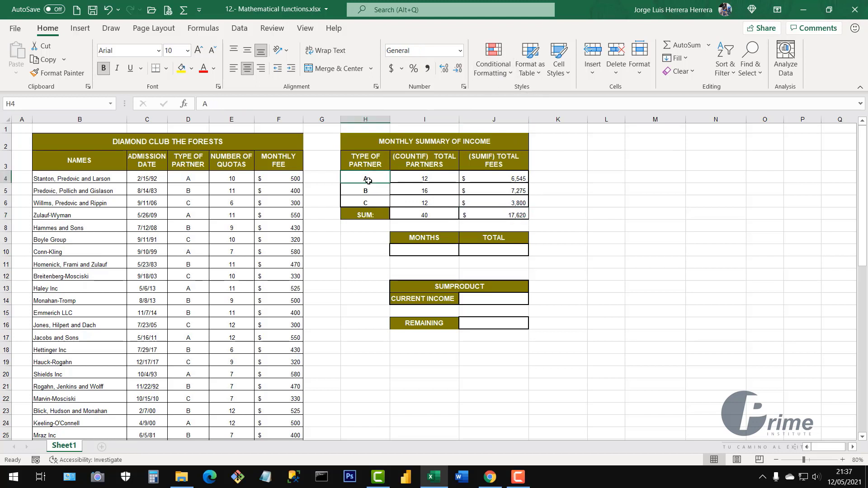
pyautogui.click(440, 176)
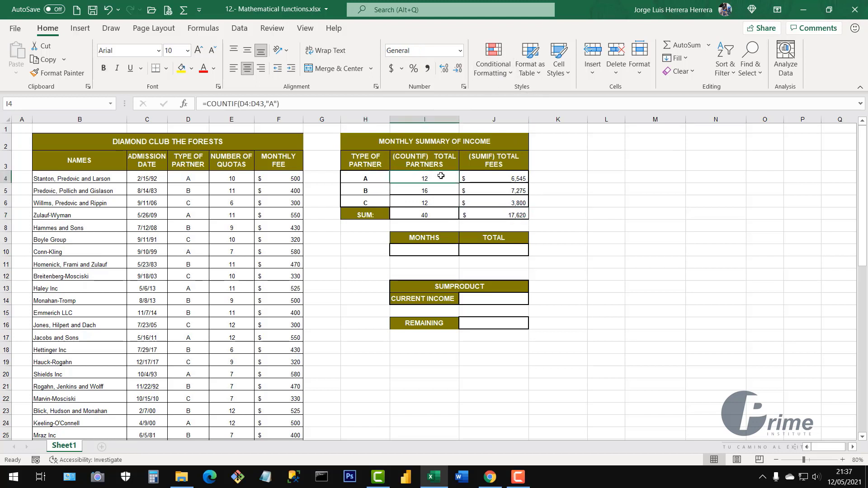
pyautogui.click(499, 178)
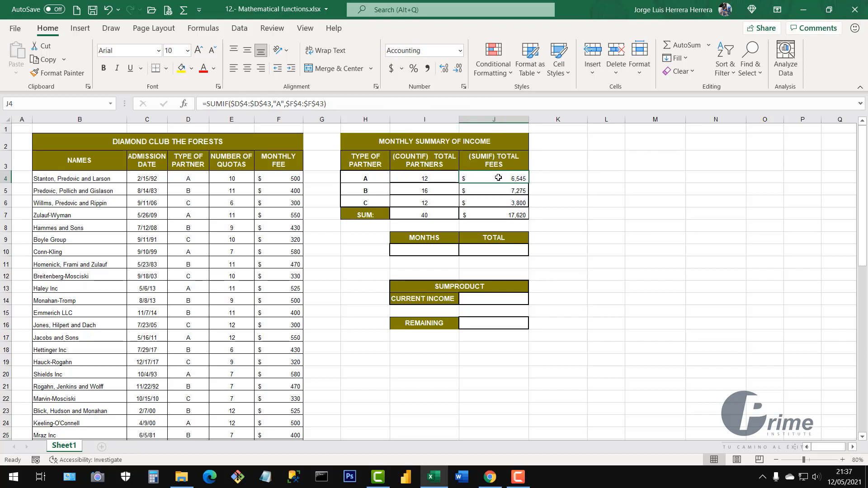
pyautogui.click(366, 190)
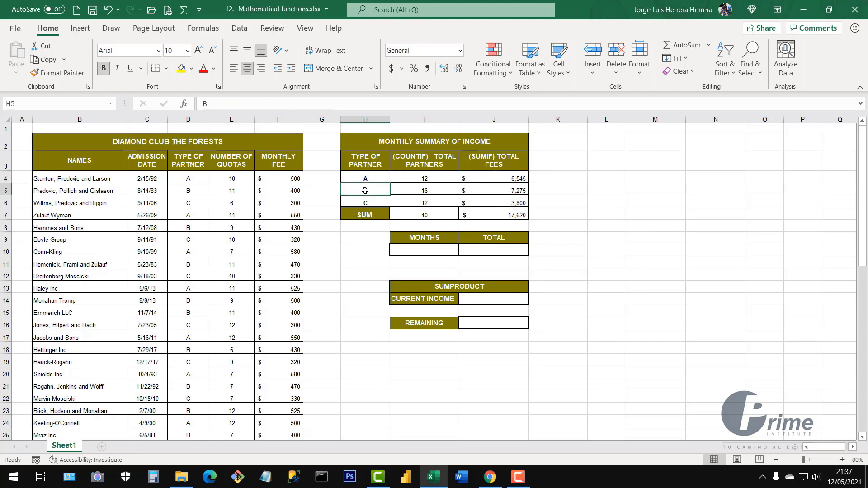
pyautogui.click(427, 193)
pyautogui.click(509, 188)
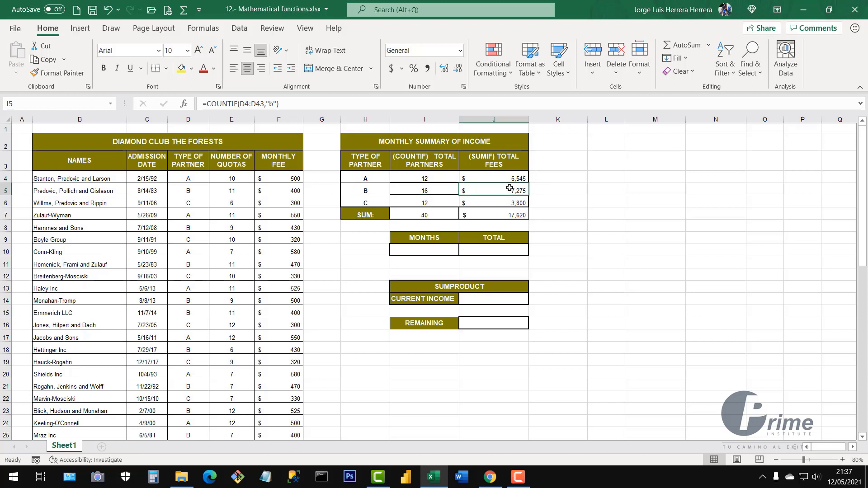
pyautogui.click(373, 202)
pyautogui.click(435, 204)
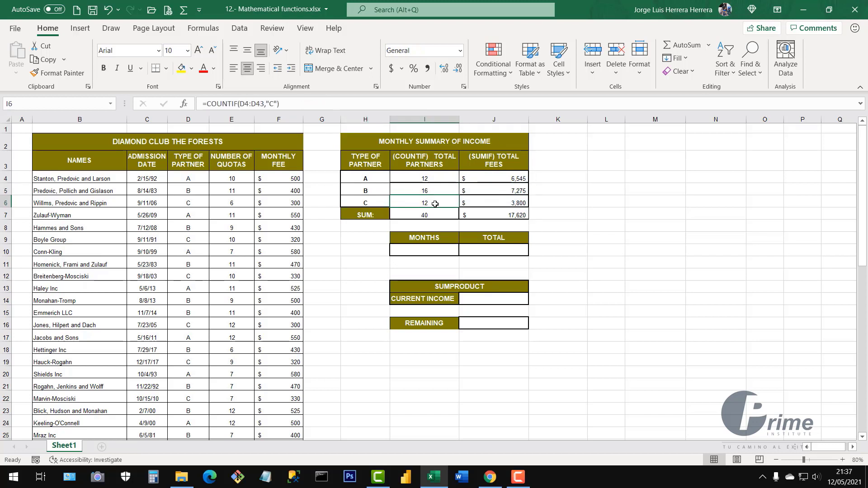
pyautogui.click(505, 202)
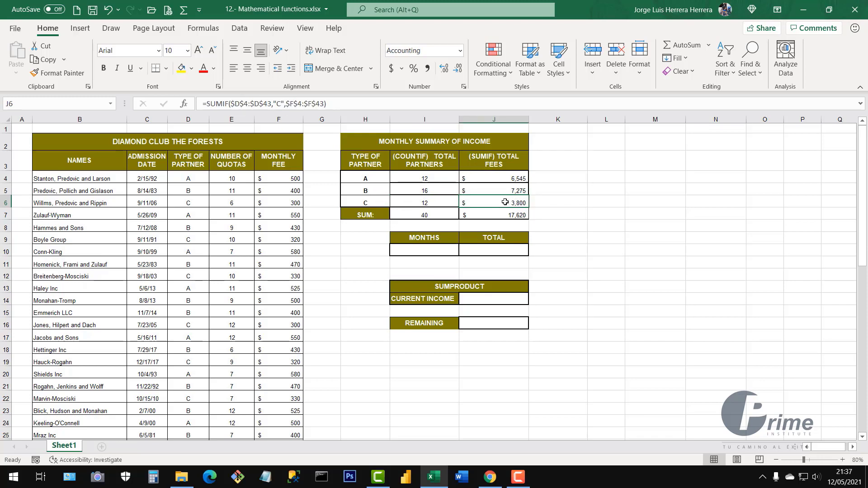
pyautogui.click(425, 216)
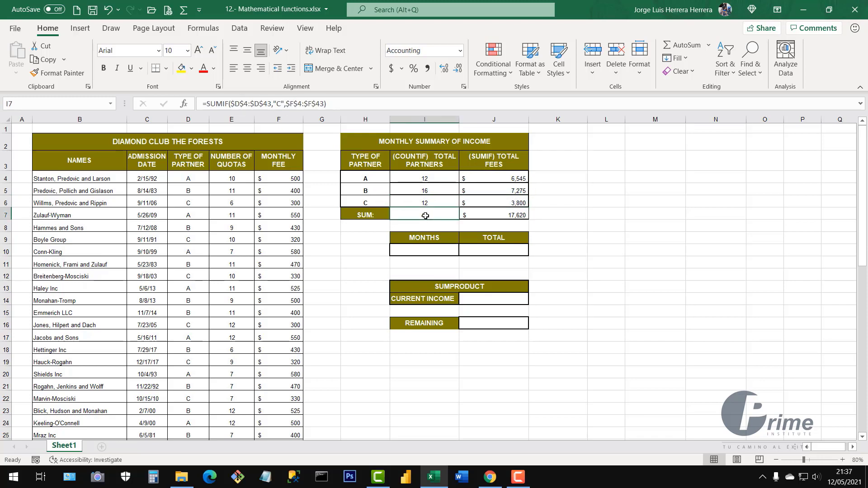
pyautogui.click(494, 216)
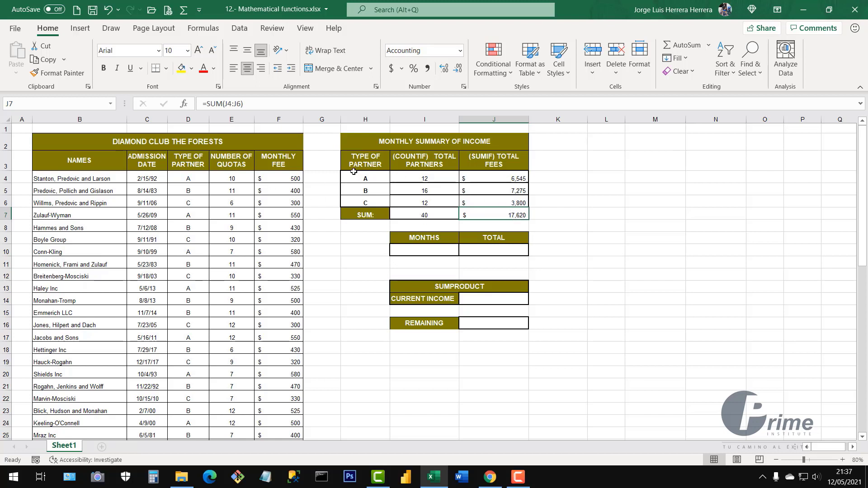
pyautogui.moveTo(367, 177); pyautogui.dragTo(476, 224)
pyautogui.moveTo(94, 202); pyautogui.dragTo(230, 335)
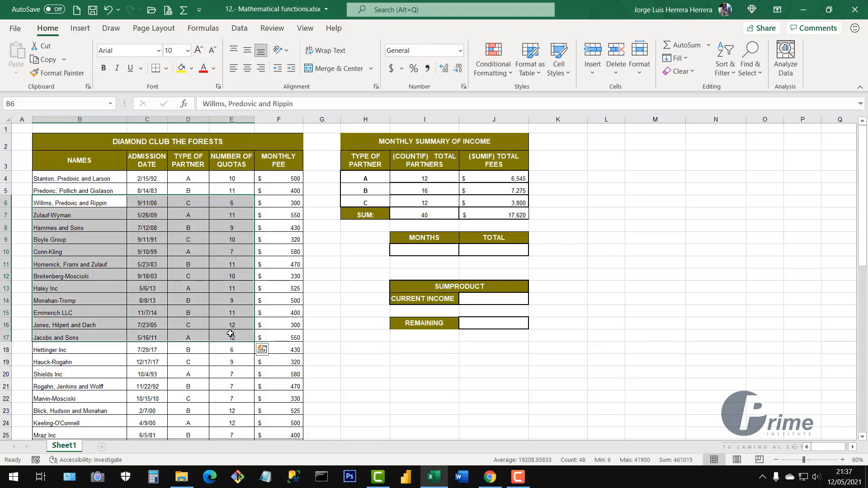
# Step: Enter 12 as the number of months in cell I10
pyautogui.click(422, 253)
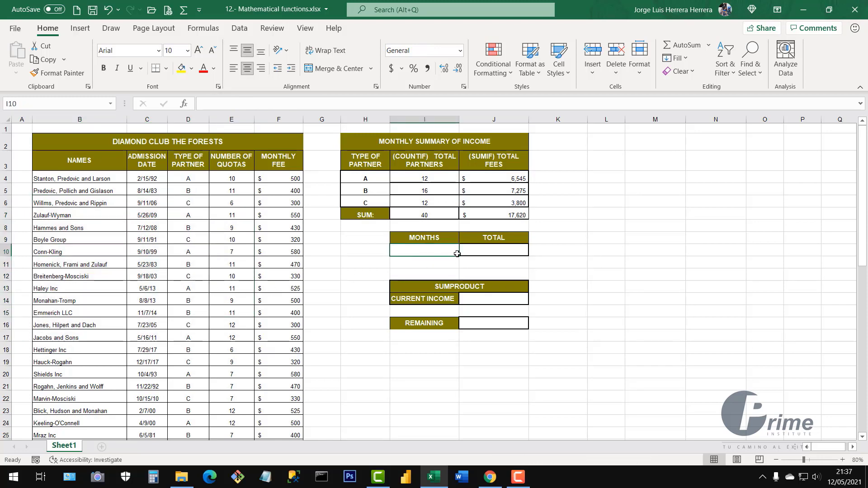
pyautogui.write('12')
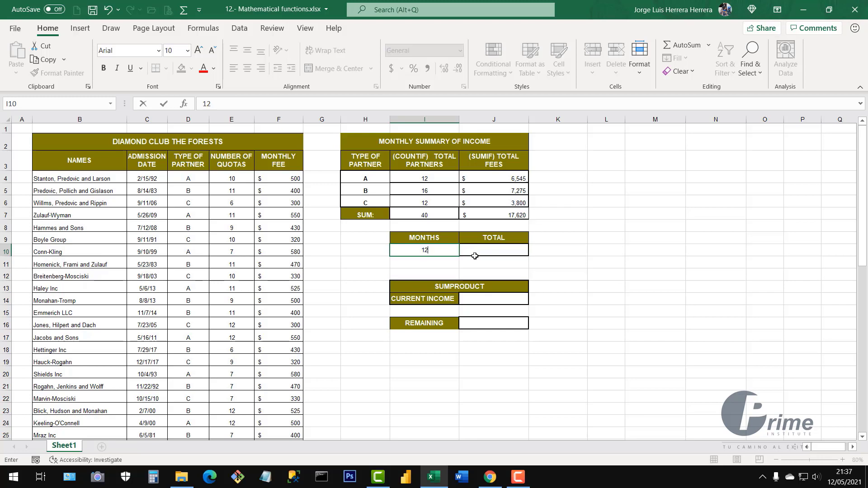
pyautogui.press('Return')
# Step: Calculate the total in J10 by multiplying the summed fees by the number of months with =J7*I10
pyautogui.click(490, 247)
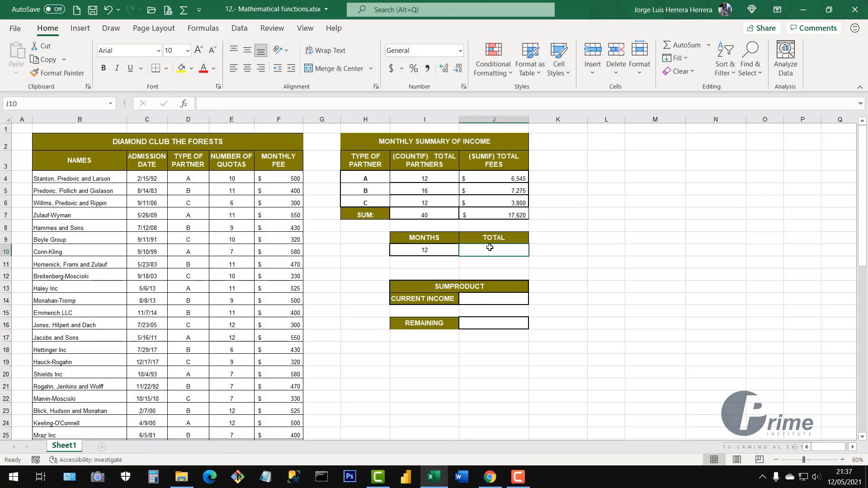
pyautogui.click(511, 215)
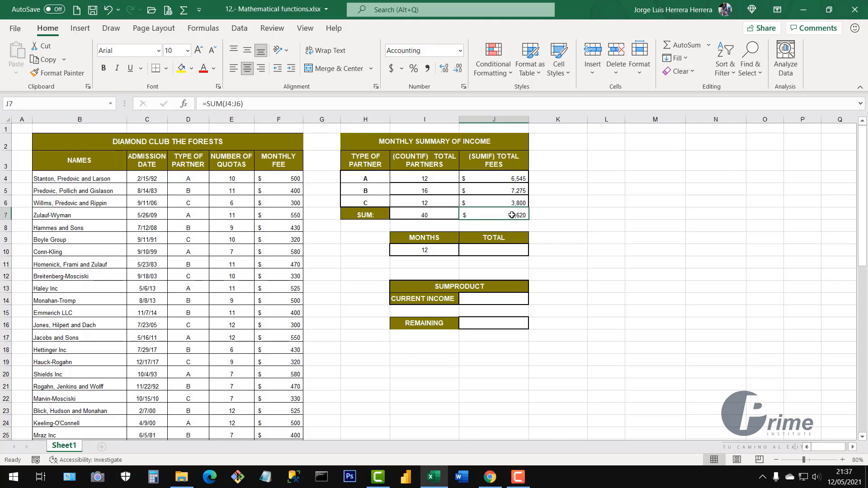
pyautogui.click(437, 245)
pyautogui.click(490, 249)
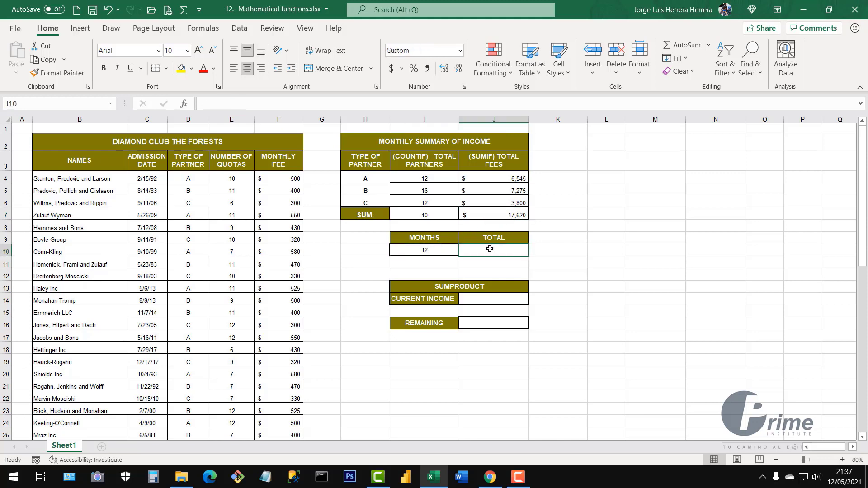
pyautogui.write('=')
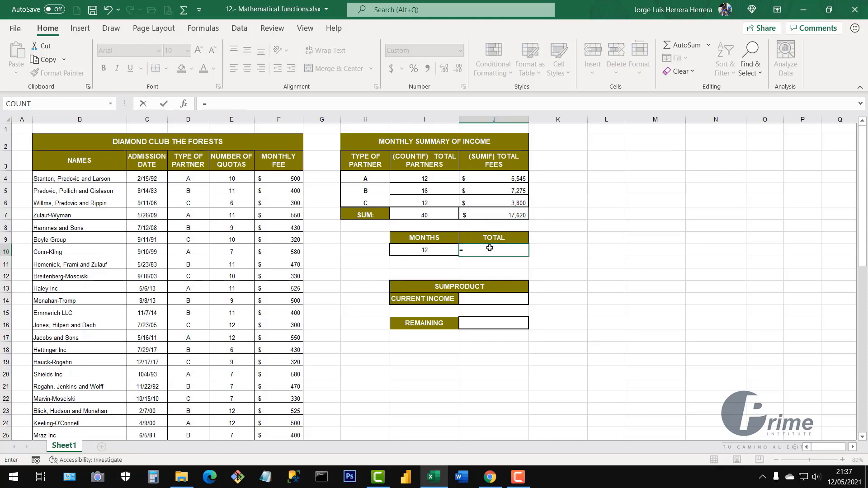
pyautogui.click(511, 214)
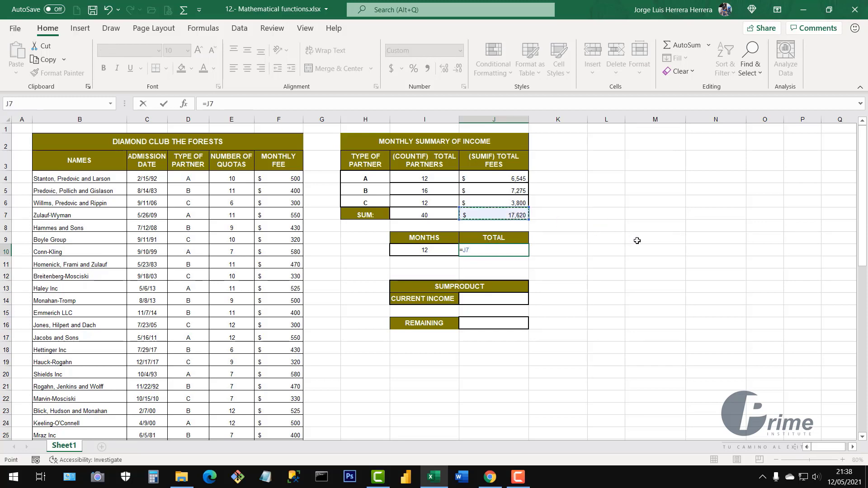
pyautogui.write('*')
pyautogui.click(436, 250)
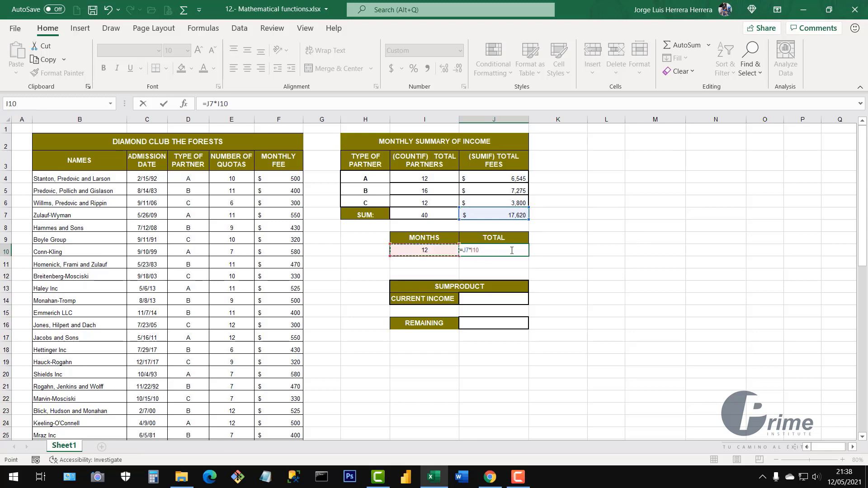
pyautogui.press('Return')
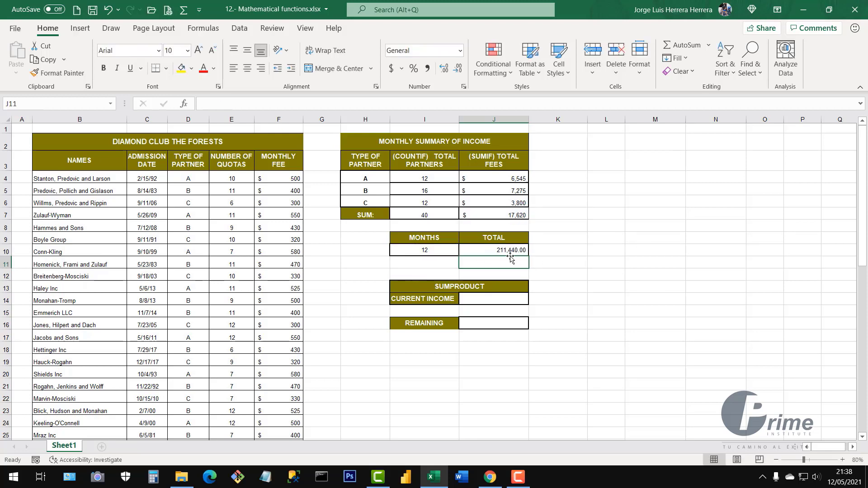
# Step: Format the total in J10 as $ English (United States) accounting with no decimal places
pyautogui.click(507, 250)
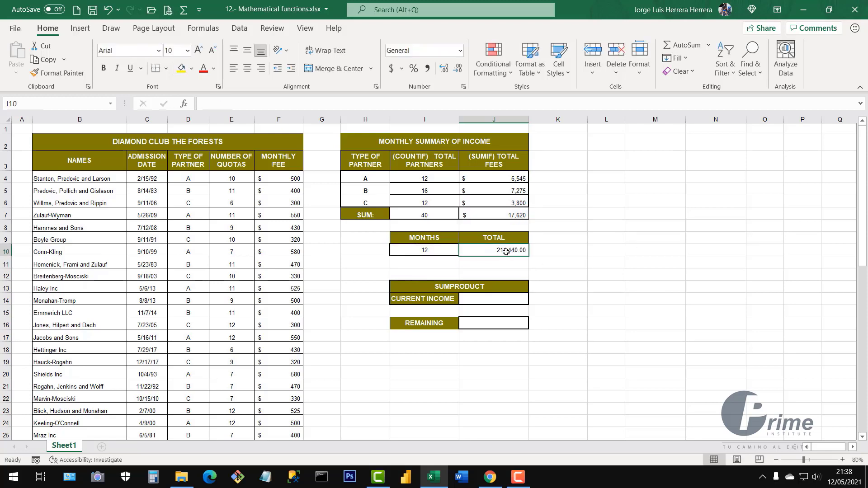
pyautogui.click(401, 71)
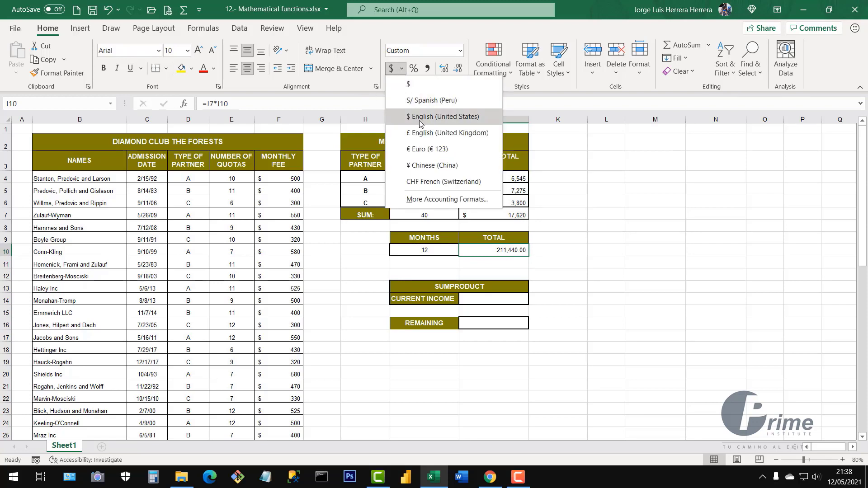
pyautogui.click(420, 117)
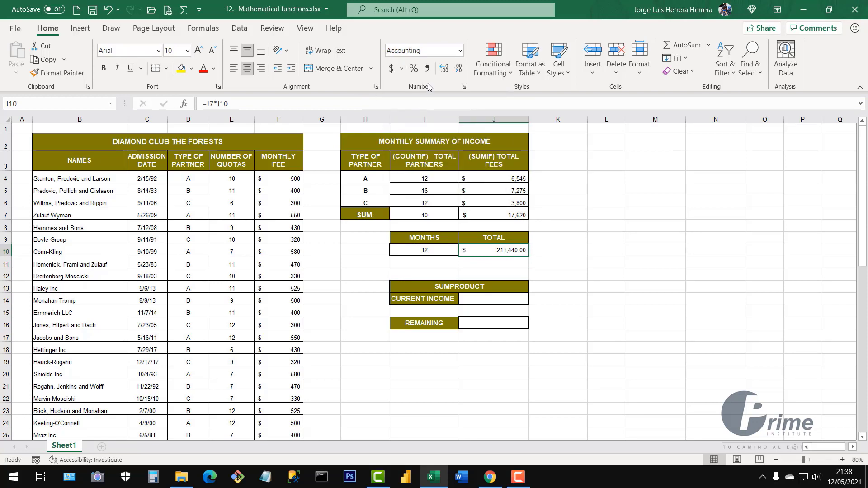
pyautogui.click(458, 71)
pyautogui.click(458, 71)
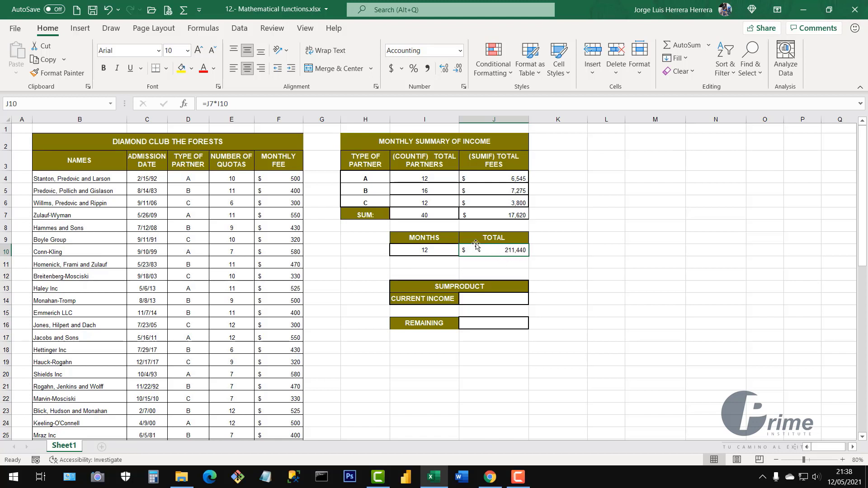
# Step: Examine the fee sum in J7 and the members' number of quotas and monthly fee columns
pyautogui.press('Left')
pyautogui.click(504, 217)
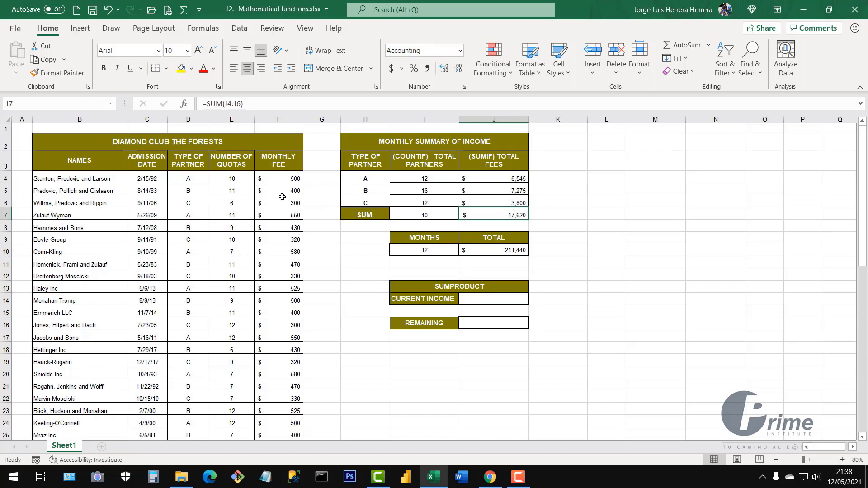
pyautogui.moveTo(237, 180); pyautogui.dragTo(236, 248)
pyautogui.click(235, 179)
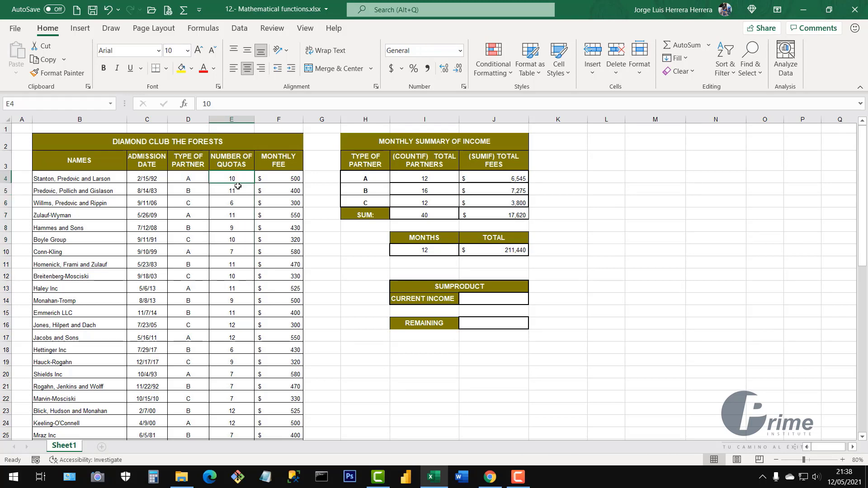
pyautogui.click(238, 188)
pyautogui.click(238, 203)
pyautogui.click(238, 213)
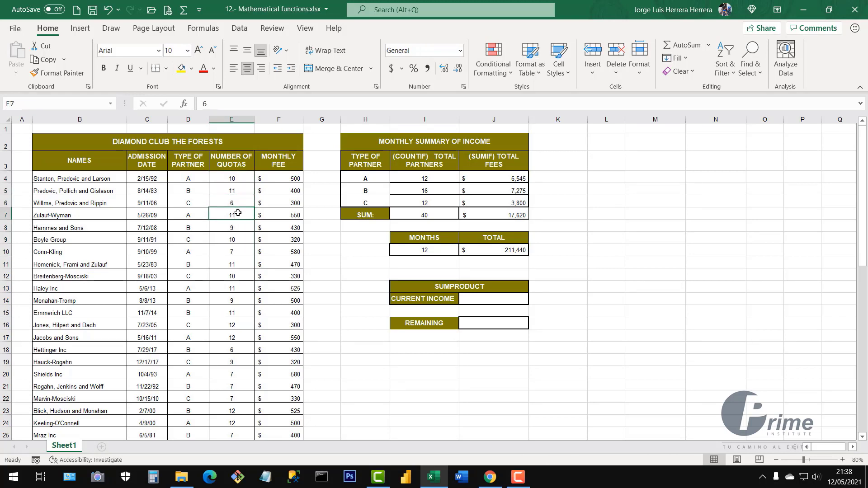
pyautogui.moveTo(235, 181); pyautogui.dragTo(277, 338)
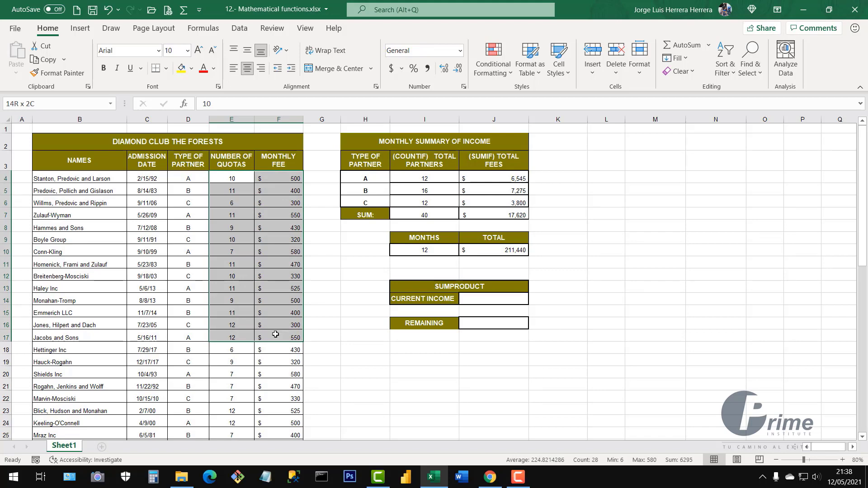
pyautogui.click(478, 297)
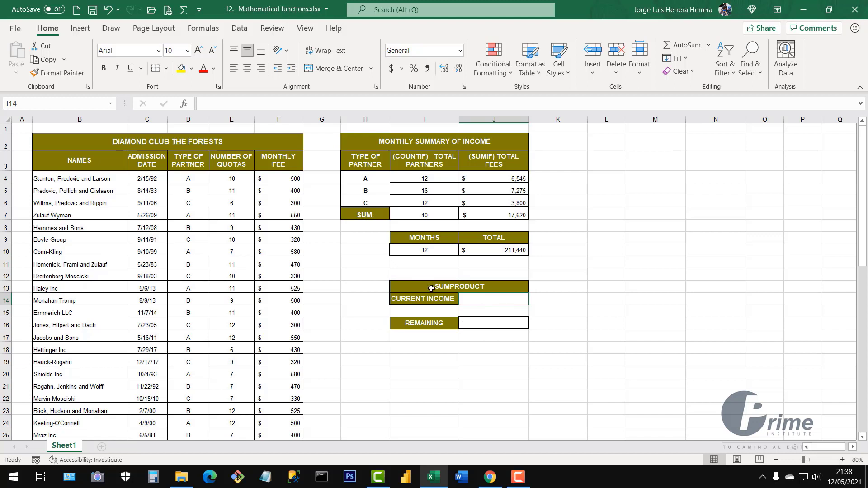
# Step: Multiply each member's quotas by the monthly fee in column G, entering =E4*F4 in G4 and filling it down to row 43
pyautogui.click(319, 181)
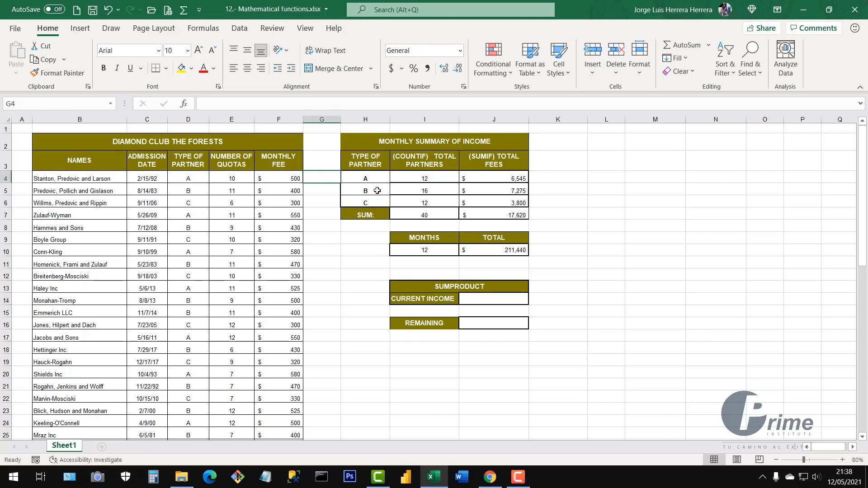
pyautogui.write('=')
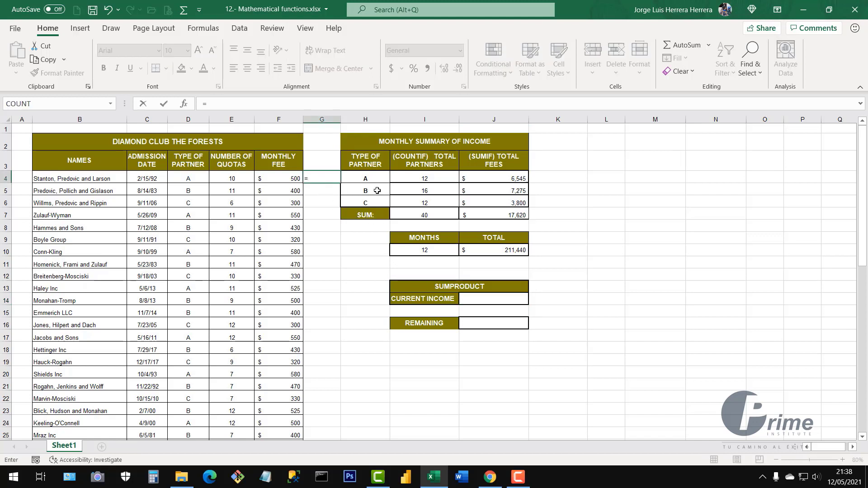
pyautogui.click(237, 180)
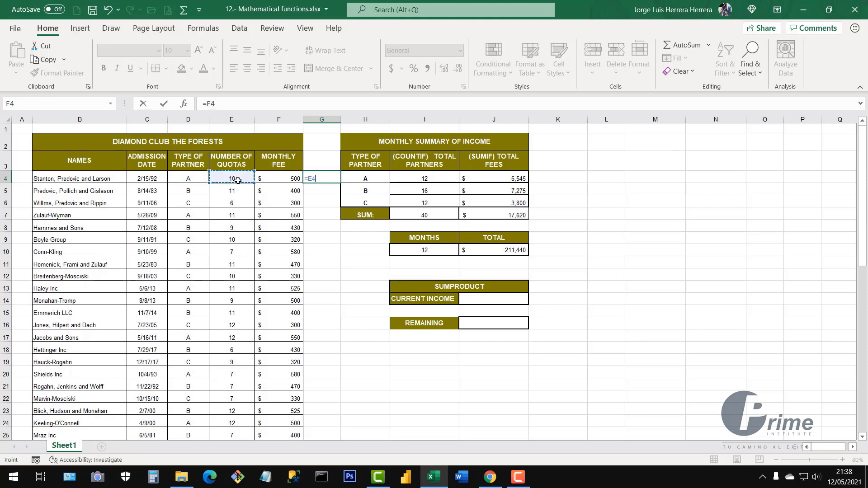
pyautogui.write('*')
pyautogui.click(288, 178)
pyautogui.hotkey('ctrl', 'Return')
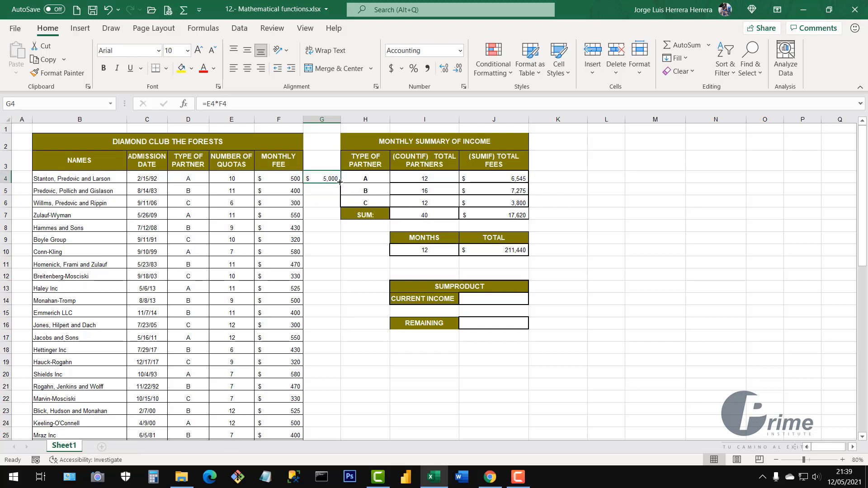
pyautogui.doubleClick(340, 182)
# Step: Add up the column G products in cell G44 with =SUM(G4:G43)
pyautogui.scroll(-12, 357, 281)
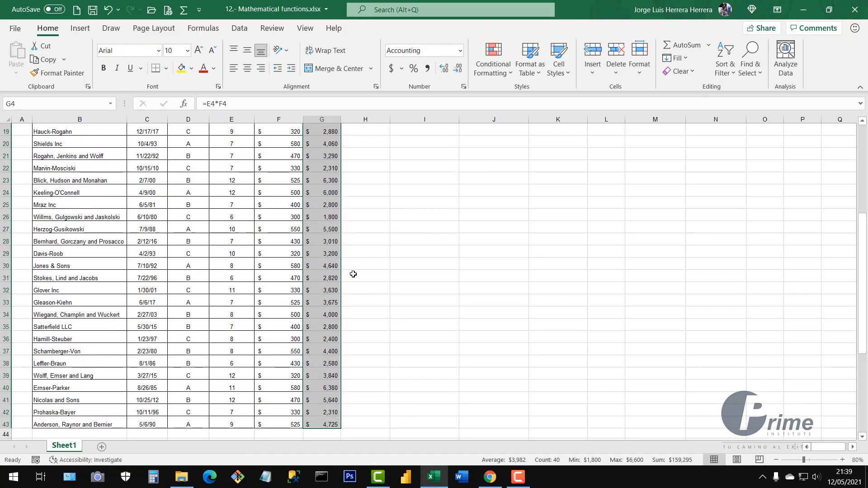
pyautogui.click(321, 214)
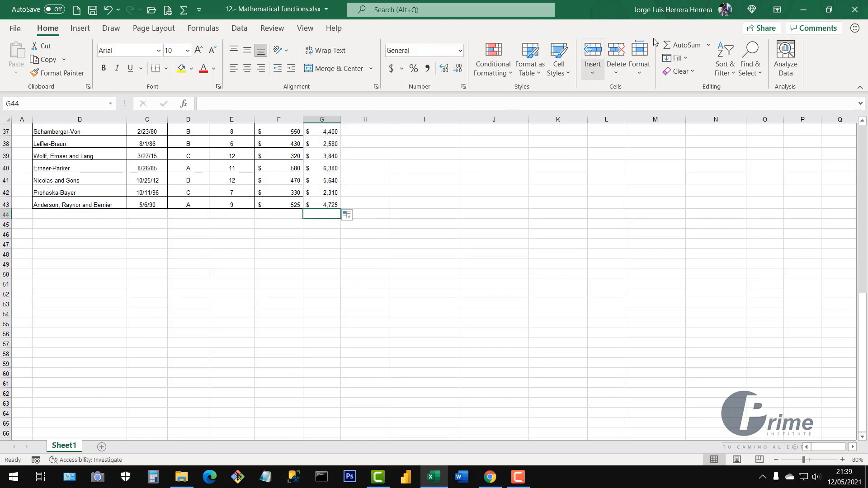
pyautogui.click(683, 45)
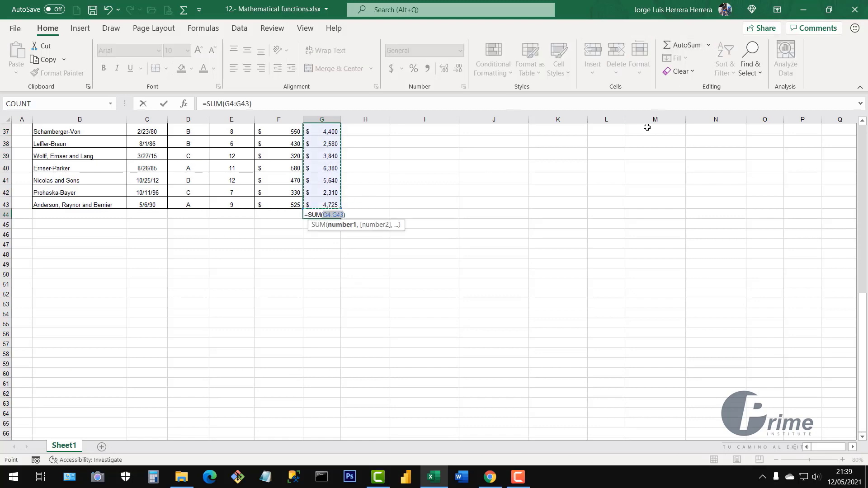
pyautogui.press('Return')
# Step: Review the products in column G and their sum below the list
pyautogui.scroll(3, 396, 282)
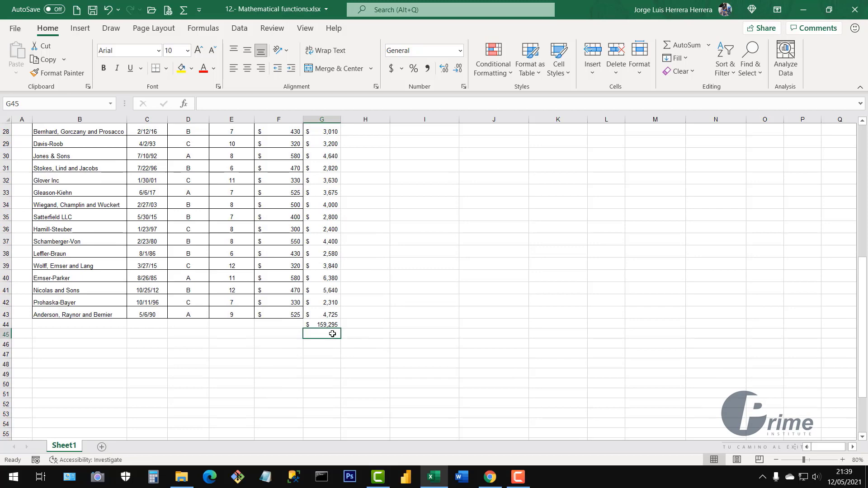
pyautogui.scroll(9, 331, 333)
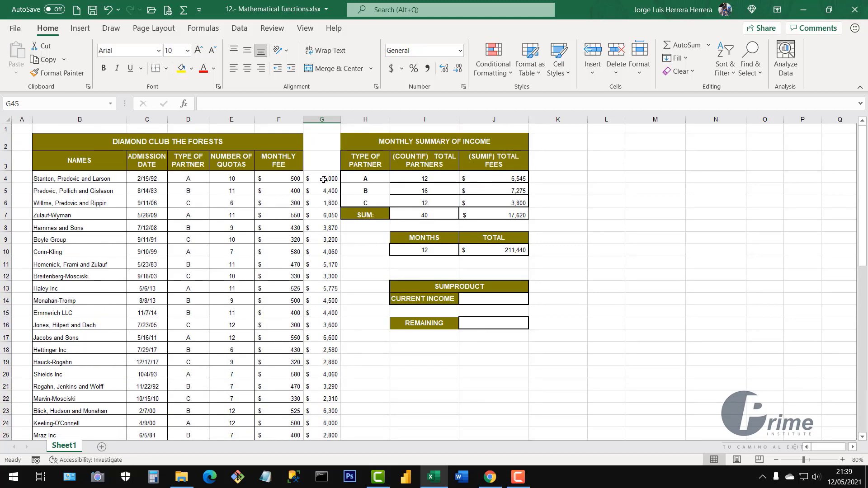
pyautogui.moveTo(323, 179); pyautogui.dragTo(333, 391)
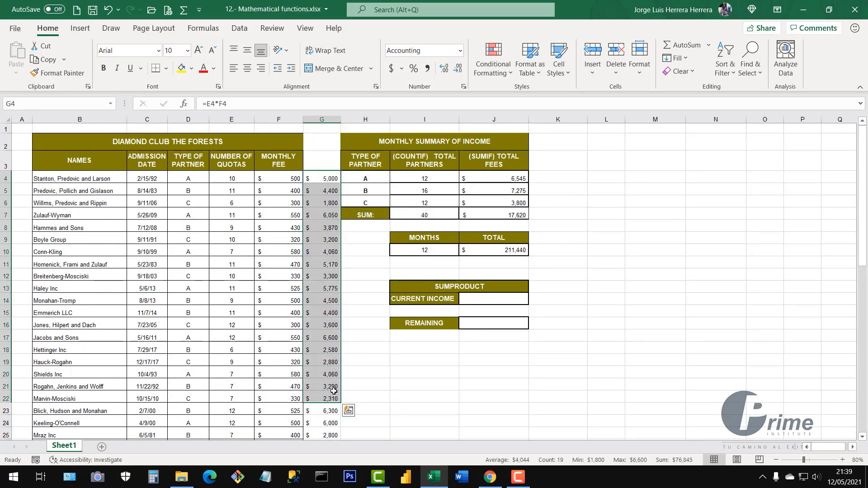
pyautogui.scroll(-9, 333, 391)
pyautogui.click(320, 330)
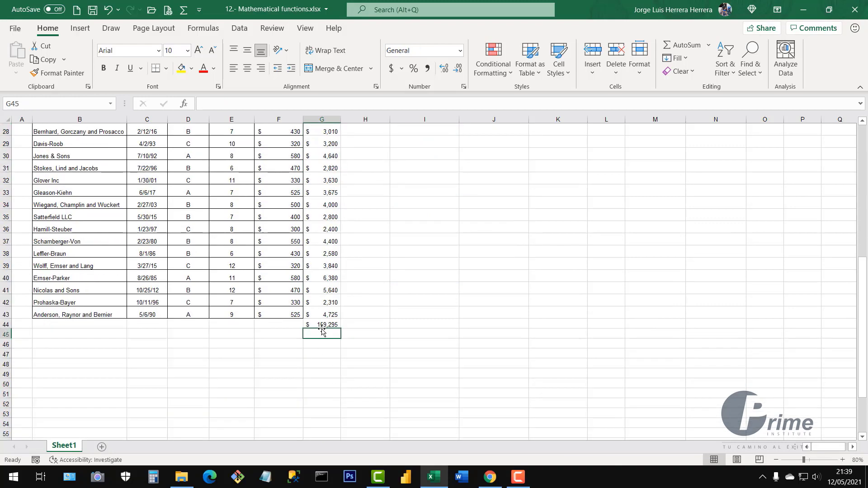
pyautogui.scroll(9, 321, 329)
pyautogui.click(320, 282)
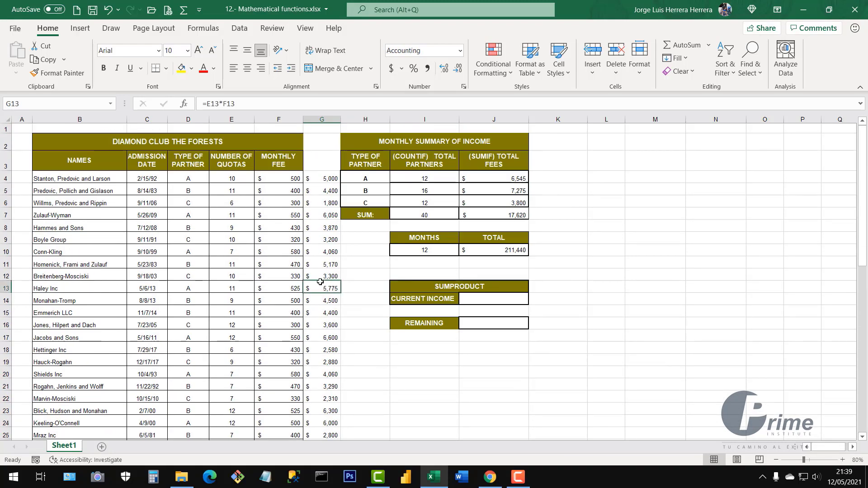
# Step: Undo the sum, the filled-down products and the G4 formula to clear column G
pyautogui.hotkey('ctrl', 'z')
pyautogui.hotkey('ctrl', 'z')
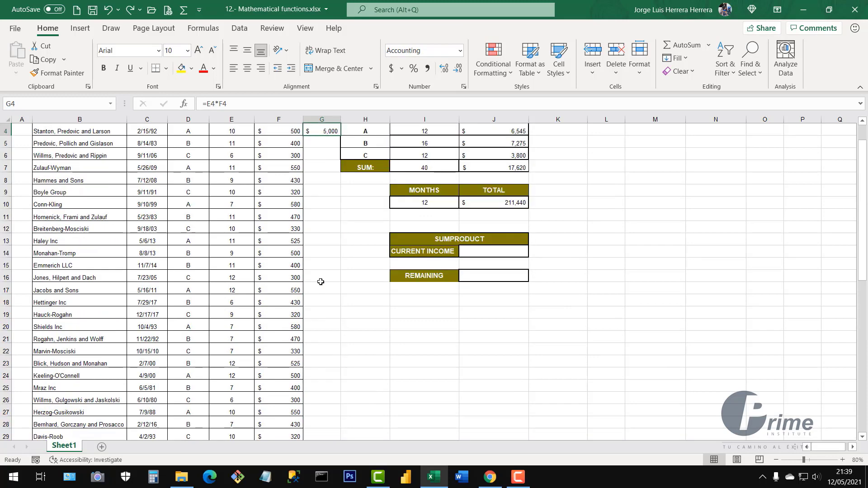
pyautogui.hotkey('ctrl', 'z')
pyautogui.scroll(1, 341, 285)
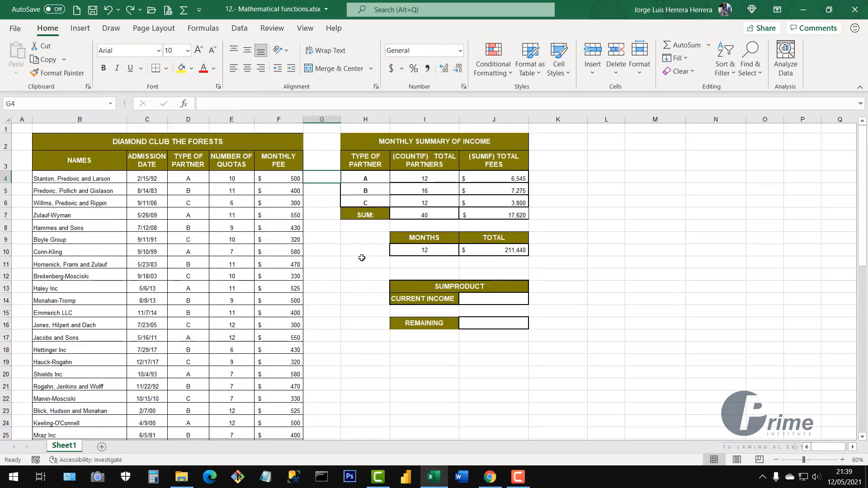
# Step: Calculate the current income in J14 with =SUMPRODUCT(E4:E43,F4:F43), multiplying the quotas by the monthly fees
pyautogui.click(492, 301)
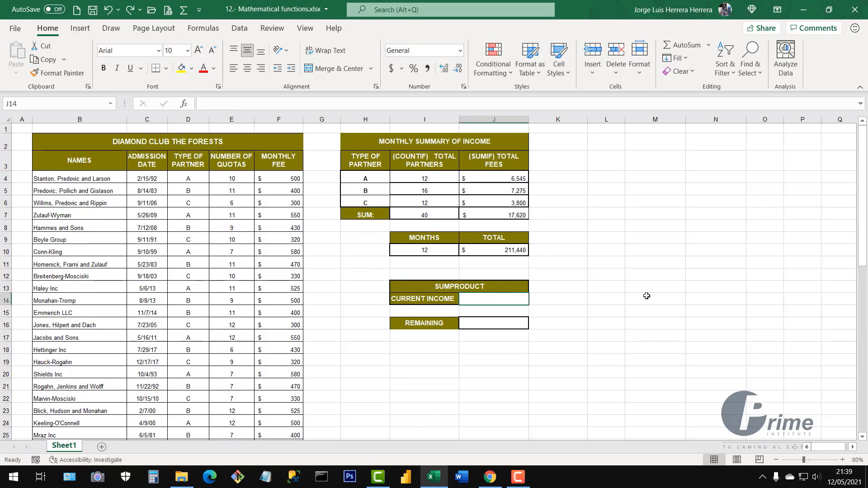
pyautogui.write('=SUMP')
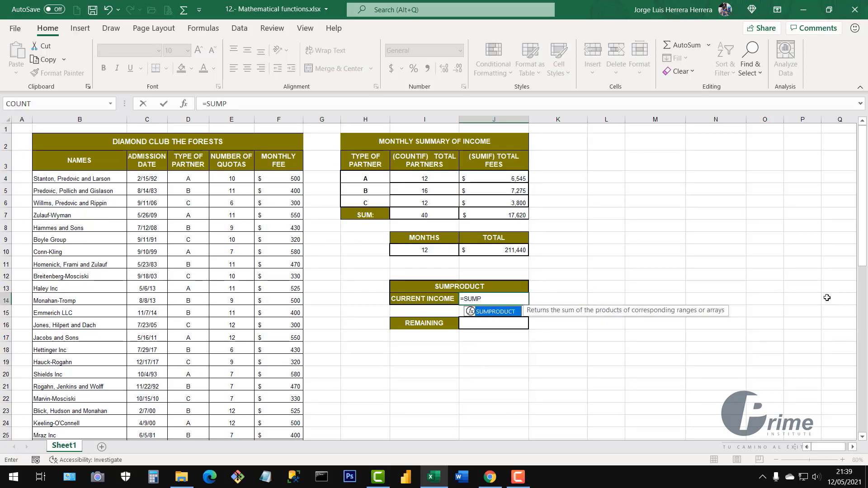
pyautogui.doubleClick(507, 312)
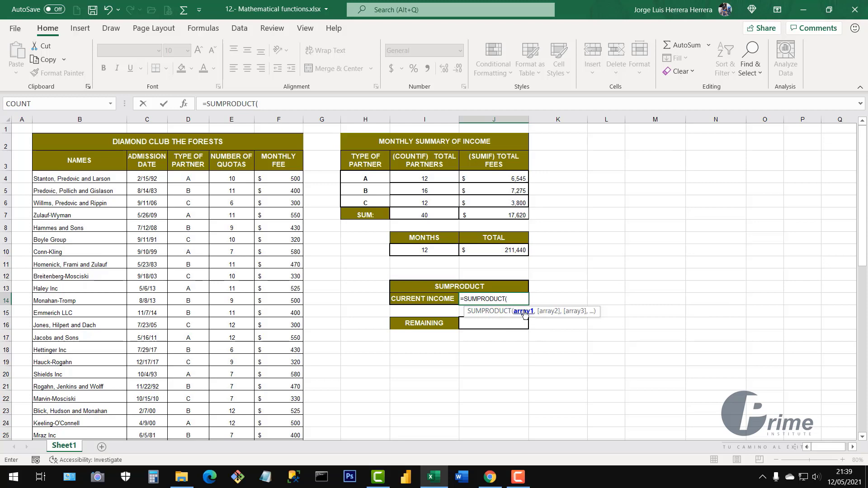
pyautogui.click(229, 177)
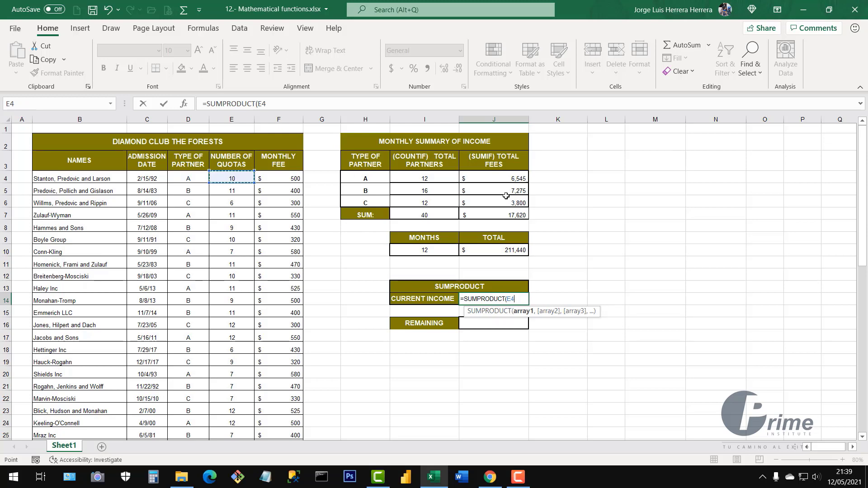
pyautogui.hotkey('ctrl', 'shift', 'Down')
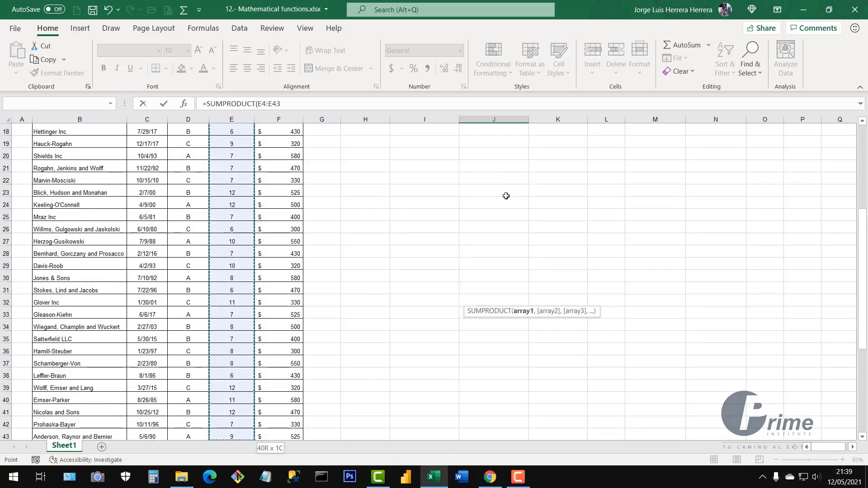
pyautogui.scroll(6, 504, 197)
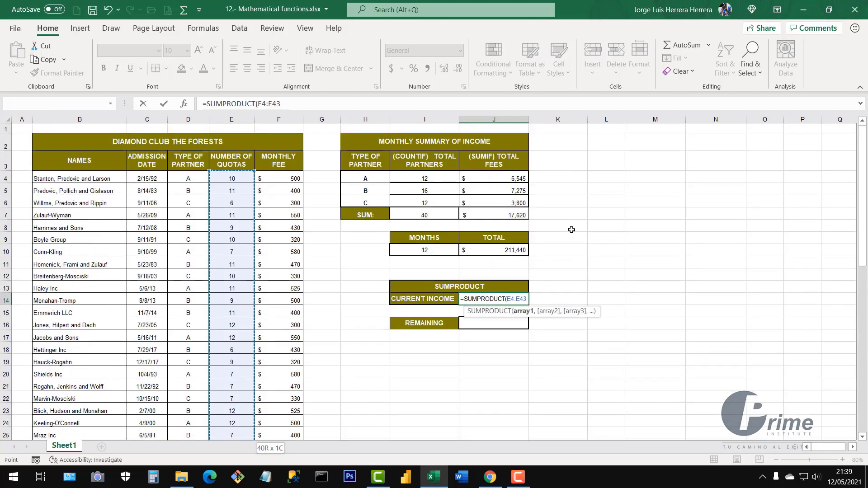
pyautogui.write(',')
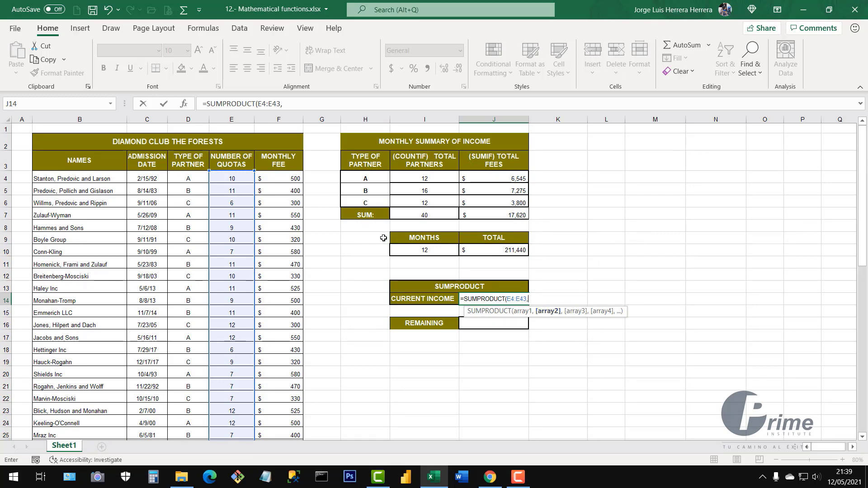
pyautogui.click(281, 180)
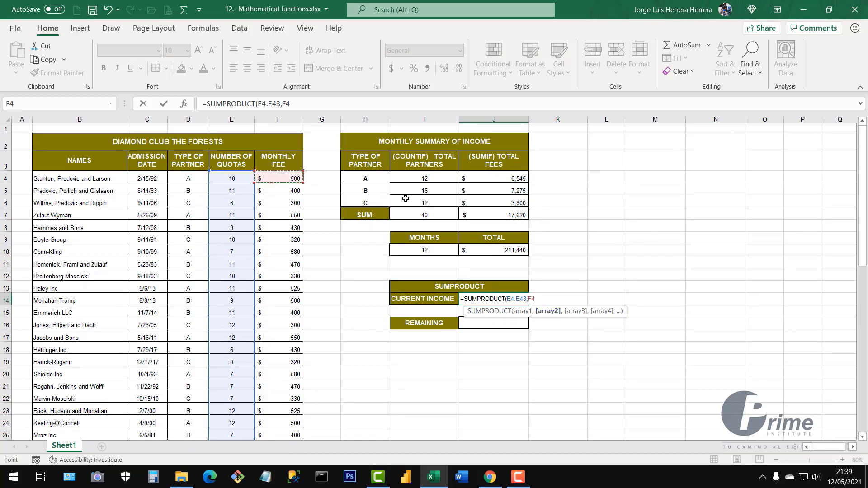
pyautogui.hotkey('ctrl', 'shift', 'Down')
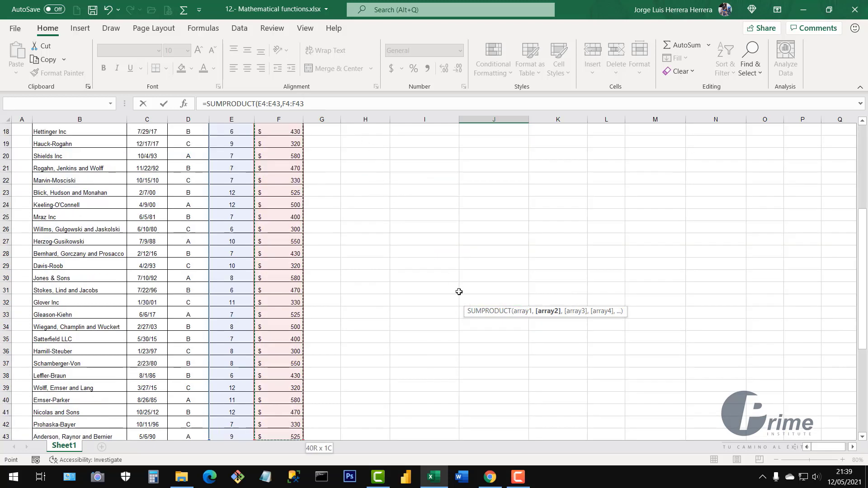
pyautogui.scroll(6, 459, 292)
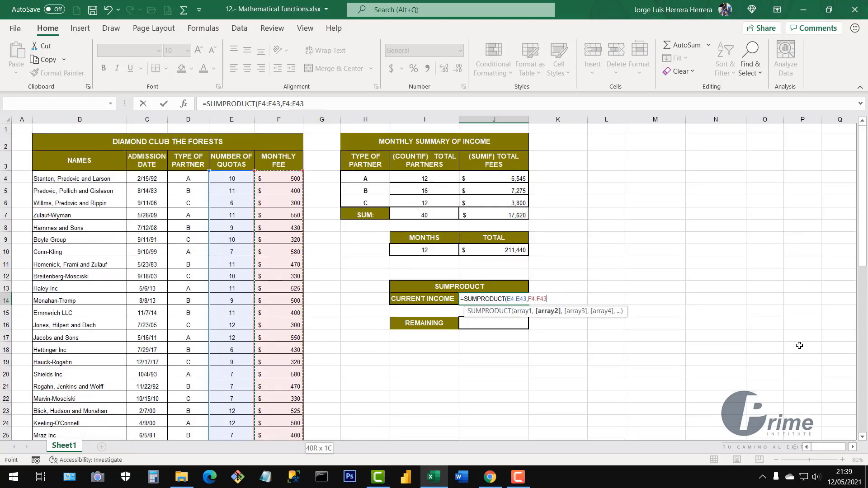
pyautogui.write(')')
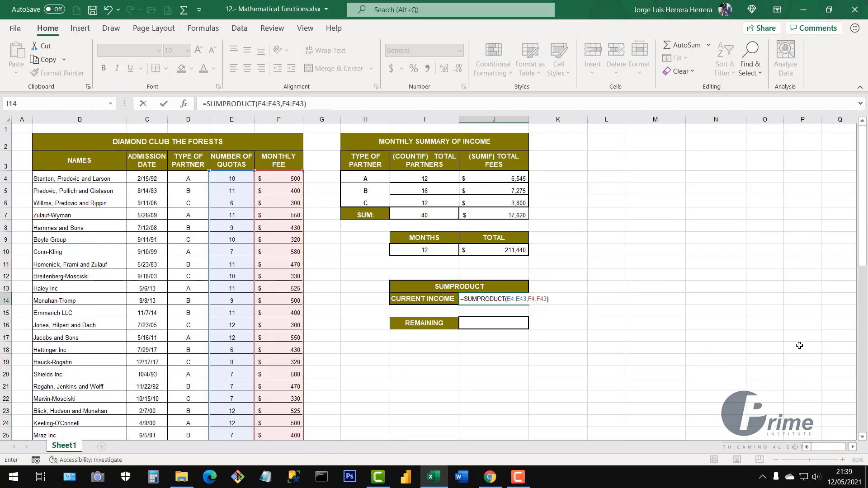
pyautogui.press('Return')
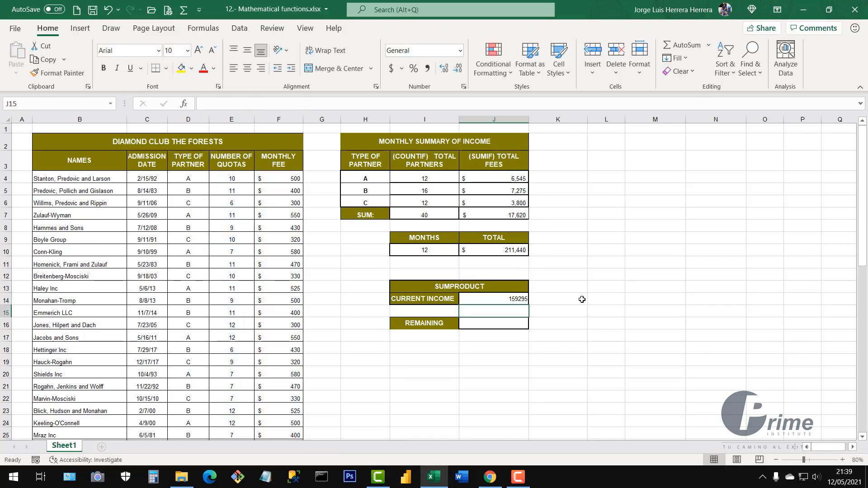
# Step: Format the current income in J14 with the $ English (United States) accounting format
pyautogui.click(518, 299)
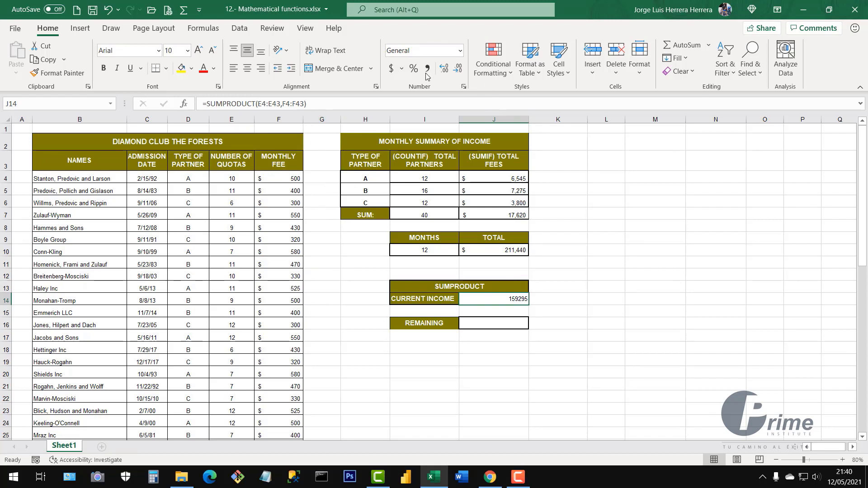
pyautogui.click(401, 68)
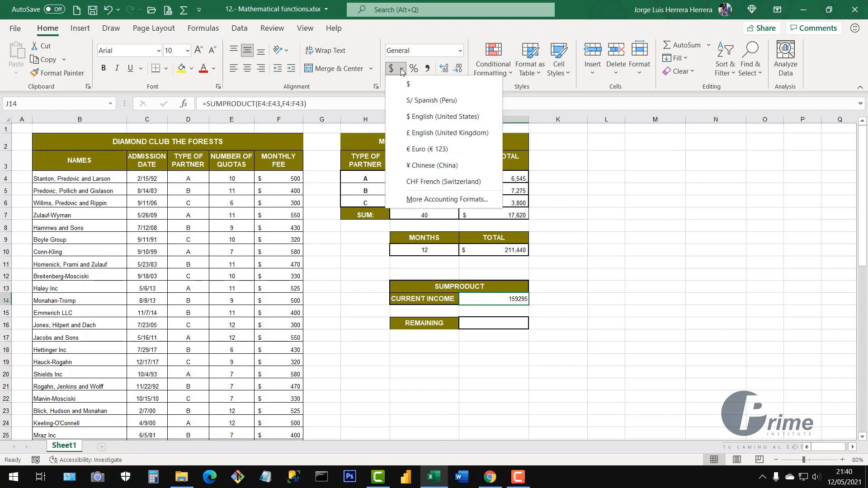
pyautogui.click(420, 118)
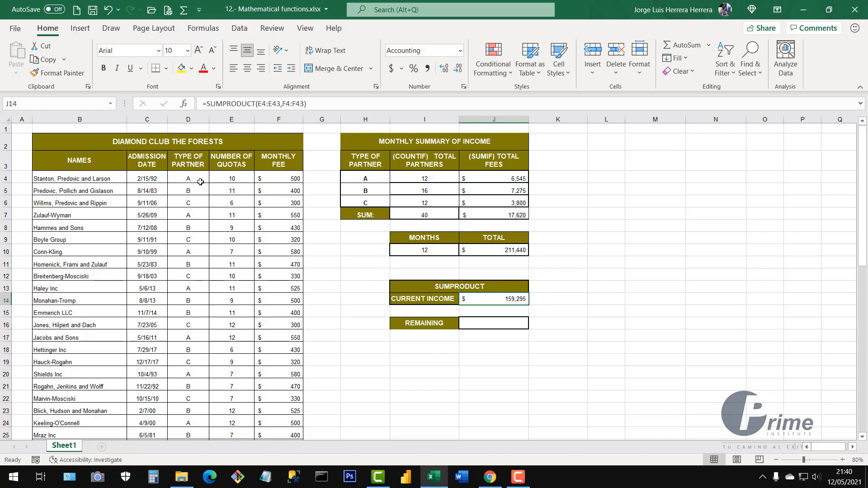
# Step: Review the partner data and the formulas behind the SUMIF fees for A, B and C, the current income and the 12-month total
pyautogui.moveTo(195, 179); pyautogui.dragTo(292, 350)
pyautogui.click(283, 263)
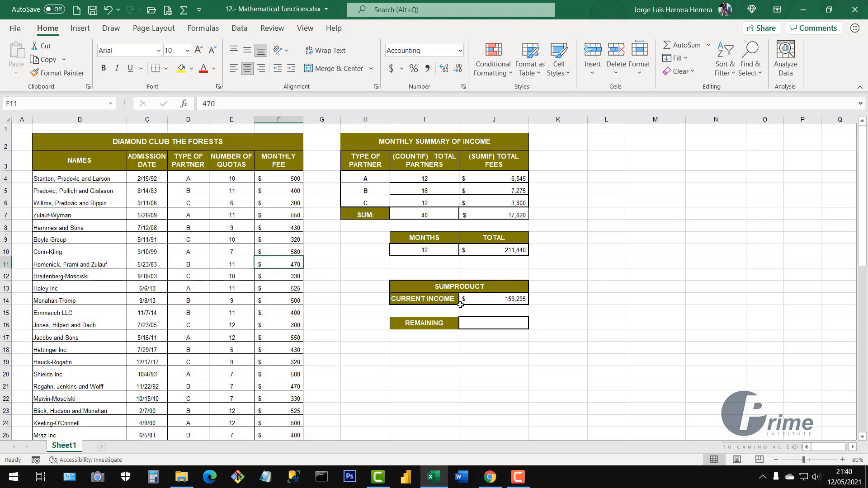
pyautogui.click(477, 302)
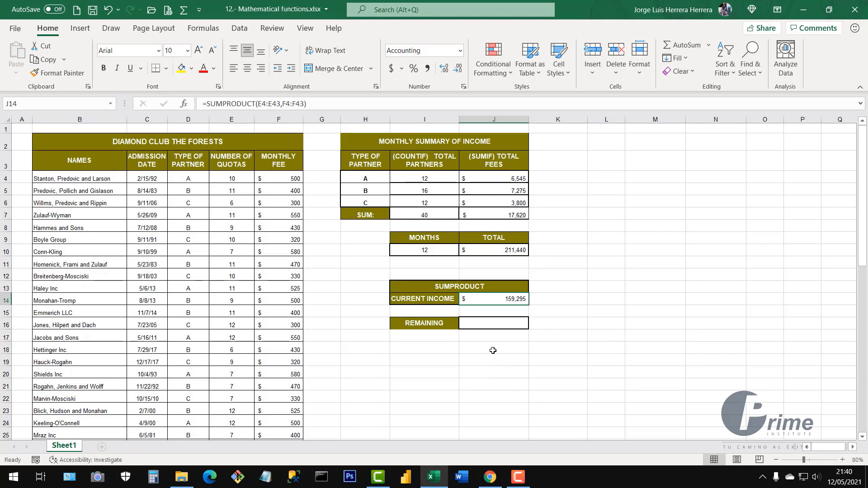
pyautogui.click(492, 178)
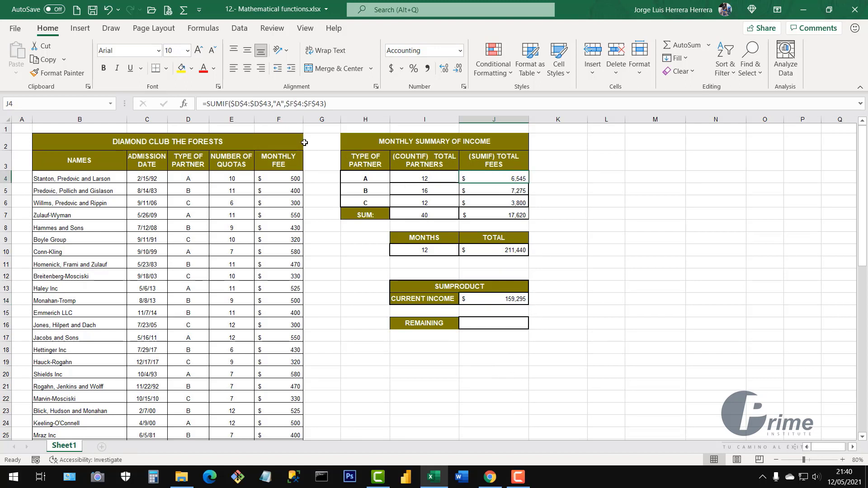
pyautogui.click(490, 190)
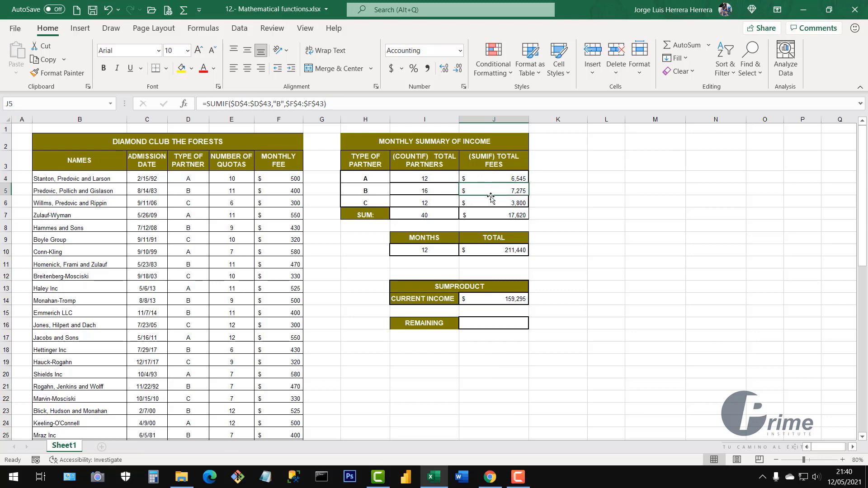
pyautogui.click(490, 201)
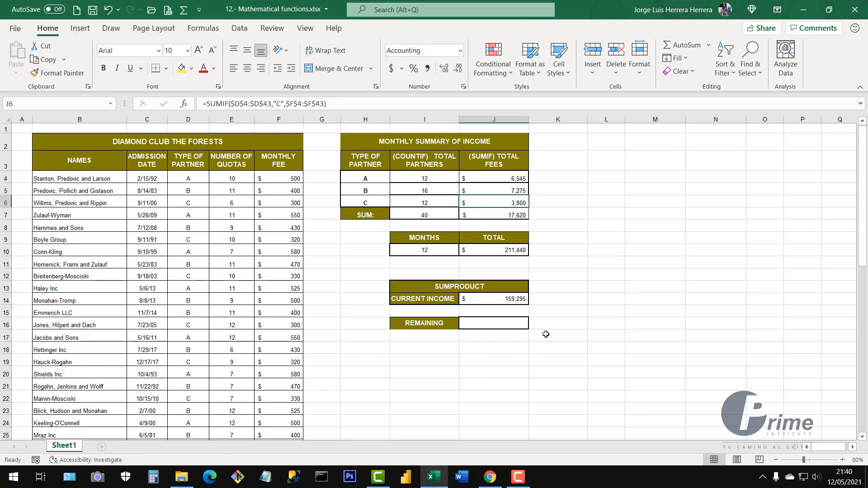
pyautogui.click(500, 302)
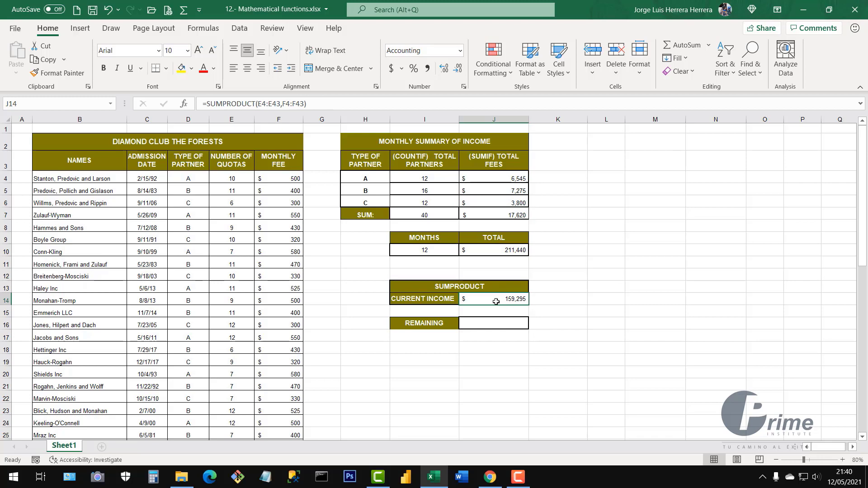
pyautogui.click(507, 250)
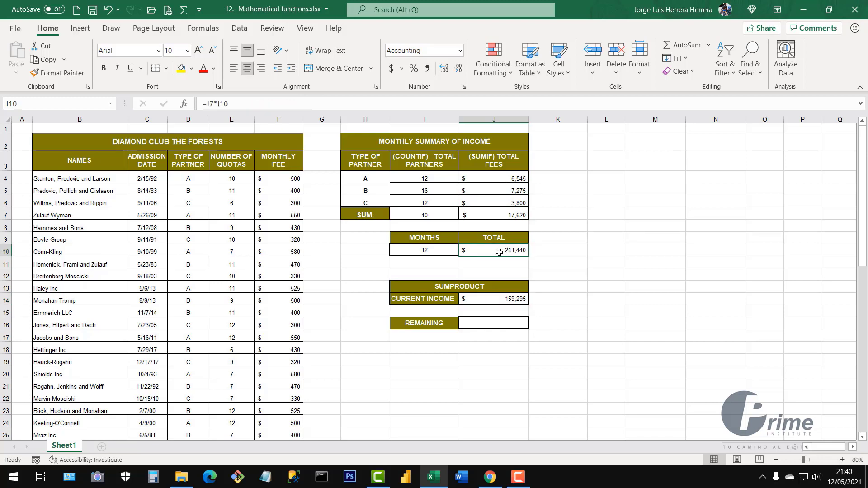
# Step: Calculate the remaining income in J16 by subtracting the current income from the 12-month total with =J10-J14
pyautogui.click(508, 328)
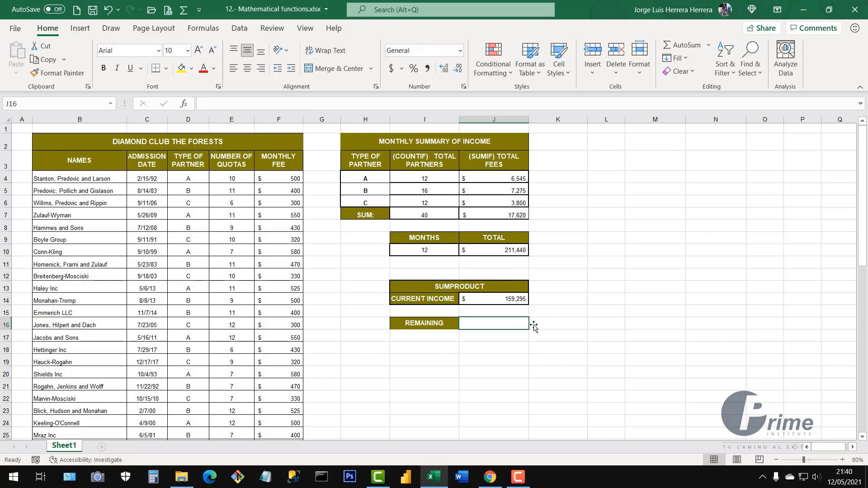
pyautogui.write('=')
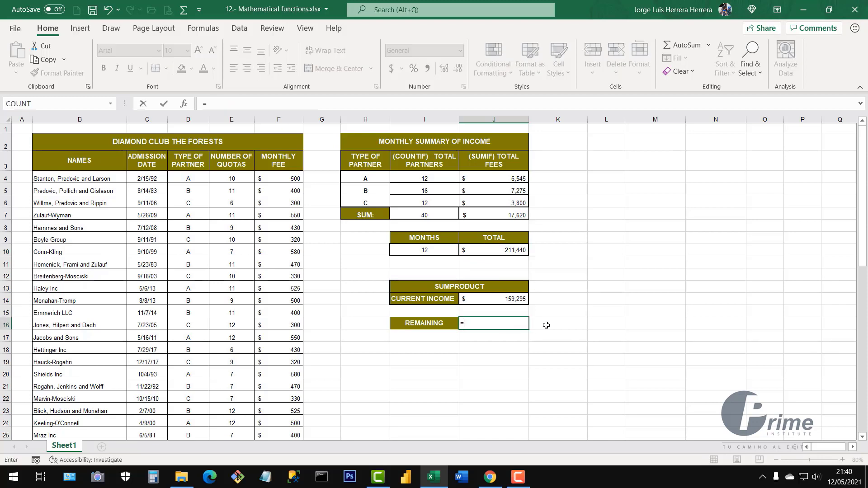
pyautogui.click(521, 249)
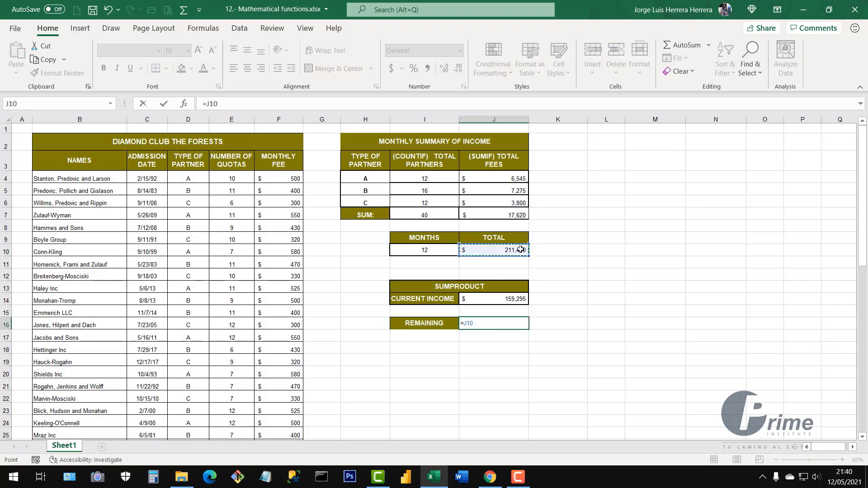
pyautogui.write('-')
pyautogui.click(505, 299)
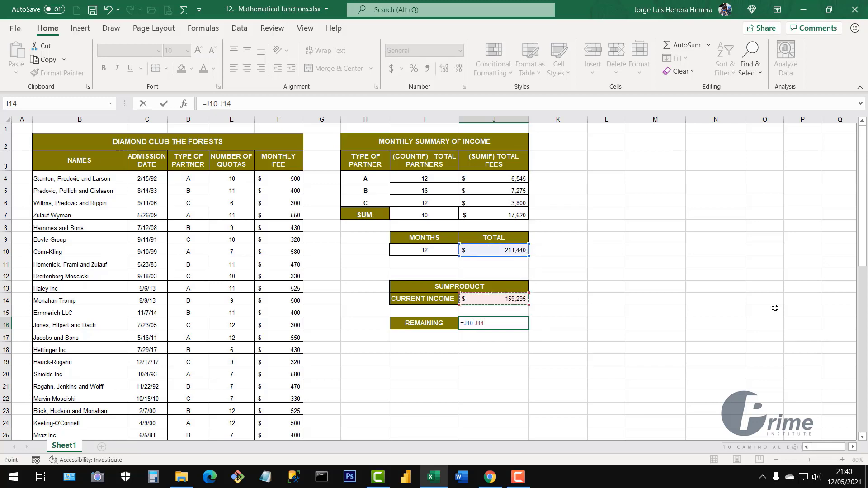
pyautogui.press('Return')
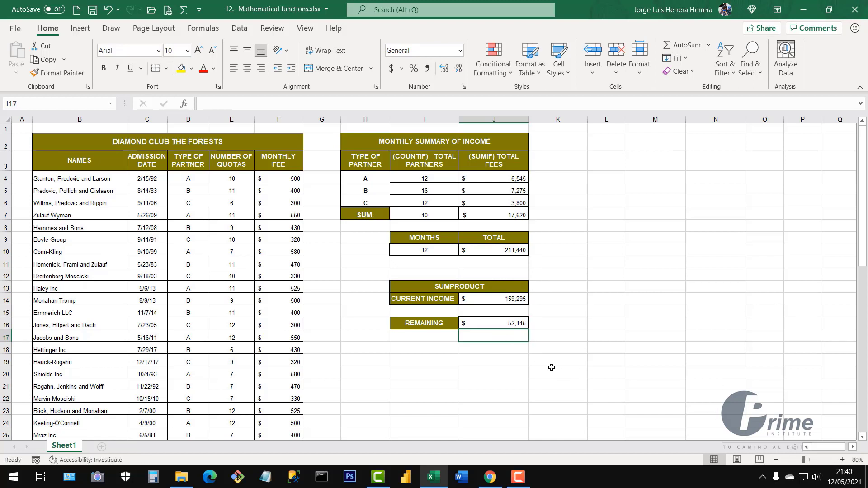
pyautogui.click(511, 326)
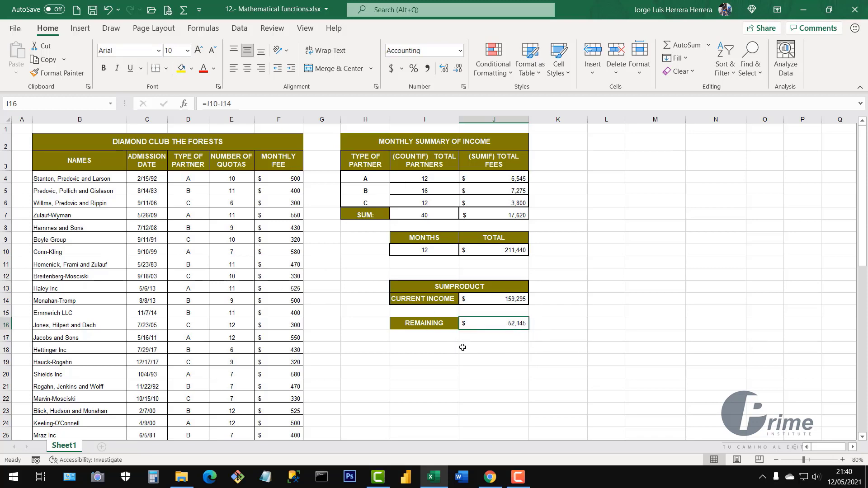
# Step: Set the first member's number of quotas in E4 to 12 and check the total, current income and remaining amounts
pyautogui.moveTo(232, 183); pyautogui.dragTo(230, 289)
pyautogui.moveTo(226, 237); pyautogui.dragTo(244, 267)
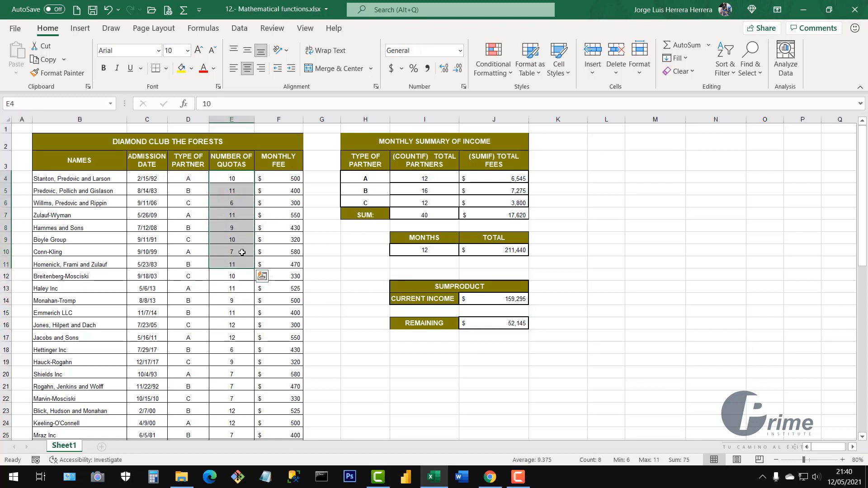
pyautogui.click(232, 180)
pyautogui.write('1')
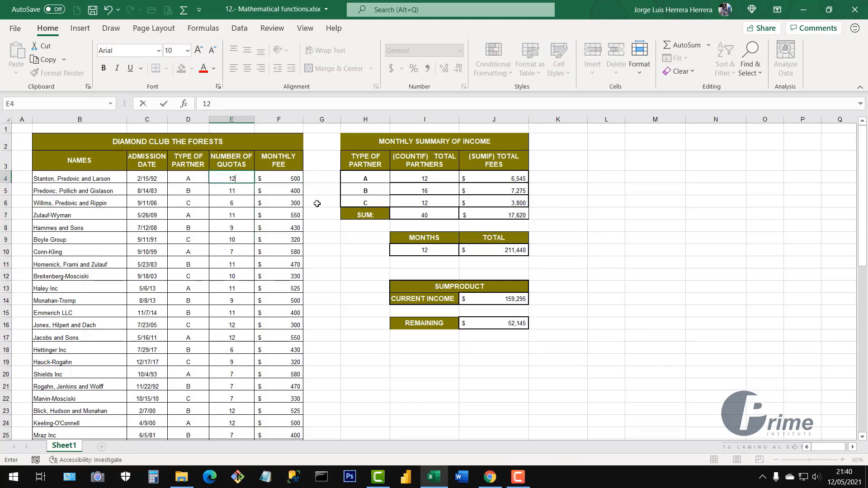
pyautogui.press('Return')
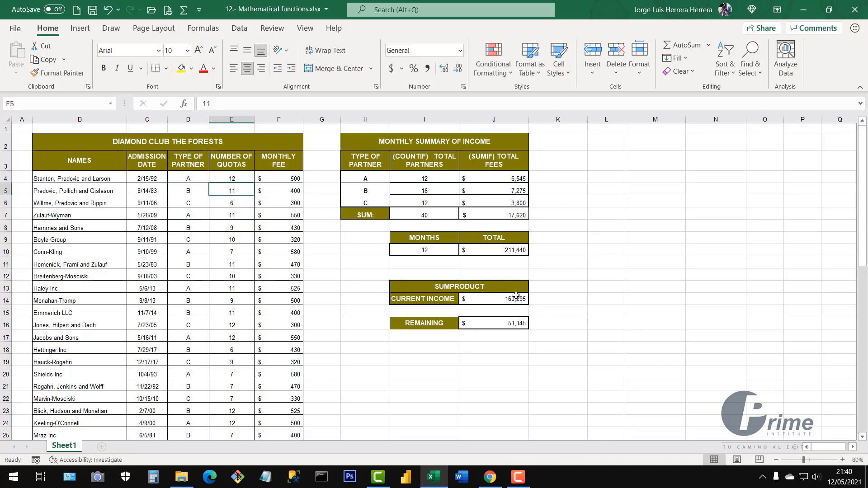
pyautogui.click(506, 252)
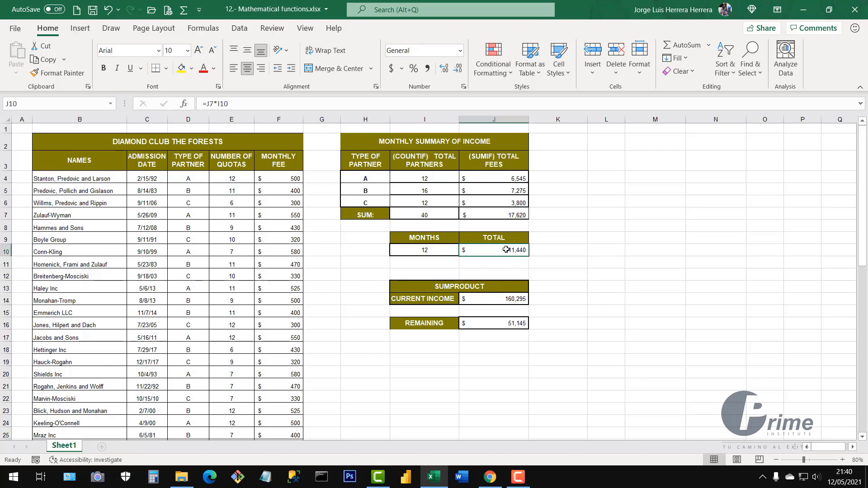
pyautogui.click(512, 302)
pyautogui.click(514, 323)
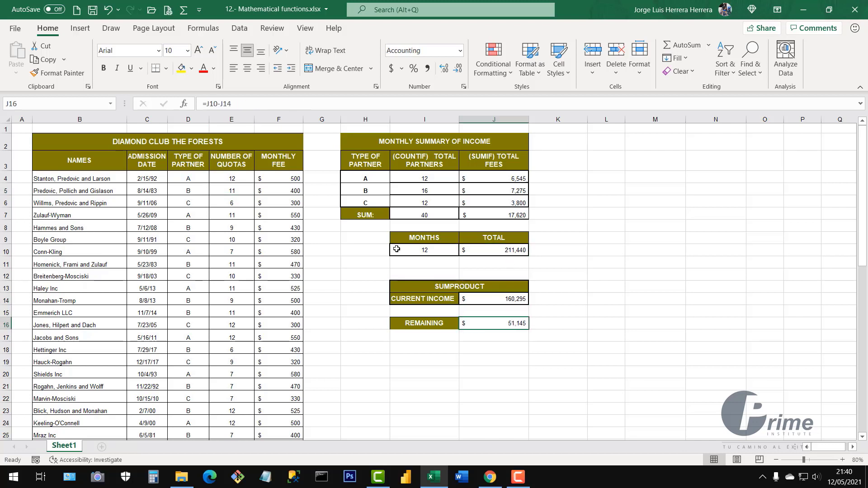
# Step: Fill the 12 quotas from E4 down to E16
pyautogui.click(243, 181)
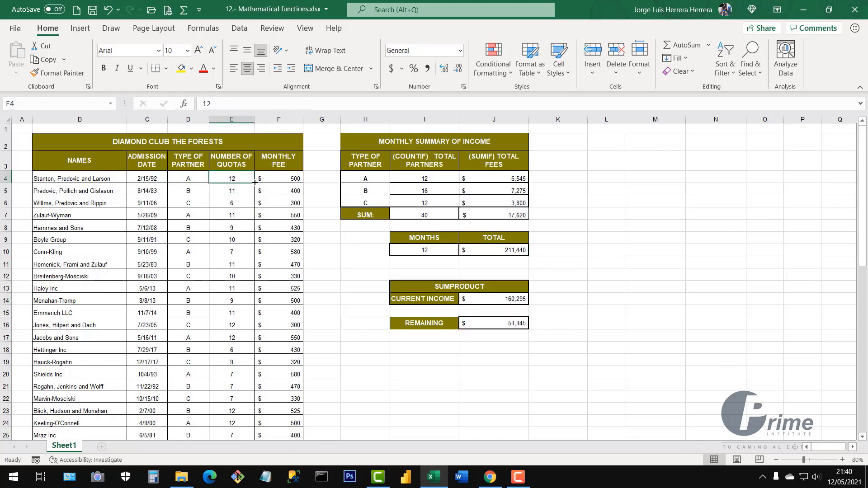
pyautogui.moveTo(255, 182); pyautogui.dragTo(258, 327)
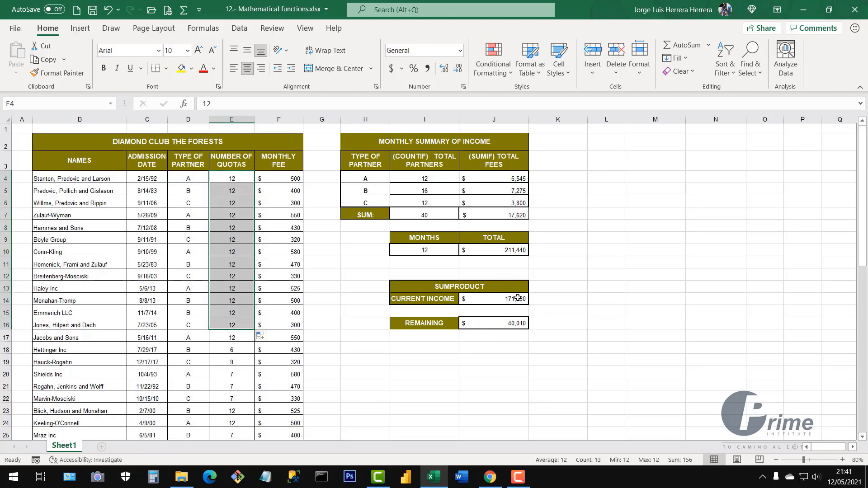
# Step: Extend the 12 quotas from E16 down to the last member in E43
pyautogui.scroll(-2, 319, 299)
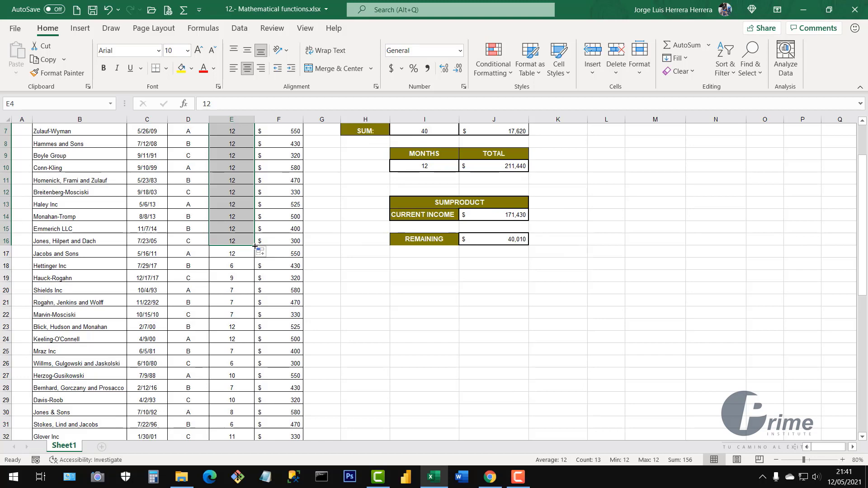
pyautogui.doubleClick(255, 246)
pyautogui.scroll(-12, 245, 329)
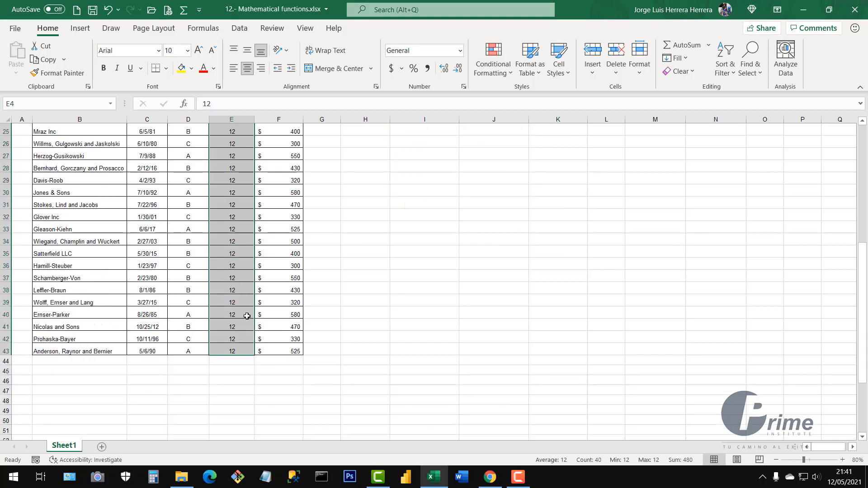
pyautogui.scroll(14, 246, 330)
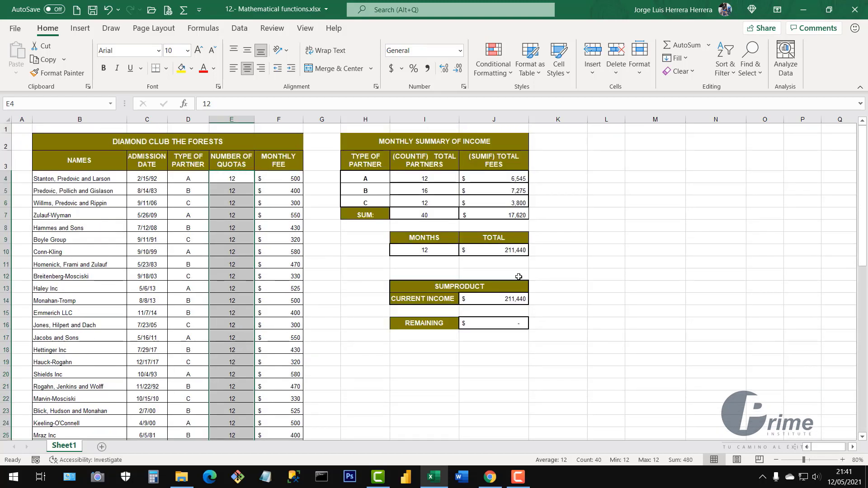
# Step: Compare the 12-month total in J10, the current income in J14 and the remaining amount in J16 against the members' data
pyautogui.click(512, 252)
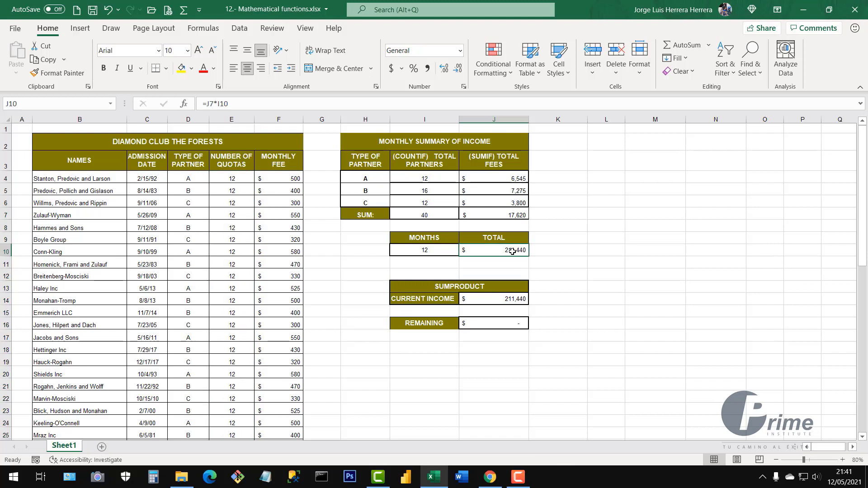
pyautogui.click(511, 301)
pyautogui.click(515, 249)
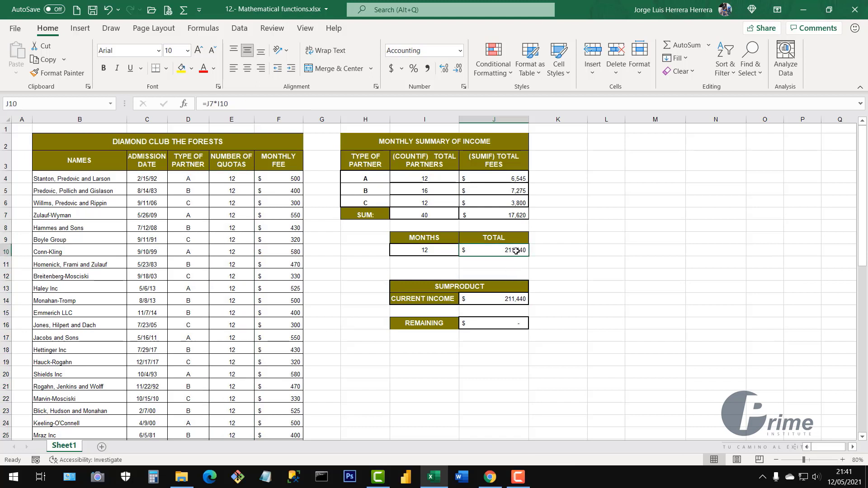
pyautogui.click(509, 299)
pyautogui.click(511, 326)
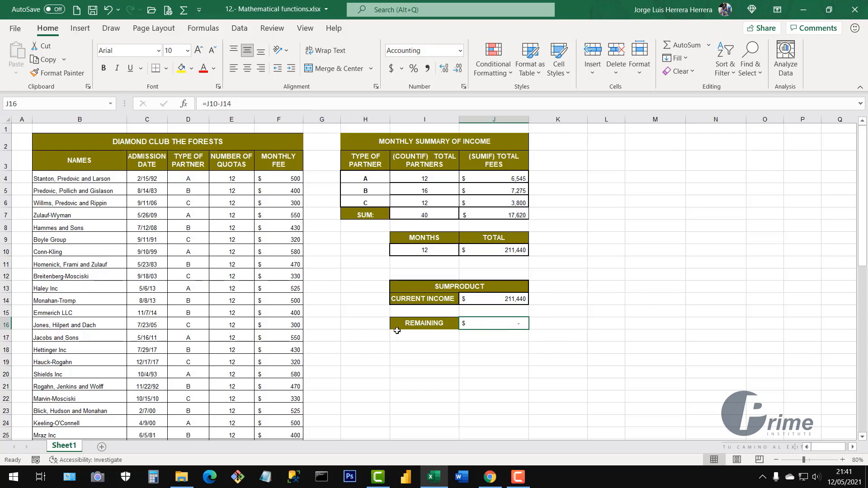
pyautogui.moveTo(67, 178); pyautogui.dragTo(292, 325)
pyautogui.click(220, 264)
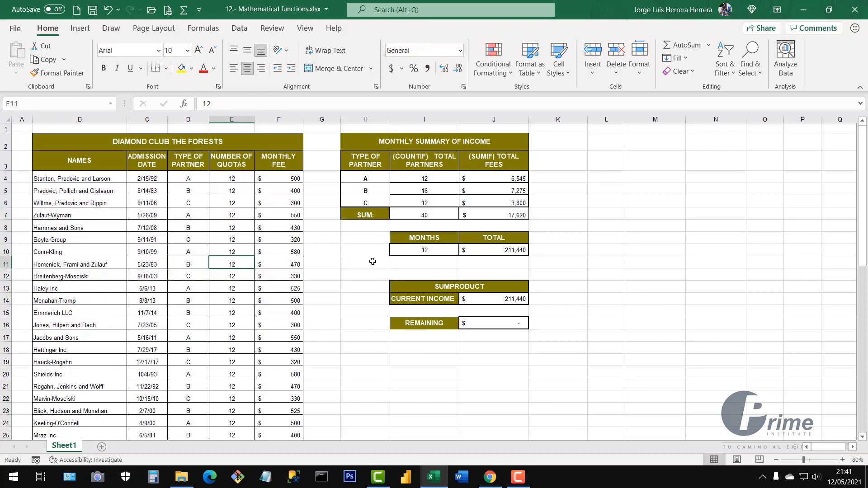
# Step: Undo the quota fills and the change to E4 to restore every member's original number of quotas
pyautogui.hotkey('ctrl', 'z')
pyautogui.hotkey('ctrl', 'z')
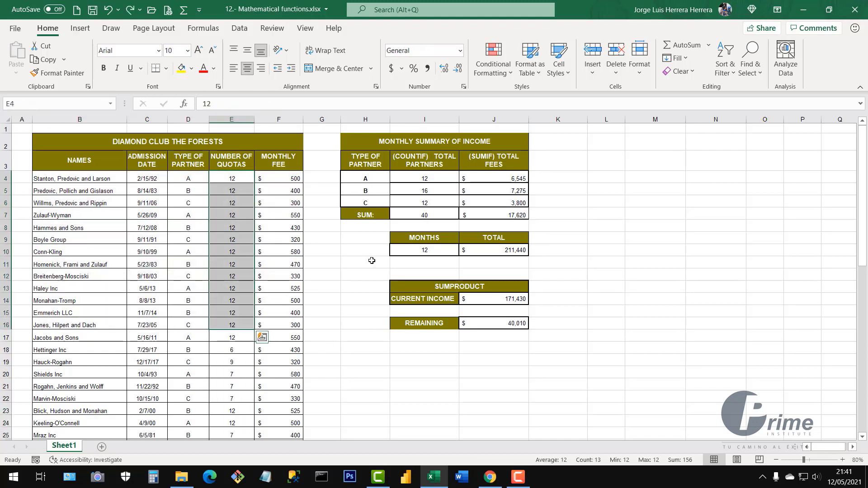
pyautogui.hotkey('ctrl', 'z')
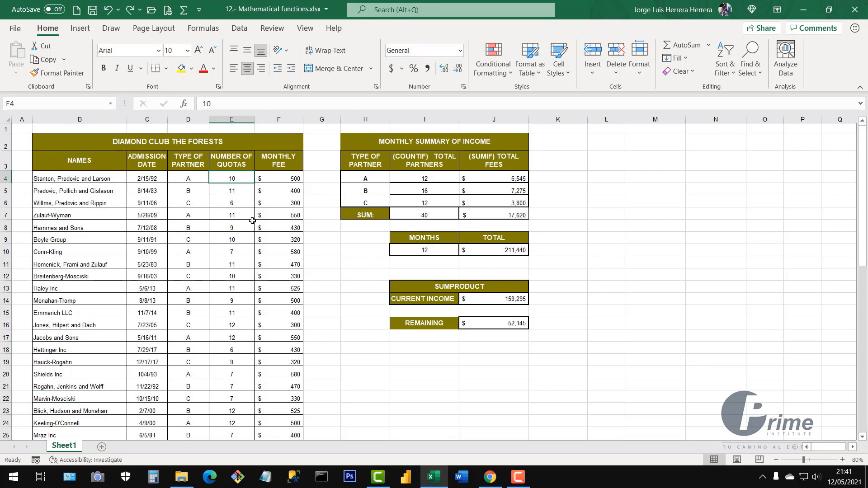
pyautogui.hotkey('ctrl', 'z')
pyautogui.click(251, 224)
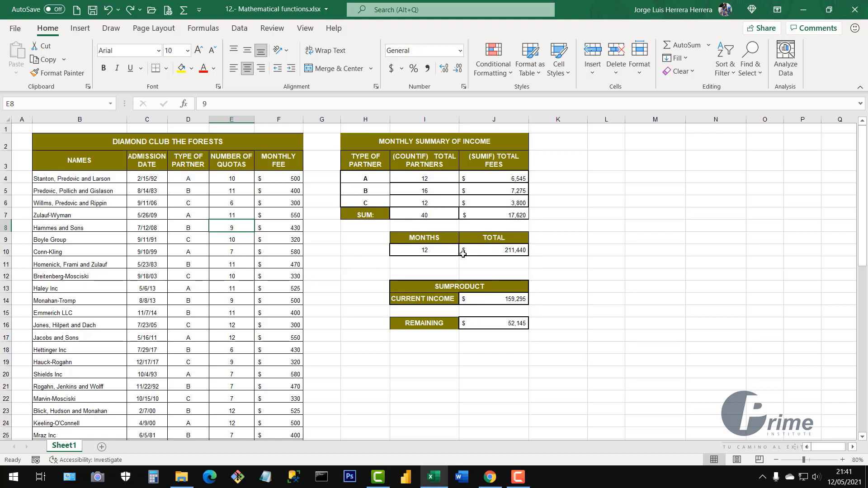
# Step: Show the COUNTIF formula of I4 as text in I1 with =FORMULATEXT(I4)
pyautogui.click(426, 175)
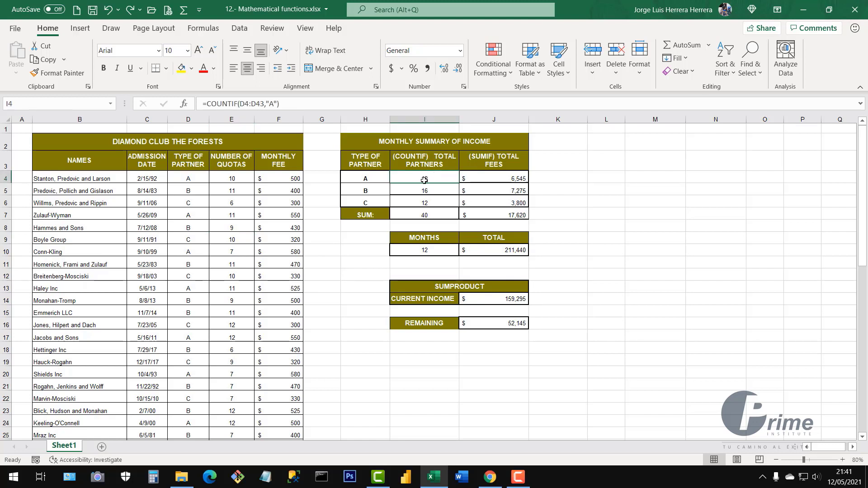
pyautogui.click(422, 129)
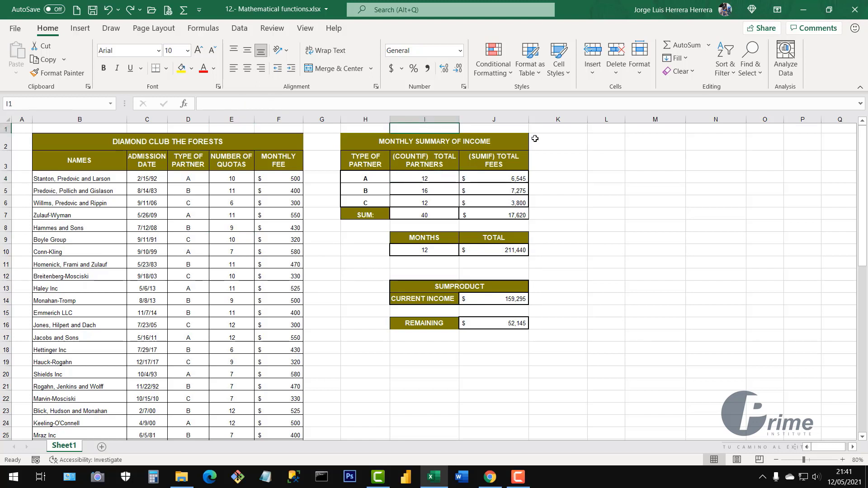
pyautogui.write('=FORM')
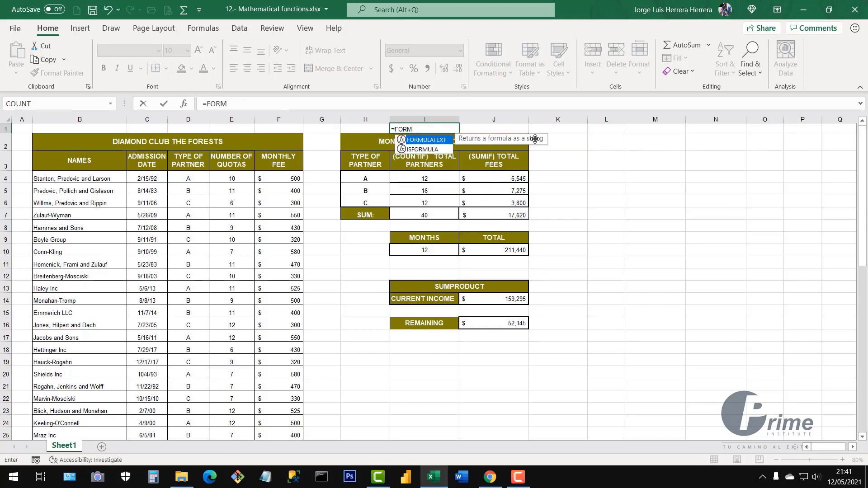
pyautogui.doubleClick(425, 139)
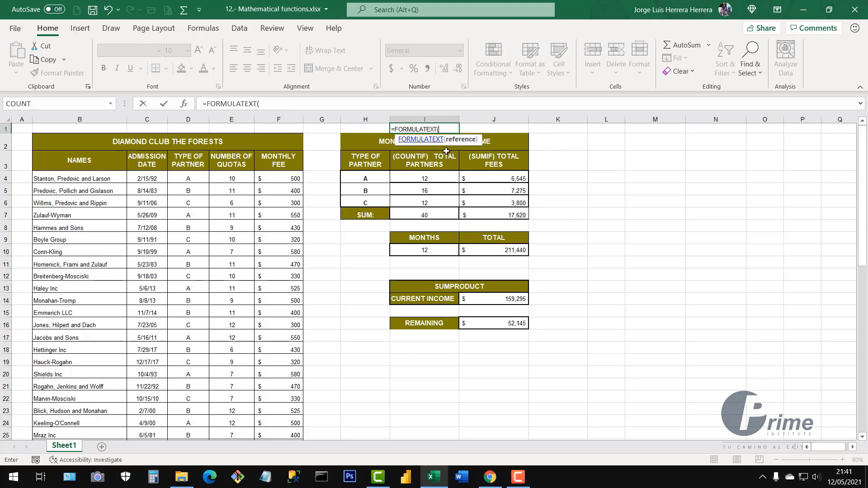
pyautogui.click(427, 178)
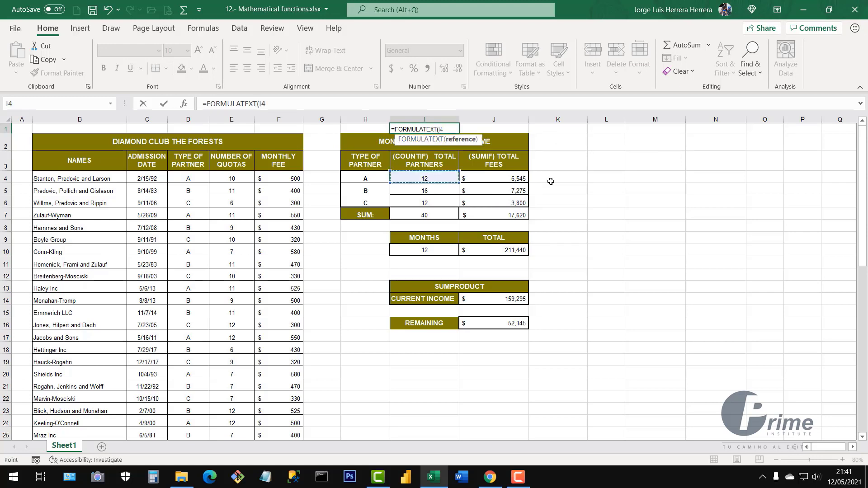
pyautogui.press('Return')
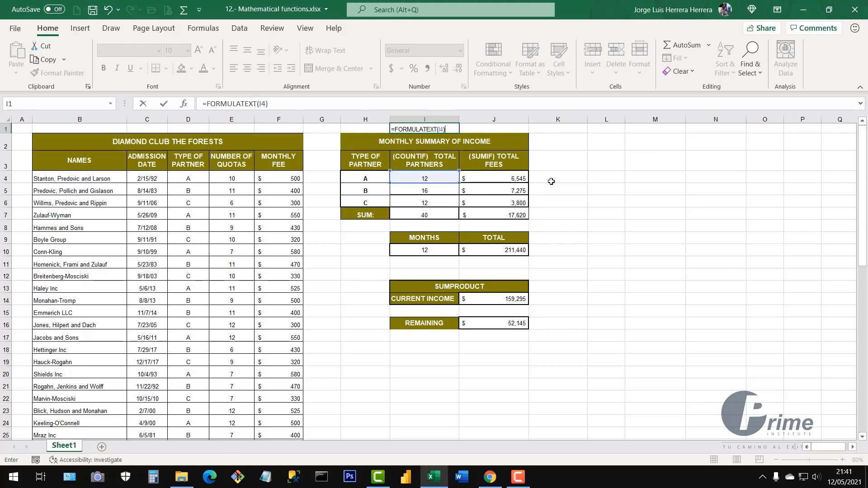
pyautogui.click(431, 130)
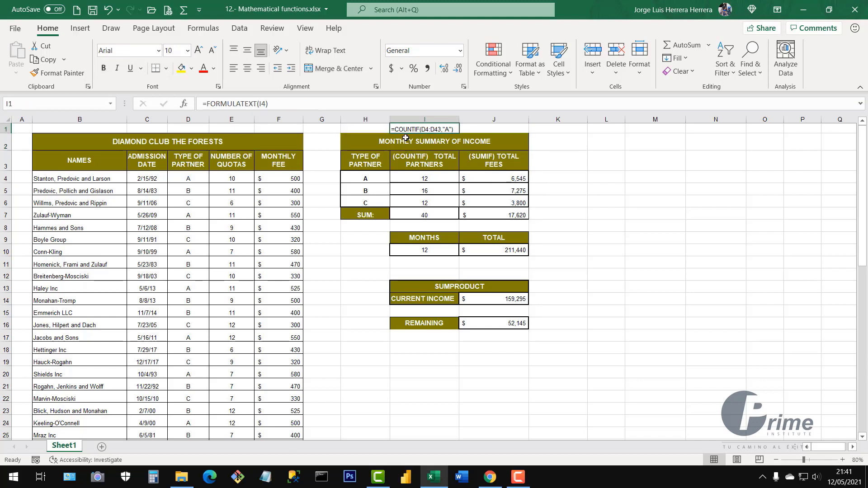
# Step: Review the COUNTIF partner counts, the SUMIF fees, the sums, the 12-month total and the SUMPRODUCT current income
pyautogui.moveTo(434, 179); pyautogui.dragTo(427, 203)
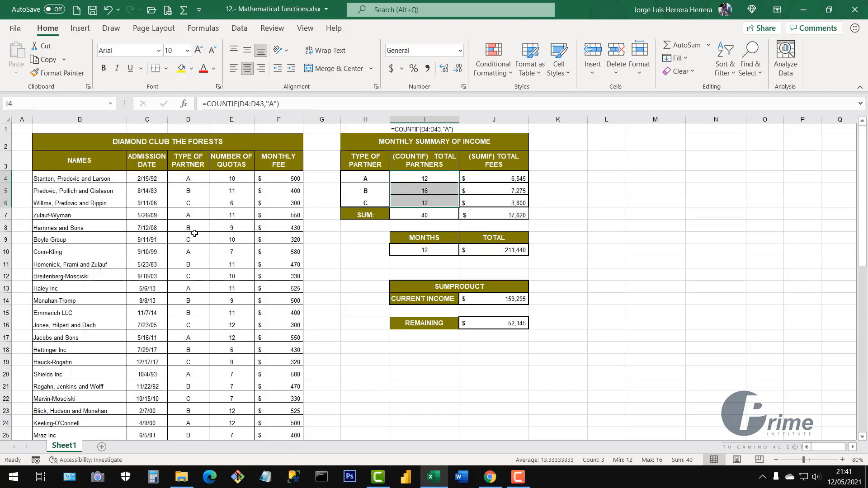
pyautogui.click(502, 177)
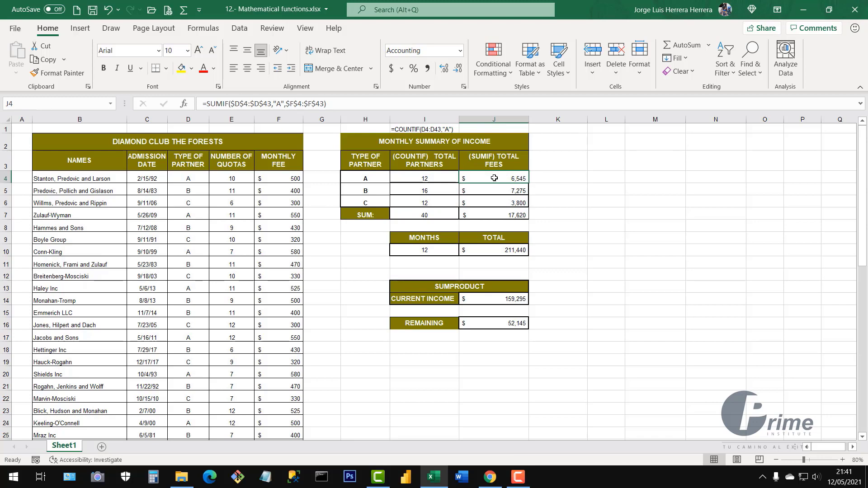
pyautogui.click(437, 214)
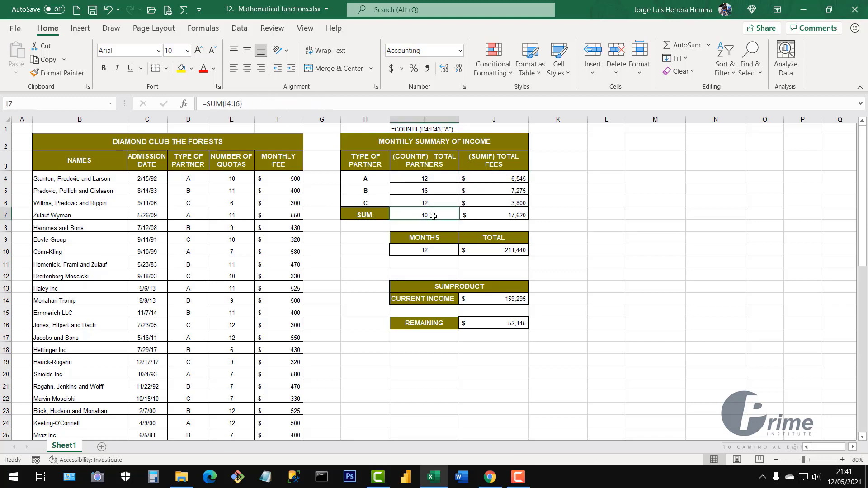
pyautogui.click(496, 216)
pyautogui.click(496, 255)
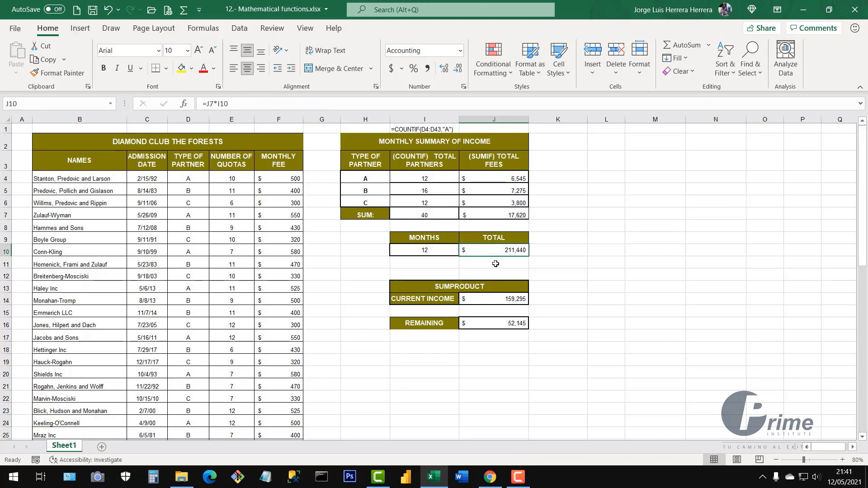
pyautogui.click(493, 299)
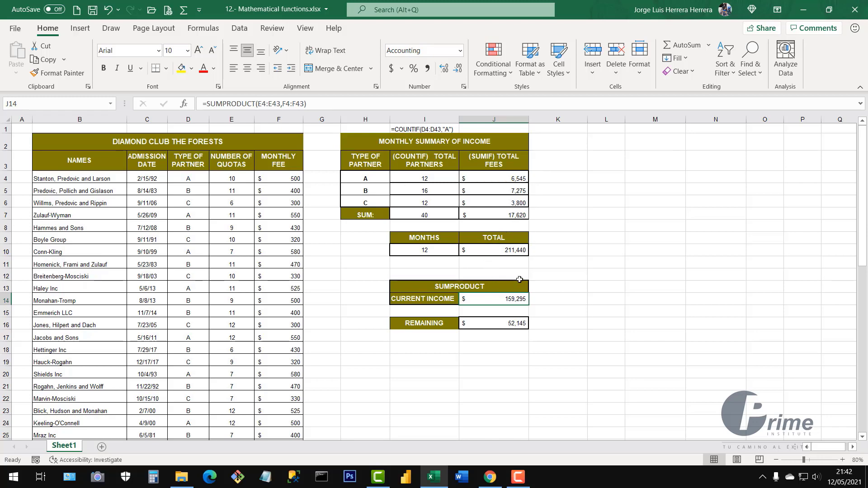
# Step: Format the formula text in I1 as bold with a red font
pyautogui.click(425, 130)
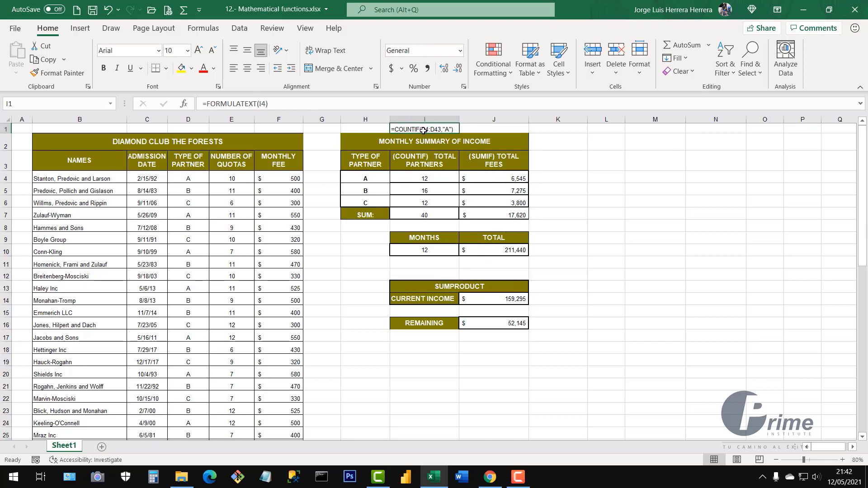
pyautogui.click(103, 68)
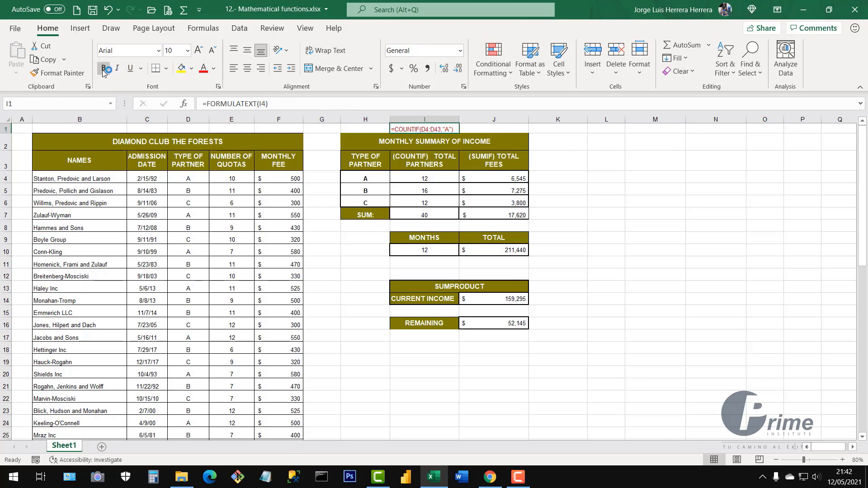
pyautogui.click(474, 131)
pyautogui.click(440, 129)
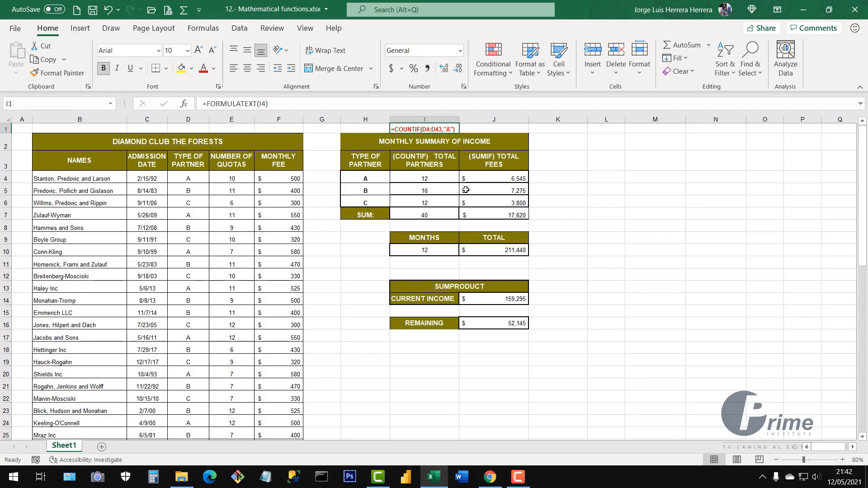
pyautogui.click(575, 289)
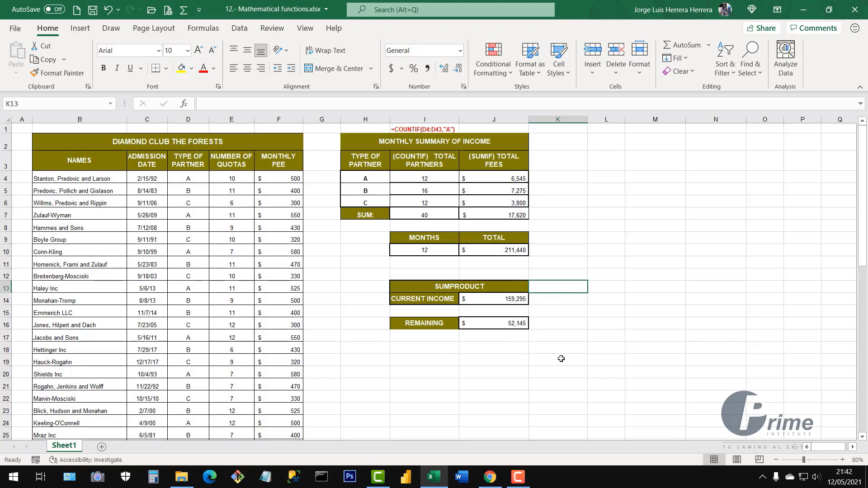
# Step: Switch to File Explorer and open the workbook 13.- Statistical functions.xlsx from the 1. Basic Business Excel folder
pyautogui.hotkey('alt', 'Tab')
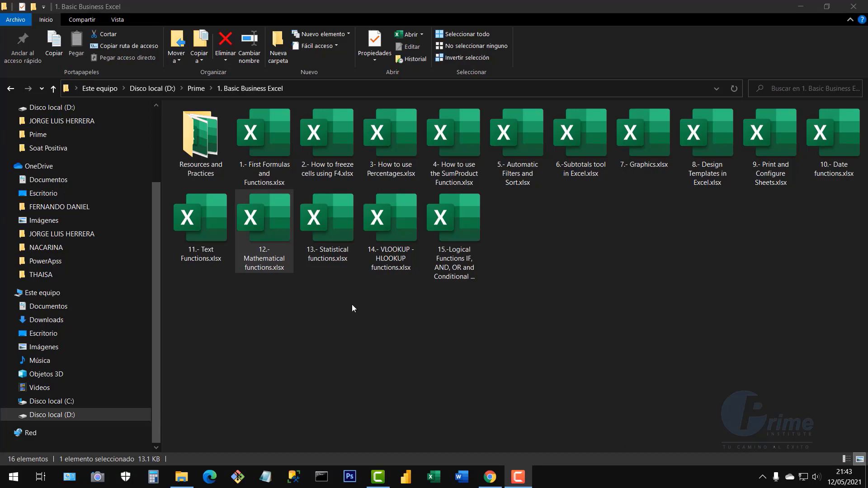
pyautogui.click(333, 231)
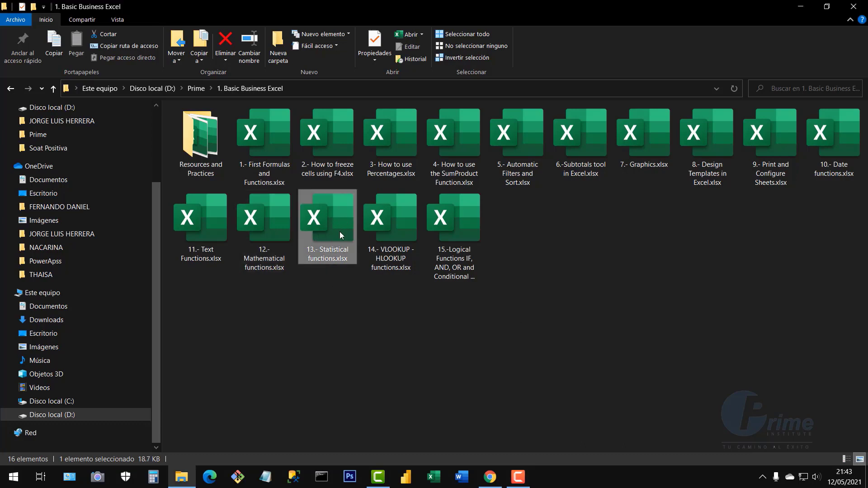
pyautogui.doubleClick(330, 239)
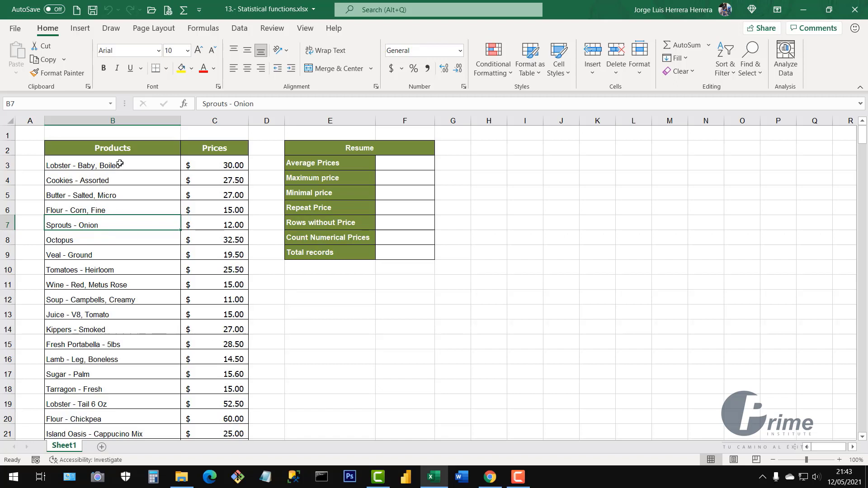
# Step: Examine the Products and Prices list from its first record to its last, then return to the start of the list
pyautogui.moveTo(120, 164); pyautogui.dragTo(138, 346)
pyautogui.click(136, 252)
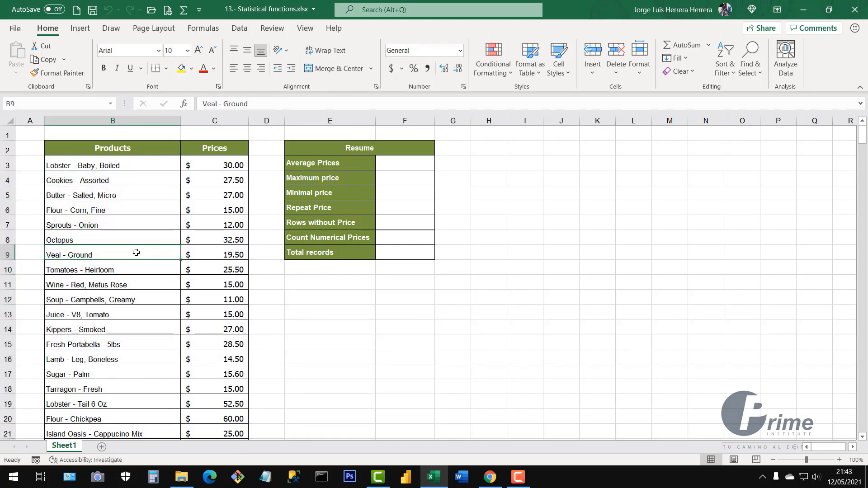
pyautogui.hotkey('ctrl', 'Down')
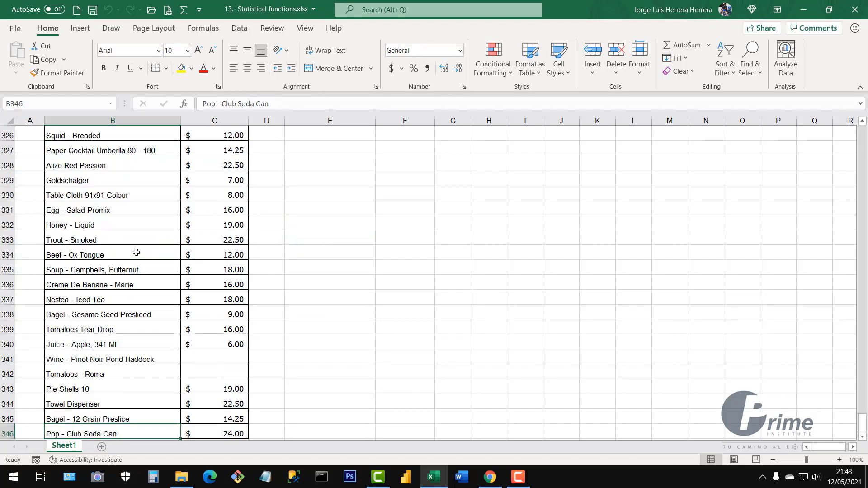
pyautogui.scroll(-1, 115, 299)
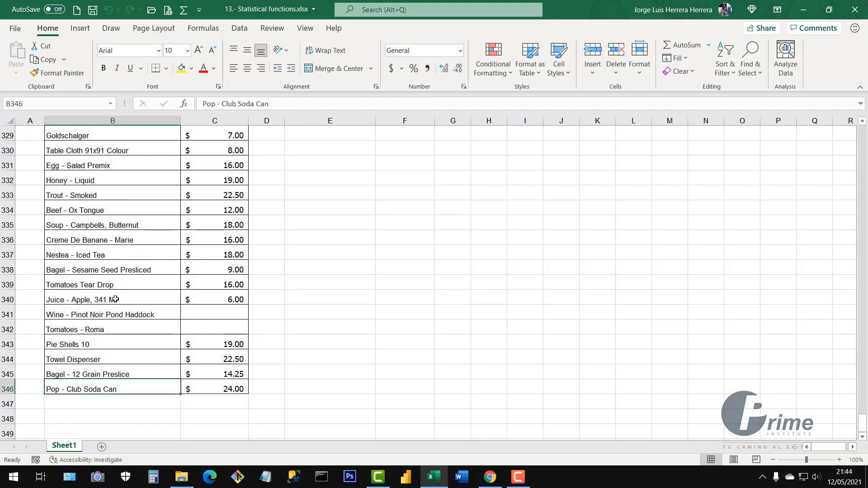
pyautogui.click(116, 367)
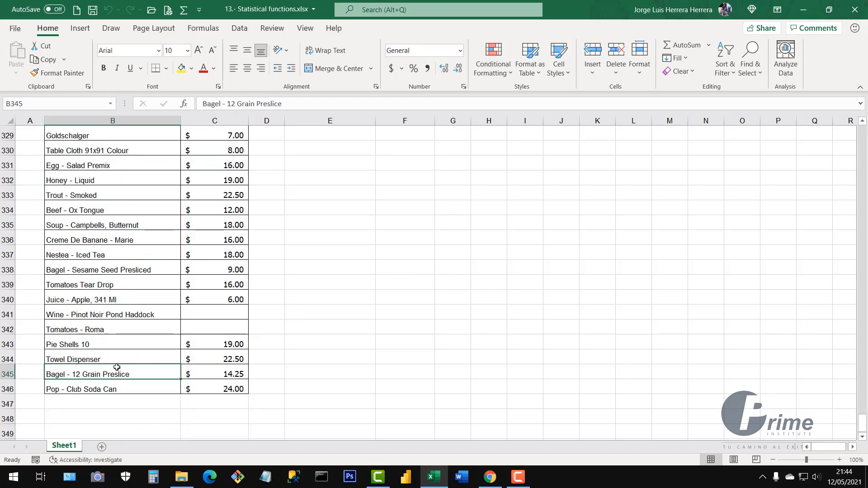
pyautogui.hotkey('ctrl', 'Up')
pyautogui.hotkey('ctrl', 'Up')
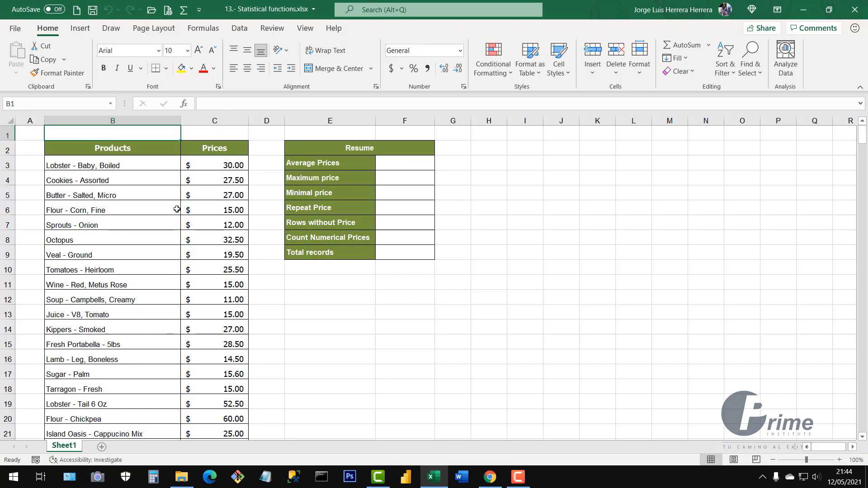
pyautogui.moveTo(132, 164); pyautogui.dragTo(124, 332)
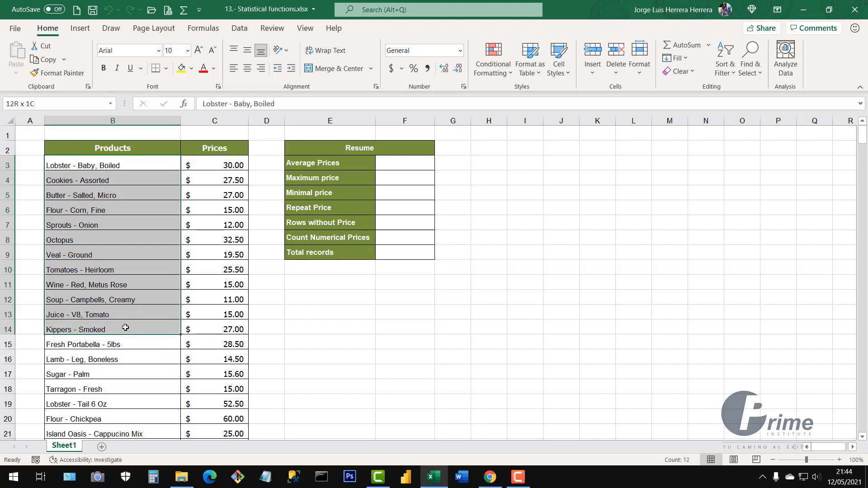
# Step: Examine the Products and Prices columns and the Resume table's rows from Average Prices down to Rows without Price
pyautogui.click(130, 262)
pyautogui.moveTo(134, 165); pyautogui.dragTo(136, 360)
pyautogui.moveTo(220, 165); pyautogui.dragTo(213, 378)
pyautogui.click(156, 344)
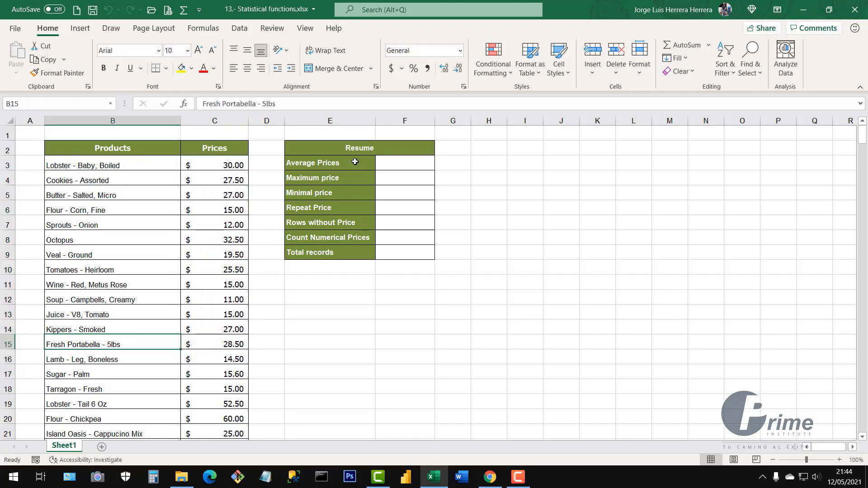
pyautogui.moveTo(334, 147); pyautogui.dragTo(408, 252)
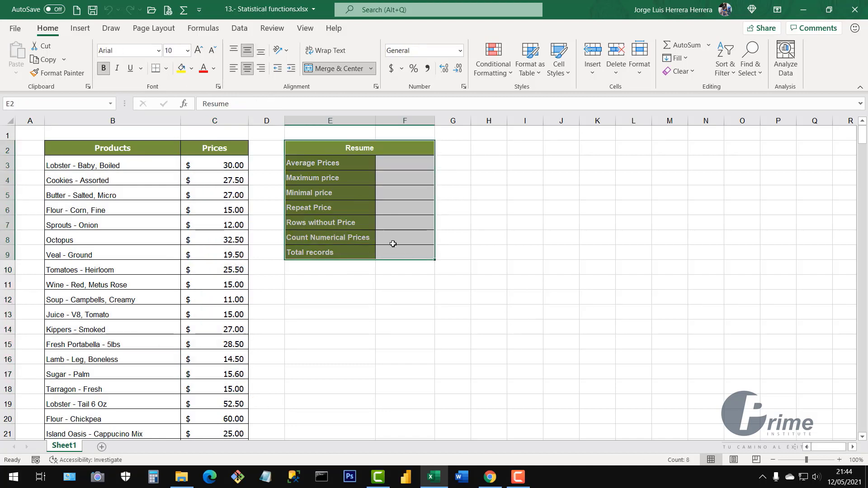
pyautogui.click(385, 165)
pyautogui.click(388, 180)
pyautogui.click(354, 187)
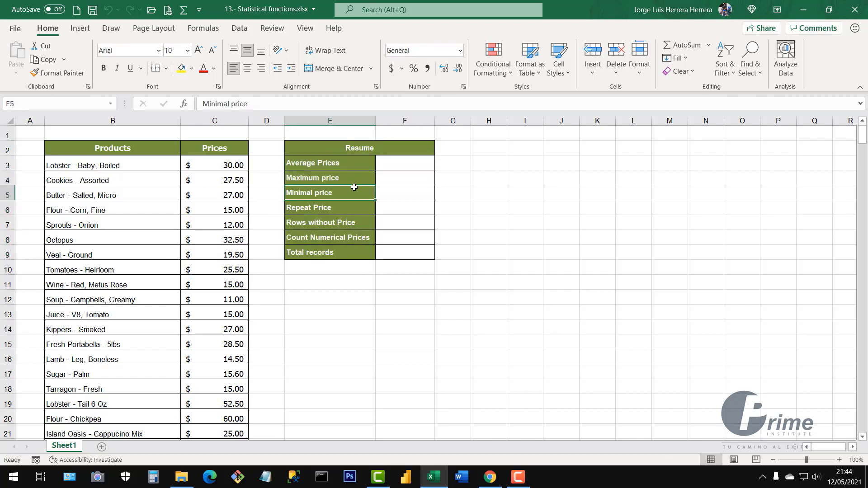
pyautogui.click(354, 210)
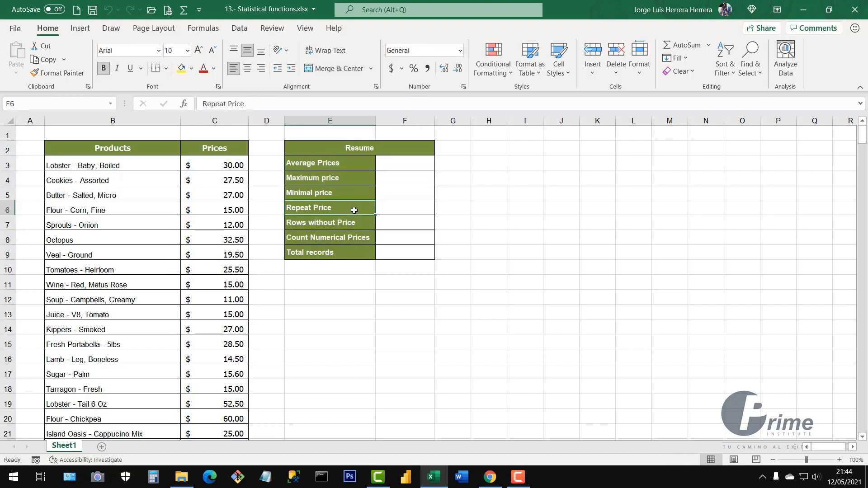
pyautogui.click(360, 225)
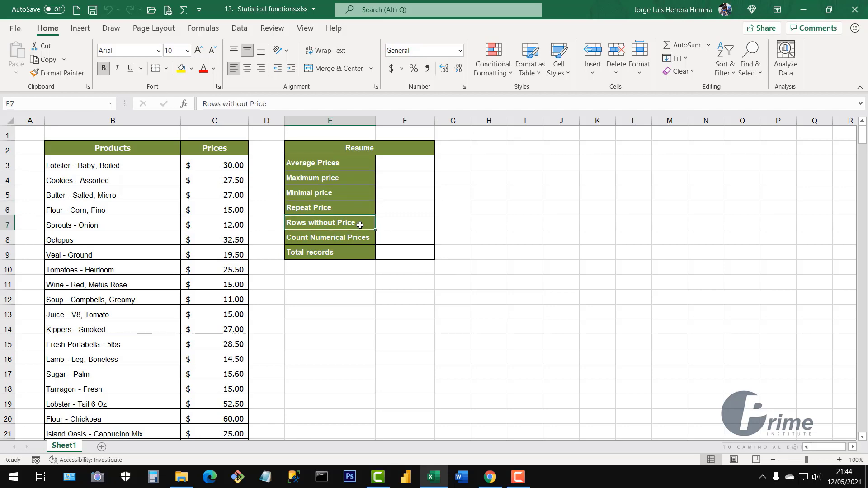
# Step: Examine the empty price cells throughout the product list, from Milk - 2% 250 Ml to Cleaner - Comet, and return to the list's start
pyautogui.scroll(-16, 222, 259)
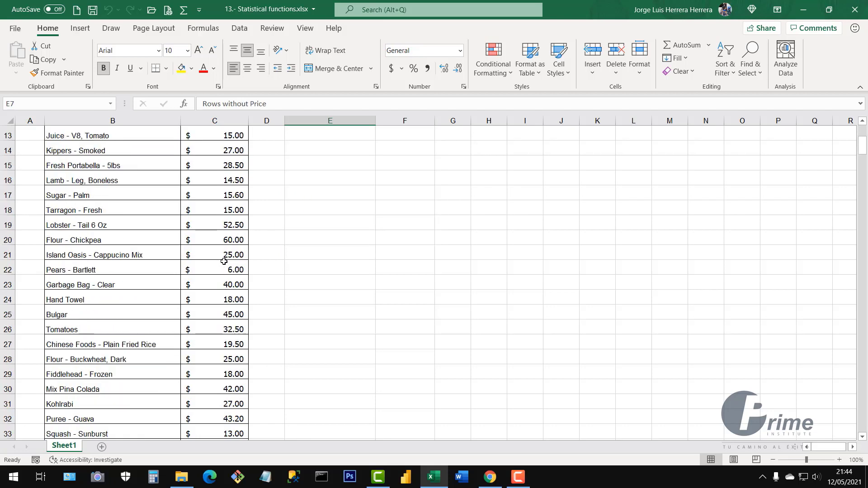
pyautogui.scroll(3, 249, 202)
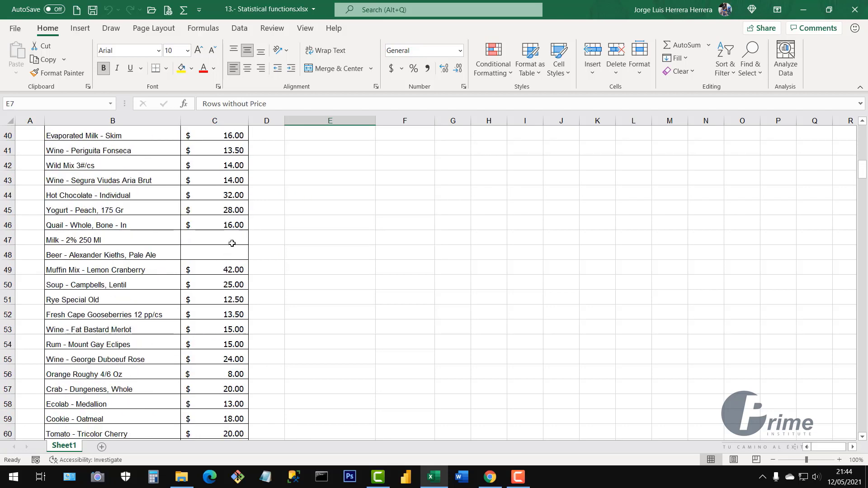
pyautogui.click(224, 248)
pyautogui.scroll(-4, 231, 271)
pyautogui.scroll(-4, 244, 280)
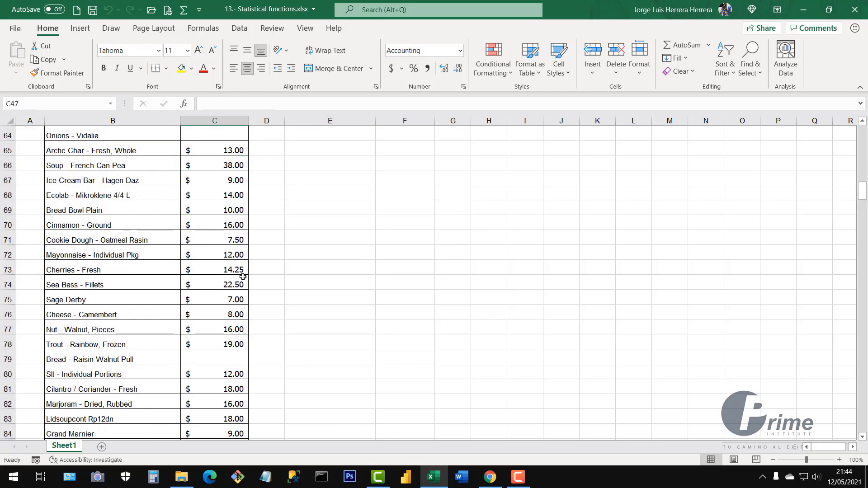
pyautogui.scroll(2, 237, 238)
pyautogui.click(225, 220)
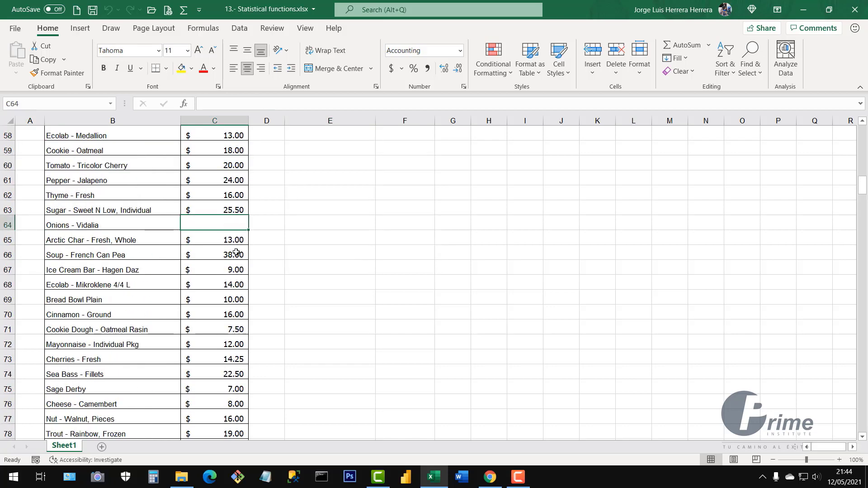
pyautogui.scroll(-5, 239, 271)
pyautogui.click(221, 229)
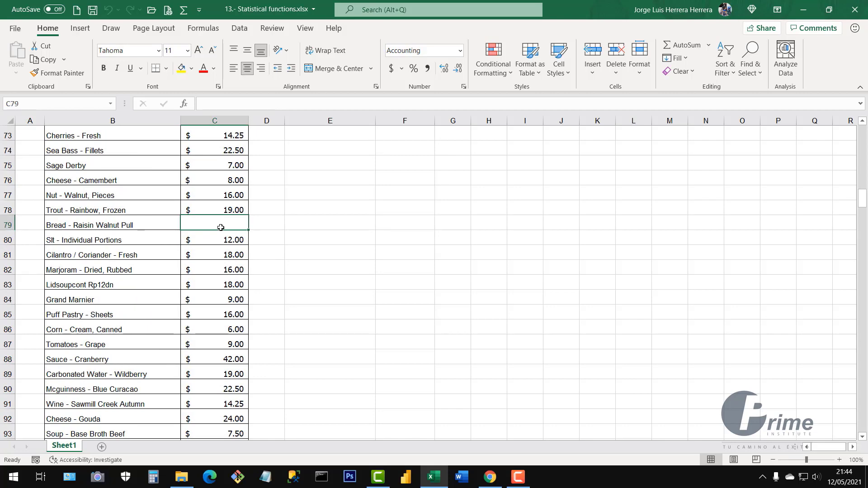
pyautogui.scroll(-4, 224, 271)
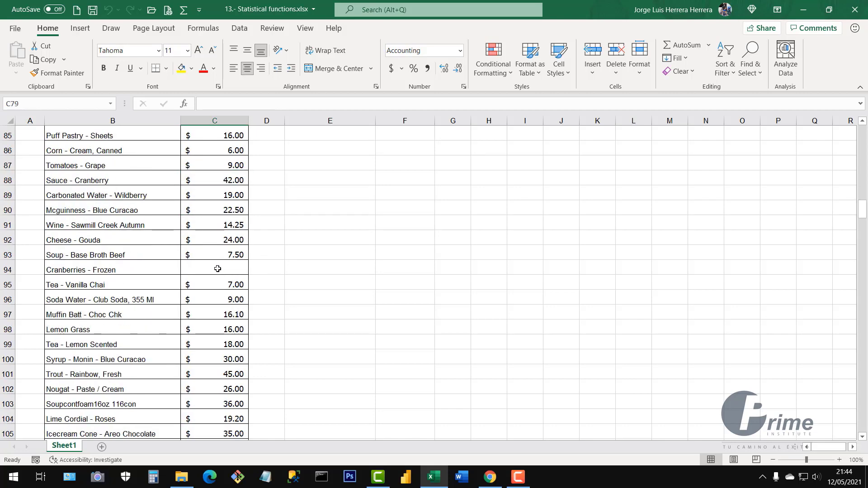
pyautogui.click(217, 269)
pyautogui.scroll(3, 223, 284)
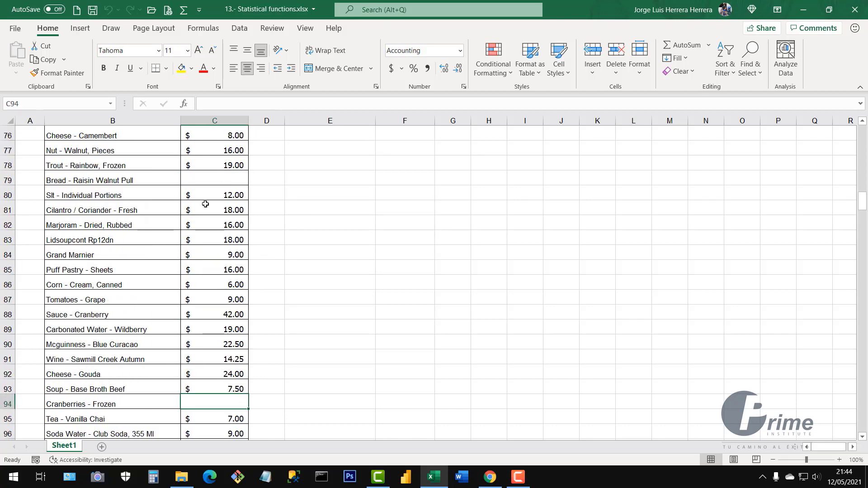
pyautogui.scroll(-3, 206, 246)
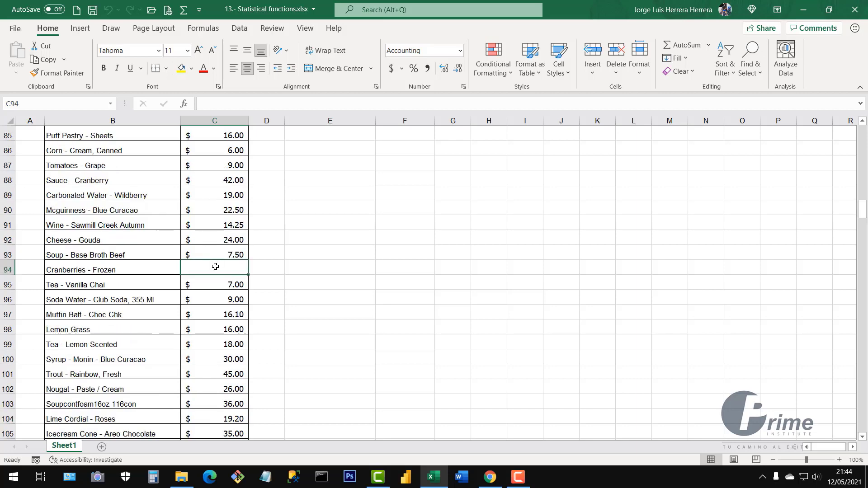
pyautogui.scroll(-6, 215, 266)
pyautogui.scroll(-3, 224, 285)
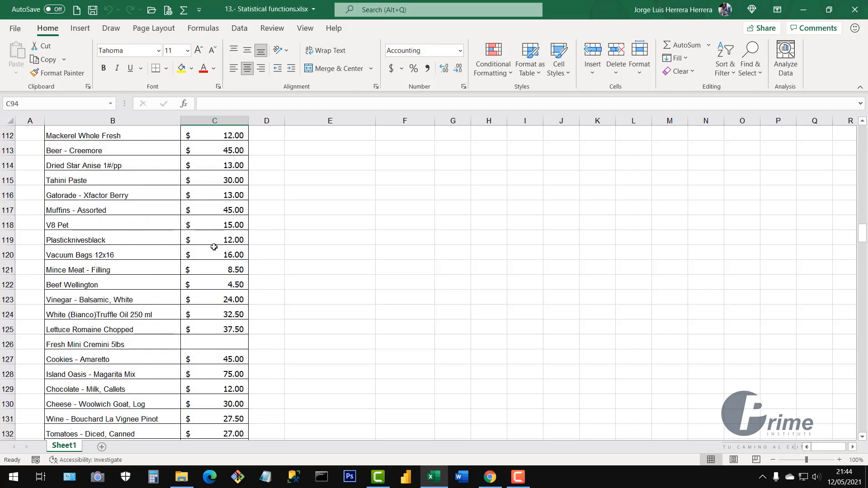
pyautogui.click(211, 343)
pyautogui.scroll(-11, 217, 295)
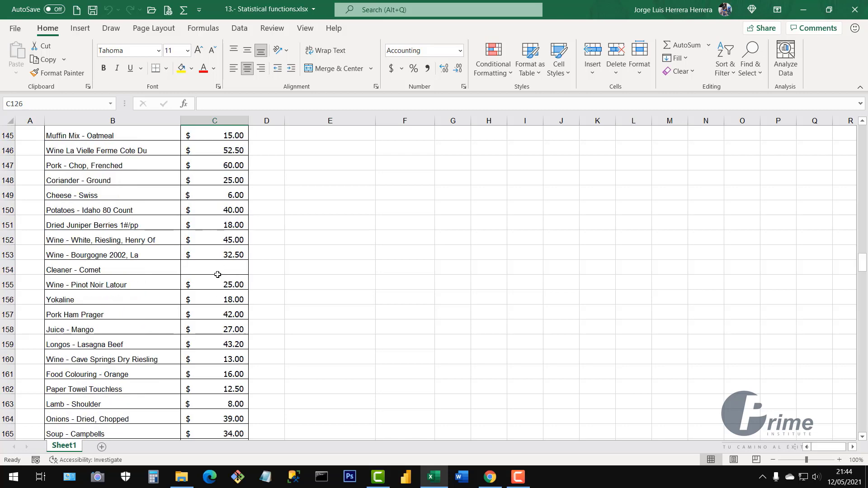
pyautogui.click(218, 274)
pyautogui.scroll(20, 223, 284)
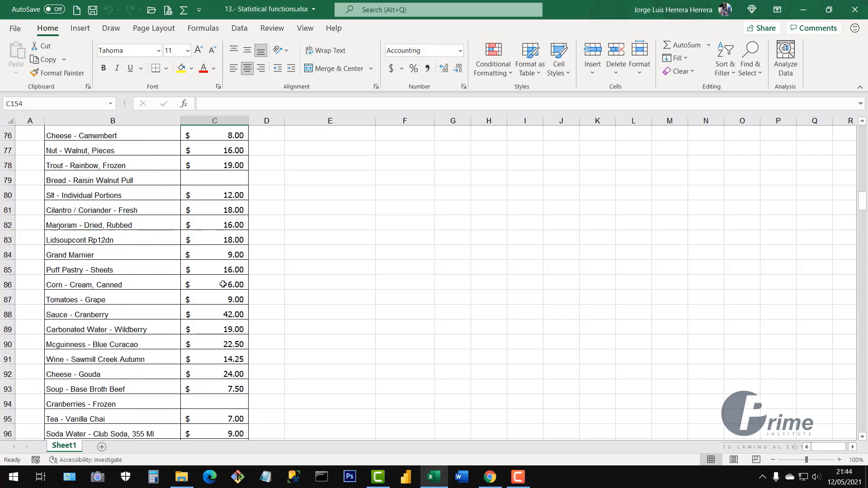
pyautogui.scroll(17, 223, 285)
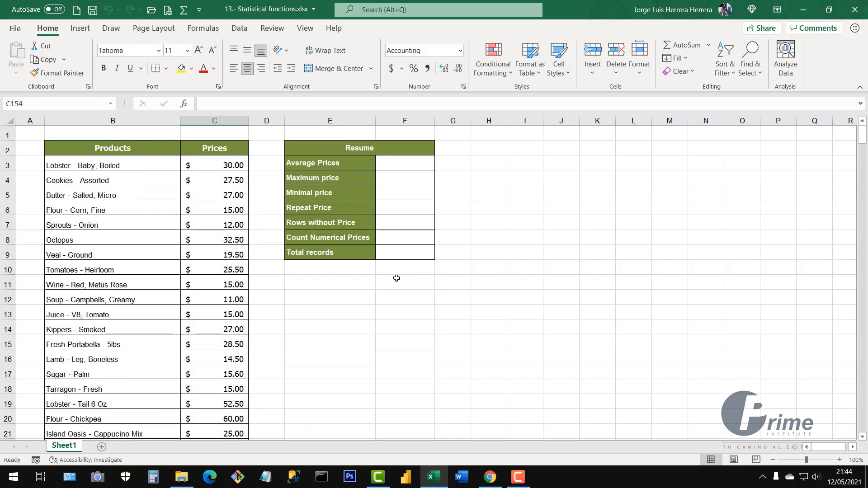
# Step: Review the Count Numerical Prices and Total records rows, then the whole Resume table and the product data it summarises
pyautogui.click(418, 233)
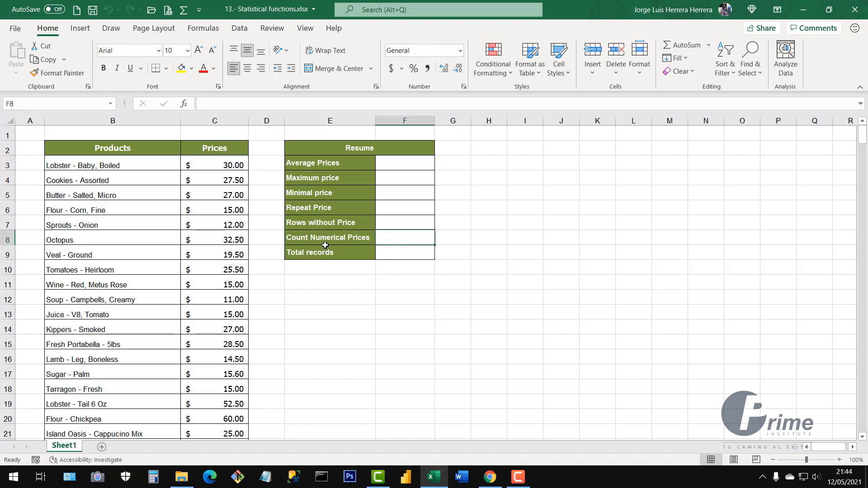
pyautogui.click(395, 255)
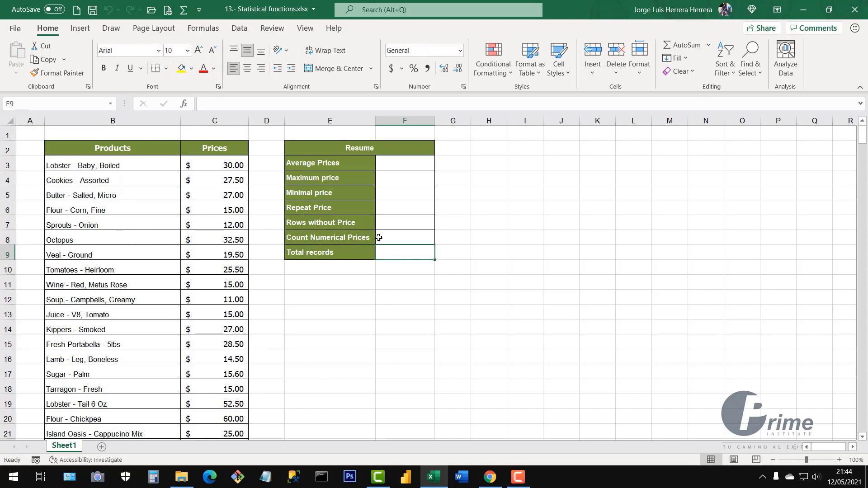
pyautogui.click(449, 232)
pyautogui.moveTo(327, 152); pyautogui.dragTo(426, 256)
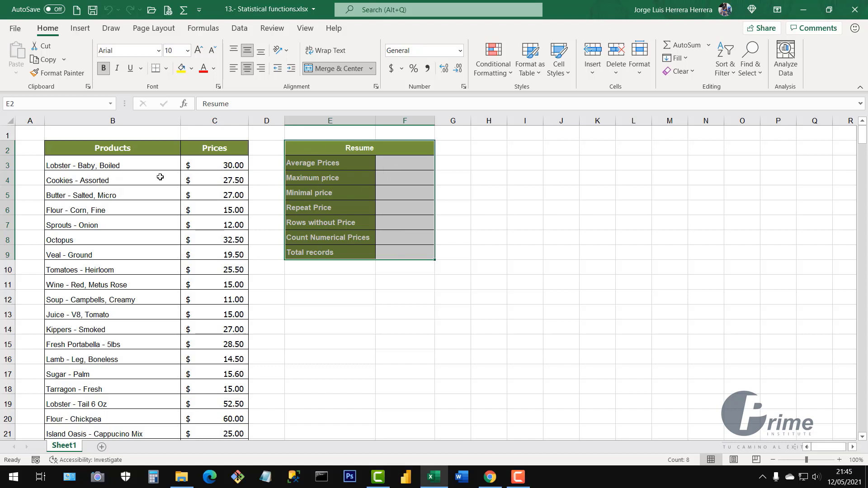
pyautogui.moveTo(94, 166); pyautogui.dragTo(232, 400)
pyautogui.click(199, 271)
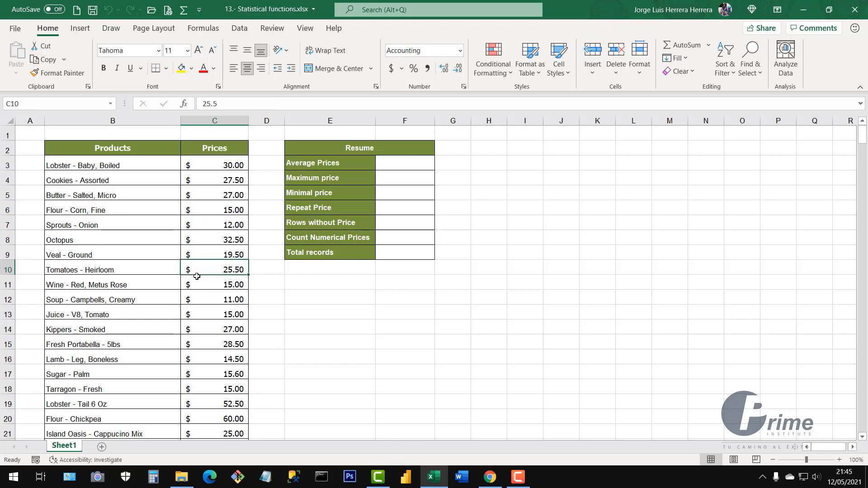
# Step: Calculate the average price in the Resume table's Average Prices cell with the formula =AVERAGE(C3:C346)
pyautogui.click(401, 168)
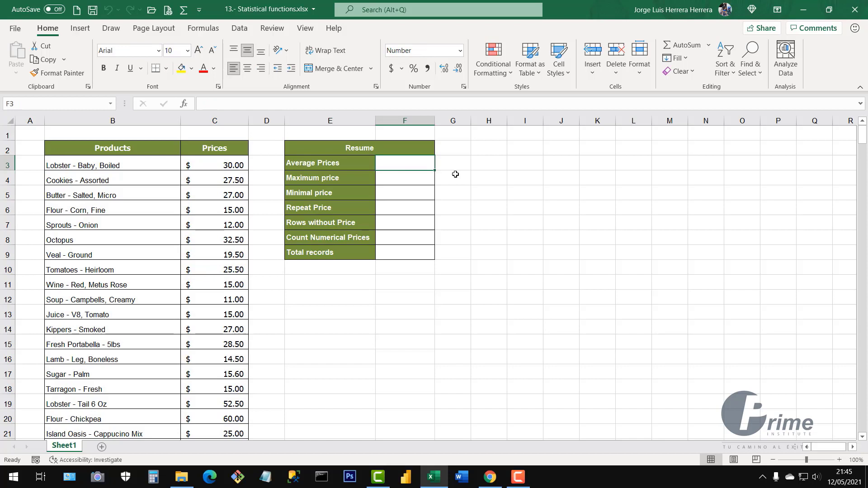
pyautogui.write('=aver')
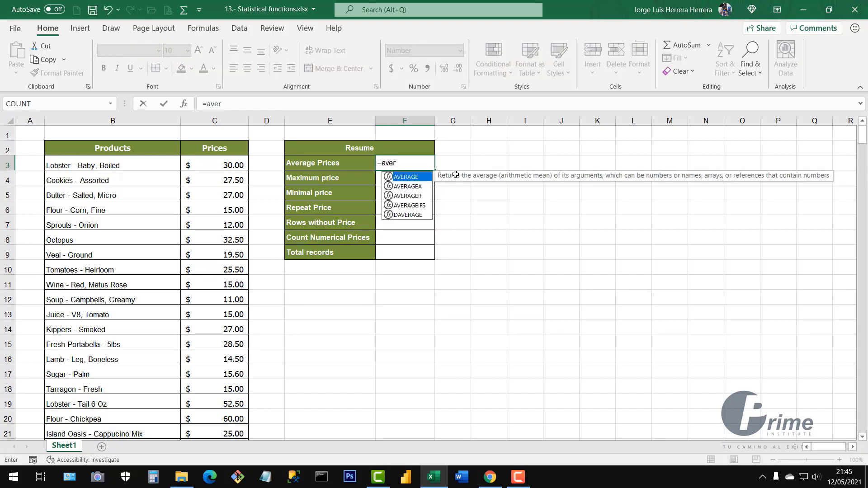
pyautogui.doubleClick(421, 178)
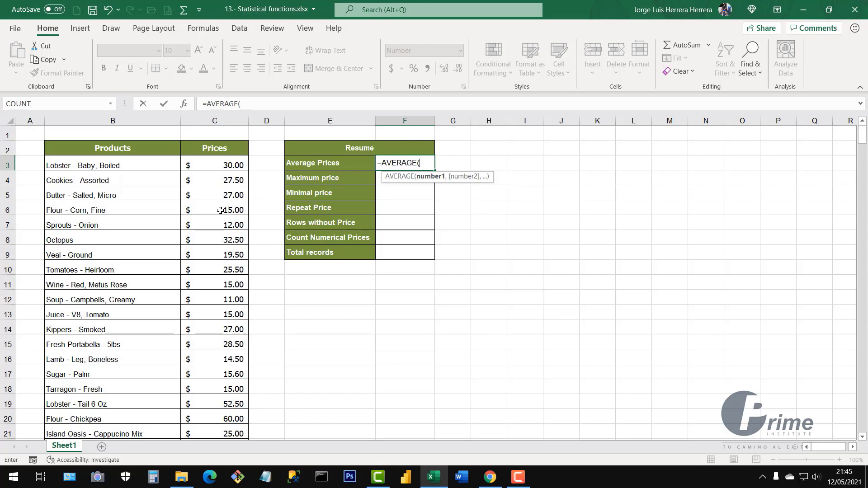
pyautogui.click(222, 166)
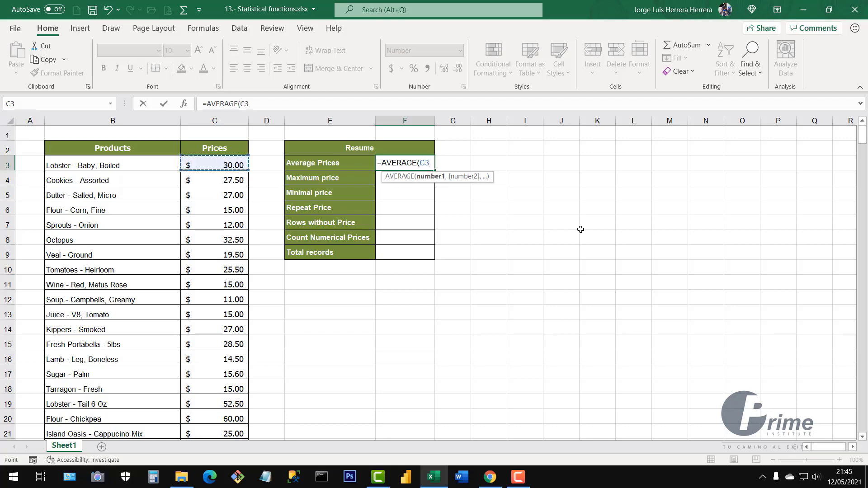
pyautogui.hotkey('ctrl', 'shift', 'Down')
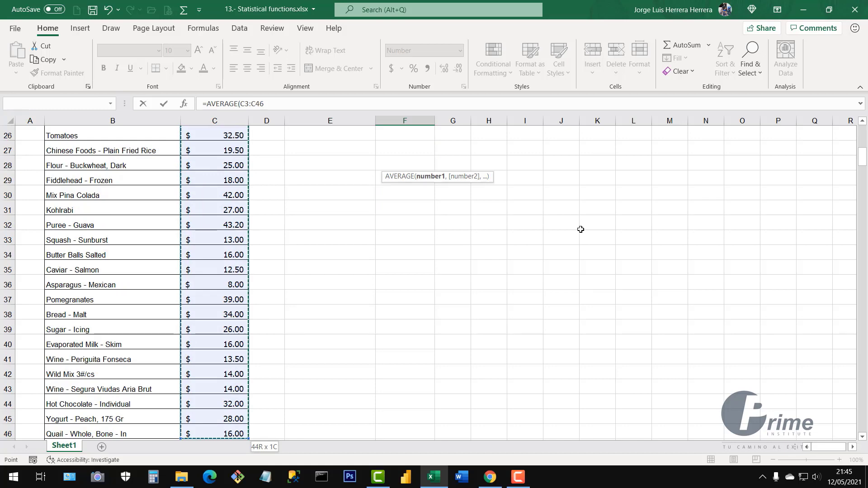
pyautogui.hotkey('ctrl', 'shift', 'Down')
pyautogui.hotkey('shift', 'Down')
pyautogui.hotkey('shift', 'Down')
pyautogui.hotkey('shift', 'Down')
pyautogui.hotkey('shift', 'Down')
pyautogui.hotkey('shift', 'Down')
pyautogui.hotkey('shift', 'Down')
pyautogui.hotkey('shift', 'Down')
pyautogui.hotkey('shift', 'Down')
pyautogui.hotkey('shift', 'Down')
pyautogui.hotkey('shift', 'Down')
pyautogui.hotkey('shift', 'Down')
pyautogui.hotkey('shift', 'Down')
pyautogui.hotkey('shift', 'Down')
pyautogui.hotkey('shift', 'Down')
pyautogui.hotkey('shift', 'Down')
pyautogui.hotkey('shift', 'Down')
pyautogui.hotkey('shift', 'Down')
pyautogui.hotkey('shift', 'Down')
pyautogui.hotkey('shift', 'Down')
pyautogui.hotkey('shift', 'Down')
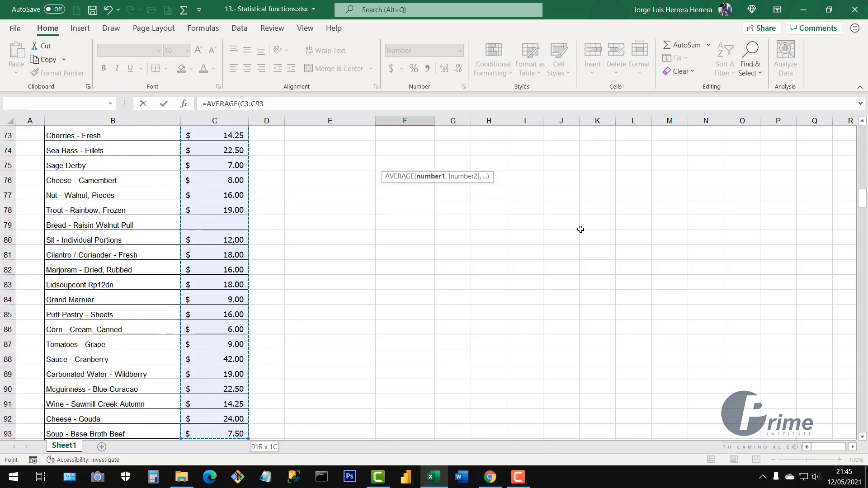
pyautogui.hotkey('shift', 'Down')
pyautogui.hotkey('shift', 'Down')
pyautogui.hotkey('shift', 'Down')
pyautogui.hotkey('shift', 'Down')
pyautogui.hotkey('shift', 'Down')
pyautogui.hotkey('shift', 'Down')
pyautogui.hotkey('shift', 'Down')
pyautogui.hotkey('shift', 'Down')
pyautogui.hotkey('shift', 'Down')
pyautogui.hotkey('shift', 'Down')
pyautogui.hotkey('shift', 'Down')
pyautogui.hotkey('shift', 'Down')
pyautogui.hotkey('shift', 'Down')
pyautogui.hotkey('shift', 'Down')
pyautogui.hotkey('shift', 'Down')
pyautogui.hotkey('shift', 'Down')
pyautogui.hotkey('shift', 'Down')
pyautogui.hotkey('shift', 'Down')
pyautogui.hotkey('shift', 'Down')
pyautogui.hotkey('shift', 'Down')
pyautogui.hotkey('shift', 'Down')
pyautogui.hotkey('shift', 'Down')
pyautogui.hotkey('shift', 'Down')
pyautogui.hotkey('shift', 'Down')
pyautogui.hotkey('shift', 'Down')
pyautogui.hotkey('shift', 'Down')
pyautogui.hotkey('shift', 'Down')
pyautogui.hotkey('shift', 'Down')
pyautogui.hotkey('shift', 'Down')
pyautogui.hotkey('shift', 'Down')
pyautogui.hotkey('shift', 'Down')
pyautogui.hotkey('shift', 'Down')
pyautogui.hotkey('shift', 'Down')
pyautogui.hotkey('shift', 'Down')
pyautogui.hotkey('shift', 'Down')
pyautogui.hotkey('shift', 'Down')
pyautogui.hotkey('shift', 'Down')
pyautogui.hotkey('shift', 'Down')
pyautogui.hotkey('shift', 'Down')
pyautogui.hotkey('shift', 'Down')
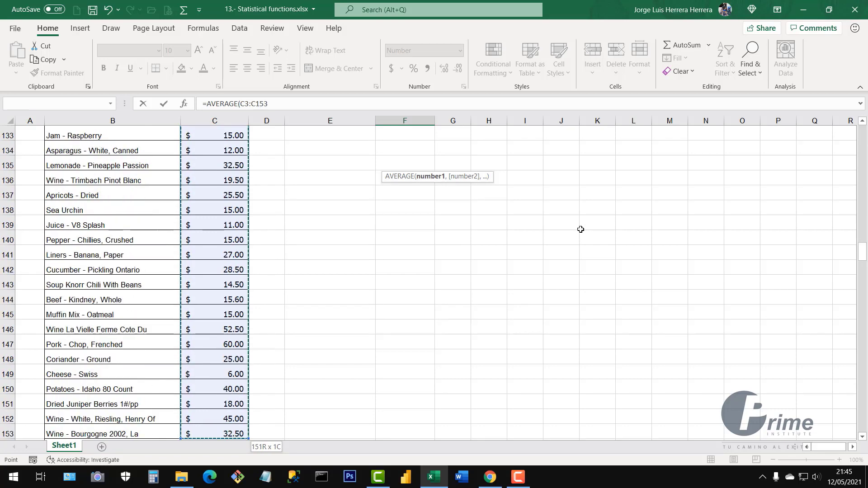
pyautogui.hotkey('shift', 'Down')
pyautogui.hotkey('shift', 'Down')
pyautogui.hotkey('shift', 'Down')
pyautogui.hotkey('shift', 'Down')
pyautogui.hotkey('shift', 'Down')
pyautogui.hotkey('shift', 'Down')
pyautogui.hotkey('shift', 'Down')
pyautogui.hotkey('shift', 'Down')
pyautogui.hotkey('shift', 'Down')
pyautogui.hotkey('shift', 'Down')
pyautogui.hotkey('shift', 'Down')
pyautogui.hotkey('shift', 'Down')
pyautogui.hotkey('shift', 'Down')
pyautogui.hotkey('shift', 'Down')
pyautogui.hotkey('shift', 'Down')
pyautogui.hotkey('shift', 'Down')
pyautogui.hotkey('shift', 'Down')
pyautogui.hotkey('shift', 'Down')
pyautogui.hotkey('shift', 'Down')
pyautogui.hotkey('shift', 'Down')
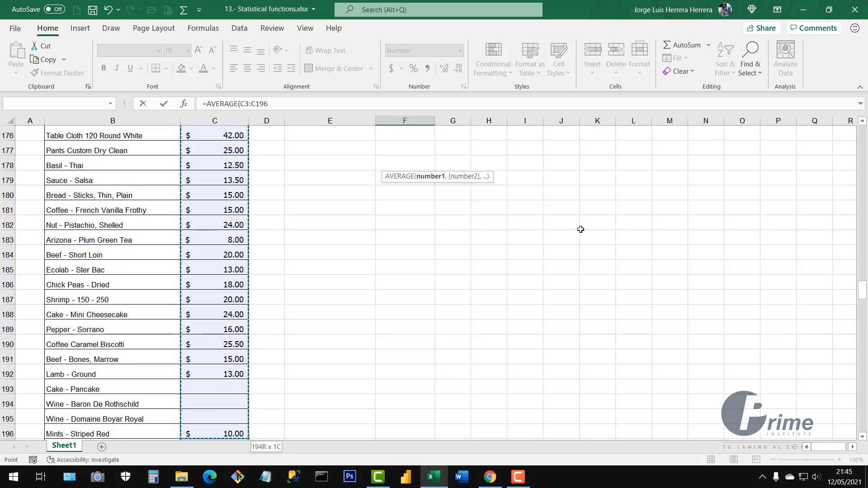
pyautogui.hotkey('shift', 'Down')
pyautogui.hotkey('shift', 'Down')
pyautogui.hotkey('shift', 'Down')
pyautogui.hotkey('shift', 'Down')
pyautogui.hotkey('shift', 'Down')
pyautogui.hotkey('shift', 'Down')
pyautogui.hotkey('shift', 'Down')
pyautogui.hotkey('shift', 'Down')
pyautogui.hotkey('shift', 'Down')
pyautogui.hotkey('shift', 'Down')
pyautogui.hotkey('shift', 'Down')
pyautogui.hotkey('shift', 'Down')
pyautogui.hotkey('shift', 'Down')
pyautogui.hotkey('shift', 'Down')
pyautogui.hotkey('shift', 'Down')
pyautogui.hotkey('shift', 'Down')
pyautogui.hotkey('shift', 'Down')
pyautogui.hotkey('shift', 'Down')
pyautogui.hotkey('shift', 'Down')
pyautogui.hotkey('shift', 'Down')
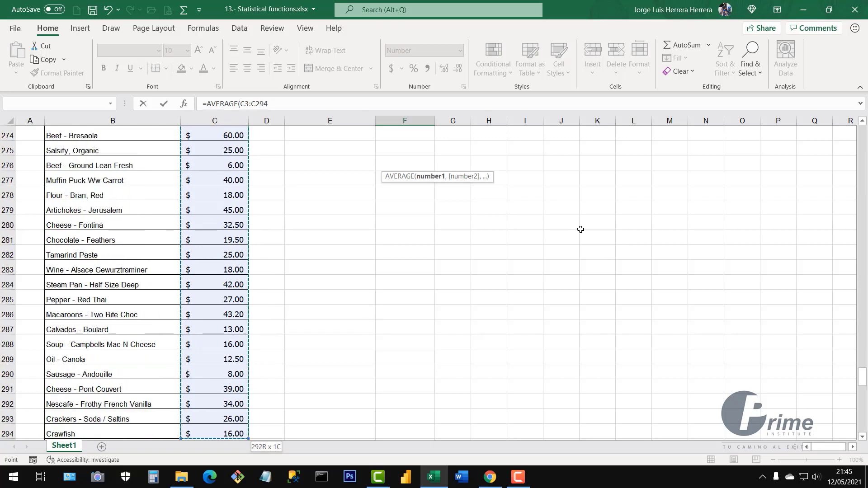
pyautogui.hotkey('shift', 'Down')
pyautogui.hotkey('shift', 'Down')
pyautogui.hotkey('shift', 'Down')
pyautogui.hotkey('shift', 'Down')
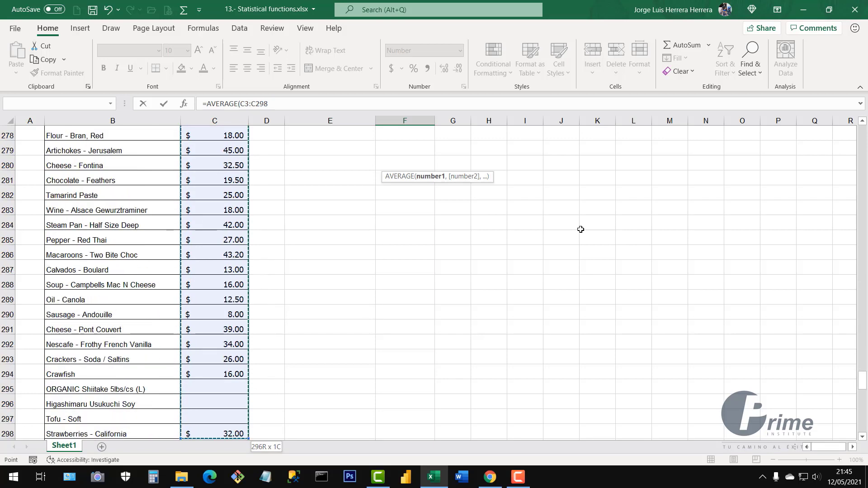
pyautogui.hotkey('shift', 'Down')
pyautogui.hotkey('shift', 'Down')
pyautogui.hotkey('shift', 'Down')
pyautogui.hotkey('shift', 'Down')
pyautogui.hotkey('shift', 'Down')
pyautogui.hotkey('shift', 'Down')
pyautogui.hotkey('shift', 'Down')
pyautogui.hotkey('shift', 'Down')
pyautogui.hotkey('shift', 'Down')
pyautogui.hotkey('shift', 'Down')
pyautogui.hotkey('shift', 'Down')
pyautogui.hotkey('shift', 'Down')
pyautogui.hotkey('shift', 'Down')
pyautogui.hotkey('shift', 'Down')
pyautogui.hotkey('shift', 'Down')
pyautogui.hotkey('shift', 'Down')
pyautogui.hotkey('shift', 'Down')
pyautogui.hotkey('shift', 'Down')
pyautogui.hotkey('shift', 'Down')
pyautogui.hotkey('shift', 'Down')
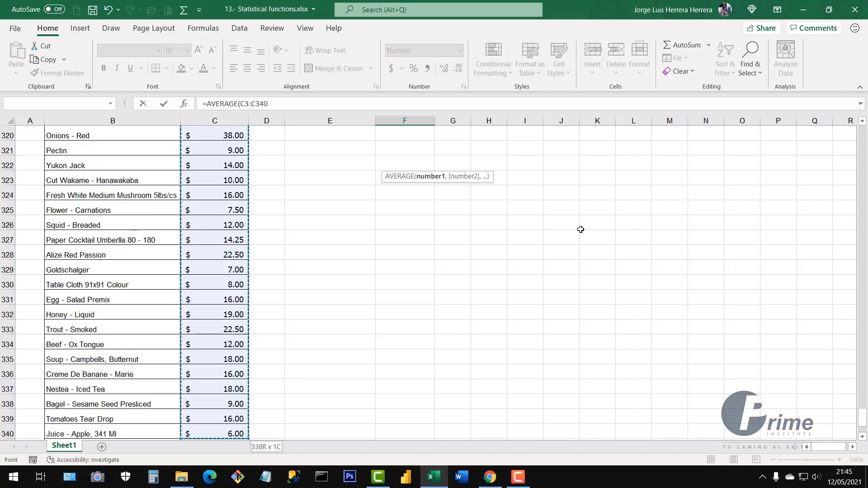
pyautogui.hotkey('shift', 'Down')
pyautogui.hotkey('shift', 'Down')
pyautogui.hotkey('shift', 'Down')
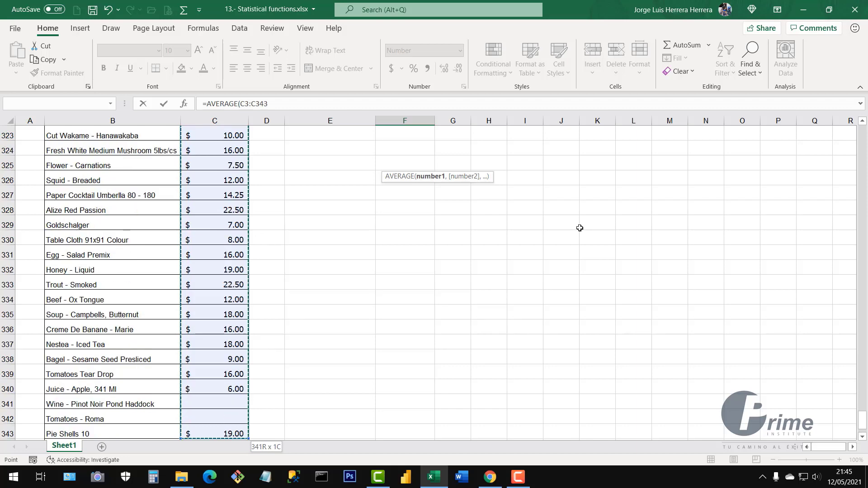
pyautogui.scroll(-2, 295, 372)
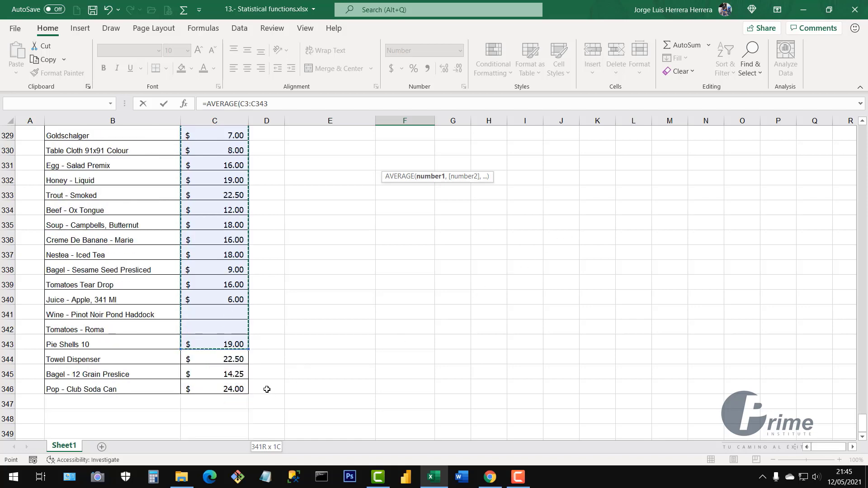
pyautogui.hotkey('shift', 'Down')
pyautogui.hotkey('shift', 'Down')
pyautogui.hotkey('shift', 'Down')
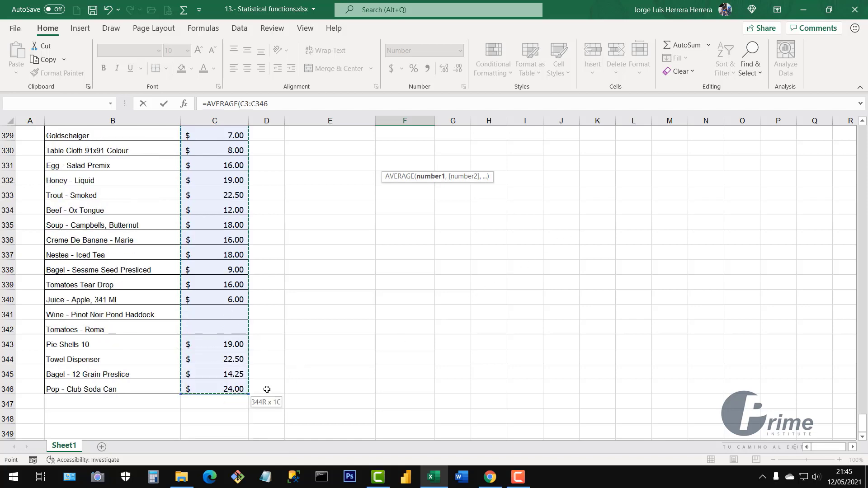
pyautogui.hotkey('ctrl', 'shift', 'Down')
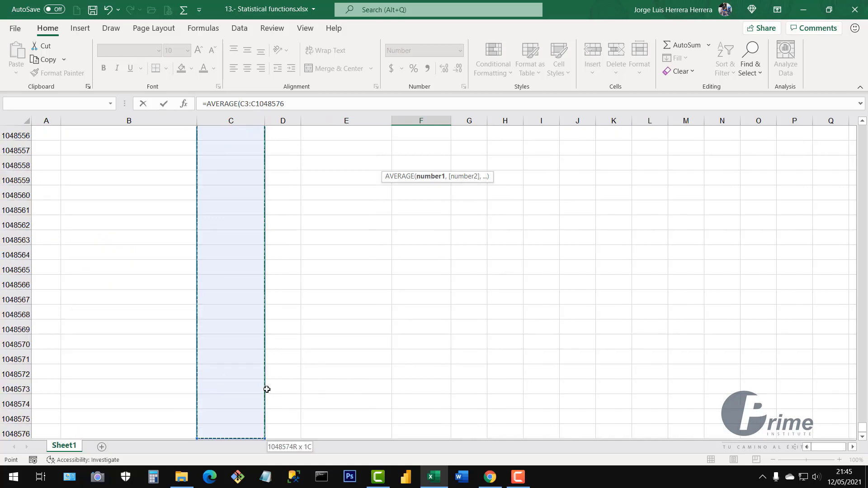
pyautogui.hotkey('ctrl', 'shift', 'Up')
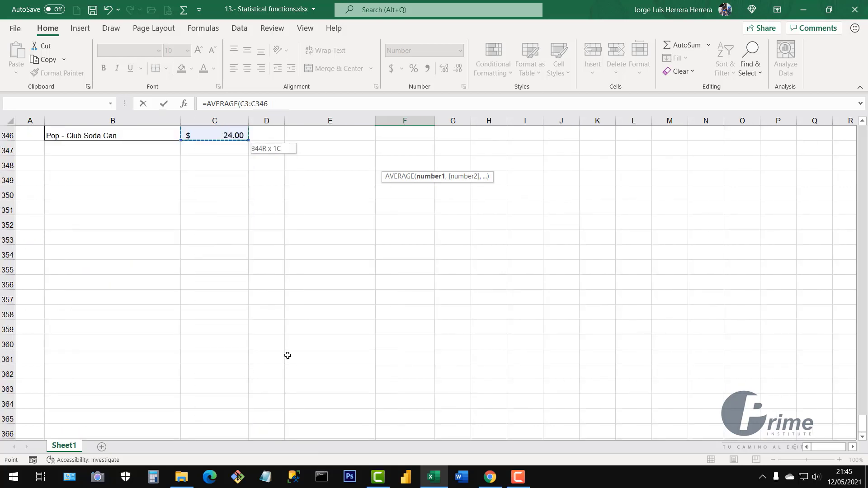
pyautogui.scroll(6, 298, 356)
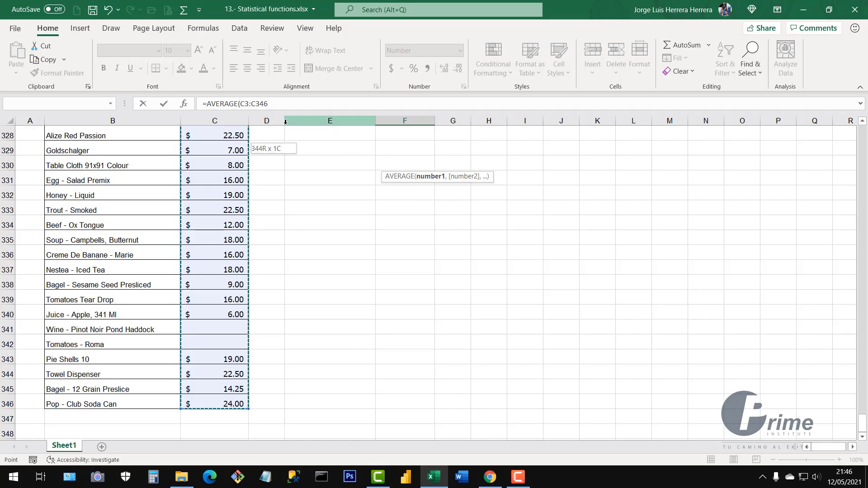
pyautogui.write(')')
pyautogui.press('Return')
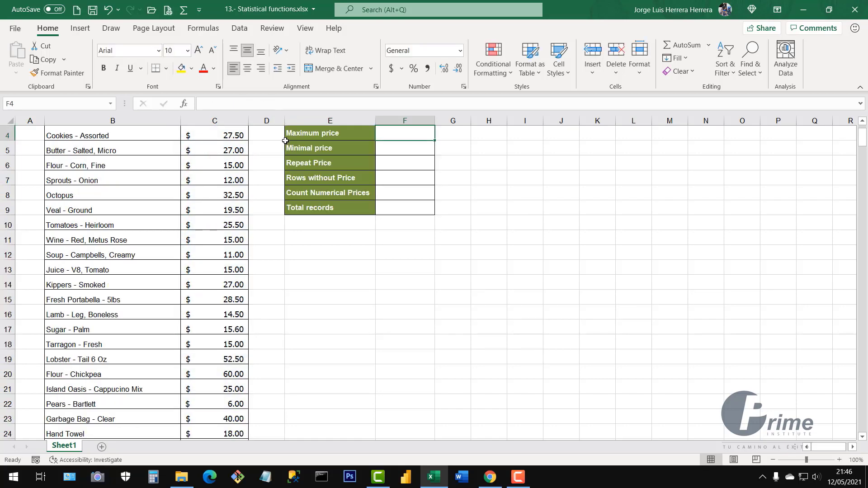
# Step: Centre the Average Prices result horizontally in cell F3
pyautogui.scroll(1, 360, 219)
pyautogui.click(396, 166)
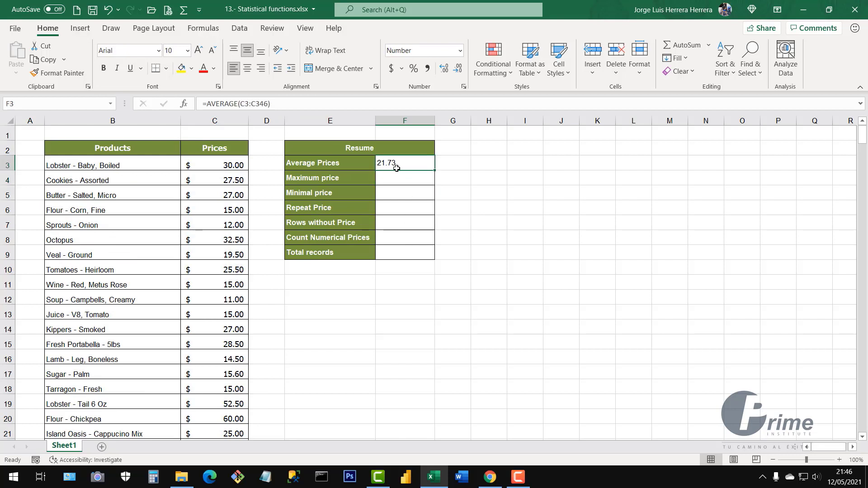
pyautogui.moveTo(231, 166); pyautogui.dragTo(215, 330)
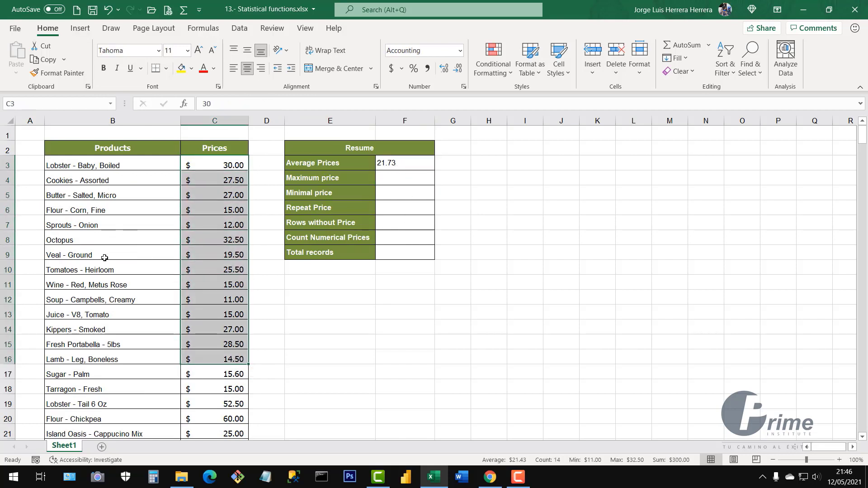
pyautogui.click(404, 164)
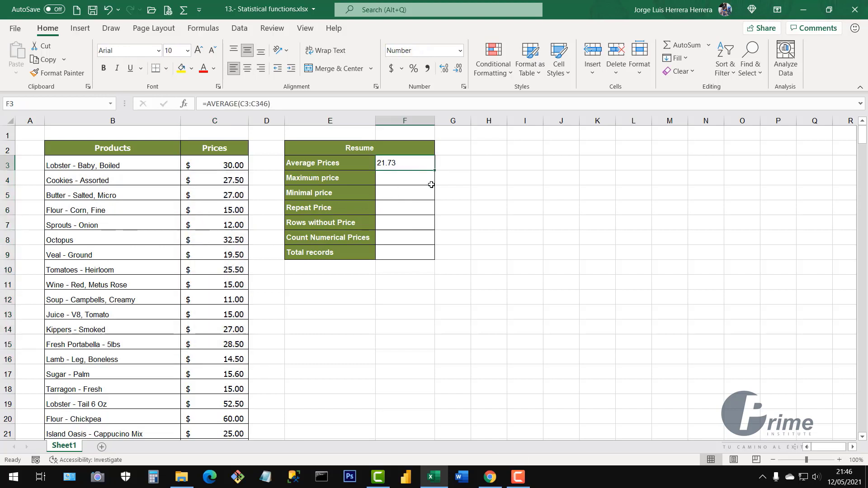
pyautogui.click(247, 68)
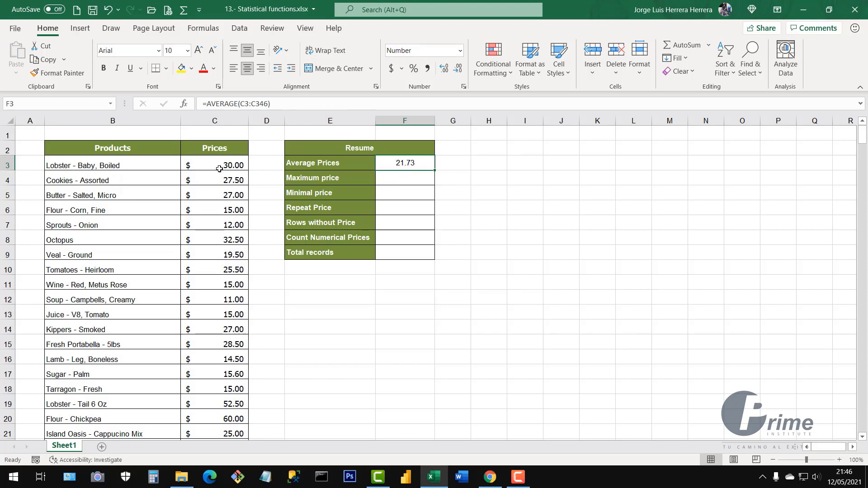
# Step: Compare the product list's first and last records and its empty and header rows with the range used by the Average Prices formula
pyautogui.moveTo(233, 165); pyautogui.dragTo(233, 390)
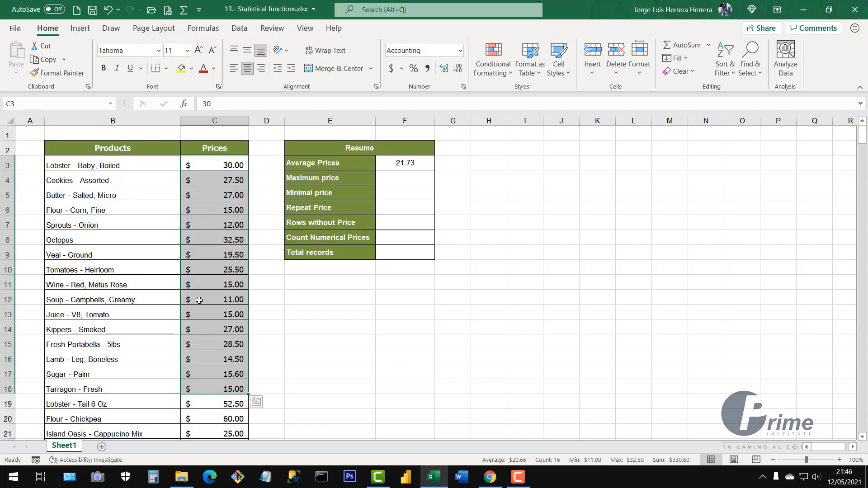
pyautogui.click(102, 188)
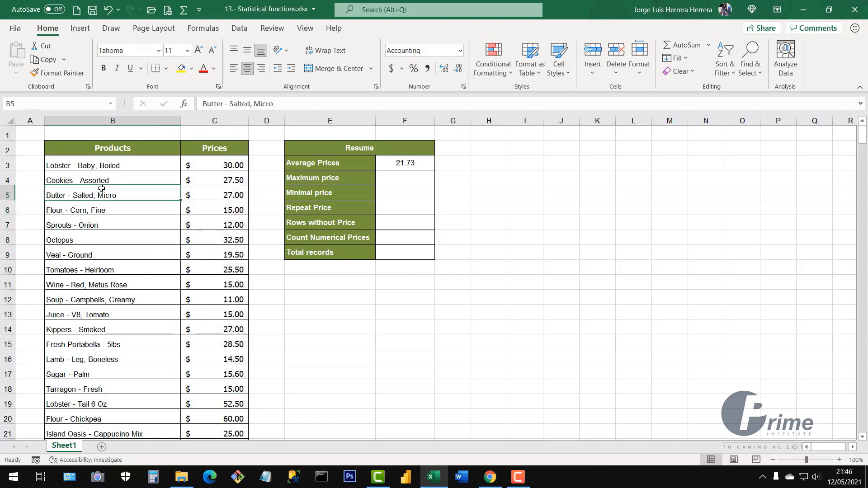
pyautogui.hotkey('ctrl', 'Down')
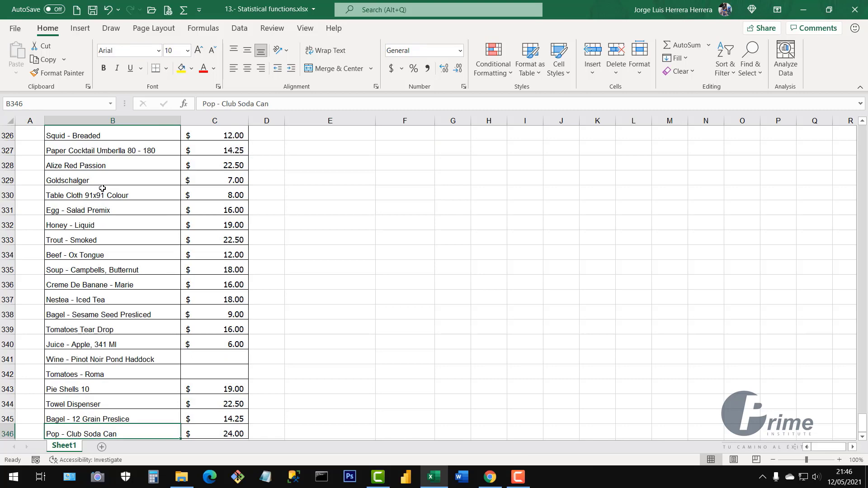
pyautogui.scroll(-2, 102, 188)
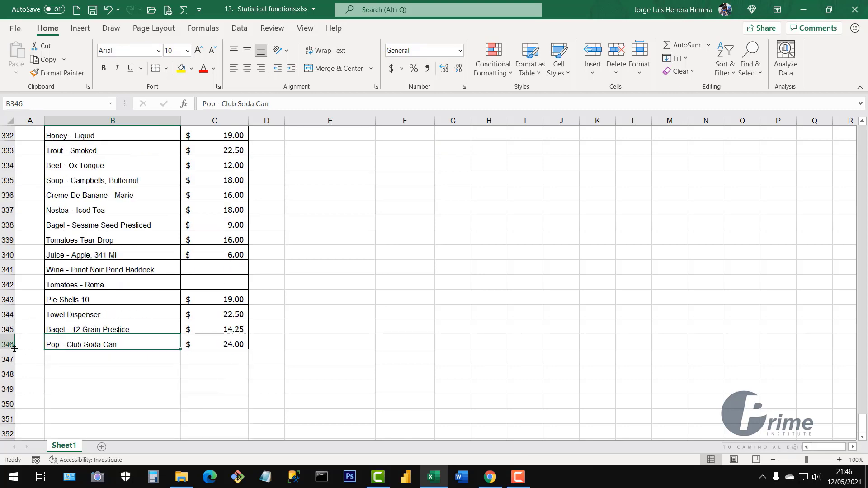
pyautogui.click(87, 316)
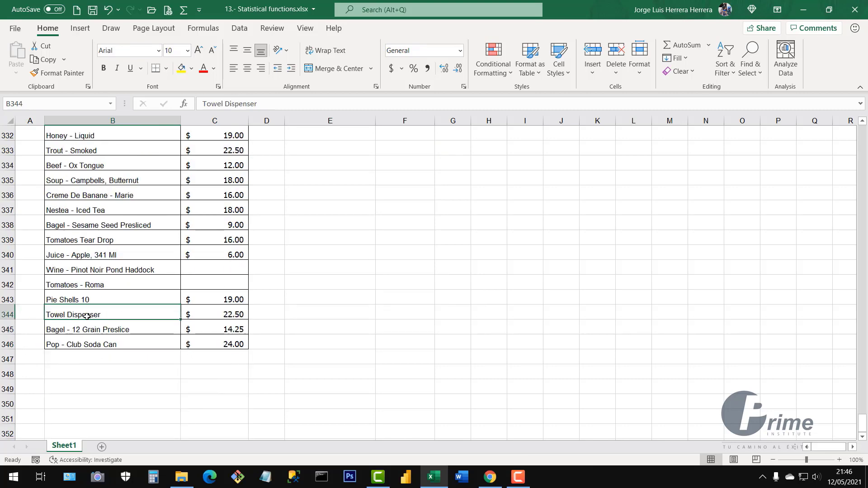
pyautogui.hotkey('ctrl', 'Up')
pyautogui.hotkey('ctrl', 'Up')
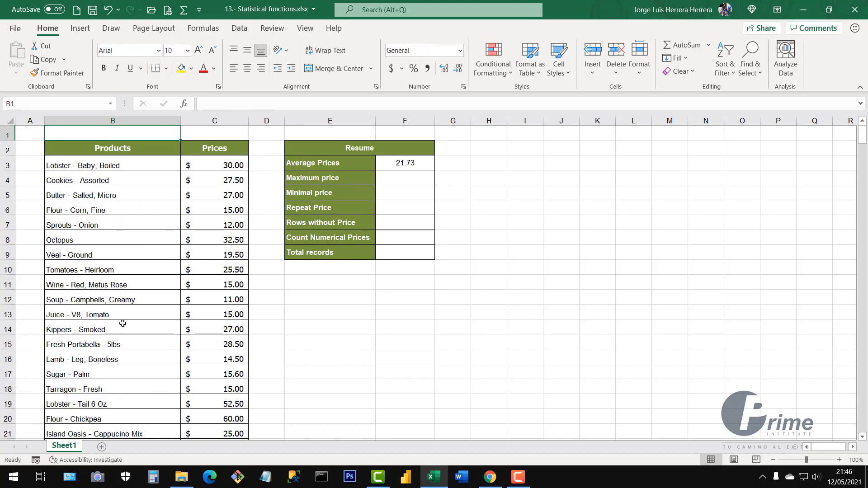
pyautogui.click(130, 147)
pyautogui.click(128, 137)
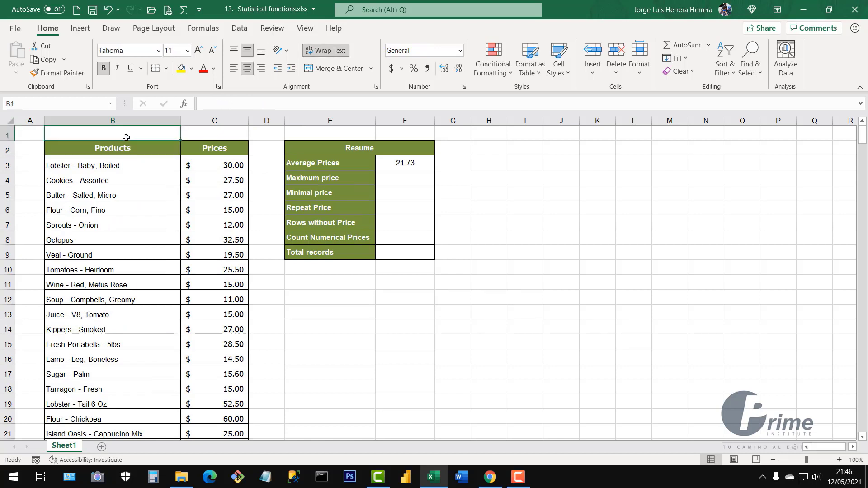
pyautogui.click(9, 135)
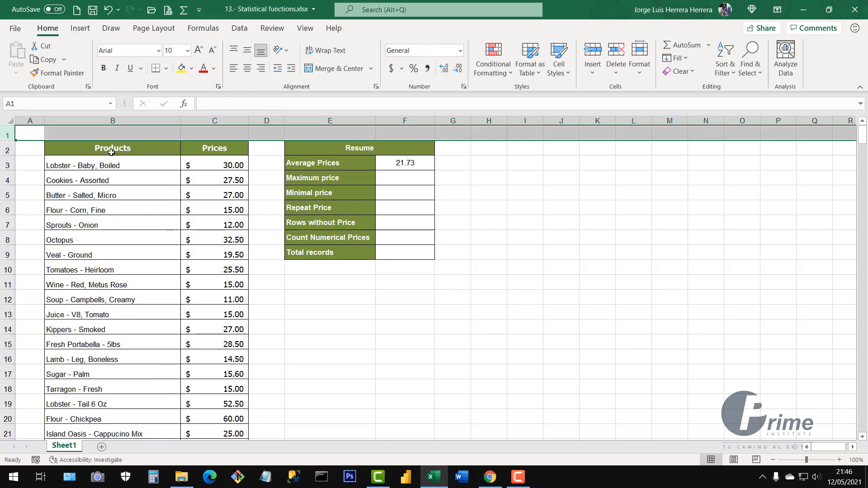
pyautogui.click(401, 164)
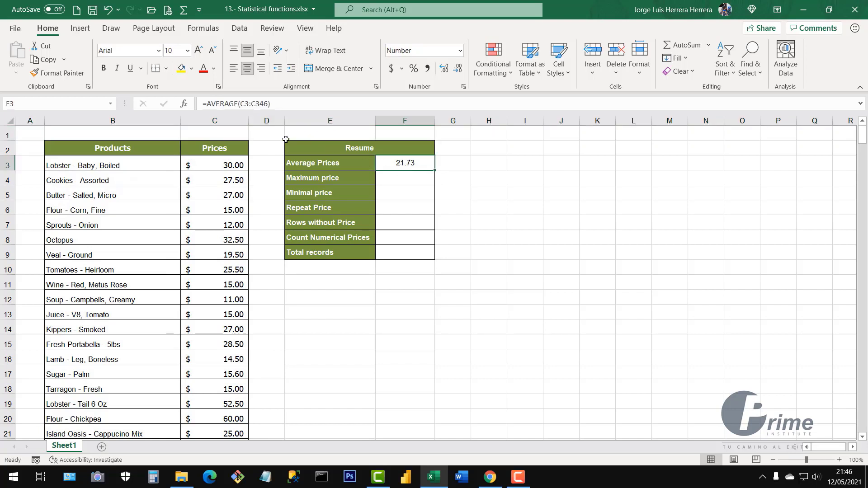
# Step: Calculate the highest price in the Resume table's Maximum price cell with the formula =MAX(C3:C346)
pyautogui.click(406, 182)
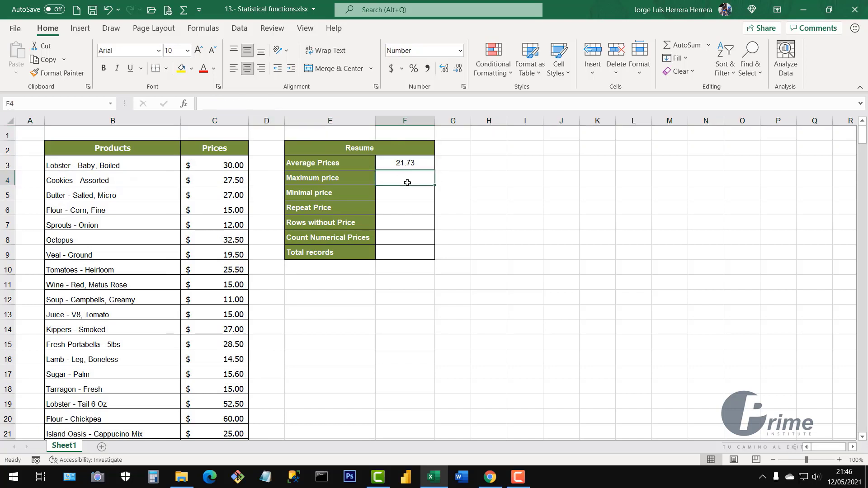
pyautogui.write('=')
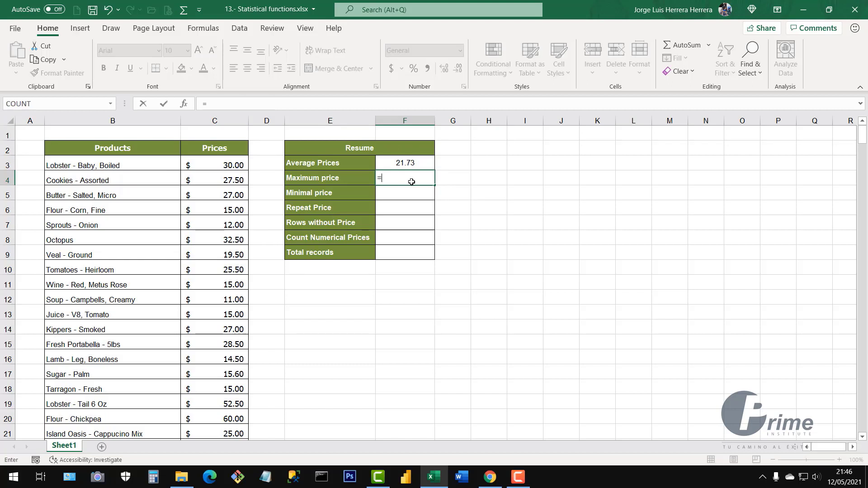
pyautogui.write('max')
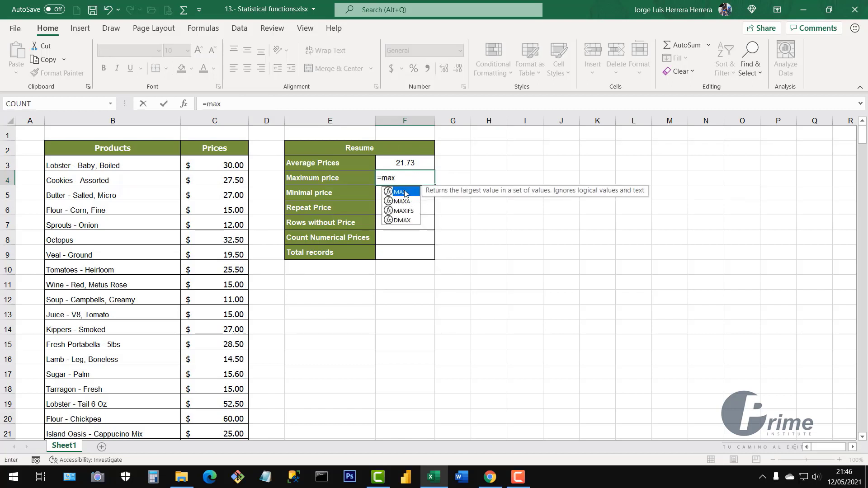
pyautogui.doubleClick(406, 193)
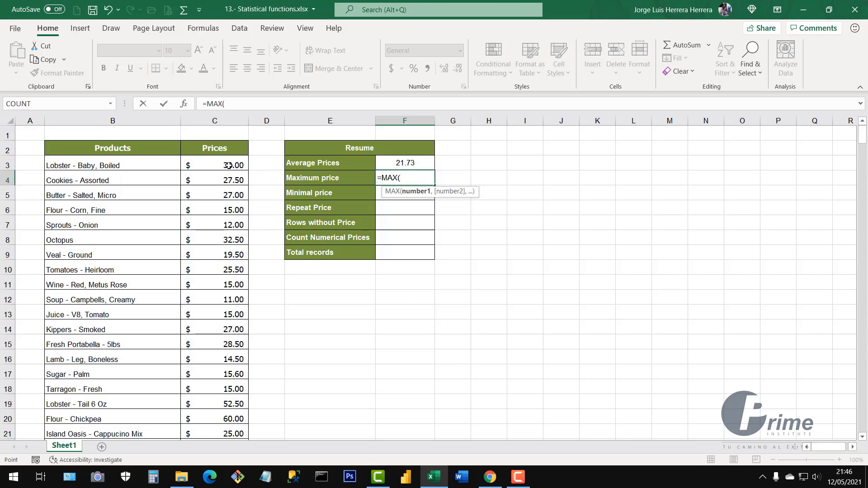
pyautogui.click(229, 165)
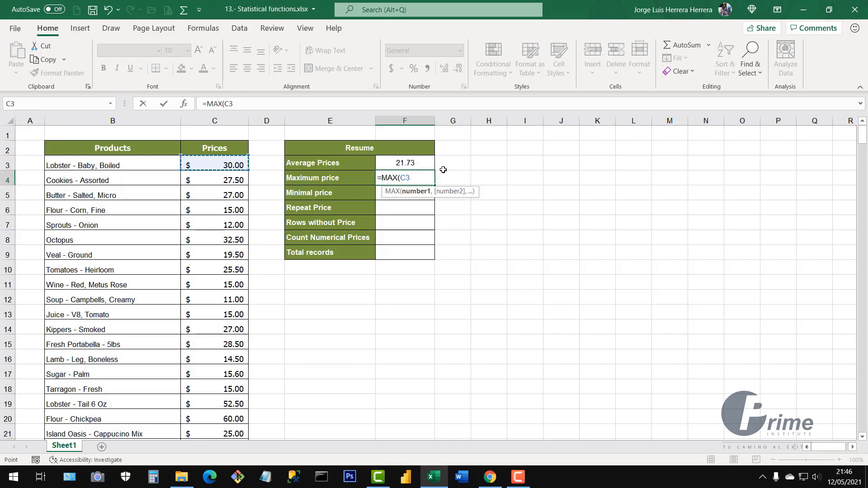
pyautogui.hotkey('ctrl', 'shift', 'Down')
pyautogui.hotkey('ctrl', 'shift', 'Down')
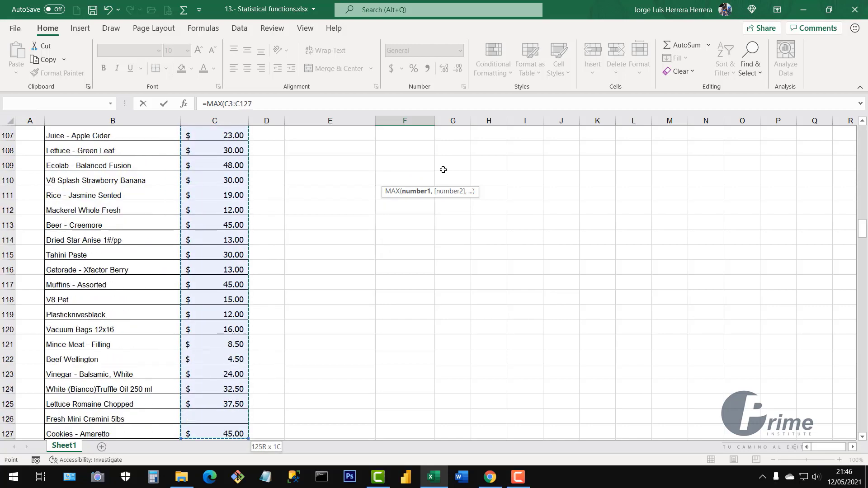
pyautogui.hotkey('shift', 'Down')
pyautogui.hotkey('shift', 'Down')
pyautogui.hotkey('shift', 'Down')
pyautogui.hotkey('shift', 'Down')
pyautogui.hotkey('shift', 'Down')
pyautogui.hotkey('shift', 'Down')
pyautogui.hotkey('shift', 'Down')
pyautogui.hotkey('shift', 'Down')
pyautogui.hotkey('shift', 'Down')
pyautogui.hotkey('shift', 'Down')
pyautogui.hotkey('shift', 'Down')
pyautogui.hotkey('shift', 'Down')
pyautogui.hotkey('shift', 'Down')
pyautogui.hotkey('shift', 'Down')
pyautogui.hotkey('shift', 'Down')
pyautogui.hotkey('shift', 'Down')
pyautogui.hotkey('shift', 'Down')
pyautogui.hotkey('shift', 'Down')
pyautogui.hotkey('shift', 'Down')
pyautogui.hotkey('shift', 'Down')
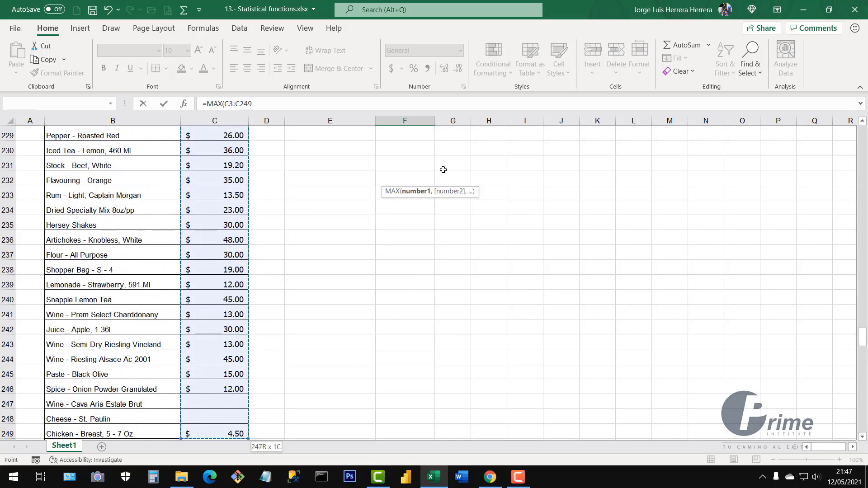
pyautogui.hotkey('ctrl', 'shift', 'Down')
pyautogui.hotkey('ctrl', 'shift', 'Up')
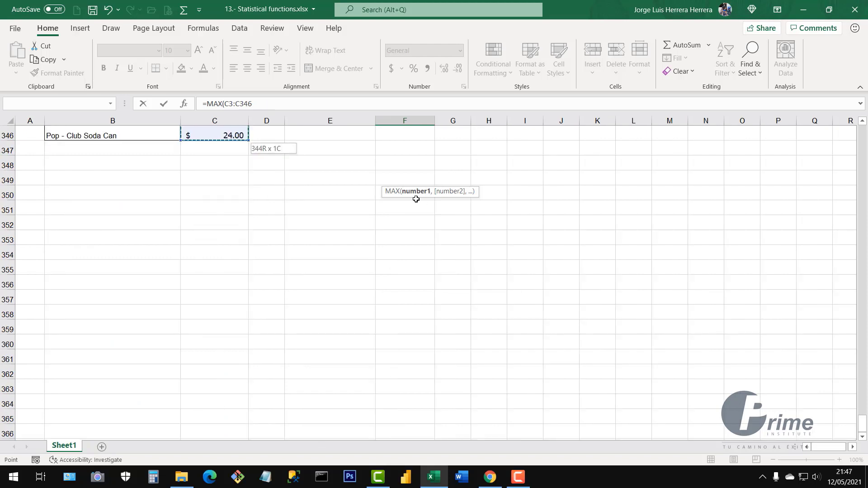
pyautogui.scroll(3, 414, 195)
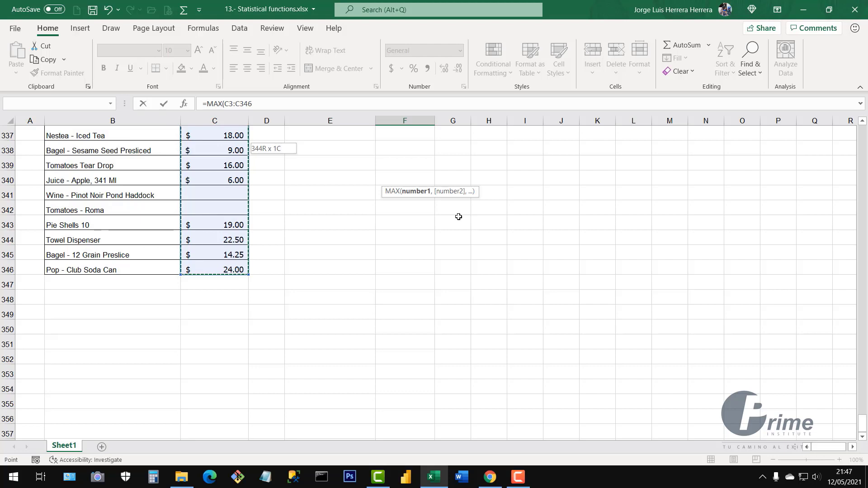
pyautogui.write(')')
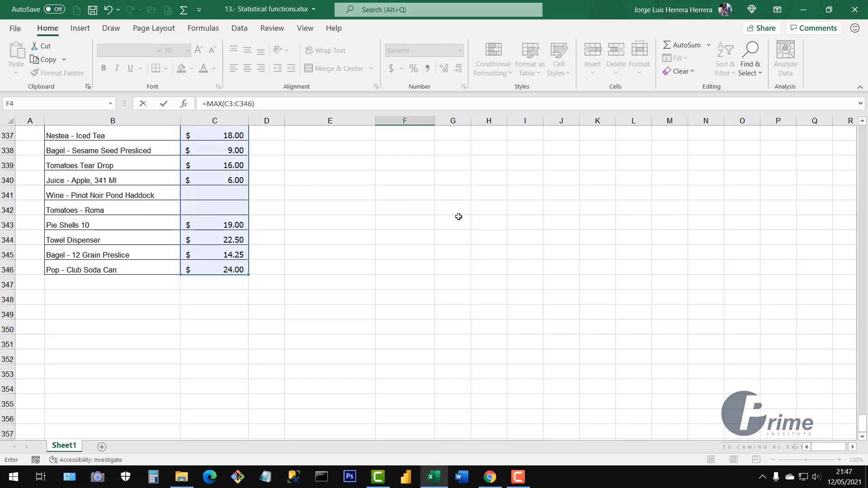
pyautogui.press('Return')
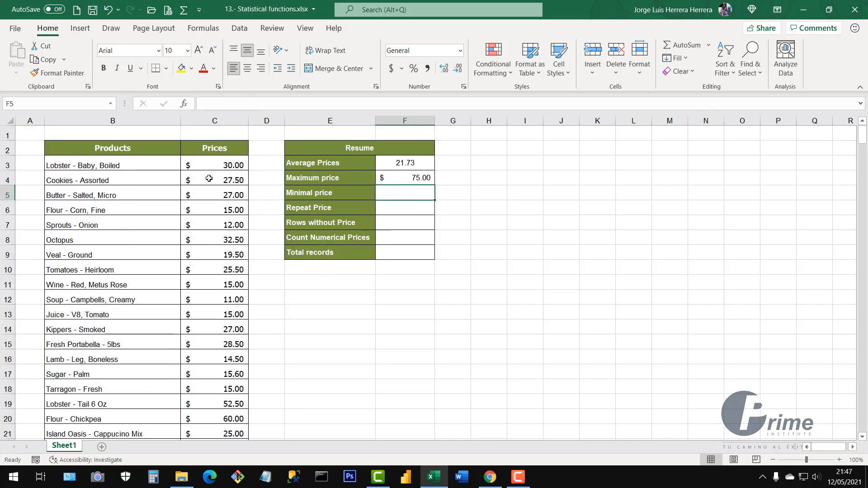
# Step: Apply the $ English (United States) accounting format to the Resume table's result cells F3 to F9
pyautogui.click(409, 176)
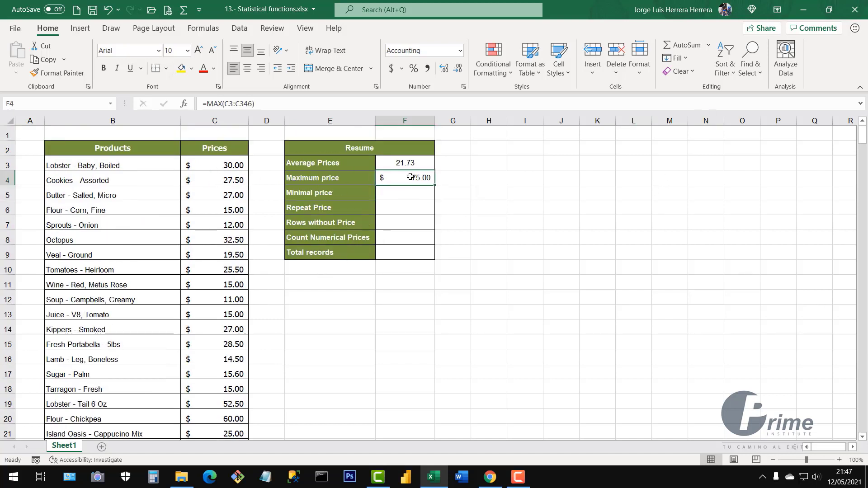
pyautogui.moveTo(403, 162); pyautogui.dragTo(406, 253)
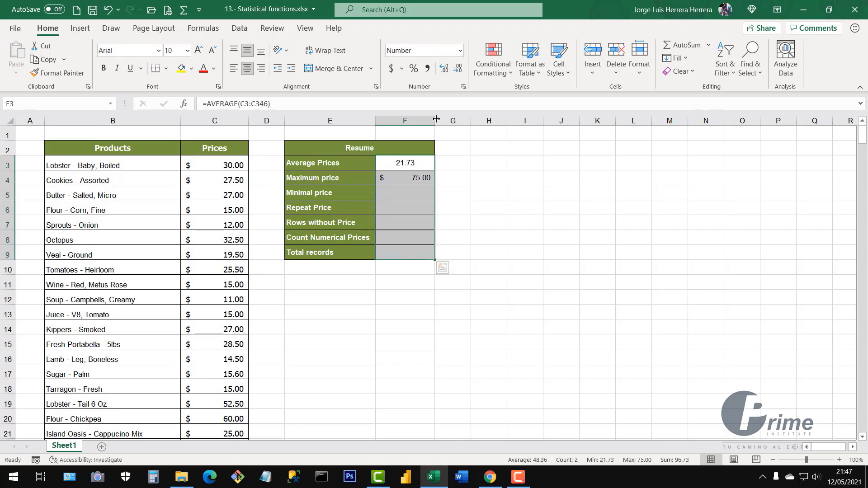
pyautogui.click(401, 69)
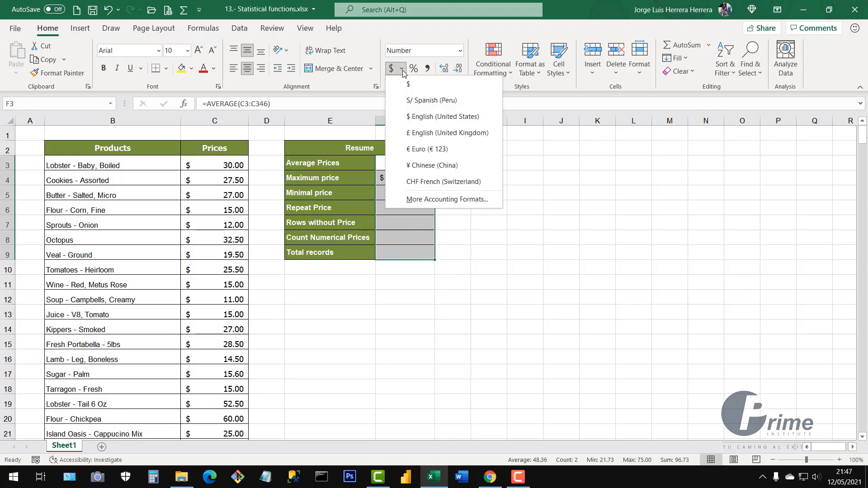
pyautogui.click(417, 116)
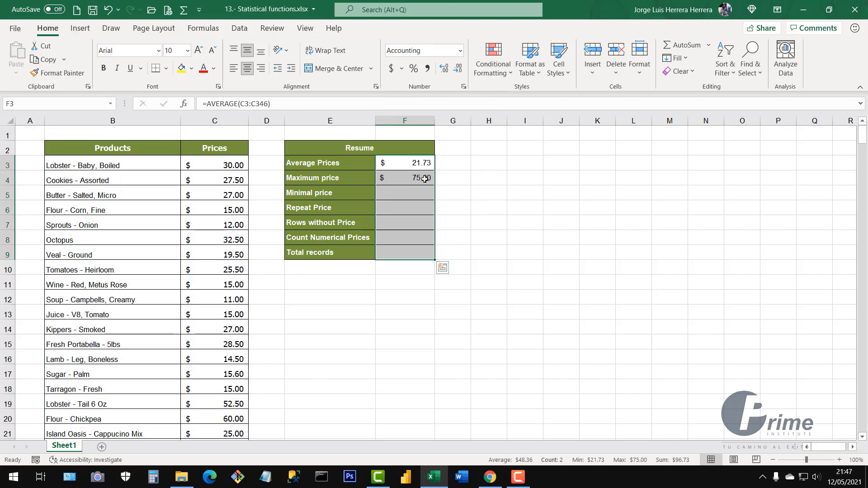
pyautogui.click(426, 163)
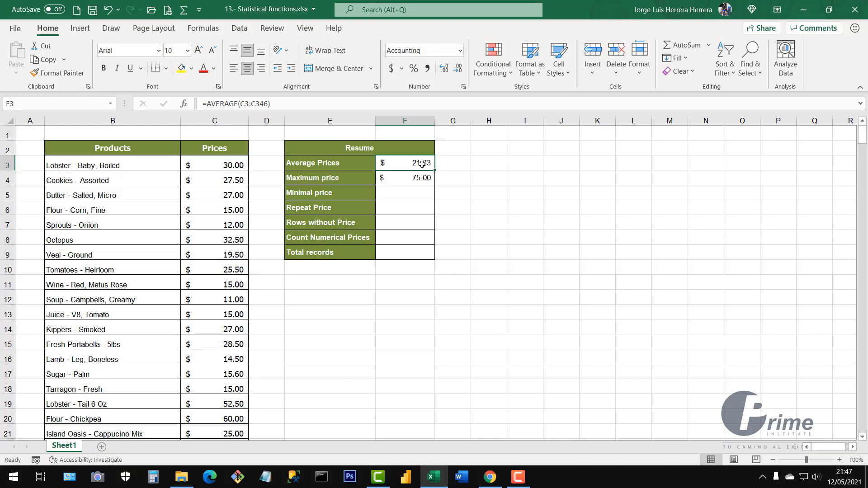
pyautogui.click(398, 178)
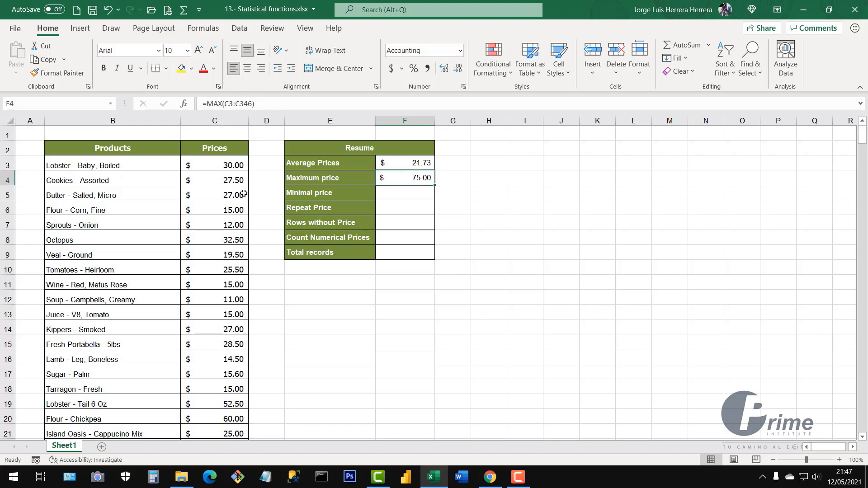
pyautogui.moveTo(226, 164); pyautogui.dragTo(215, 343)
pyautogui.click(421, 180)
# Step: Calculate the lowest price in the Resume table's Minimal price cell with the formula =MIN(C3:C346)
pyautogui.click(418, 193)
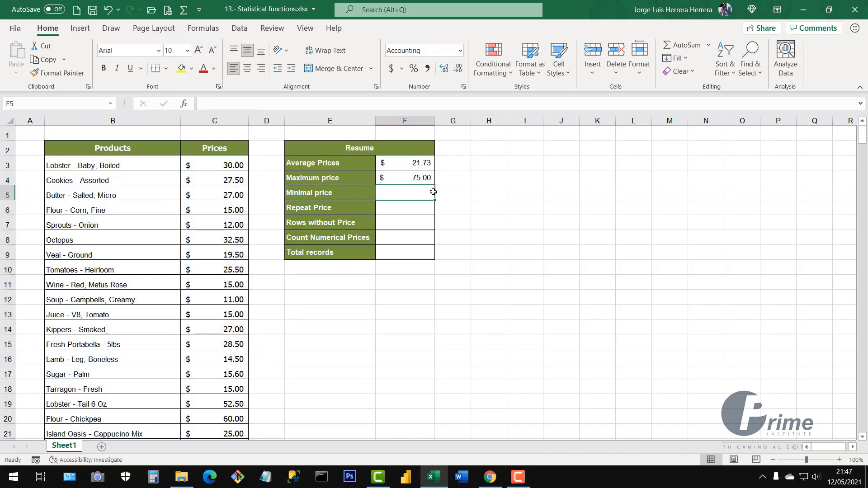
pyautogui.write('=min')
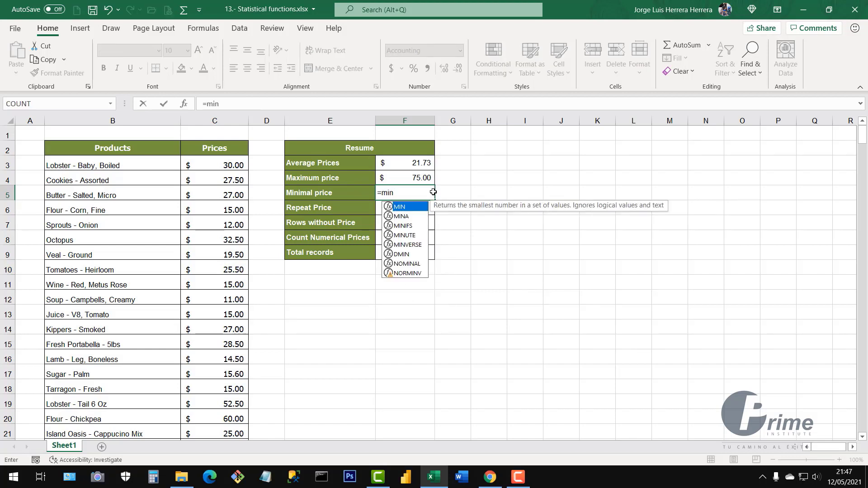
pyautogui.doubleClick(400, 207)
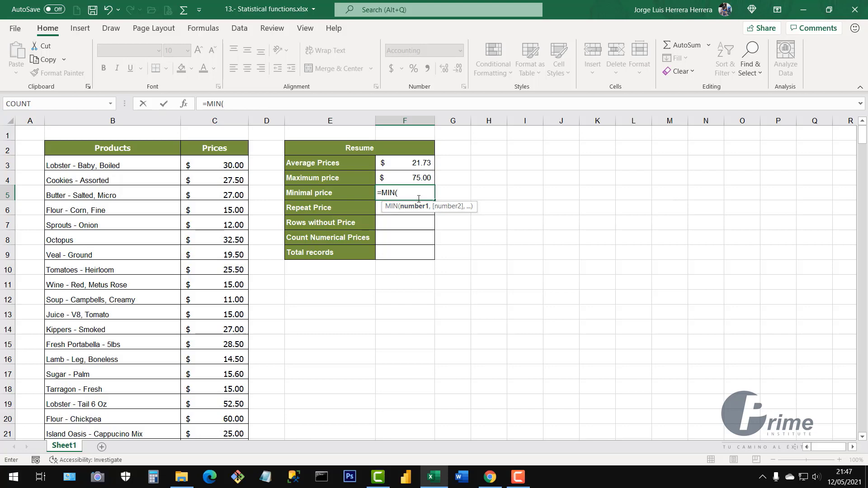
pyautogui.click(230, 166)
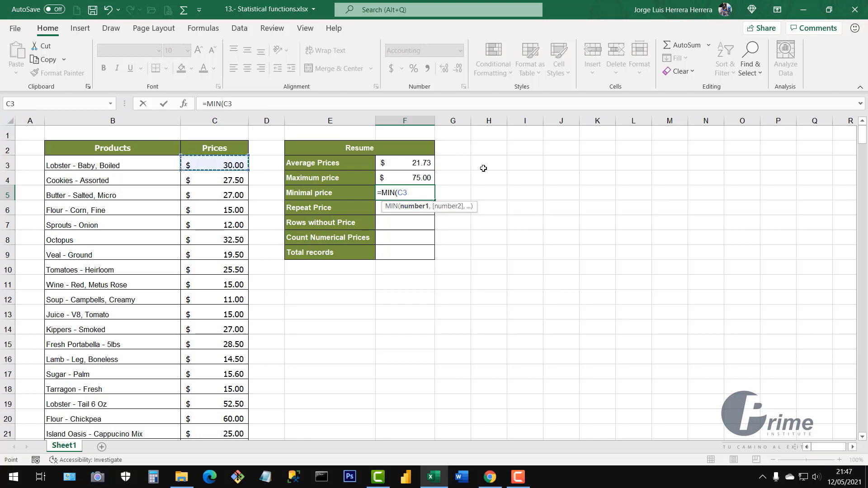
pyautogui.hotkey('shift', 'Down')
pyautogui.hotkey('shift', 'Down')
pyautogui.hotkey('shift', 'Down')
pyautogui.hotkey('shift', 'Down')
pyautogui.hotkey('shift', 'Down')
pyautogui.hotkey('shift', 'Down')
pyautogui.hotkey('shift', 'Down')
pyautogui.hotkey('shift', 'Down')
pyautogui.hotkey('shift', 'Down')
pyautogui.hotkey('shift', 'Down')
pyautogui.hotkey('shift', 'Down')
pyautogui.hotkey('shift', 'Down')
pyautogui.hotkey('shift', 'Down')
pyautogui.hotkey('shift', 'Down')
pyautogui.hotkey('shift', 'Down')
pyautogui.hotkey('shift', 'Down')
pyautogui.hotkey('shift', 'Down')
pyautogui.hotkey('shift', 'Down')
pyautogui.hotkey('shift', 'Down')
pyautogui.hotkey('shift', 'Down')
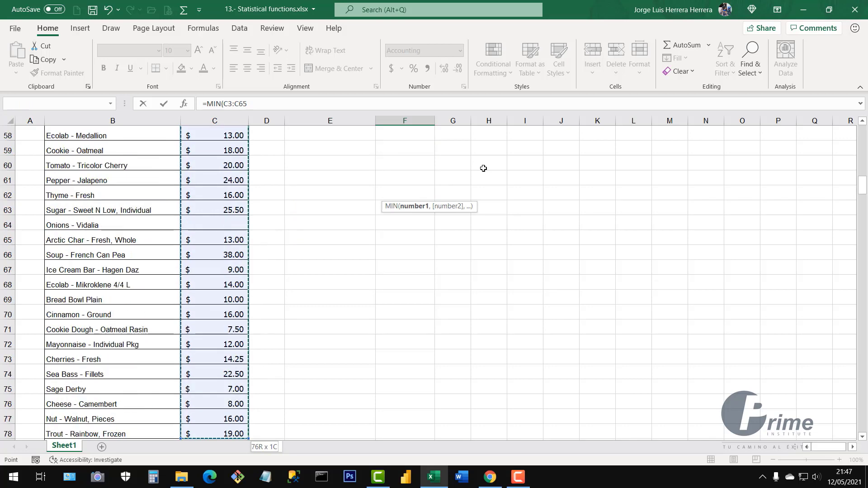
pyautogui.hotkey('ctrl', 'shift', 'Down')
pyautogui.hotkey('ctrl', 'shift', 'Down')
pyautogui.hotkey('ctrl', 'shift', 'Up')
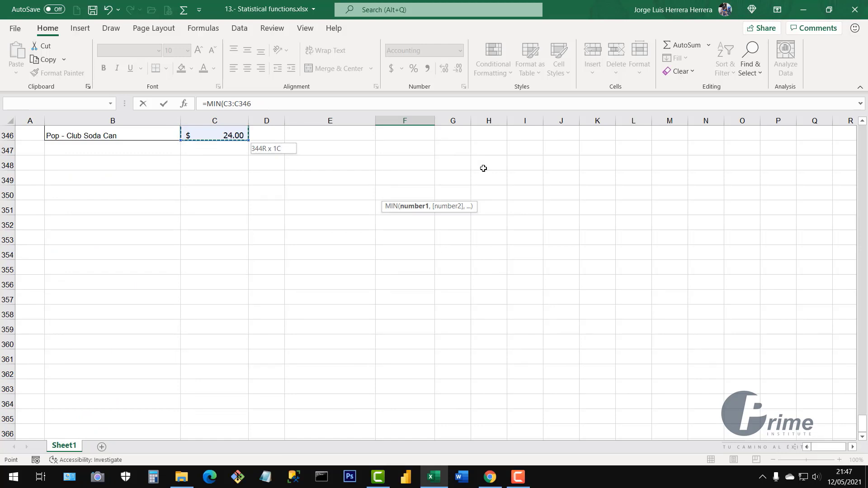
pyautogui.press('Escape')
pyautogui.scroll(2, 533, 142)
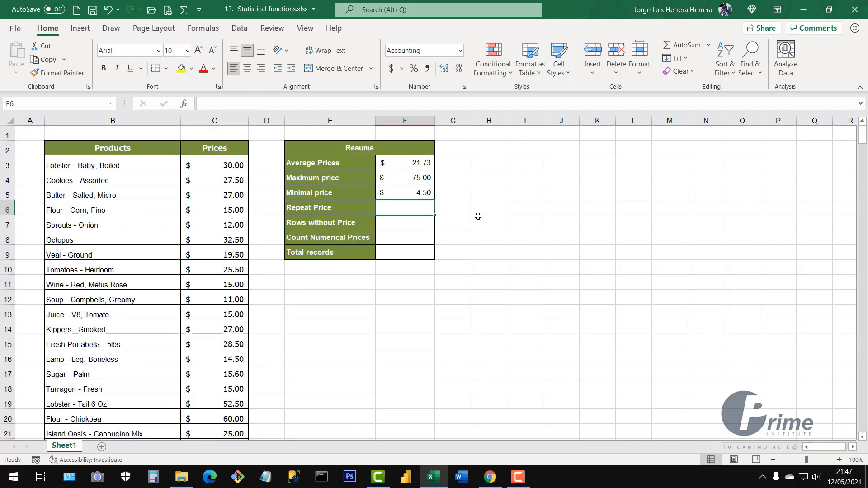
# Step: Check the Minimal price formula against the Prices column, and examine that column for prices relevant to the Repeat Price row
pyautogui.press('Up')
pyautogui.moveTo(231, 169); pyautogui.dragTo(232, 382)
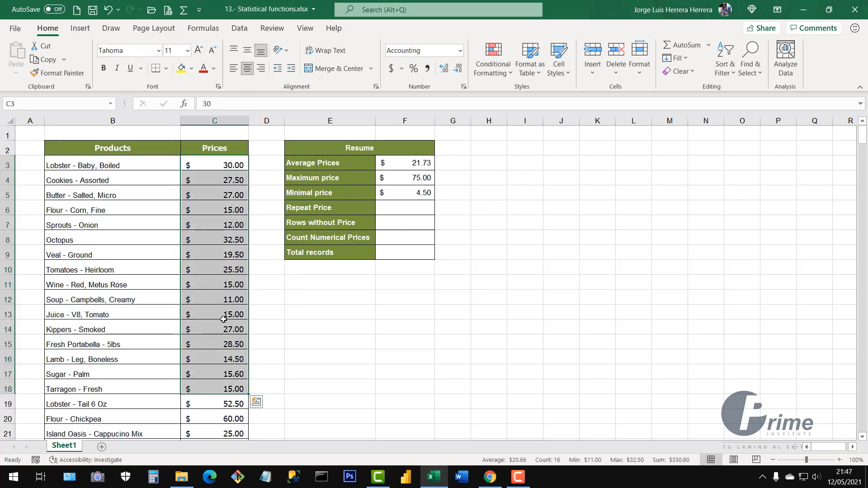
pyautogui.click(420, 194)
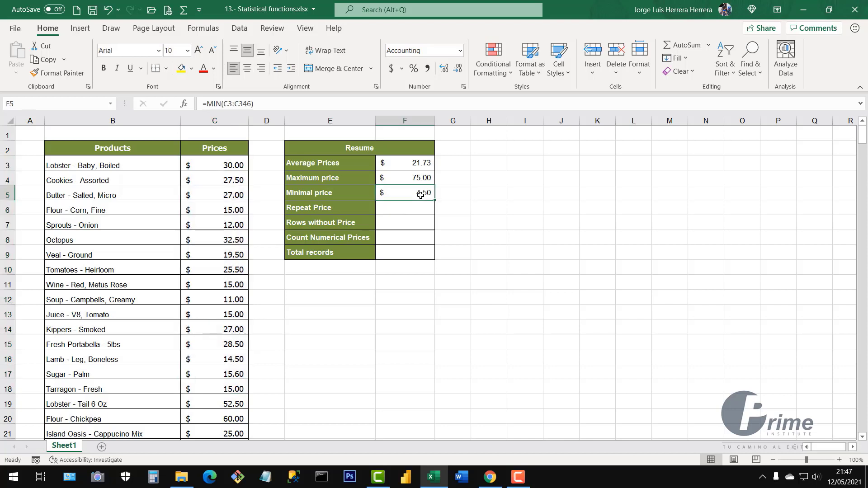
pyautogui.click(400, 211)
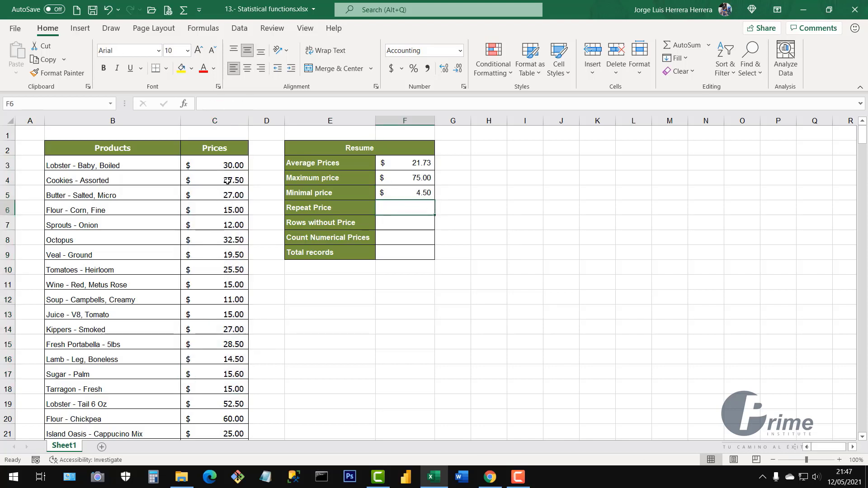
pyautogui.moveTo(225, 167); pyautogui.dragTo(214, 441)
pyautogui.scroll(2, 214, 407)
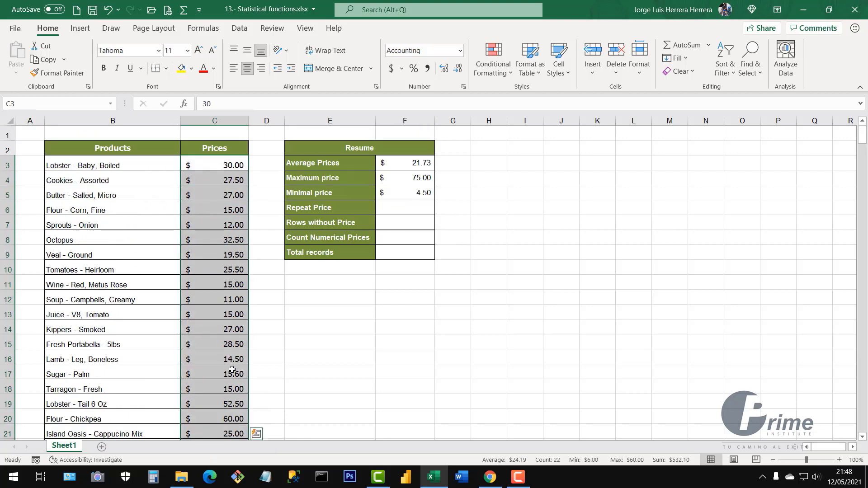
pyautogui.click(224, 233)
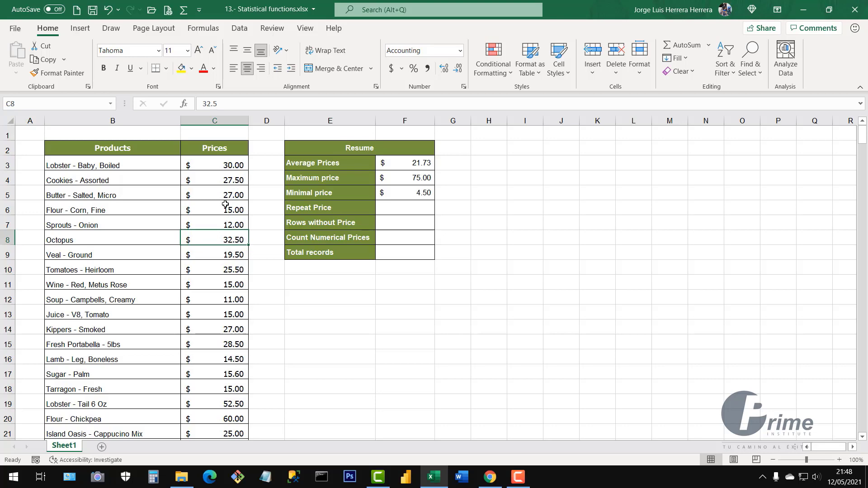
pyautogui.scroll(-3, 229, 233)
pyautogui.scroll(3, 231, 261)
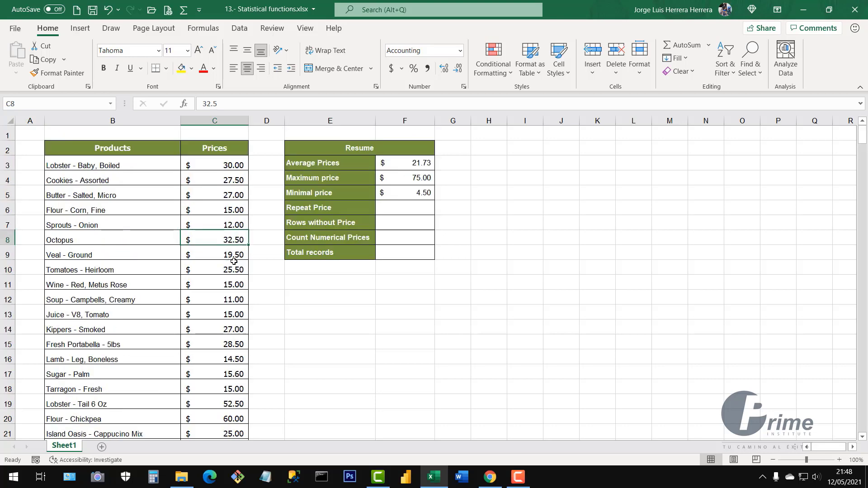
# Step: Calculate the most frequent price in the Resume table's Repeat Price cell with the formula =MODE(C3:C346)
pyautogui.click(405, 208)
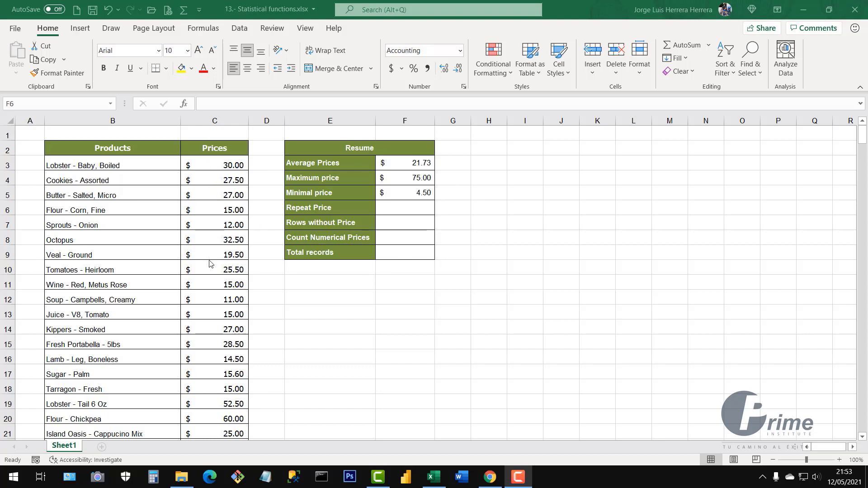
pyautogui.click(406, 207)
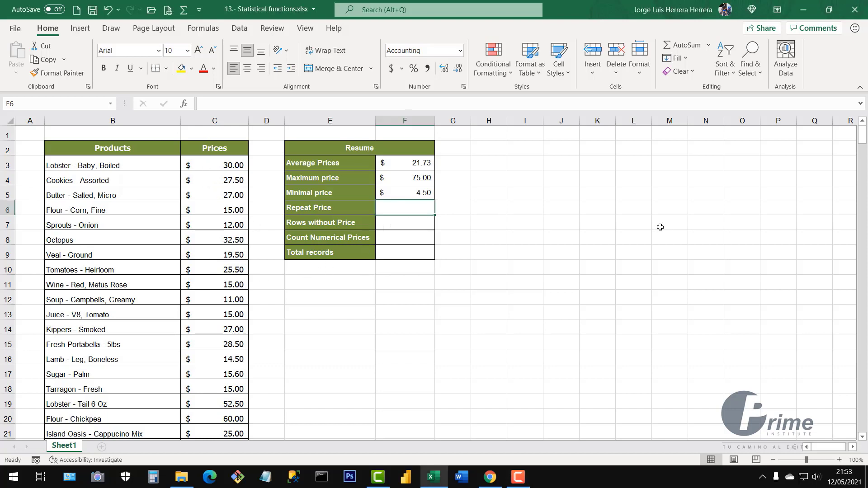
pyautogui.write('=mo')
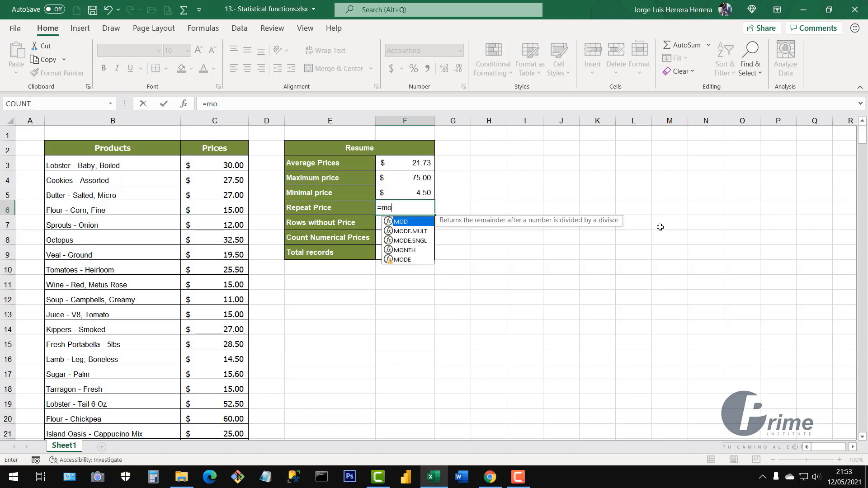
pyautogui.doubleClick(407, 261)
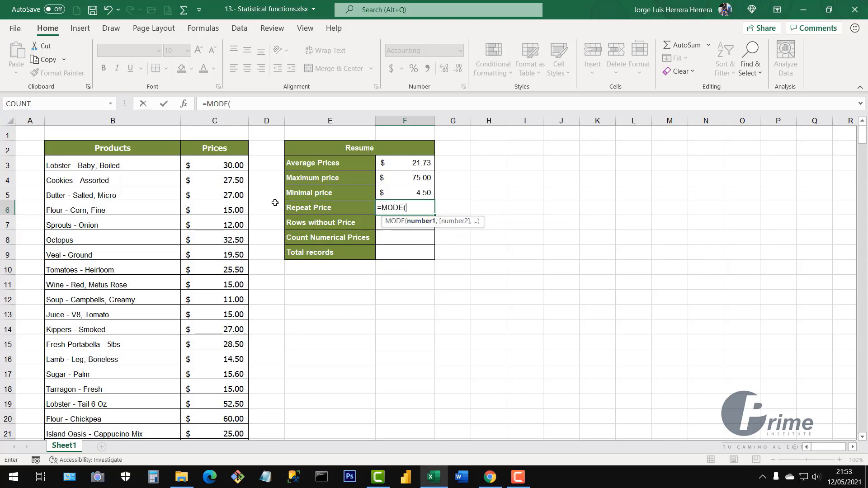
pyautogui.click(221, 166)
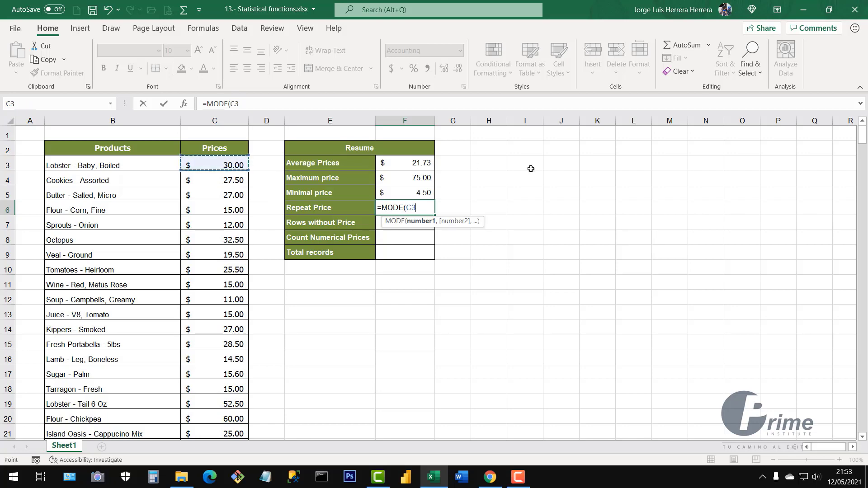
pyautogui.hotkey('ctrl', 'shift', 'Down')
pyautogui.hotkey('shift', 'Down')
pyautogui.hotkey('shift', 'Down')
pyautogui.hotkey('shift', 'Down')
pyautogui.hotkey('shift', 'Down')
pyautogui.hotkey('shift', 'Down')
pyautogui.hotkey('shift', 'Down')
pyautogui.hotkey('shift', 'Down')
pyautogui.hotkey('shift', 'Down')
pyautogui.hotkey('shift', 'Down')
pyautogui.hotkey('shift', 'Down')
pyautogui.hotkey('shift', 'Down')
pyautogui.hotkey('shift', 'Down')
pyautogui.hotkey('shift', 'Down')
pyautogui.hotkey('shift', 'Down')
pyautogui.hotkey('shift', 'Down')
pyautogui.hotkey('shift', 'Down')
pyautogui.hotkey('shift', 'Down')
pyautogui.hotkey('shift', 'Down')
pyautogui.hotkey('shift', 'Down')
pyautogui.hotkey('shift', 'Down')
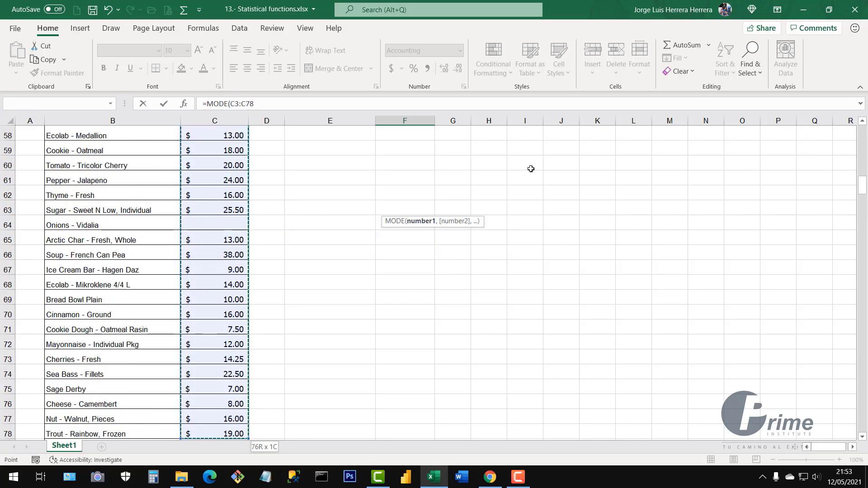
pyautogui.hotkey('shift', 'Down')
pyautogui.hotkey('shift', 'Down')
pyautogui.hotkey('shift', 'Down')
pyautogui.hotkey('shift', 'Down')
pyautogui.hotkey('shift', 'Down')
pyautogui.hotkey('shift', 'Down')
pyautogui.hotkey('shift', 'Down')
pyautogui.hotkey('shift', 'Down')
pyautogui.hotkey('shift', 'Down')
pyautogui.hotkey('shift', 'Down')
pyautogui.hotkey('shift', 'Down')
pyautogui.hotkey('shift', 'Down')
pyautogui.hotkey('shift', 'Down')
pyautogui.hotkey('shift', 'Down')
pyautogui.hotkey('shift', 'Down')
pyautogui.hotkey('shift', 'Down')
pyautogui.hotkey('shift', 'Down')
pyautogui.hotkey('shift', 'Down')
pyautogui.hotkey('shift', 'Down')
pyautogui.hotkey('shift', 'Down')
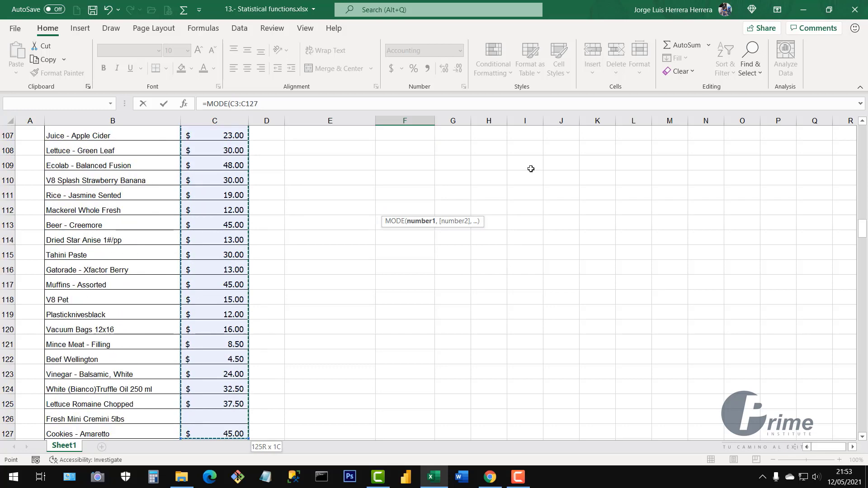
pyautogui.hotkey('shift', 'Down')
pyautogui.hotkey('shift', 'Down')
pyautogui.hotkey('shift', 'Down')
pyautogui.hotkey('shift', 'Down')
pyautogui.hotkey('shift', 'Down')
pyautogui.hotkey('shift', 'Down')
pyautogui.hotkey('shift', 'Down')
pyautogui.hotkey('shift', 'Down')
pyautogui.hotkey('shift', 'Down')
pyautogui.hotkey('shift', 'Down')
pyautogui.hotkey('shift', 'Down')
pyautogui.hotkey('shift', 'Down')
pyautogui.hotkey('shift', 'Down')
pyautogui.hotkey('shift', 'Down')
pyautogui.hotkey('shift', 'Down')
pyautogui.hotkey('shift', 'Down')
pyautogui.hotkey('shift', 'Down')
pyautogui.hotkey('shift', 'Down')
pyautogui.hotkey('shift', 'Down')
pyautogui.hotkey('shift', 'Down')
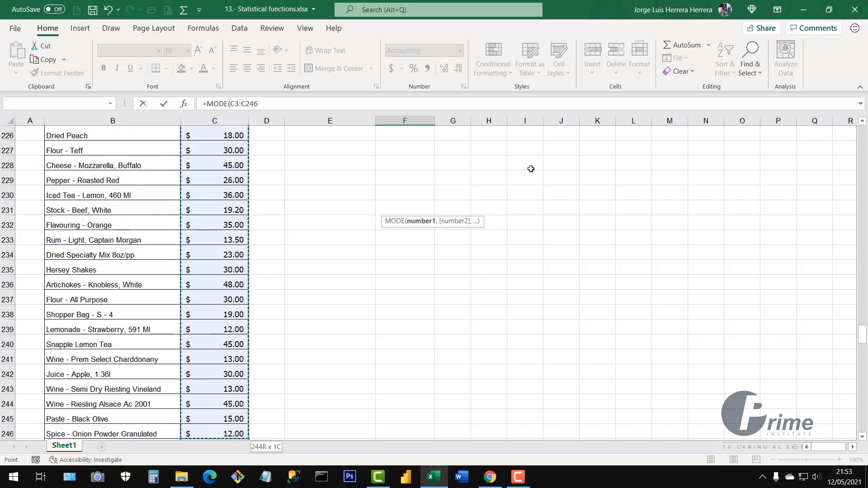
pyautogui.hotkey('shift', 'Down')
pyautogui.hotkey('shift', 'Down')
pyautogui.hotkey('shift', 'Down')
pyautogui.hotkey('shift', 'Down')
pyautogui.hotkey('shift', 'Down')
pyautogui.hotkey('shift', 'Down')
pyautogui.hotkey('shift', 'Down')
pyautogui.hotkey('shift', 'Down')
pyautogui.hotkey('shift', 'Down')
pyautogui.hotkey('shift', 'Down')
pyautogui.hotkey('shift', 'Down')
pyautogui.hotkey('shift', 'Down')
pyautogui.hotkey('shift', 'Down')
pyautogui.hotkey('shift', 'Down')
pyautogui.hotkey('shift', 'Down')
pyautogui.hotkey('shift', 'Down')
pyautogui.hotkey('shift', 'Down')
pyautogui.hotkey('shift', 'Down')
pyautogui.hotkey('shift', 'Down')
pyautogui.hotkey('shift', 'Down')
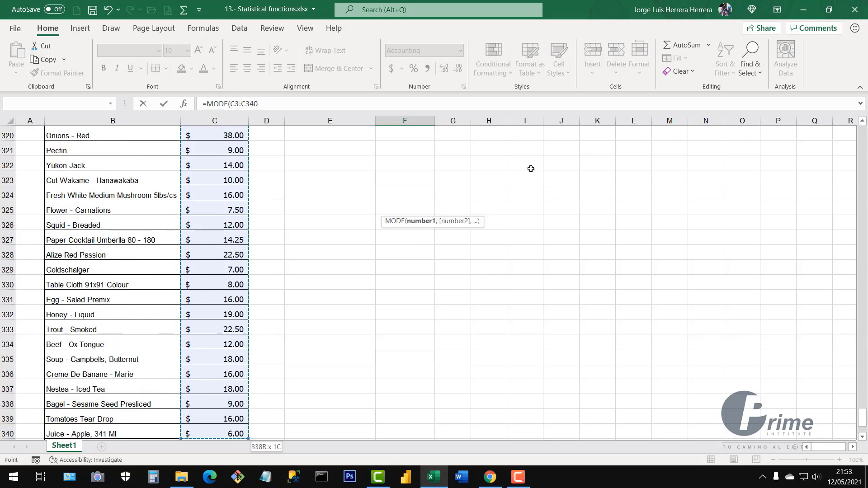
pyautogui.hotkey('ctrl', 'shift', 'Down')
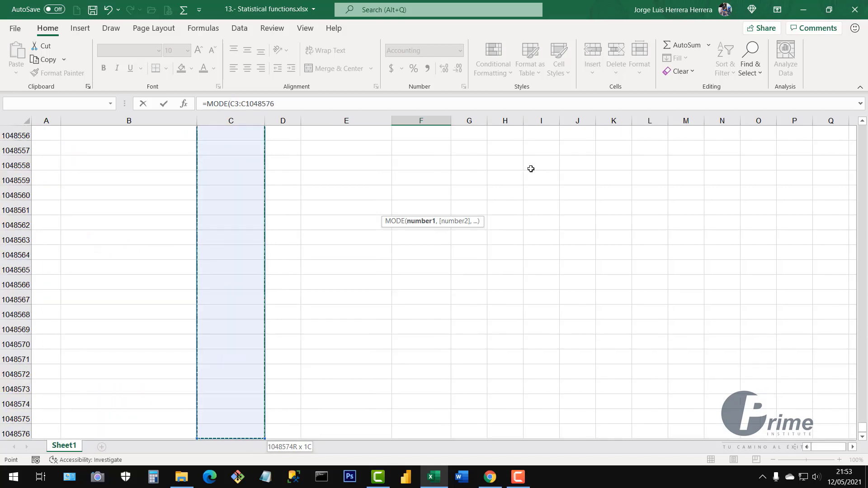
pyautogui.hotkey('ctrl', 'shift', 'Up')
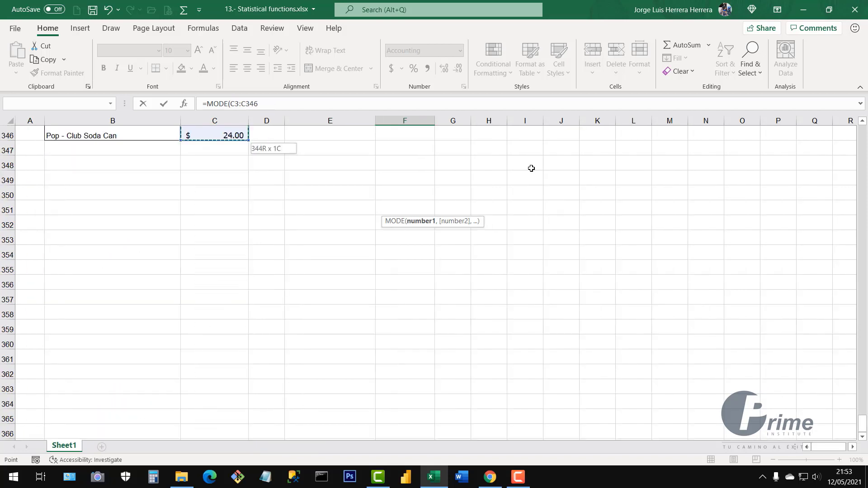
pyautogui.scroll(3, 324, 157)
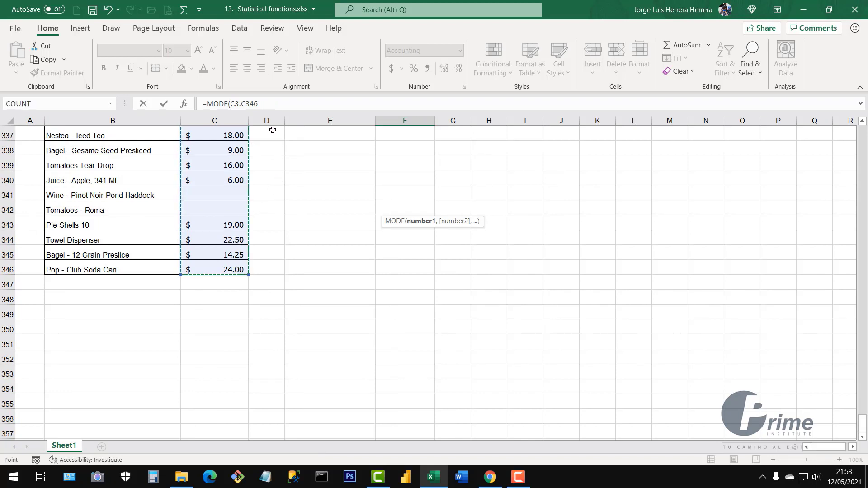
pyautogui.press('Escape')
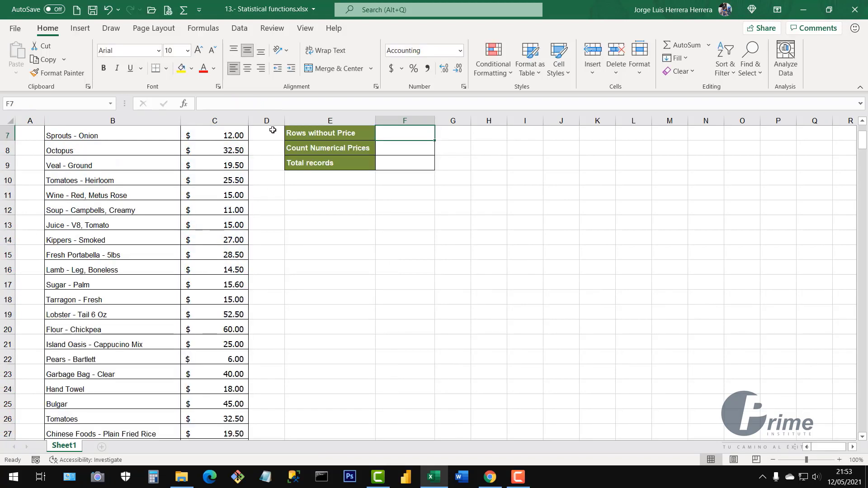
pyautogui.scroll(2, 309, 180)
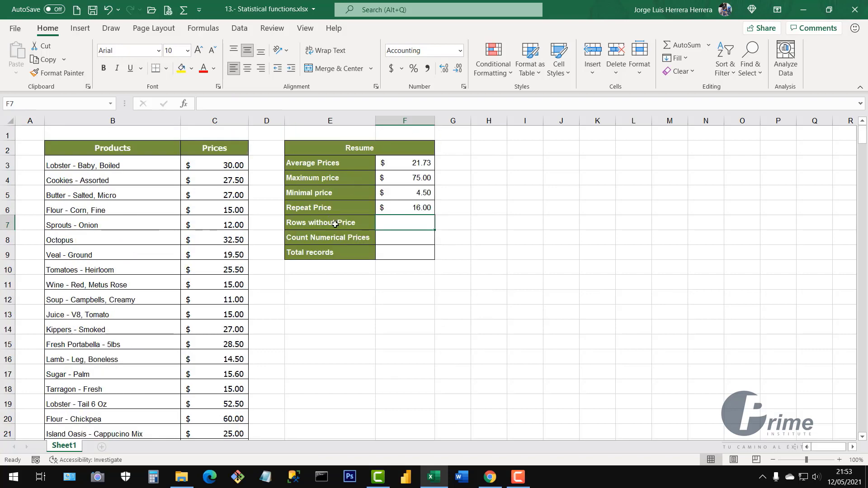
# Step: Compare the Repeat Price result with the first entries of the Products and Prices columns
pyautogui.click(412, 207)
pyautogui.moveTo(230, 167); pyautogui.dragTo(226, 331)
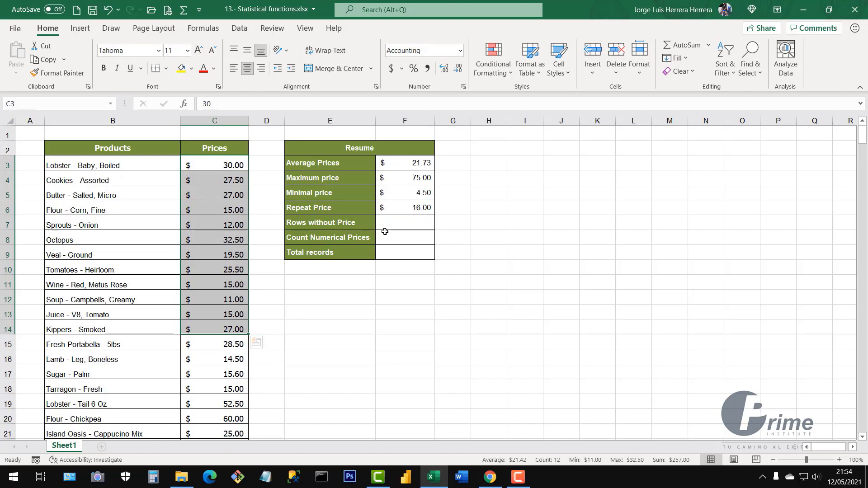
pyautogui.click(406, 210)
pyautogui.click(162, 210)
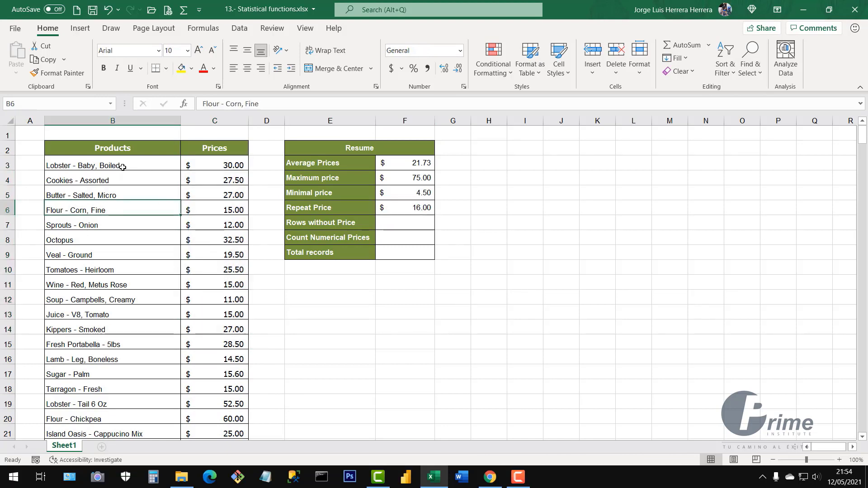
pyautogui.click(202, 195)
pyautogui.click(171, 212)
pyautogui.click(197, 222)
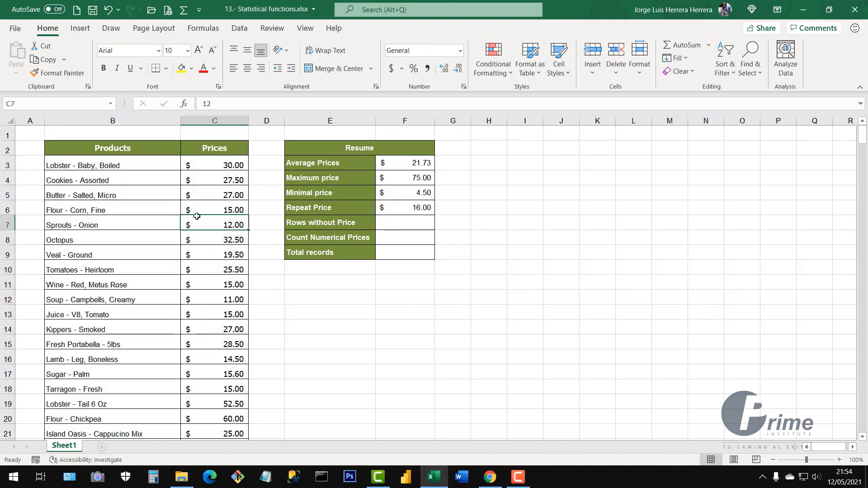
pyautogui.click(145, 208)
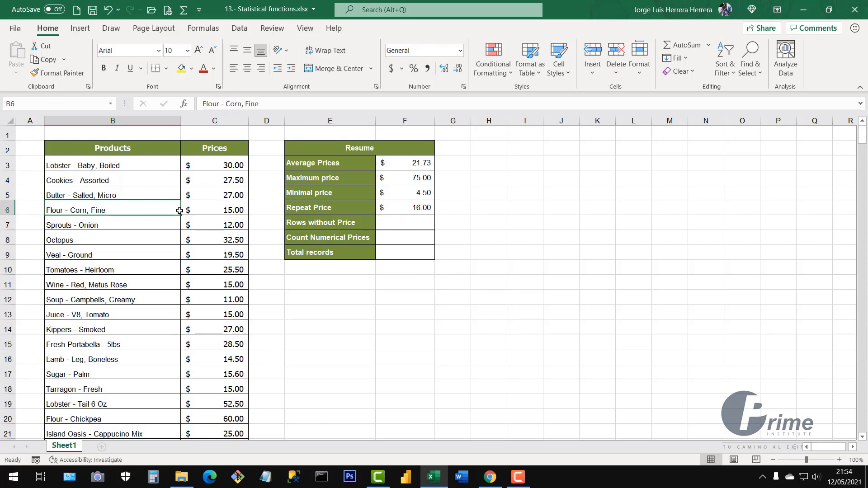
# Step: Turn on filters for the Products and Prices table and filter the Prices column with the search value 16
pyautogui.hotkey('ctrl', 'shift', 'l')
pyautogui.click(243, 150)
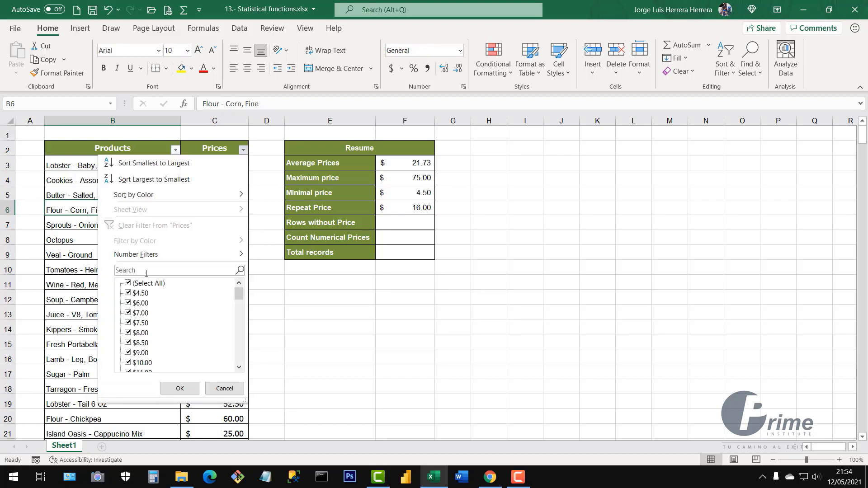
pyautogui.write('16')
pyautogui.click(190, 391)
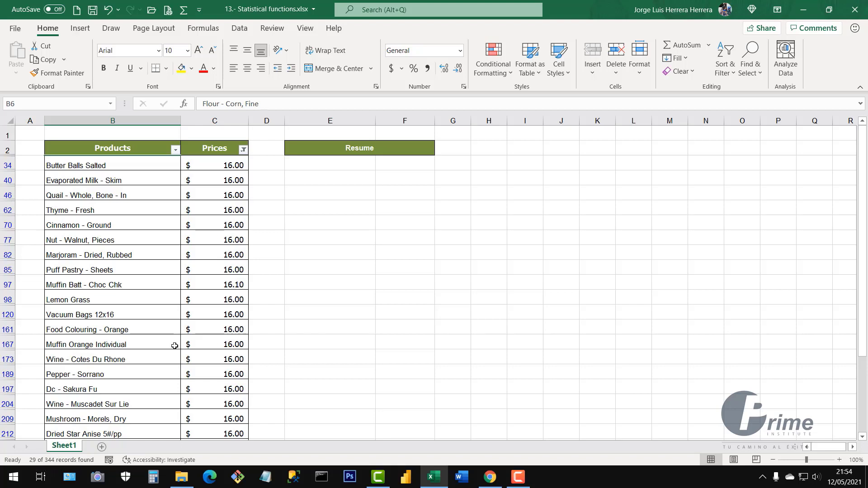
# Step: Review the filtered prices, and reselect all values in the Prices filter to show every product row
pyautogui.moveTo(229, 169); pyautogui.dragTo(213, 403)
pyautogui.scroll(-3, 219, 395)
pyautogui.scroll(3, 220, 395)
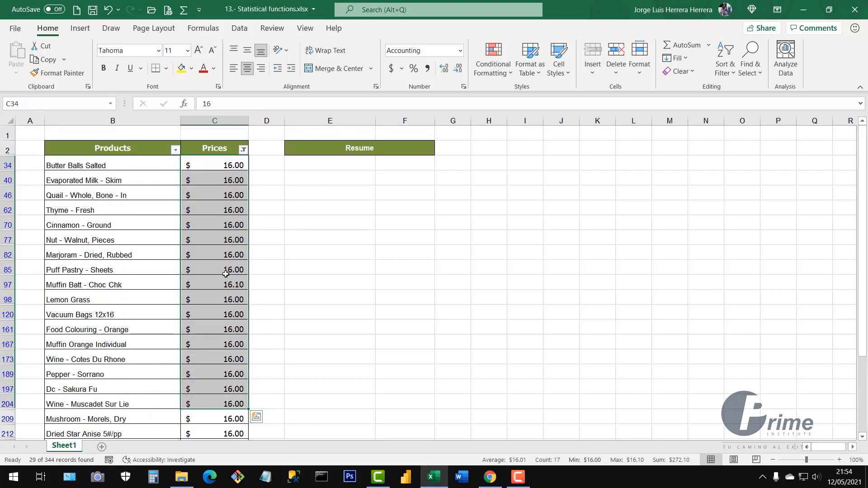
pyautogui.click(220, 249)
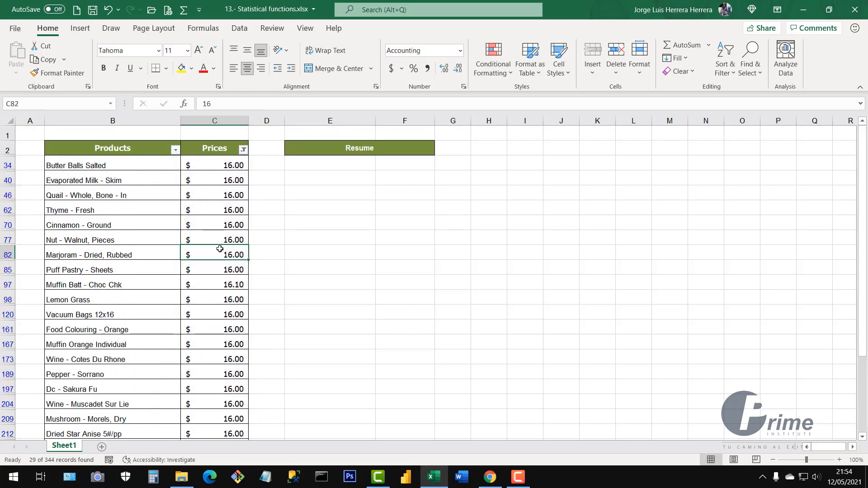
pyautogui.click(244, 151)
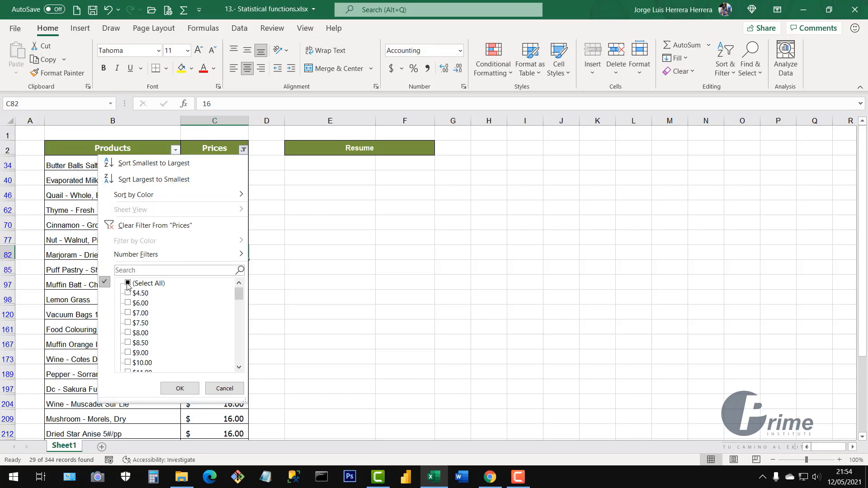
pyautogui.click(176, 386)
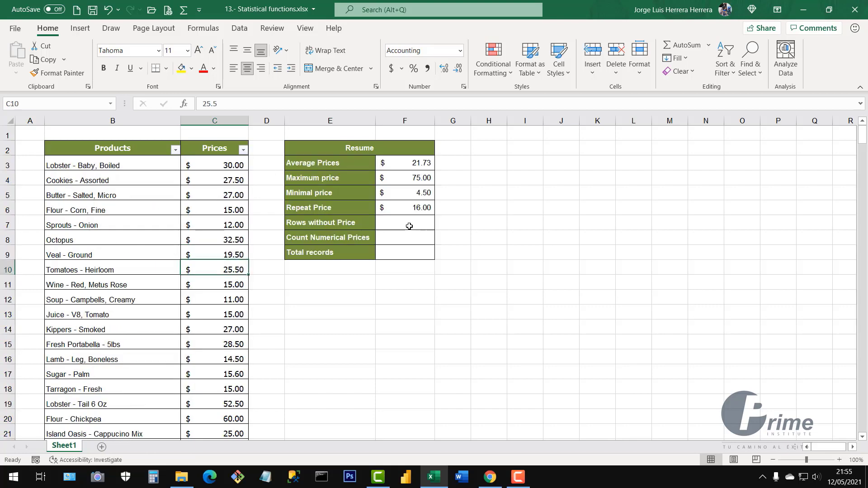
# Step: Examine the Prices column for products with empty price cells, relevant to the Rows without Price entry
pyautogui.click(389, 218)
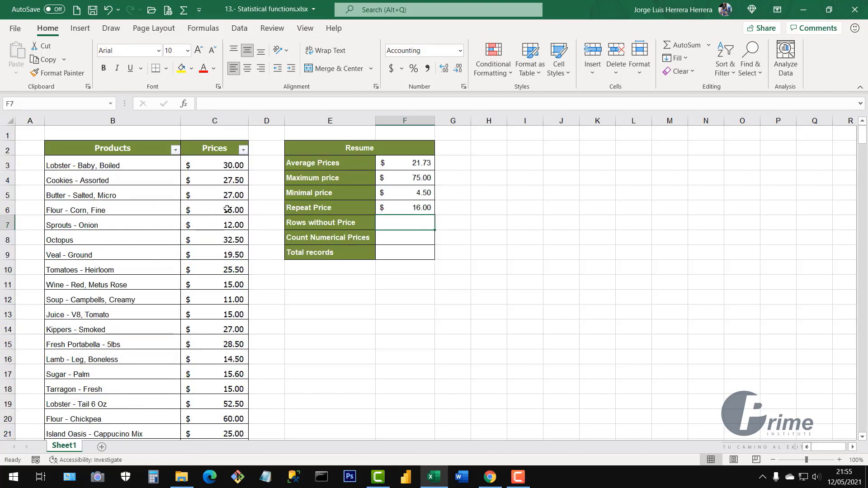
pyautogui.scroll(-12, 233, 226)
pyautogui.scroll(-1, 243, 304)
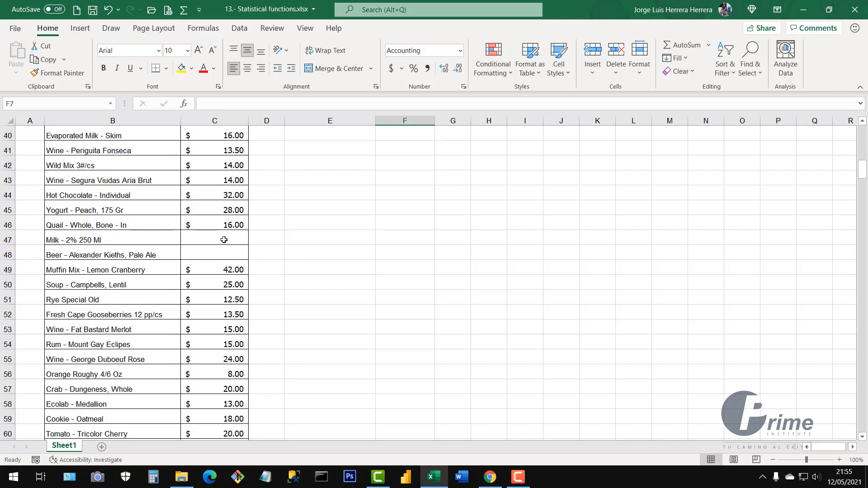
pyautogui.moveTo(226, 240); pyautogui.dragTo(226, 255)
pyautogui.scroll(-17, 217, 332)
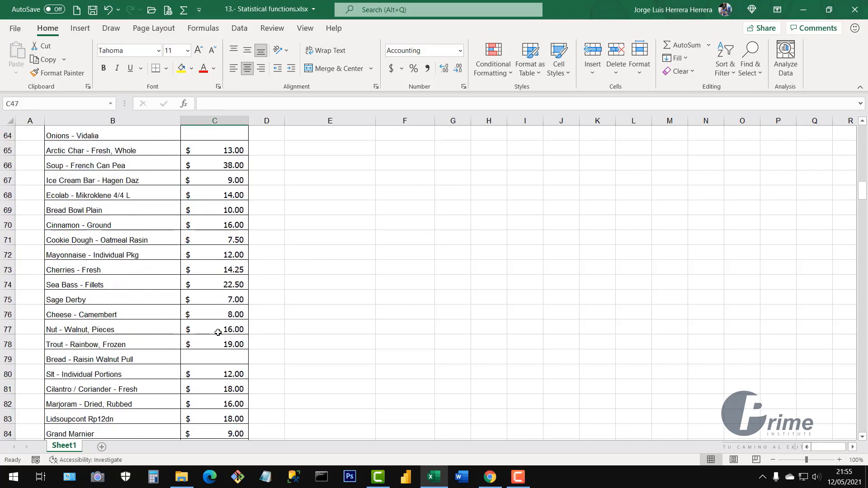
pyautogui.scroll(-11, 218, 332)
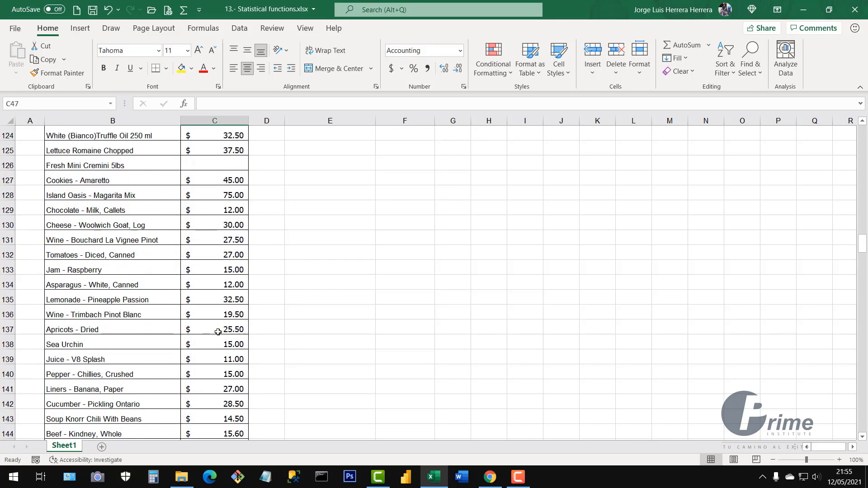
pyautogui.scroll(20, 218, 332)
pyautogui.scroll(12, 218, 331)
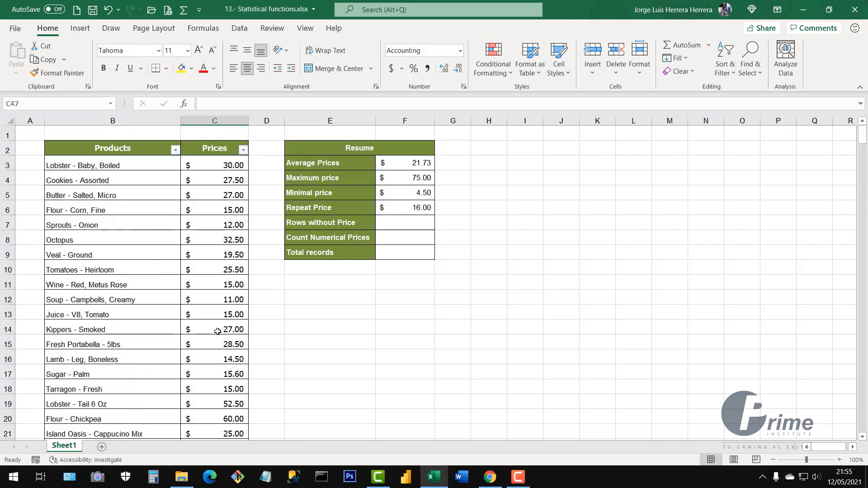
# Step: Enter a COUNTBLANK formula over C3:C346 in the Rows without Price cell of the Resume table
pyautogui.click(401, 226)
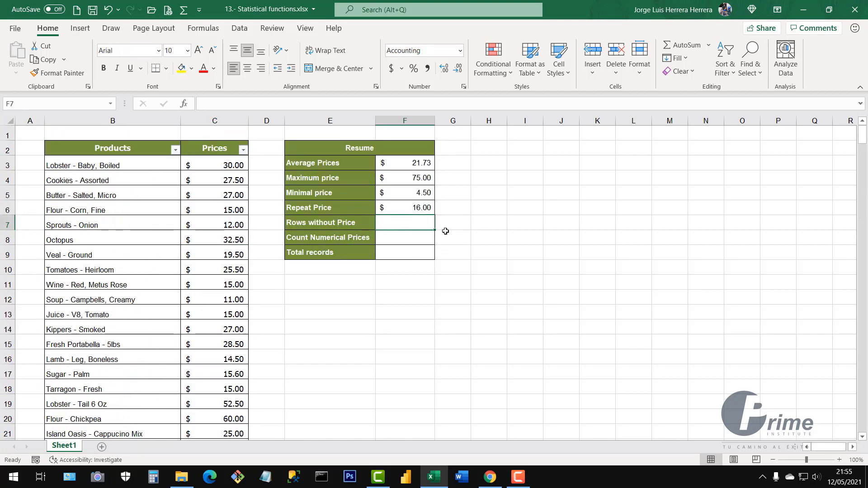
pyautogui.write('=')
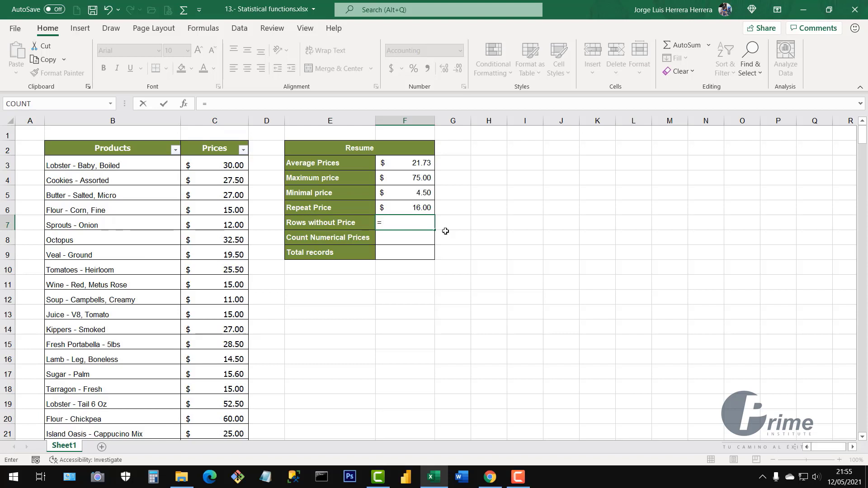
pyautogui.write('coun')
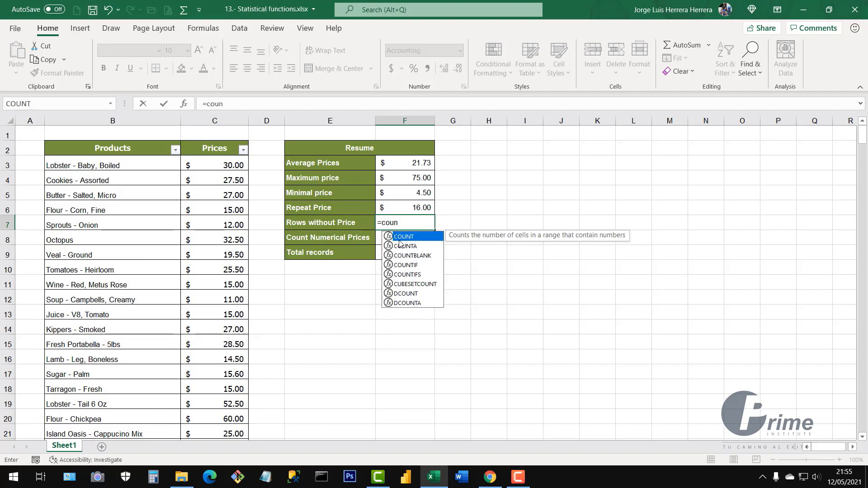
pyautogui.doubleClick(420, 255)
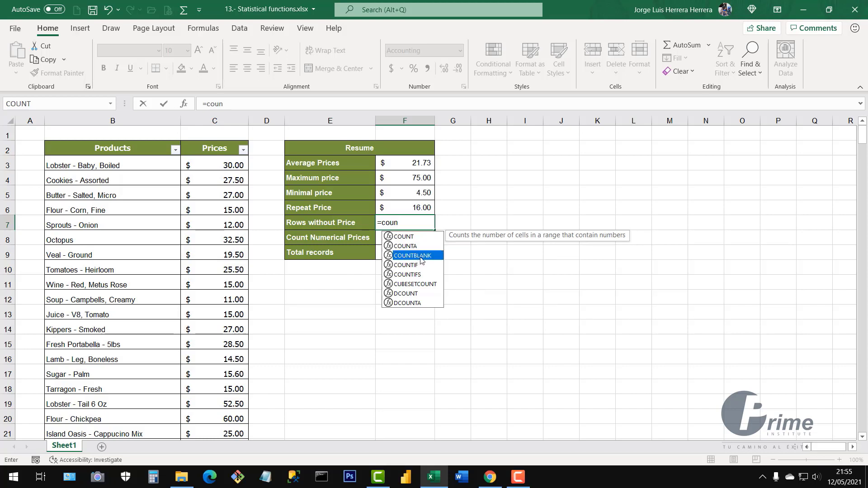
pyautogui.click(234, 167)
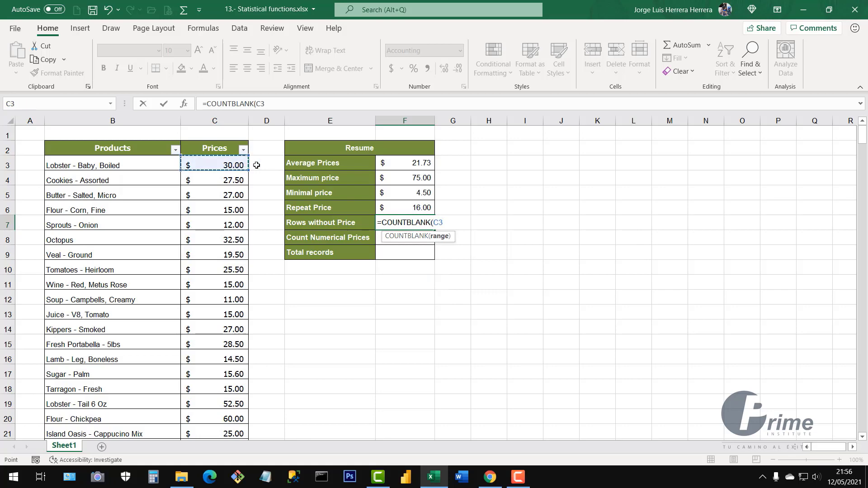
pyautogui.hotkey('ctrl', 'shift', 'Down')
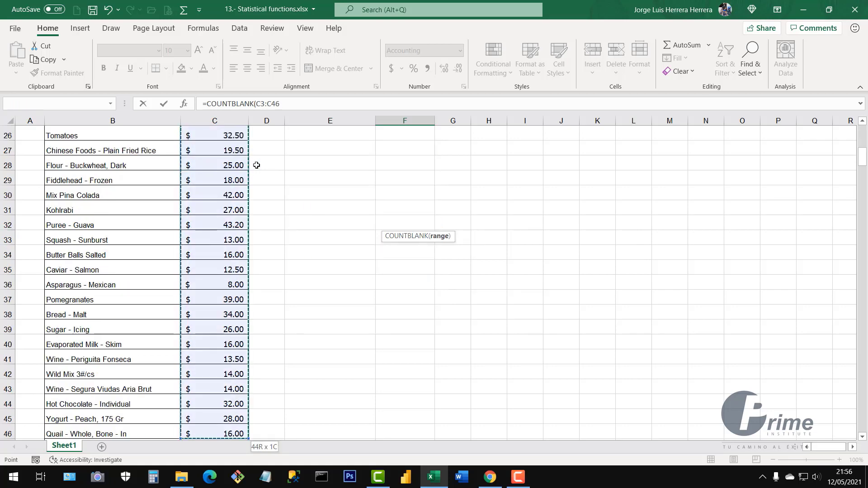
pyautogui.hotkey('shift', 'Down')
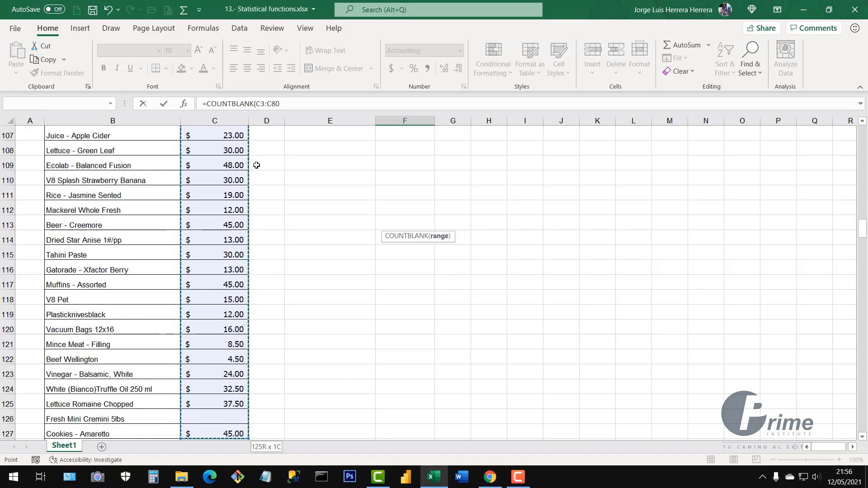
pyautogui.hotkey('ctrl', 'shift', 'Down')
pyautogui.hotkey('ctrl', 'shift', 'Up')
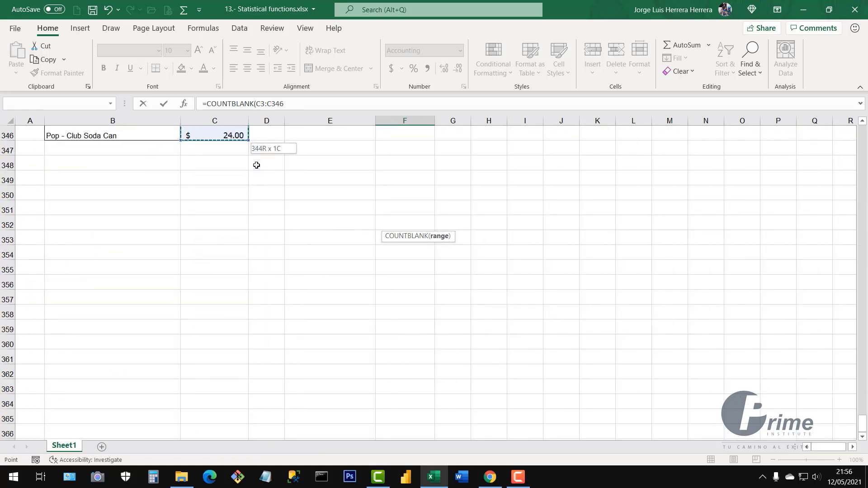
pyautogui.press('Return')
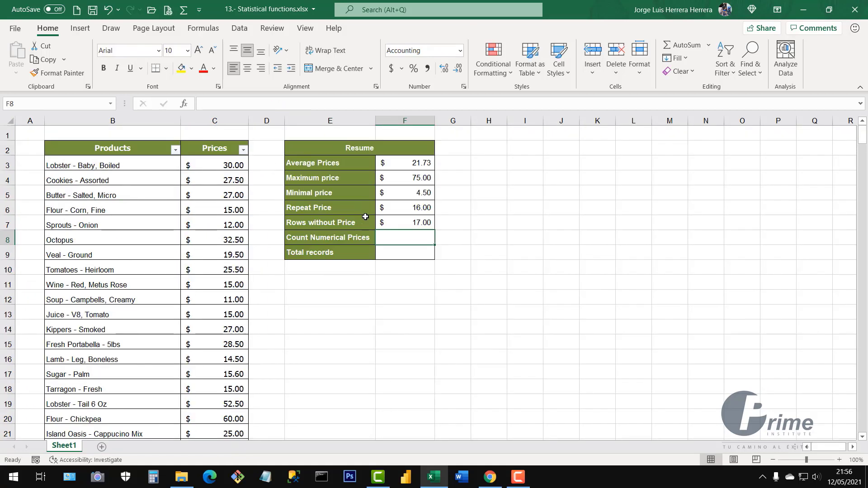
# Step: Set the value cells from Repeat Price to Total records to General number format and centre them
pyautogui.click(418, 222)
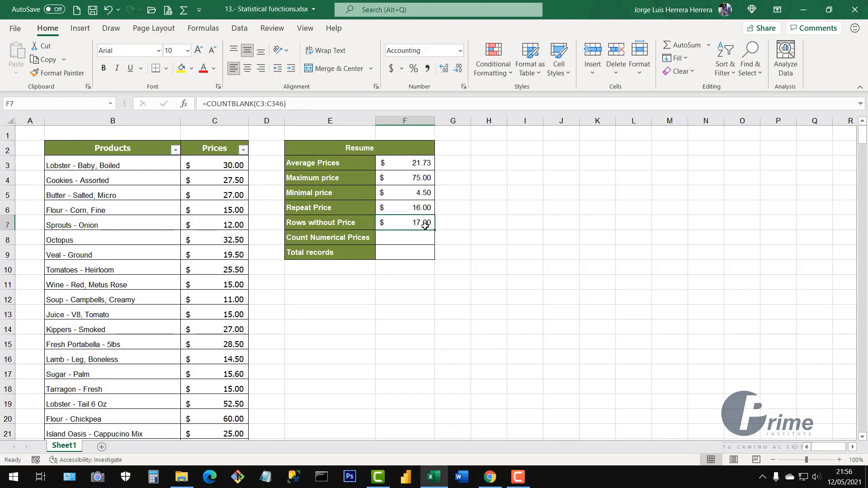
pyautogui.click(404, 180)
pyautogui.moveTo(404, 179); pyautogui.dragTo(406, 227)
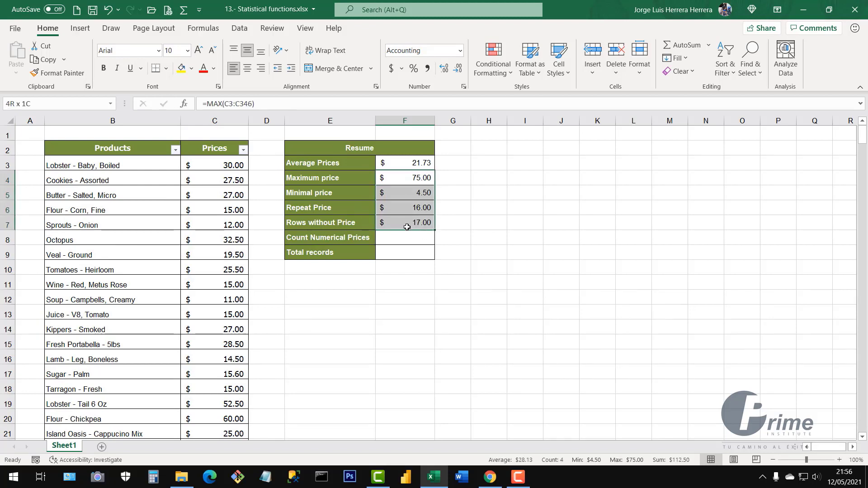
pyautogui.click(399, 212)
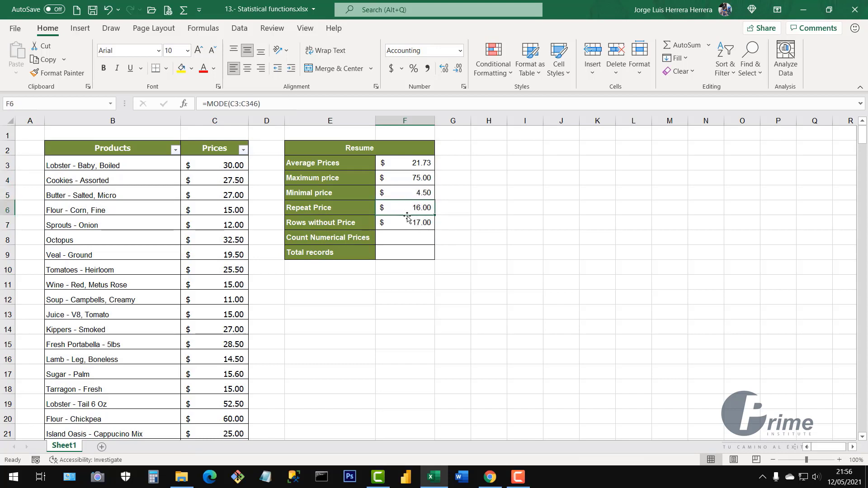
pyautogui.moveTo(404, 207); pyautogui.dragTo(408, 253)
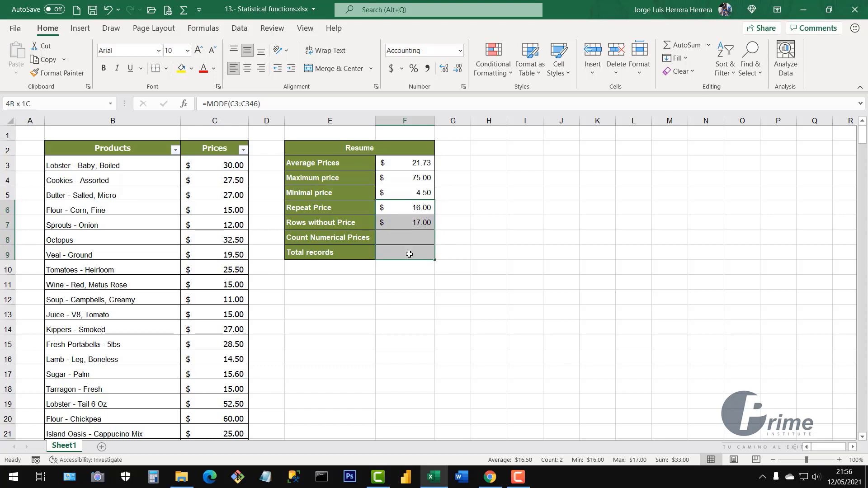
pyautogui.click(460, 54)
pyautogui.click(432, 74)
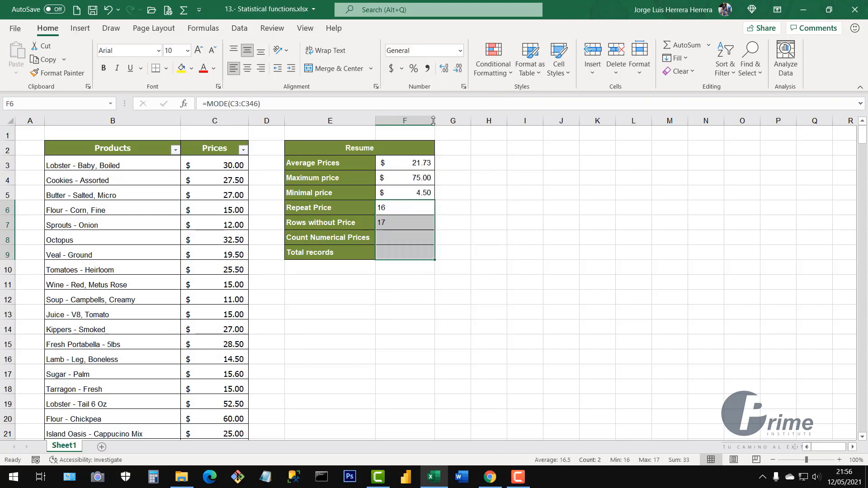
pyautogui.click(247, 68)
# Step: Review the Resume formulas from Average Prices to Rows without Price, the empty count cells, and the first values in the Prices column
pyautogui.moveTo(415, 166); pyautogui.dragTo(417, 194)
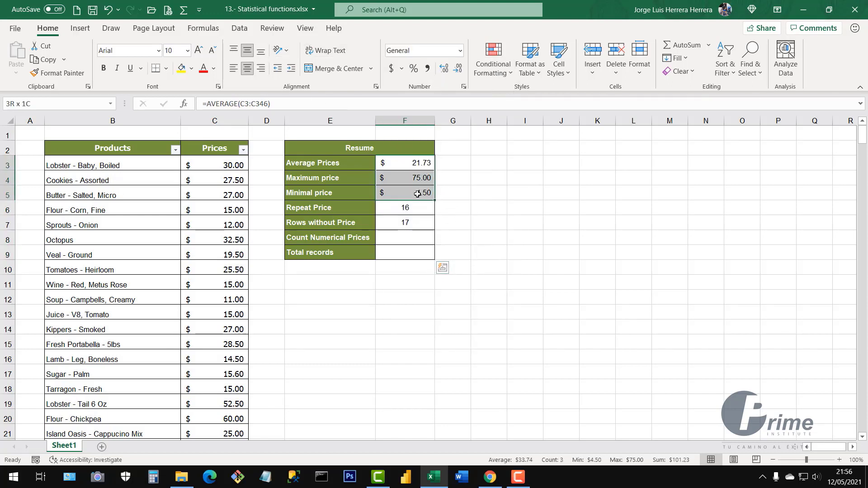
pyautogui.click(403, 163)
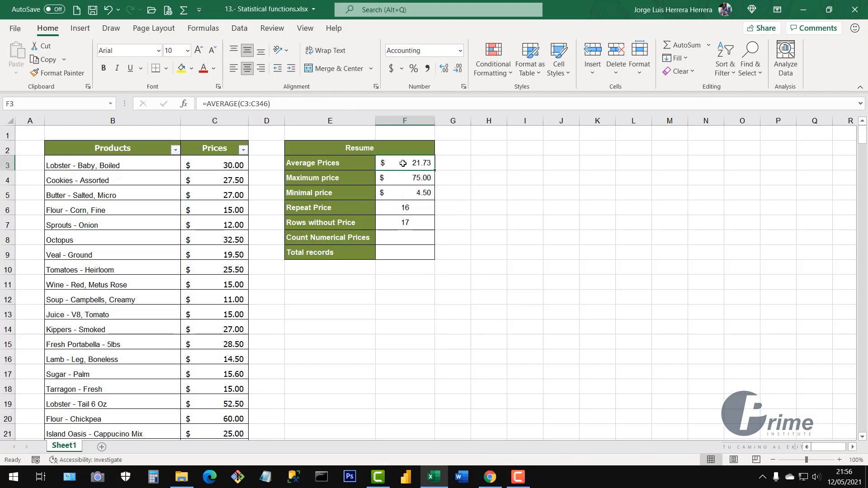
pyautogui.click(401, 178)
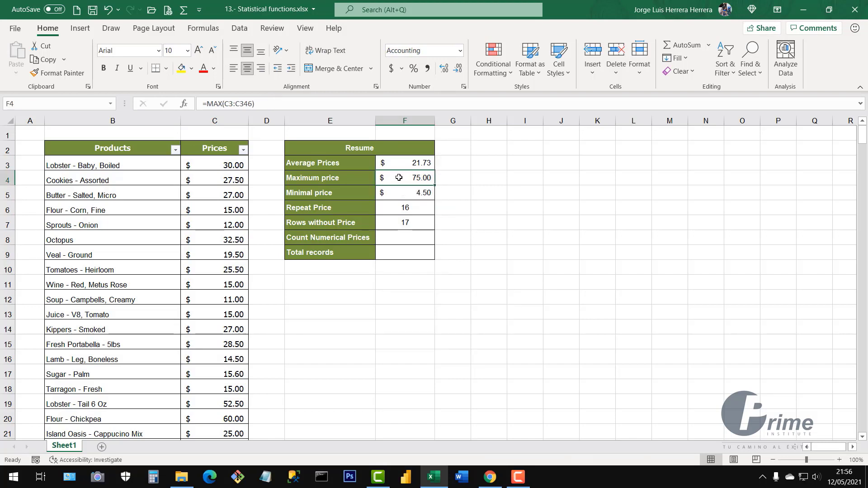
pyautogui.click(405, 193)
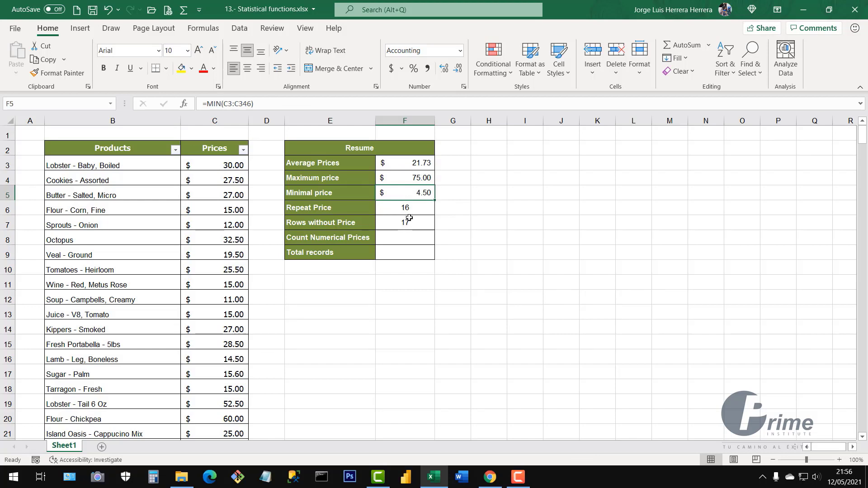
pyautogui.moveTo(411, 209); pyautogui.dragTo(412, 258)
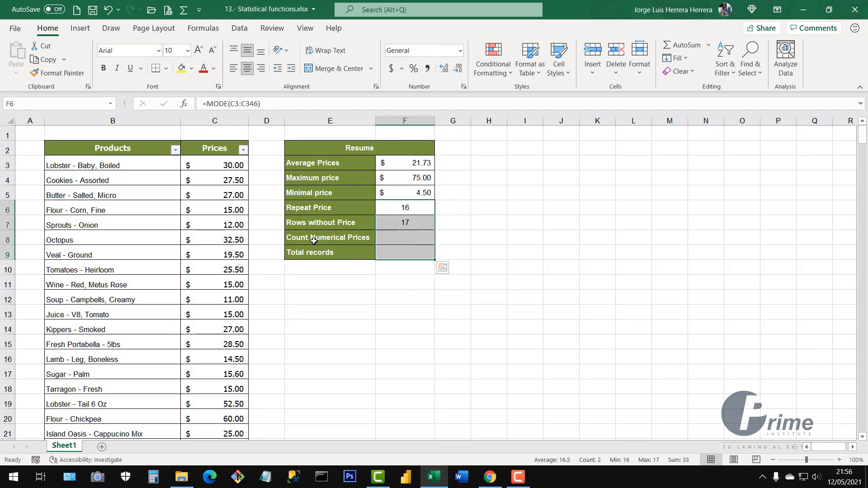
pyautogui.click(401, 239)
pyautogui.moveTo(230, 170); pyautogui.dragTo(228, 328)
pyautogui.click(408, 242)
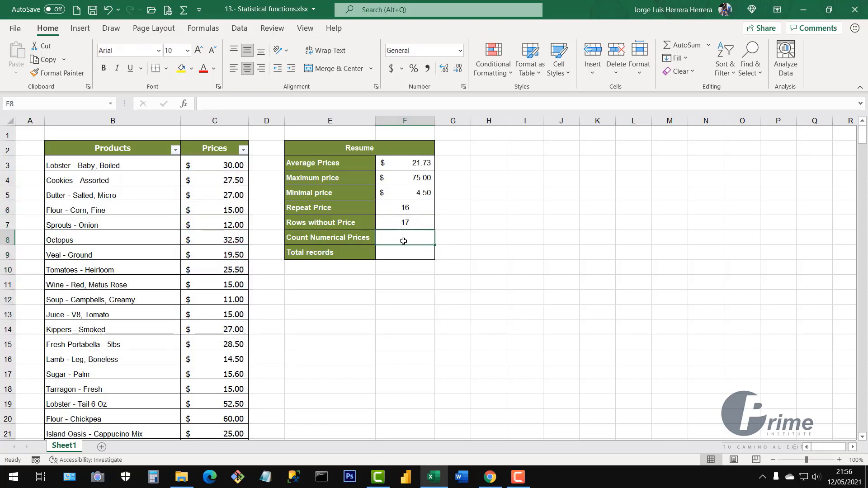
pyautogui.click(404, 222)
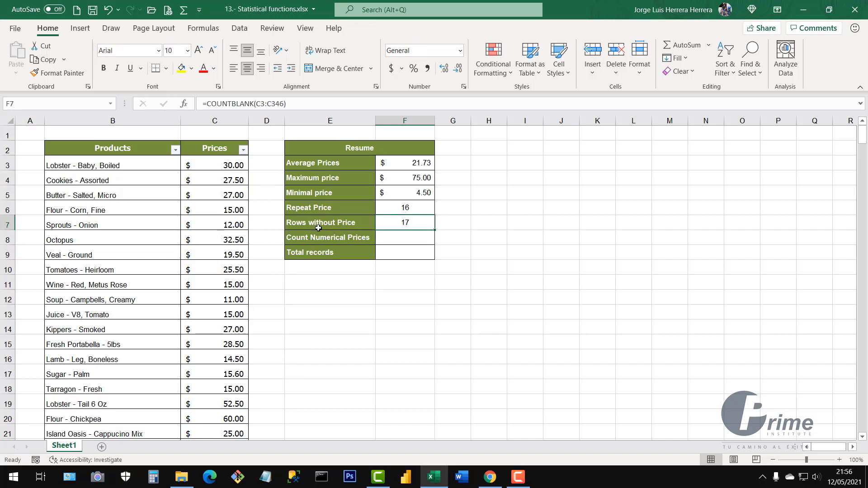
pyautogui.moveTo(224, 365); pyautogui.dragTo(213, 331)
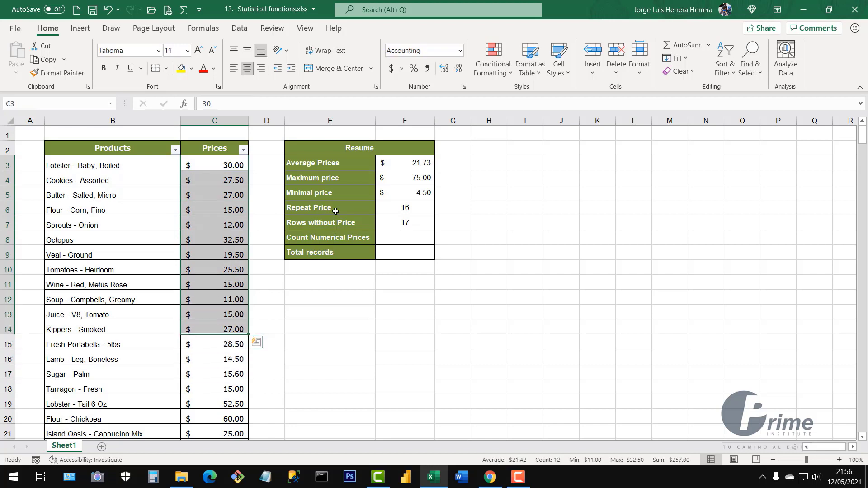
# Step: Clear the first four prices to test the Rows without Price count, and undo the deletion
pyautogui.click(233, 242)
pyautogui.moveTo(235, 170); pyautogui.dragTo(235, 210)
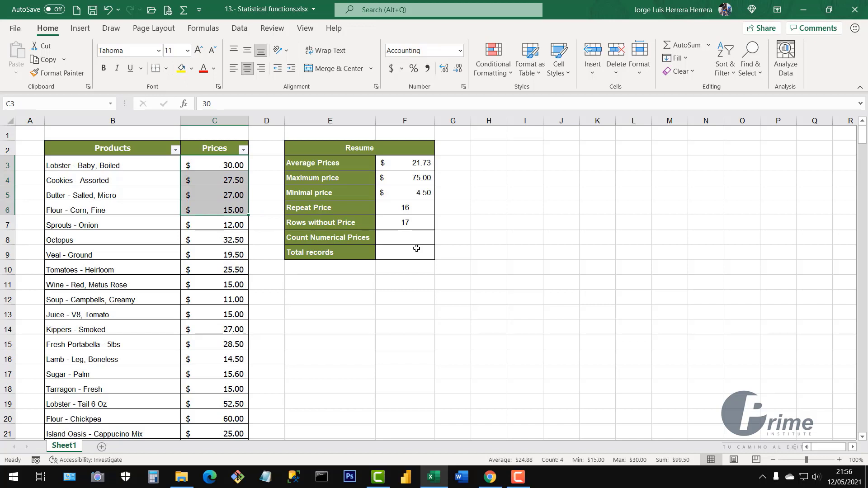
pyautogui.press('Delete')
pyautogui.click(418, 226)
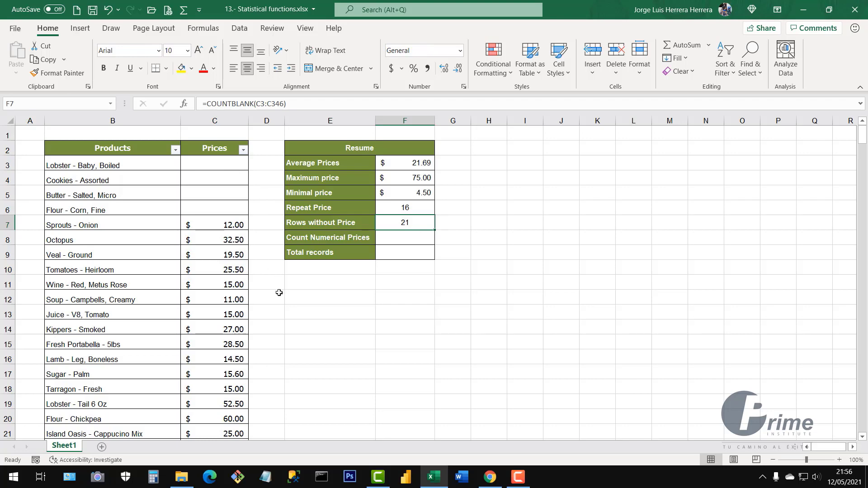
pyautogui.hotkey('ctrl', 'z')
pyautogui.scroll(-4, 219, 267)
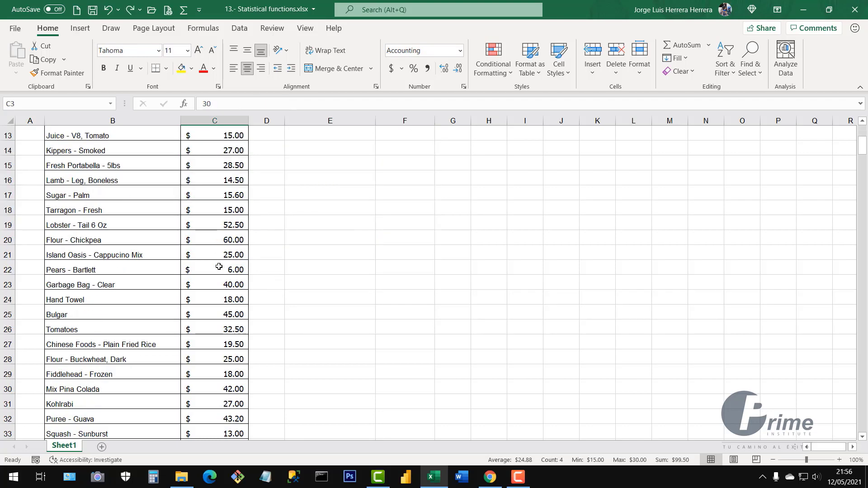
pyautogui.scroll(4, 218, 266)
pyautogui.click(225, 247)
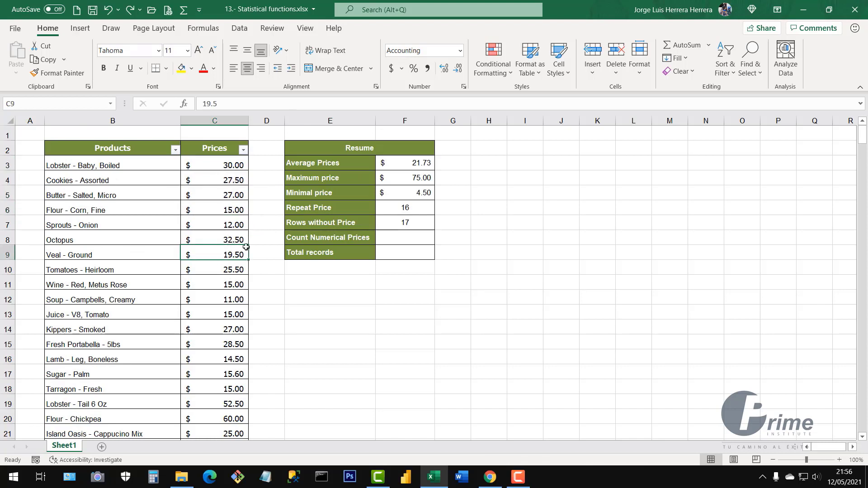
# Step: Enter the formula =COUNT(C3:C346) in the Count Numerical Prices cell
pyautogui.click(401, 238)
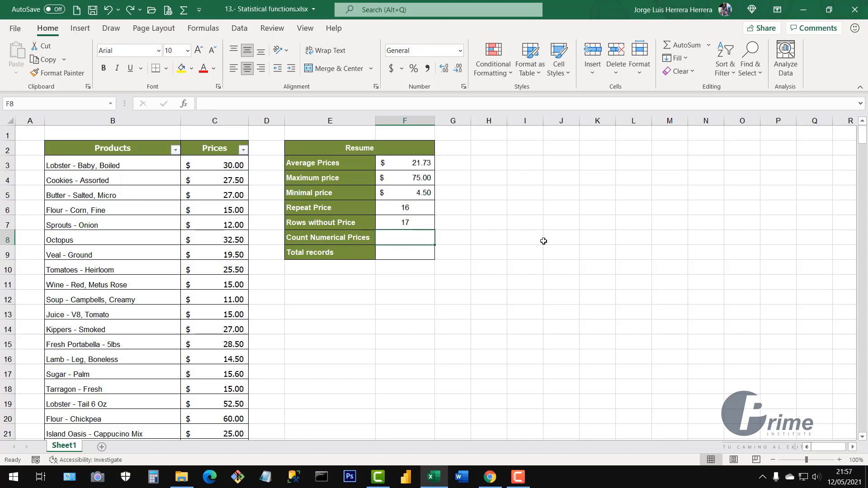
pyautogui.write('=coun')
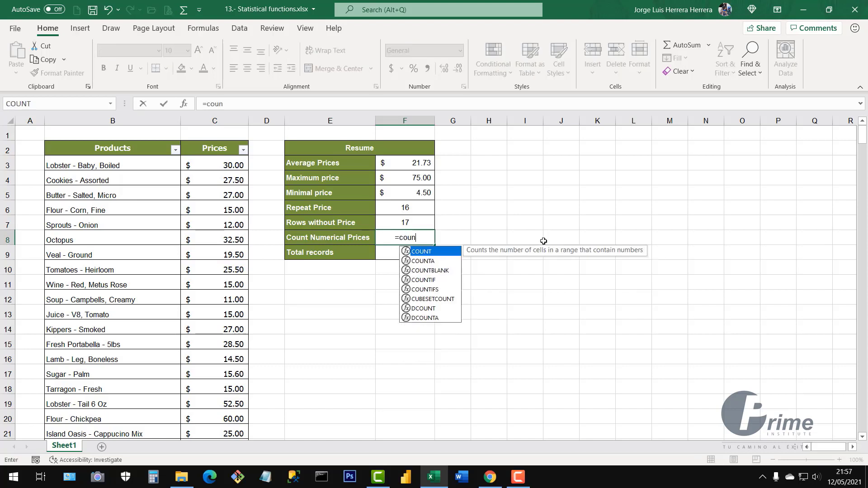
pyautogui.doubleClick(425, 256)
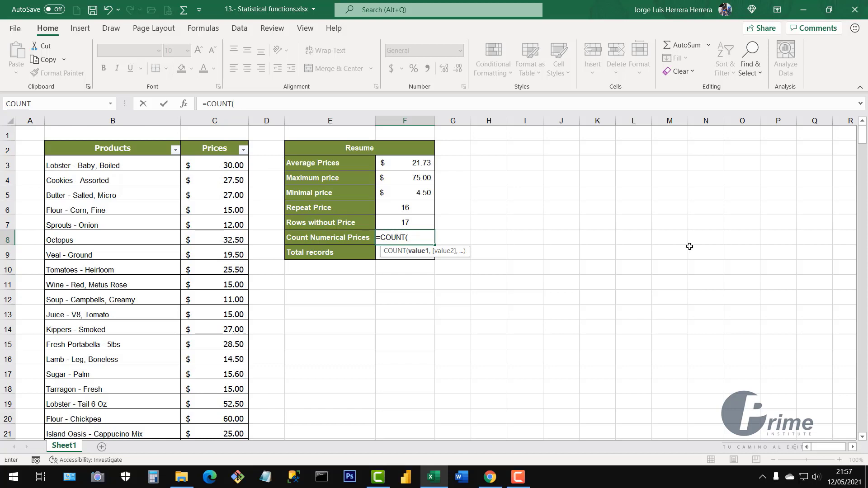
pyautogui.write('c')
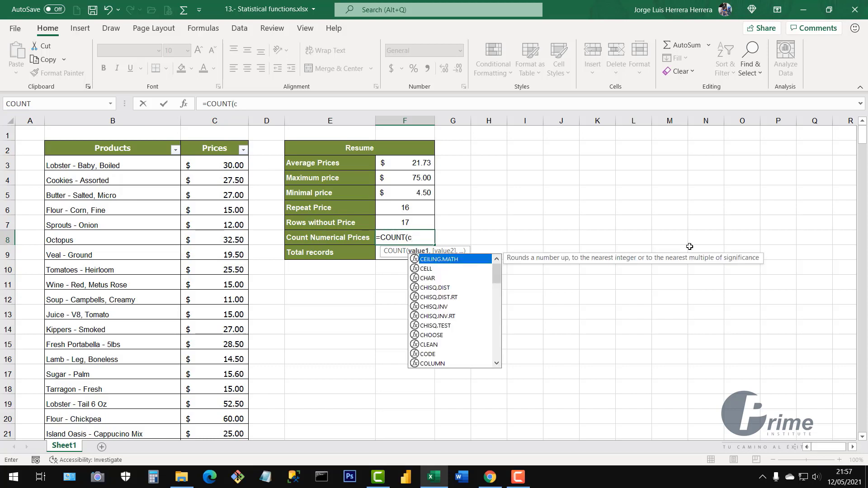
pyautogui.press('BackSpace')
pyautogui.write('C3')
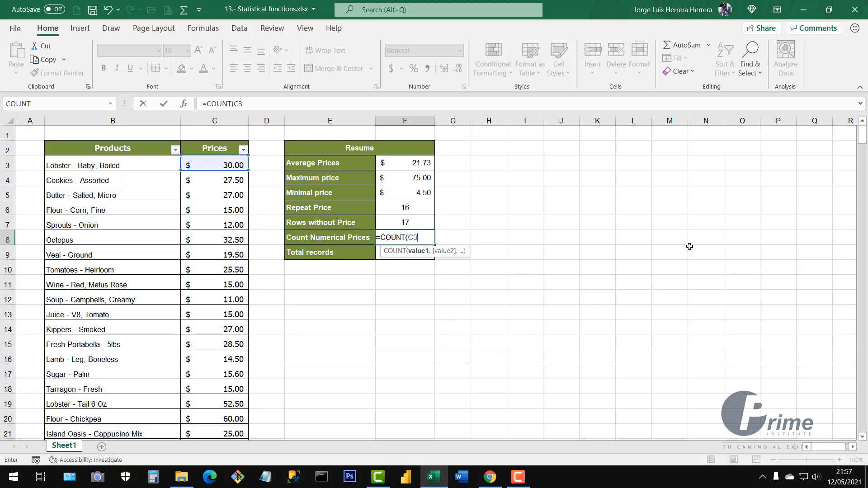
pyautogui.write(':C346')
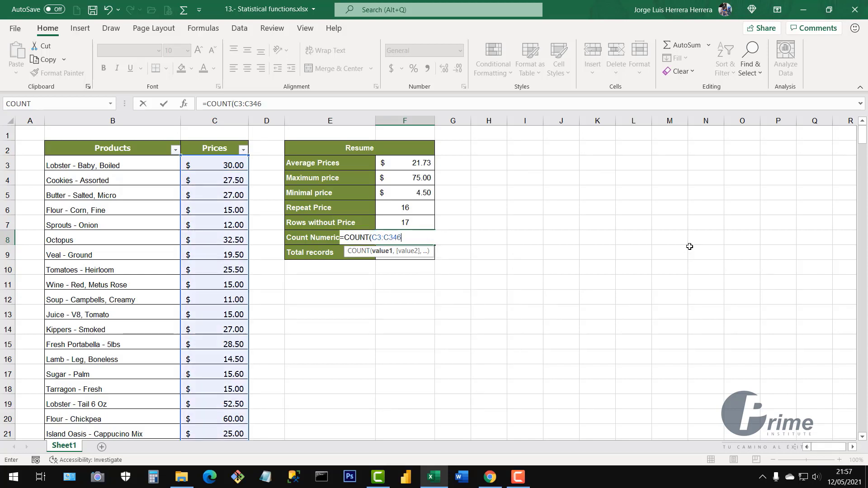
pyautogui.write(')')
pyautogui.press('Return')
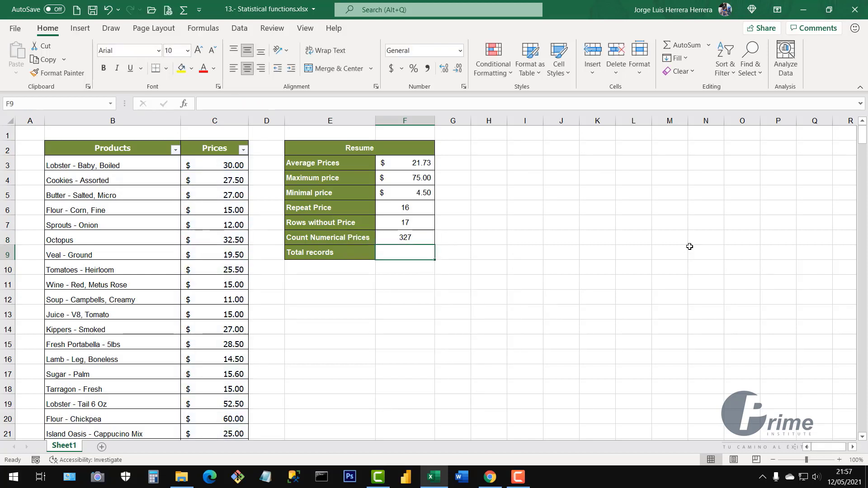
# Step: Check the Count Numerical Prices formula against the Prices column, from the first prices down to the last product row
pyautogui.click(420, 234)
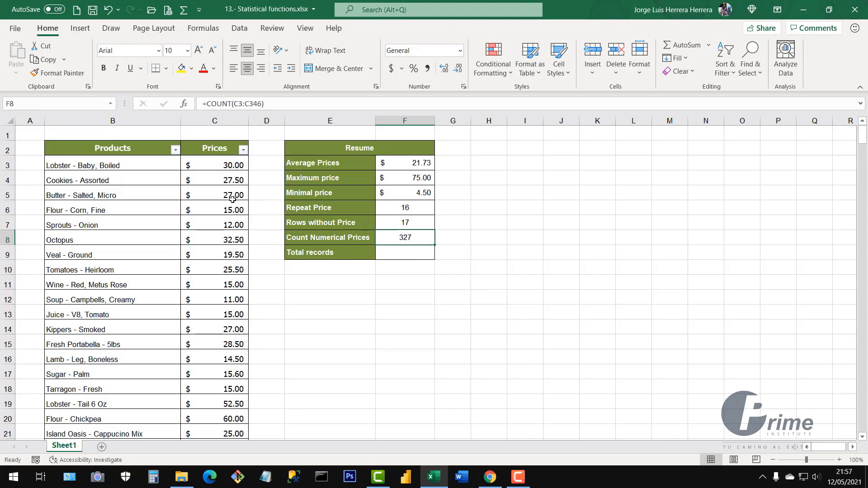
pyautogui.moveTo(221, 166); pyautogui.dragTo(215, 323)
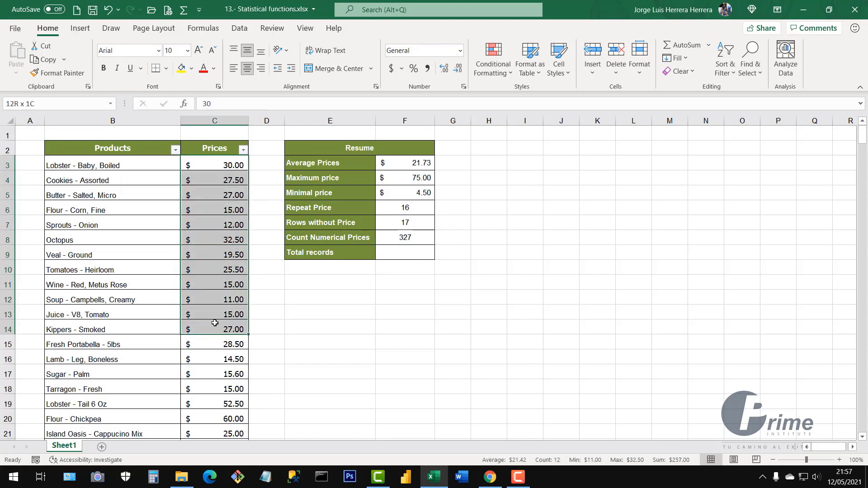
pyautogui.click(223, 214)
pyautogui.click(224, 230)
pyautogui.click(143, 226)
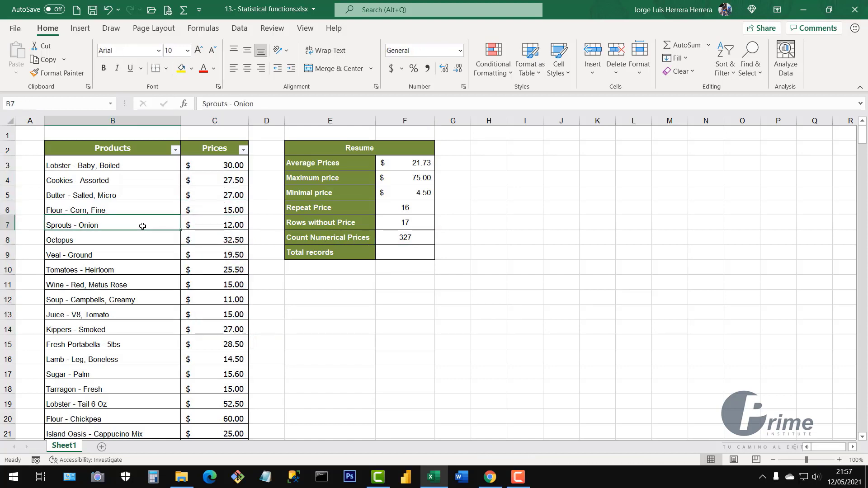
pyautogui.hotkey('ctrl', 'Down')
pyautogui.scroll(-3, 143, 226)
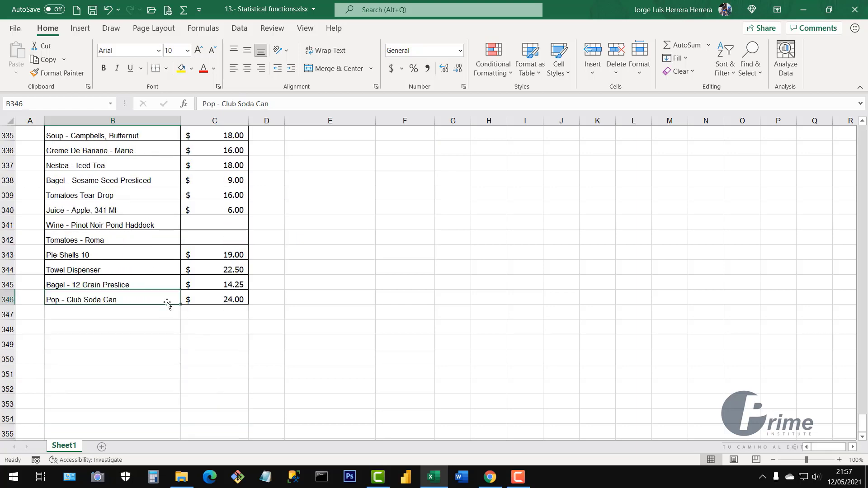
pyautogui.click(220, 300)
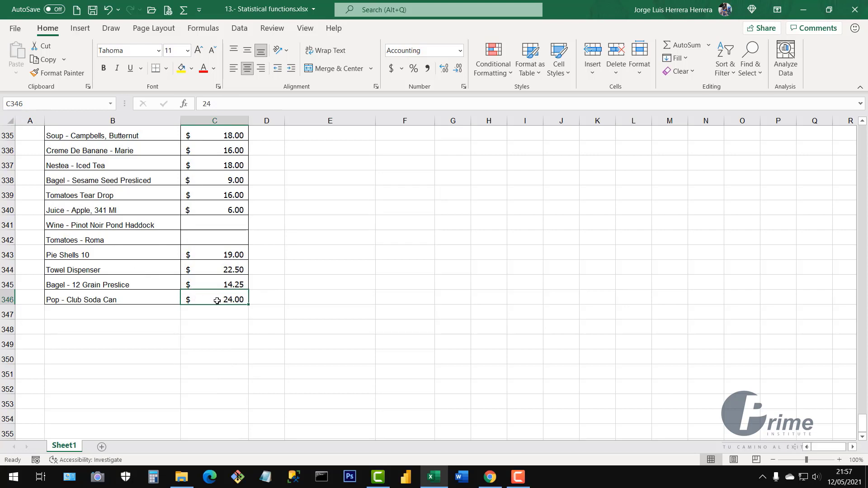
pyautogui.moveTo(217, 301); pyautogui.dragTo(231, 1)
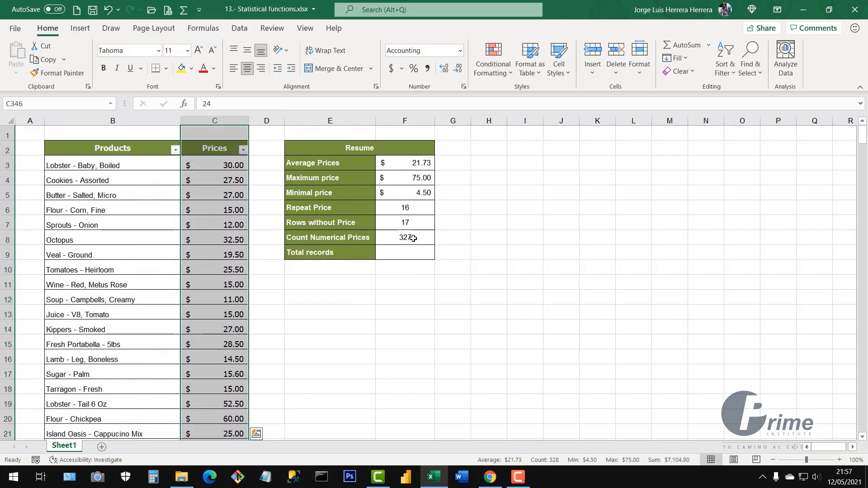
# Step: Compare the Rows without Price and Count Numerical Prices cells and their formulas in the Resume table
pyautogui.click(413, 238)
pyautogui.click(413, 224)
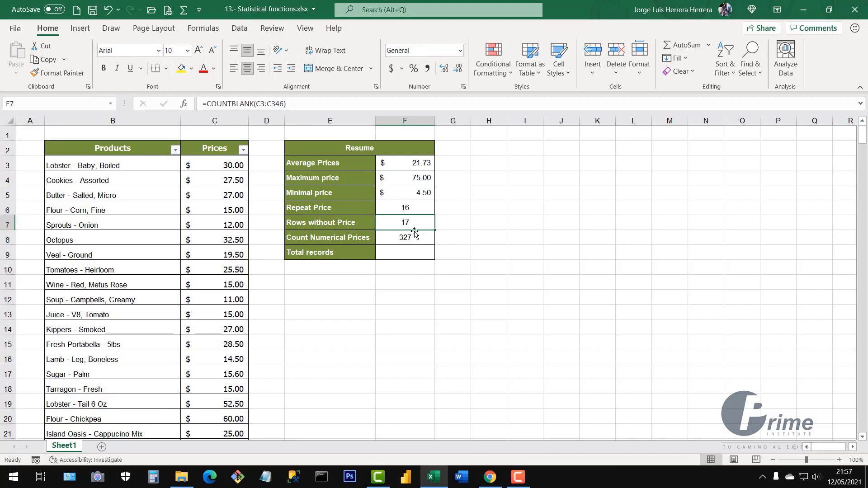
pyautogui.click(413, 242)
pyautogui.click(414, 226)
pyautogui.click(414, 236)
pyautogui.click(415, 223)
pyautogui.click(417, 235)
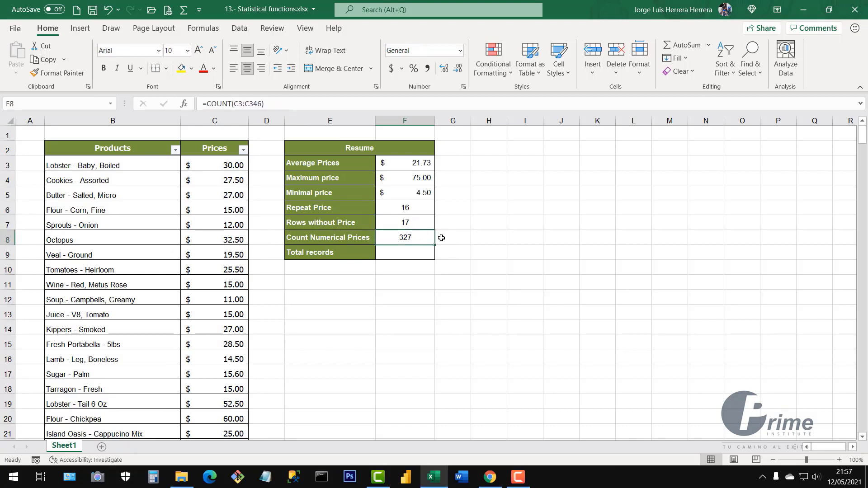
pyautogui.click(412, 225)
pyautogui.click(416, 242)
# Step: Enter the formula =COUNTA(B3:B346) in the Total records cell to count all the products
pyautogui.click(390, 256)
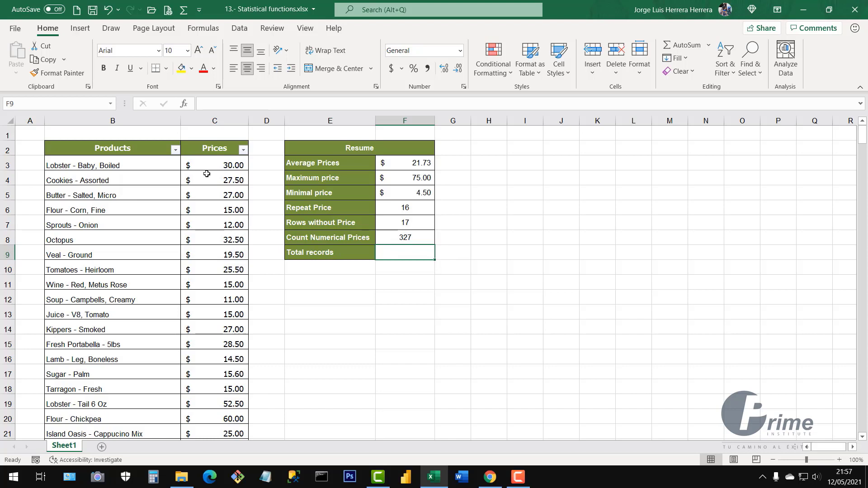
pyautogui.moveTo(210, 165); pyautogui.dragTo(205, 350)
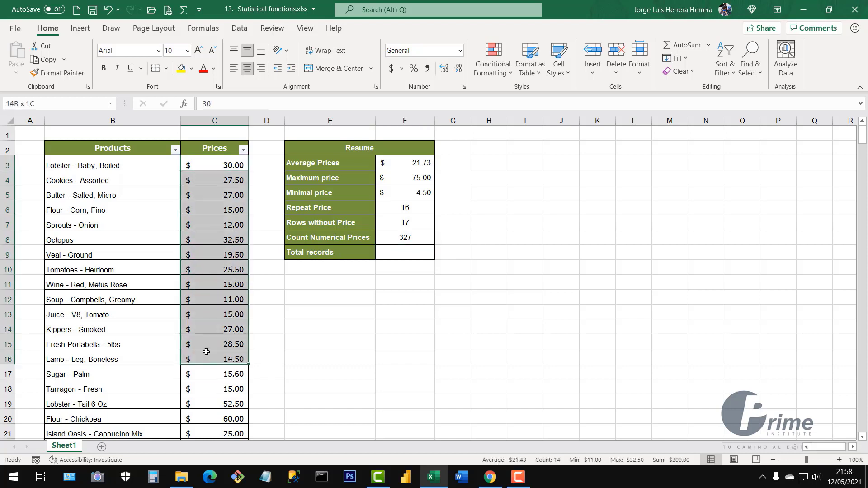
pyautogui.click(404, 254)
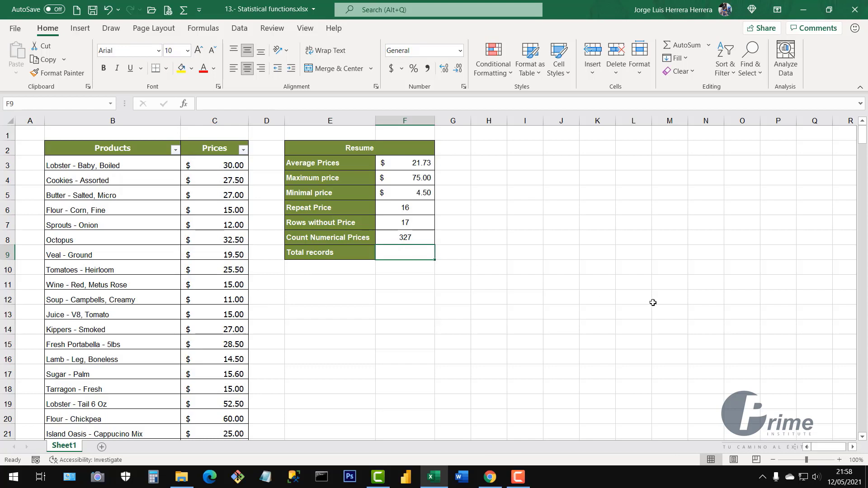
pyautogui.write('=CON')
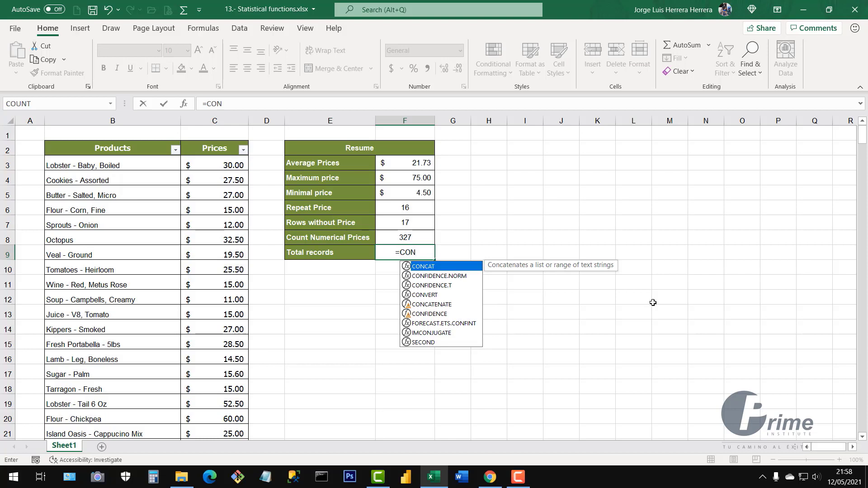
pyautogui.press('BackSpace')
pyautogui.write('UNT')
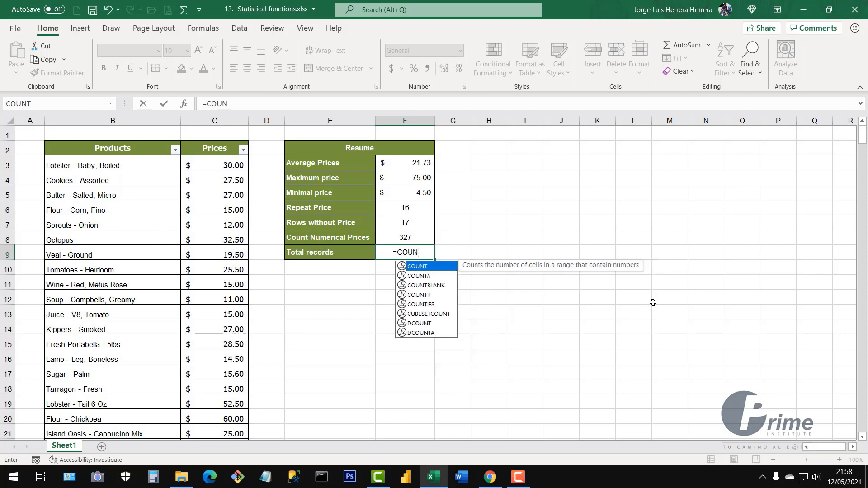
pyautogui.click(424, 274)
pyautogui.doubleClick(424, 274)
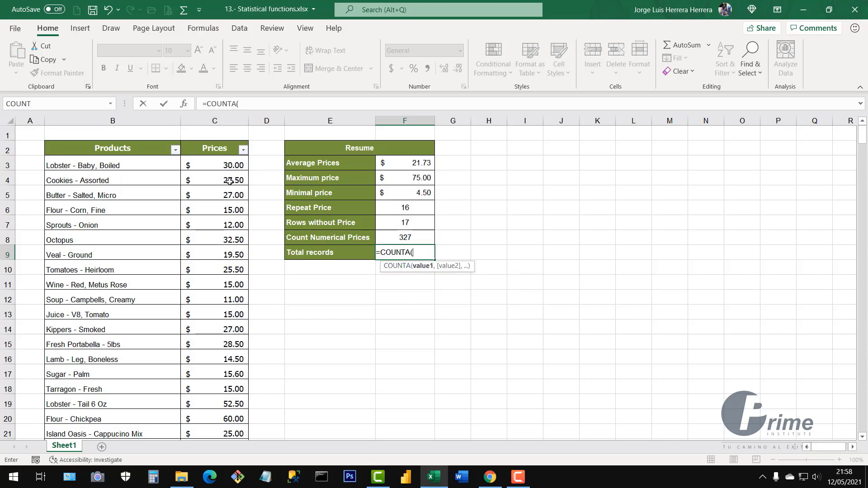
pyautogui.click(104, 164)
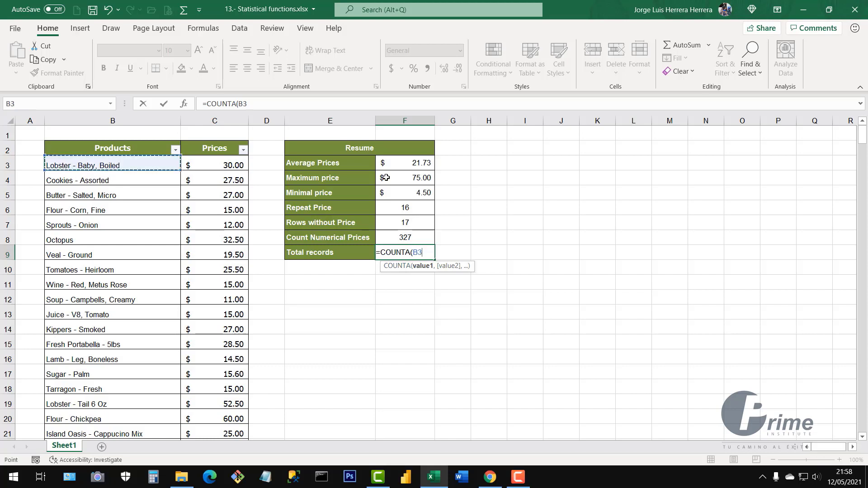
pyautogui.hotkey('ctrl', 'shift', 'Down')
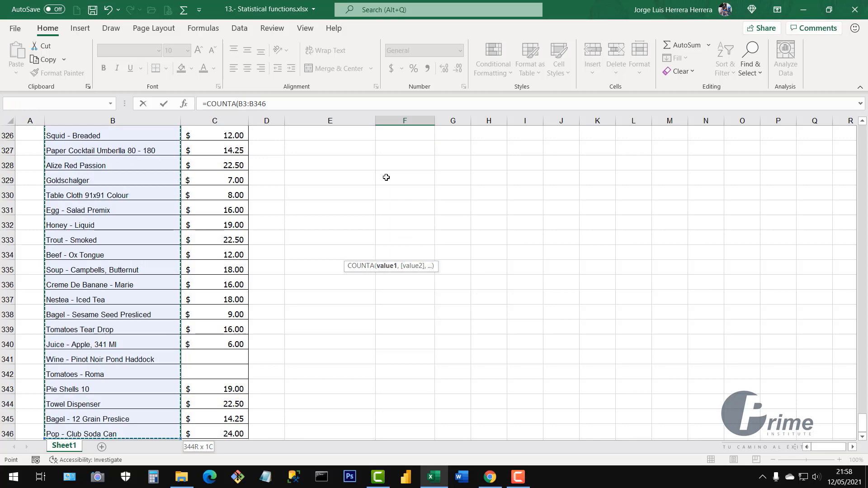
pyautogui.write(')')
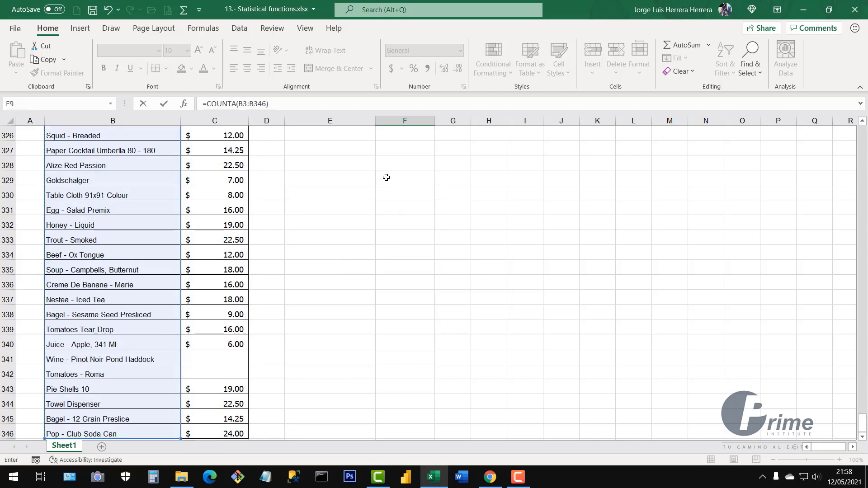
pyautogui.press('Return')
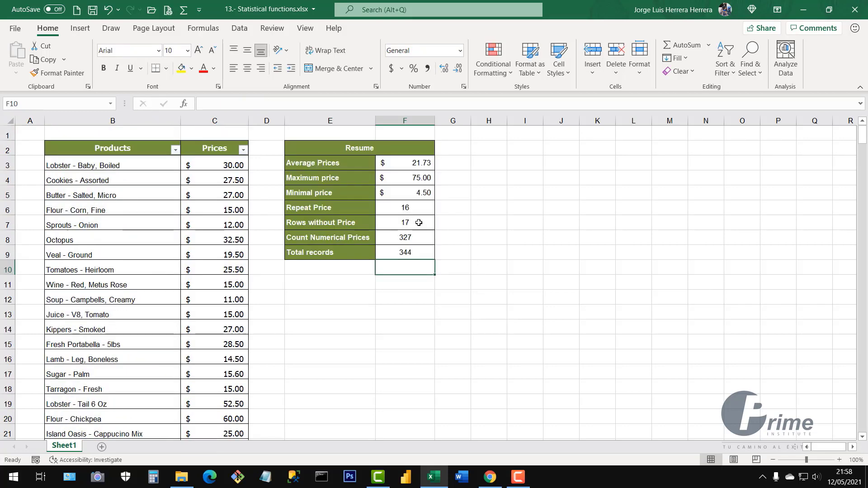
# Step: Compare the Total records formula's Products range with the Prices column, including the blank prices in rows 47 and 48
pyautogui.click(416, 254)
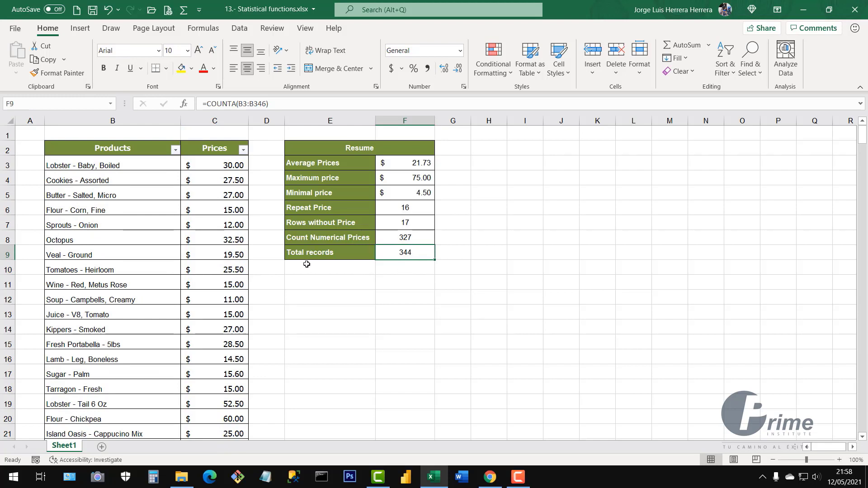
pyautogui.moveTo(122, 167); pyautogui.dragTo(121, 332)
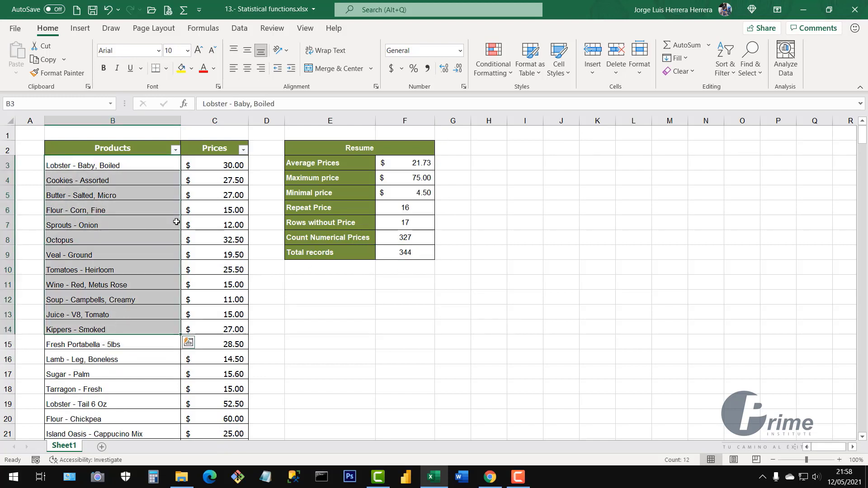
pyautogui.moveTo(212, 167); pyautogui.dragTo(244, 289)
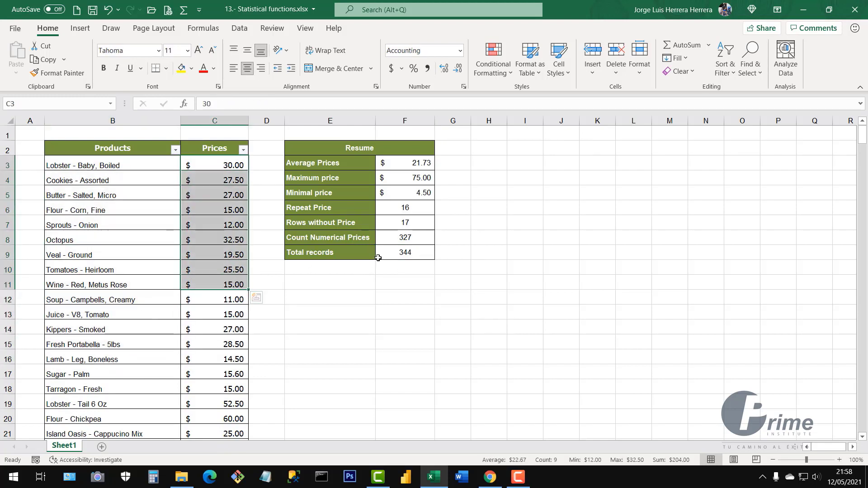
pyautogui.click(397, 254)
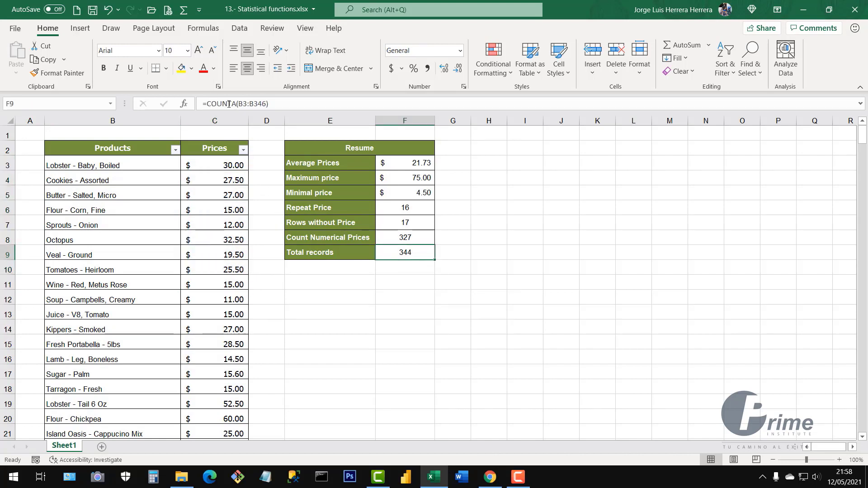
pyautogui.moveTo(226, 195); pyautogui.dragTo(226, 251)
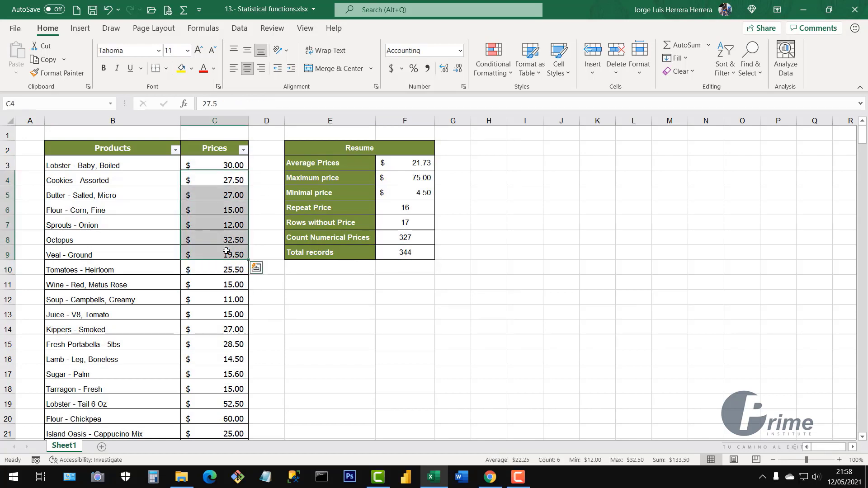
pyautogui.moveTo(108, 195); pyautogui.dragTo(116, 344)
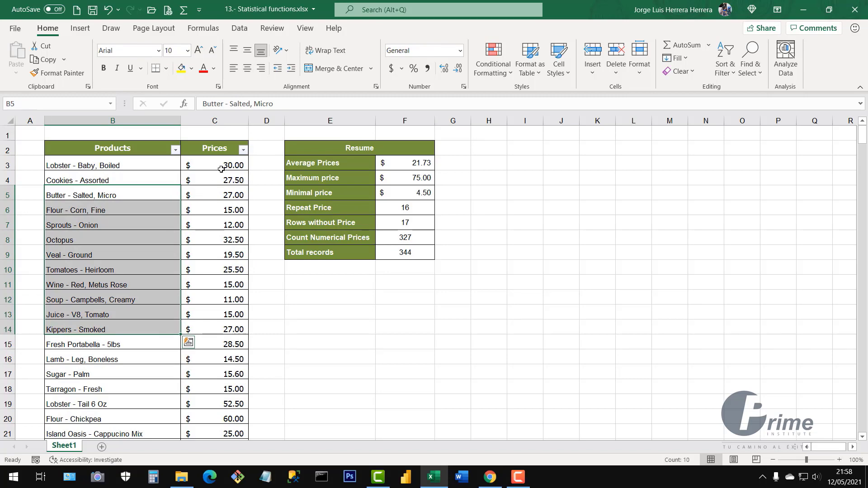
pyautogui.moveTo(222, 165); pyautogui.dragTo(229, 329)
pyautogui.moveTo(229, 244); pyautogui.dragTo(201, 349)
pyautogui.scroll(-5, 211, 350)
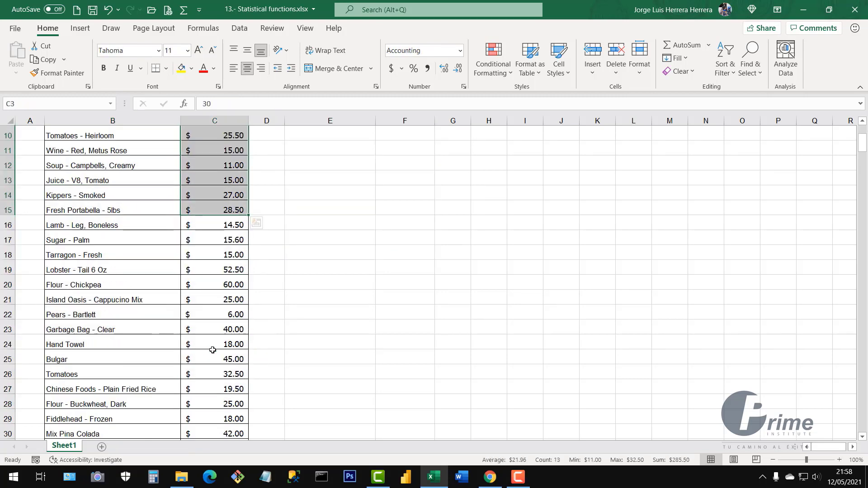
pyautogui.scroll(2, 242, 323)
pyautogui.scroll(-8, 235, 294)
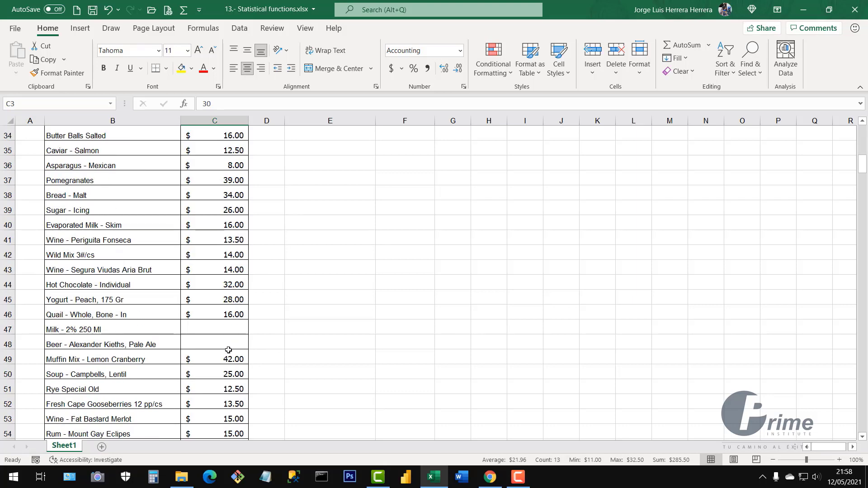
pyautogui.moveTo(228, 326); pyautogui.dragTo(233, 343)
pyautogui.scroll(11, 314, 279)
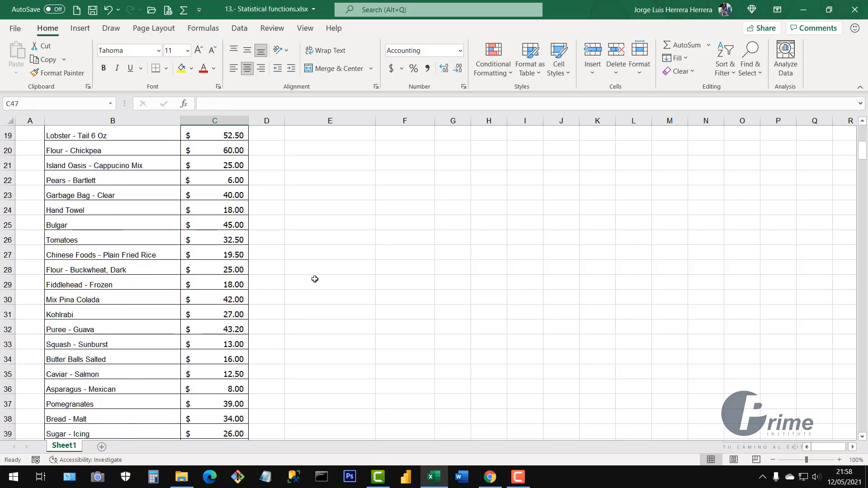
# Step: Examine the Products column from its first to its last row, the header rows above it, and the Total records formula
pyautogui.click(415, 251)
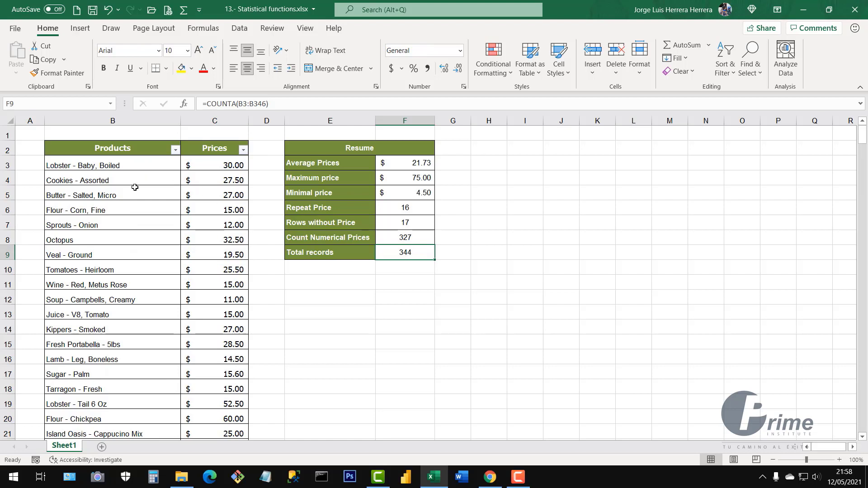
pyautogui.moveTo(141, 166); pyautogui.dragTo(126, 328)
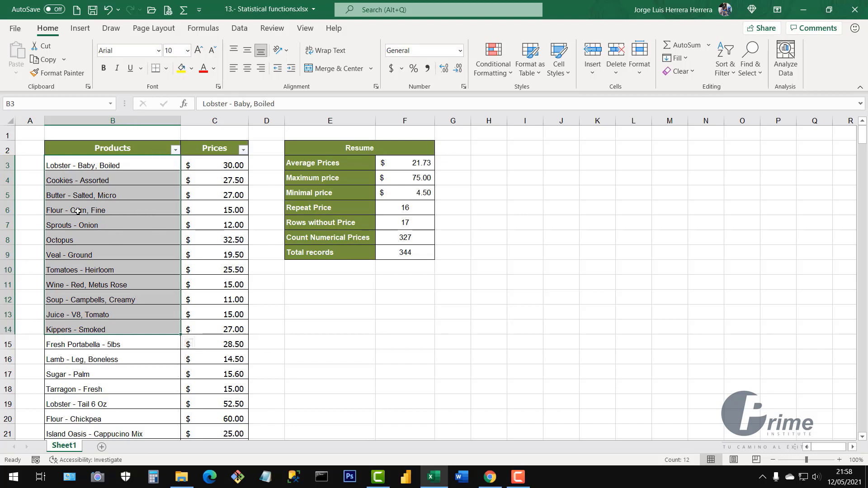
pyautogui.click(106, 211)
pyautogui.click(408, 257)
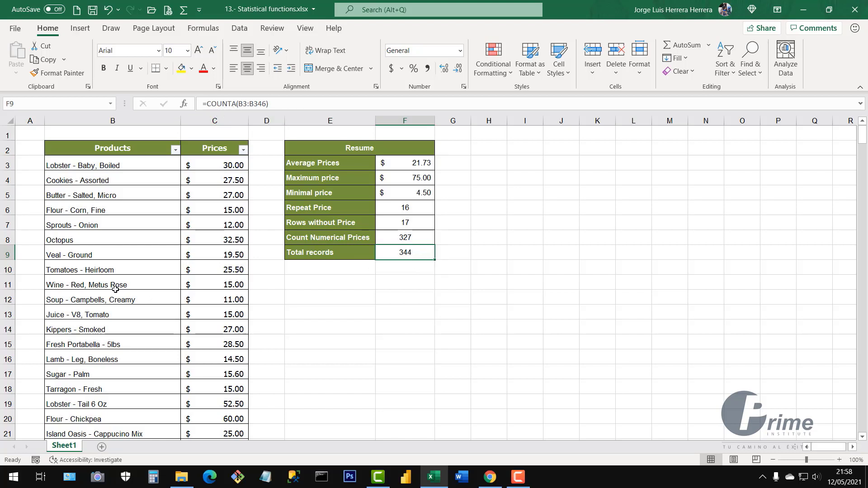
pyautogui.click(92, 284)
pyautogui.hotkey('ctrl', 'Down')
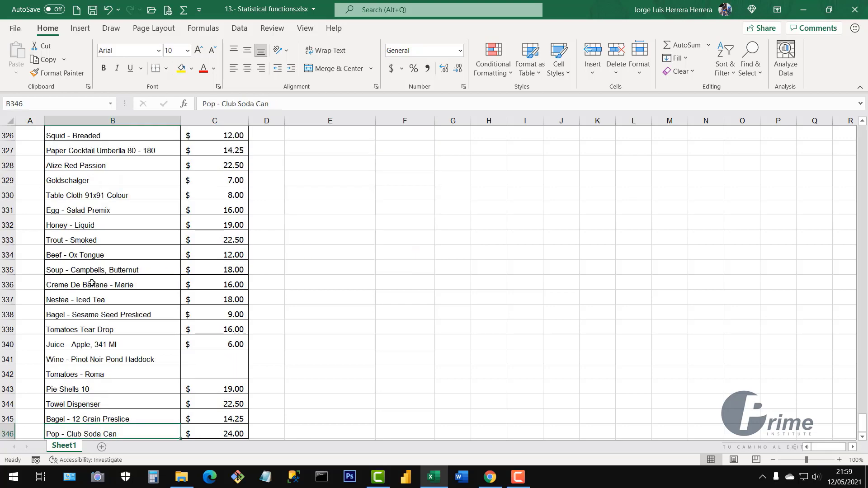
pyautogui.scroll(-2, 43, 387)
pyautogui.click(111, 330)
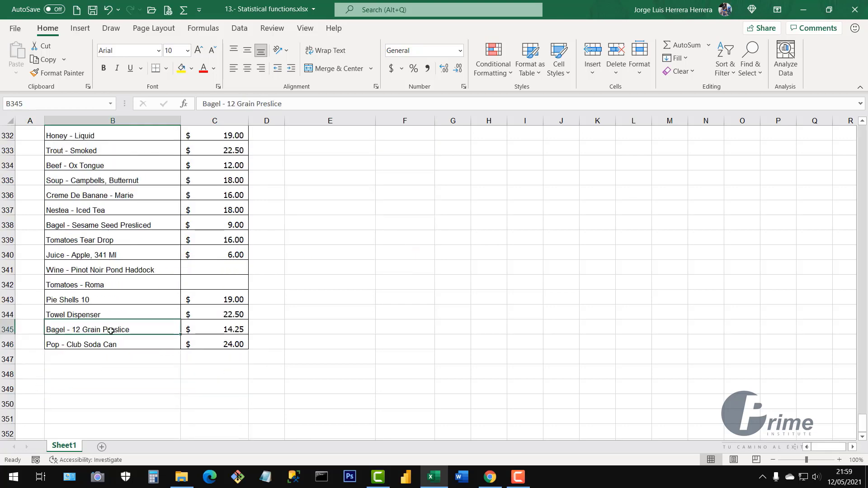
pyautogui.hotkey('ctrl', 'Up')
pyautogui.hotkey('ctrl', 'Up')
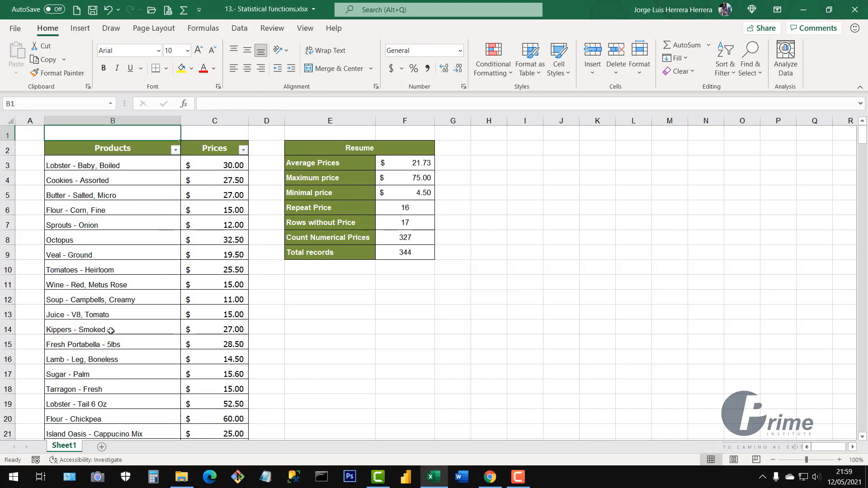
pyautogui.click(120, 153)
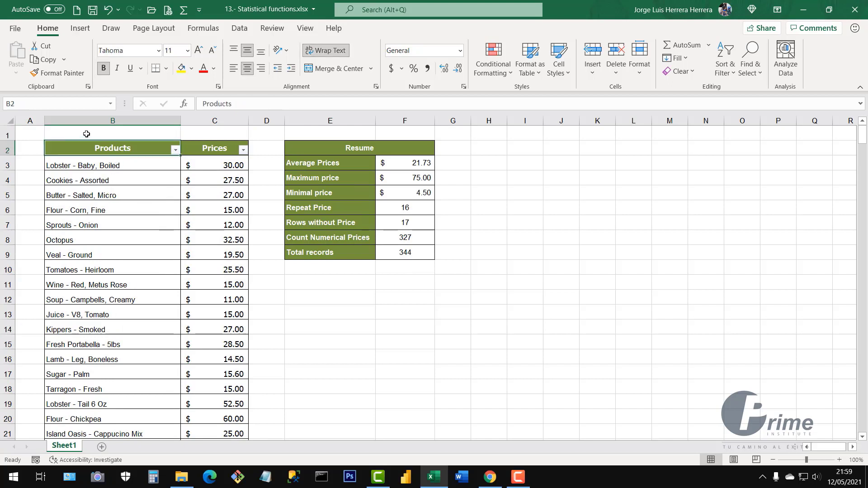
pyautogui.click(9, 130)
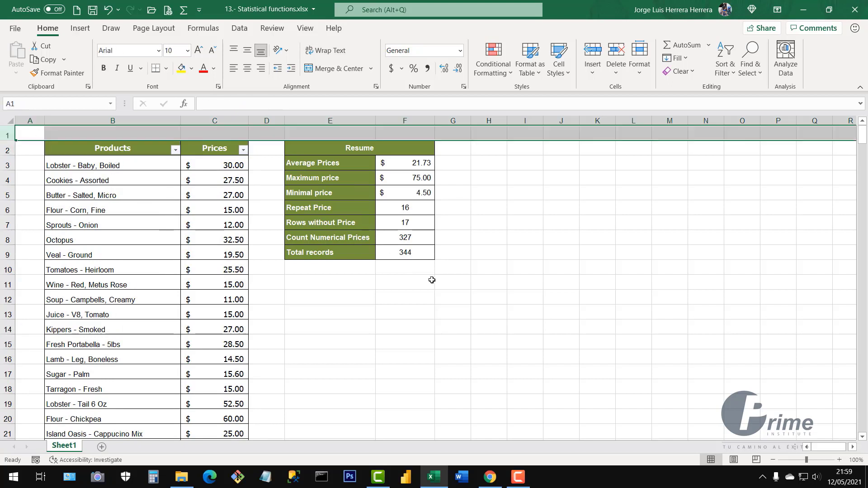
pyautogui.click(403, 254)
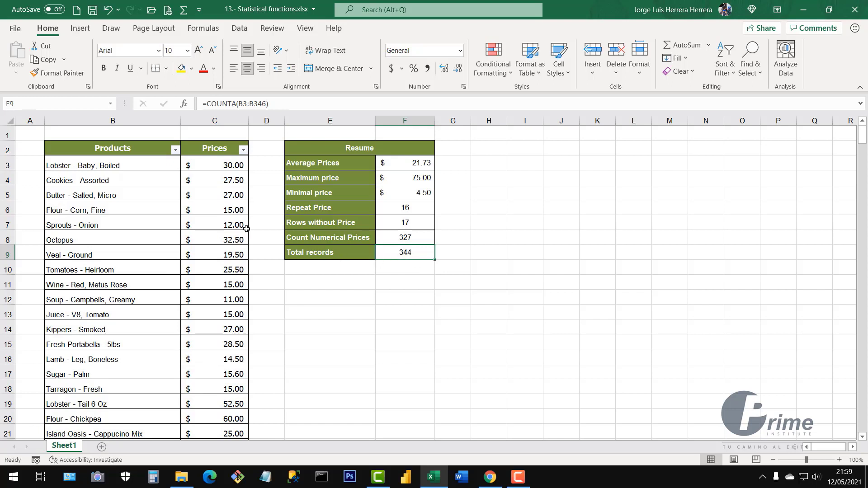
pyautogui.click(385, 320)
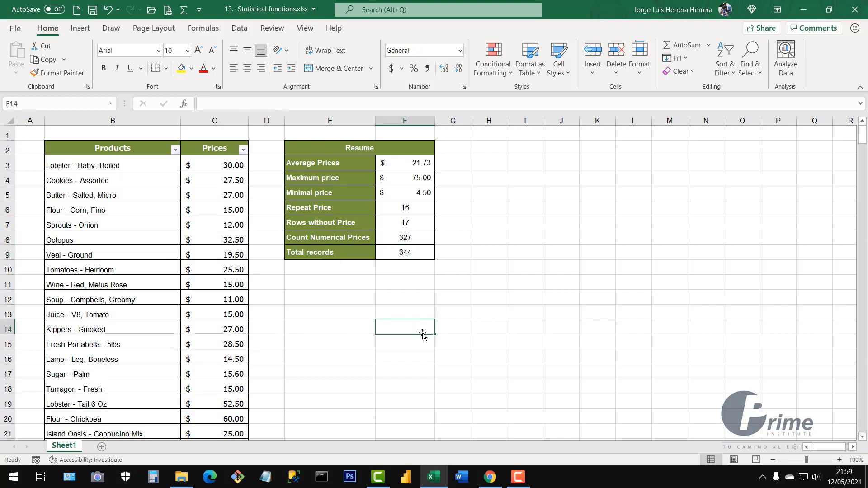
pyautogui.click(365, 281)
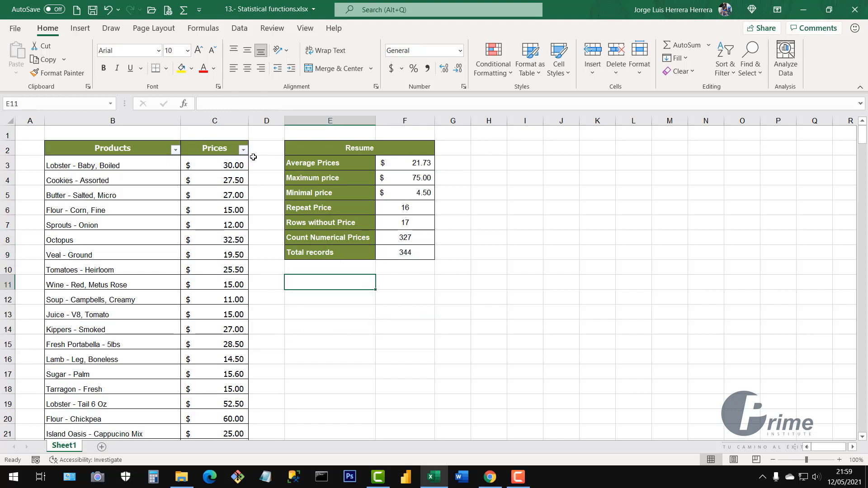
pyautogui.click(457, 323)
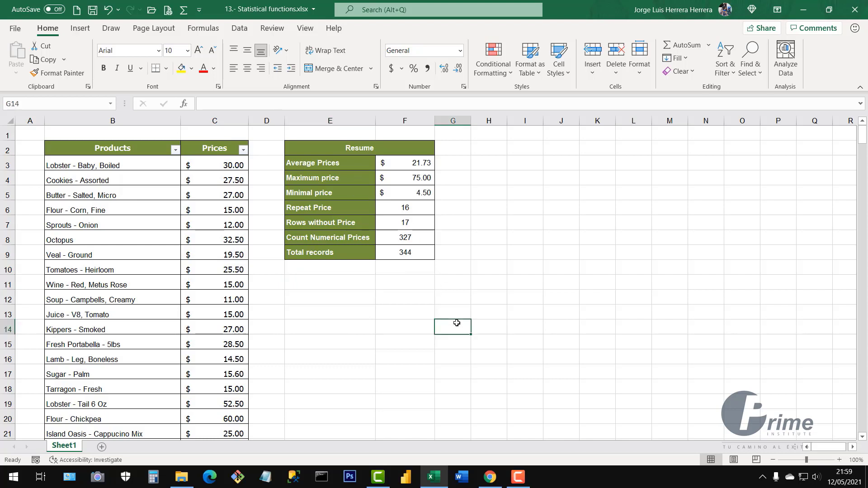